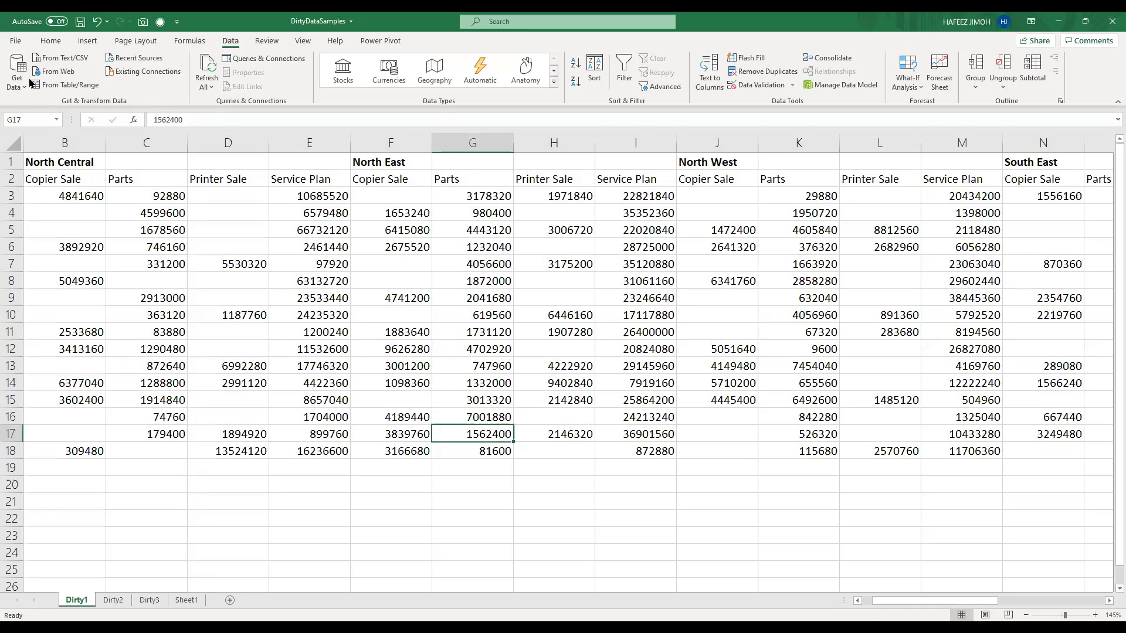
Open the recent workbook Historical Sales Data 1.5years and enlarge the Data sheet to read its headings and records
key("alt+f")
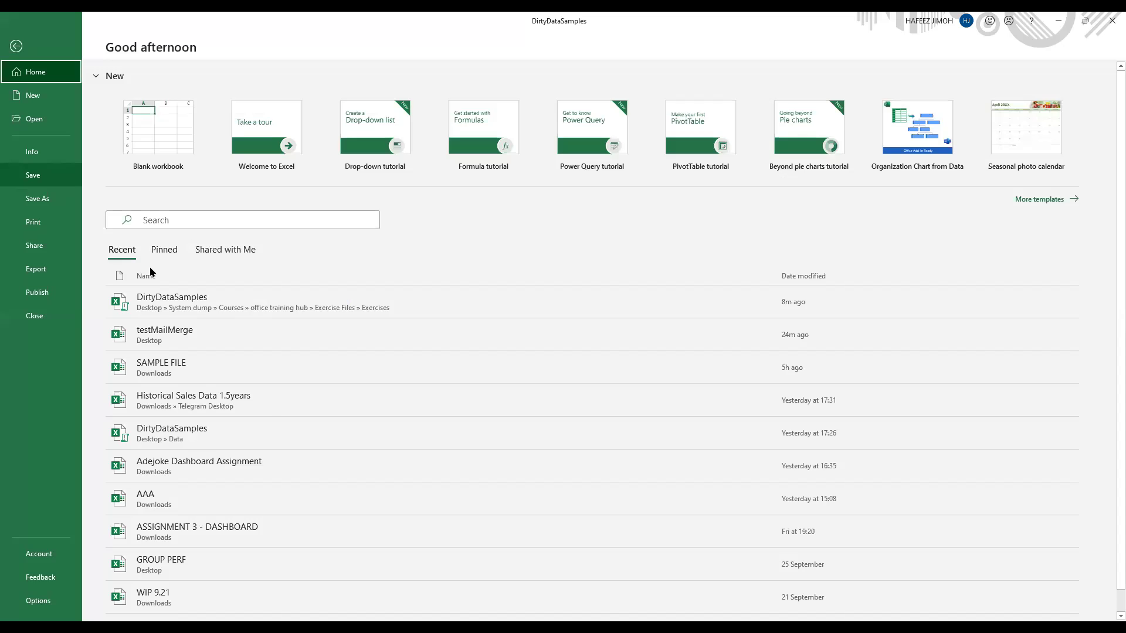
left_click(275, 402)
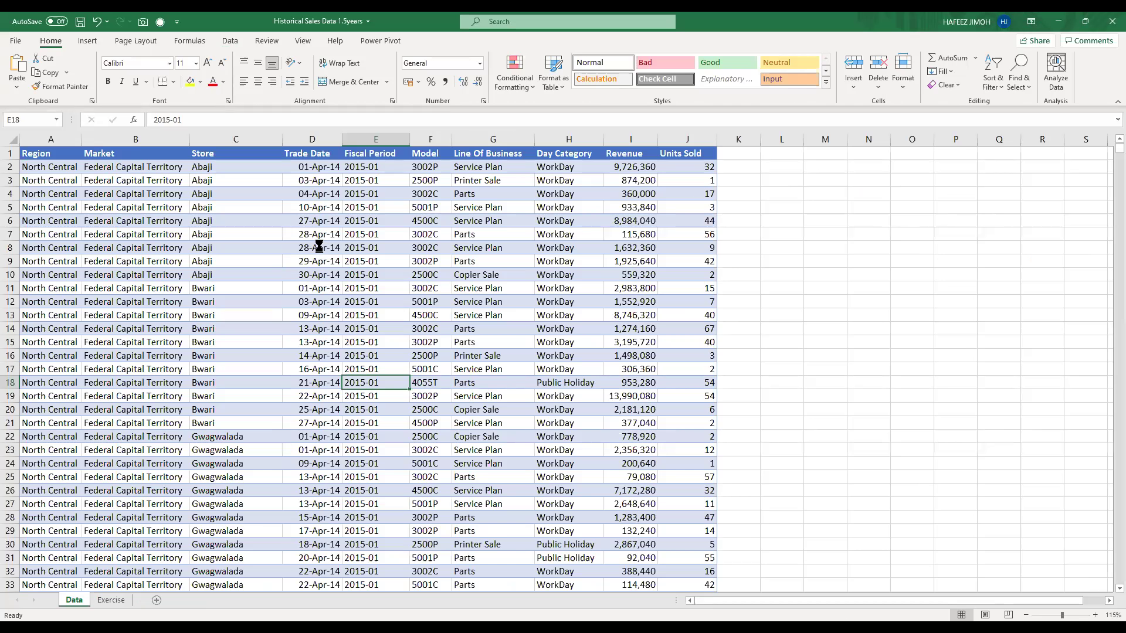
scroll(399, 259, "up", 1)
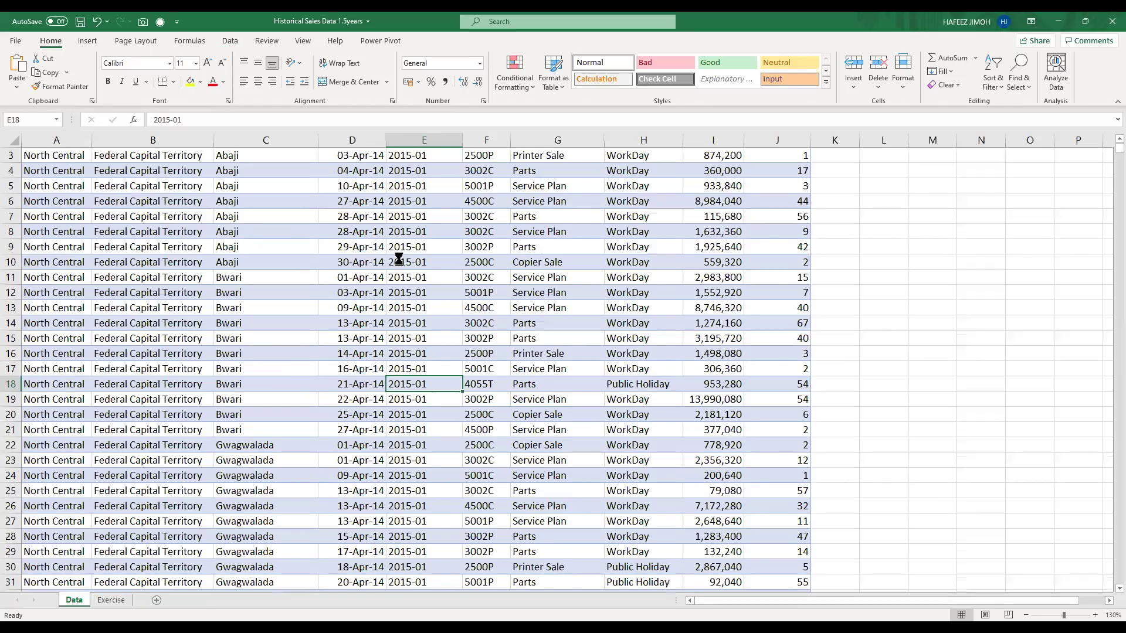
scroll(398, 259, "up", 1)
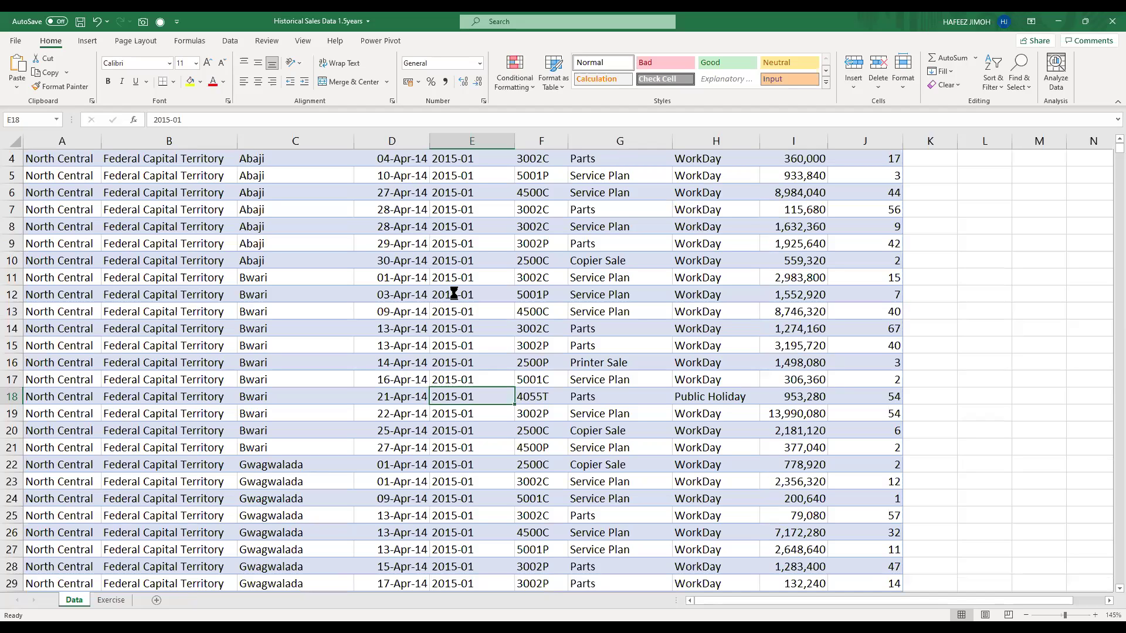
scroll(454, 294, "up", 1)
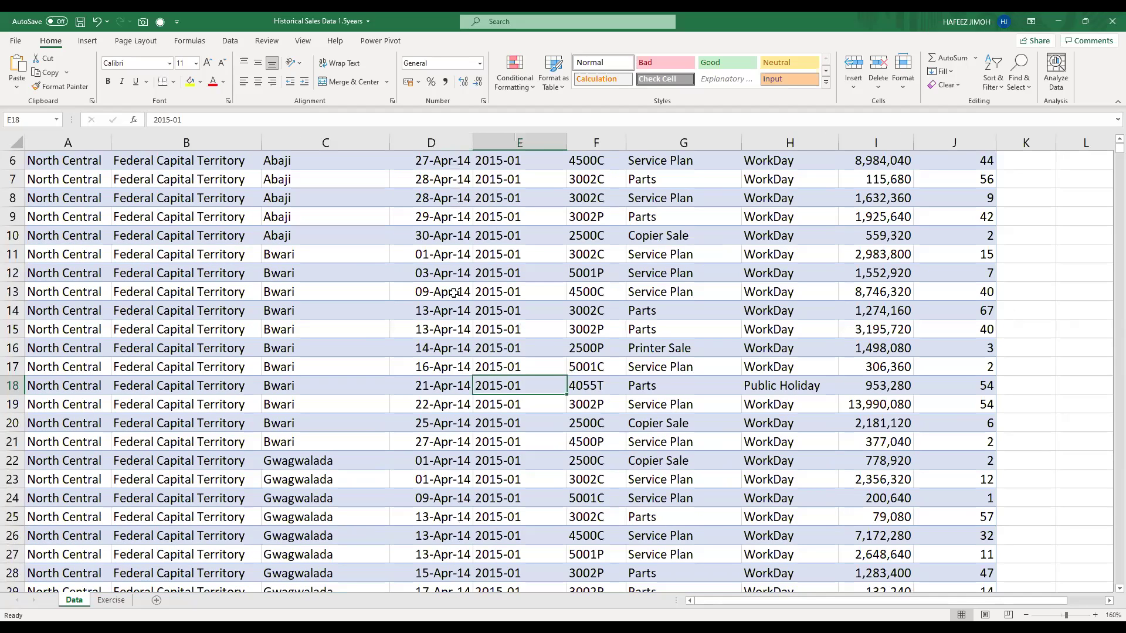
scroll(454, 293, "up", 1)
scroll(454, 293, "up", 1)
left_click(454, 293)
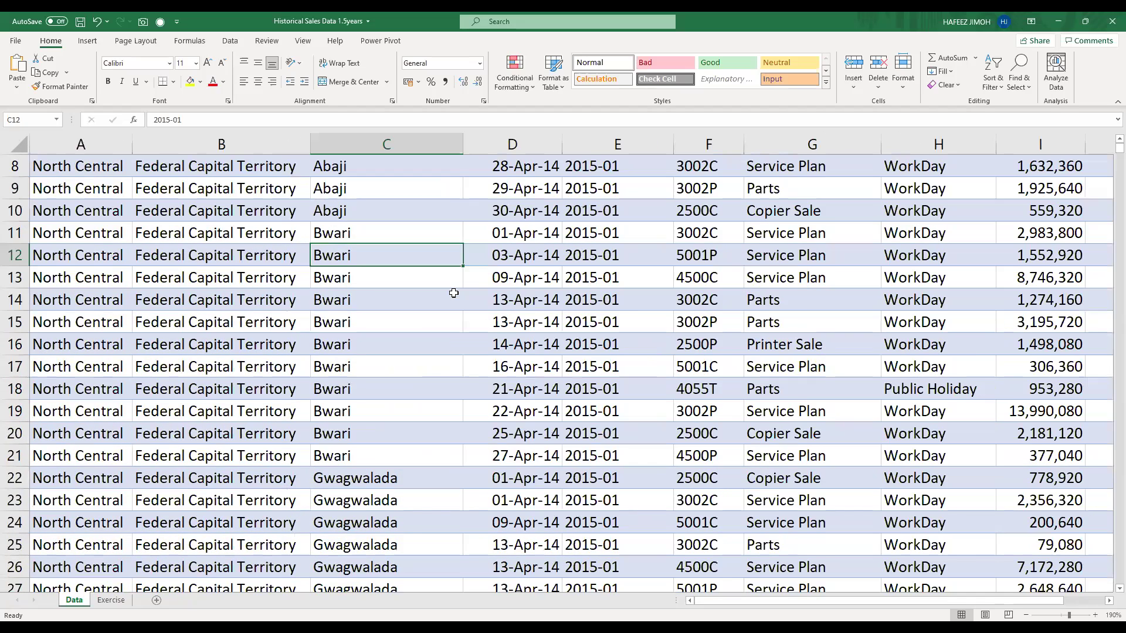
scroll(453, 292, "up", 2)
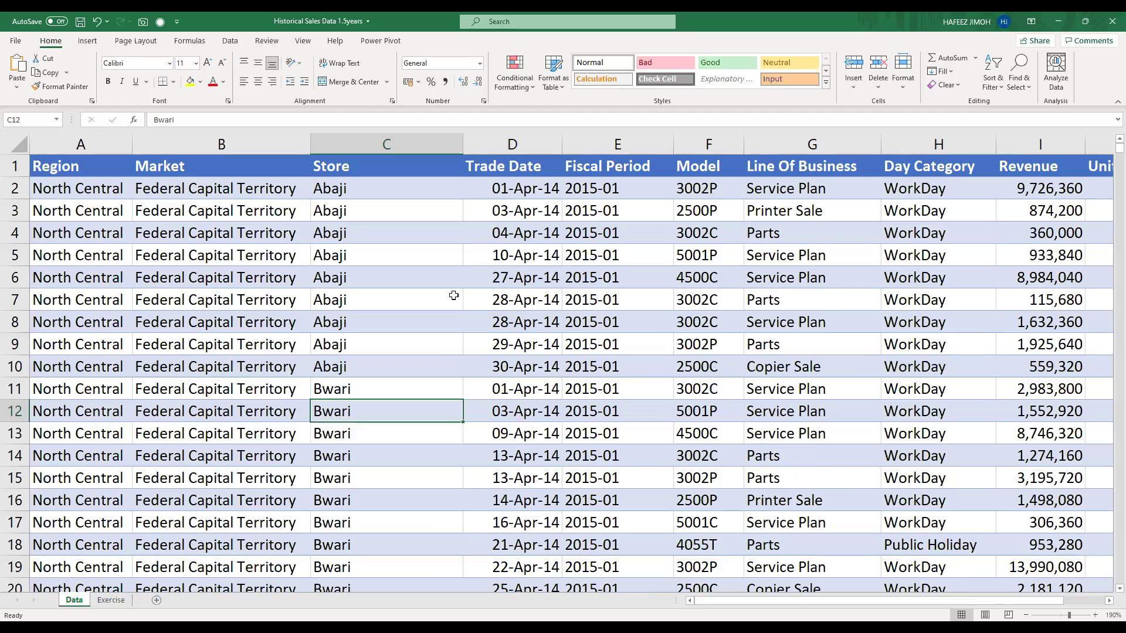
Examine how far the sales table extends, down to its last row and across to its last column, then return to A1
scroll(453, 293, "down", 1)
scroll(450, 298, "down", 2)
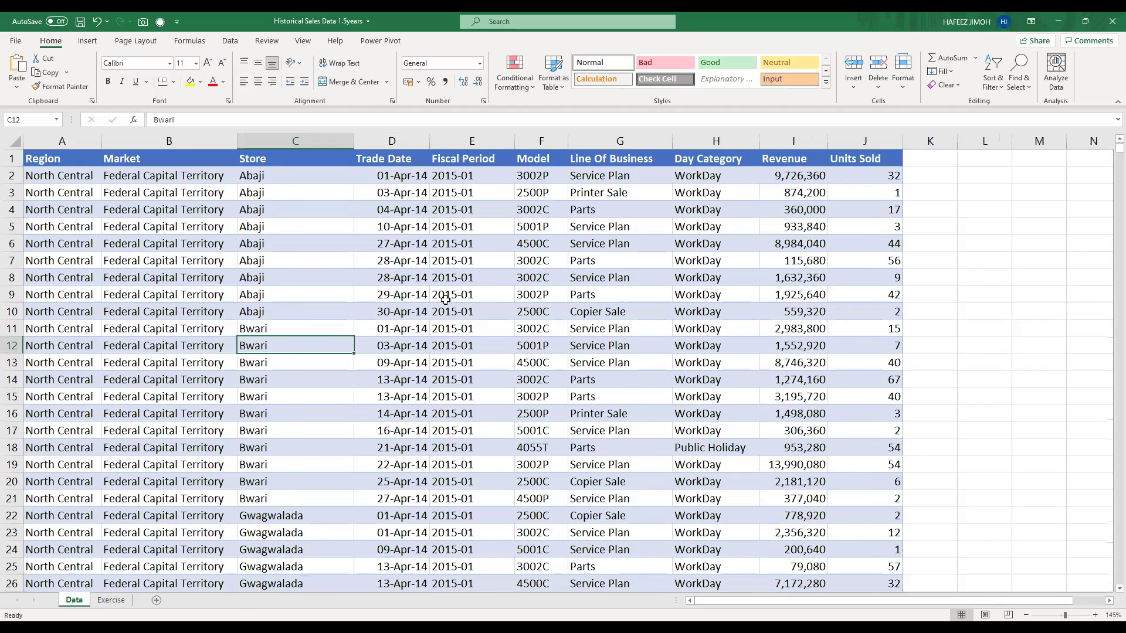
scroll(446, 299, "up", 1)
scroll(445, 299, "down", 4)
left_click(445, 299)
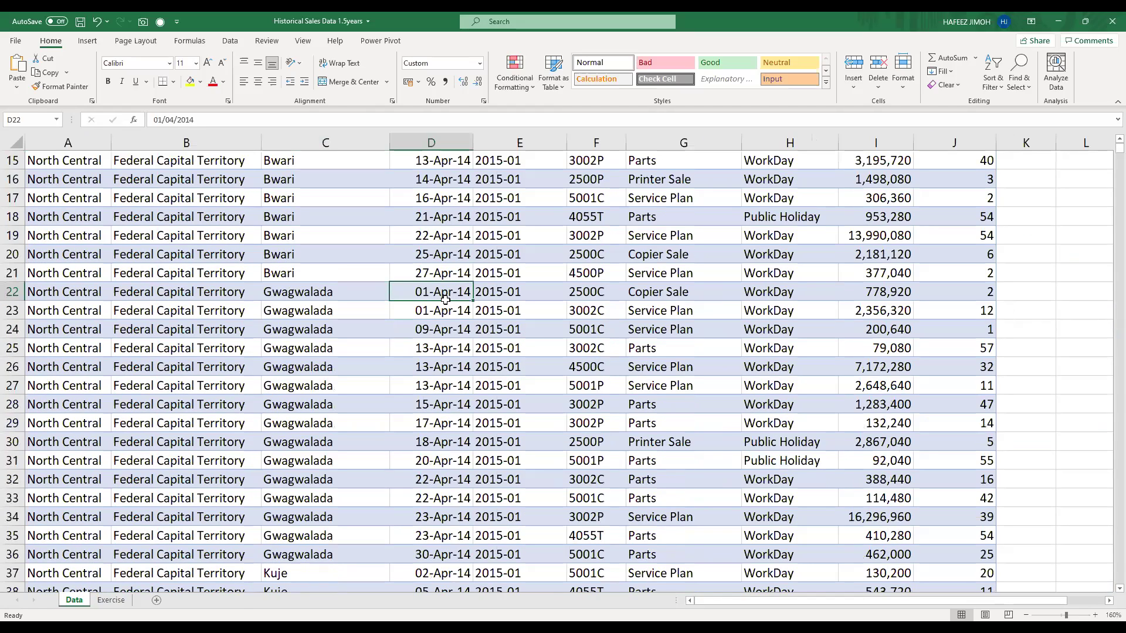
key("ctrl+Left")
key("ctrl+Down")
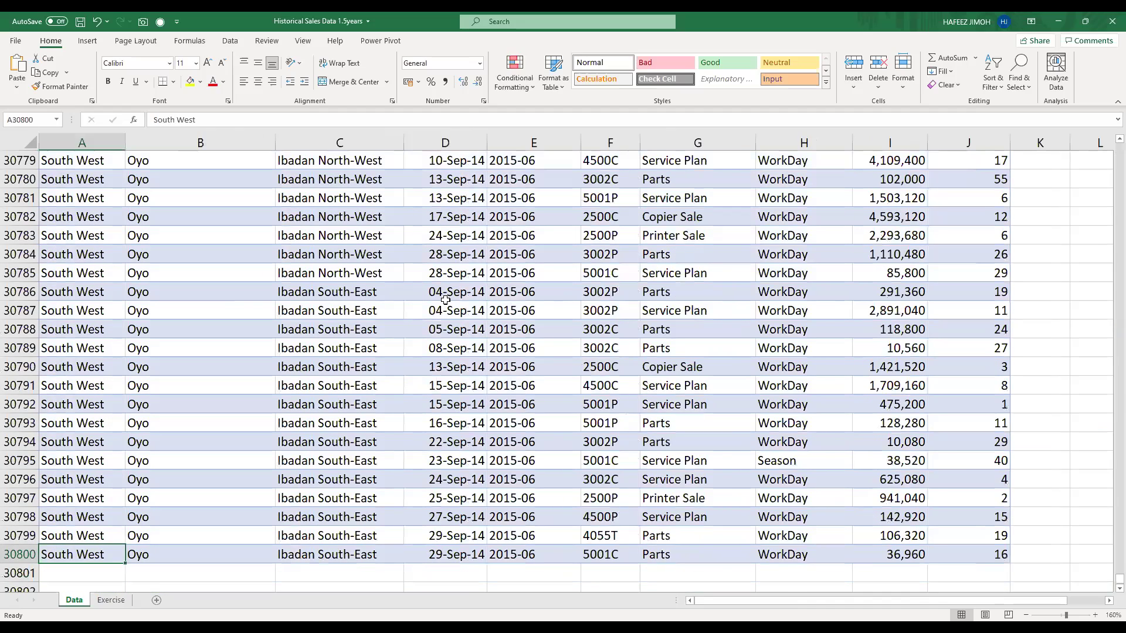
key("ctrl+Right")
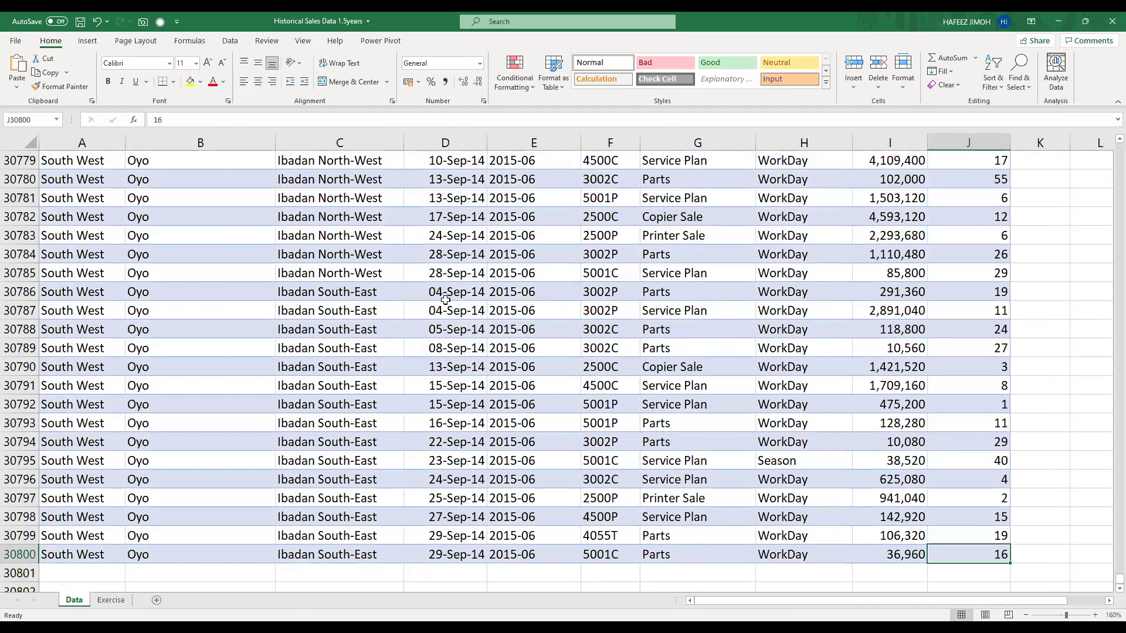
key("ctrl+Home")
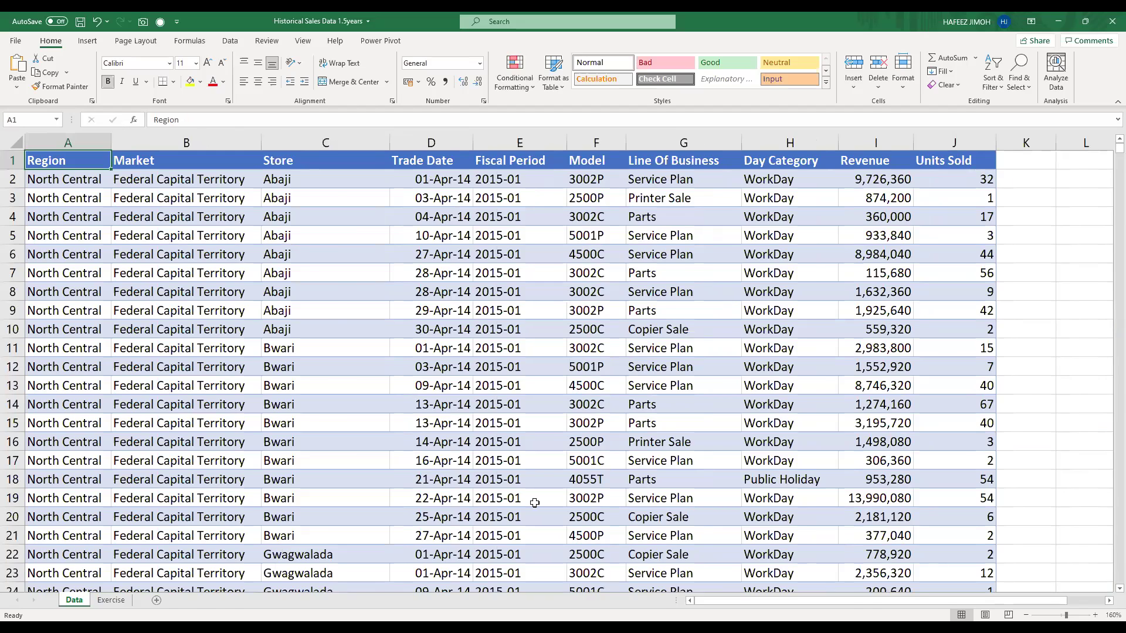
Switch to the DirtyDataSamples workbook and select the region data on Dirty1 from B1 to the last used cell
key("alt+Tab")
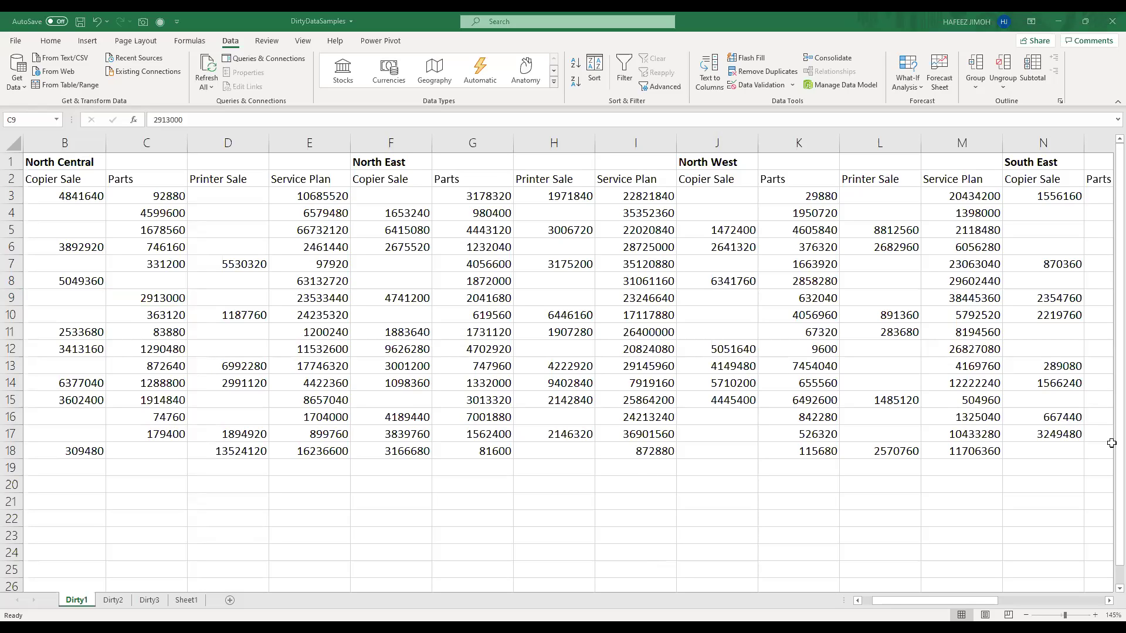
left_click_drag(1111, 443, 1111, 461)
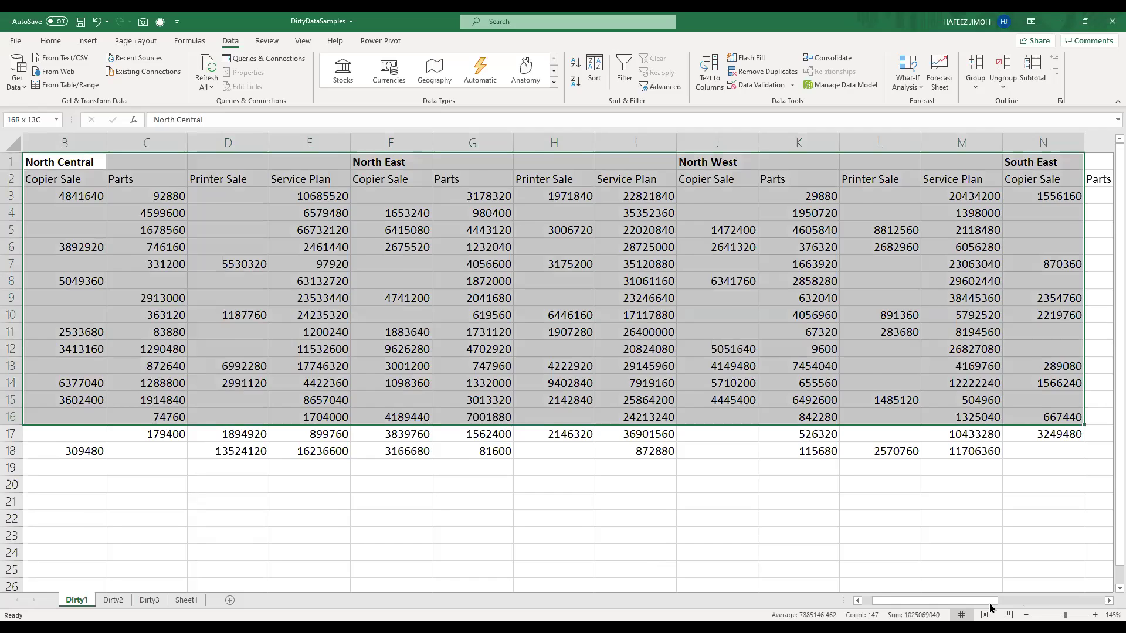
key("ctrl+shift+End")
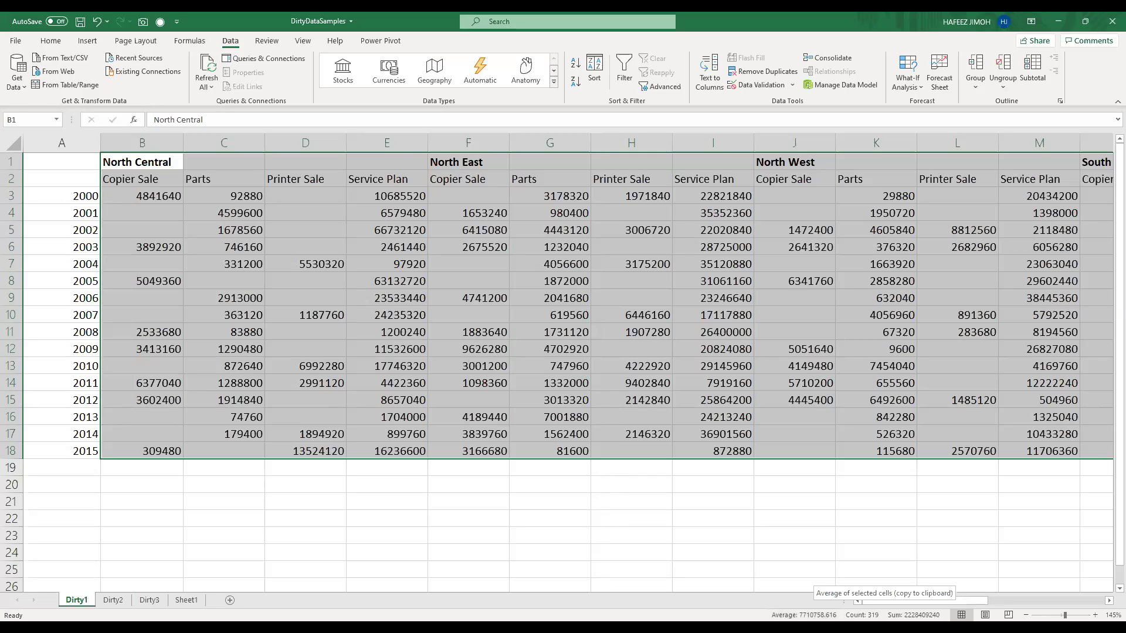
Select the Dirty1 table from A1, including the years, and compare its layout with the columns of the historical sales table
key("alt+Tab")
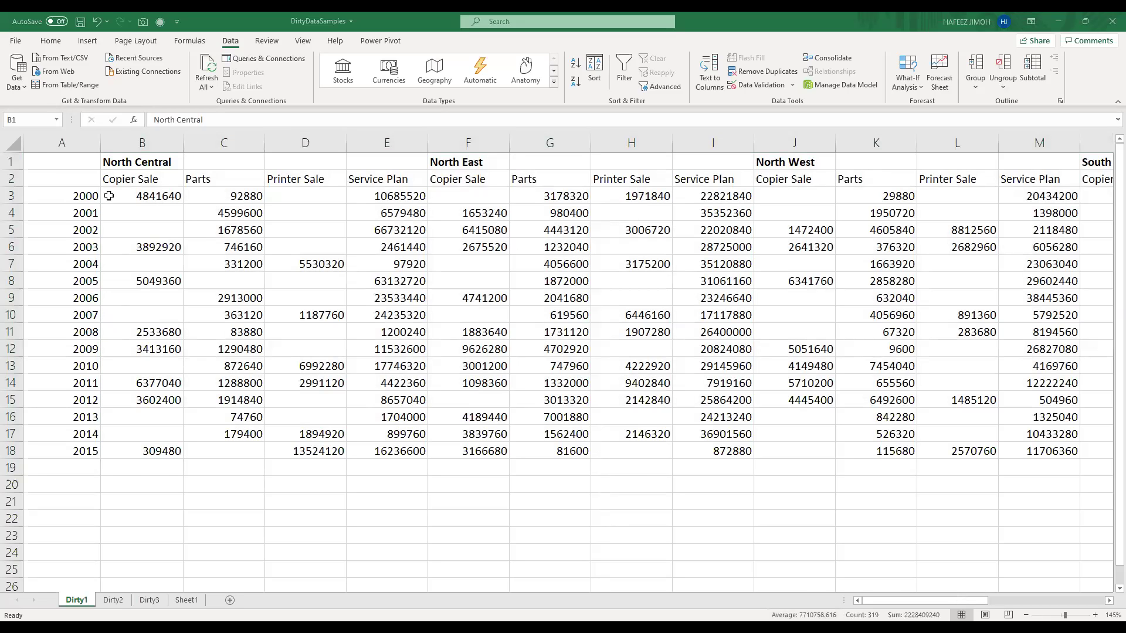
key("alt+Tab")
left_click_drag(78, 165, 990, 455)
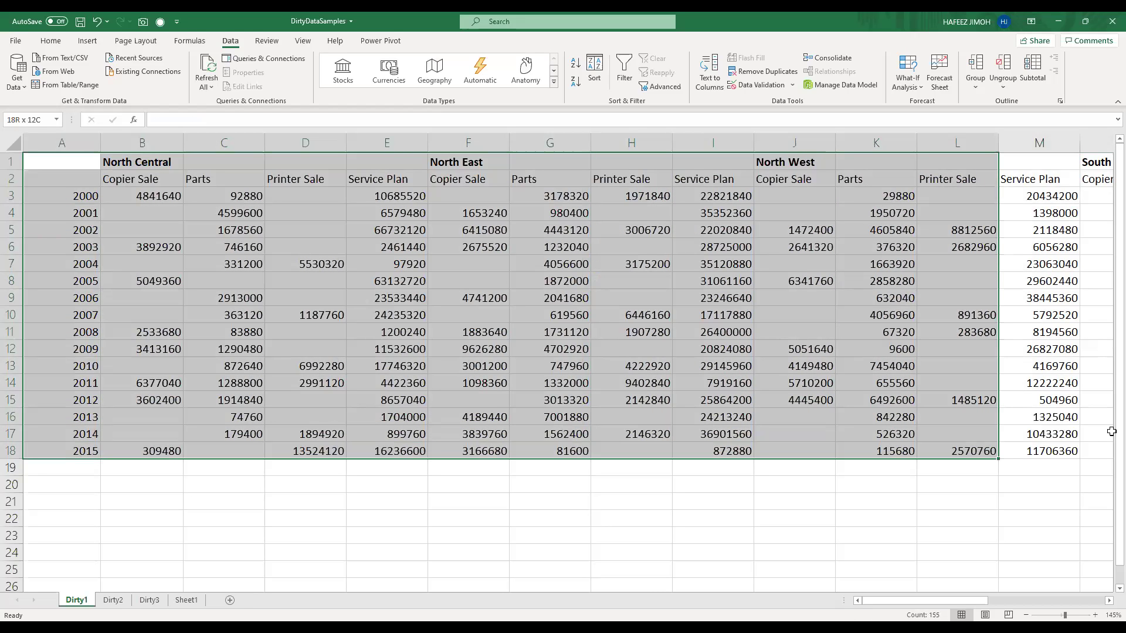
left_click_drag(1111, 432, 948, 432)
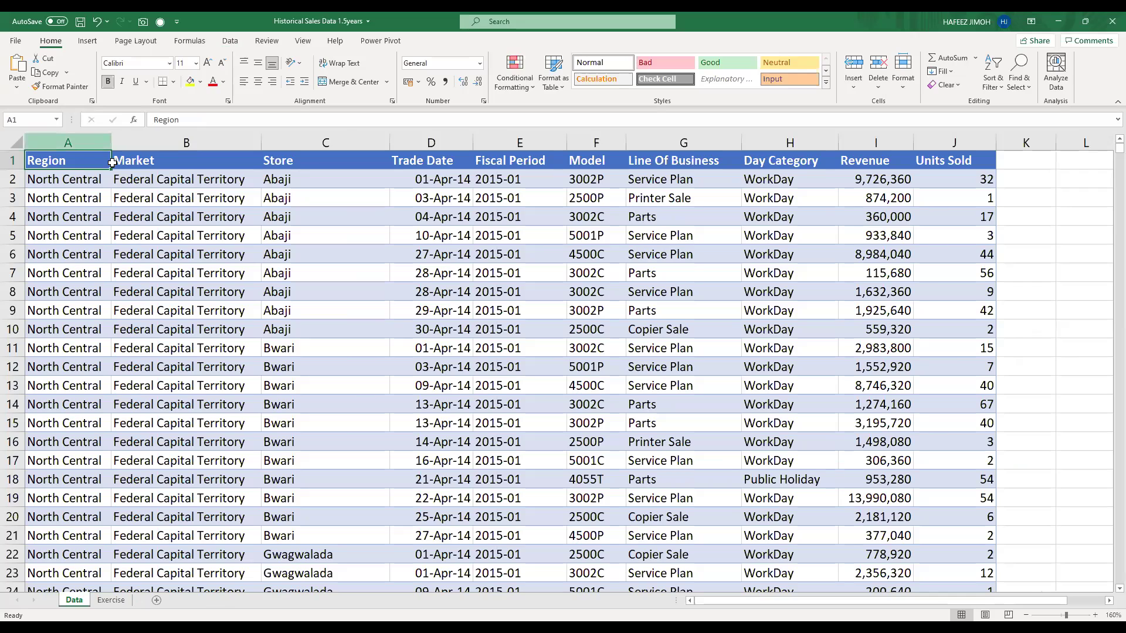
key("ctrl+space")
key("ctrl+shift+Right")
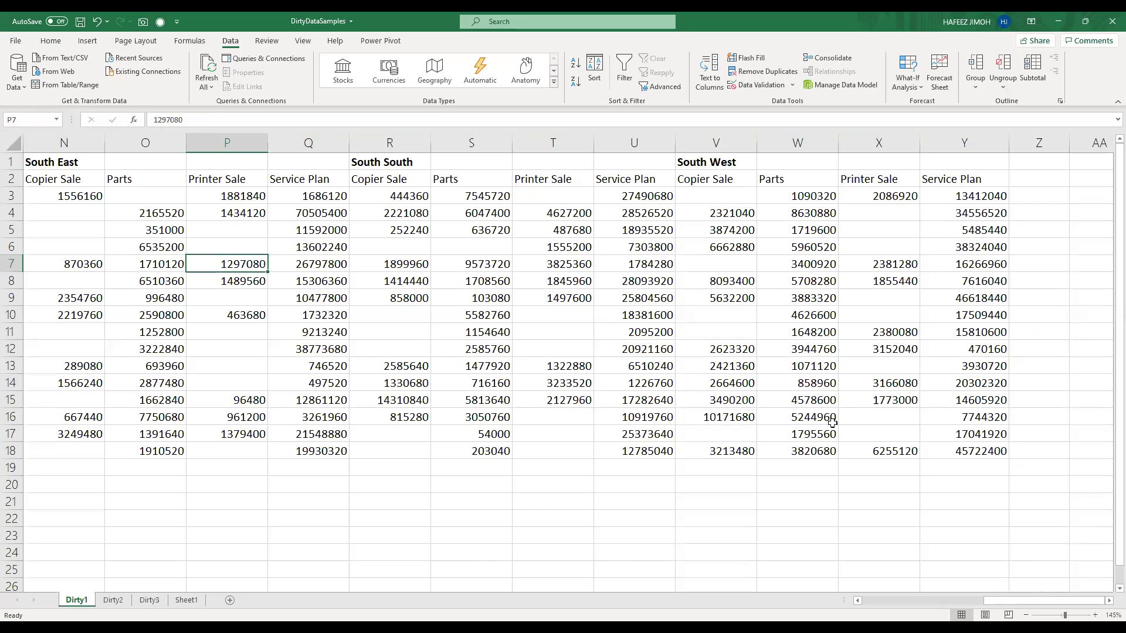
Select the entire Dirty1 range from Y18 back to A1
left_click(1002, 454)
key("shift+Up")
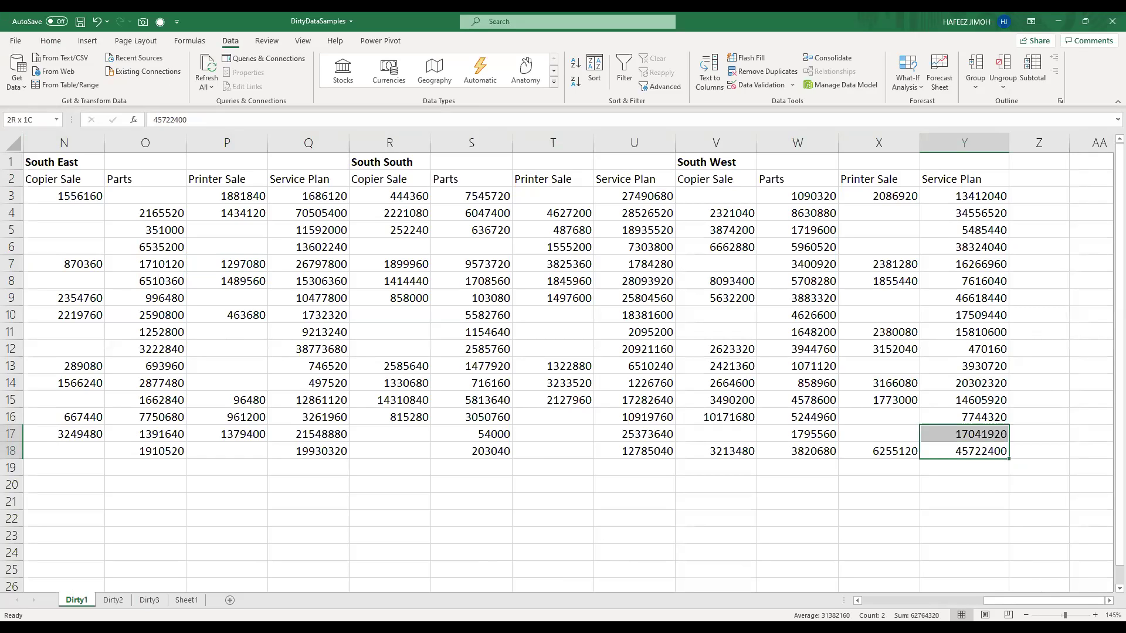
key("ctrl+shift+Home")
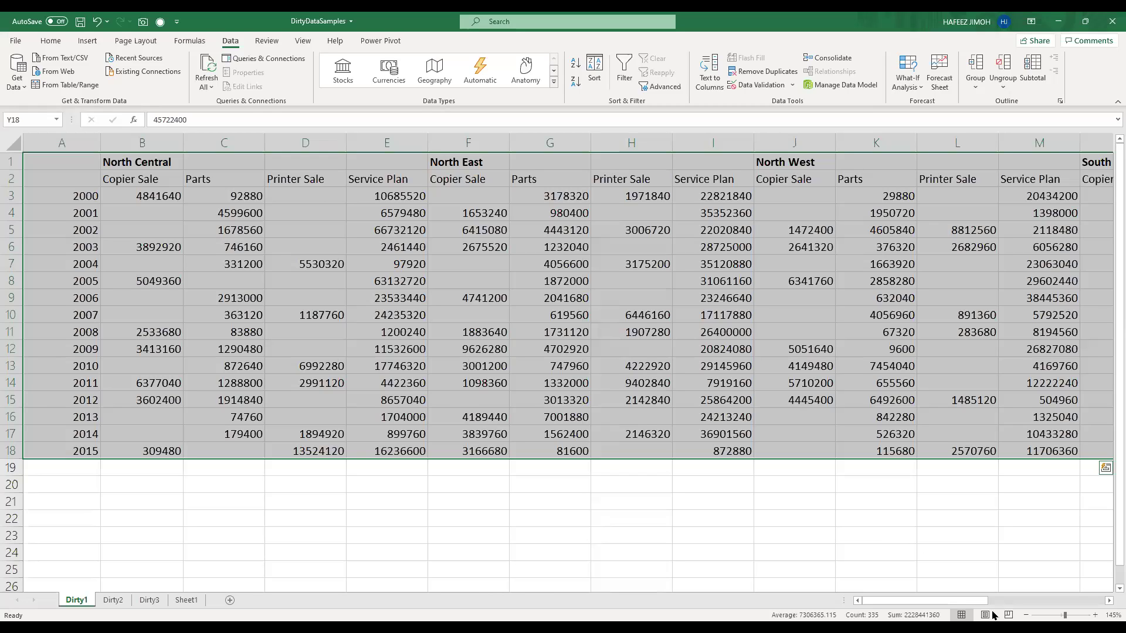
Switch to the PowerPoint deck 7 Golden Rules of Data and present it up to the slide "2. No Empty Rows"
key("alt+Tab")
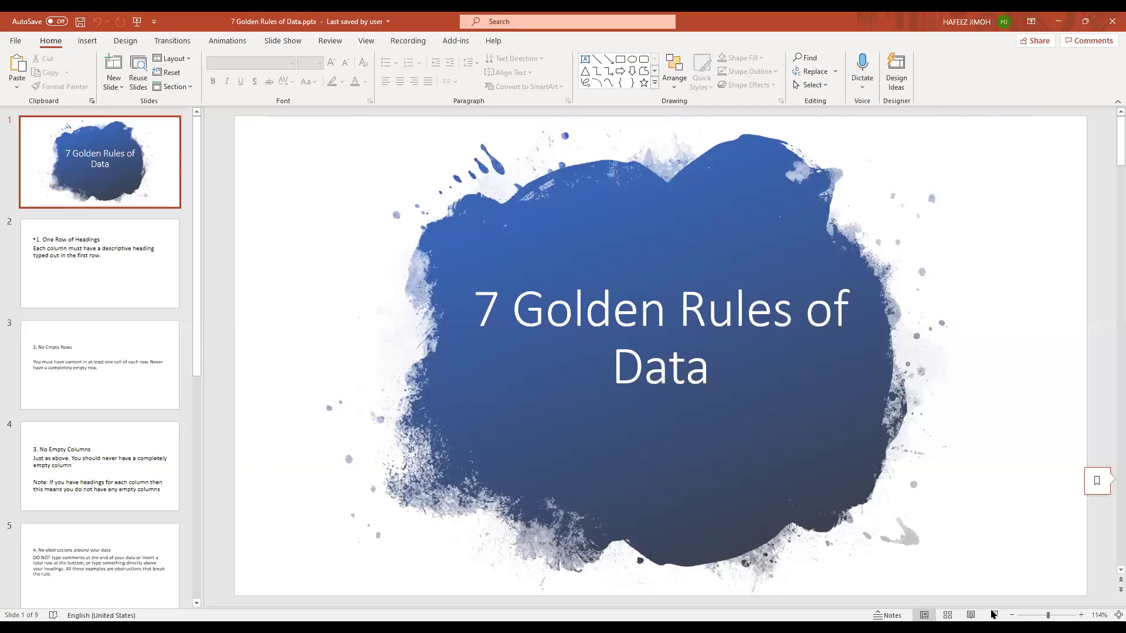
key("F5")
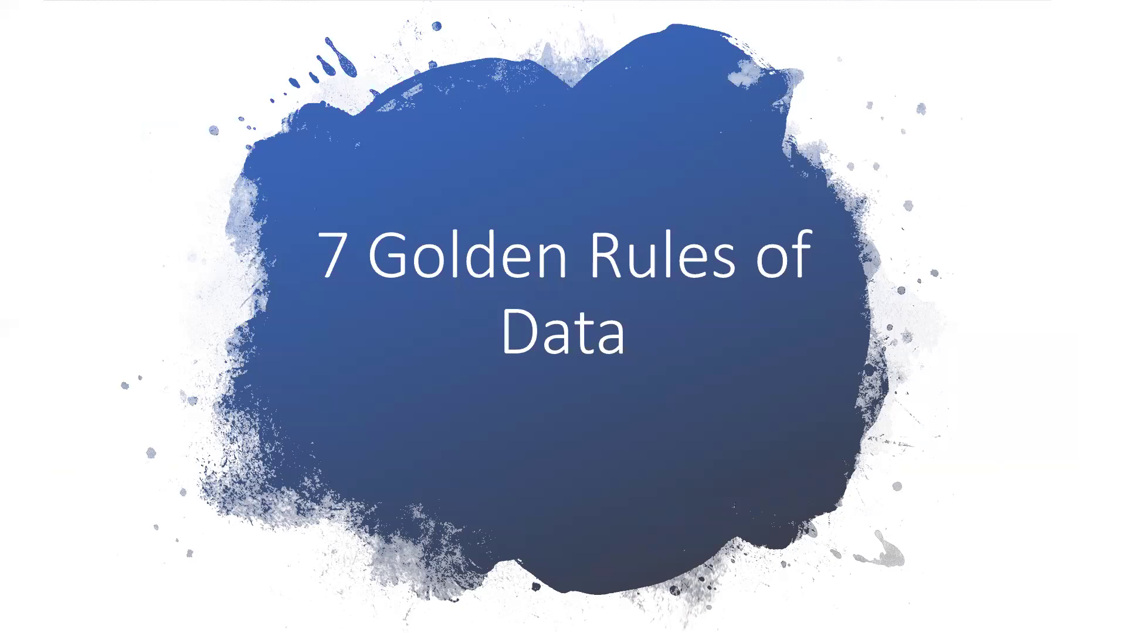
key("Right")
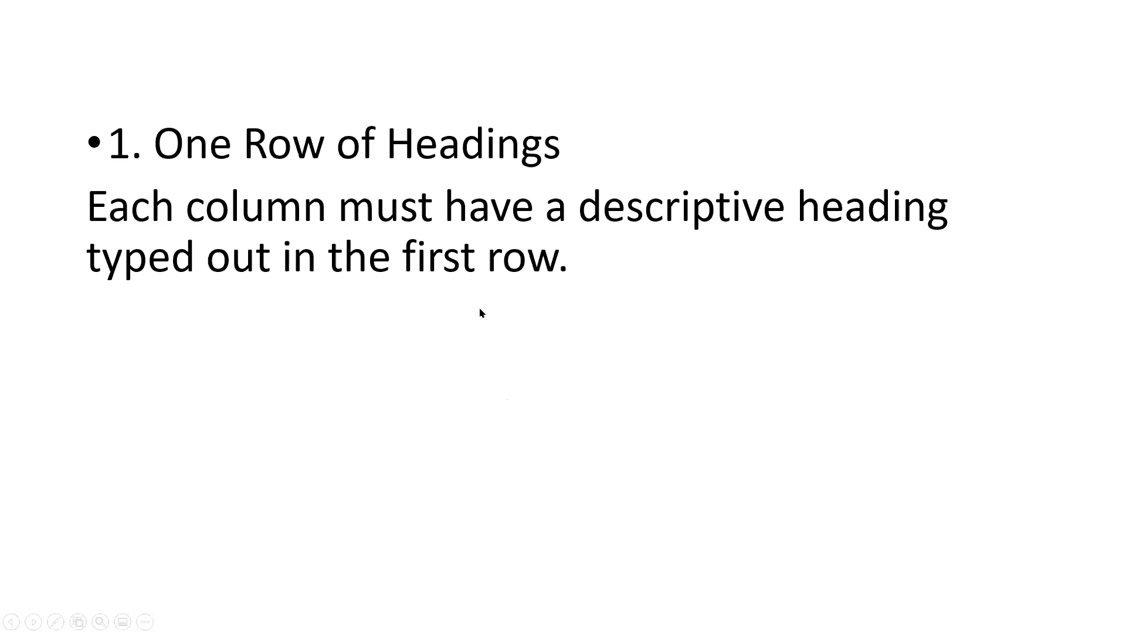
left_click(469, 344)
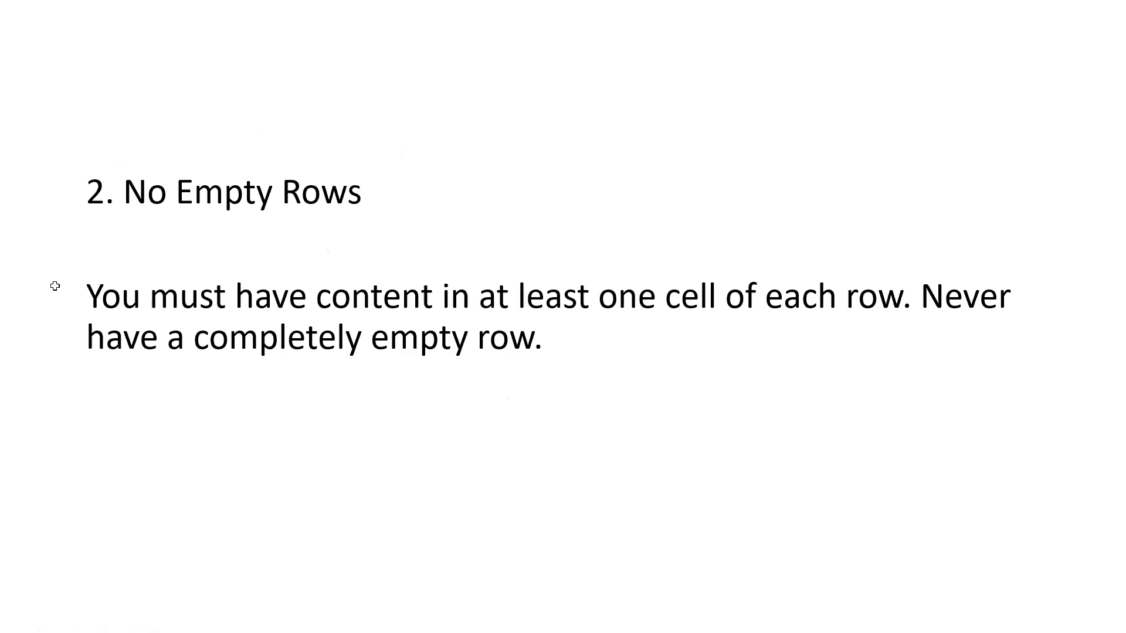
Switch to the historical sales workbook in Excel and insert an entire blank row at row 11 of the Data sheet
key("alt+Tab")
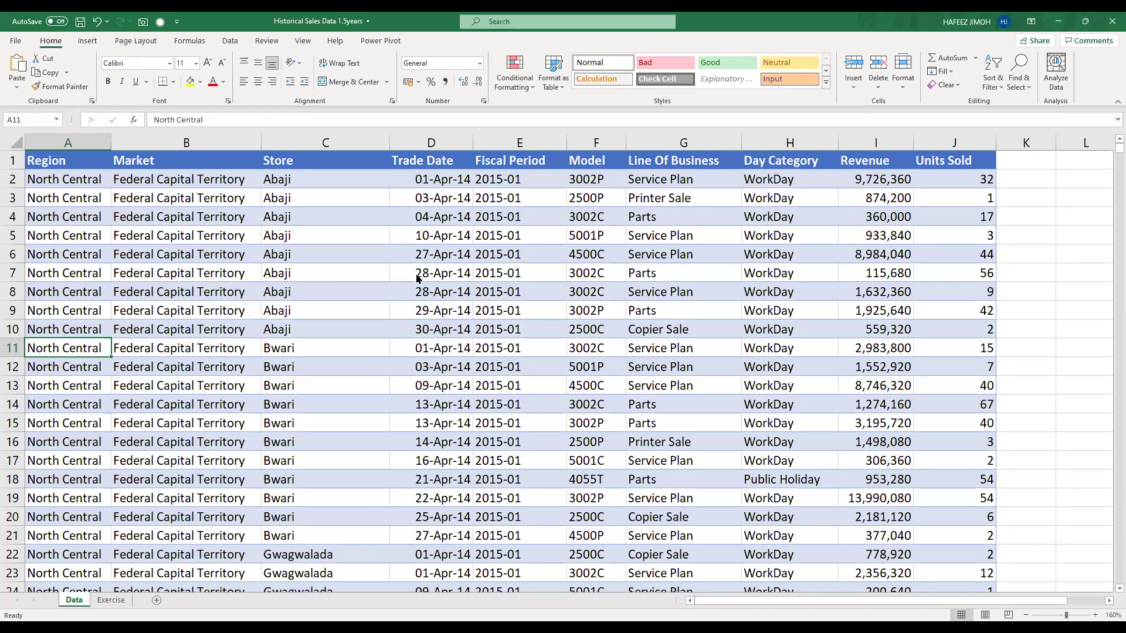
key("ctrl+shift+equal")
key("r")
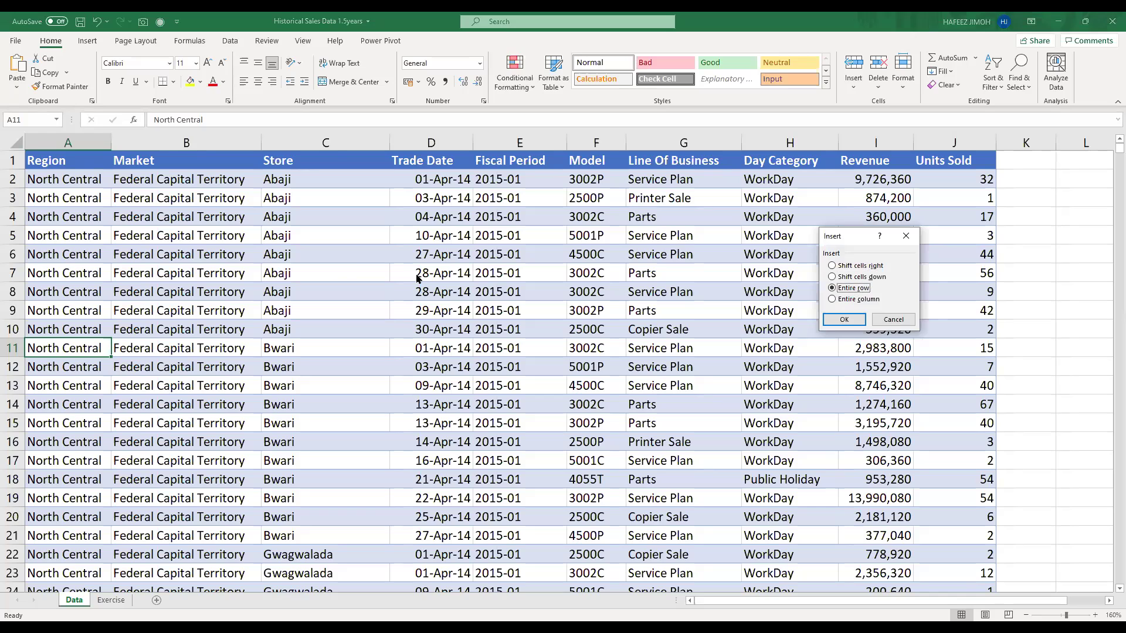
key("Return")
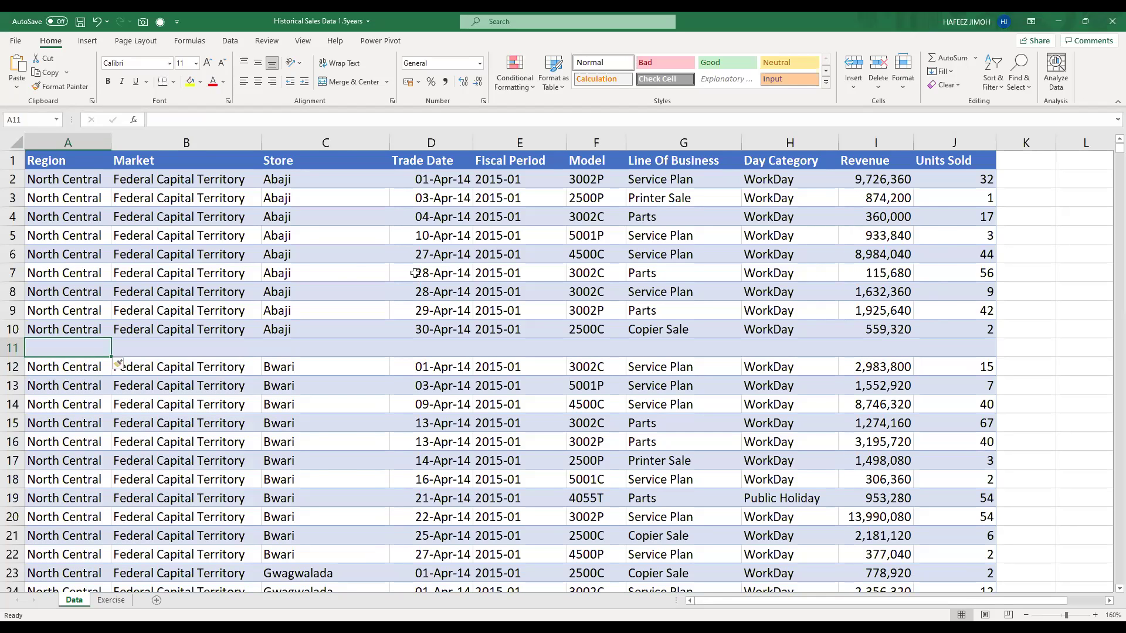
Examine the records above and below the blank row 11 and mark out the row across the table
scroll(193, 389, "up", 1)
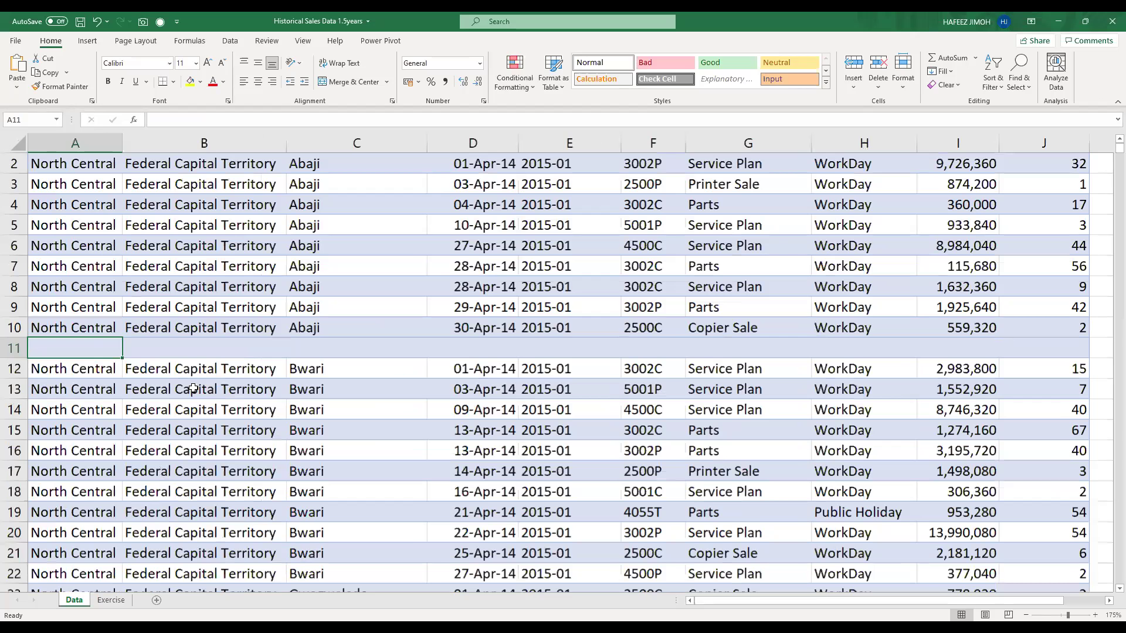
scroll(193, 389, "up", 1)
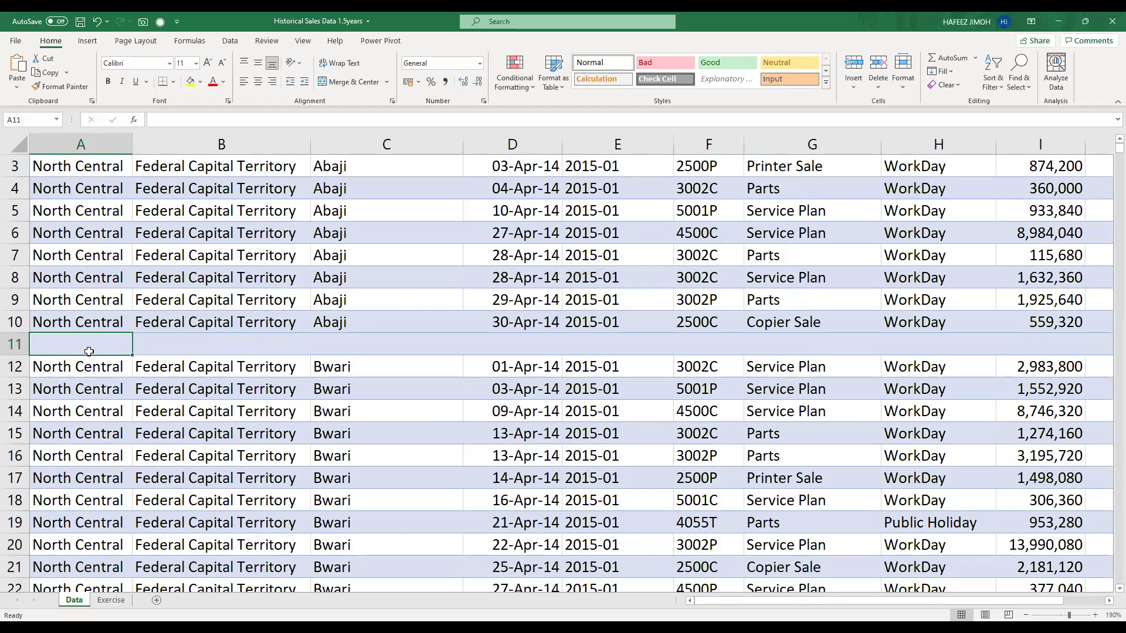
left_click(149, 252)
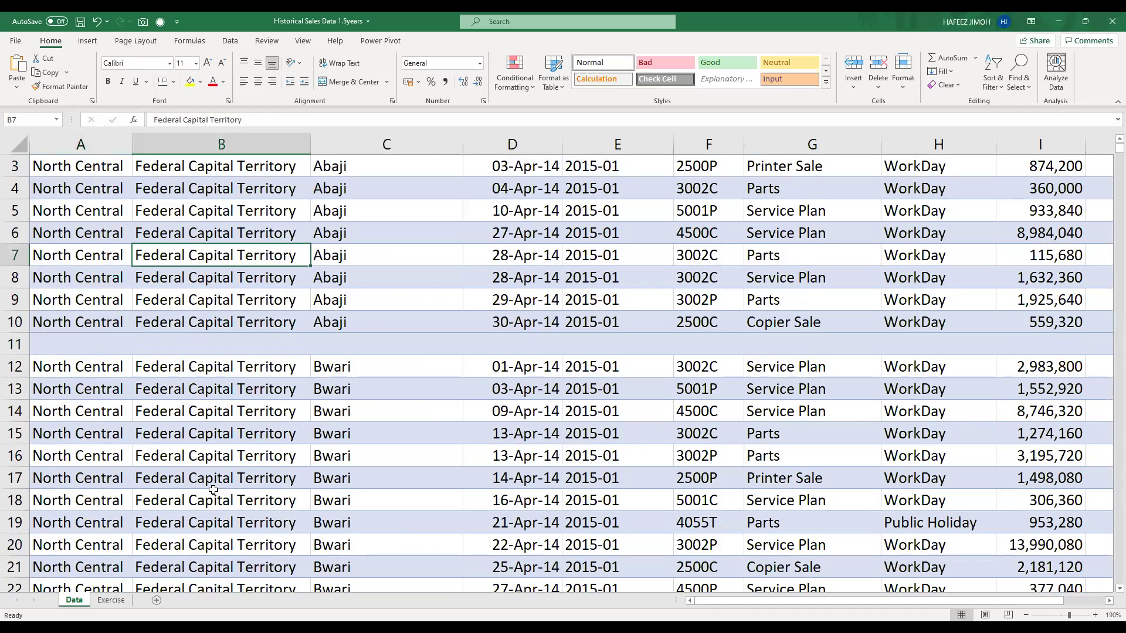
left_click(120, 411)
left_click_drag(33, 345, 1037, 347)
Undo the changes back to before the blank row was inserted at row 11
key("ctrl+z")
scroll(1037, 348, "down", 1)
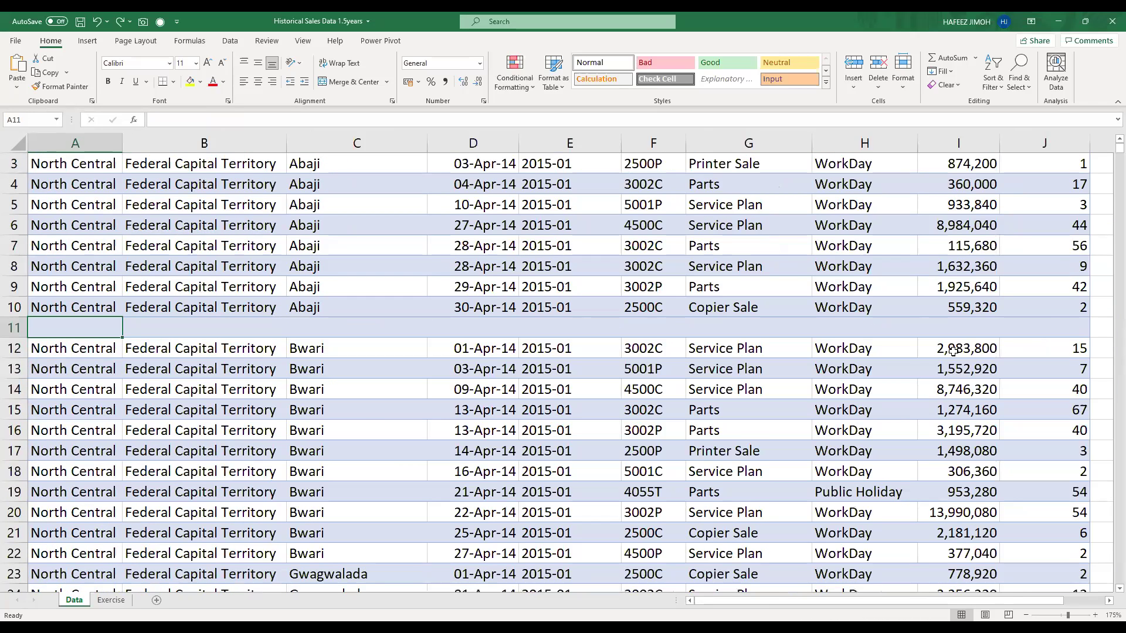
scroll(953, 351, "down", 1)
key("ctrl+z")
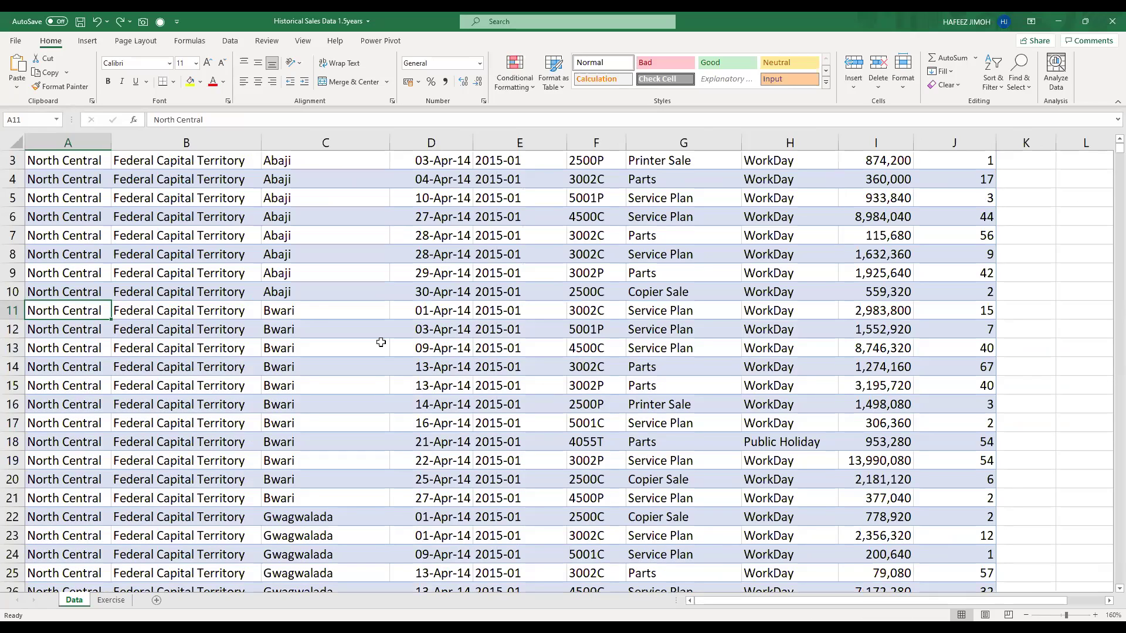
Insert an entire blank column at column C, between Market and Store, on the Data sheet
left_click(326, 311)
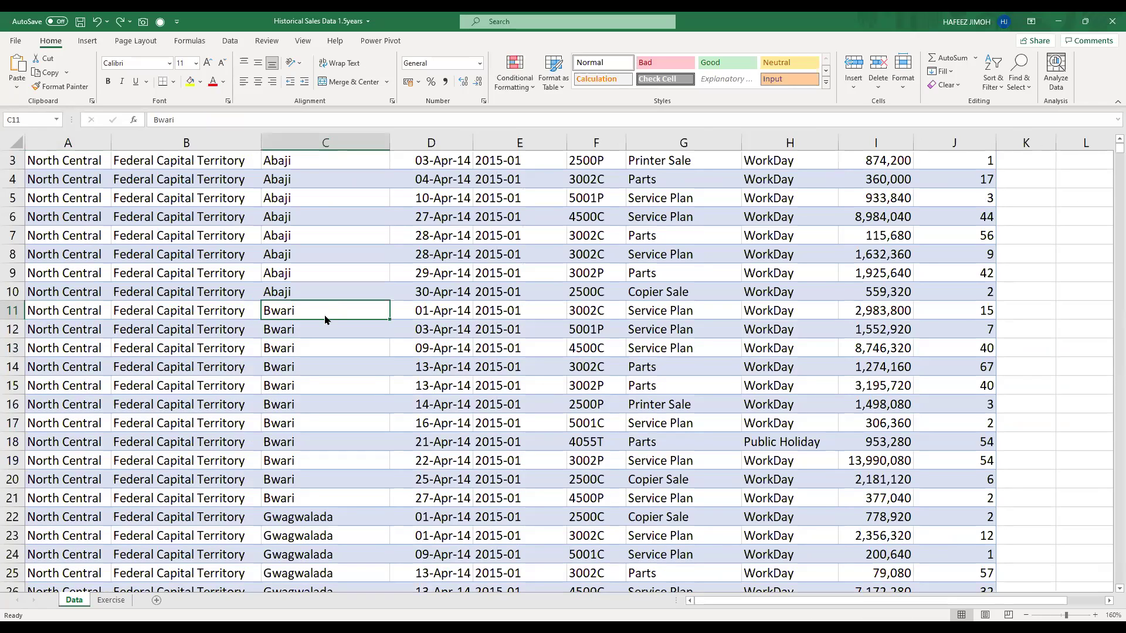
key("ctrl+shift+plus")
key("Down")
key("Down")
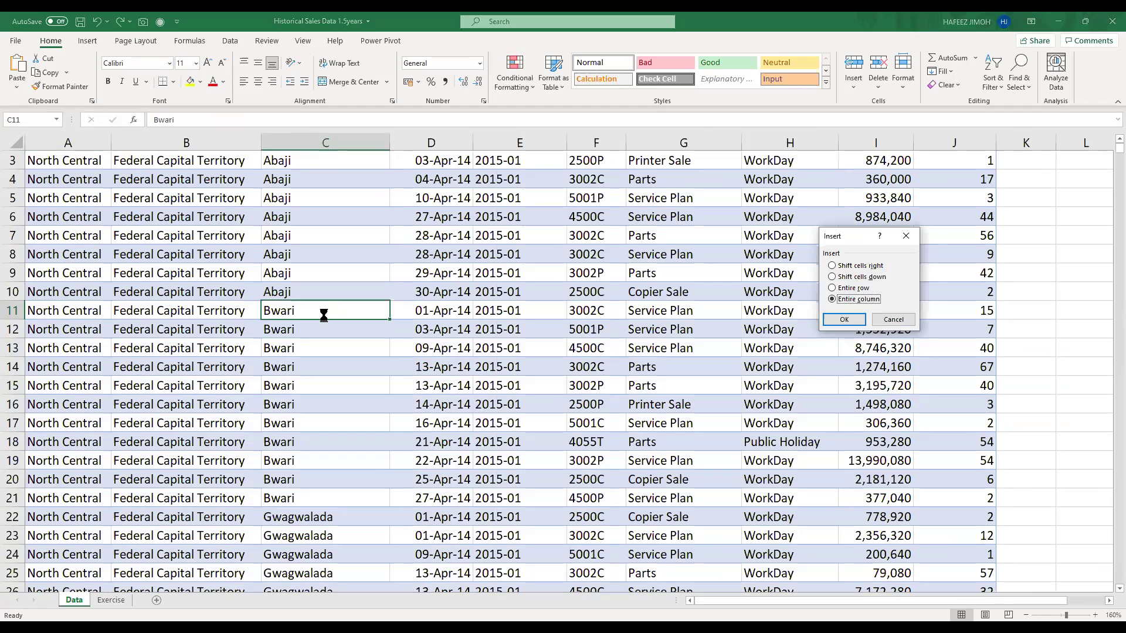
key("Return")
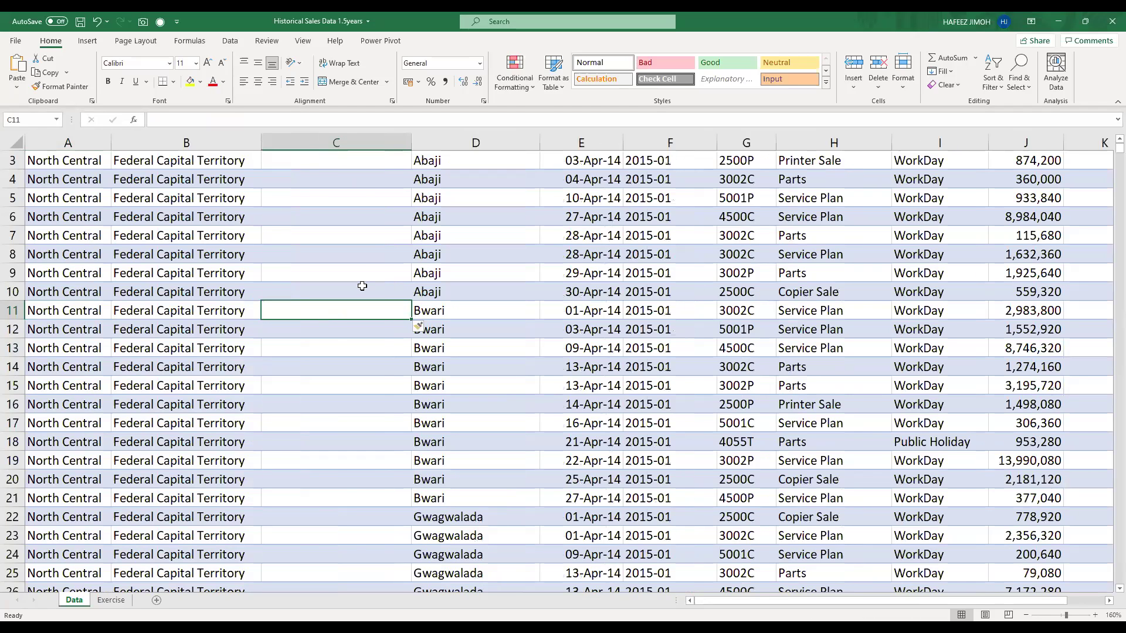
Examine the blank column C, its missing heading and the records on either side of it
scroll(362, 286, "up", 1)
left_click(328, 160)
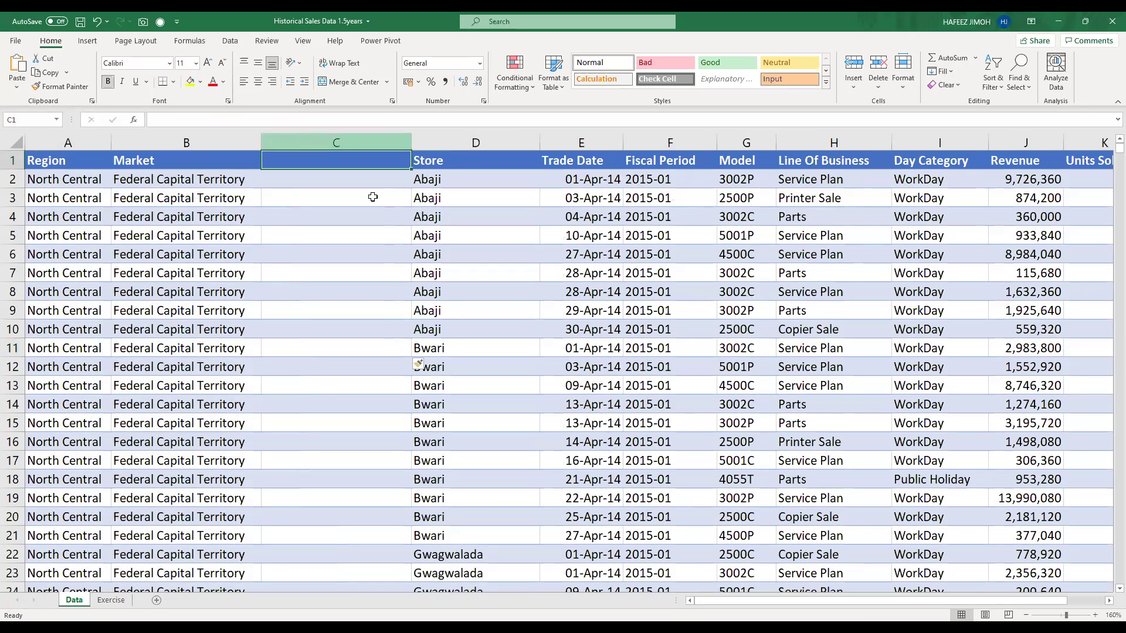
scroll(373, 197, "up", 2)
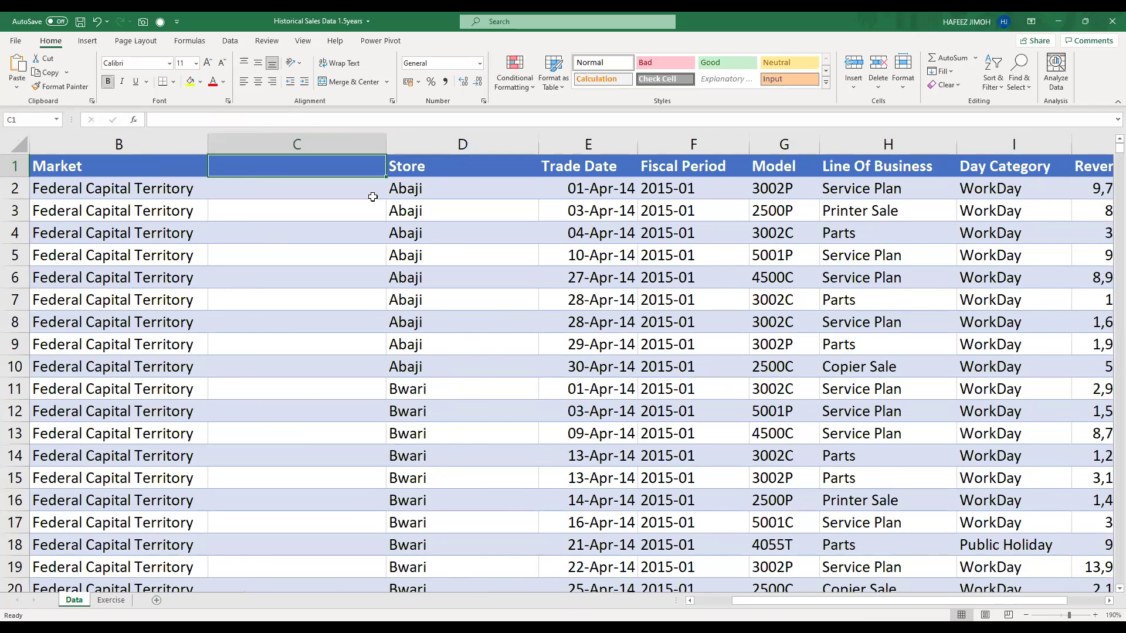
scroll(372, 197, "right", 1)
scroll(373, 197, "up", 1)
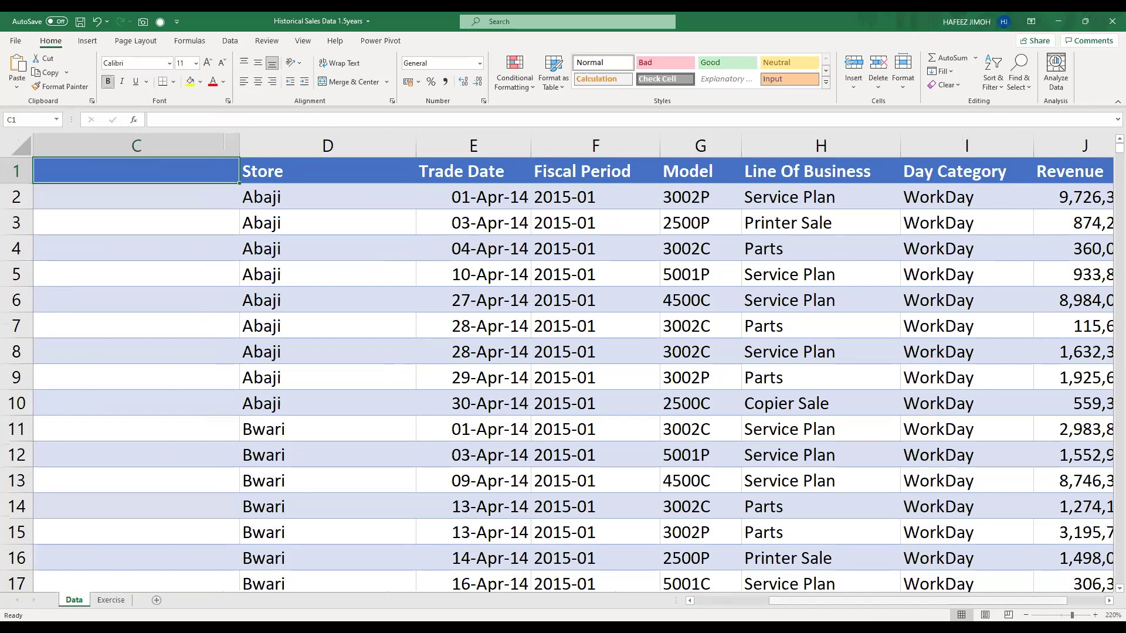
scroll(364, 477, "left", 1)
left_click(359, 435)
scroll(358, 436, "right", 1)
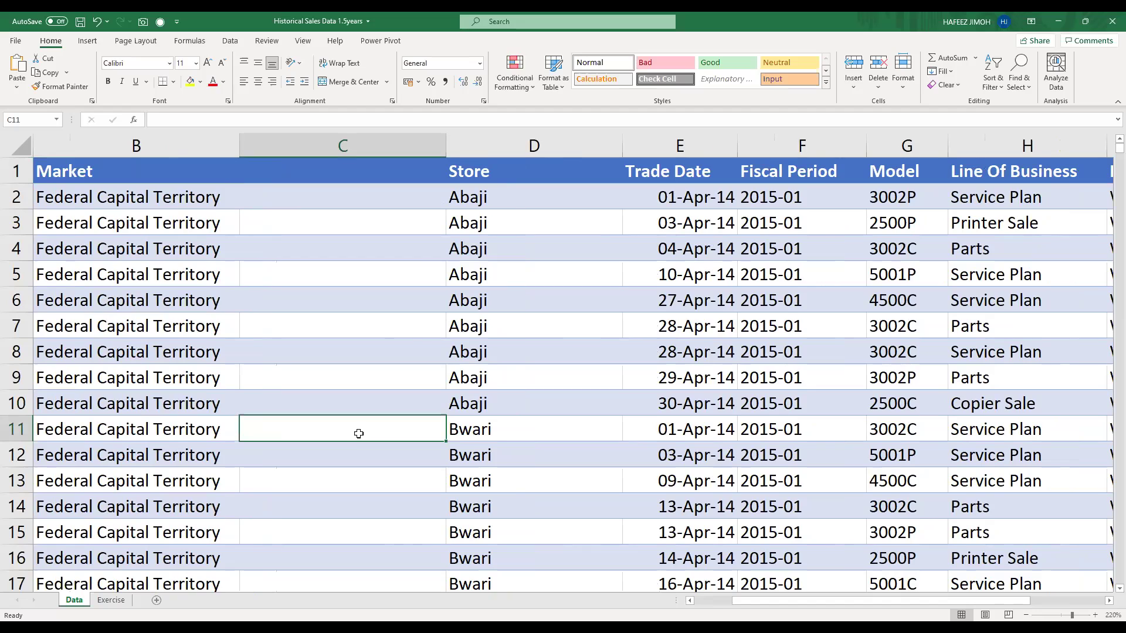
scroll(356, 434, "down", 2, "ctrl")
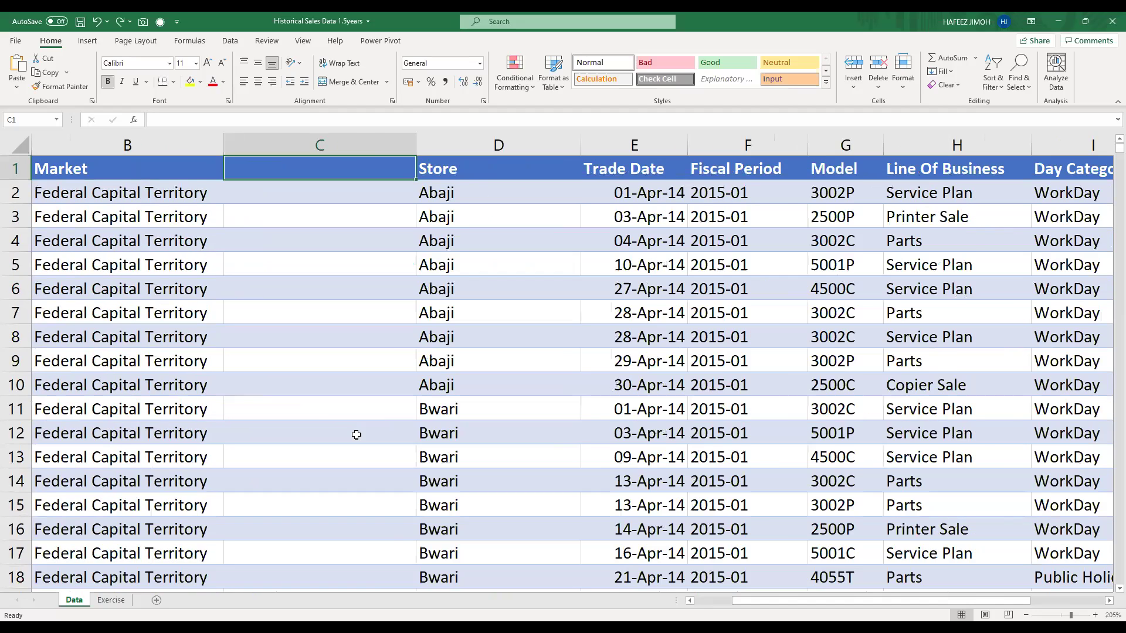
Undo the insertion of the blank column between Market and Store
key("ctrl+z")
scroll(356, 434, "down", 1, "ctrl")
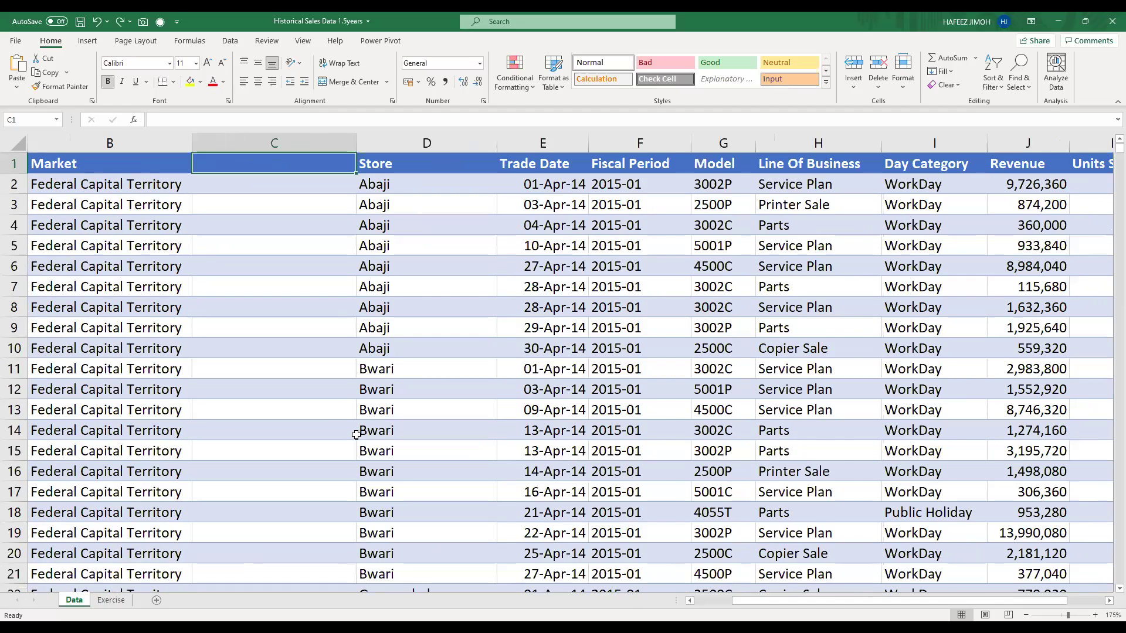
scroll(356, 435, "down", 1, "ctrl")
key("ctrl+y")
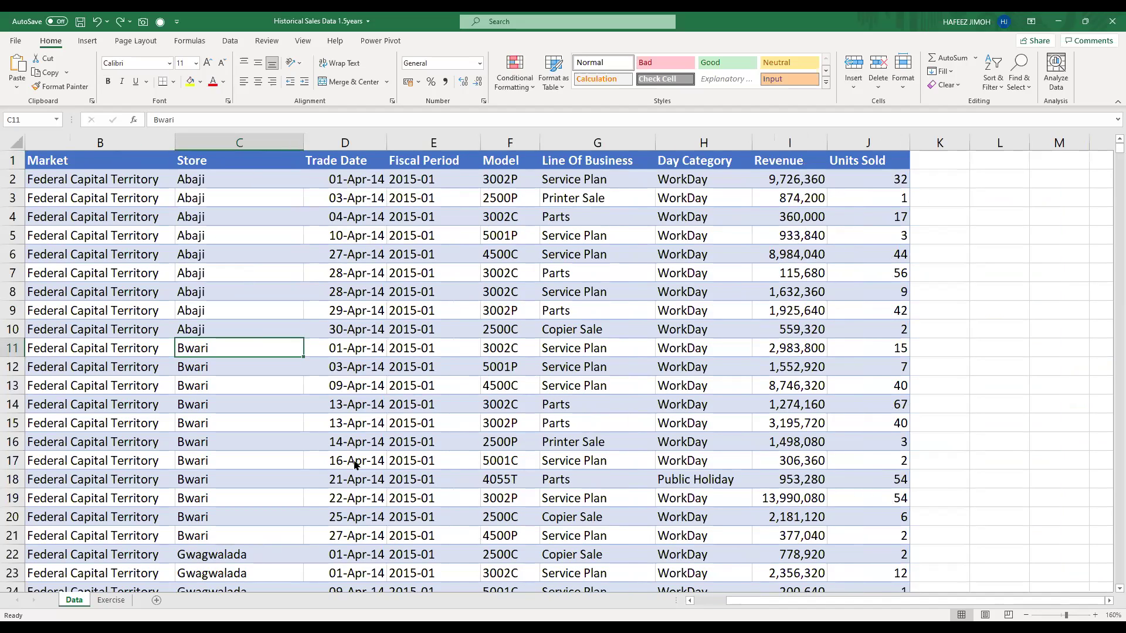
Switch to the PowerPoint slide show and advance past "3. No Empty Columns" to "4. No obstructions around your data"
key("alt+Tab")
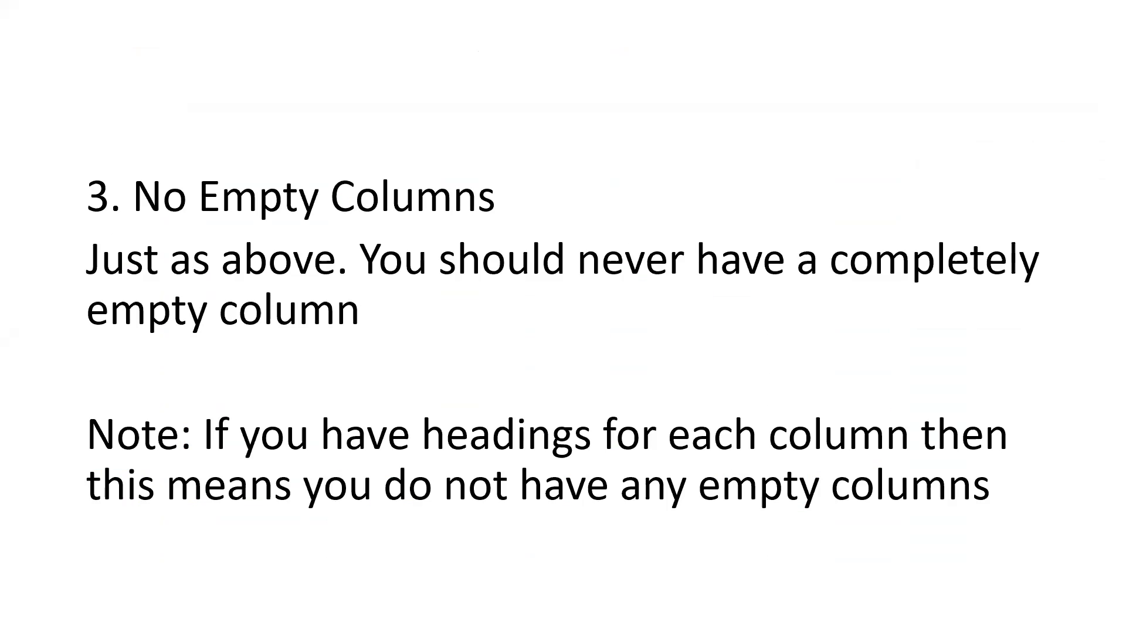
key("Right")
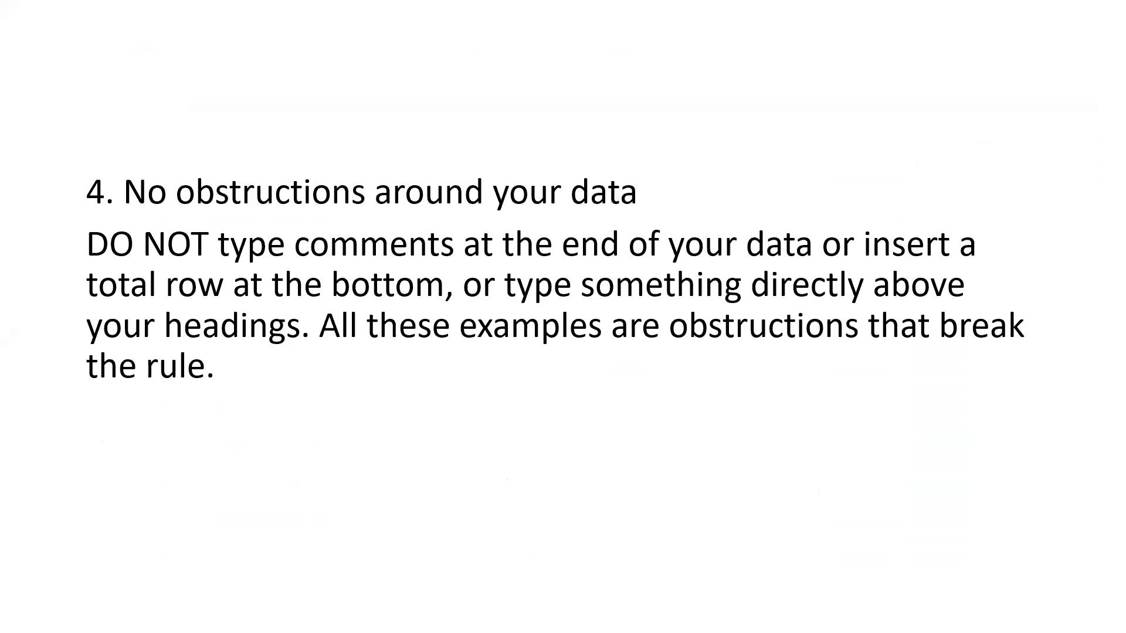
Switch back to the historical sales workbook in Excel and examine the headings and records of the Data table for obstructions
key("alt+Tab")
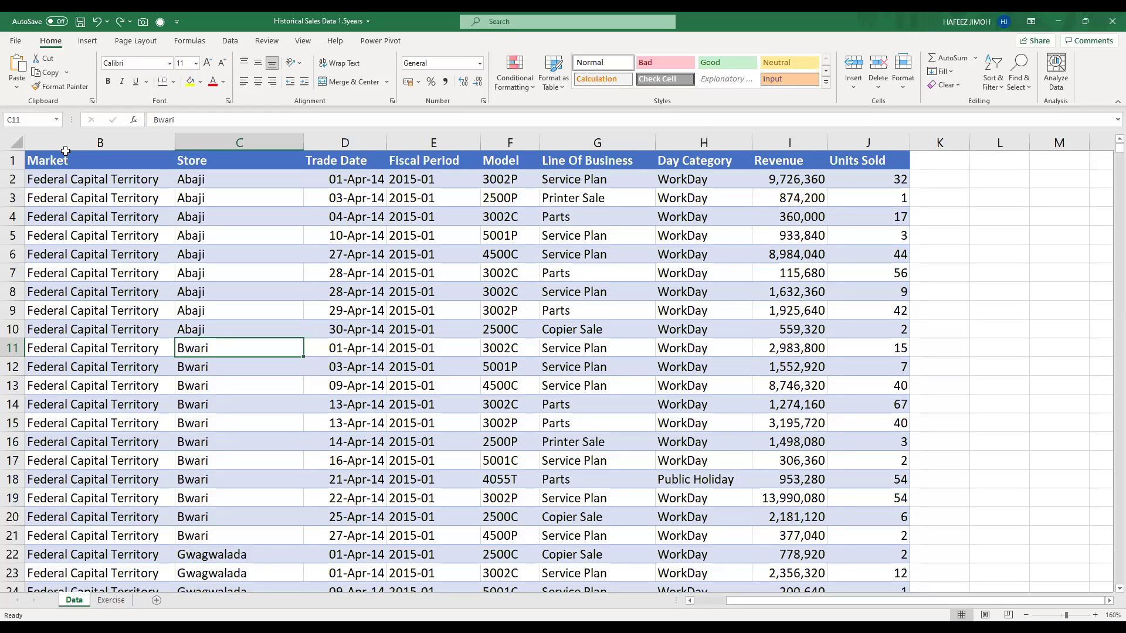
left_click_drag(73, 161, 101, 201)
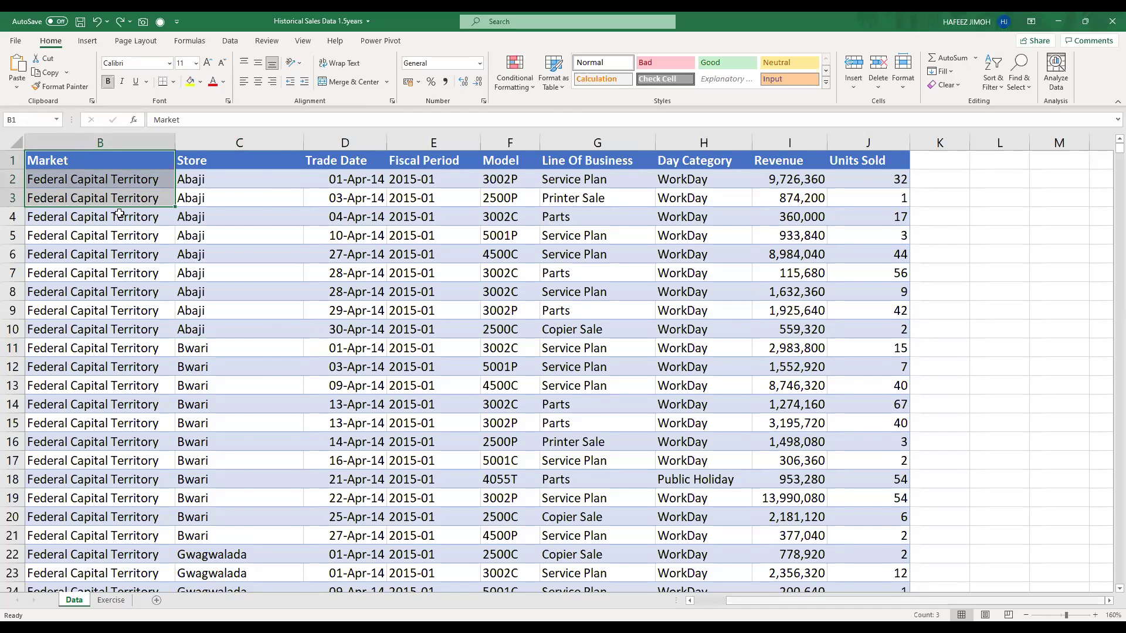
key("ctrl+Home")
scroll(319, 407, "down", 5)
left_click(318, 405)
scroll(44, 157, "up", 5)
key("ctrl+Home")
left_click_drag(423, 373, 996, 420)
left_click(586, 442)
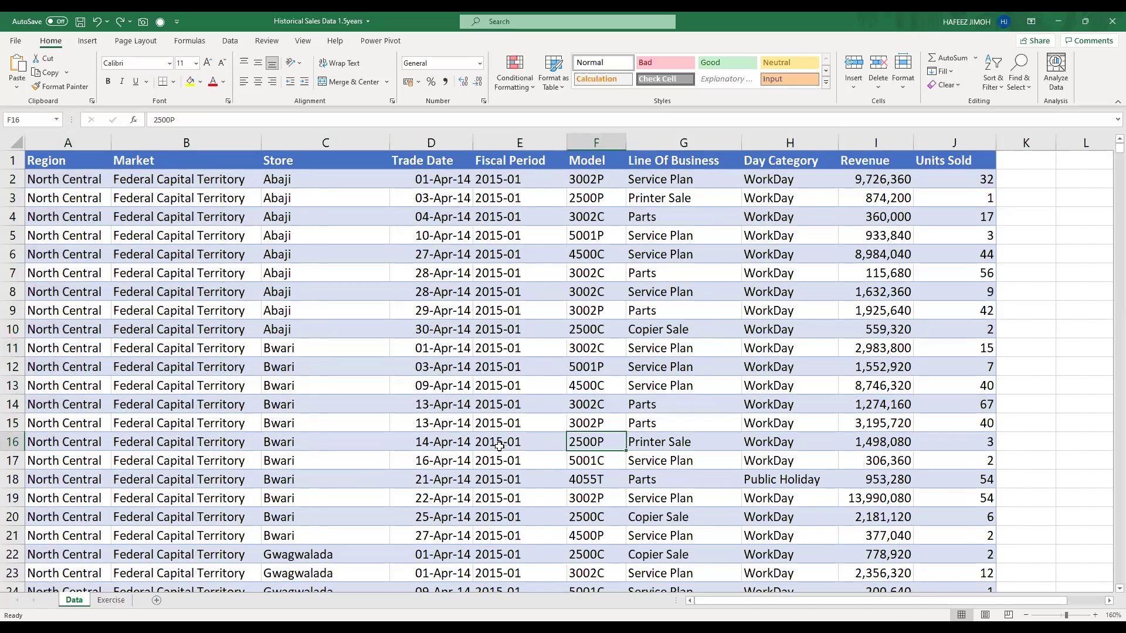
Insert an entire blank row at row 16 of the Data sheet
left_click(490, 444)
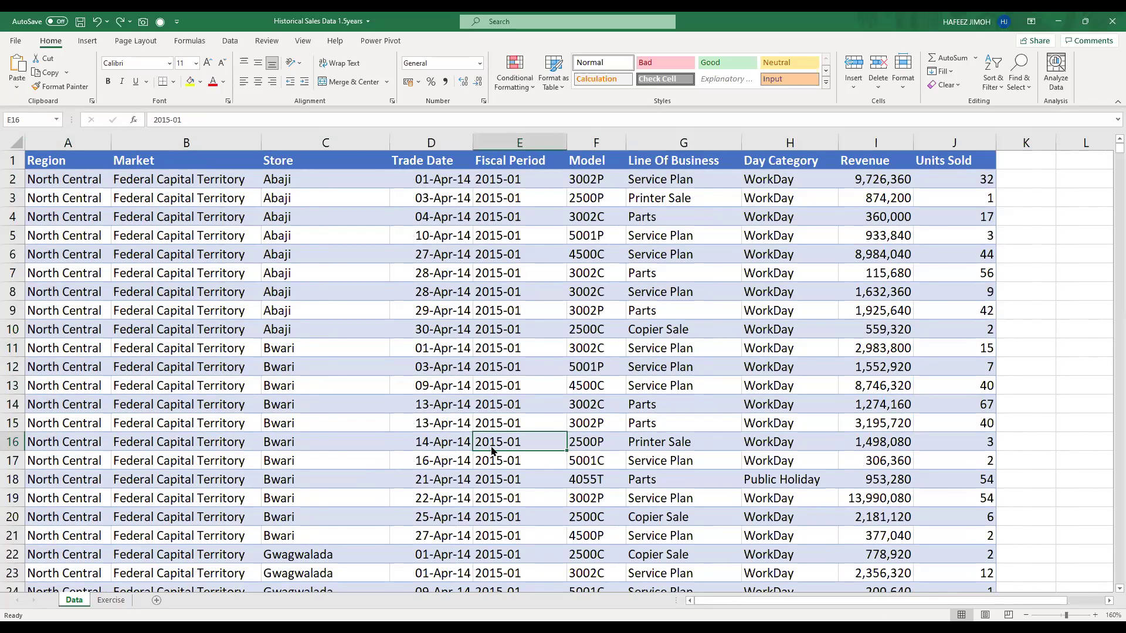
key("ctrl+shift+plus")
key("Return")
key("Up")
key("Left")
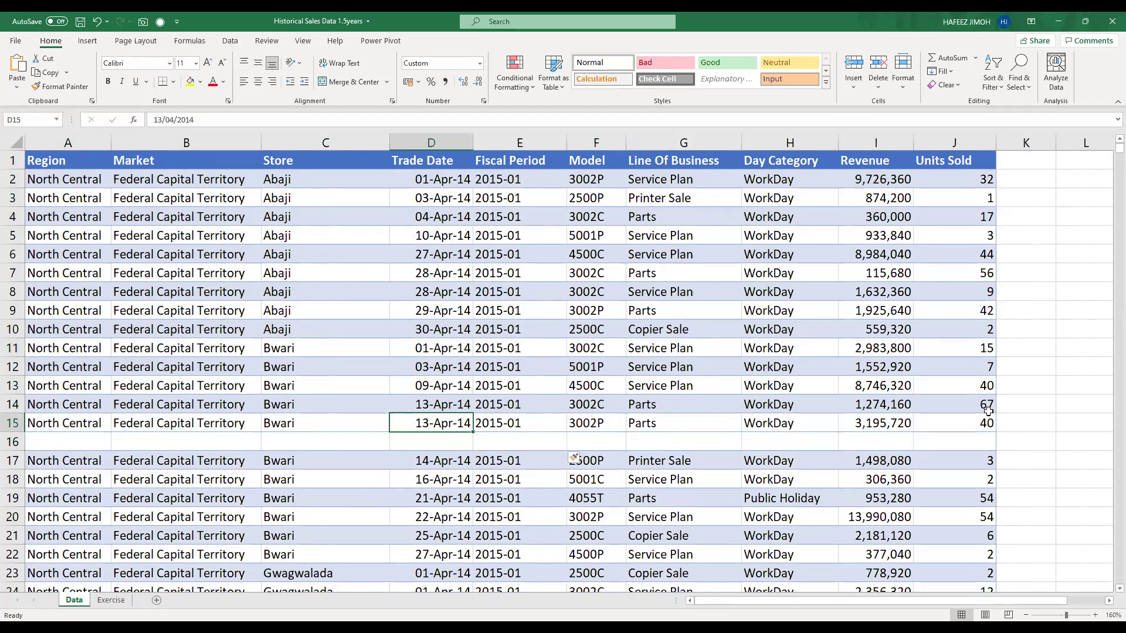
Mark out the block of records above the blank row, from A1 to J15
left_click_drag(988, 420, 877, 421)
left_click(130, 220, "shift")
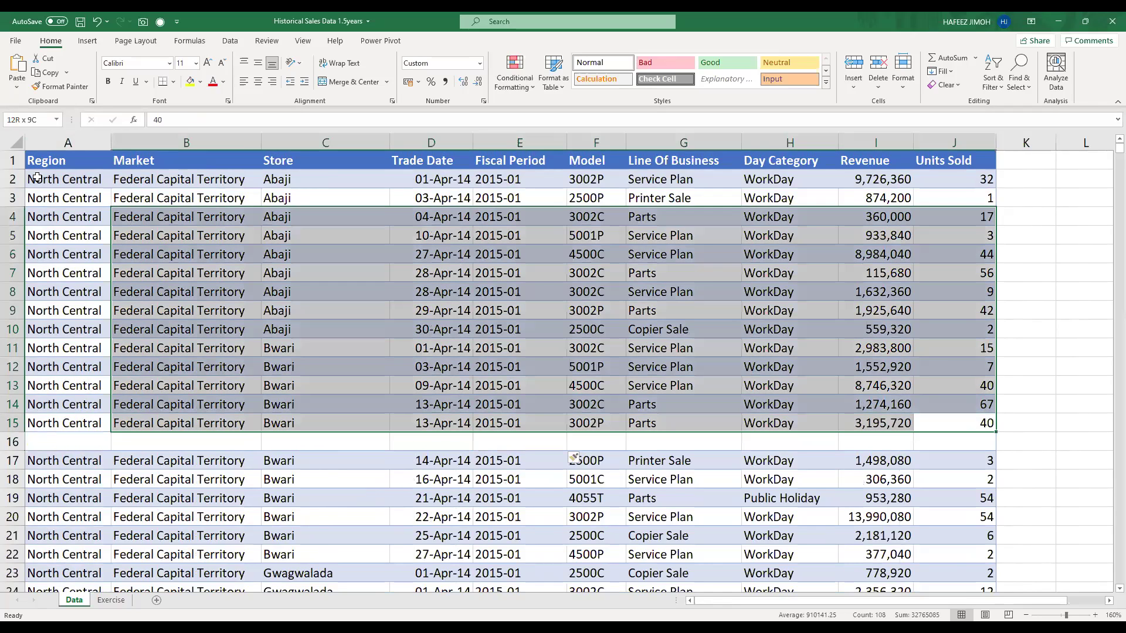
left_click(32, 164, "shift")
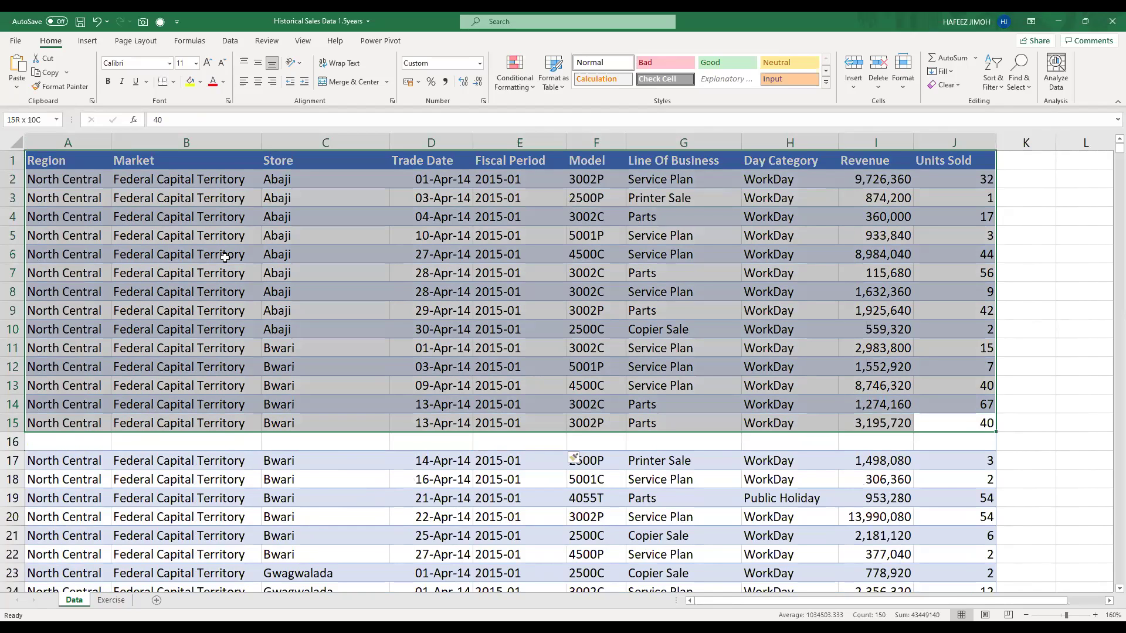
Enter May 2020 as a month label in cell D16 of the blank row
left_click(391, 440)
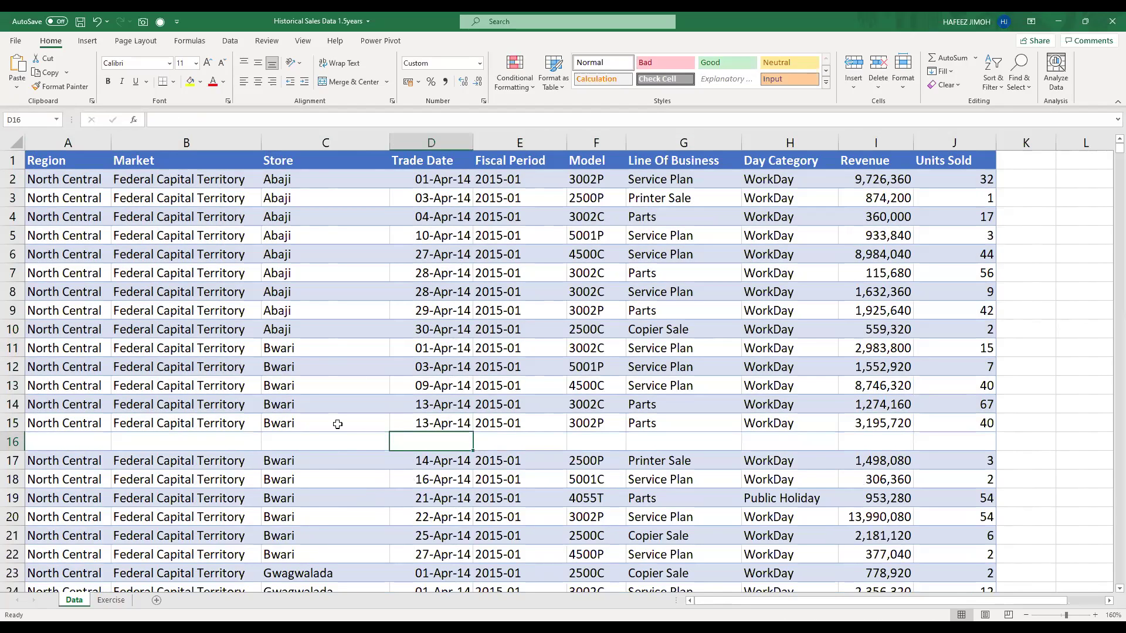
type("2020")
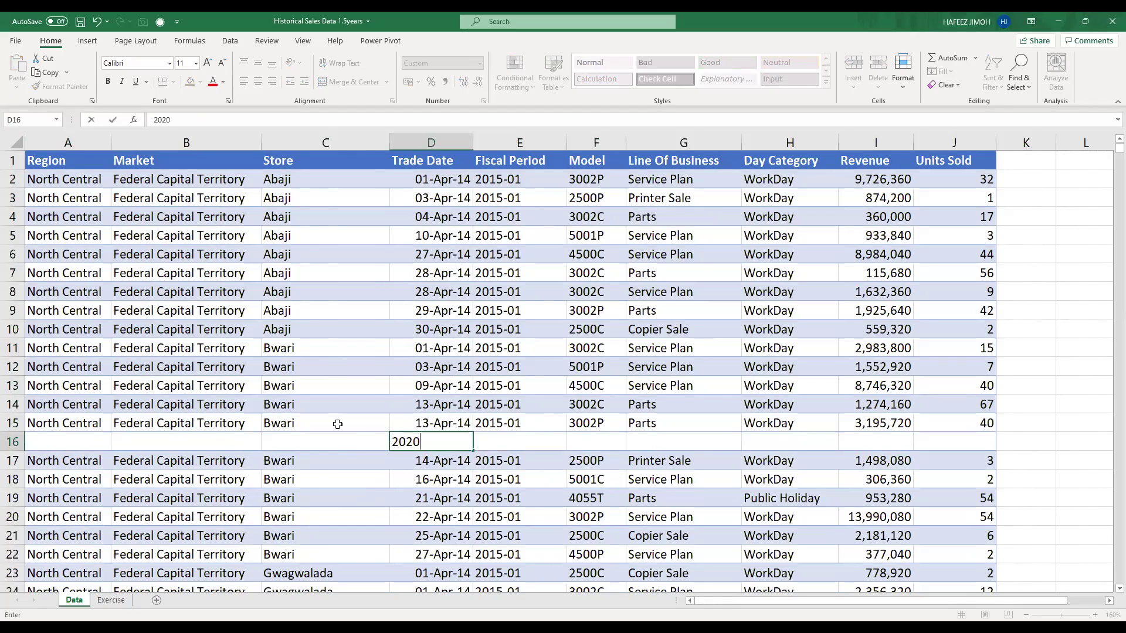
key("ctrl+Return")
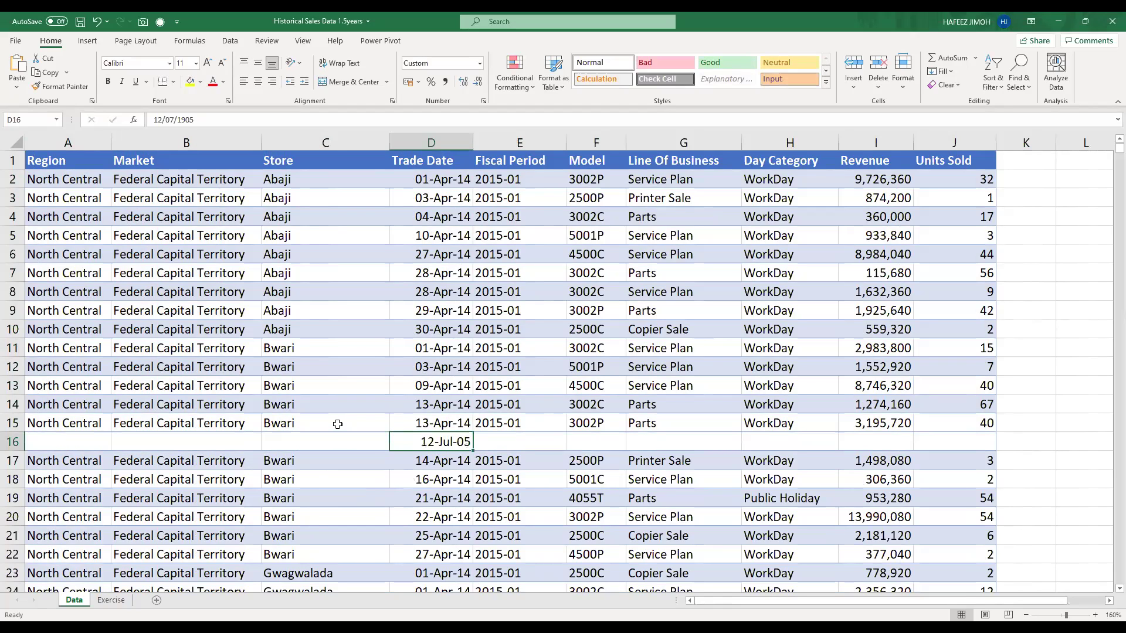
type("May 2002")
key("BackSpace")
key("BackSpace")
type("20")
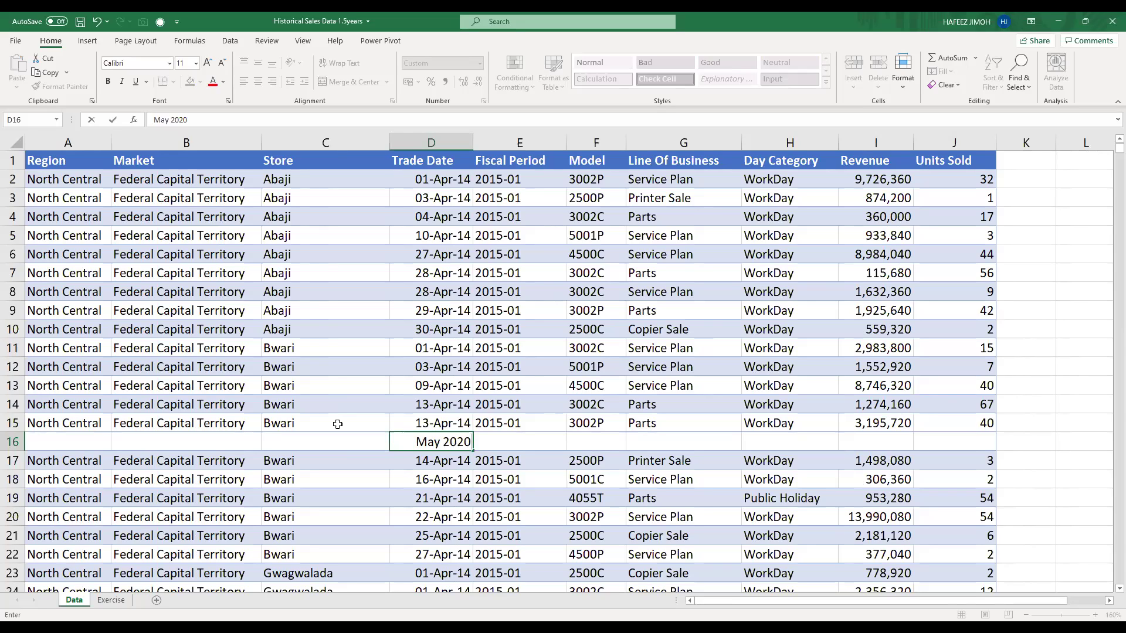
Merge and centre the month label across cells C16:E16
left_click_drag(339, 441, 493, 448)
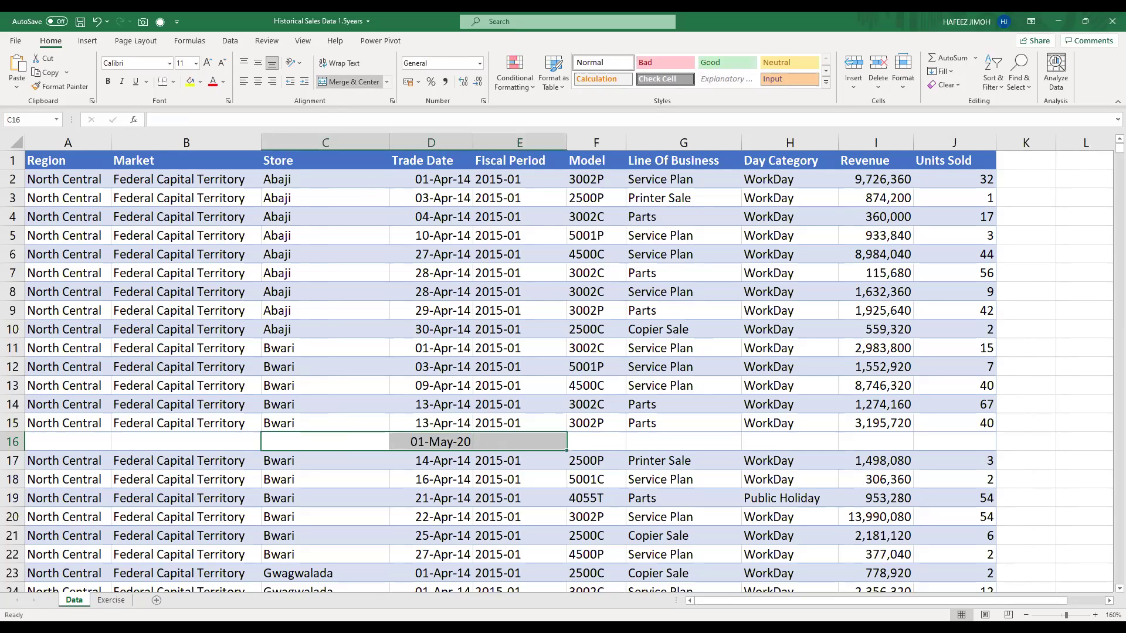
left_click(349, 85)
left_click(387, 554)
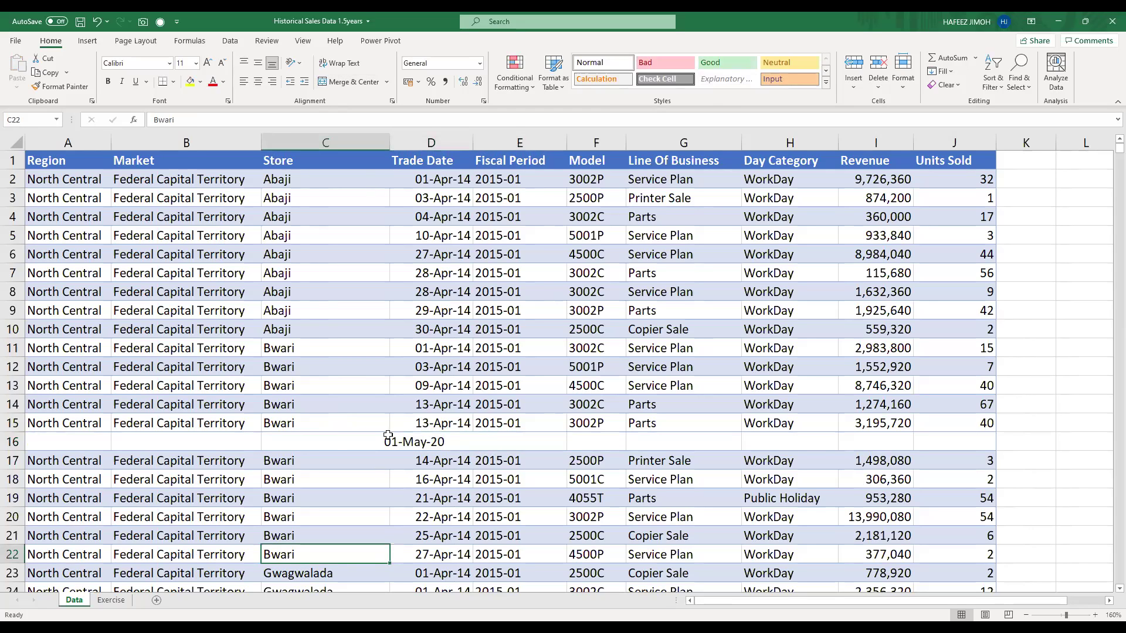
Examine the merged month label in row 16 against the surrounding records, opening its cell and leaving the content as is
scroll(381, 439, "down", 3)
left_click(471, 533)
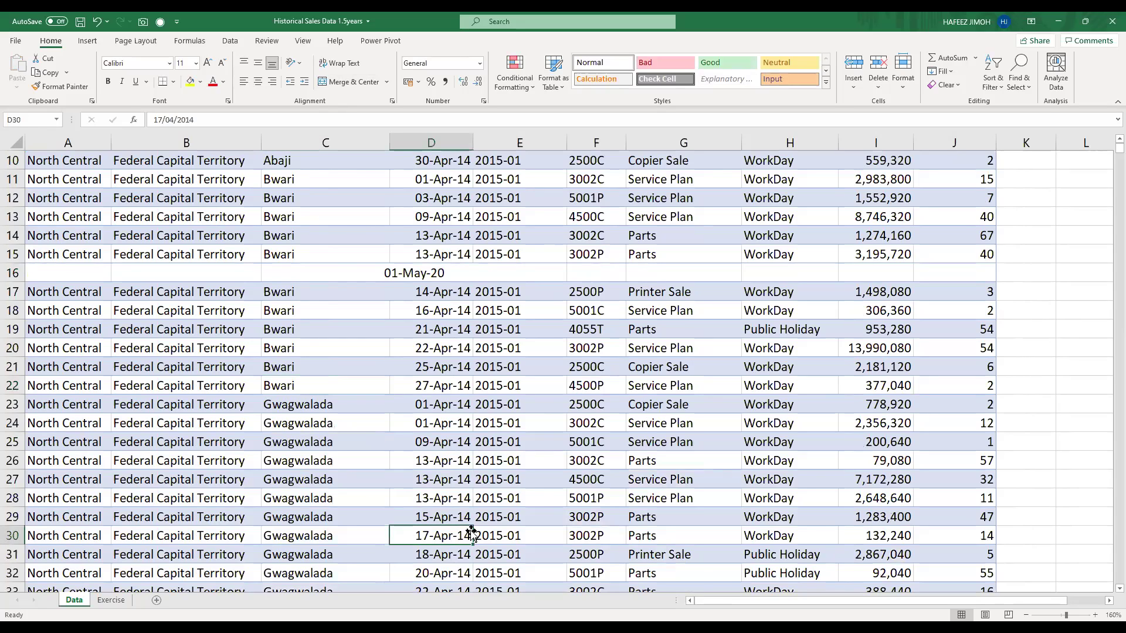
left_click(420, 274)
double_click(420, 274)
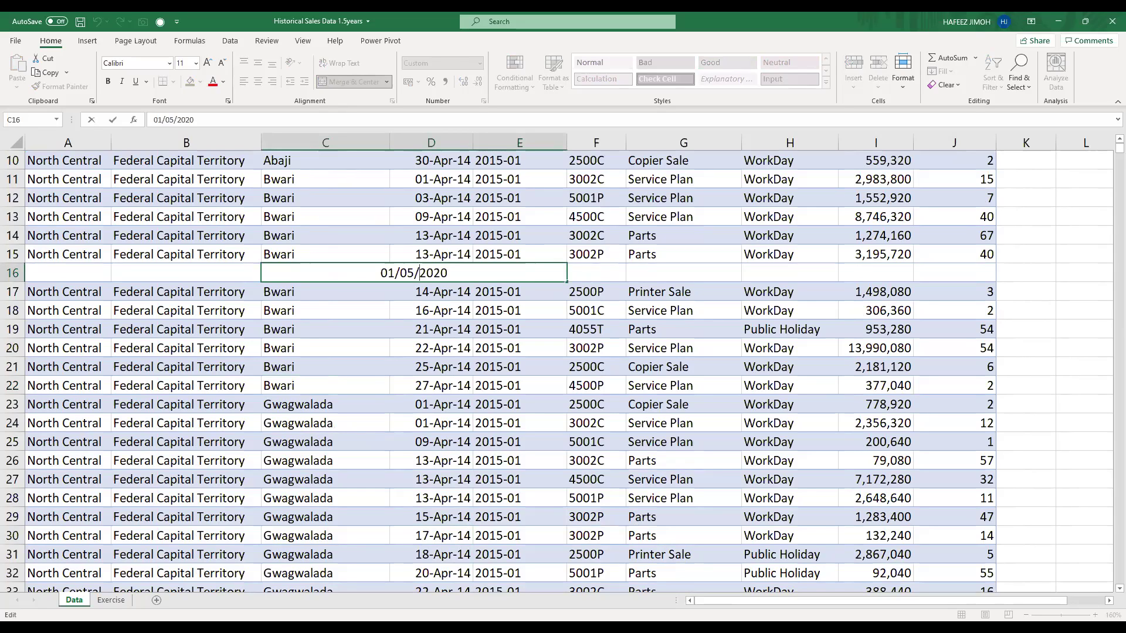
key("alt+Tab")
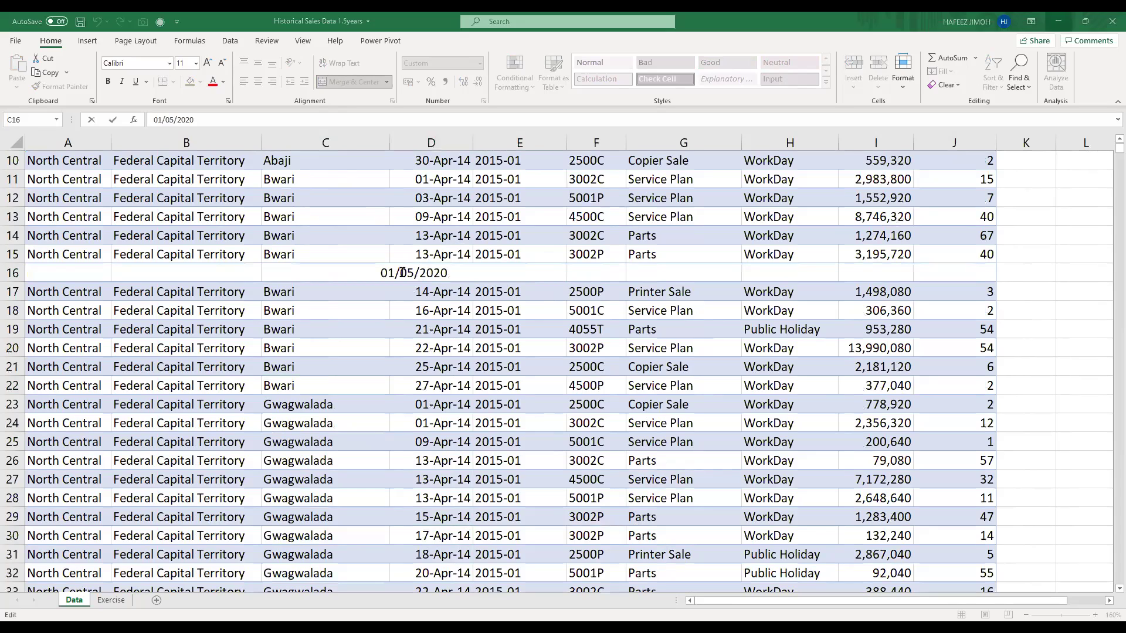
key("alt+Tab")
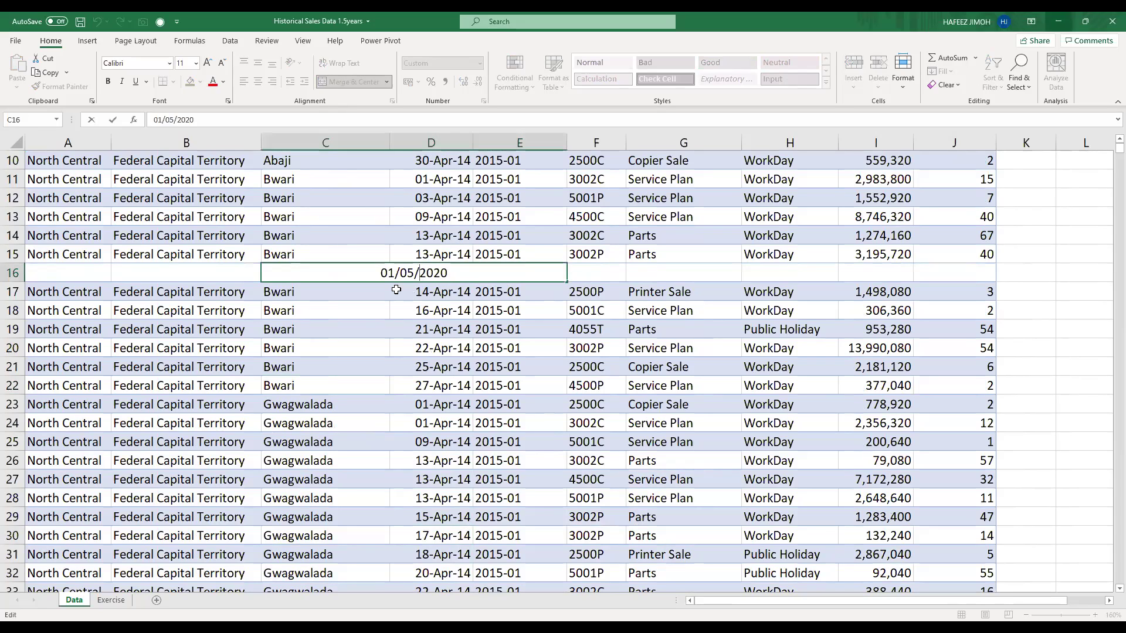
key("ctrl+Return")
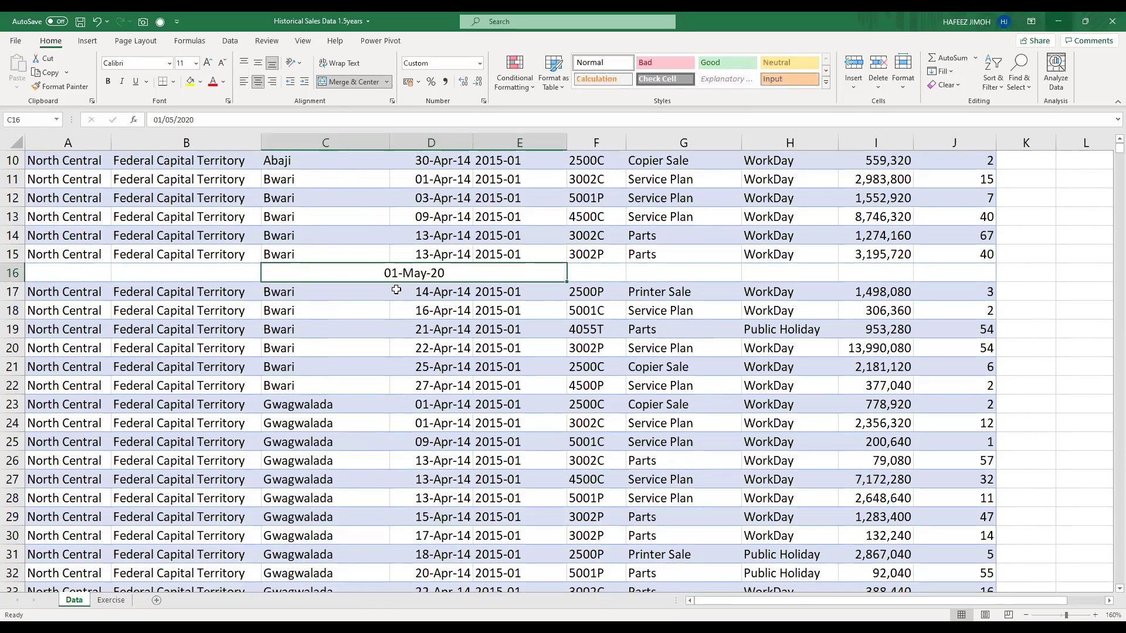
Undo the month label, the cell merge and the blank row inserted at row 16
key("ctrl+z")
key("ctrl+Home")
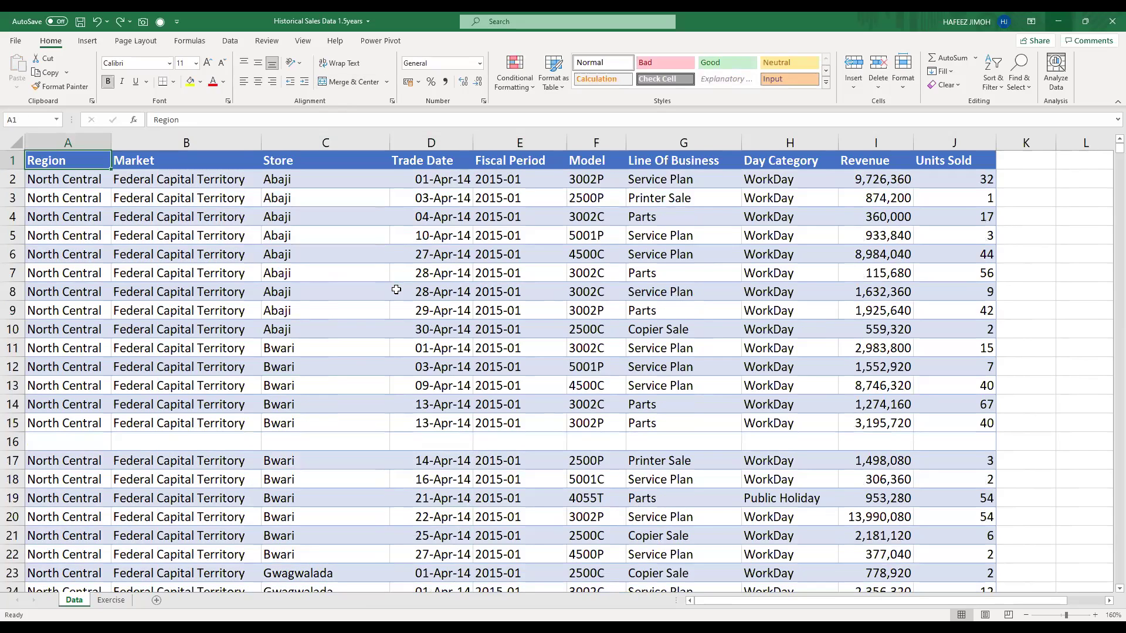
key("ctrl+z")
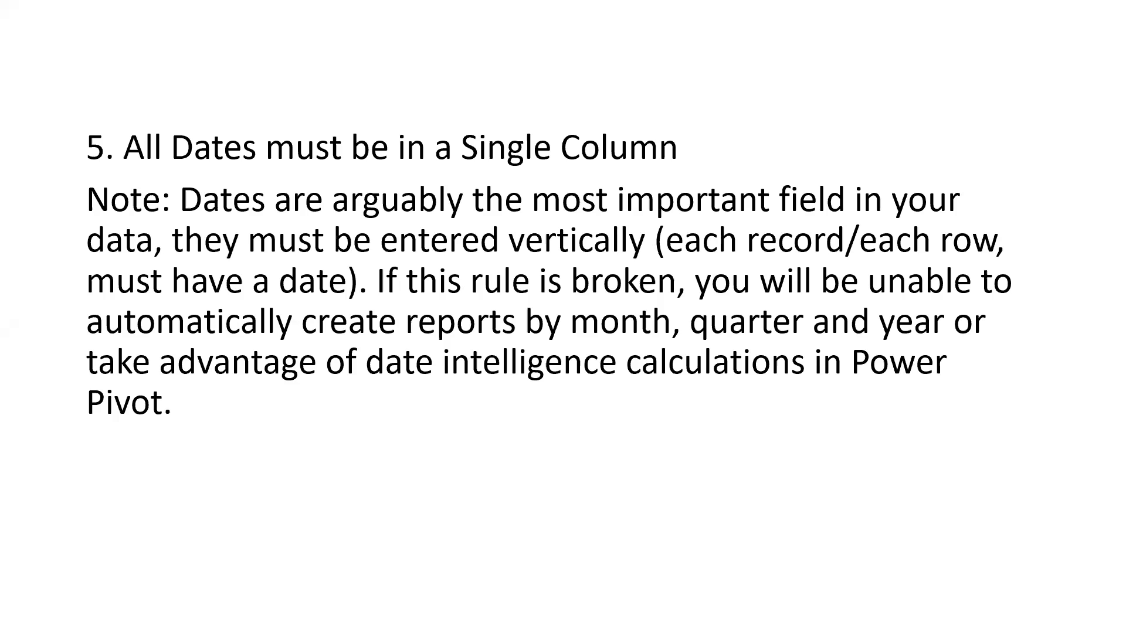
Switch from the slides to the Excel sales workbook and add a new blank worksheet after the Data sheet
left_click(391, 211)
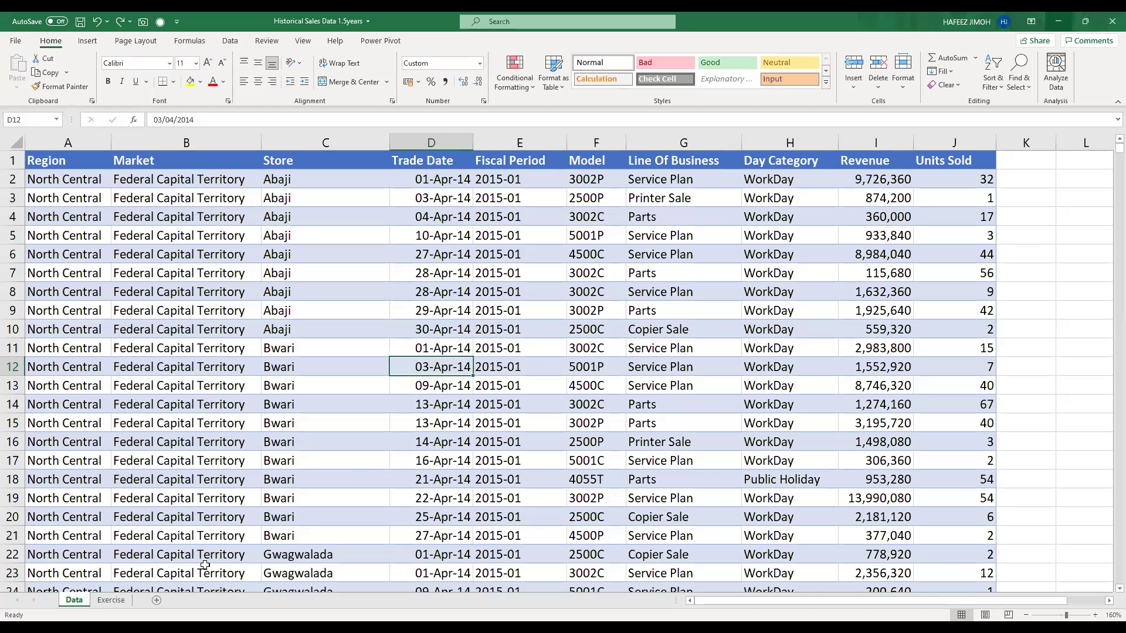
left_click(156, 600)
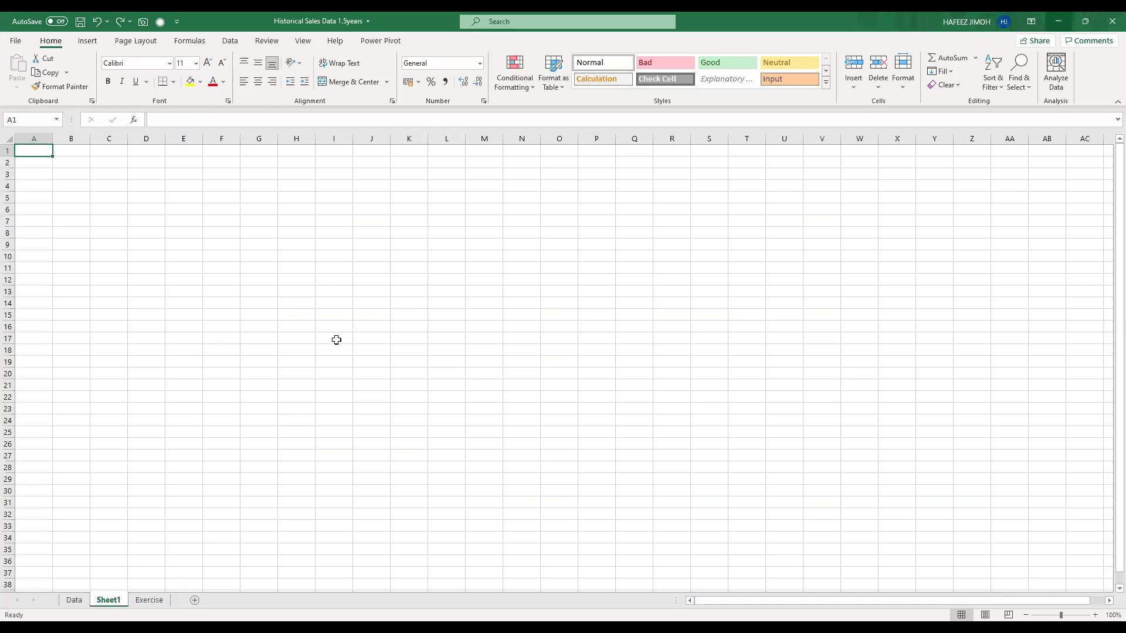
left_click(338, 277)
type("2020")
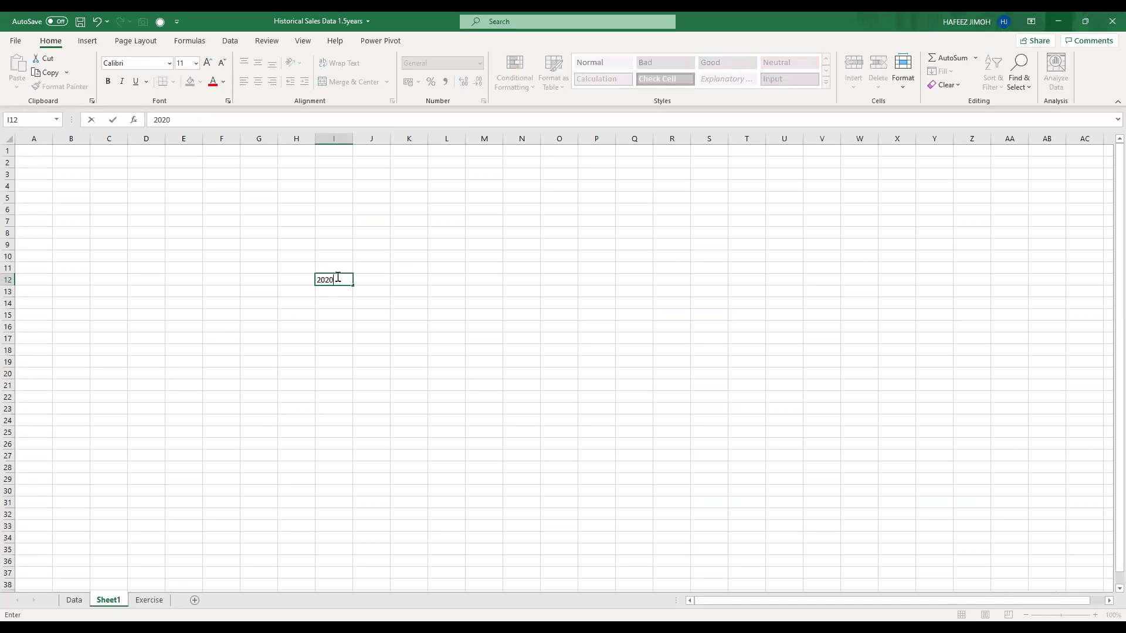
key("Escape")
Enter the date 10/11/2000 in cell D4 of the new sheet
scroll(325, 291, "up", 1)
scroll(328, 294, "up", 6)
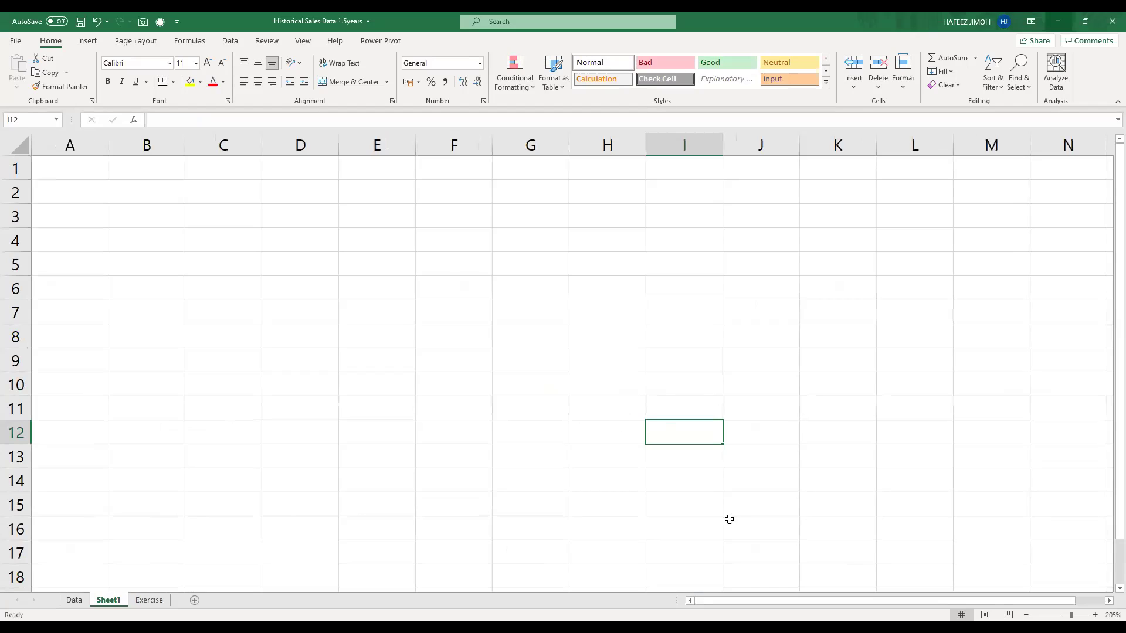
left_click(674, 360)
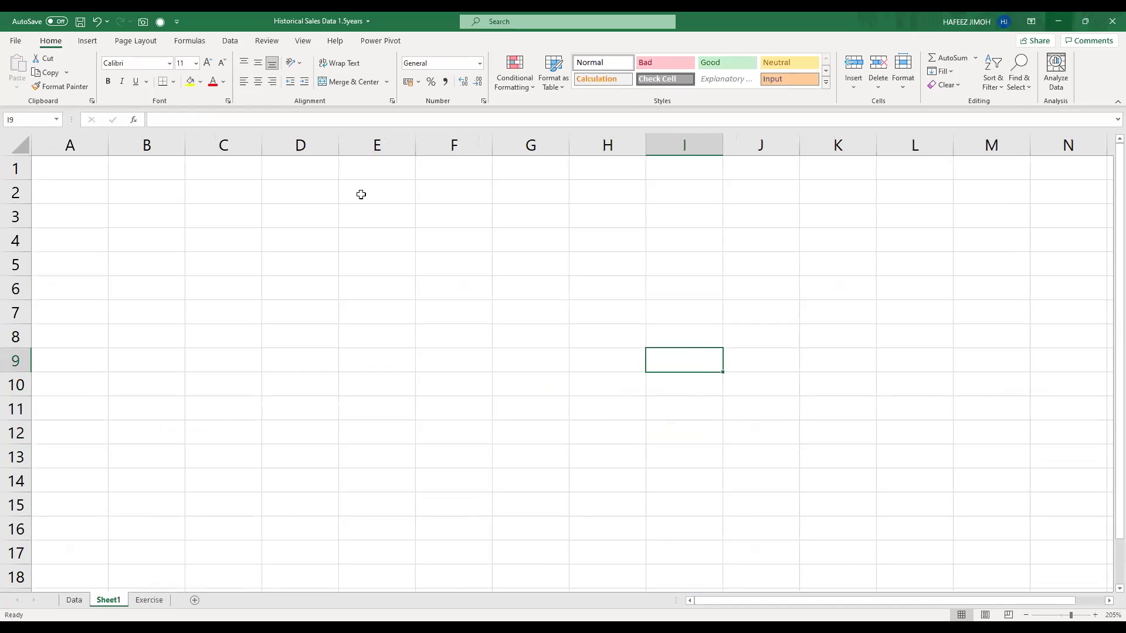
left_click(320, 238)
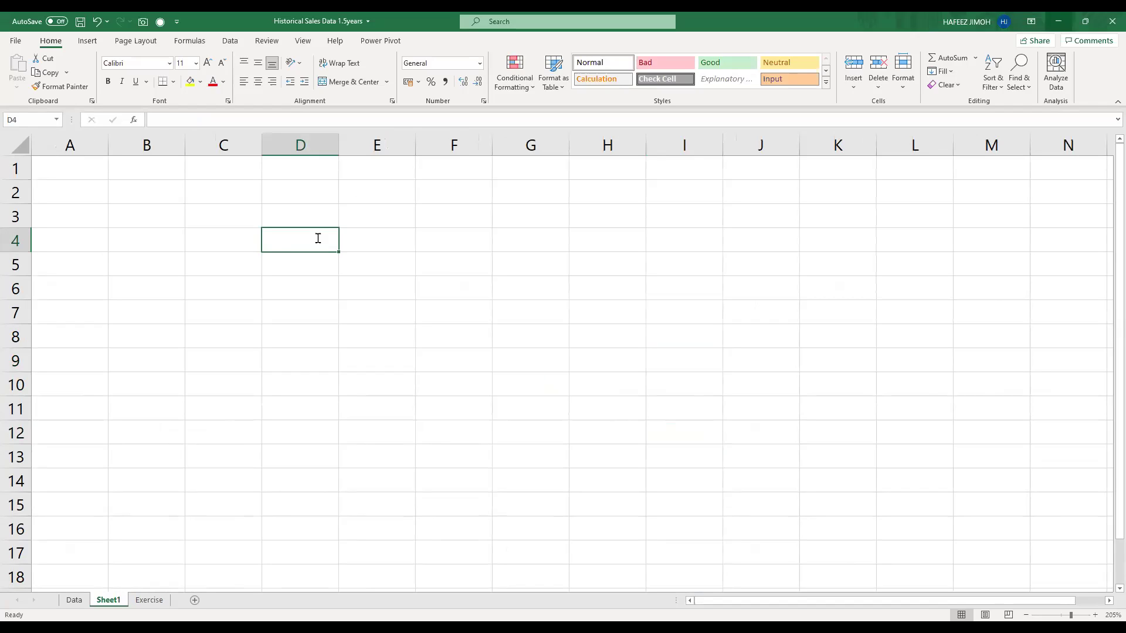
type("10/11/2000")
key("Return")
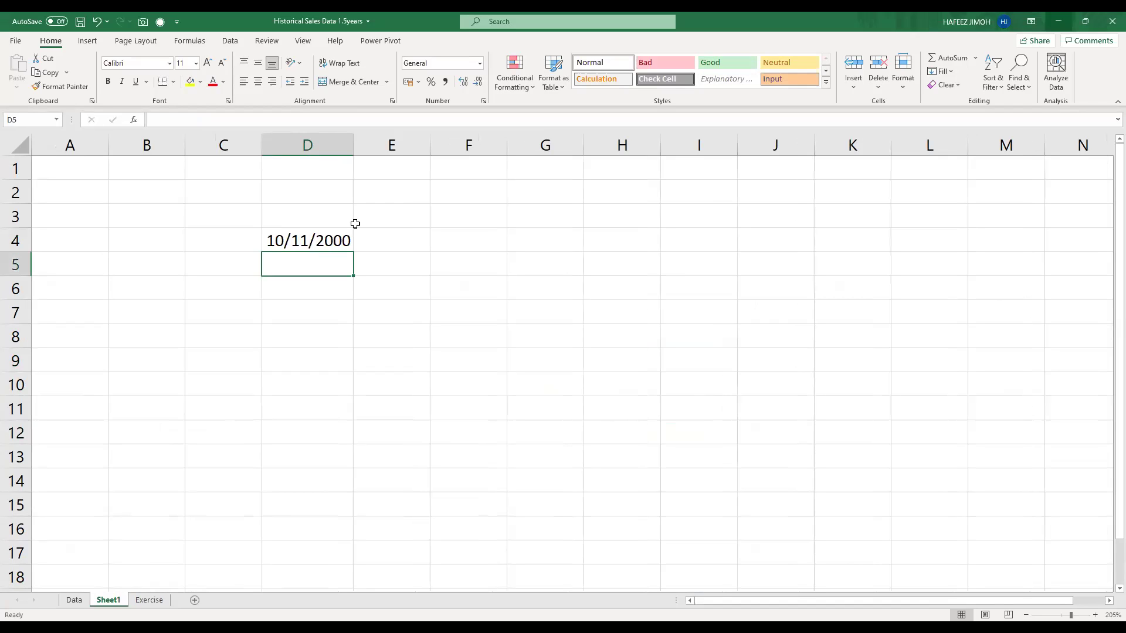
Enter 11/10/2000 in cell E4 and extend the two dates as a series across row 4 to column H
left_click(380, 238)
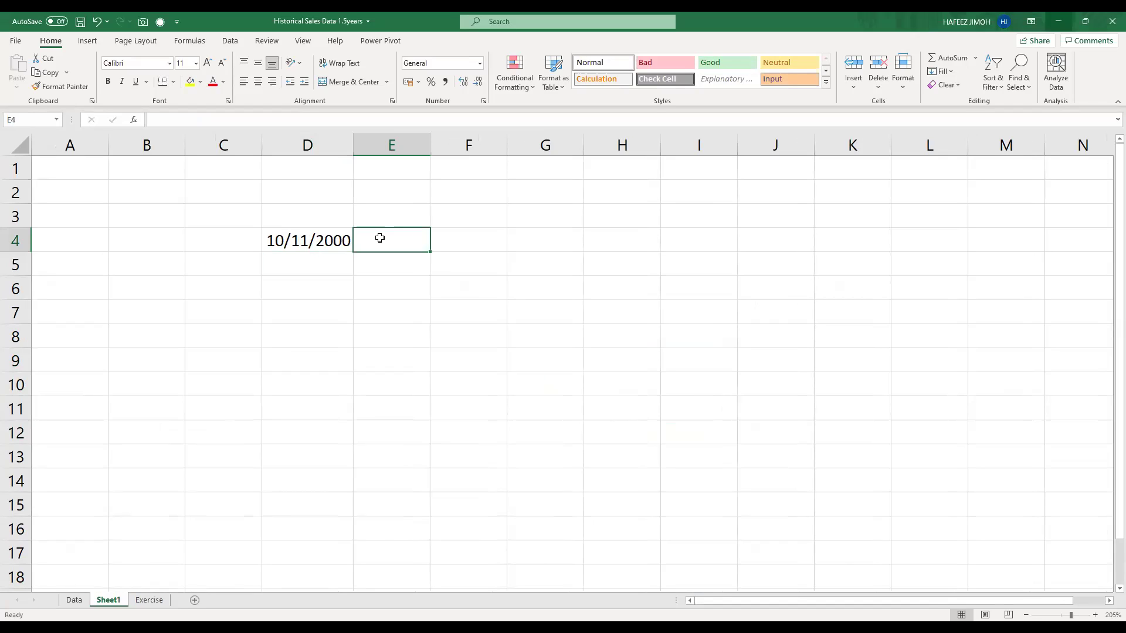
type("11/10")
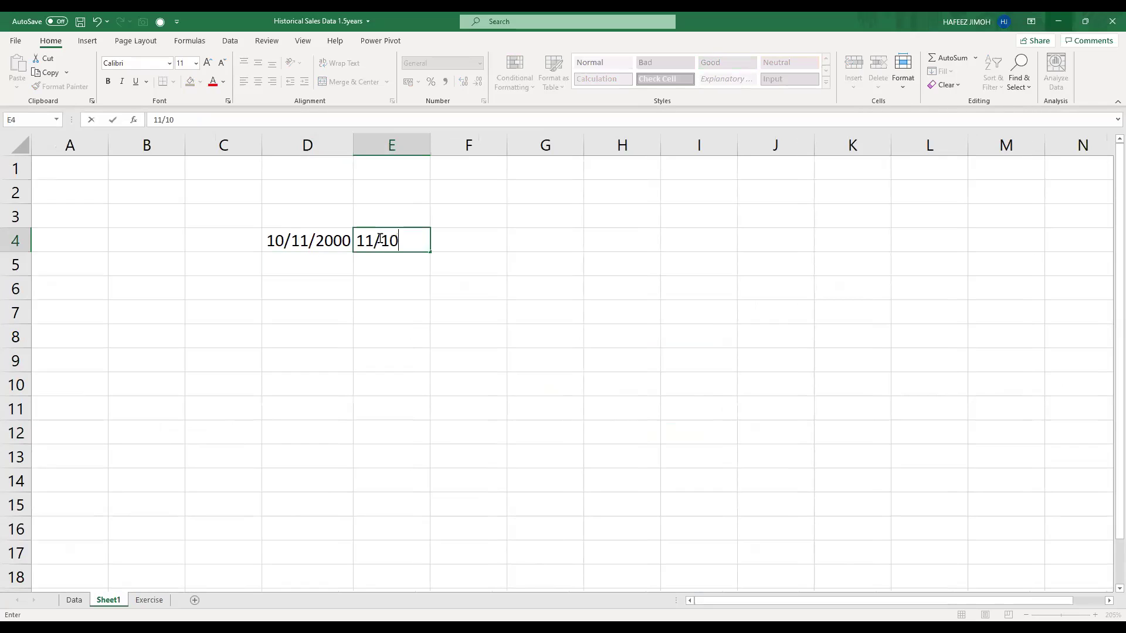
type("/2000")
key("Return")
left_click_drag(291, 244, 660, 248)
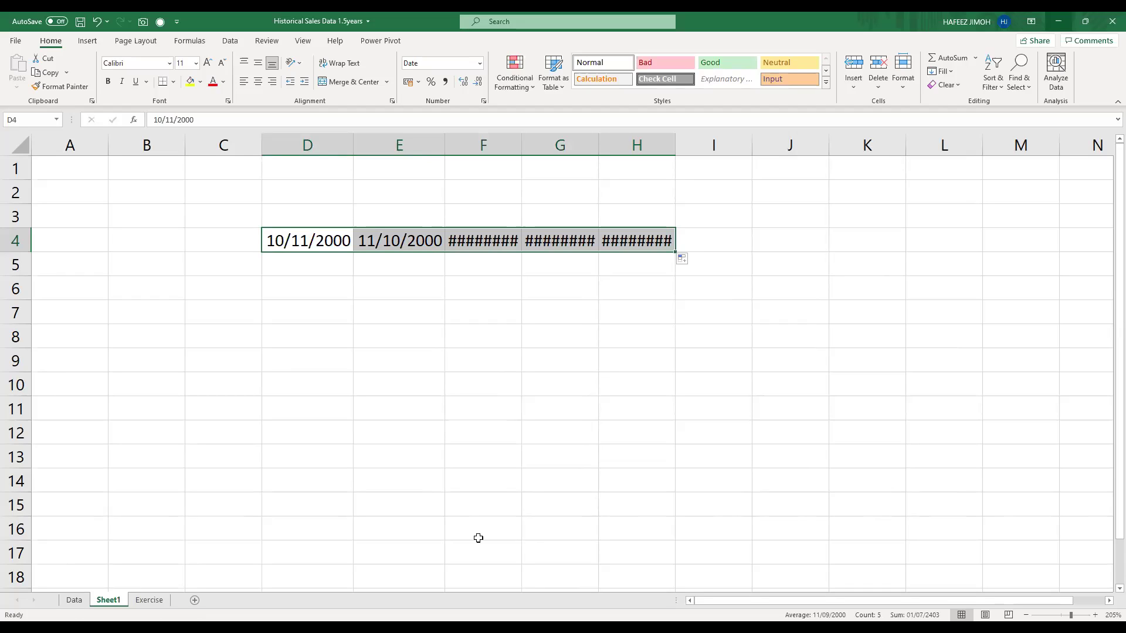
Enter two people's first names as row labels in cells C5 and C6, below and beside the date row
key("alt+Tab")
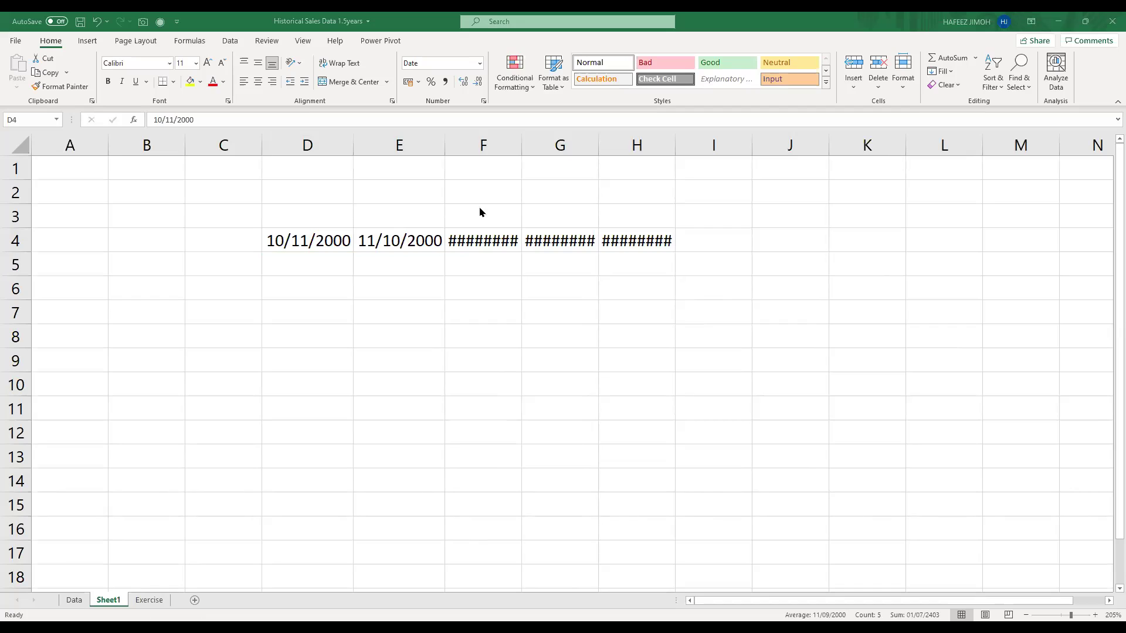
left_click(200, 268)
type("MOdupe")
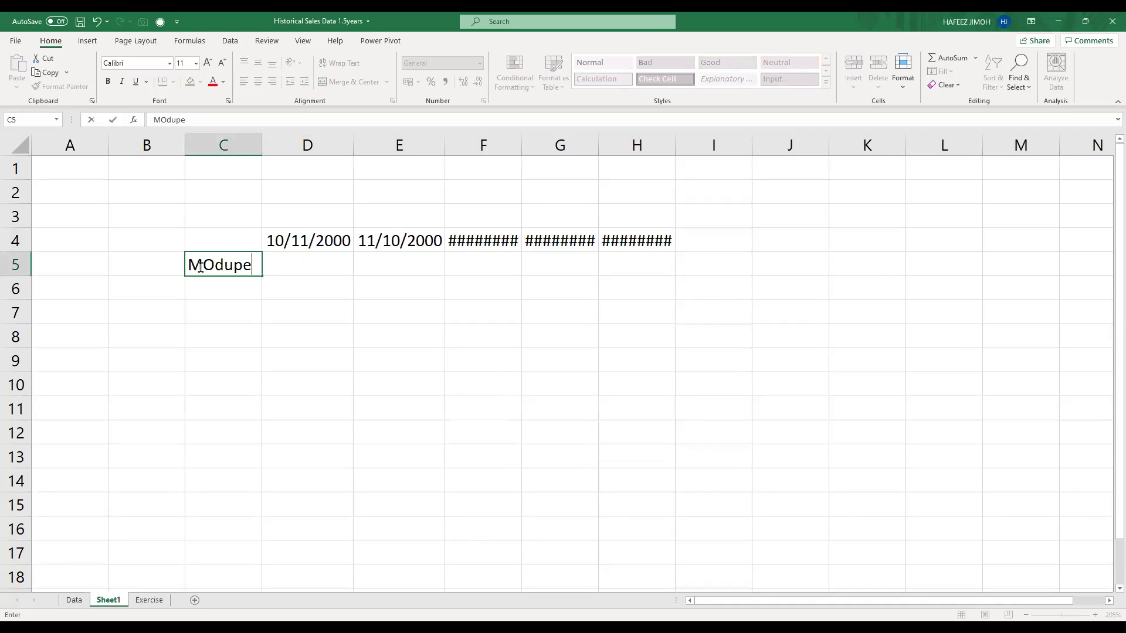
key("Return")
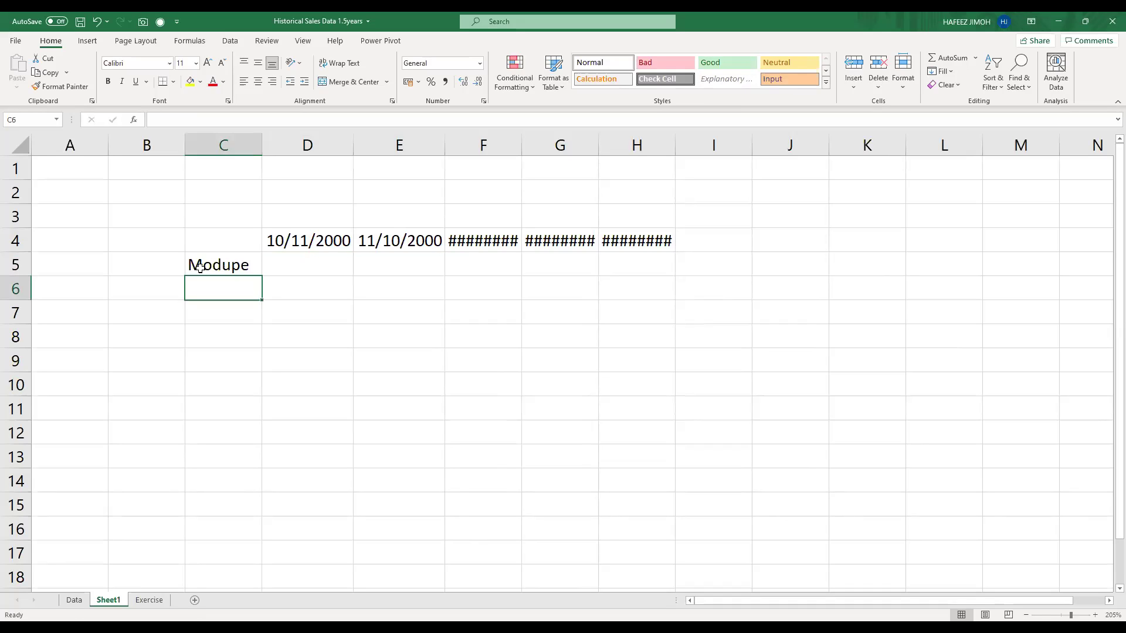
type("Olajum")
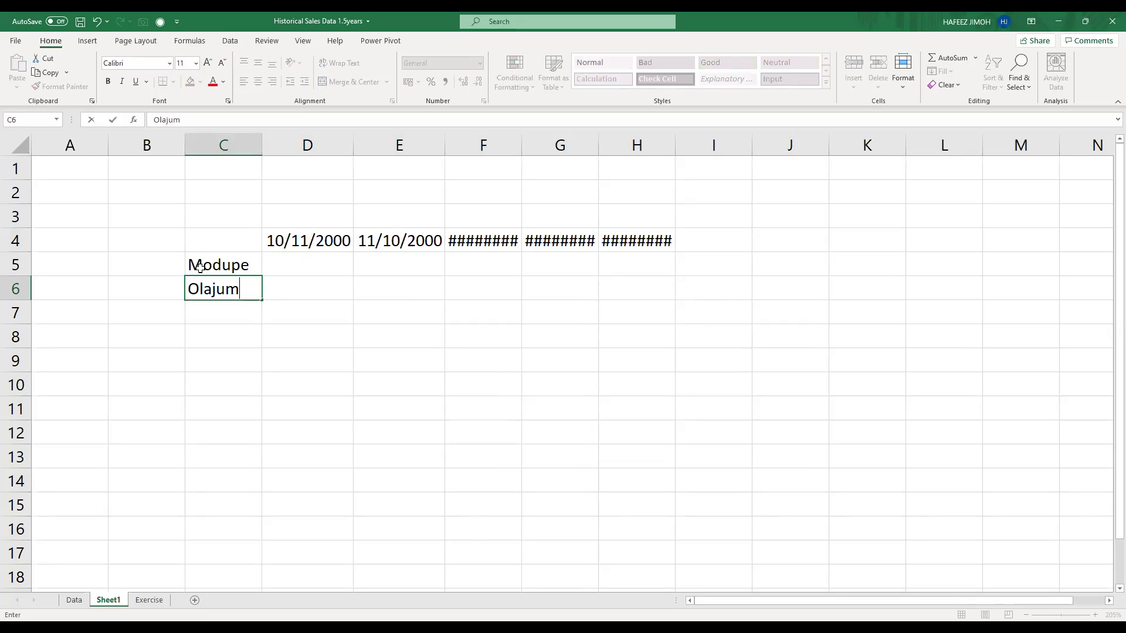
type("p")
key("BackSpace")
type("oke")
key("Return")
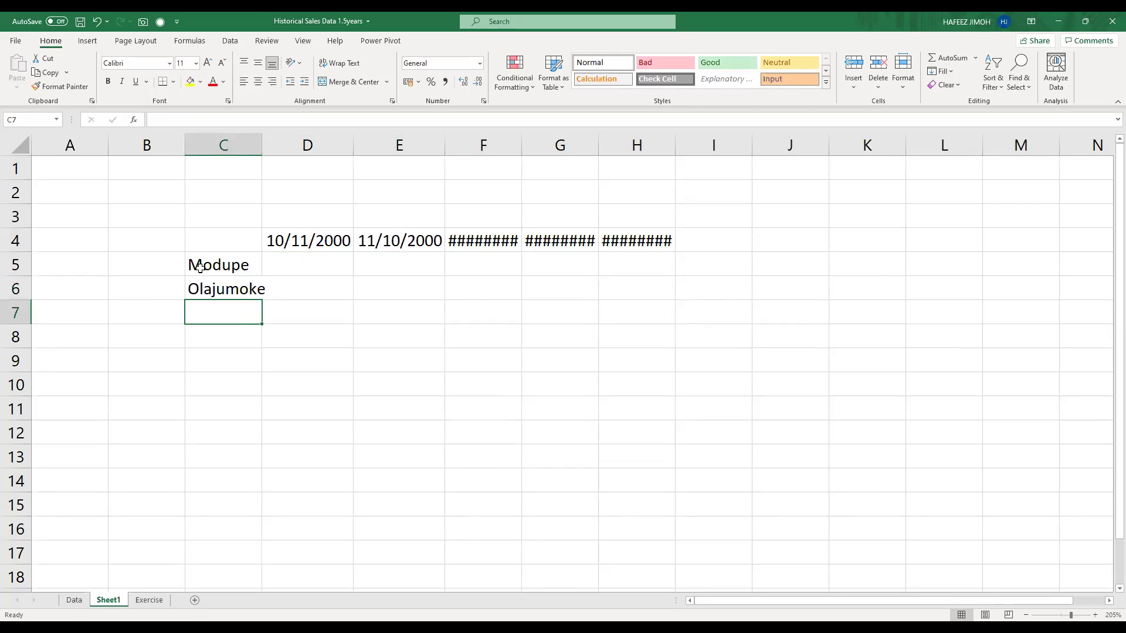
Add two more people's names to the list in cells C7 and C8
type("Joke")
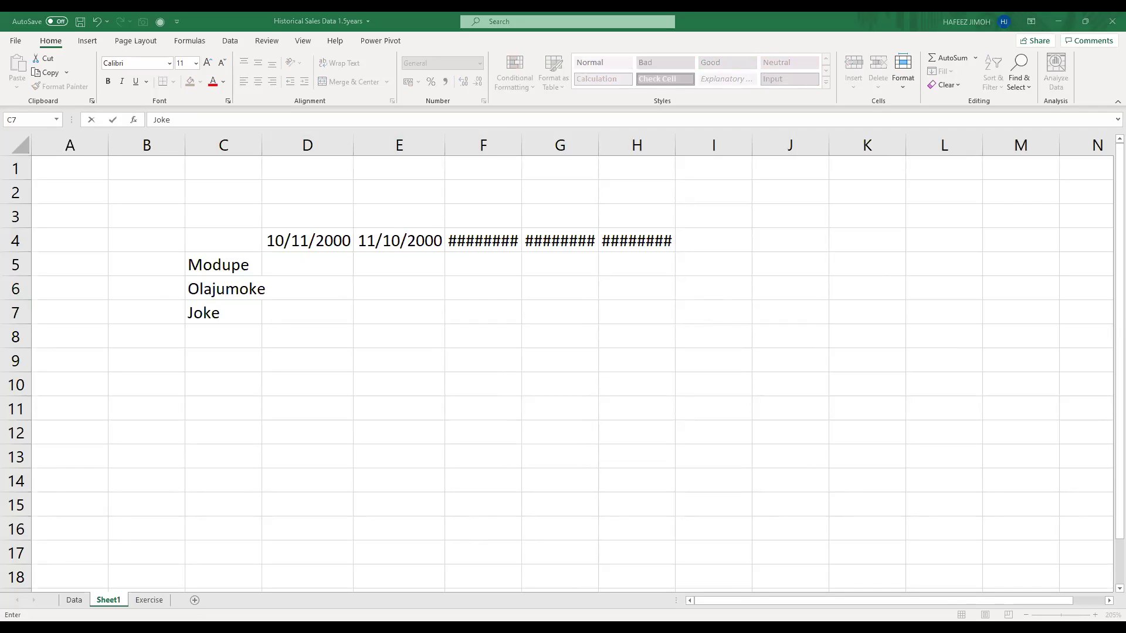
left_click(234, 327)
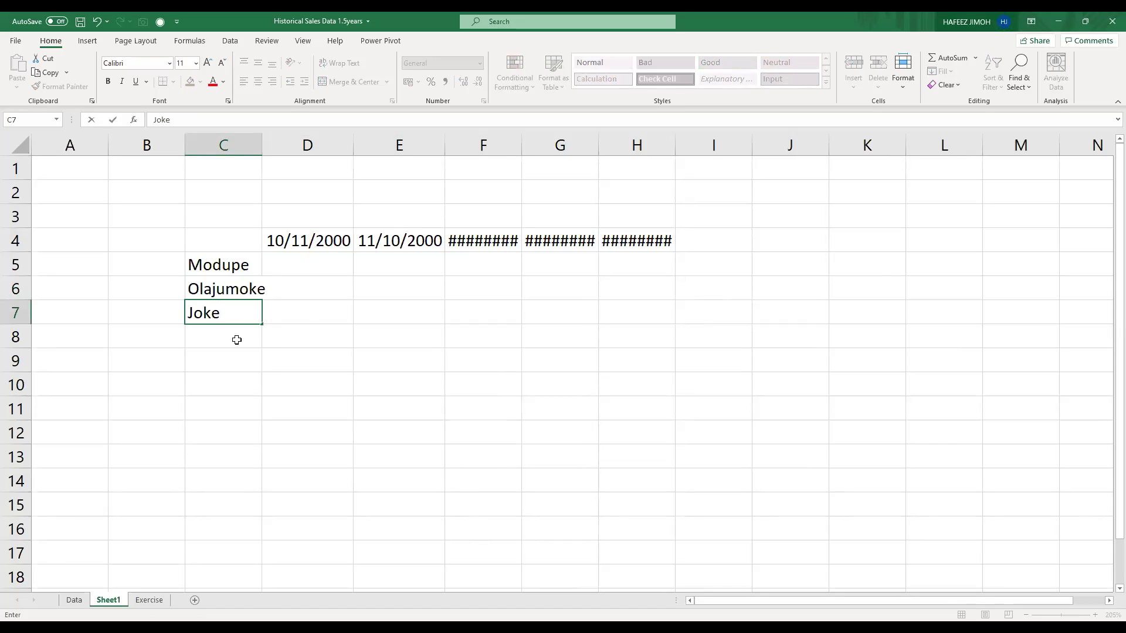
left_click(223, 334)
type("Maca")
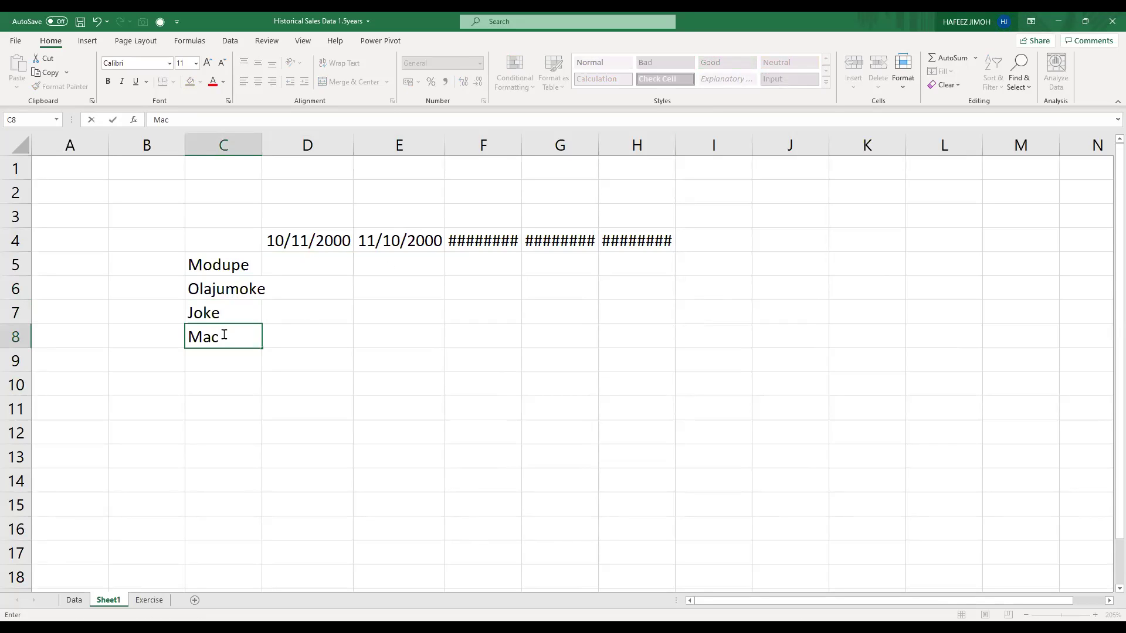
type("ulay")
key("Return")
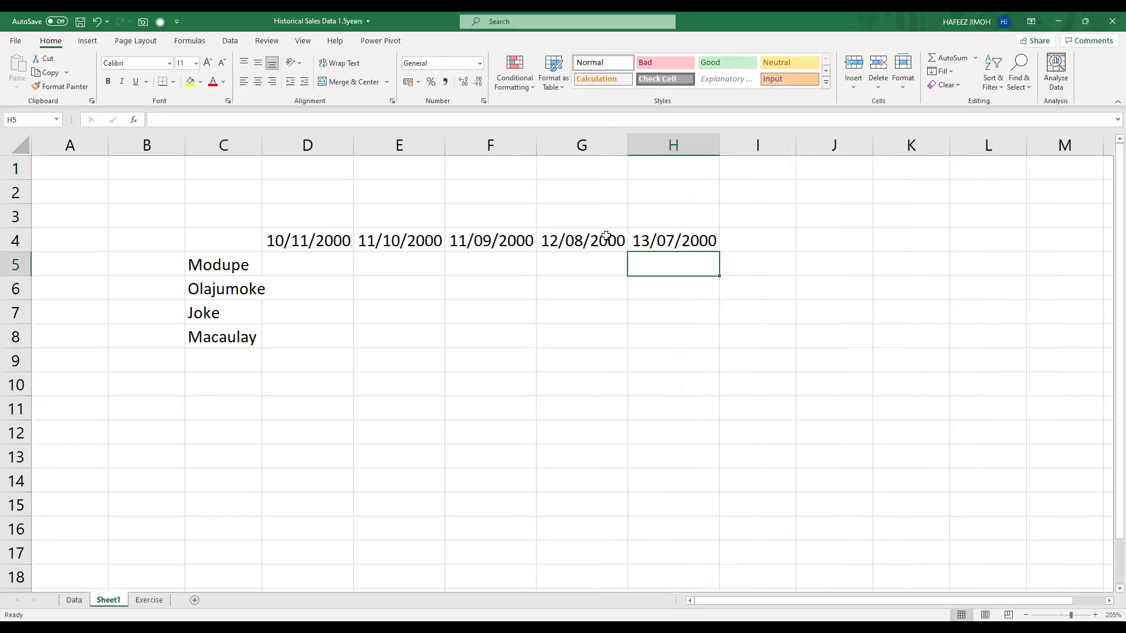
Make the dates in D4:H4 bold and add a bold Name heading in cell C4
key("Up")
key("ctrl+Left")
key("ctrl+shift+Right")
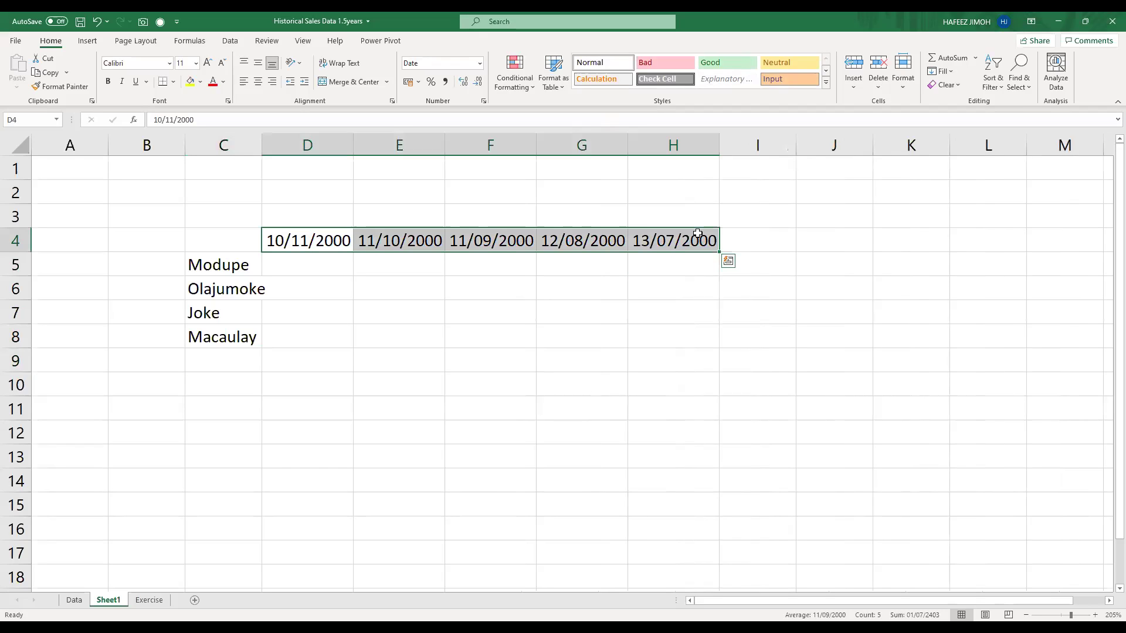
key("ctrl+b")
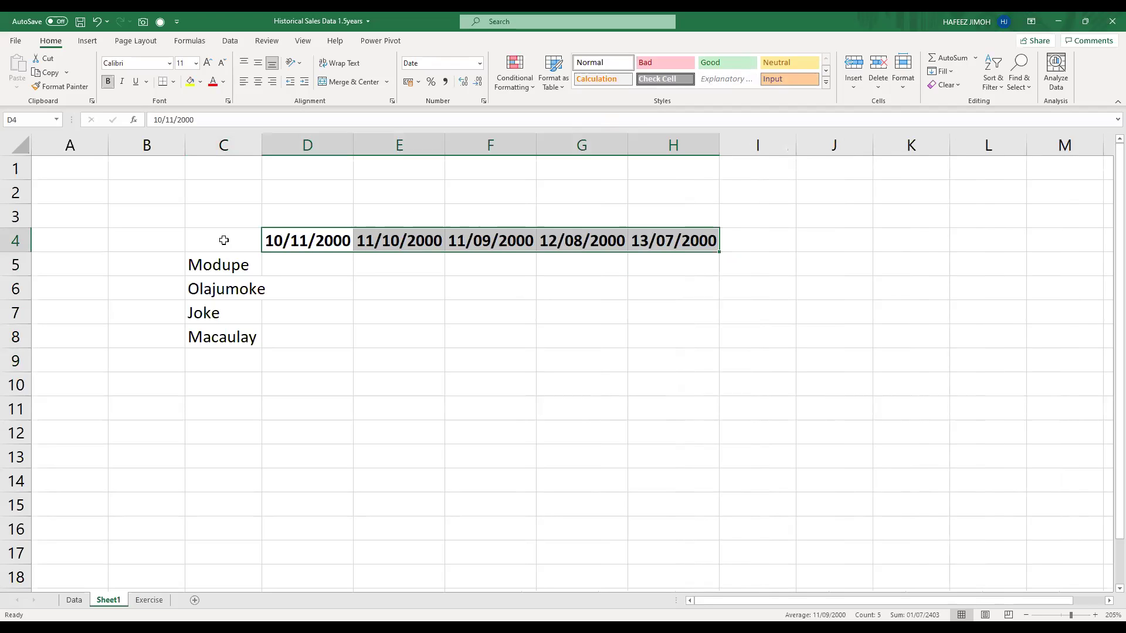
left_click(224, 240)
type("Name")
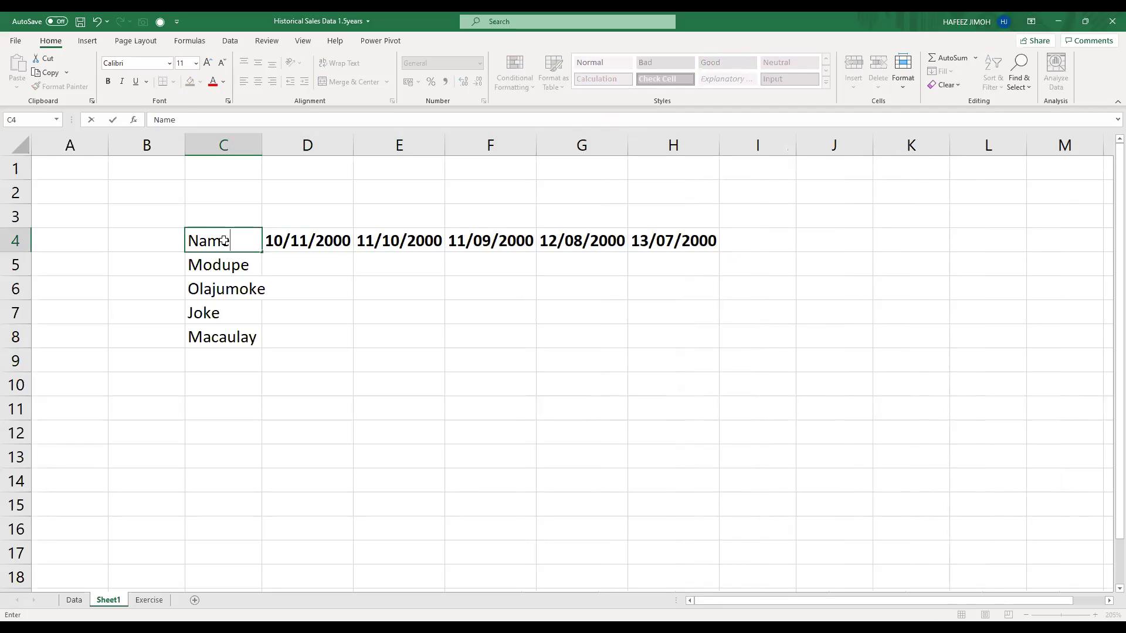
key("ctrl+Return")
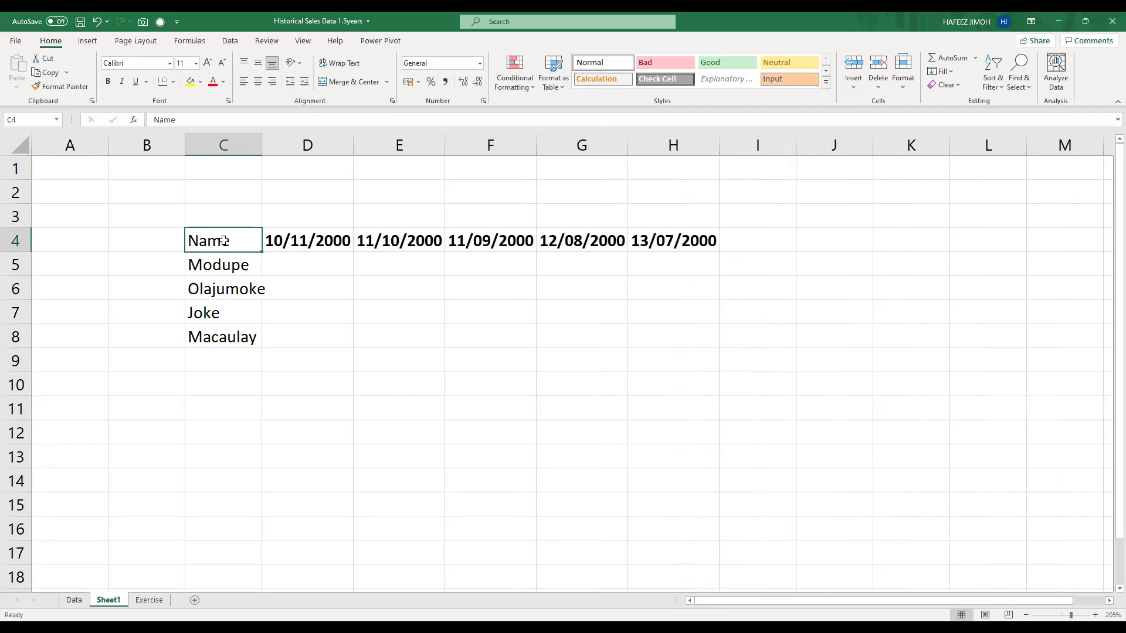
key("ctrl+b")
Enter =RANDBETWEEN(1,10000) in cell D5 and fill it through D5:H8 under the date headings
left_click_drag(244, 233, 637, 329)
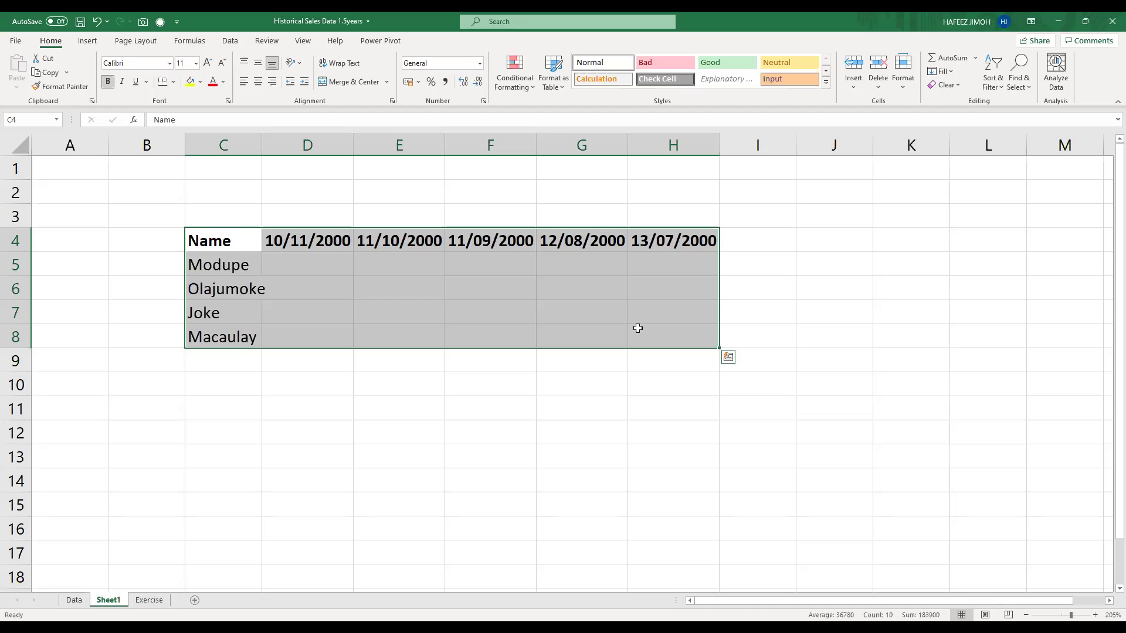
left_click(567, 367)
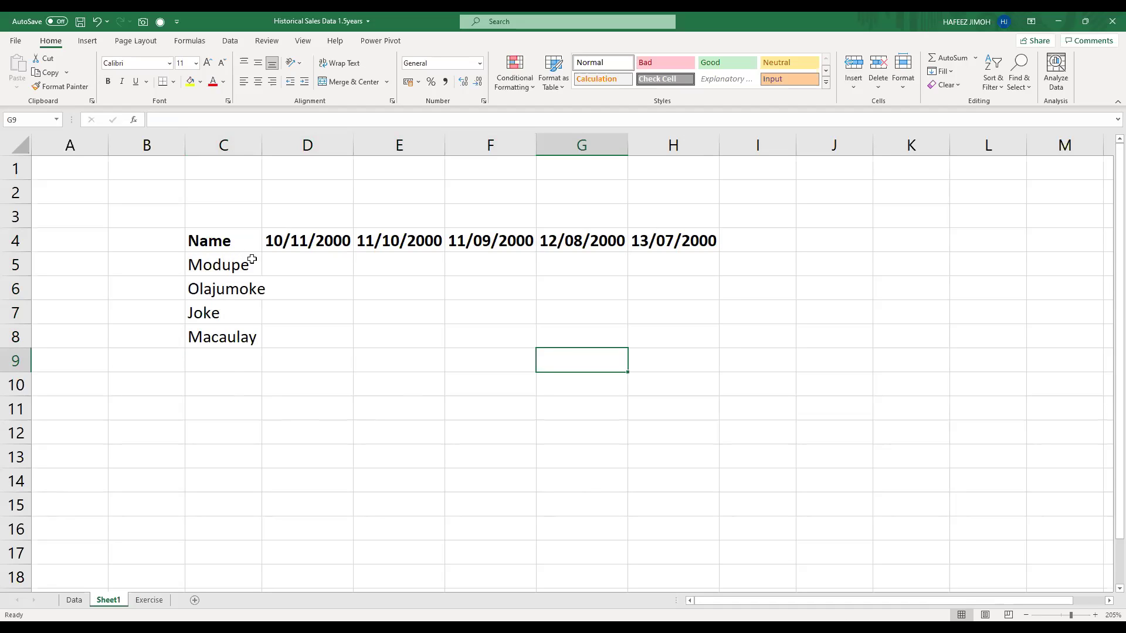
mouse_move(300, 265)
left_mouse_down()
mouse_move(329, 294)
mouse_move(322, 271)
left_mouse_up()
type("=")
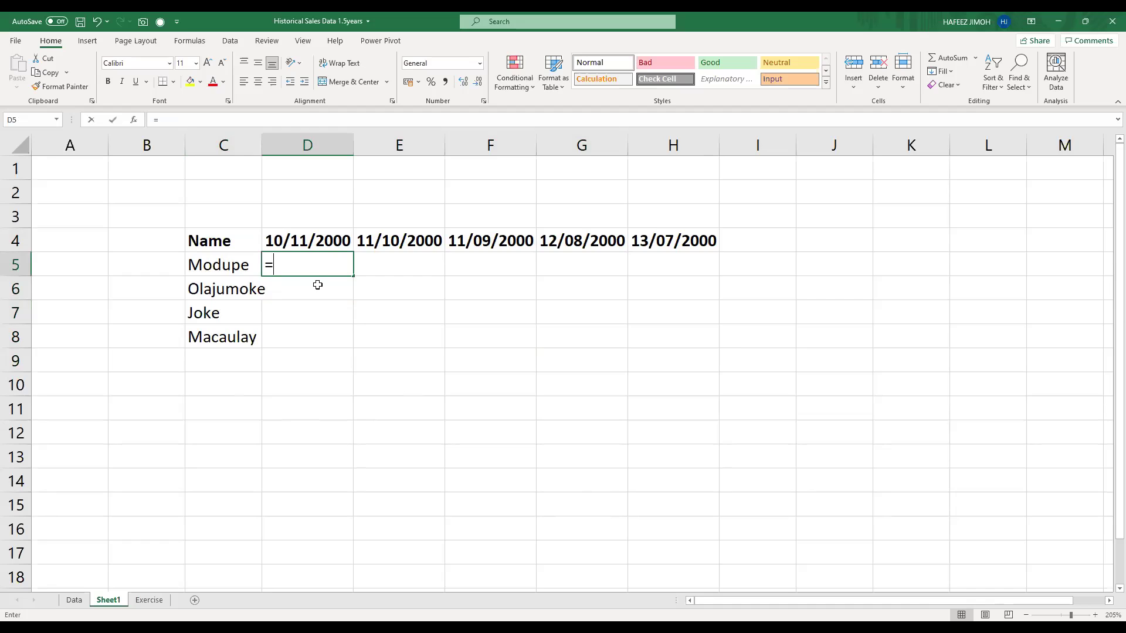
type("RAND(1,10000")
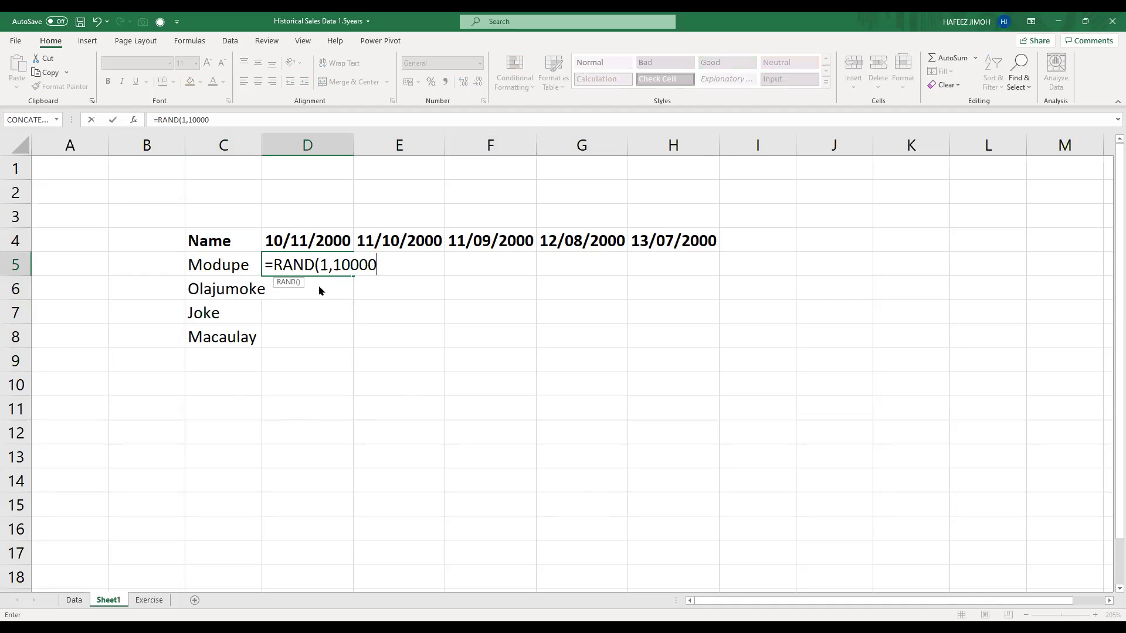
type(")")
left_click(317, 284)
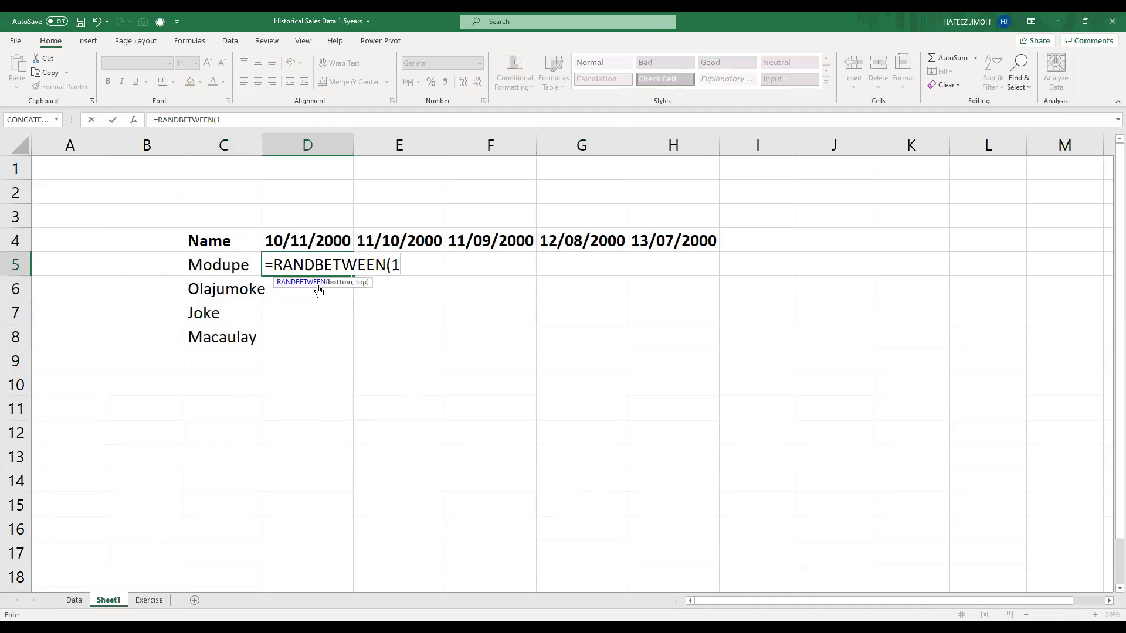
type(",10000")
key("Return")
left_click_drag(350, 309, 565, 405)
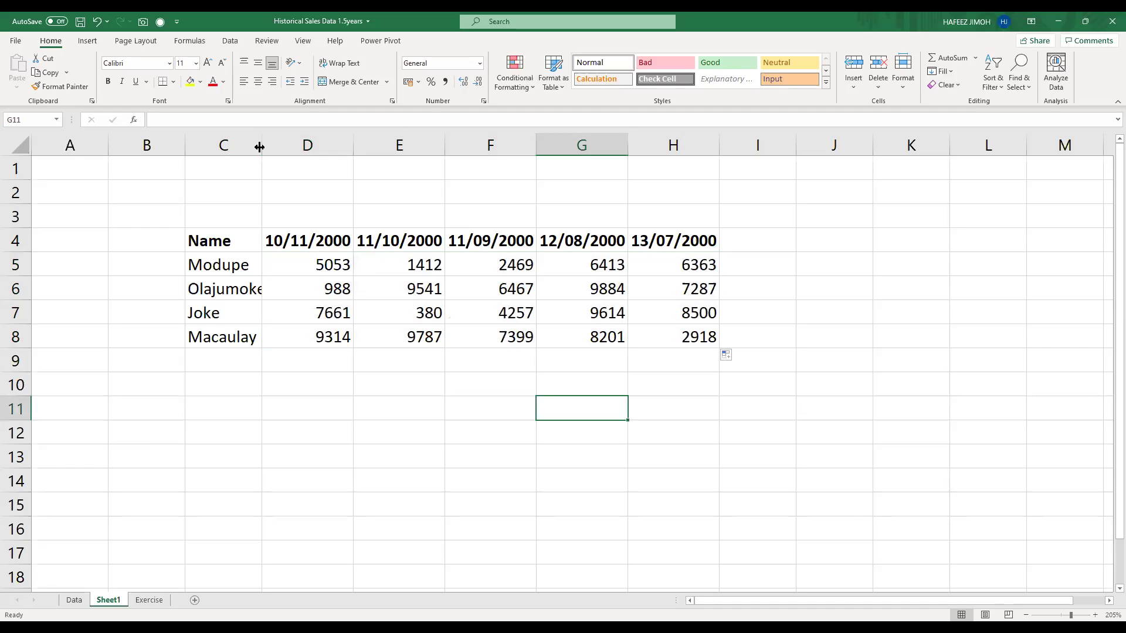
Start a second table below the first with the headings Name in C11 and Date in D11
left_click(250, 399)
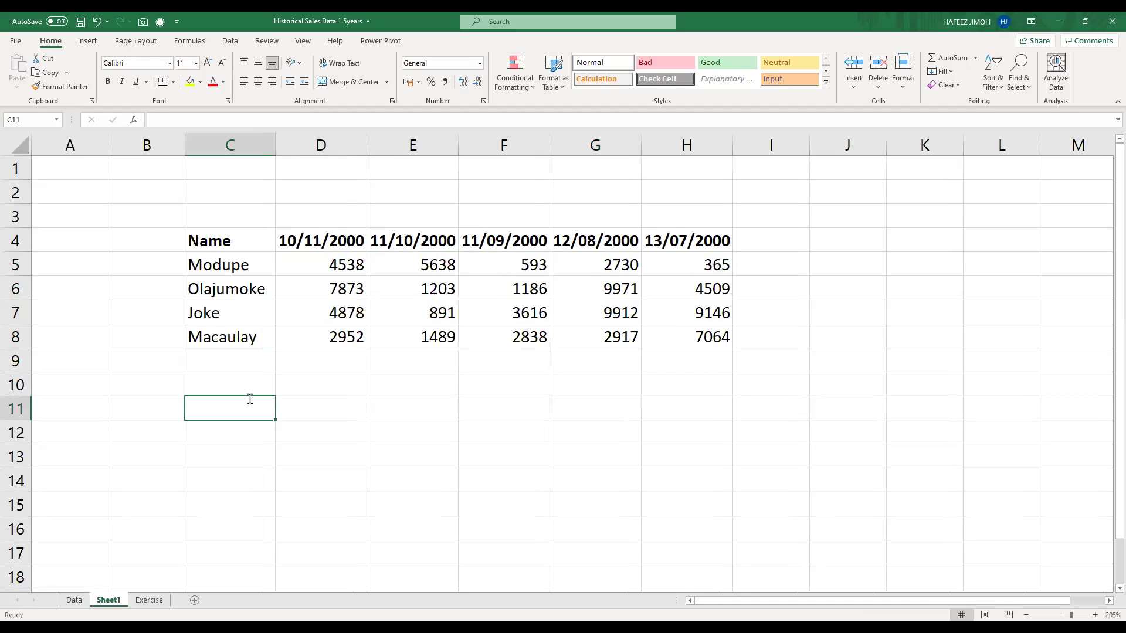
type("Name")
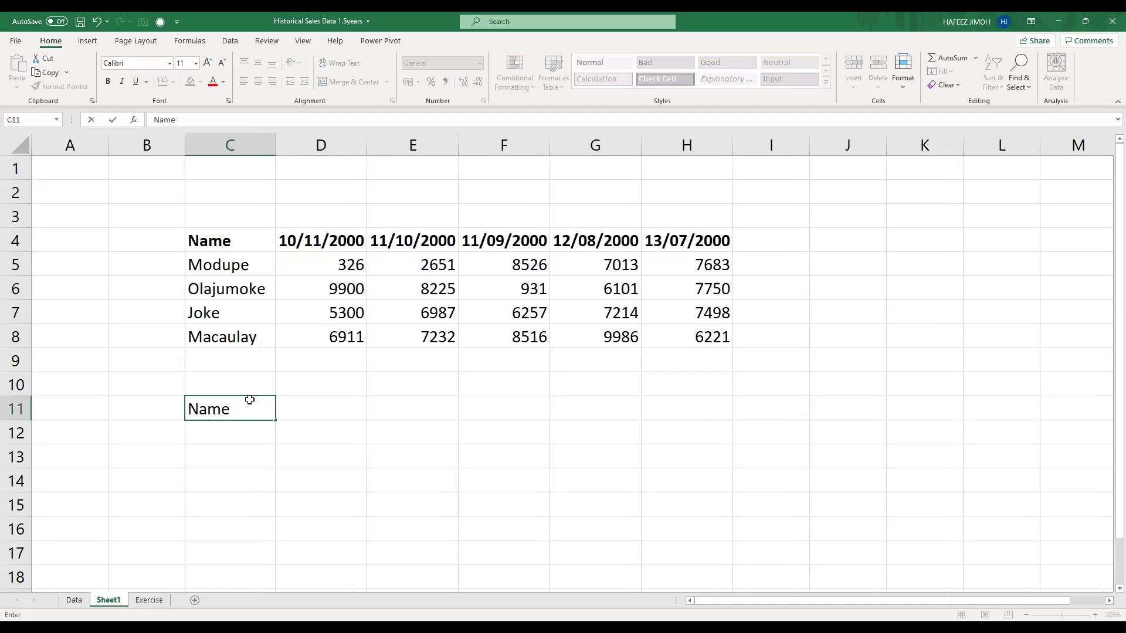
key("Tab")
type("Da")
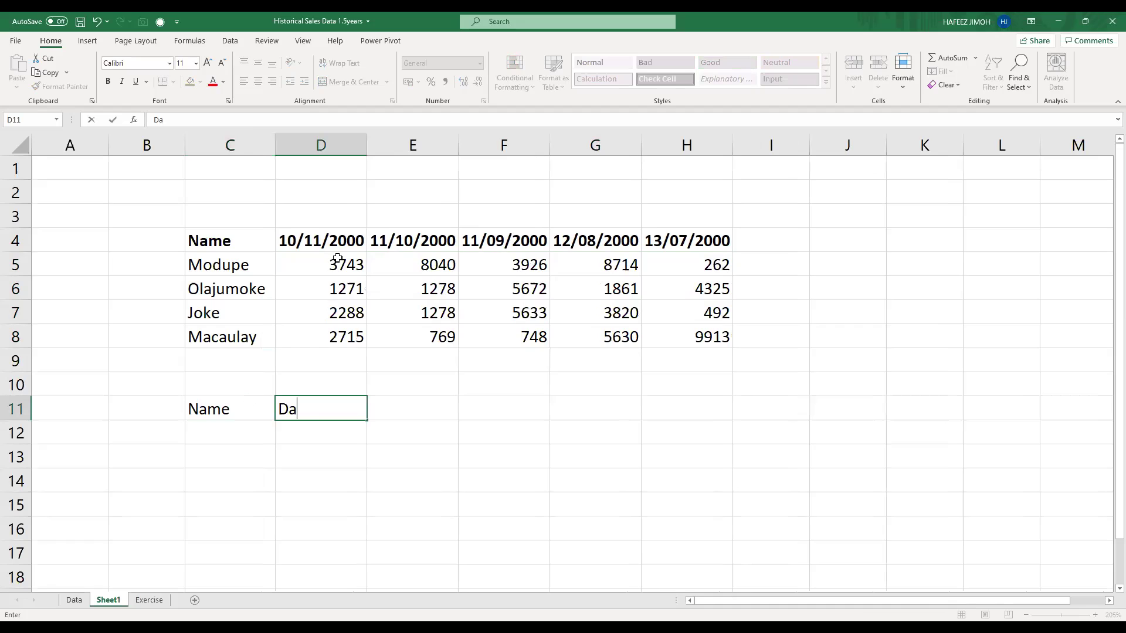
type("te")
Replace the RANDBETWEEN formulas in D5:H8 with their static values by copying the range and pasting it over itself as values
left_click_drag(321, 265, 678, 331)
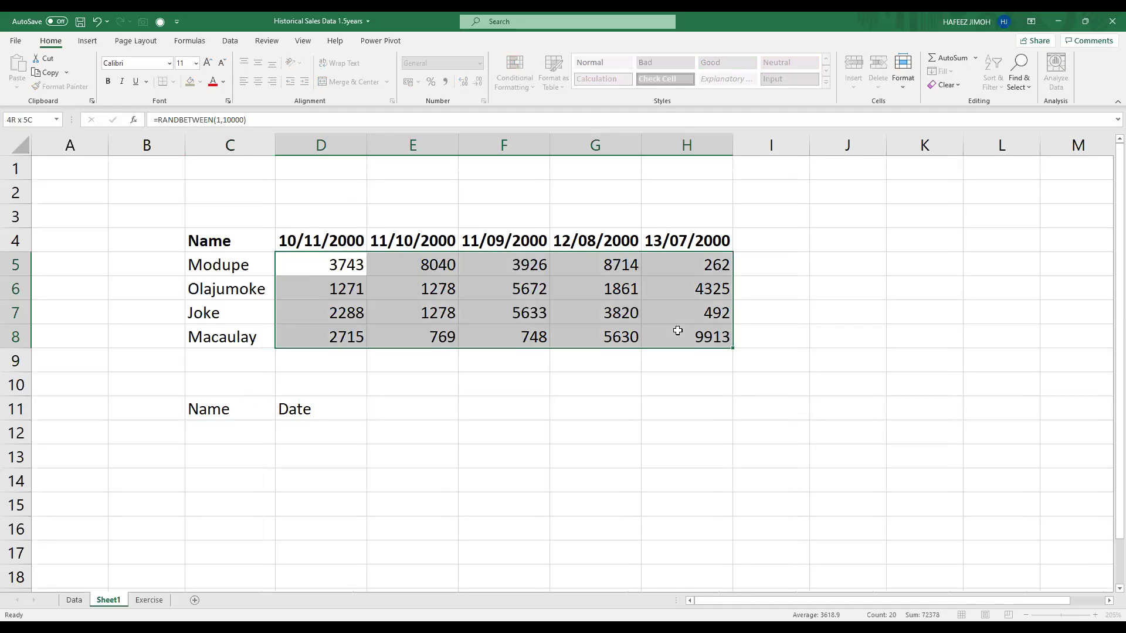
key("ctrl+c")
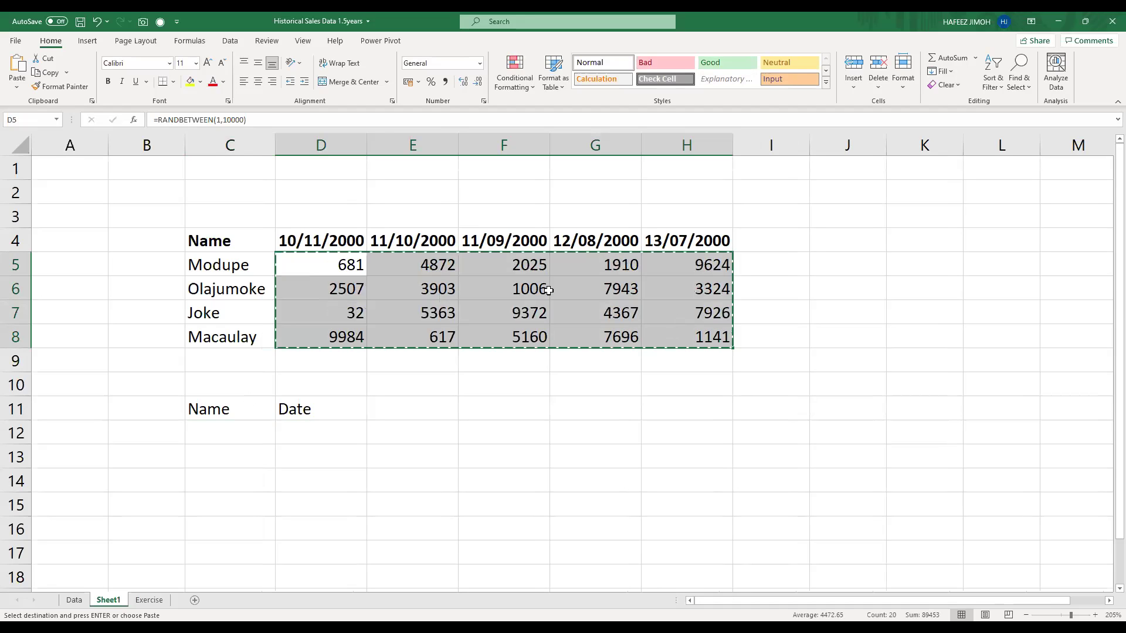
left_click(341, 262)
key("ctrl+v")
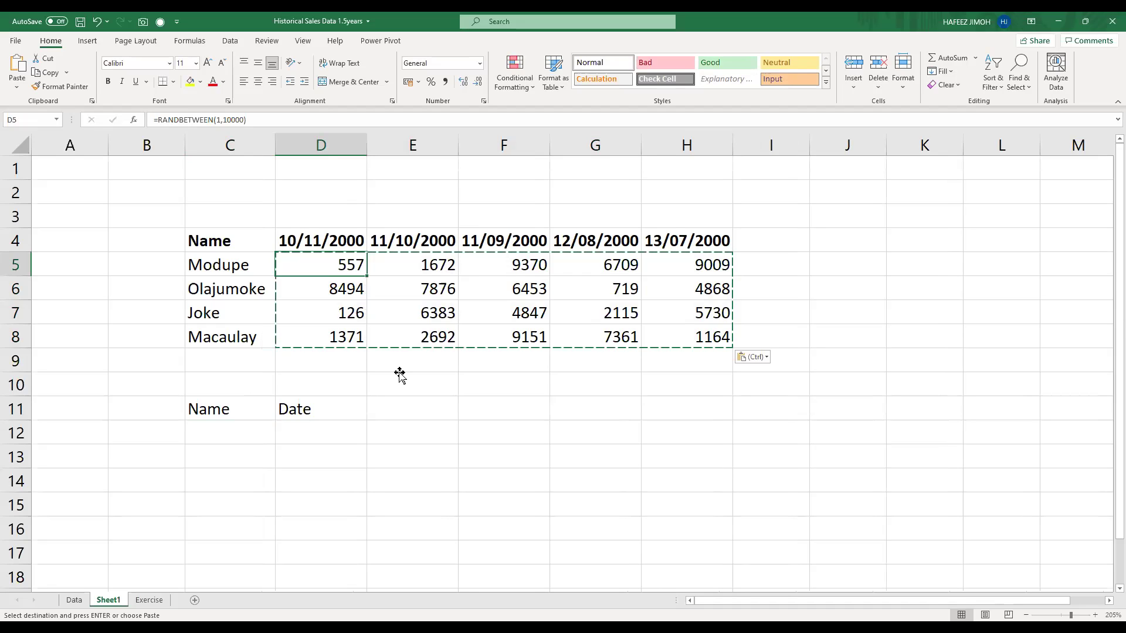
key("Escape")
key("Down")
key("Down")
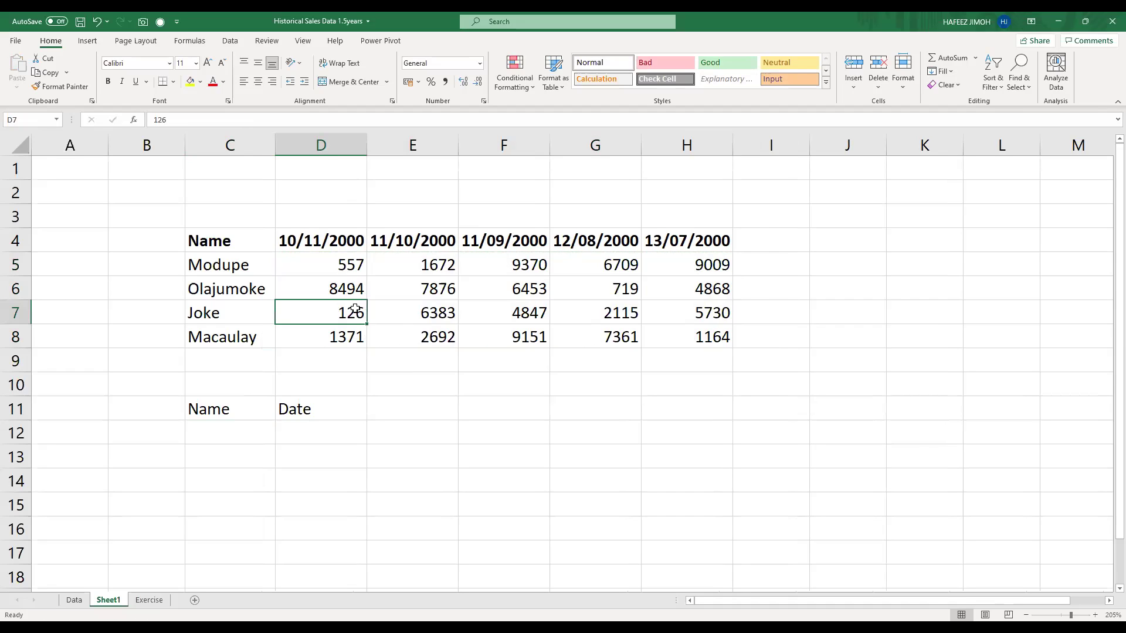
key("Up")
key("Up")
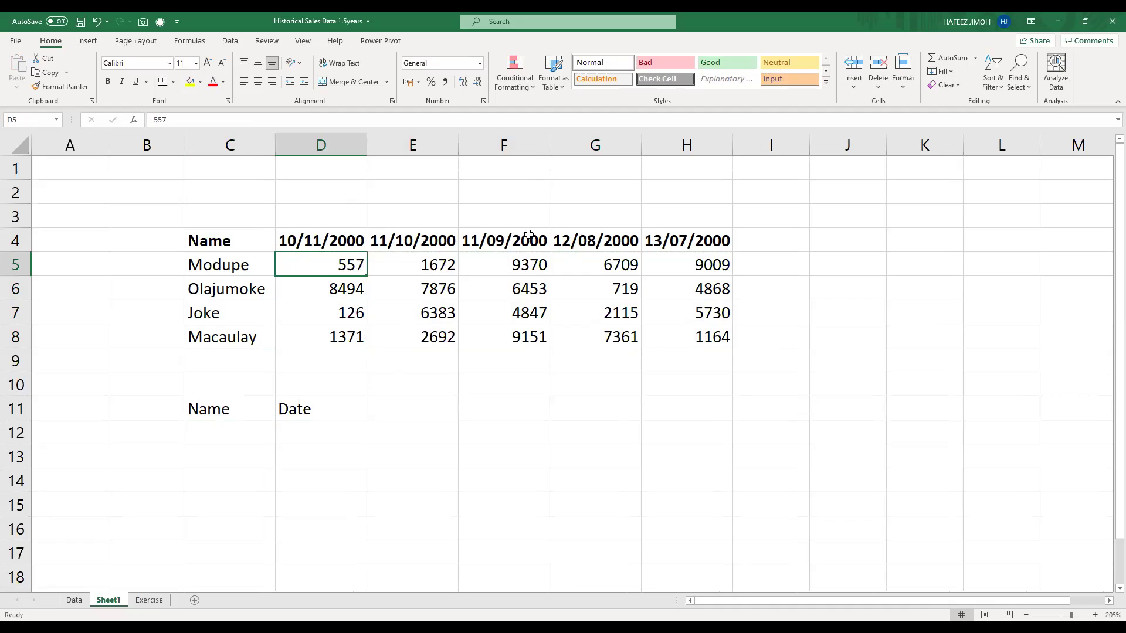
Copy the date headings D4:H4 and paste them transposed under the Date heading in D12:D16
left_click(317, 237)
key("ctrl+shift+Right")
key("ctrl+c")
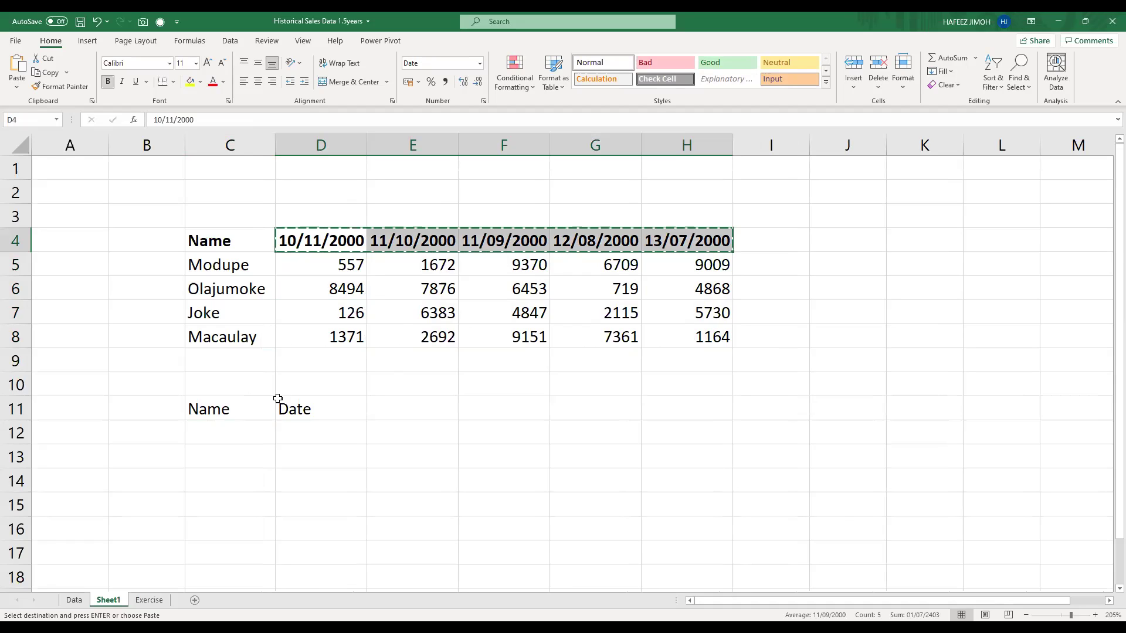
scroll(310, 363, "down", 2)
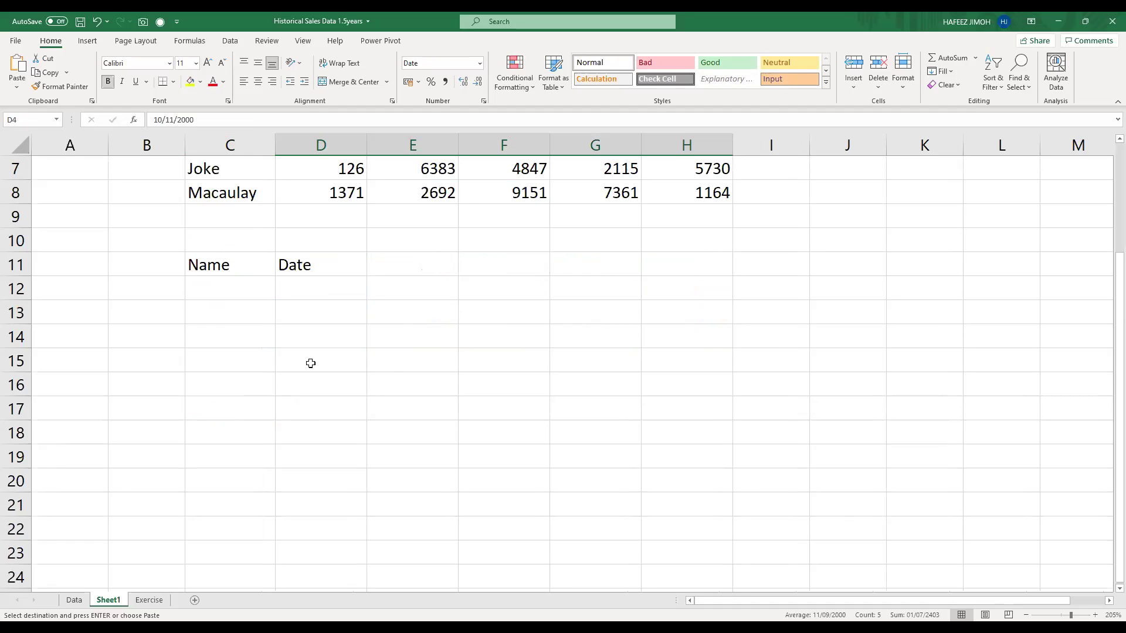
left_click(335, 288)
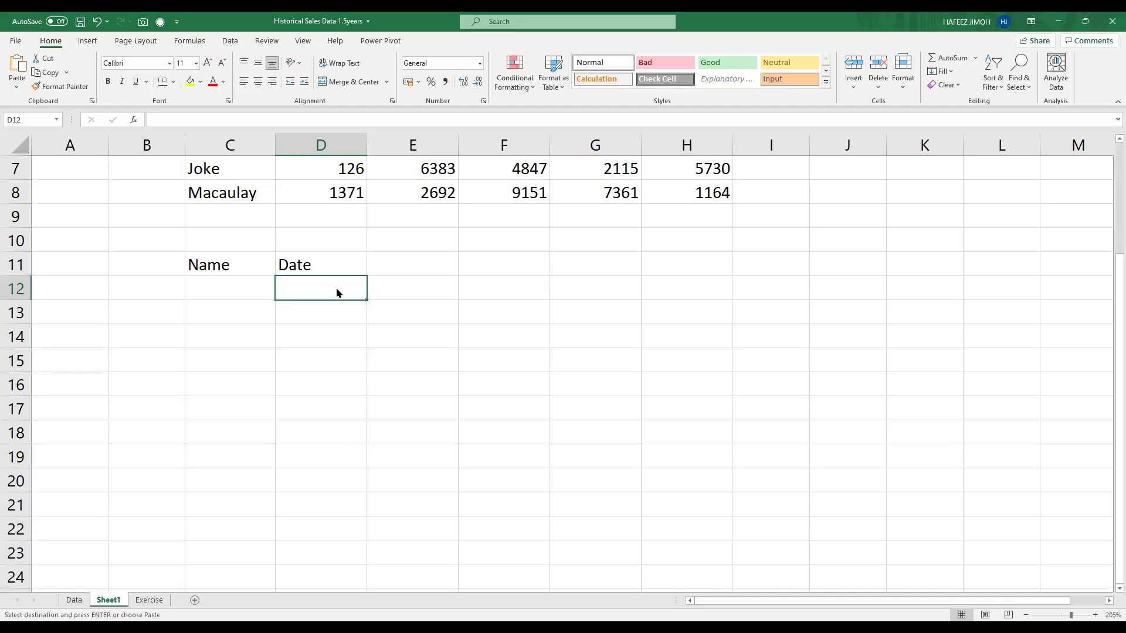
key("Return")
Enter the first person's name in C12, flash fill it through C16, and add a Sales heading in E11
left_click(216, 289)
type("Modu")
type("oe")
key("BackSpace")
key("BackSpace")
type("pe")
key("ctrl+Return")
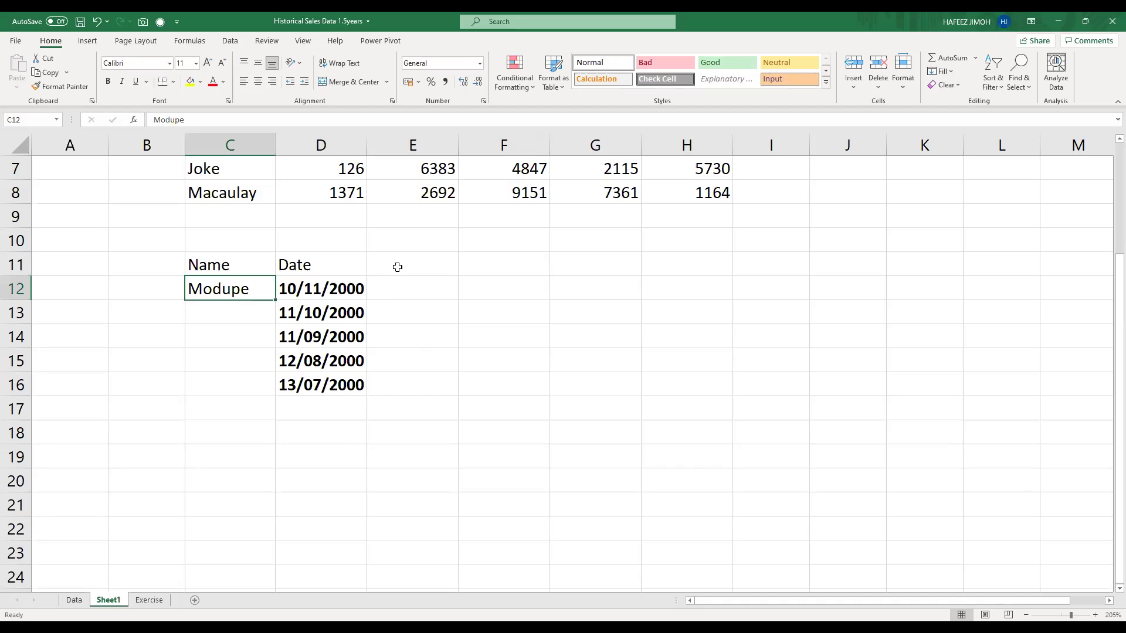
key("ctrl+e")
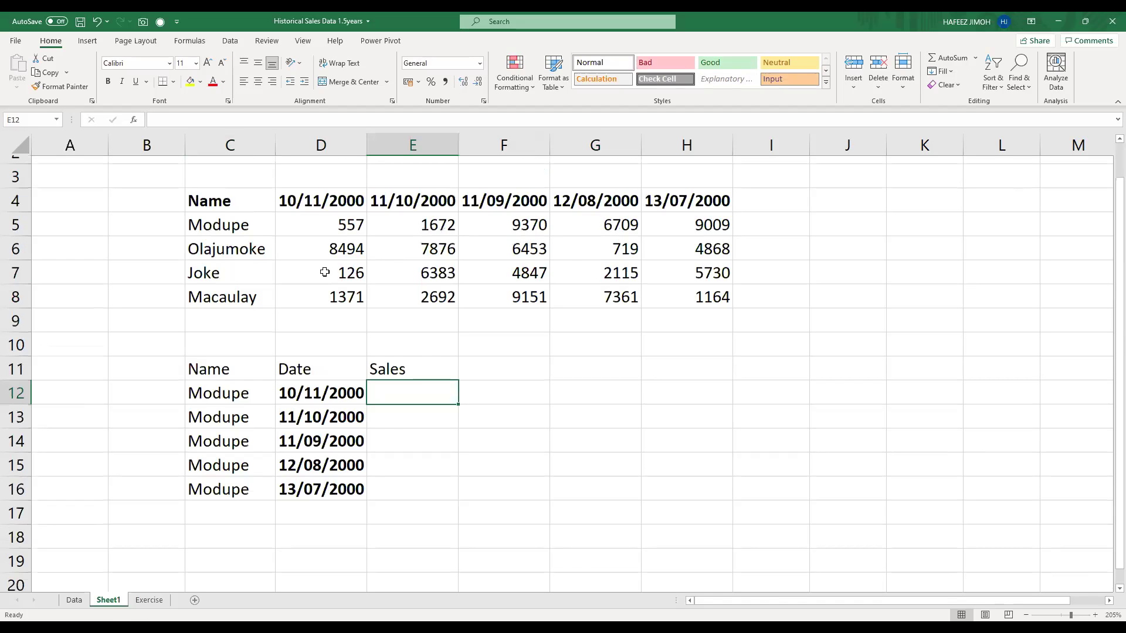
Copy the first person's sales from D5:H5 and paste them transposed under the Sales heading in E12:E16
scroll(324, 272, "up", 1)
left_click_drag(325, 272, 638, 280)
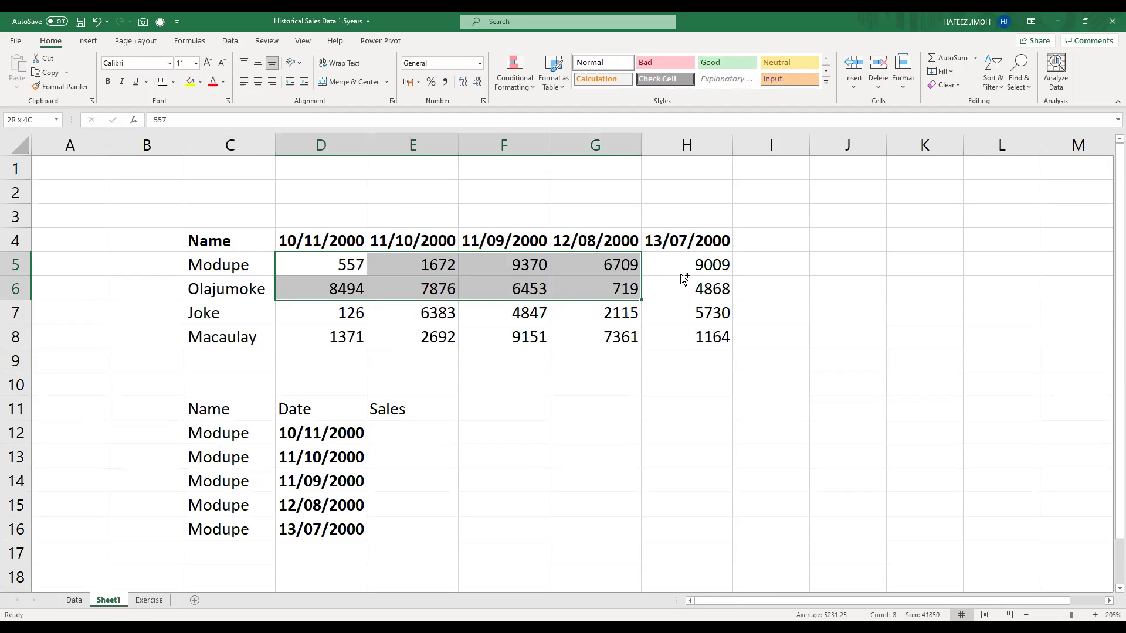
key("shift+Up")
key("shift+Right")
key("ctrl+c")
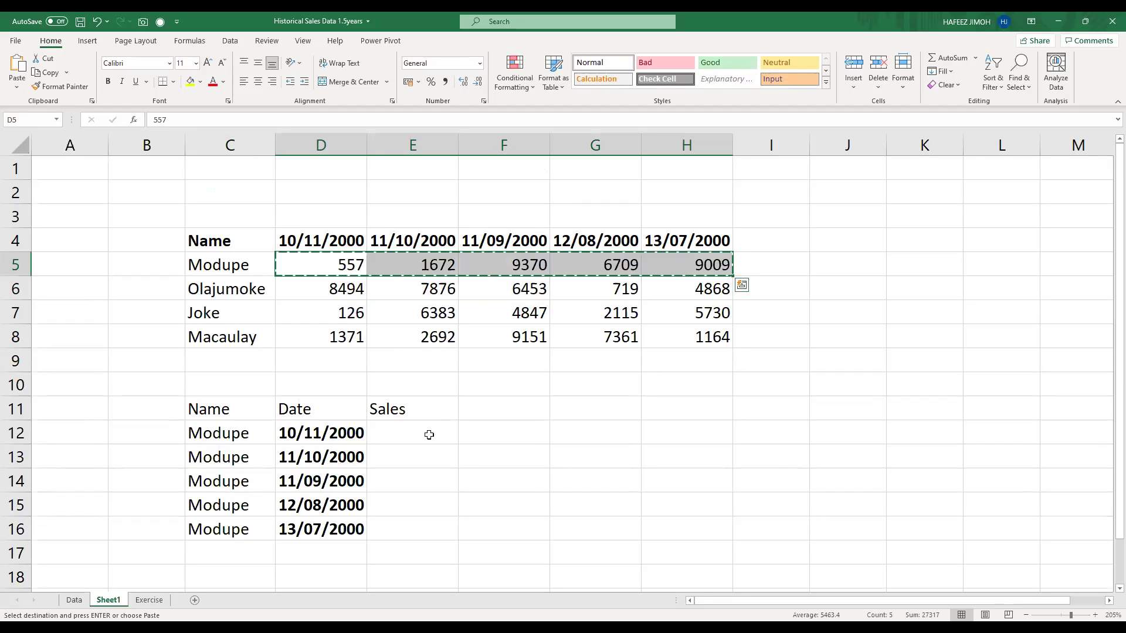
right_click(430, 435)
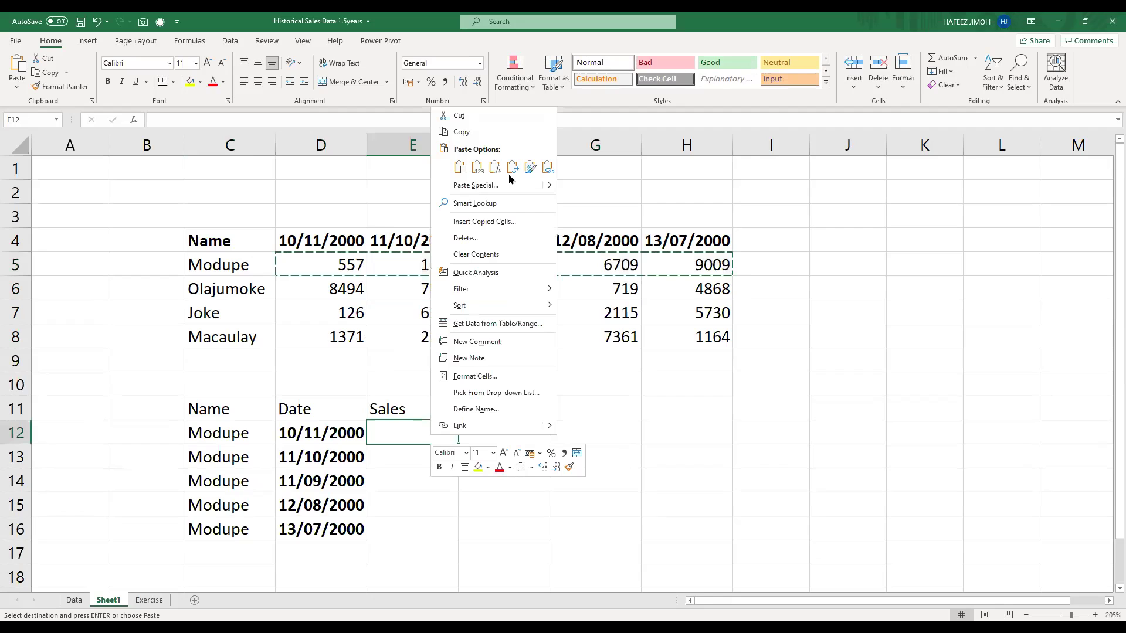
key("t")
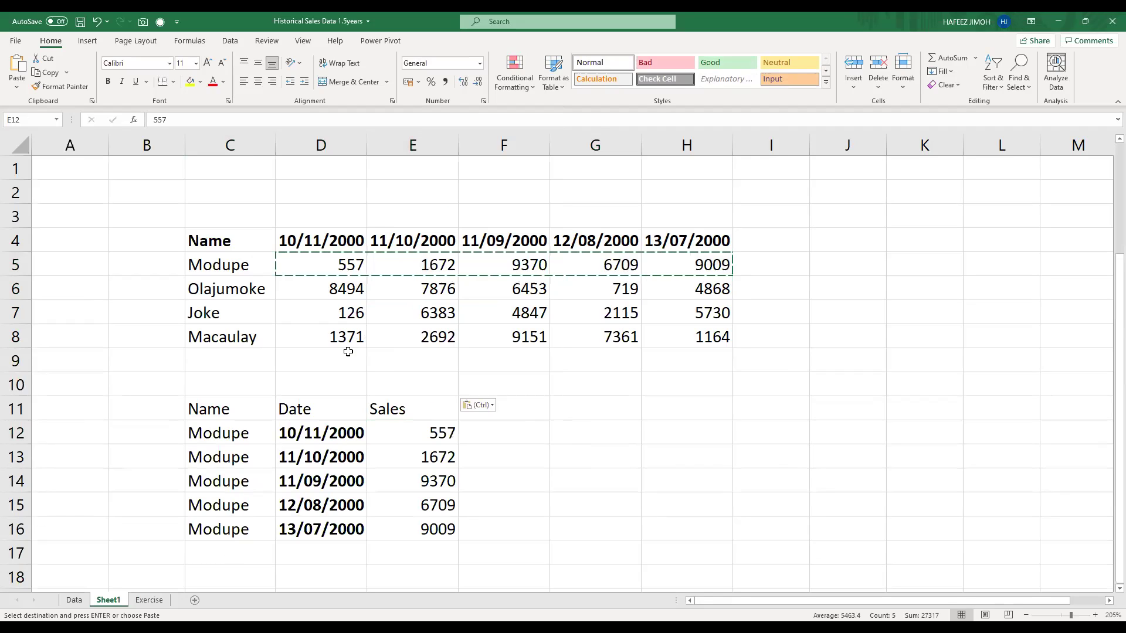
Enter the second person's name in C17, fill it down through C20, and enter the third person's name in C21
scroll(252, 403, "down", 2)
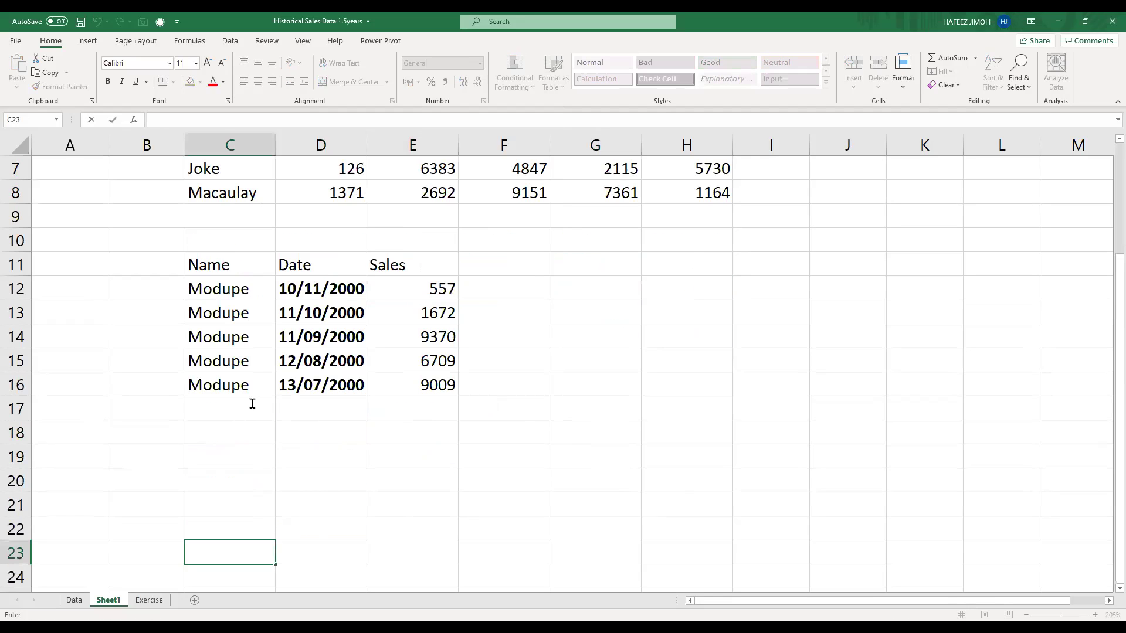
left_click(252, 404)
type("Olajumoke")
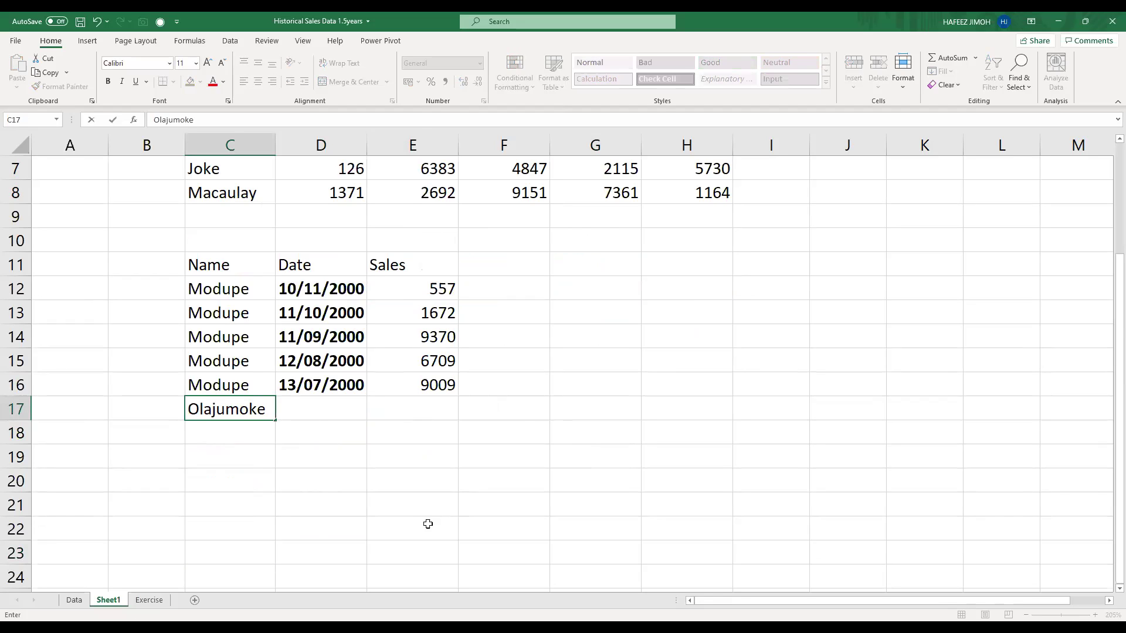
key("Return")
left_click(273, 418)
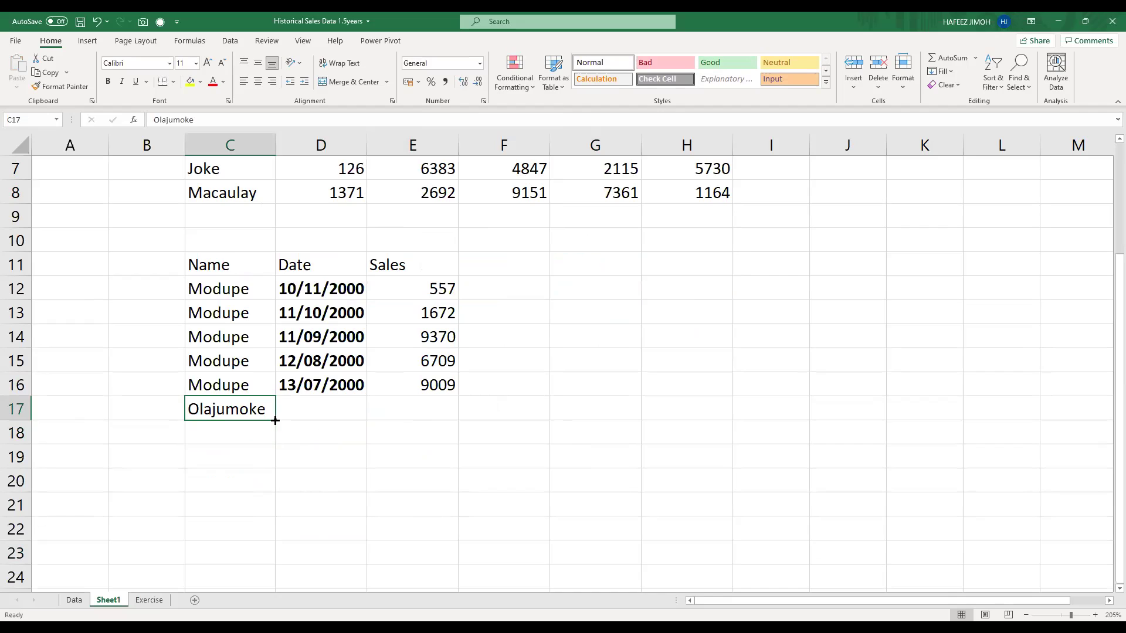
left_click_drag(256, 504, 227, 519)
left_click(224, 511)
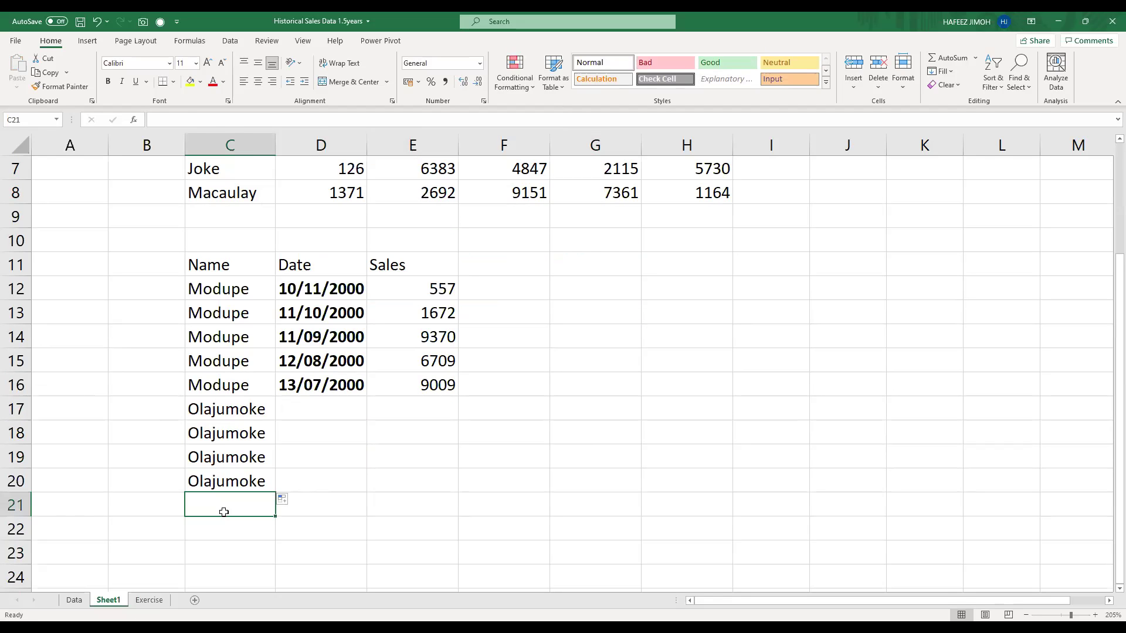
type("Joke")
key("Return")
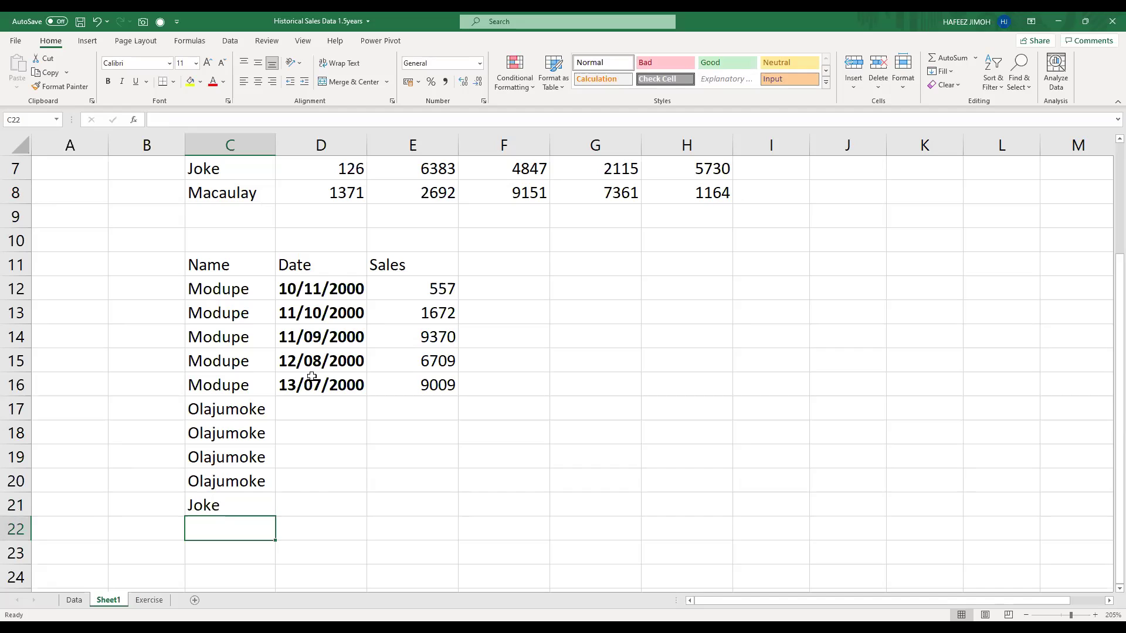
Copy the five dates in D12:D16 and paste them directly below into D17:D21
left_click_drag(321, 289, 321, 384)
key("ctrl+c")
left_click(322, 423)
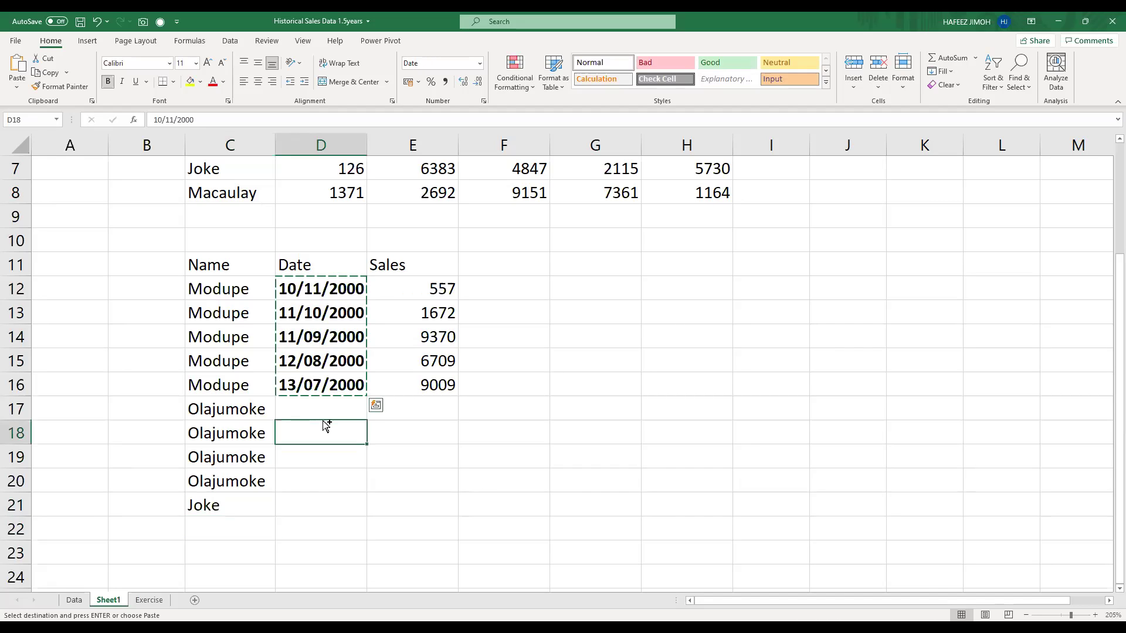
key("ctrl+v")
key("ctrl+z")
left_click(335, 405)
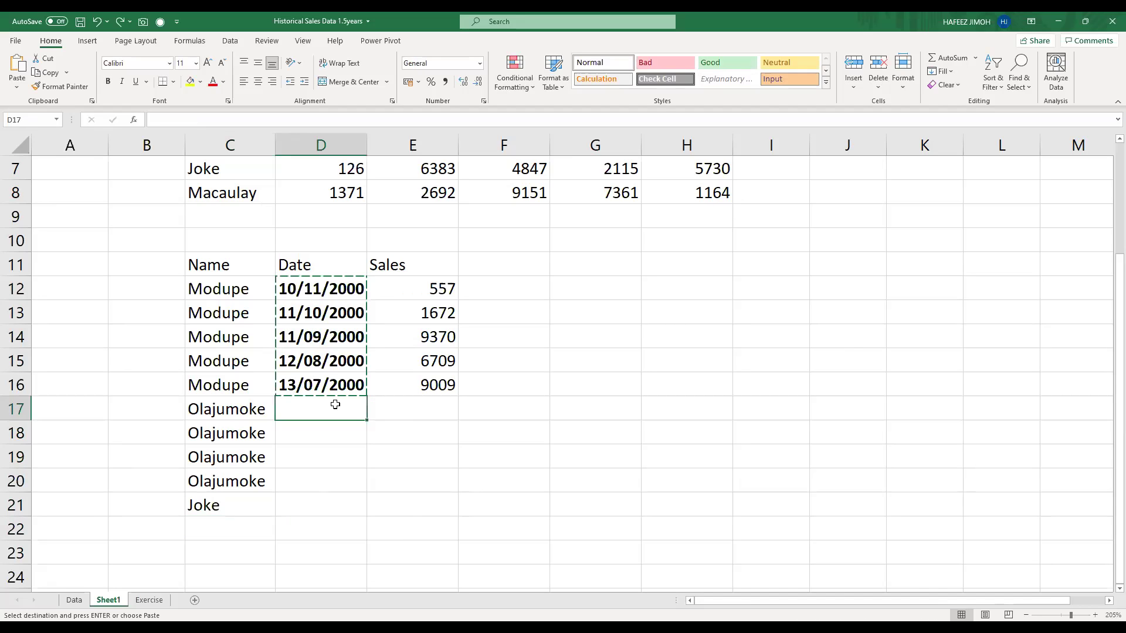
key("ctrl+v")
left_click(425, 404)
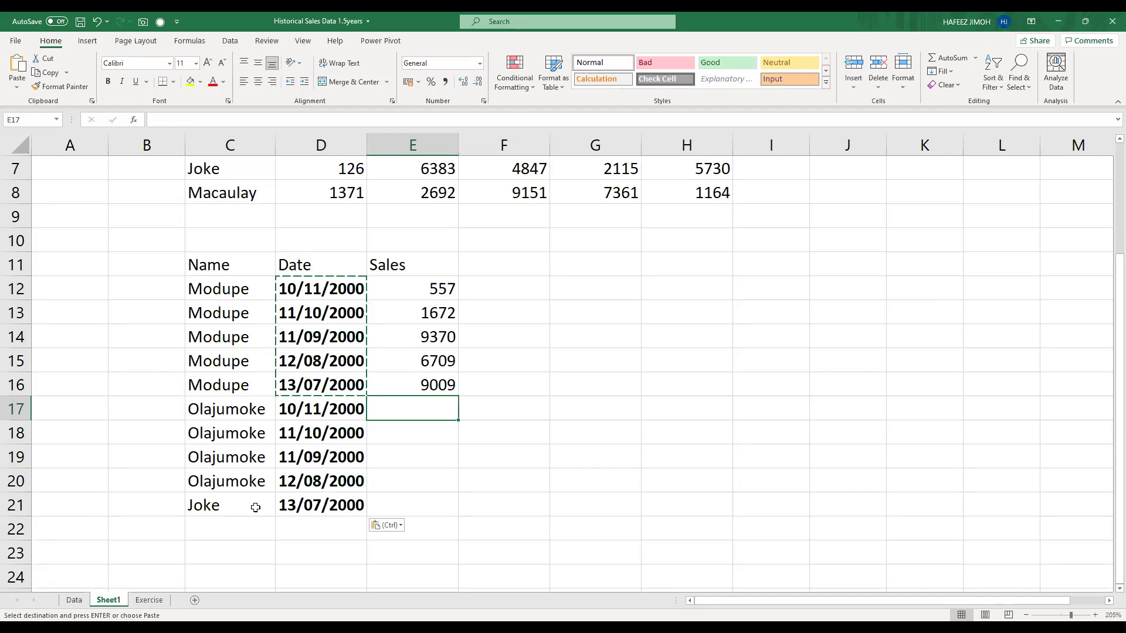
Examine the wide table C4:H8, with dates spread across columns, against the second table with its single Date column
left_click(255, 508)
scroll(258, 507, "down", 1)
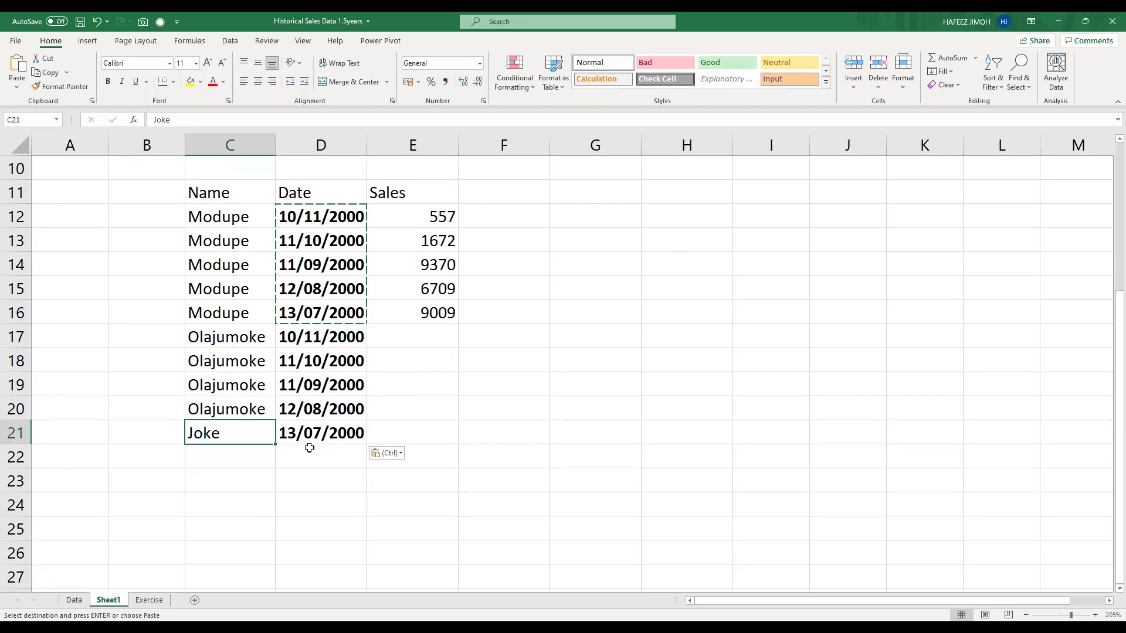
scroll(309, 448, "up", 2)
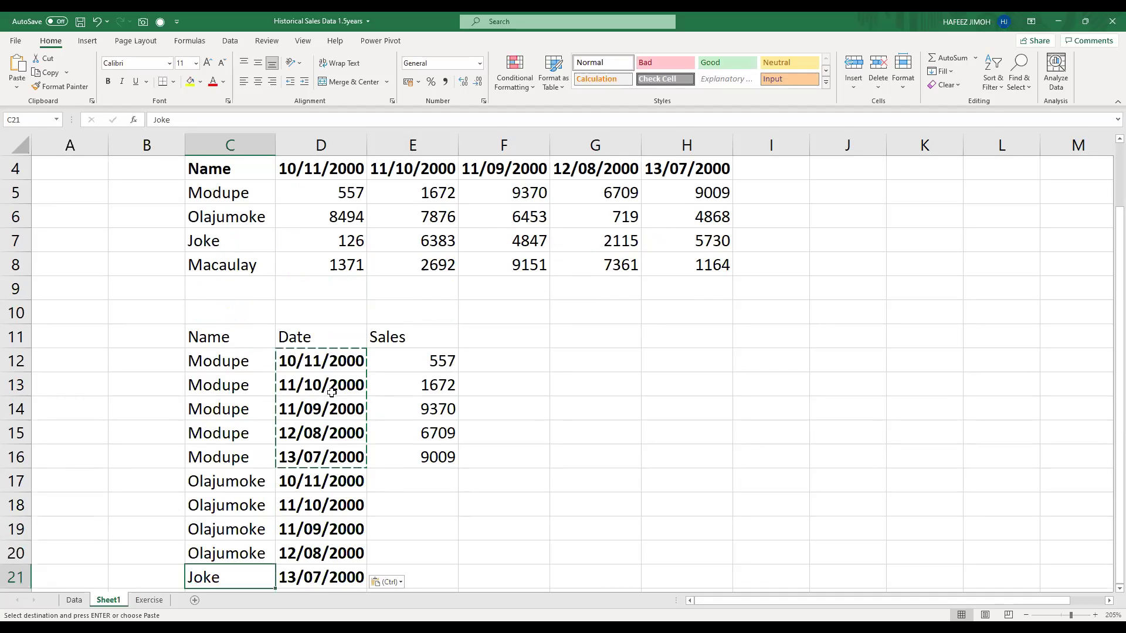
scroll(340, 407, "down", 1)
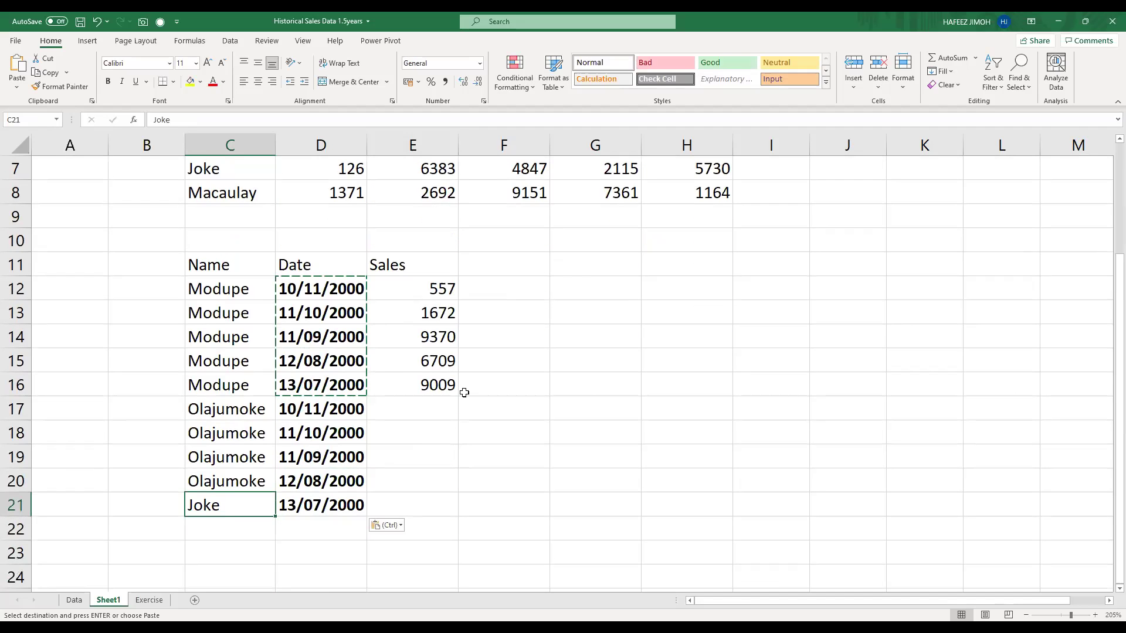
scroll(464, 393, "up", 2)
left_click_drag(252, 238, 686, 321)
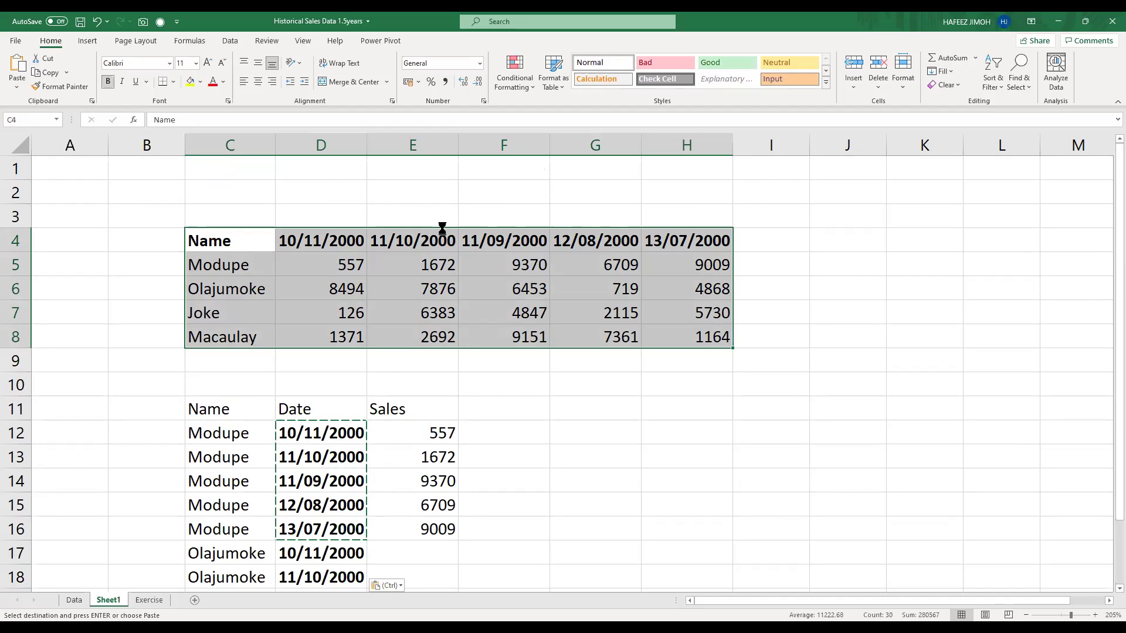
scroll(462, 201, "up", 1)
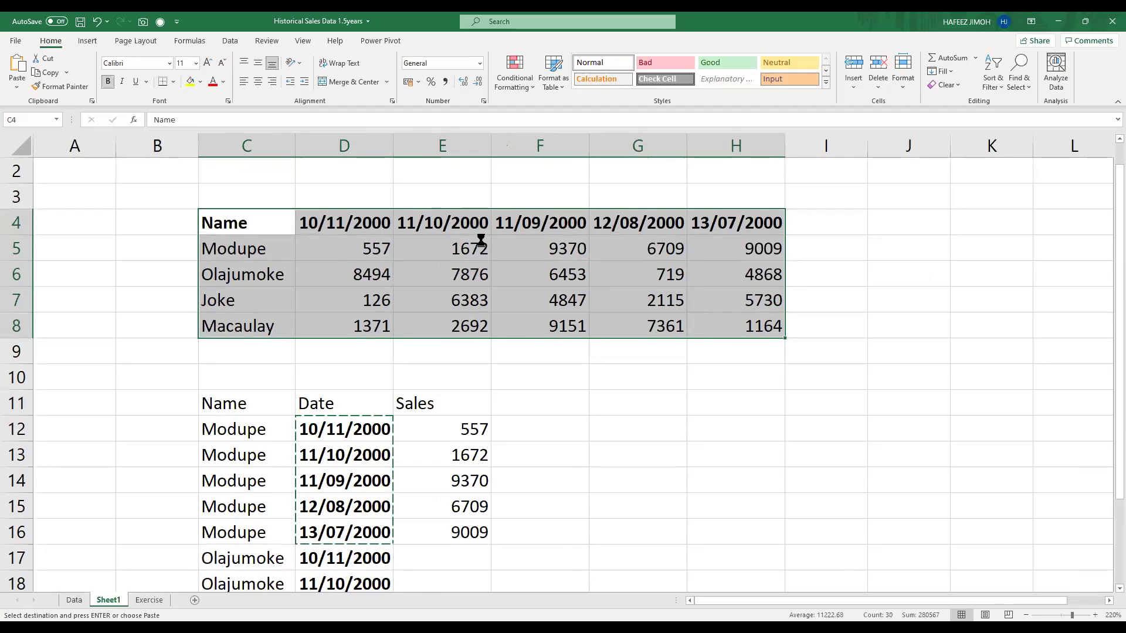
scroll(477, 235, "up", 2)
scroll(503, 159, "up", 2)
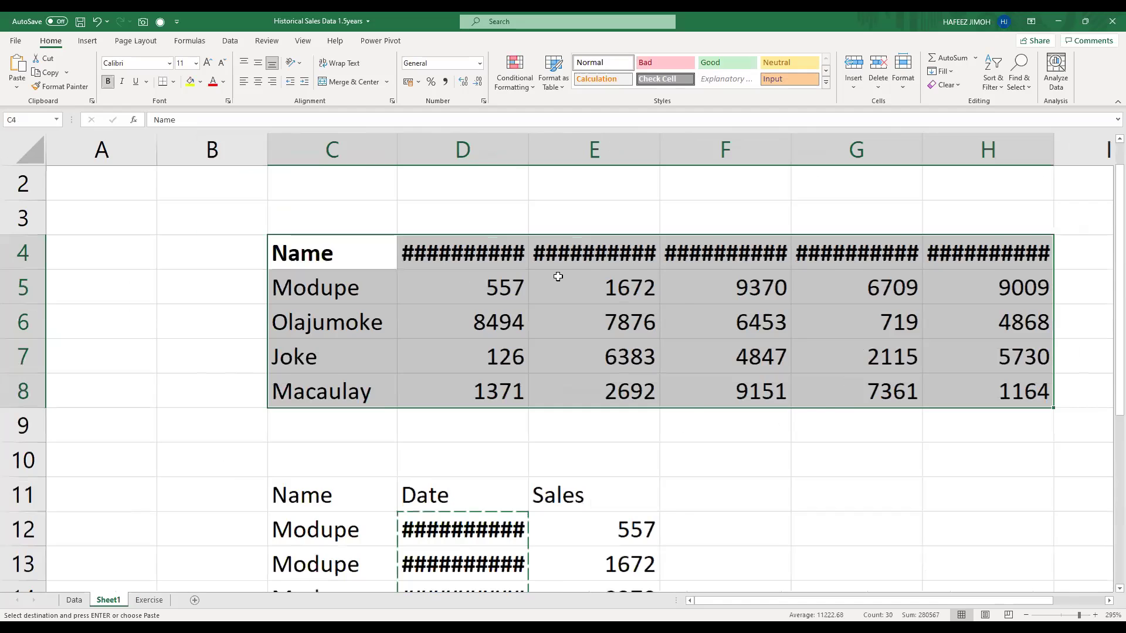
scroll(282, 328, "up", 1)
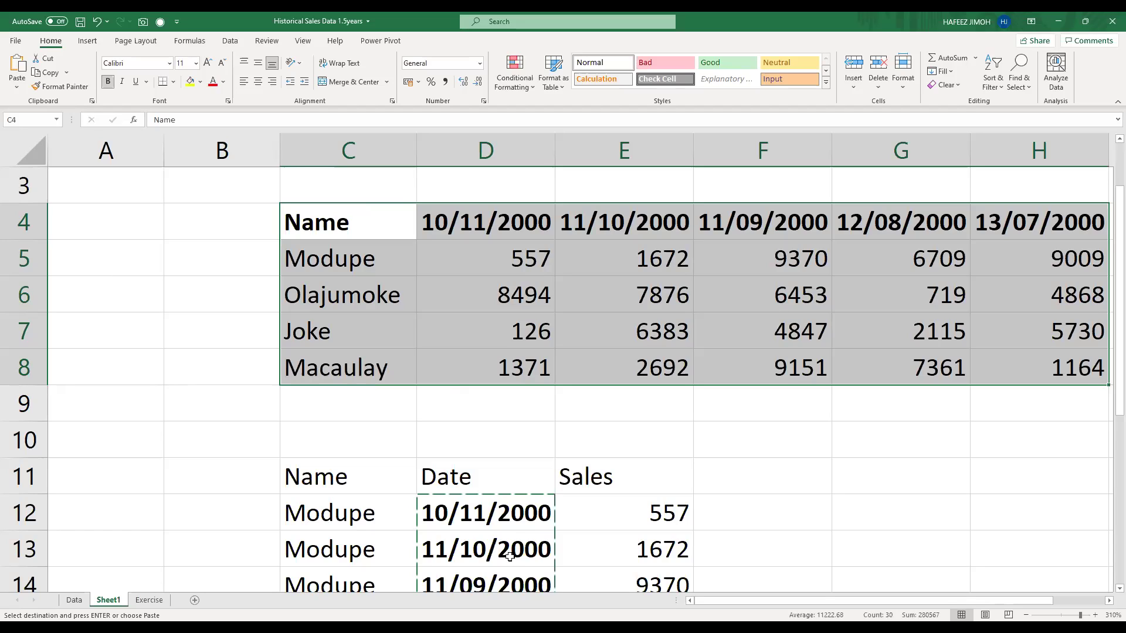
key("Escape")
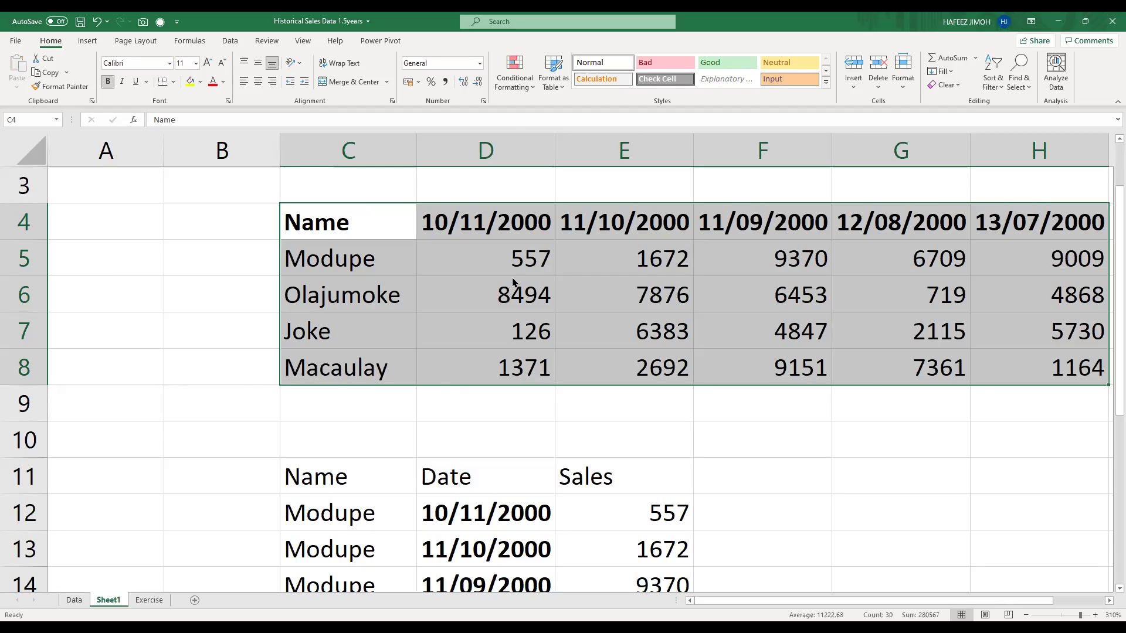
Show the rule 6 slide, switch to the DirtyDataSamples workbook and highlight North Central's Parts and Service Plan values on sheet Dirty1
key("alt+Tab")
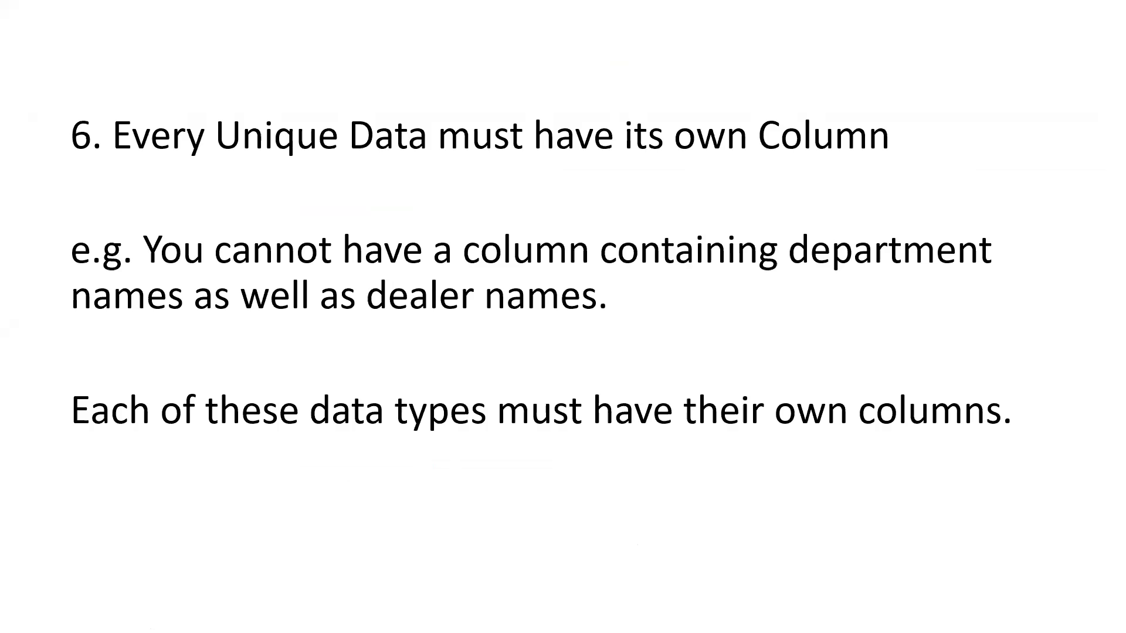
key("alt+Tab")
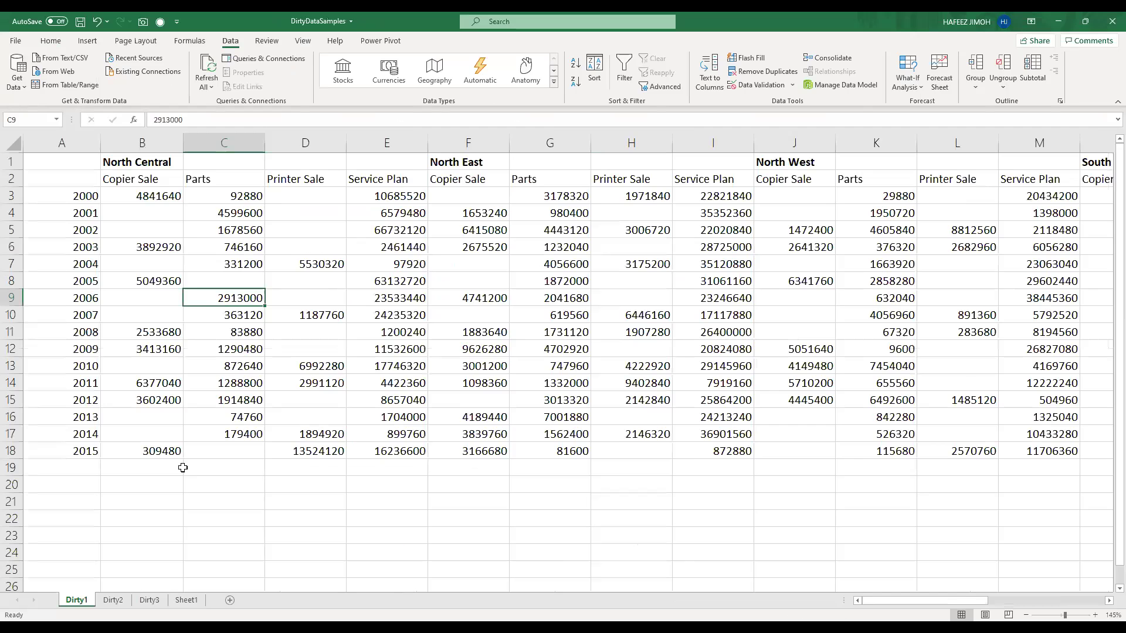
left_click_drag(182, 468, 179, 423)
left_click_drag(233, 201, 211, 434)
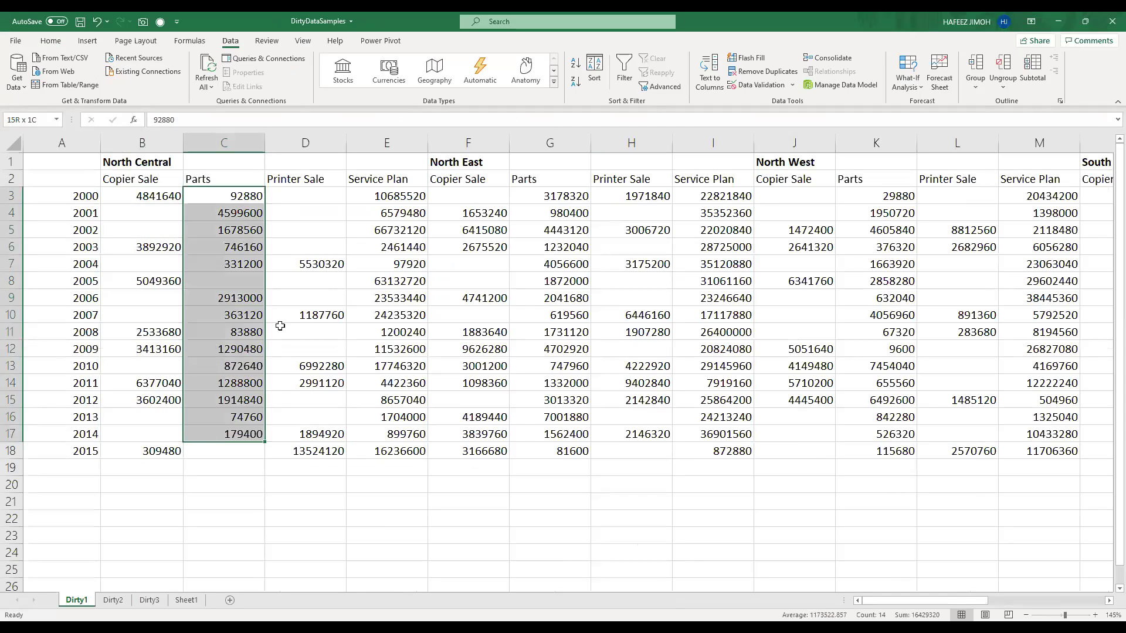
left_click_drag(394, 188, 379, 437)
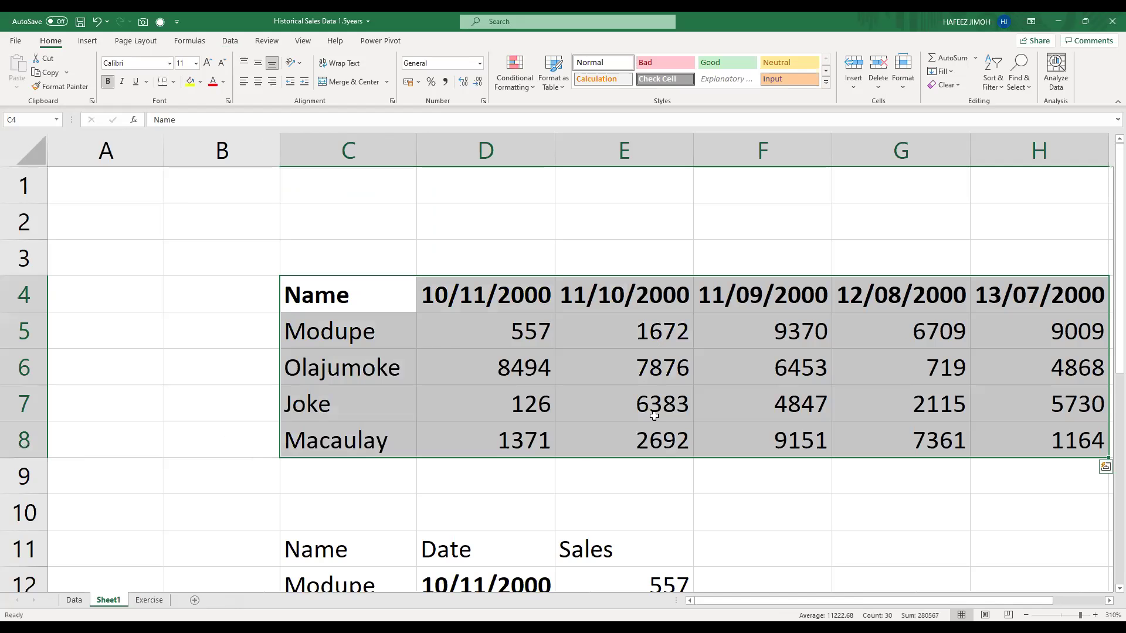
Highlight the sales values beneath the 10/11/2000, 11/09/2000 and 12/08/2000 headers, one column at a time
left_click_drag(516, 331, 516, 440)
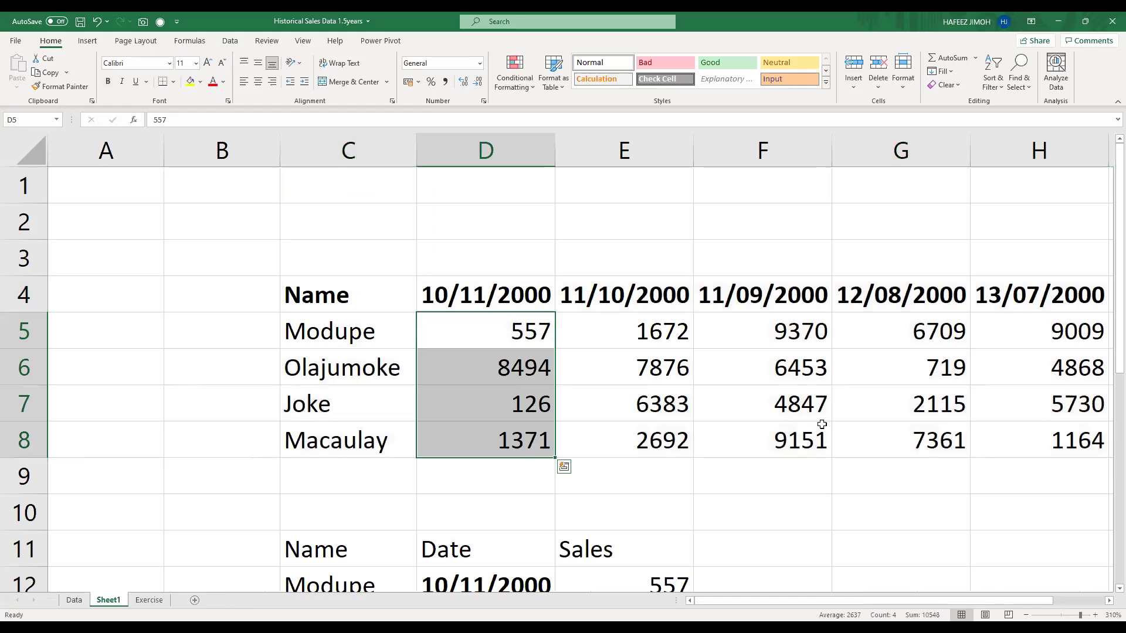
left_click_drag(815, 333, 820, 437)
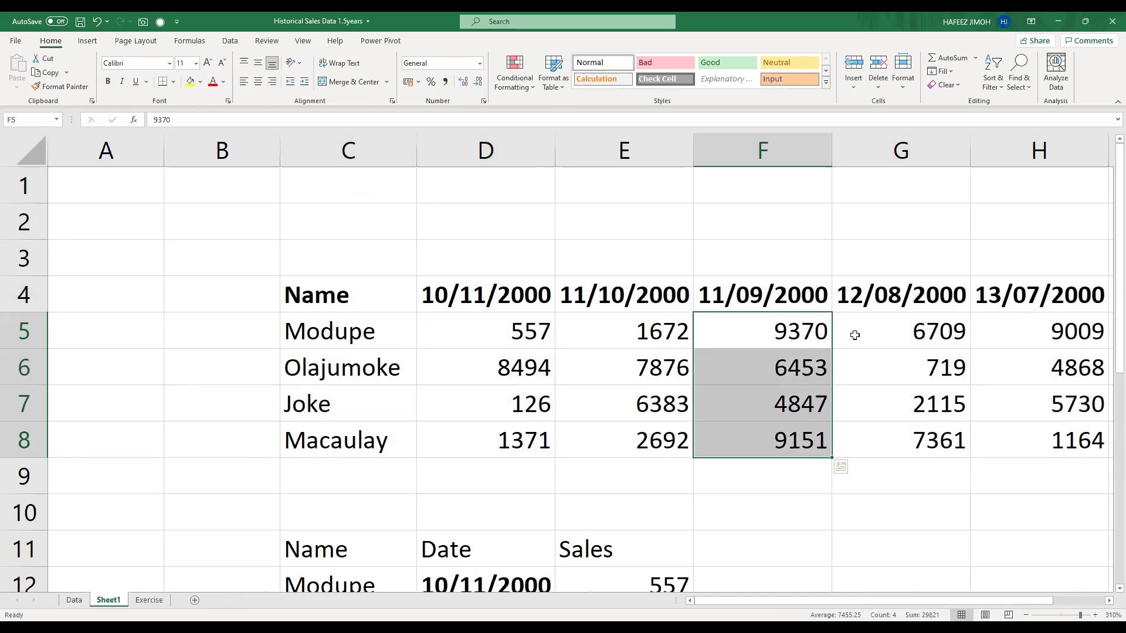
left_click_drag(854, 335, 856, 440)
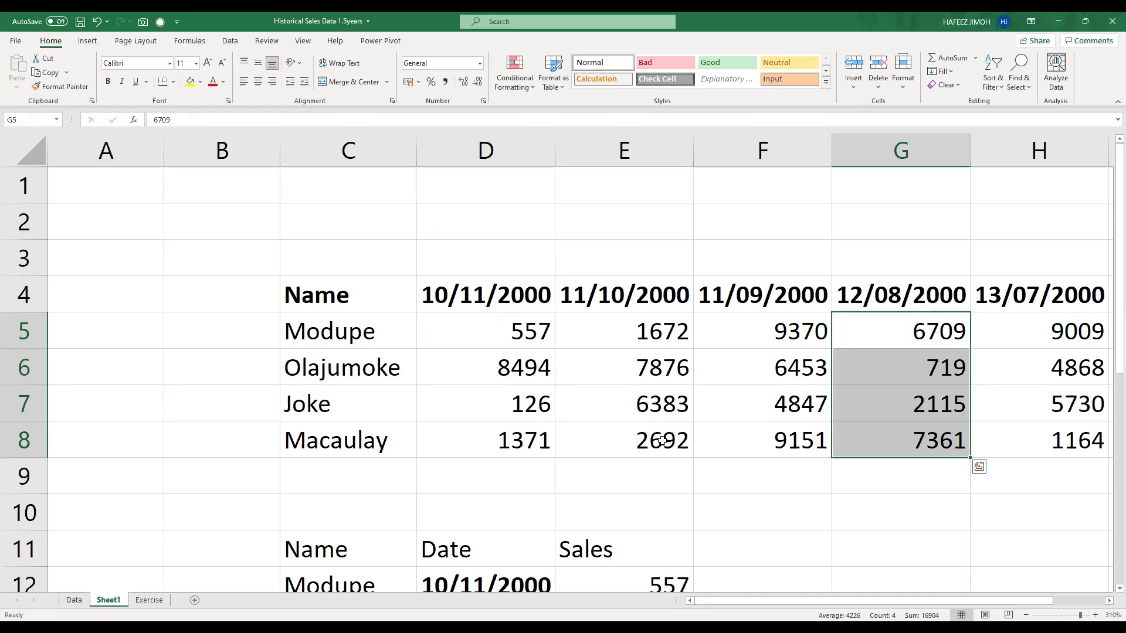
Label the row beneath the wide sales table by entering "Total" in C9
left_click(526, 489)
left_click(526, 489)
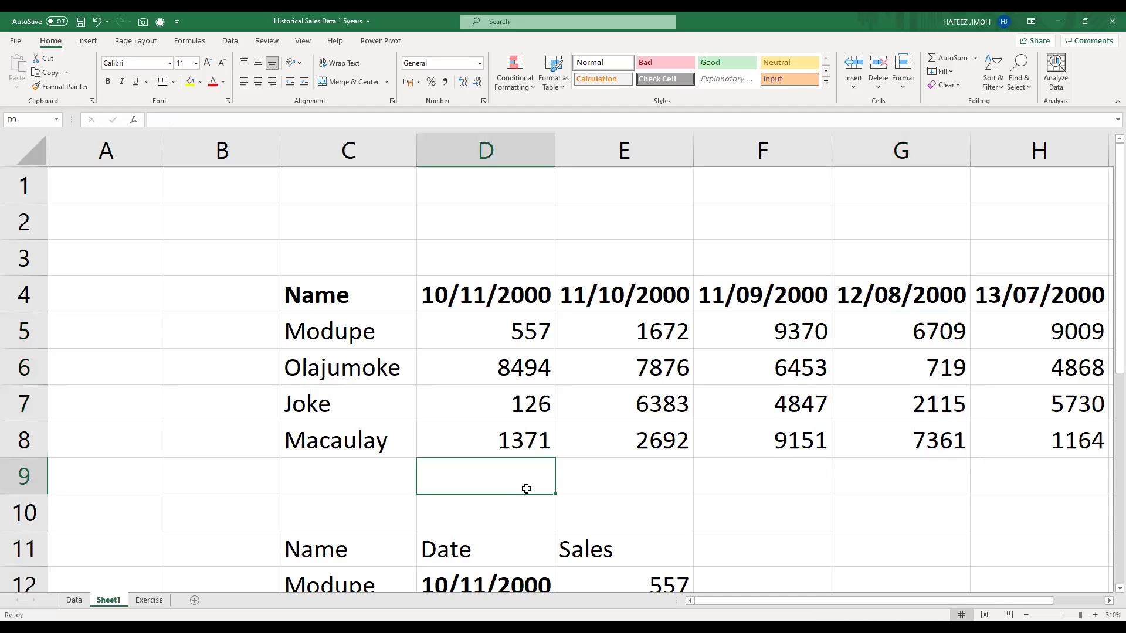
key("Left")
type("T")
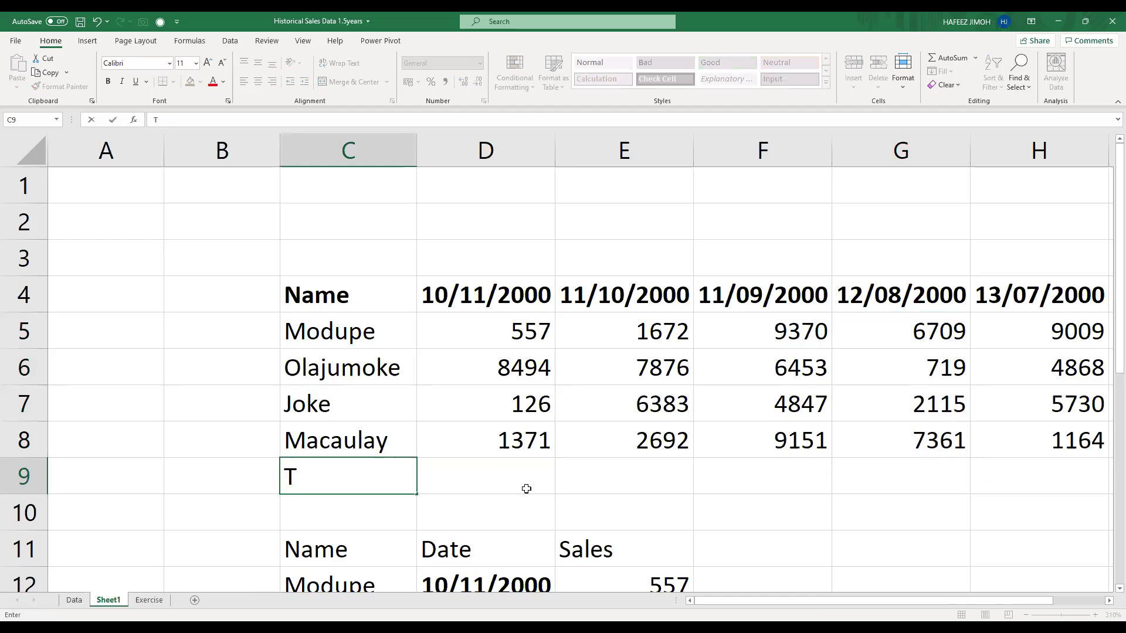
type("otal")
key("Return")
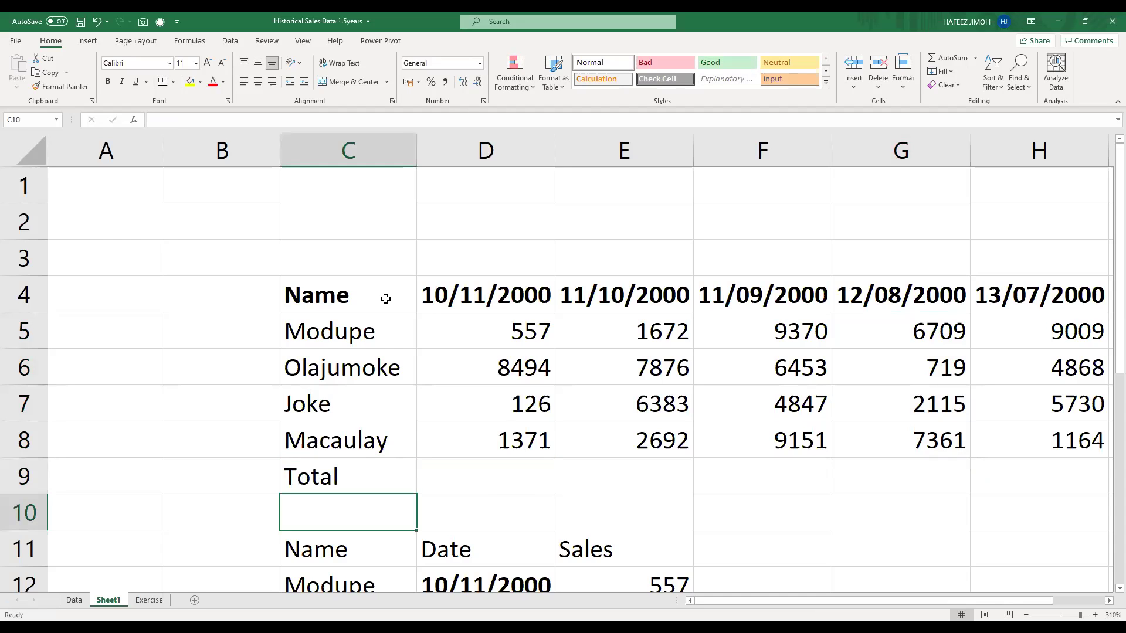
Sum the 10/11/2000 sales column into D9 with AutoSum
key("ctrl+Up")
key("ctrl+Up")
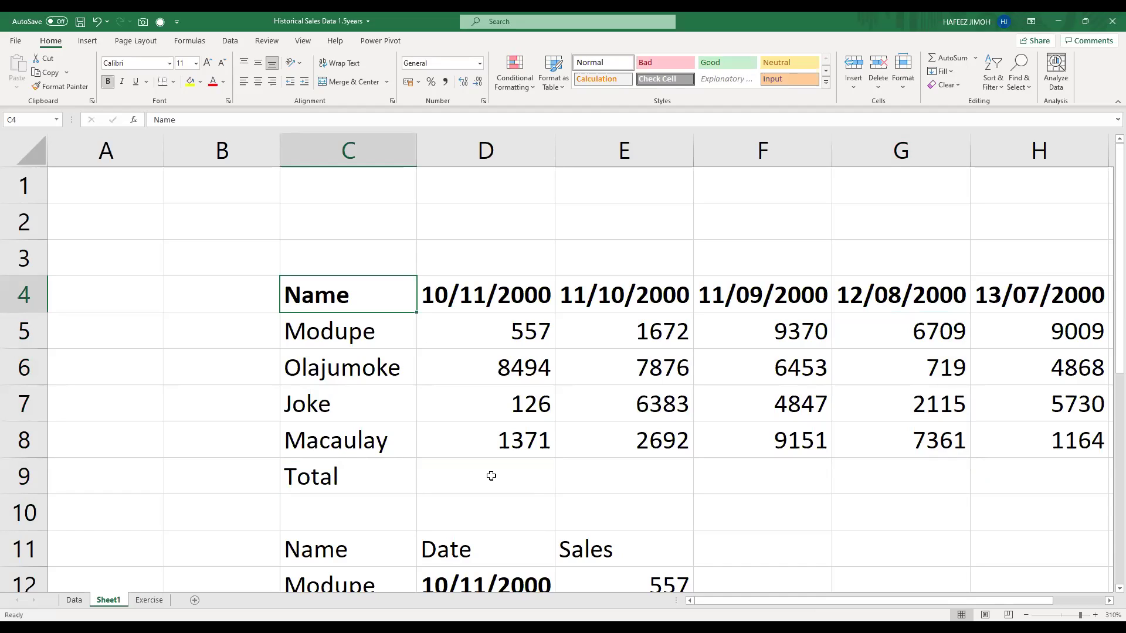
left_click(491, 476)
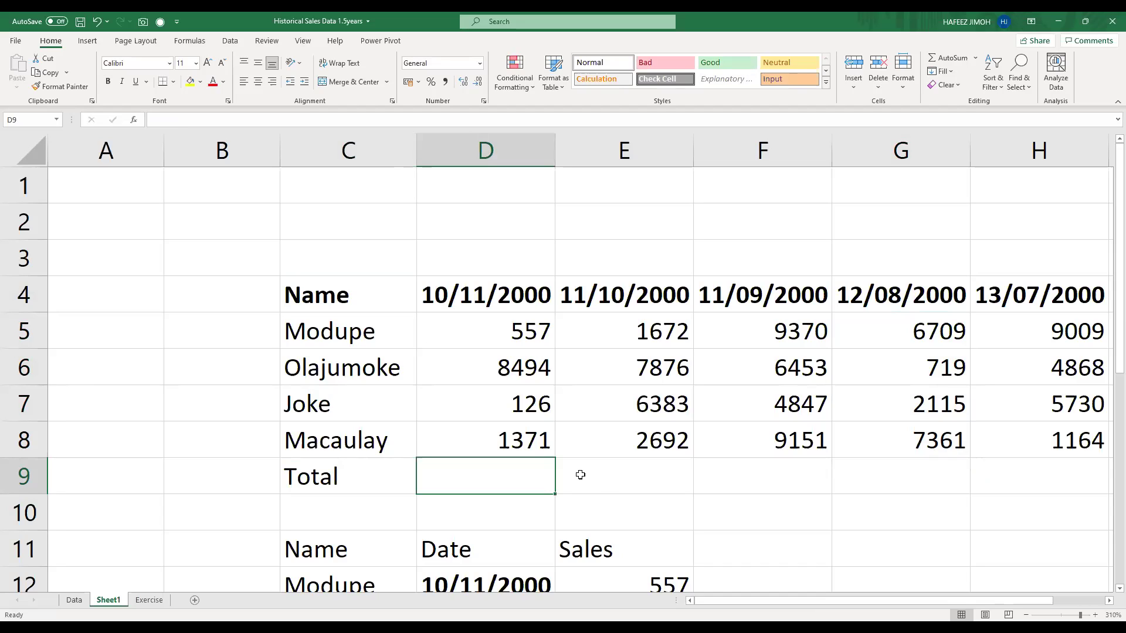
key("alt+equal")
key("Tab")
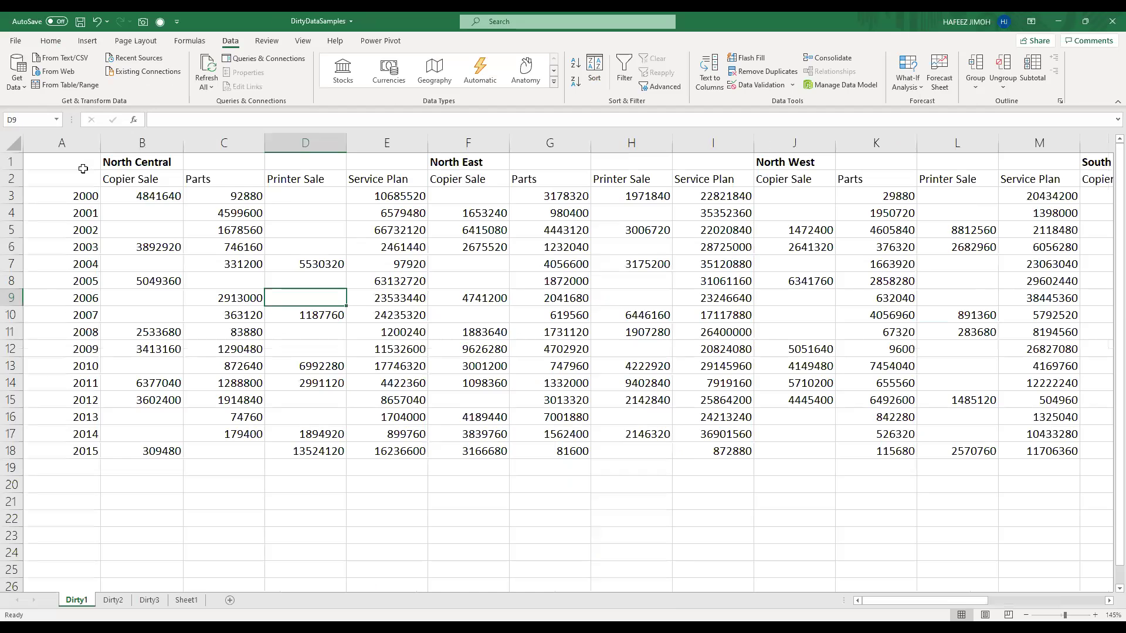
Examine the layouts on sheets Dirty3 and Dirty2, and return to Dirty1 to look over its yearly table
left_click(151, 604)
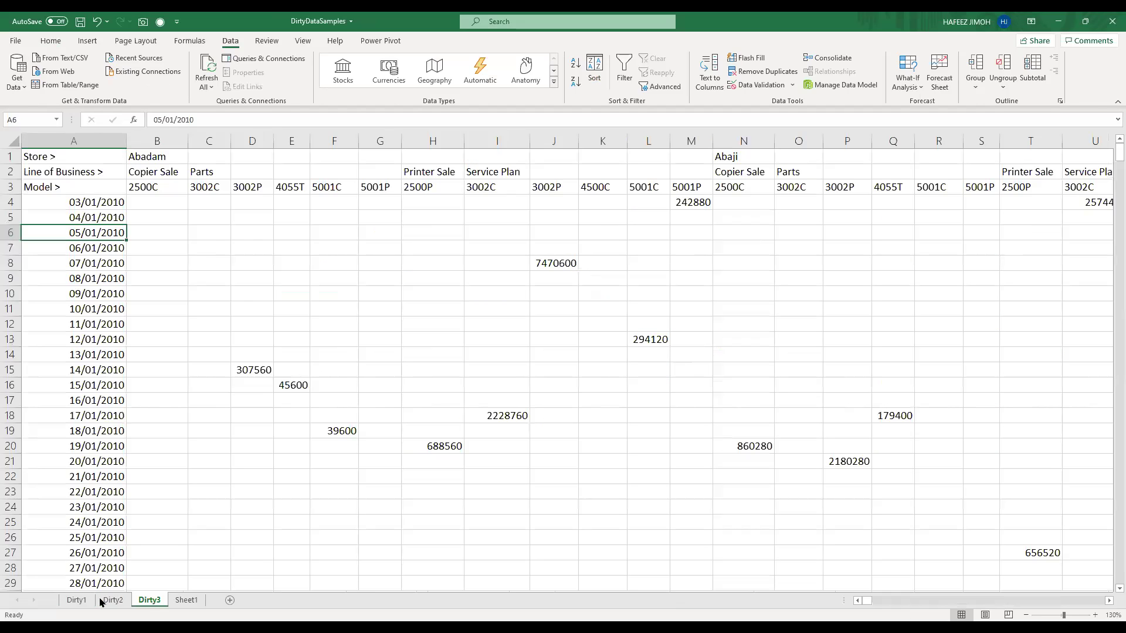
left_click(101, 601)
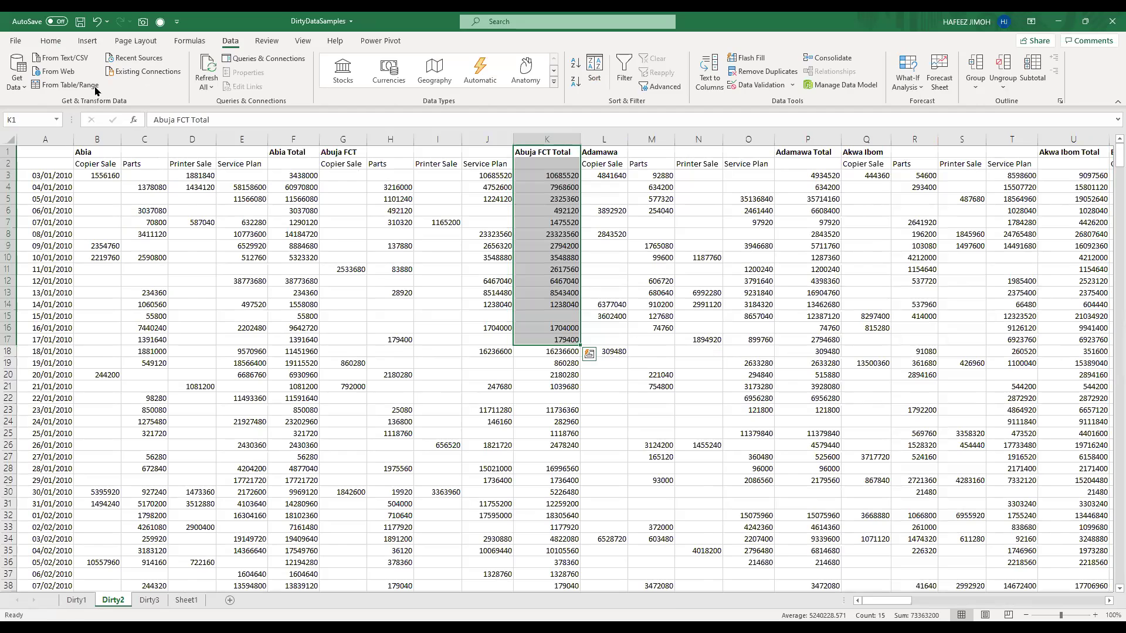
key("ctrl+Page_Up")
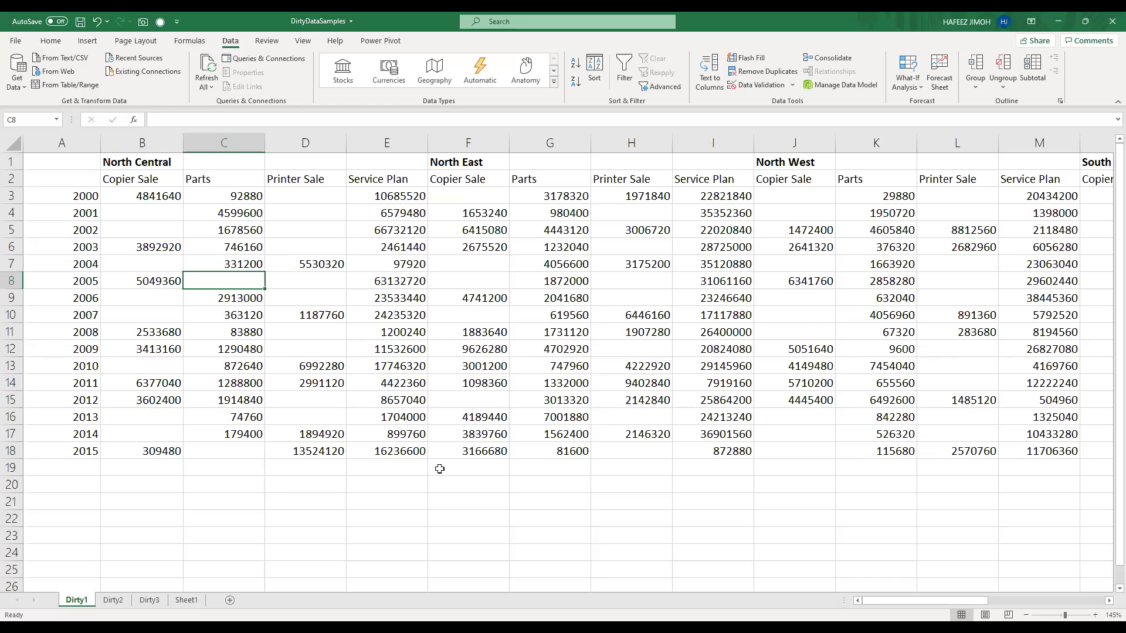
scroll(435, 442, "down", 1)
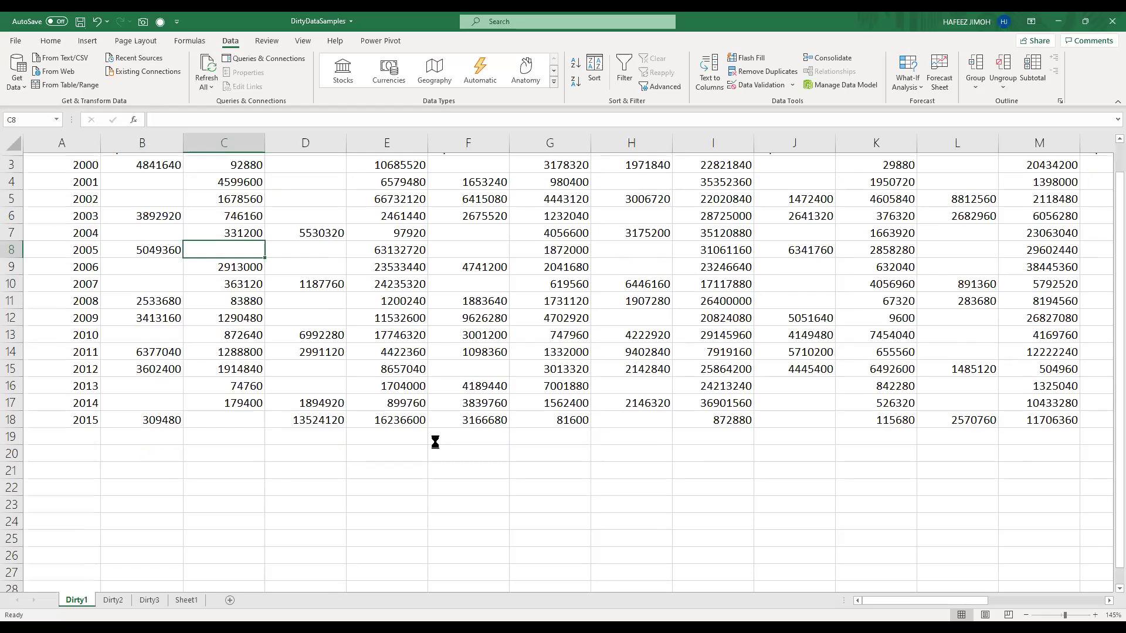
scroll(435, 442, "down", 1)
scroll(435, 447, "up", 2)
scroll(435, 447, "up", 1, "ctrl")
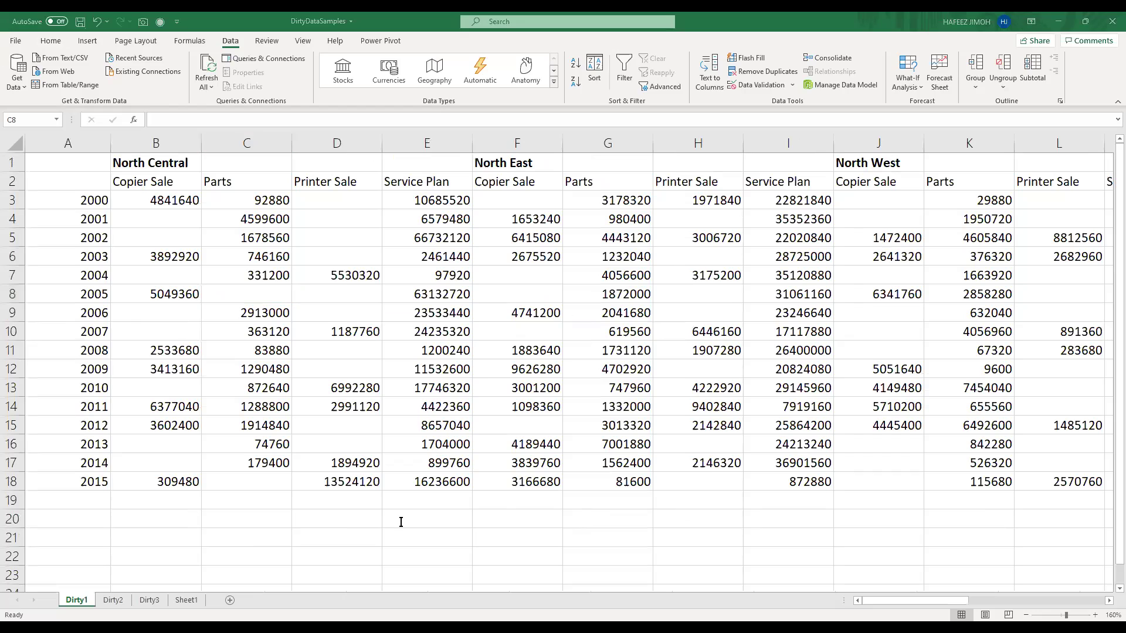
Write the on-screen annotation "ETL tool: Extract Transform and Load" beneath the Dirty1 table
type("ETL too")
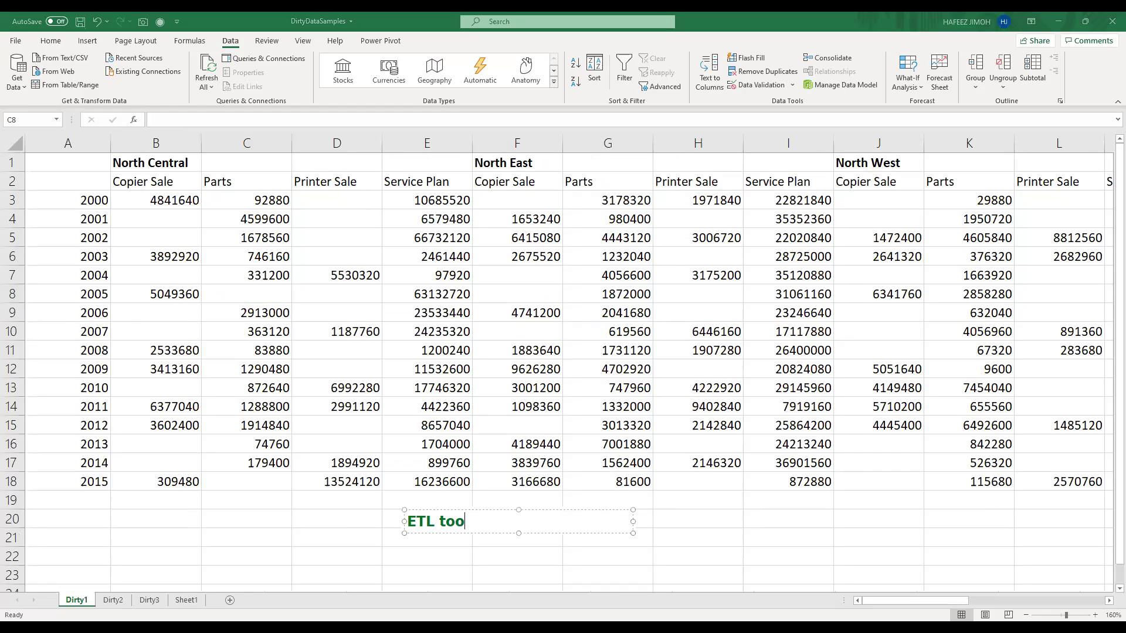
type("l\" Ext")
key("BackSpace")
key("BackSpace")
key("BackSpace")
key("BackSpace")
key("BackSpace")
type(": Extract T")
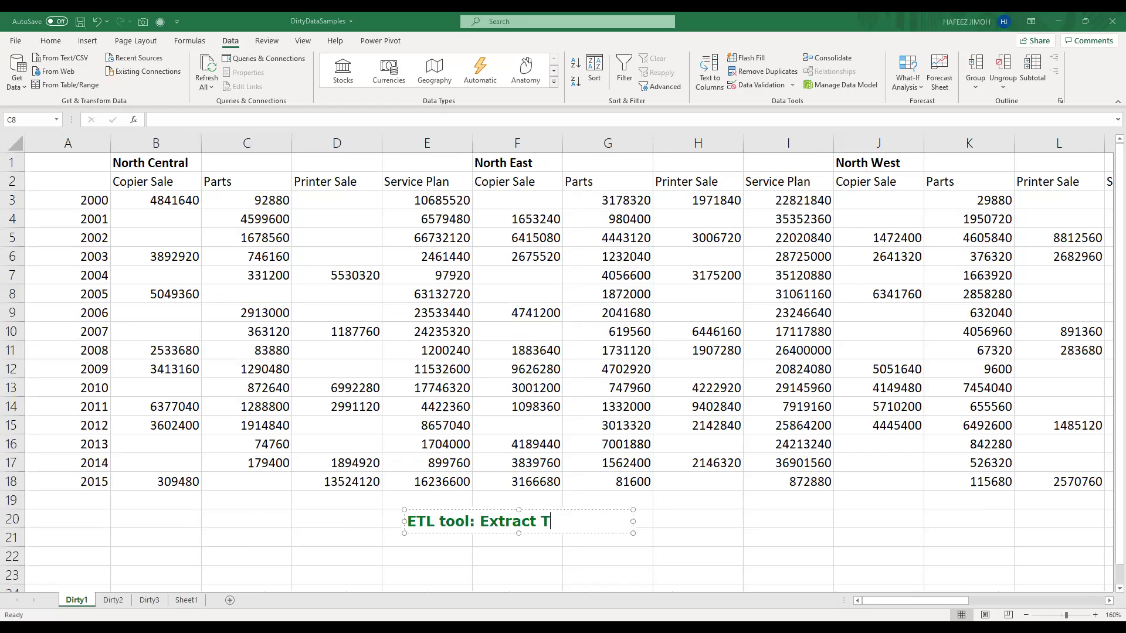
type("ransform and Load")
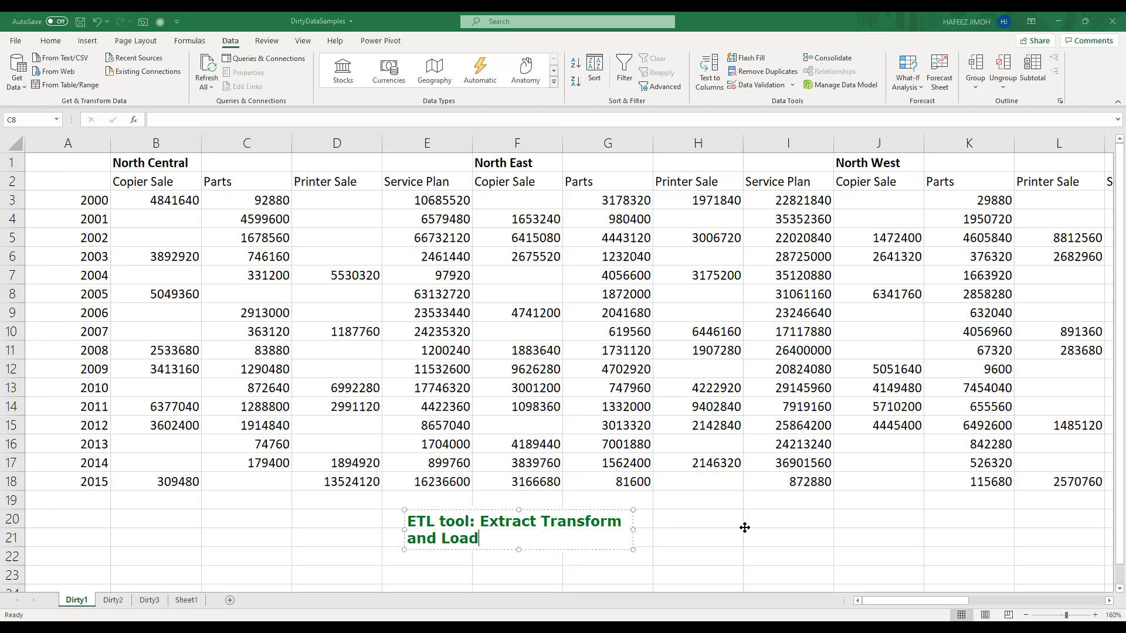
Widen the annotation to fit its text on one line and add ":" with "Power Query" on a second line
left_click_drag(632, 529, 743, 521)
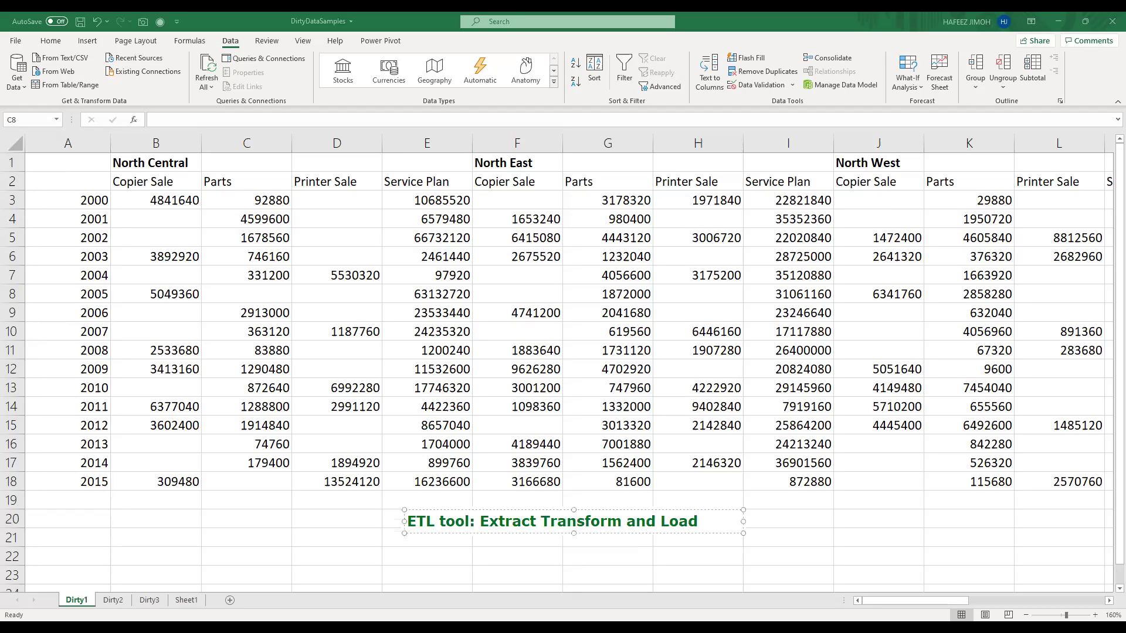
type(":")
key("Return")
type("Power Que")
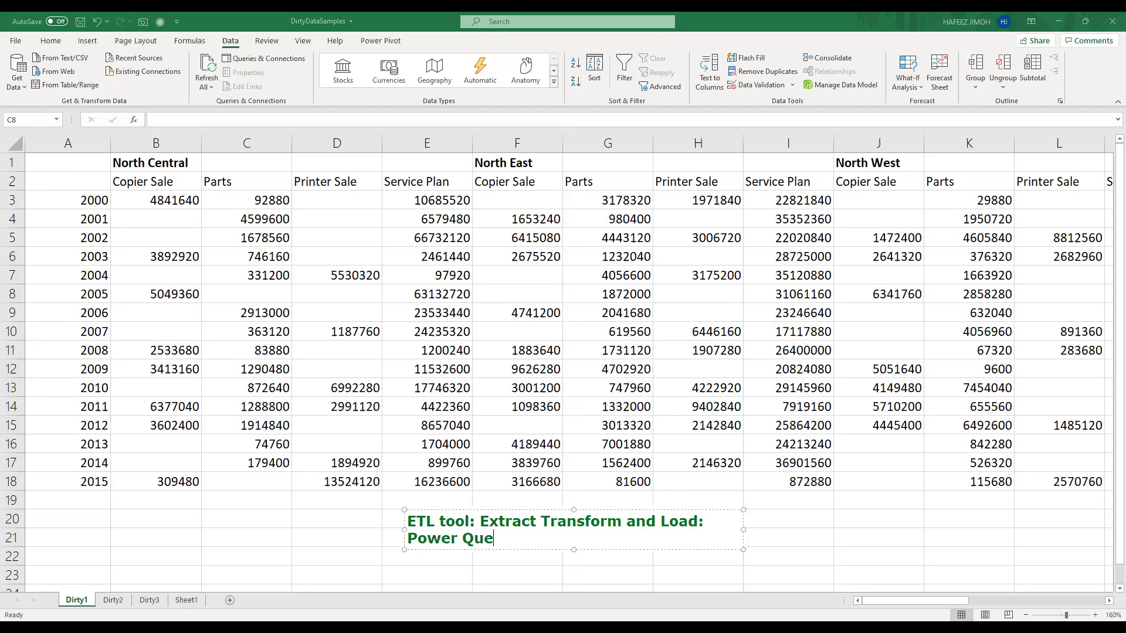
type("ry")
key("Escape")
key("Escape")
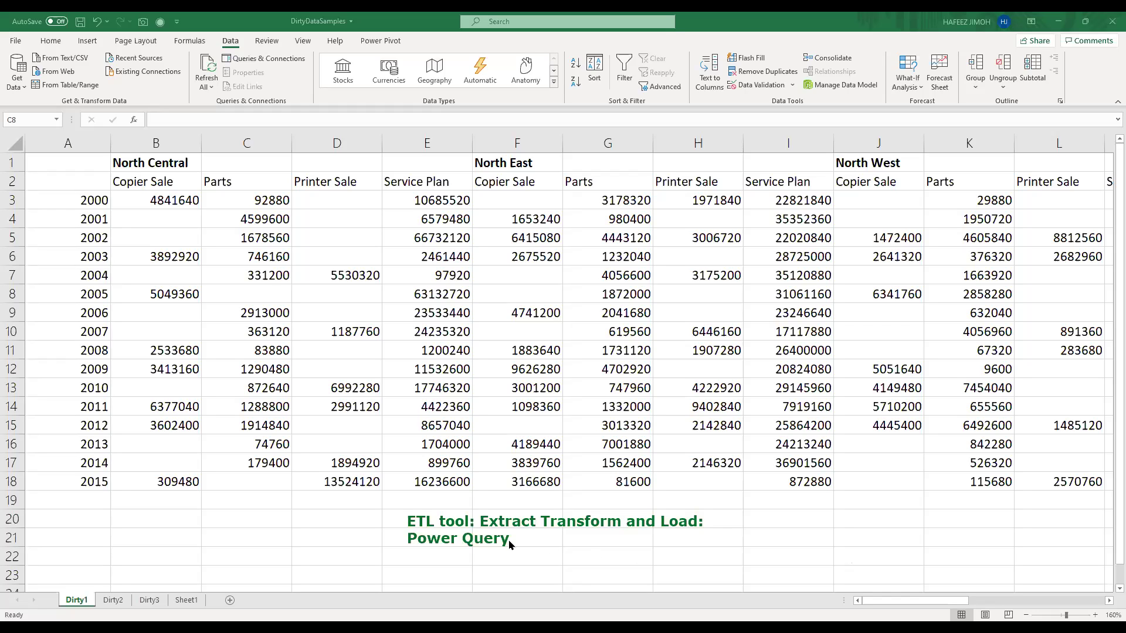
AutoFit the width of column E on sheet Dirty1
left_click(484, 534)
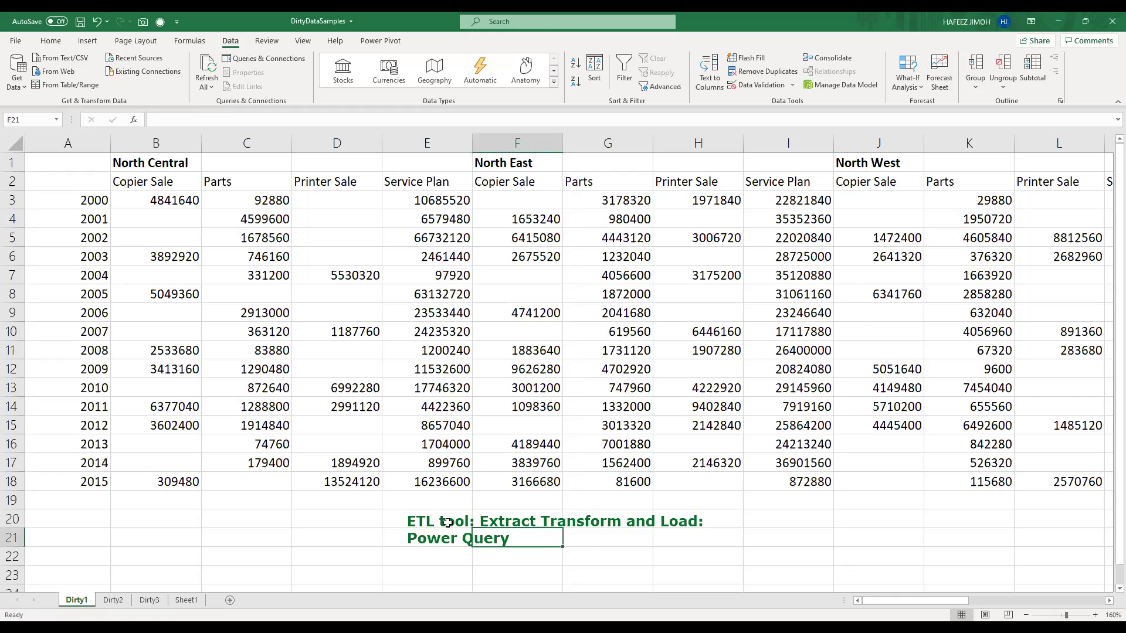
key("Left")
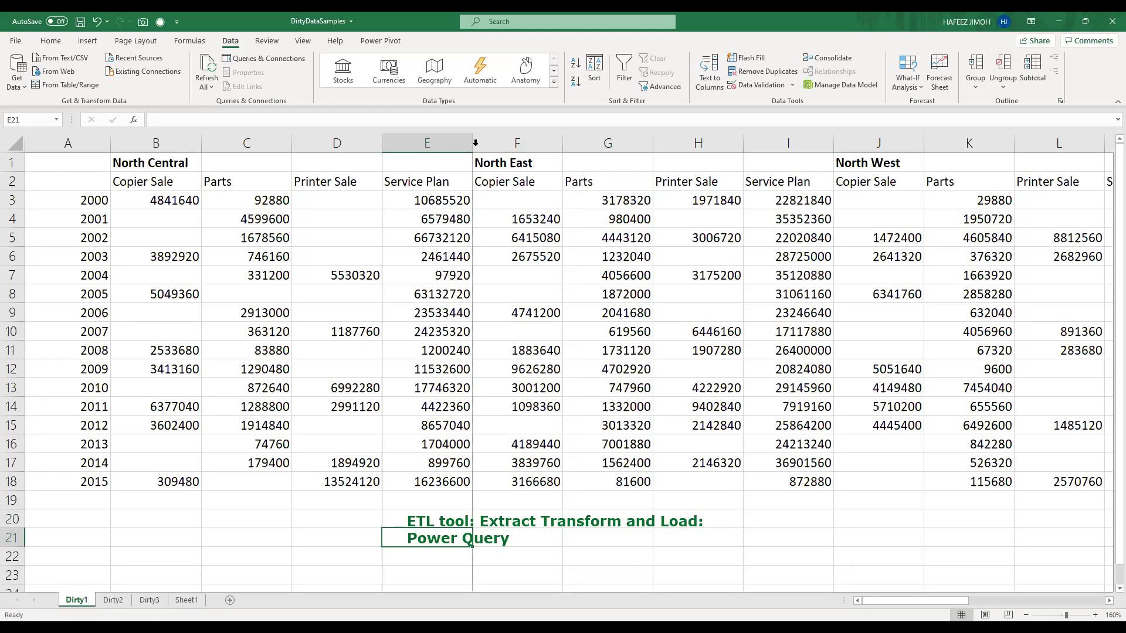
double_click(475, 143)
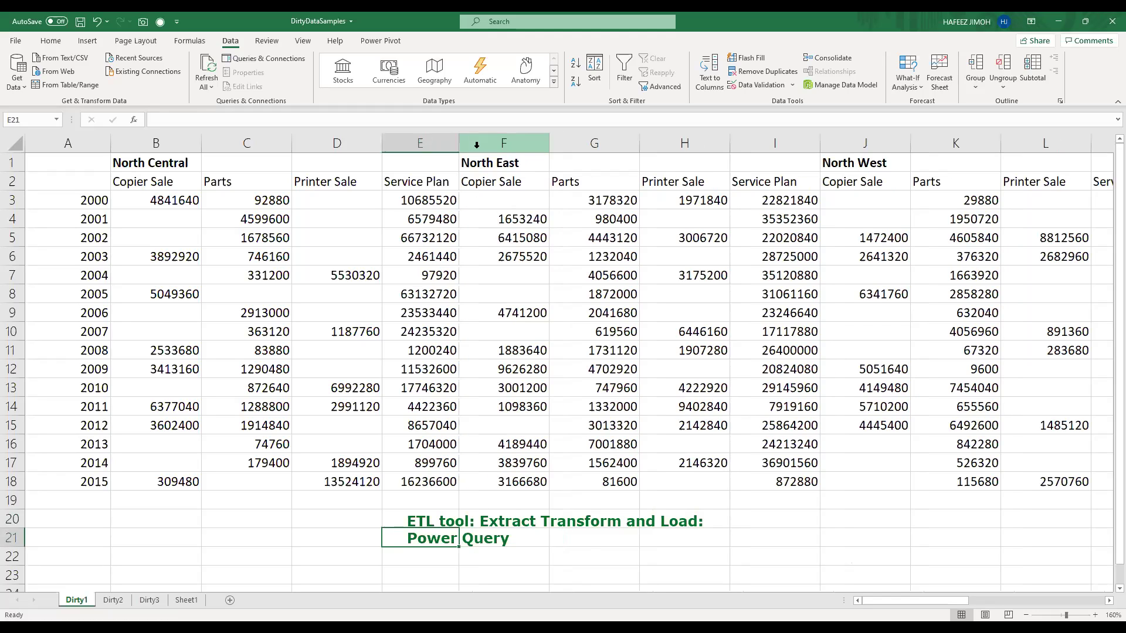
Examine the Dirty1 table from the North Central columns across to the South South and South West columns
left_click(472, 195)
left_click(276, 179)
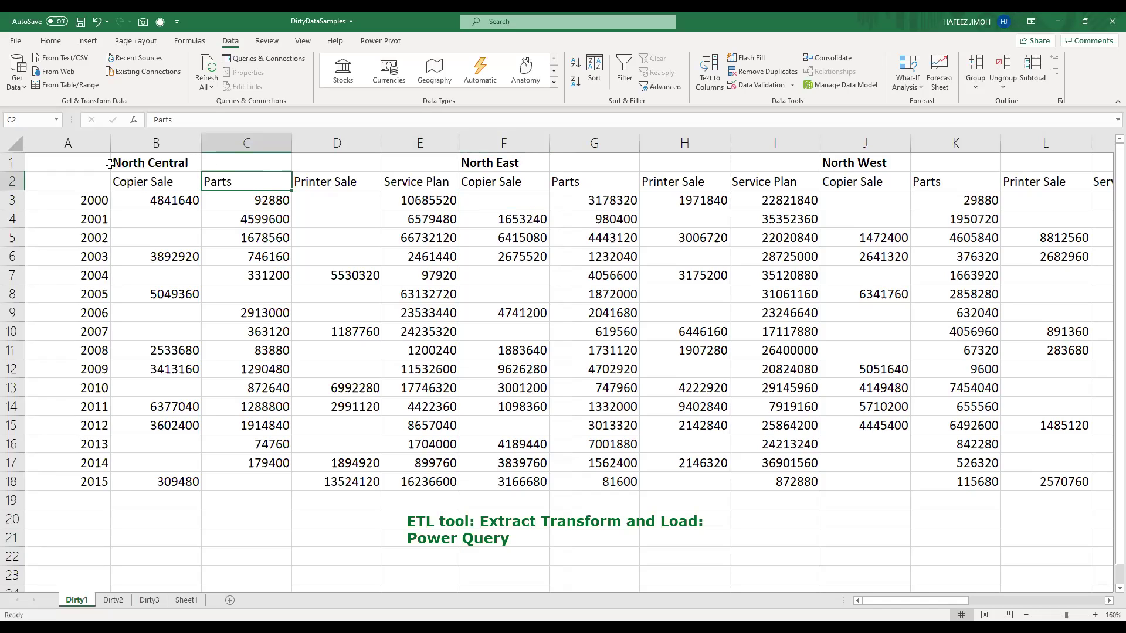
left_click(90, 165)
left_click(151, 292)
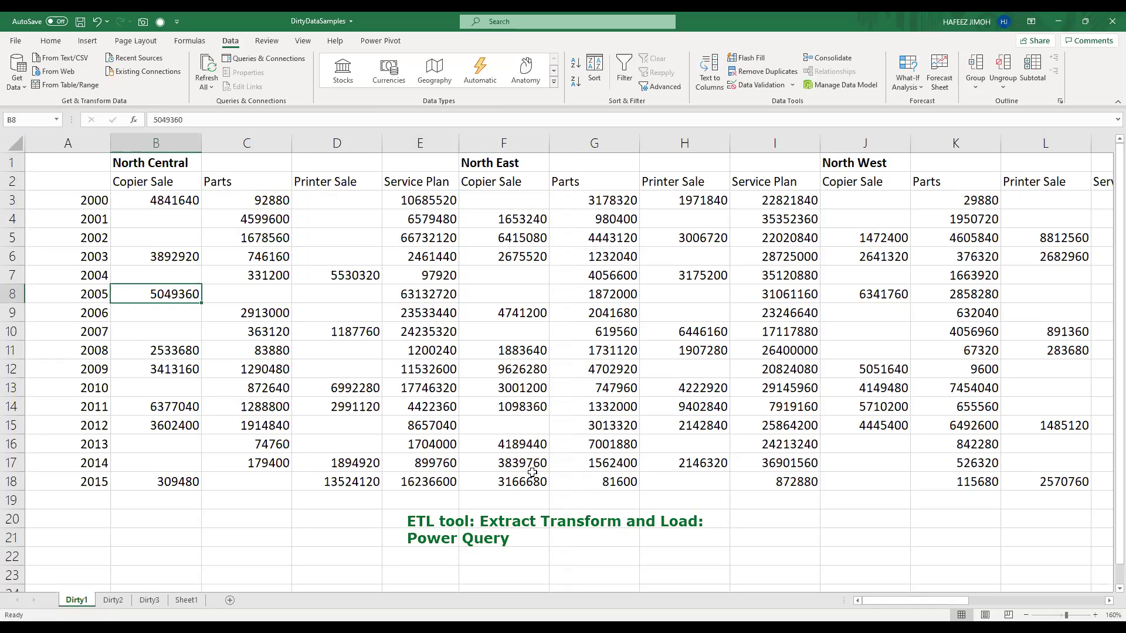
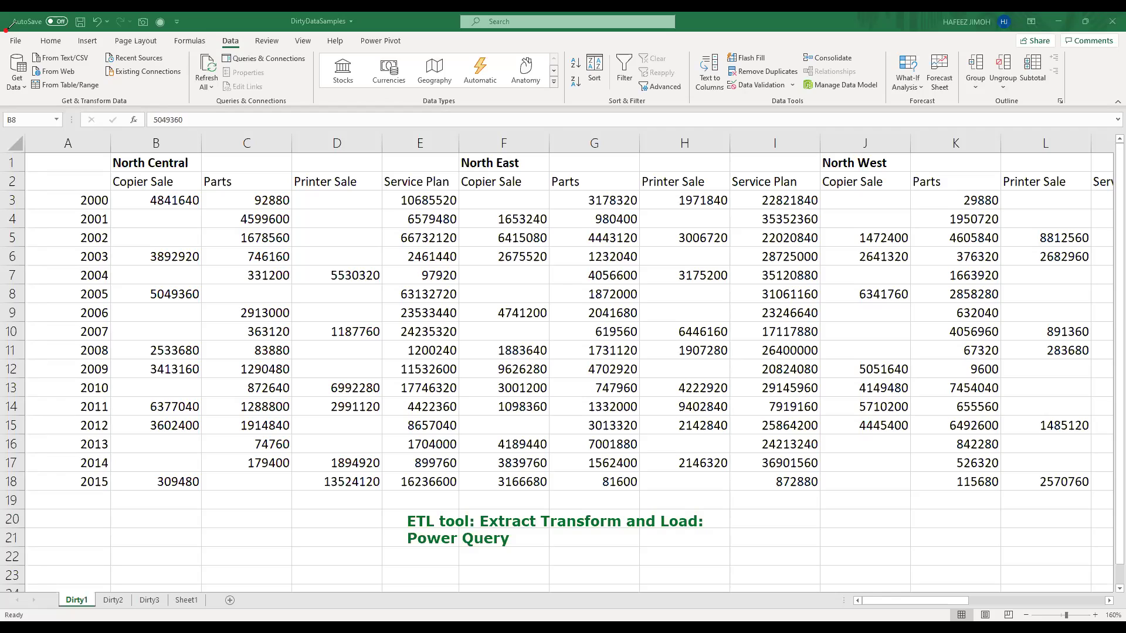
mouse_move(5, 29)
left_mouse_down()
mouse_move(343, 41)
mouse_move(362, 58)
mouse_move(302, 115)
mouse_move(190, 124)
mouse_move(7, 104)
left_mouse_up()
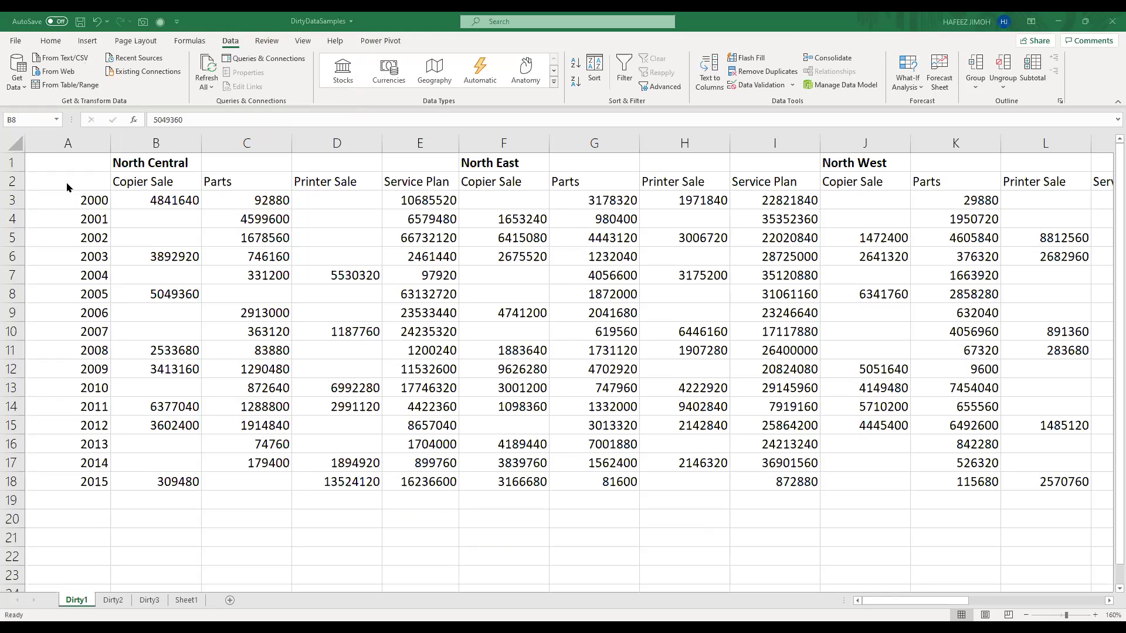
left_click_drag(65, 164, 375, 404)
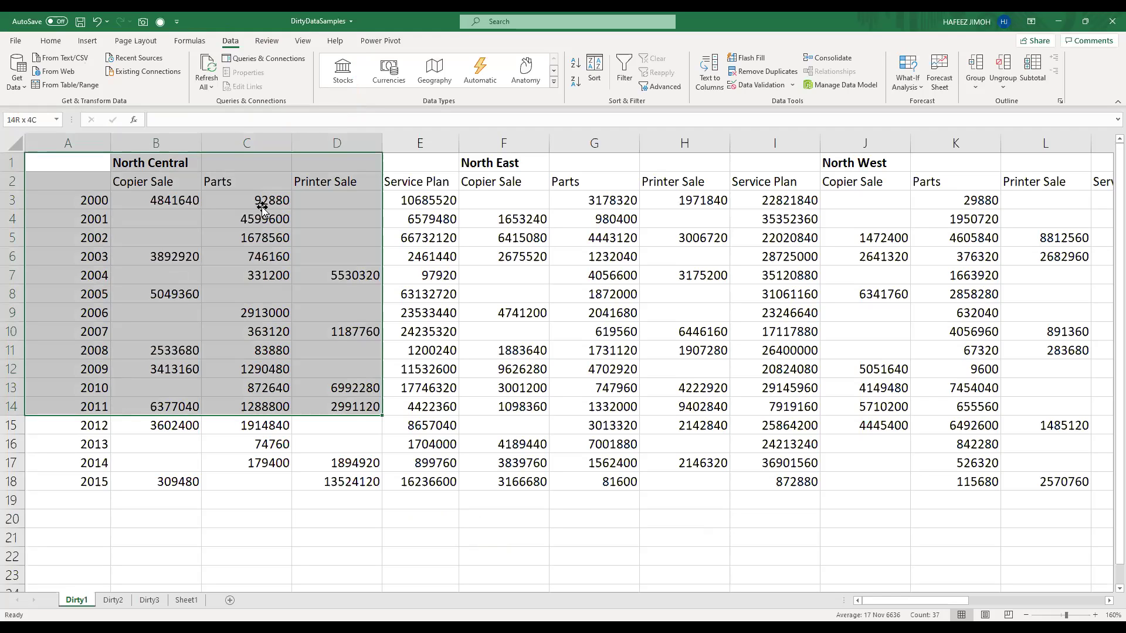
scroll(240, 218, "right", 10)
left_click(241, 200)
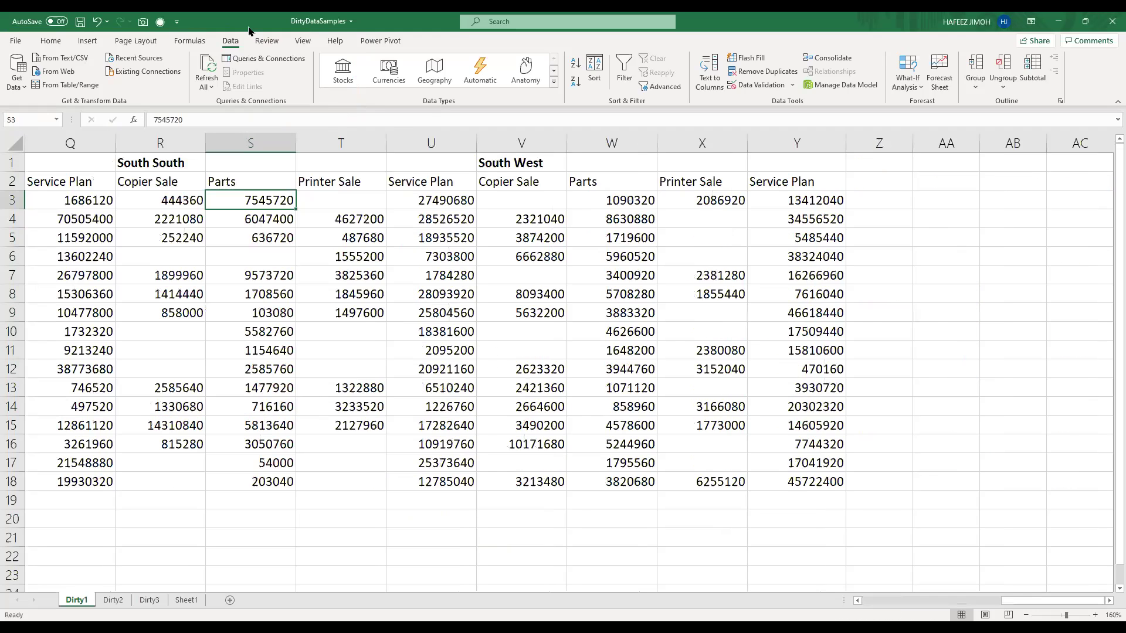
left_click(29, 200)
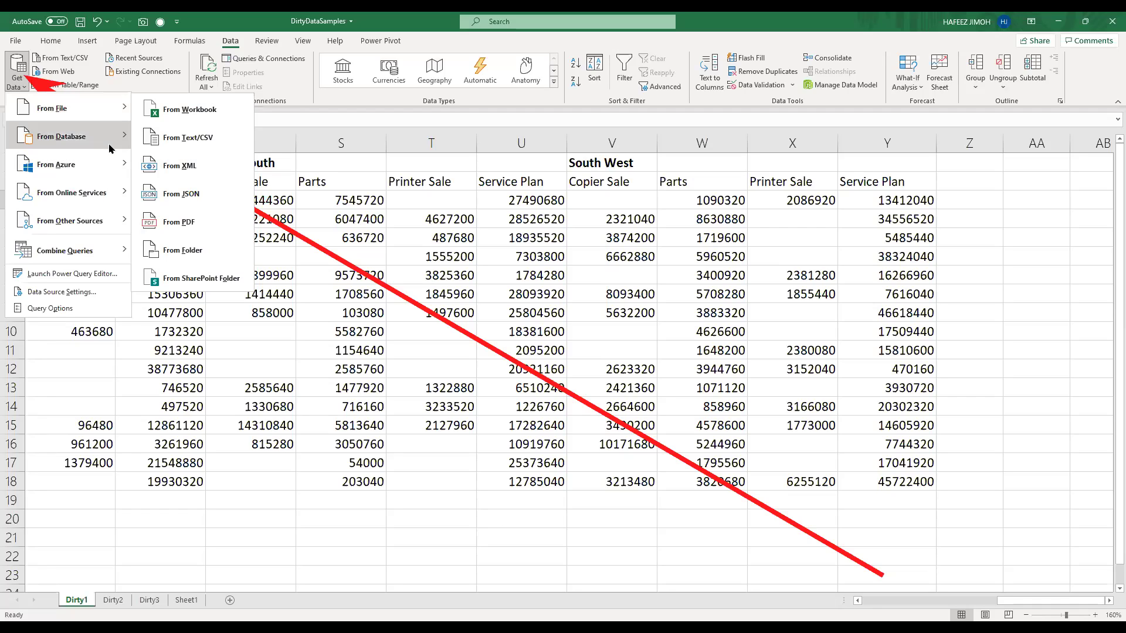
Review the Get Data source options for databases, Azure, online services and other sources
mouse_move(107, 144)
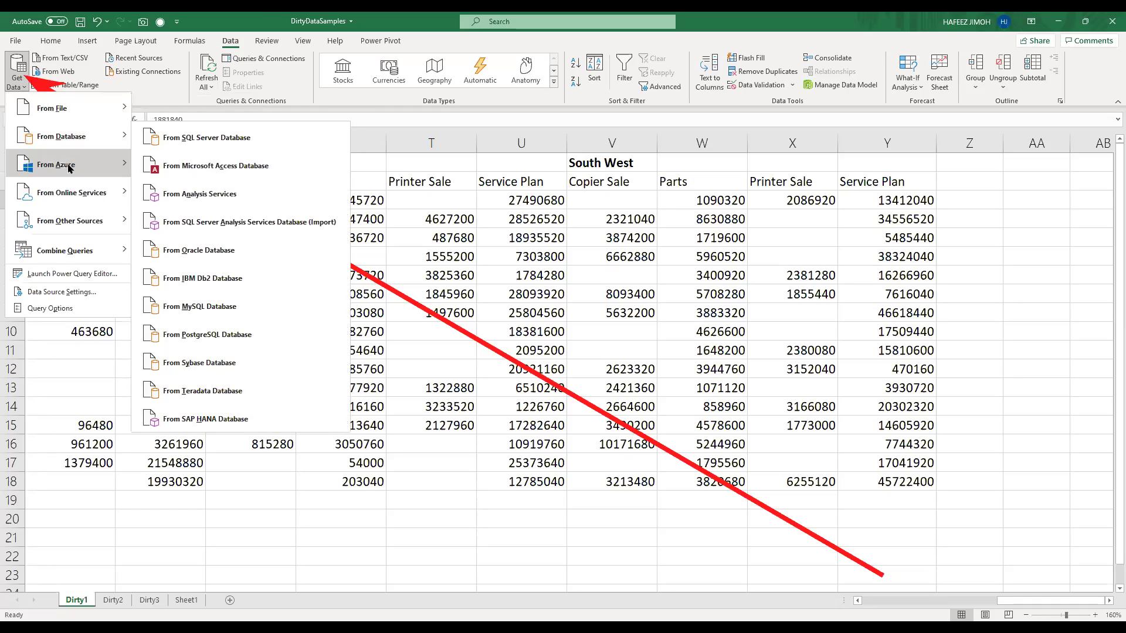
mouse_move(69, 168)
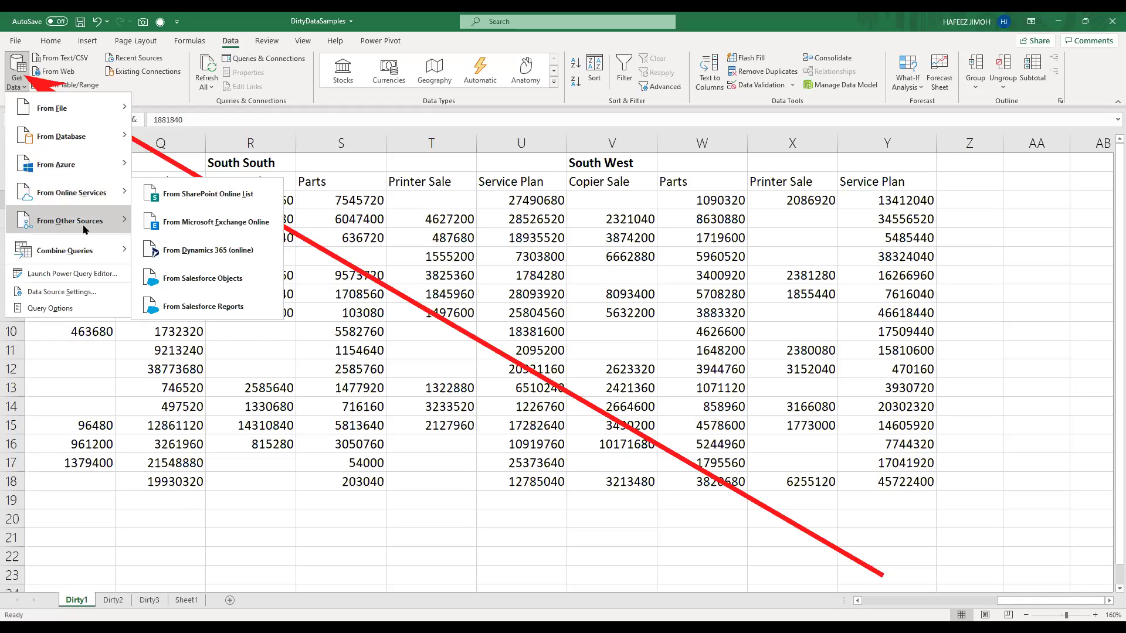
mouse_move(86, 230)
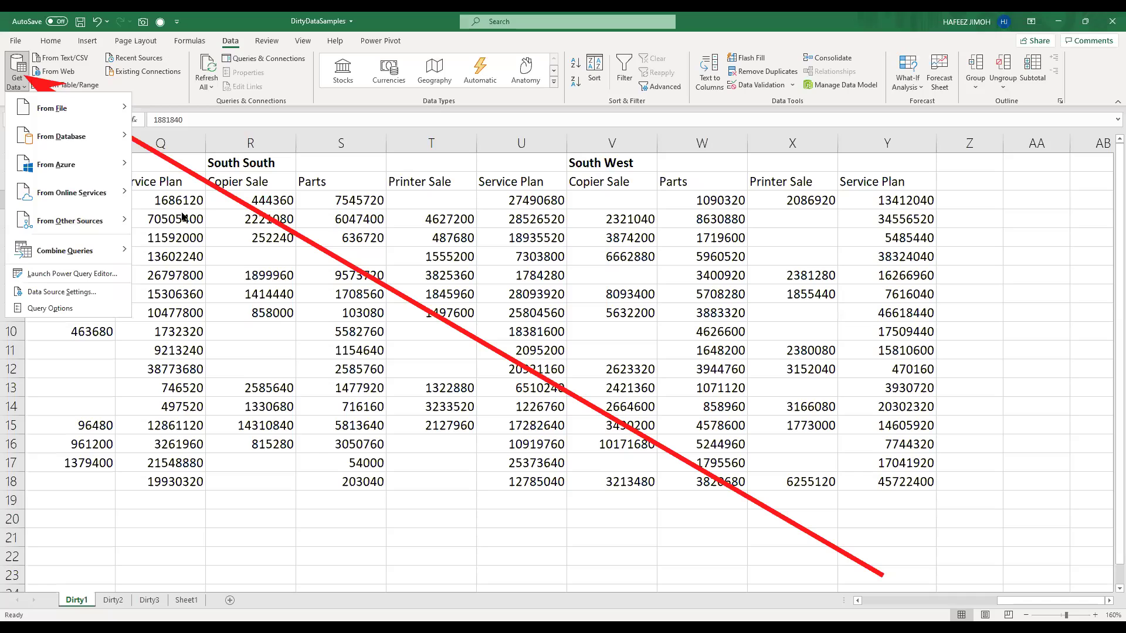
key("Escape")
key("Up")
key("Up")
left_click_drag(111, 189, 875, 485)
left_click(875, 484)
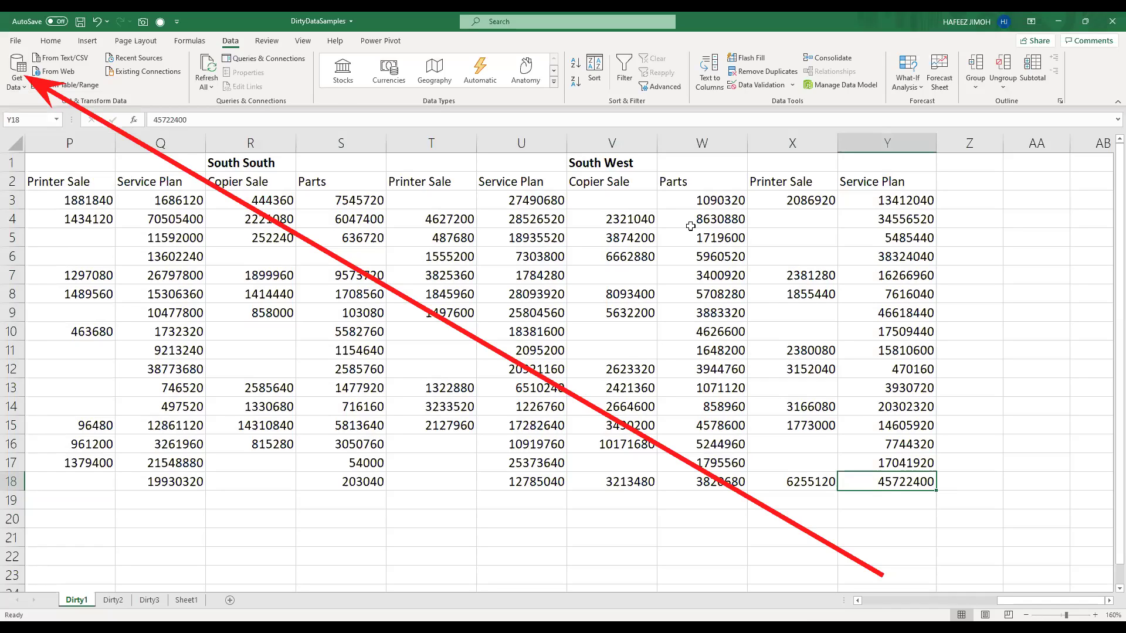
Start importing data from an Excel workbook and browse to System dump > Courses > office training hub > Exercise Files
left_click(68, 56)
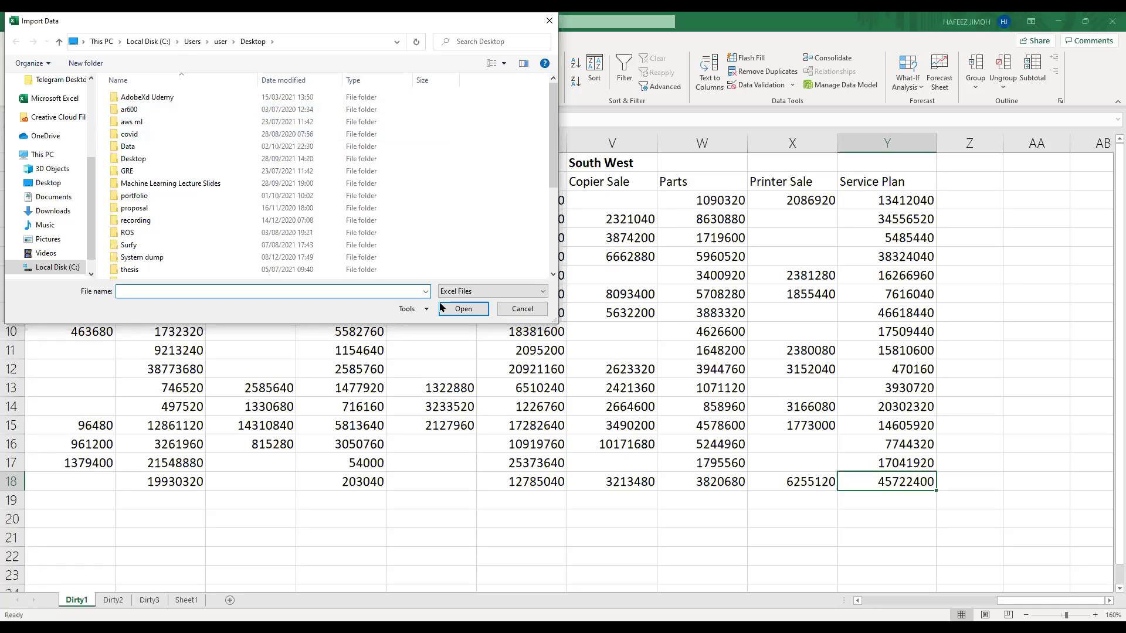
double_click(235, 261)
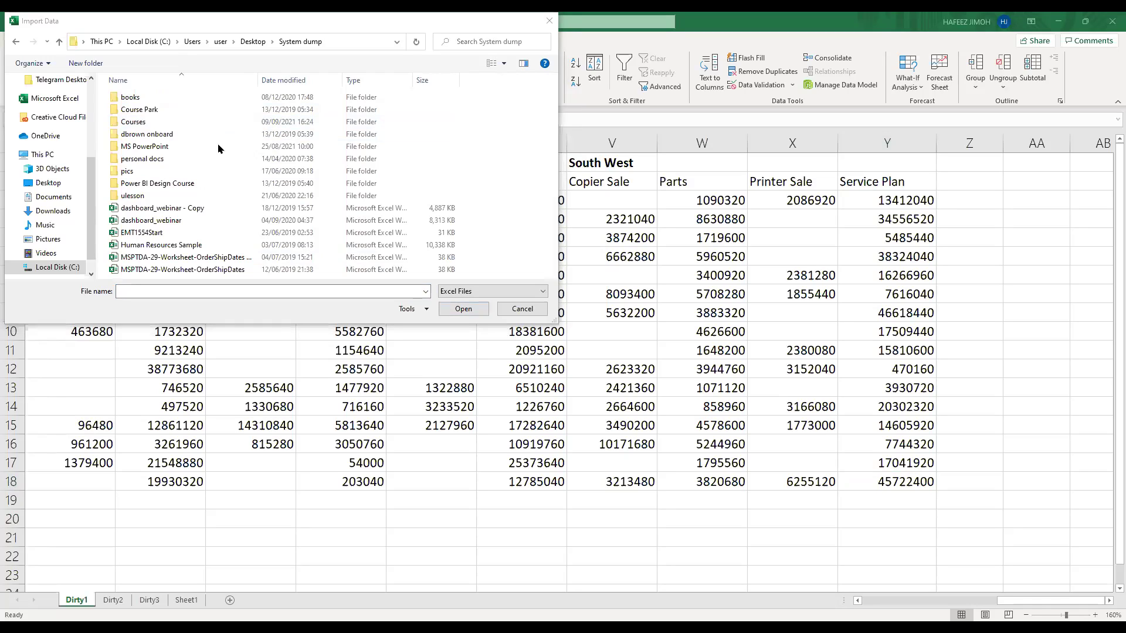
double_click(217, 124)
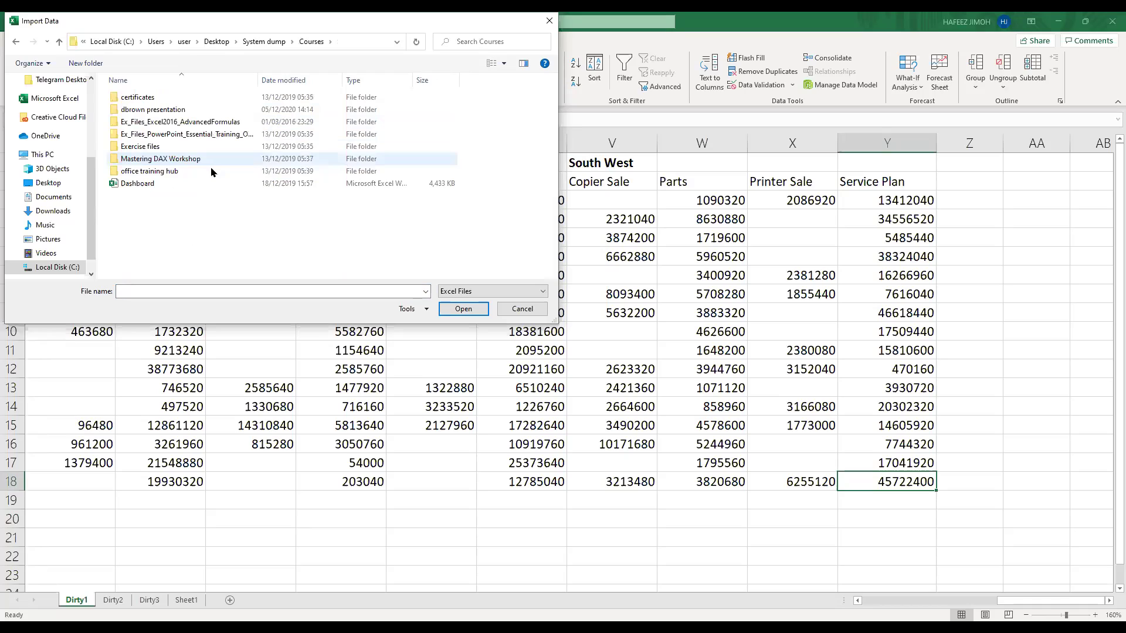
double_click(211, 171)
left_click(213, 135)
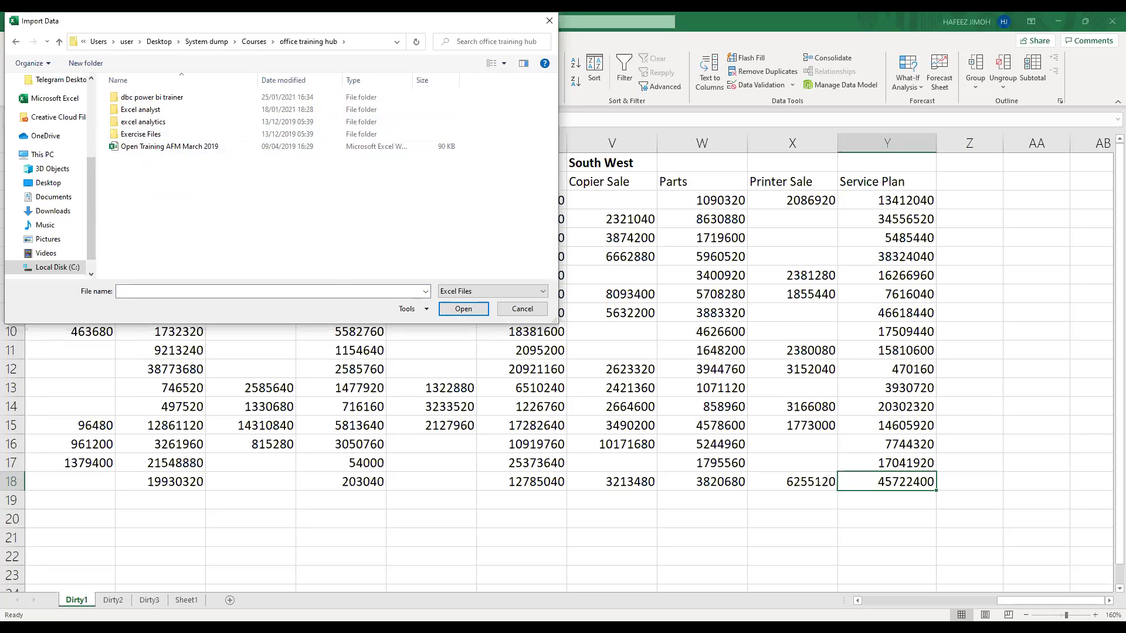
double_click(193, 134)
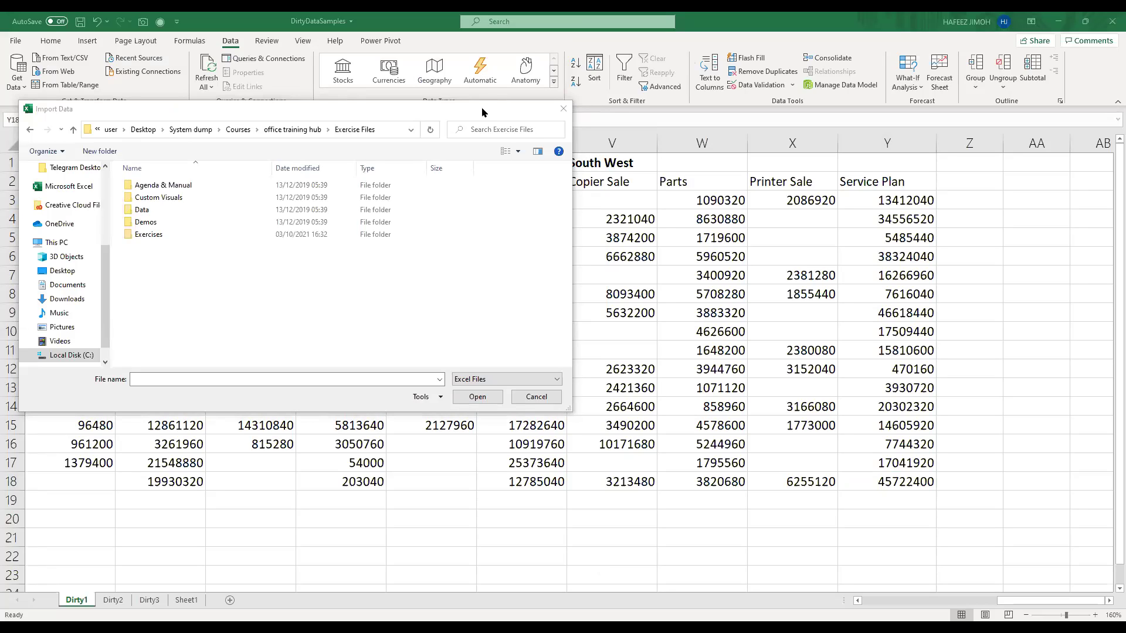
left_click_drag(482, 112, 639, 201)
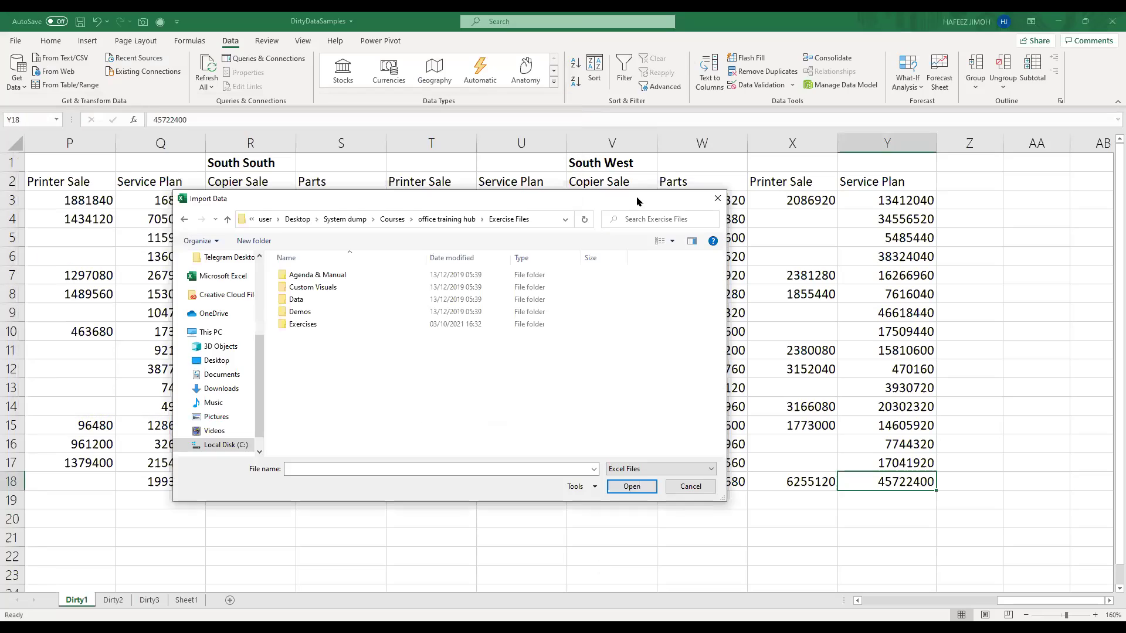
left_click(450, 304)
double_click(450, 301)
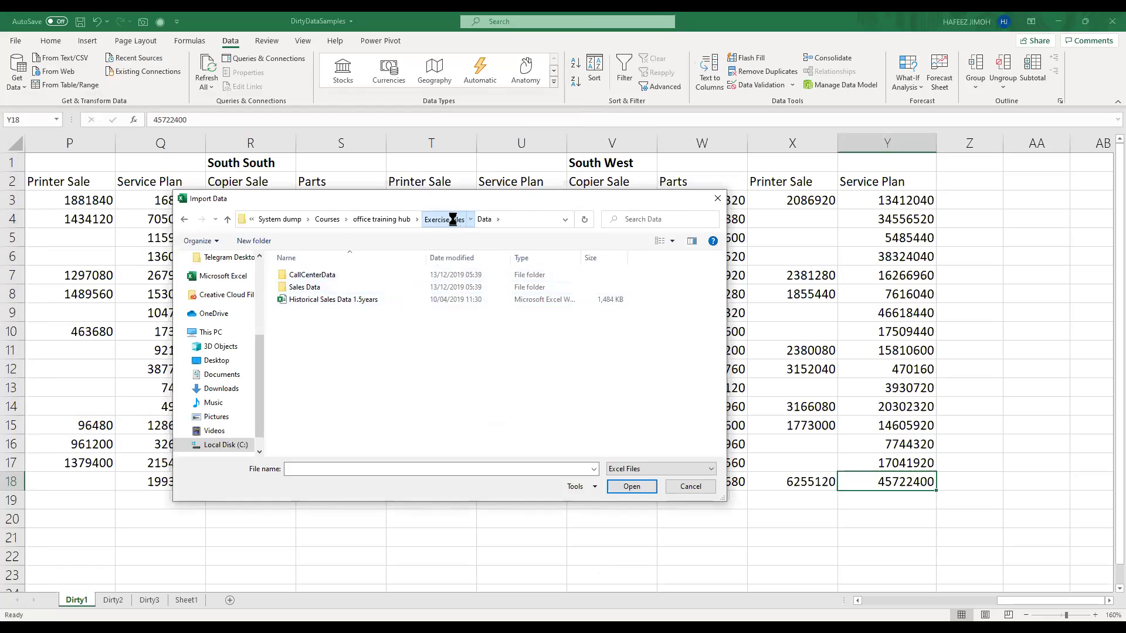
left_click(453, 221)
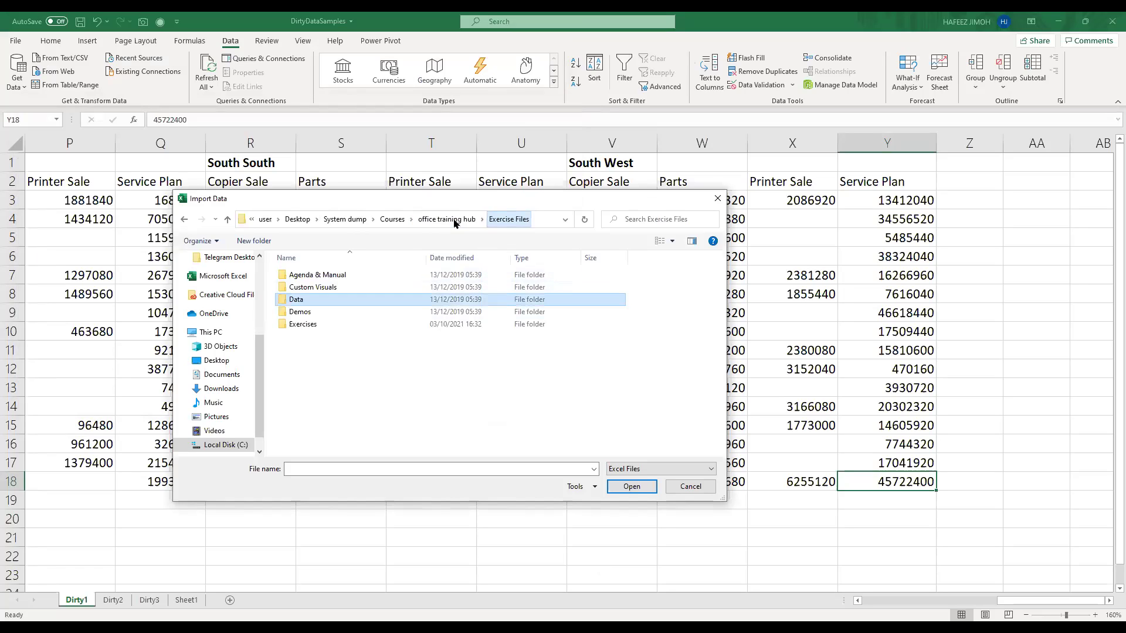
Open the DirtyDataSamples workbook from the Exercises folder as the import source
left_click(439, 323)
double_click(439, 323)
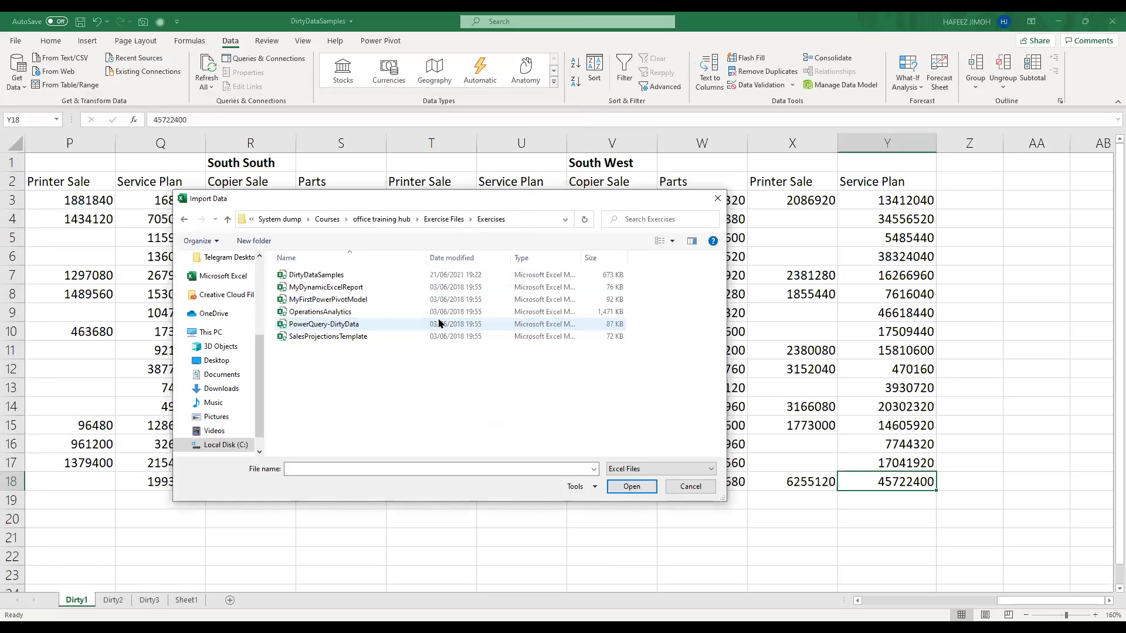
left_click(440, 274)
left_click(625, 489)
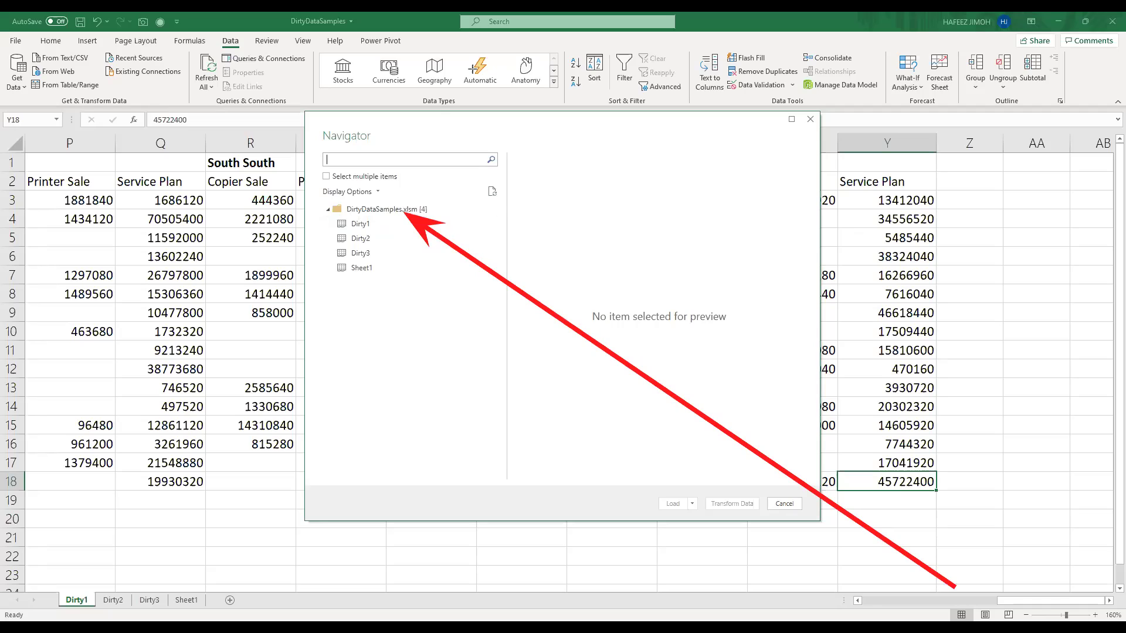
Preview the Dirty1 table in the Navigator and allow multiple items to be selected
mouse_move(49, 600)
left_mouse_down()
mouse_move(255, 561)
mouse_move(271, 615)
left_mouse_up()
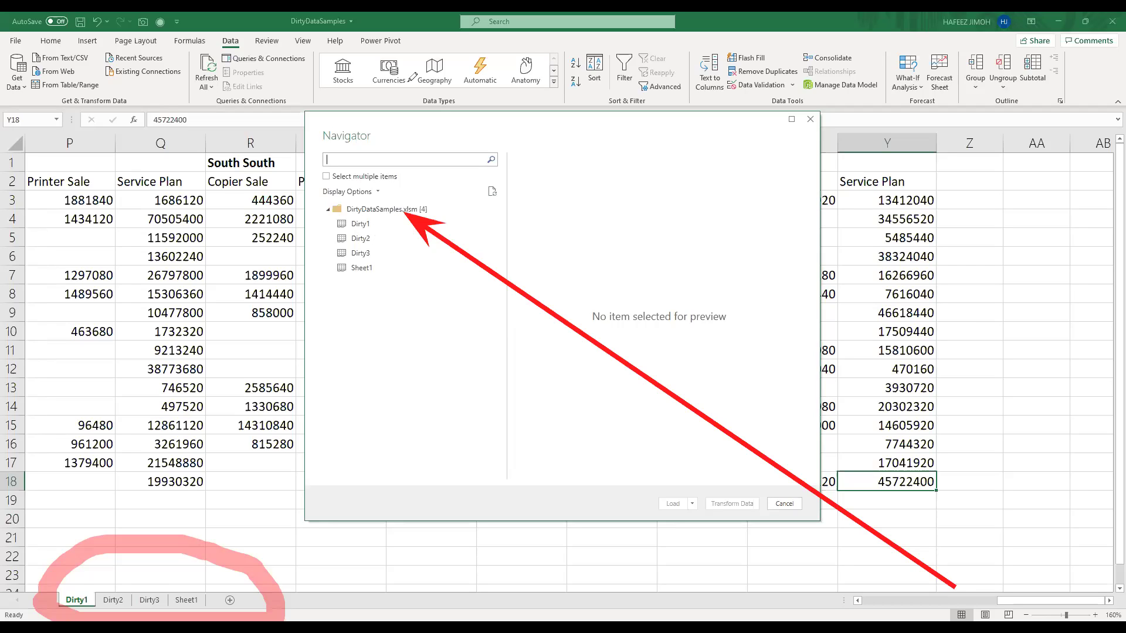
left_click(368, 228)
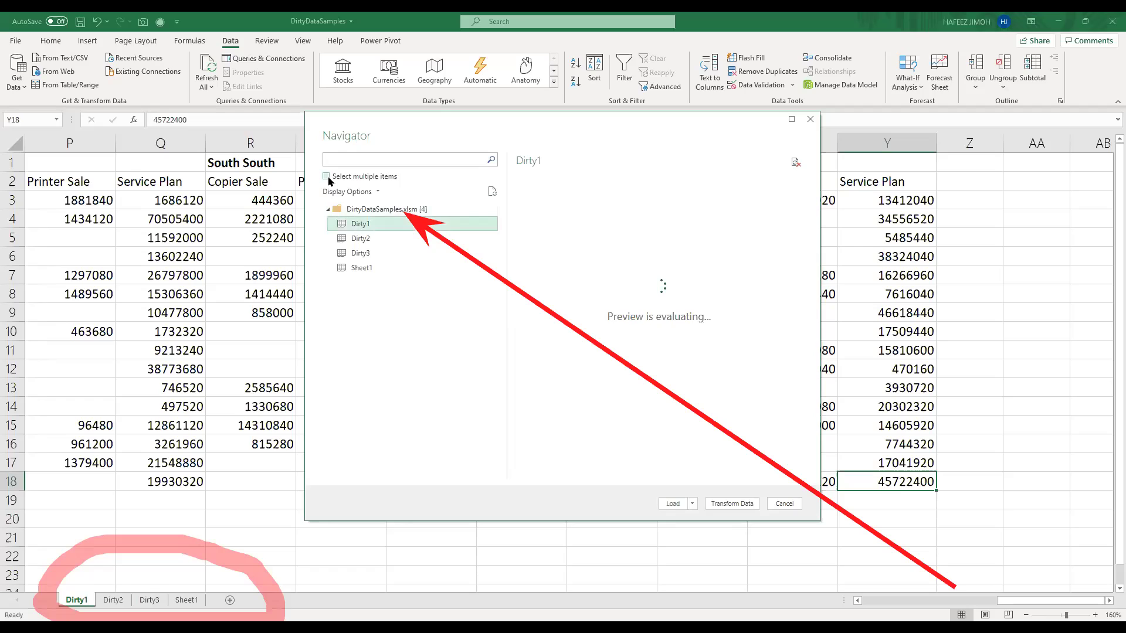
left_click(328, 178)
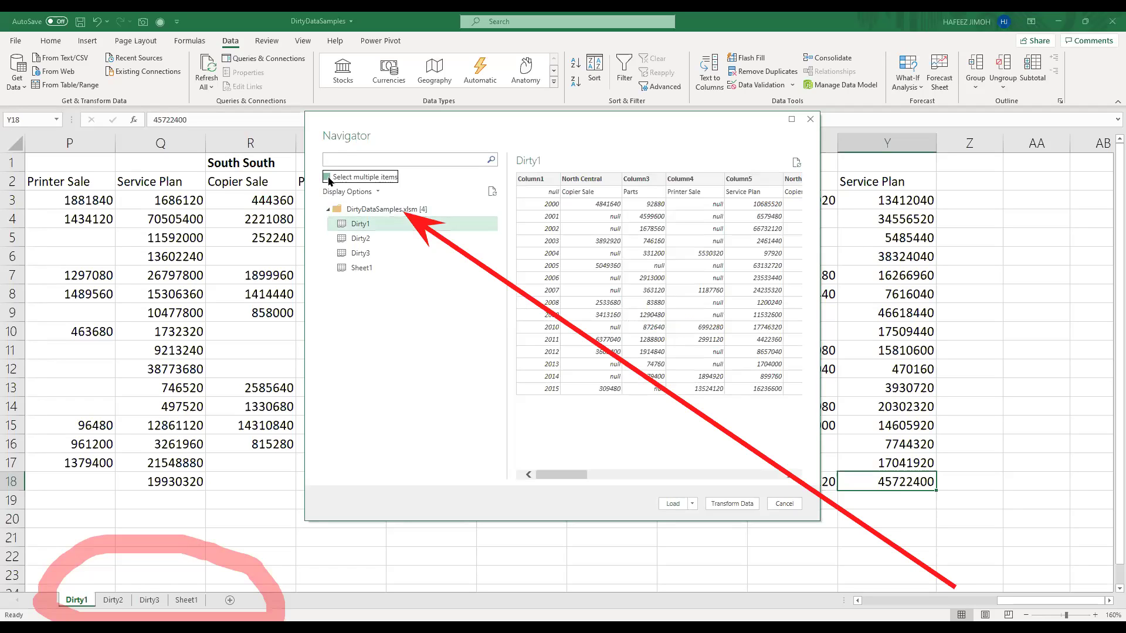
left_click(377, 227)
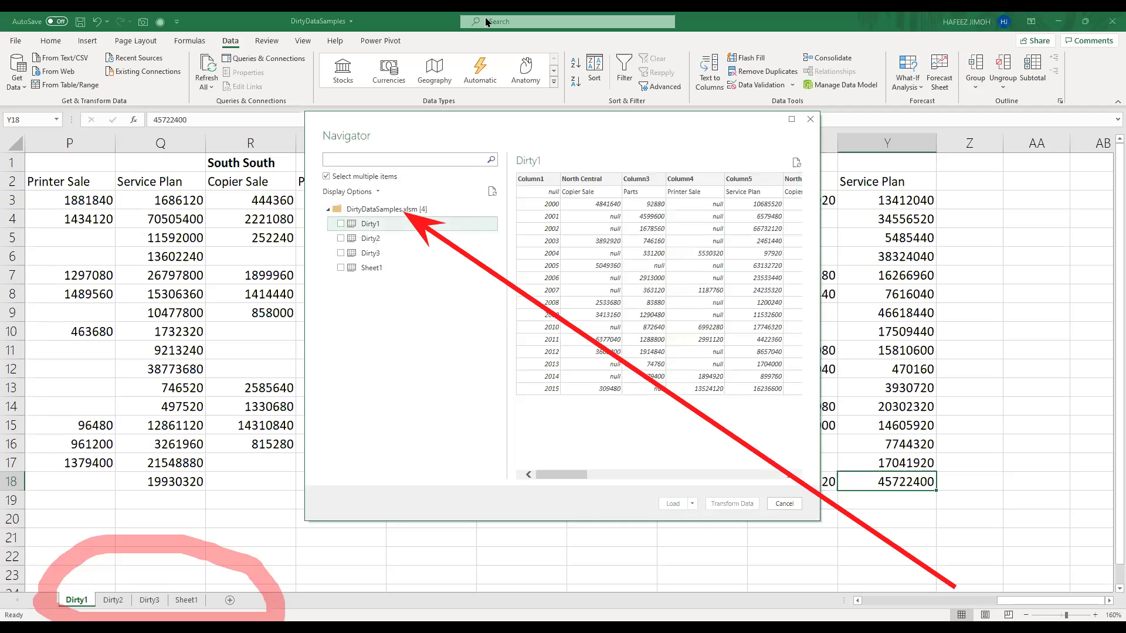
mouse_move(511, 223)
left_mouse_down()
mouse_move(849, 376)
mouse_move(595, 444)
left_mouse_up()
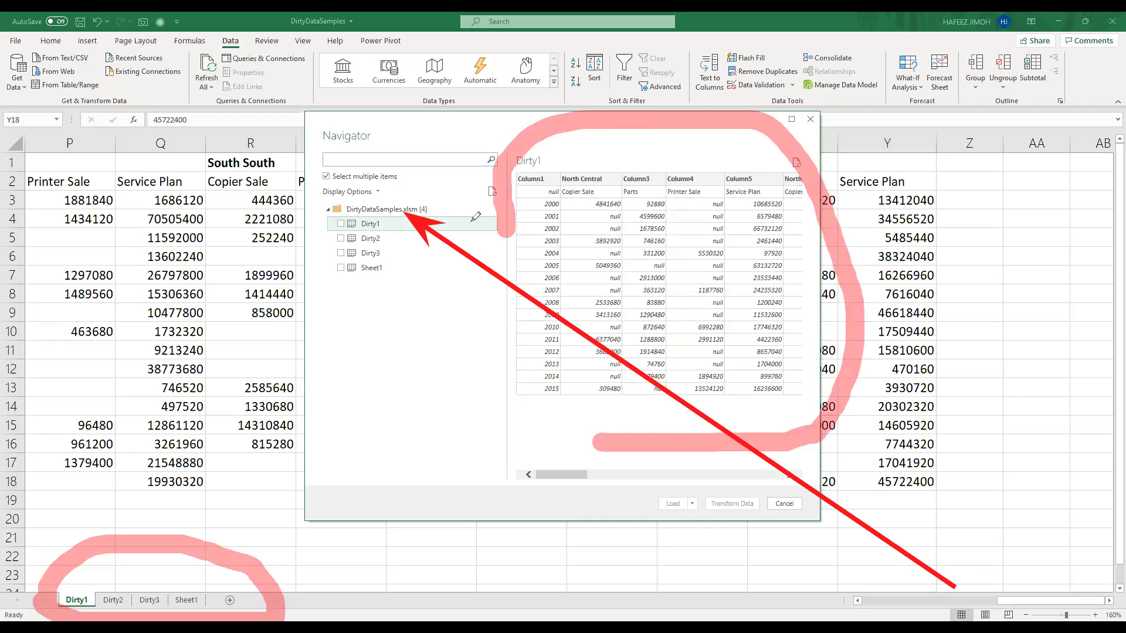
left_click_drag(476, 216, 481, 198)
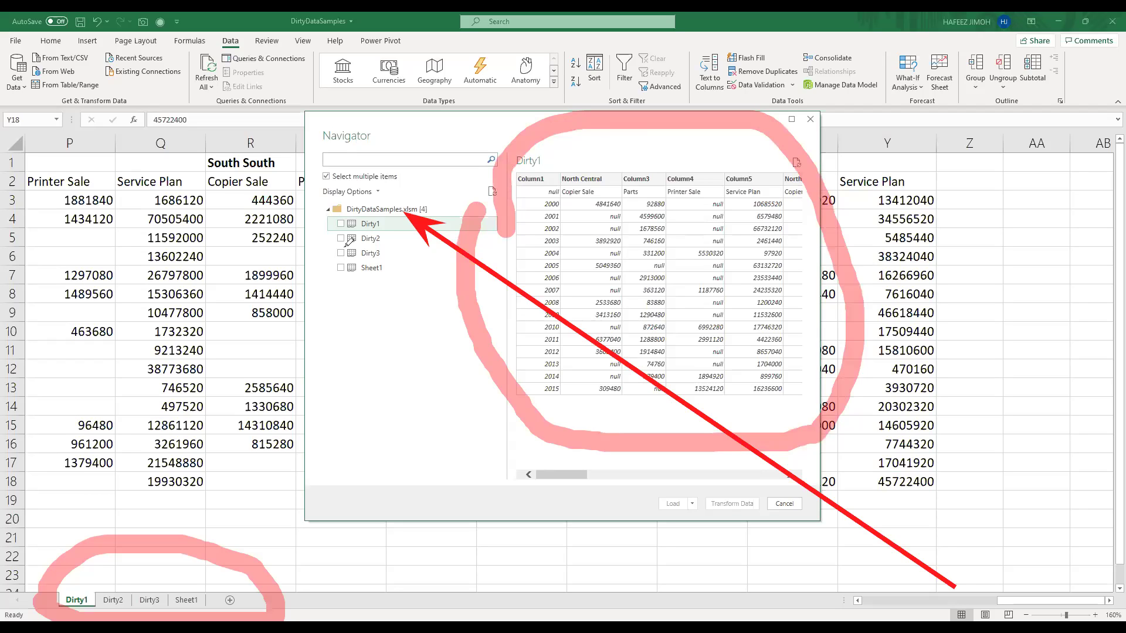
key("e")
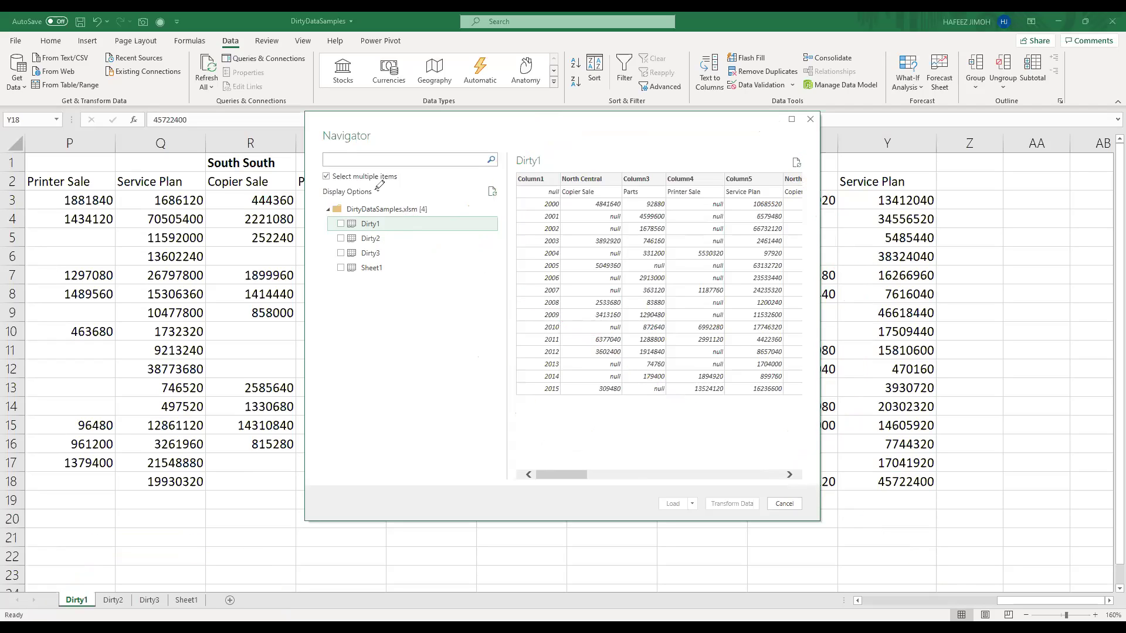
Include the Dirty1, Dirty2 and Dirty3 sheets in the import and send them to Power Query for transformation
left_click(385, 242)
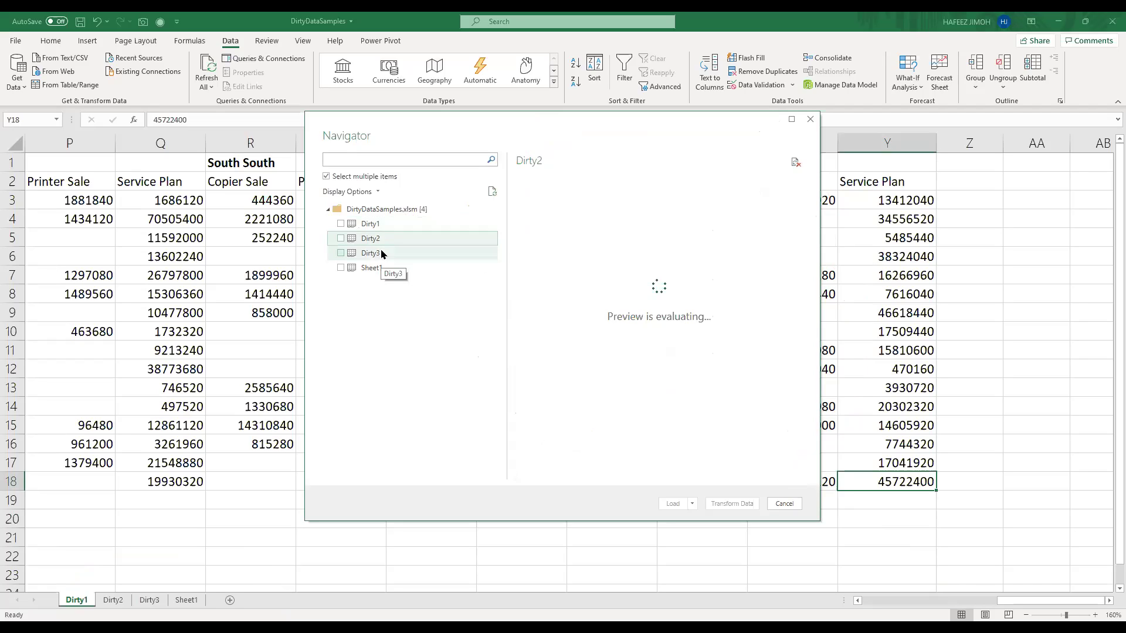
left_click(381, 253)
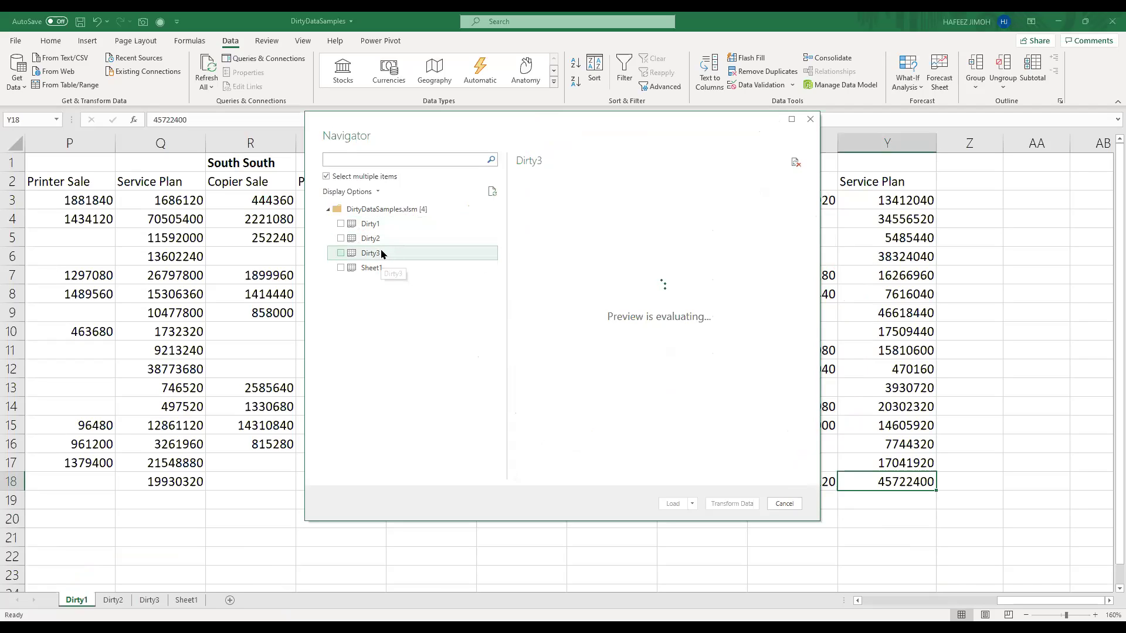
left_click(343, 224)
left_click(348, 238)
left_click(346, 256)
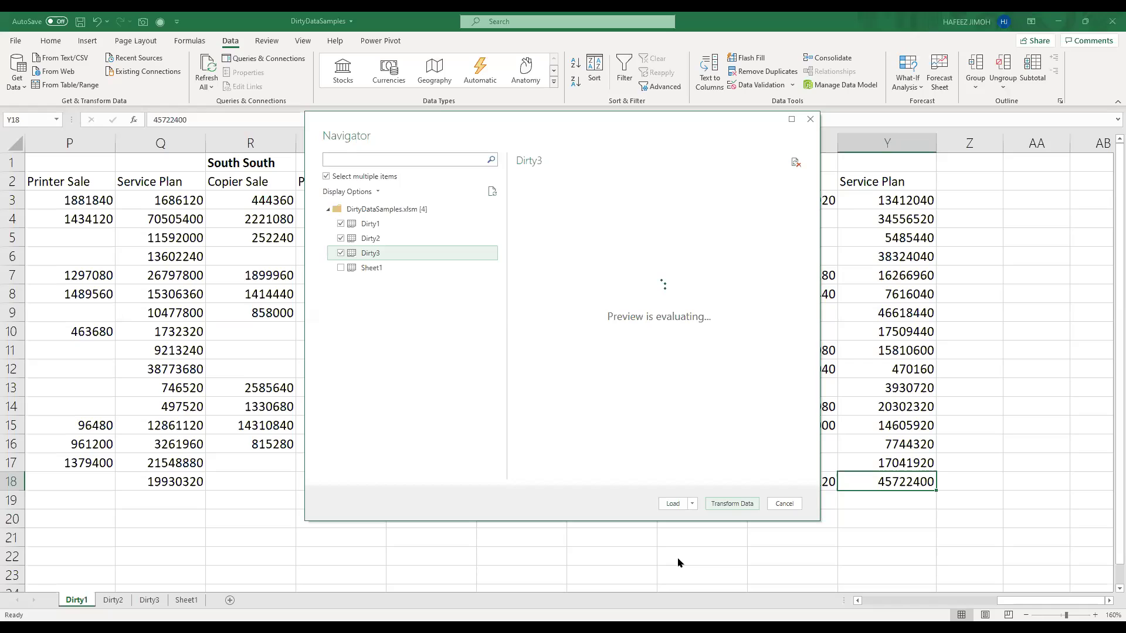
key("Escape")
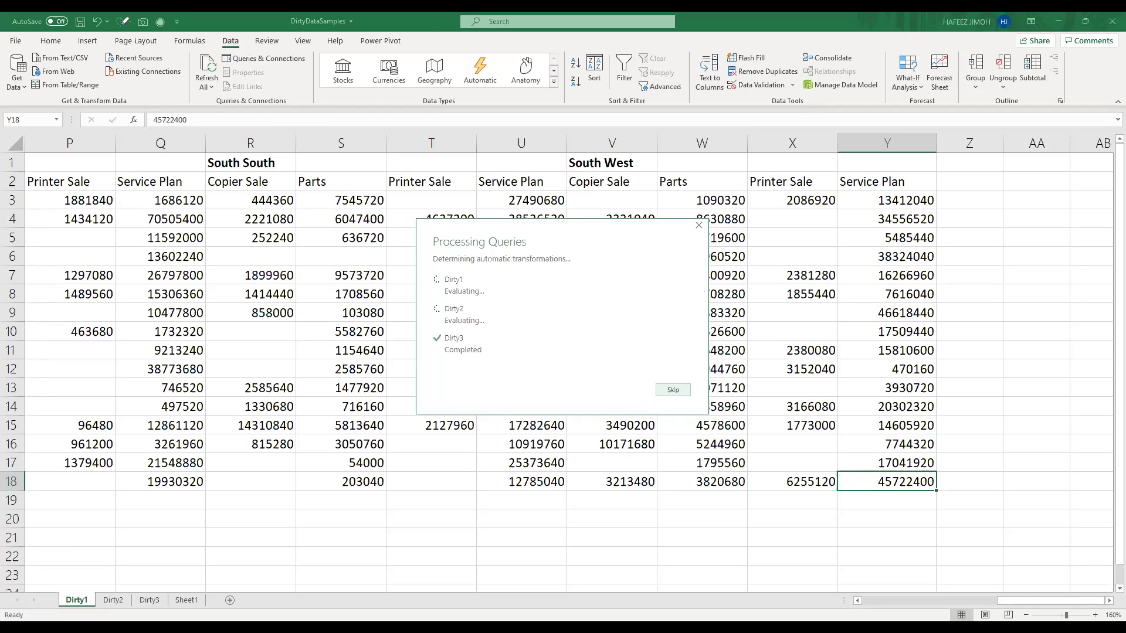
Close the Power Query Editor and discard the Dirty1, Dirty2 and Dirty3 queries
left_click_drag(9, 34, 431, 39)
mouse_move(378, 120)
left_mouse_down()
mouse_move(40, 111)
mouse_move(148, 97)
mouse_move(71, 98)
mouse_move(91, 98)
left_mouse_up()
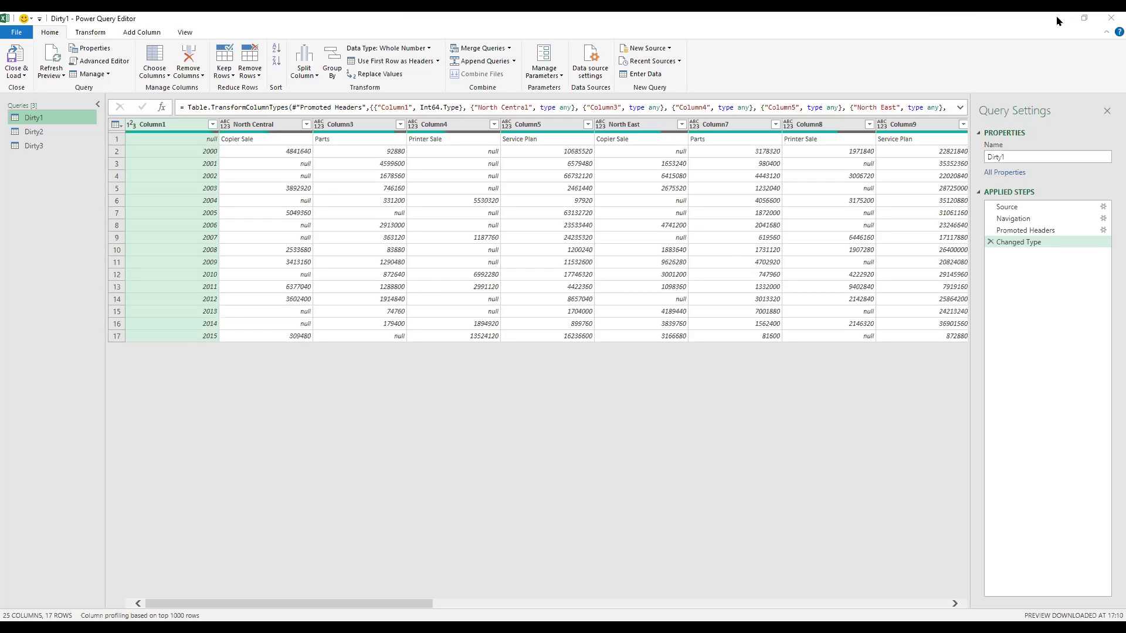
left_click(1108, 21)
left_click(619, 338)
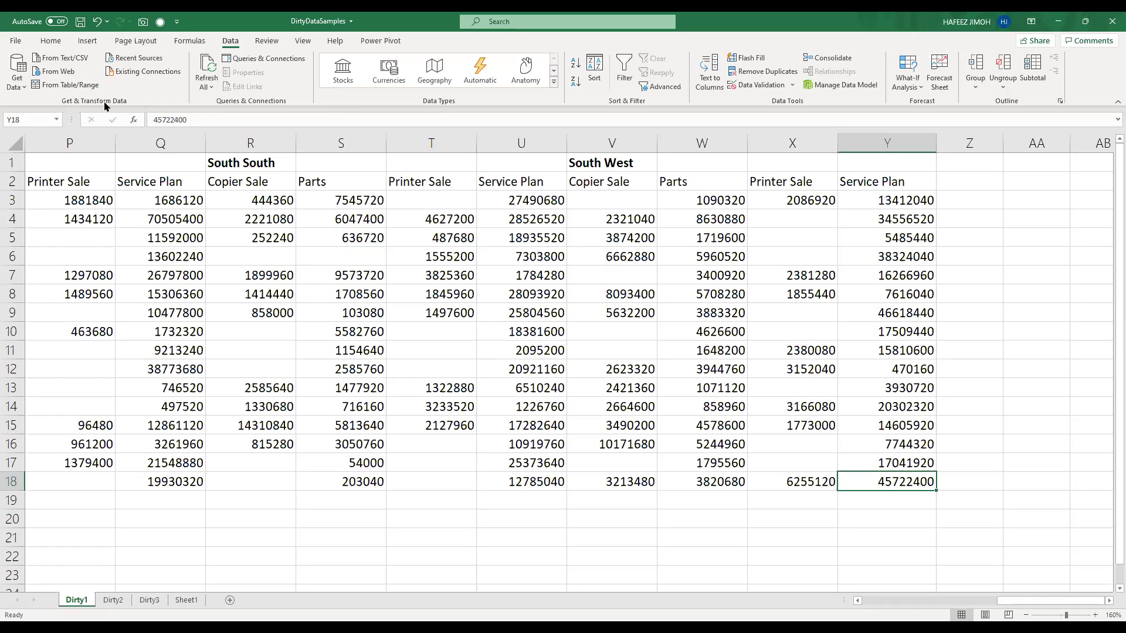
Review the Get Data options for files, online services, other sources and combining queries
left_click(18, 93)
mouse_move(30, 106)
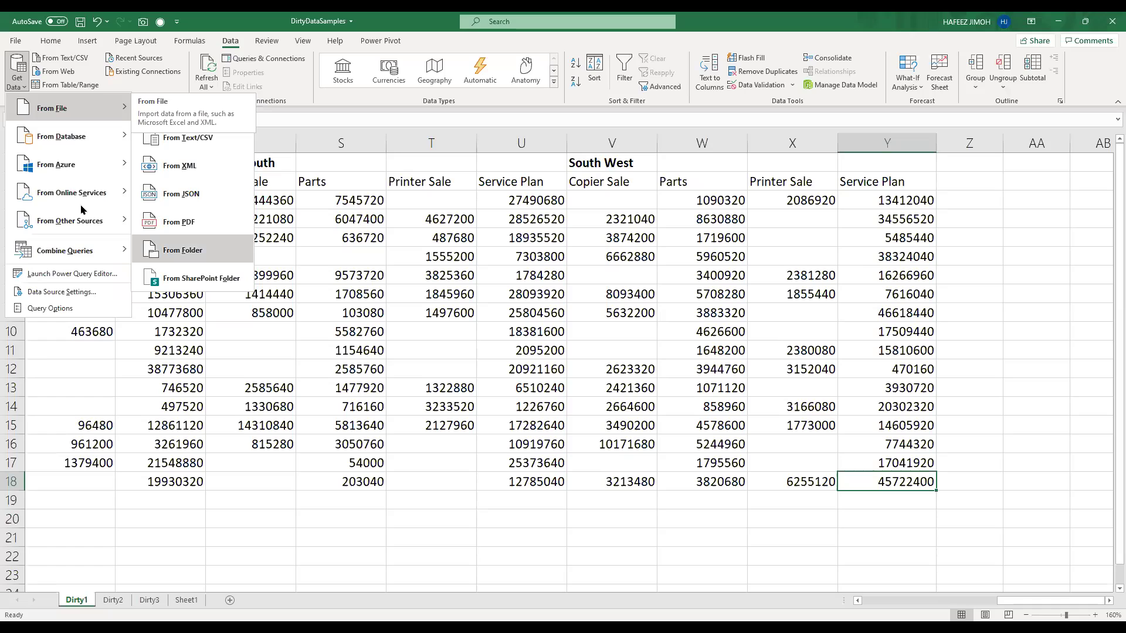
mouse_move(81, 209)
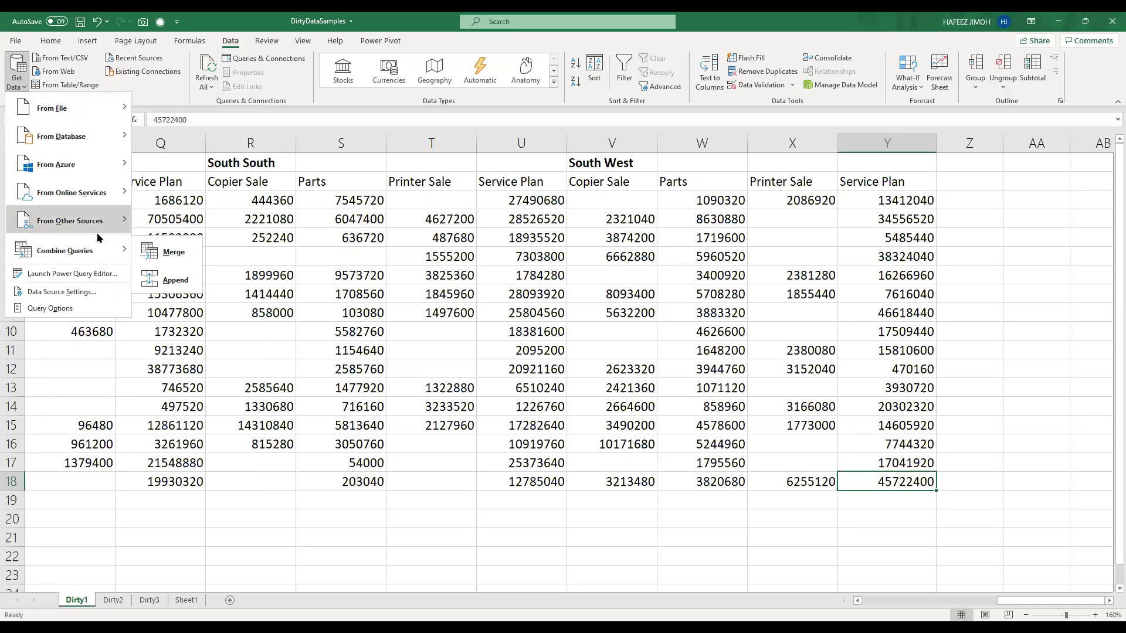
mouse_move(97, 236)
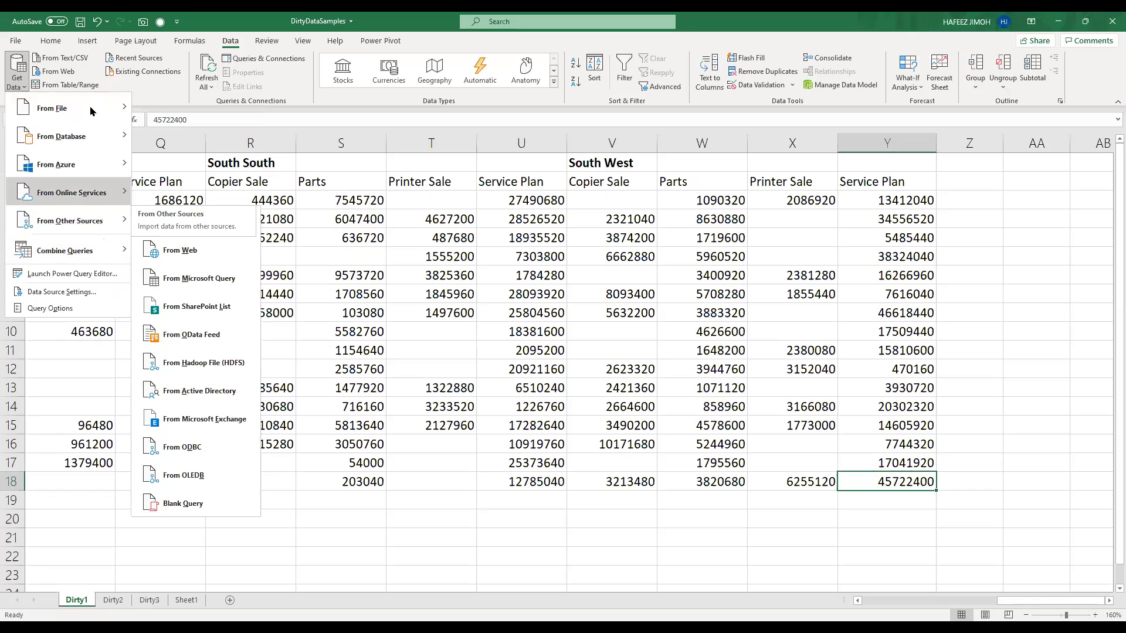
mouse_move(91, 112)
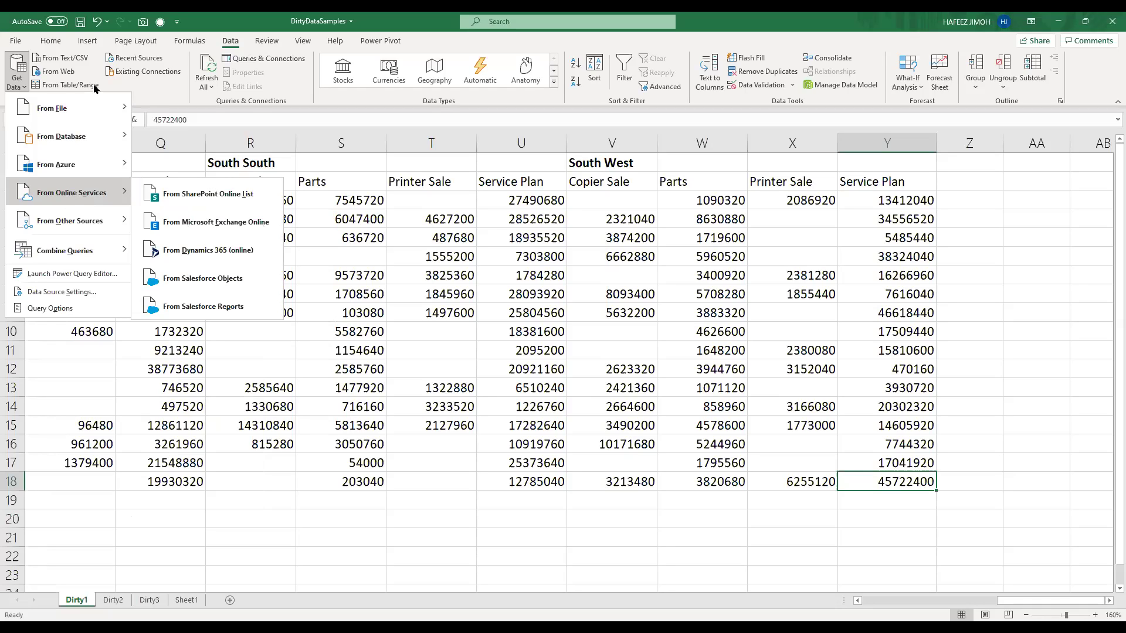
key("f")
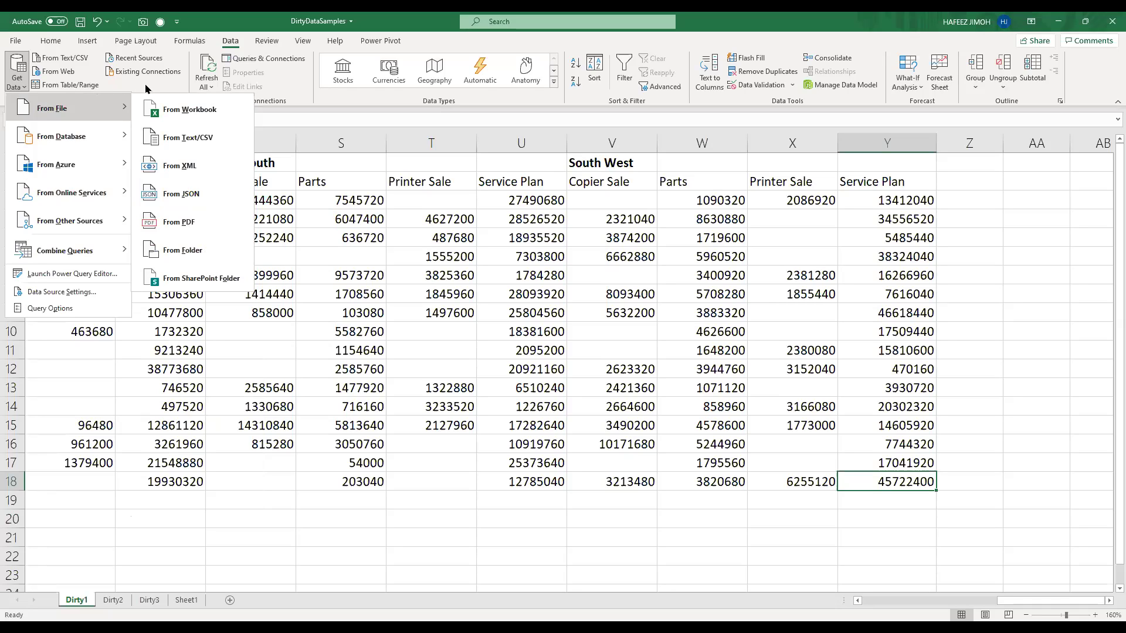
left_click(111, 93)
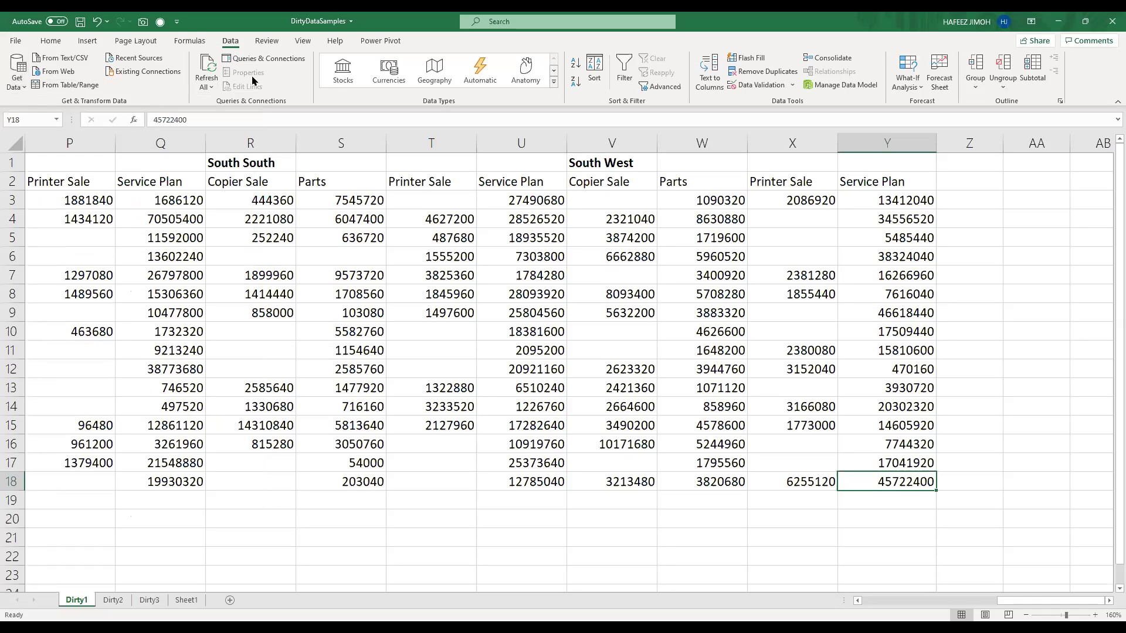
Circle the Get & Transform Data commands with the red annotation pen and clear the markings
mouse_move(36, 73)
left_mouse_down()
mouse_move(58, 107)
mouse_move(37, 106)
mouse_move(27, 77)
left_mouse_up()
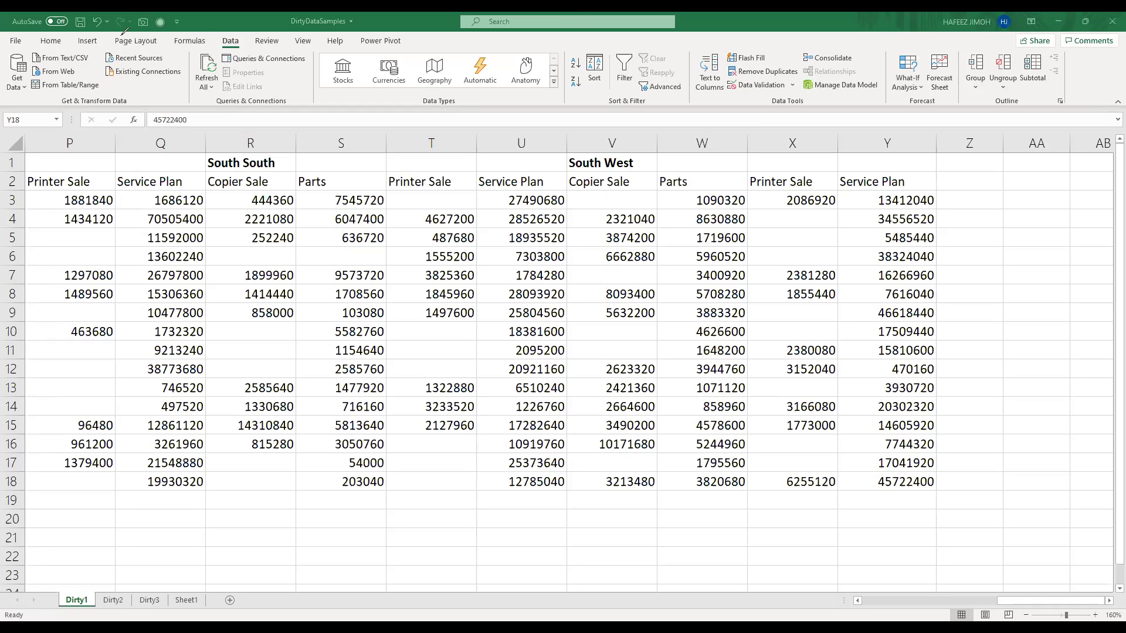
left_click_drag(18, 46, 164, 120)
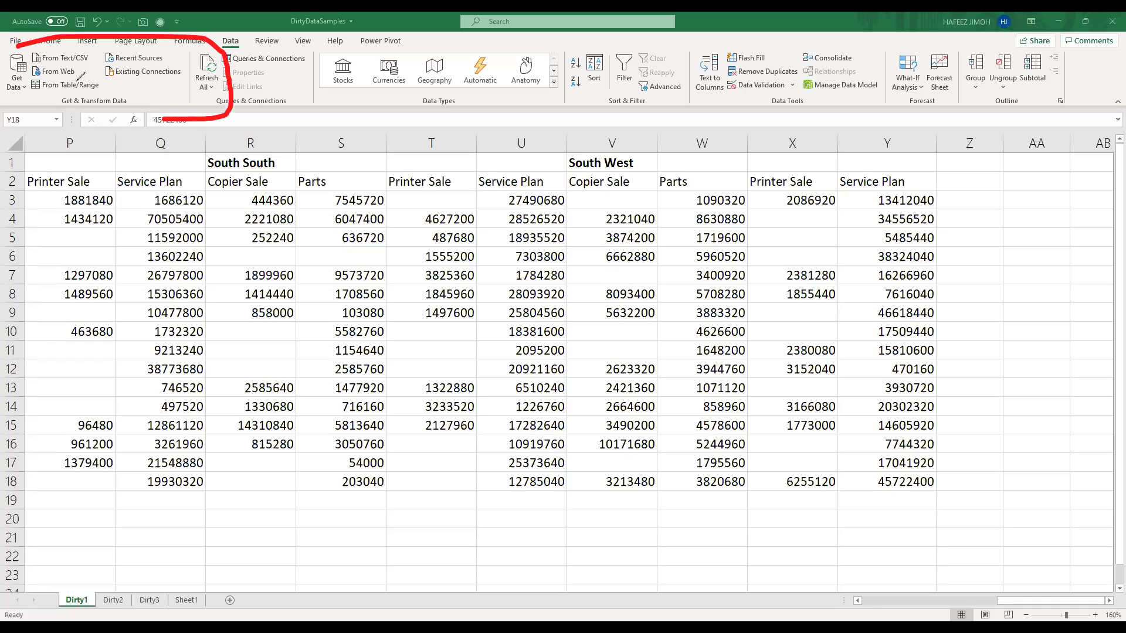
mouse_move(77, 65)
left_mouse_down()
mouse_move(99, 94)
mouse_move(104, 60)
mouse_move(84, 61)
left_mouse_up()
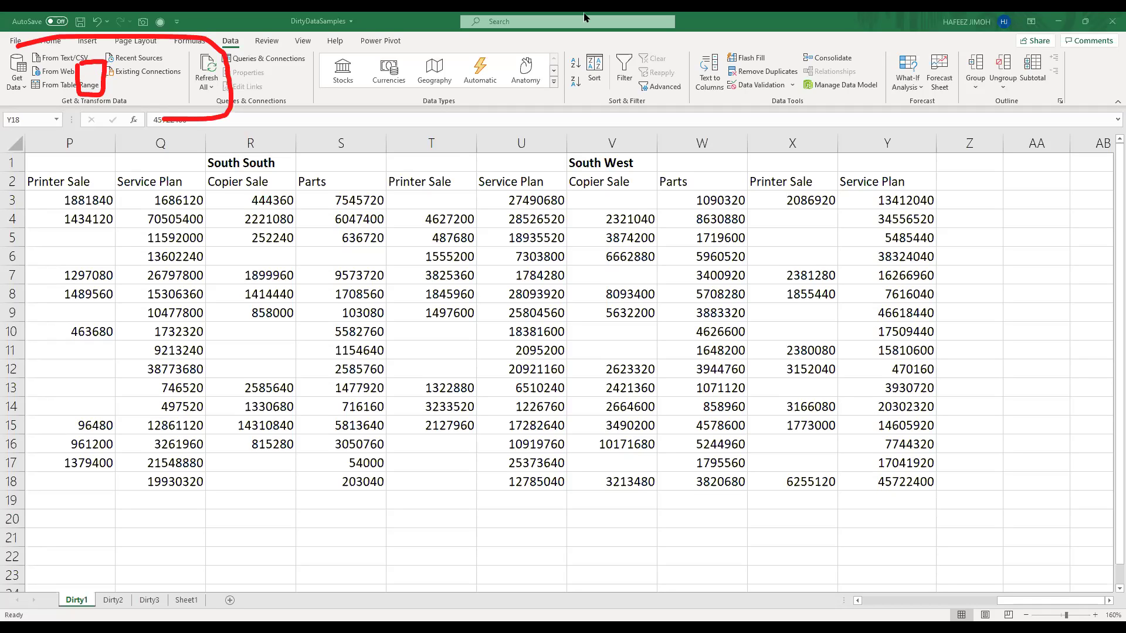
key("Escape")
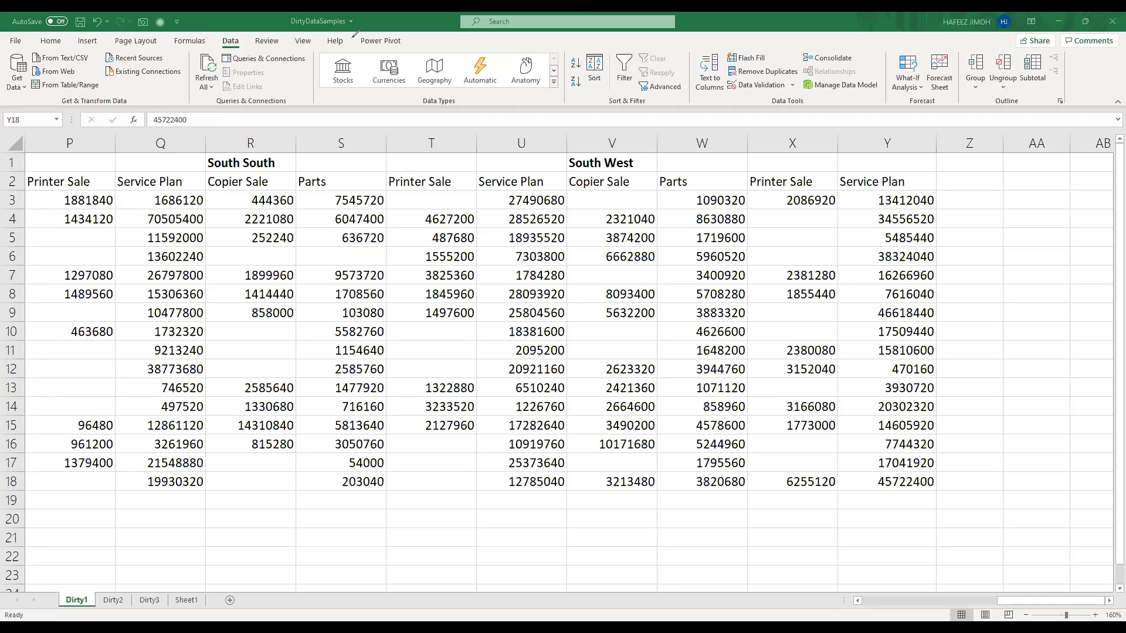
Review the file sources that Get Data offers for importing, and return to the Dirty1 sheet
left_click(23, 87)
mouse_move(24, 103)
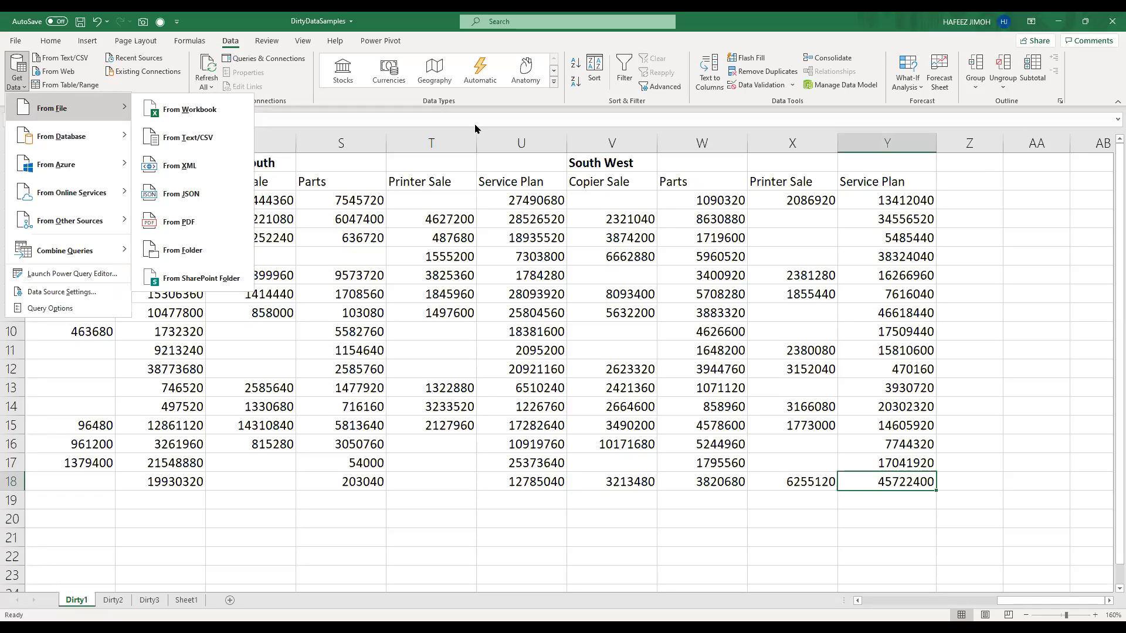
left_click(983, 168)
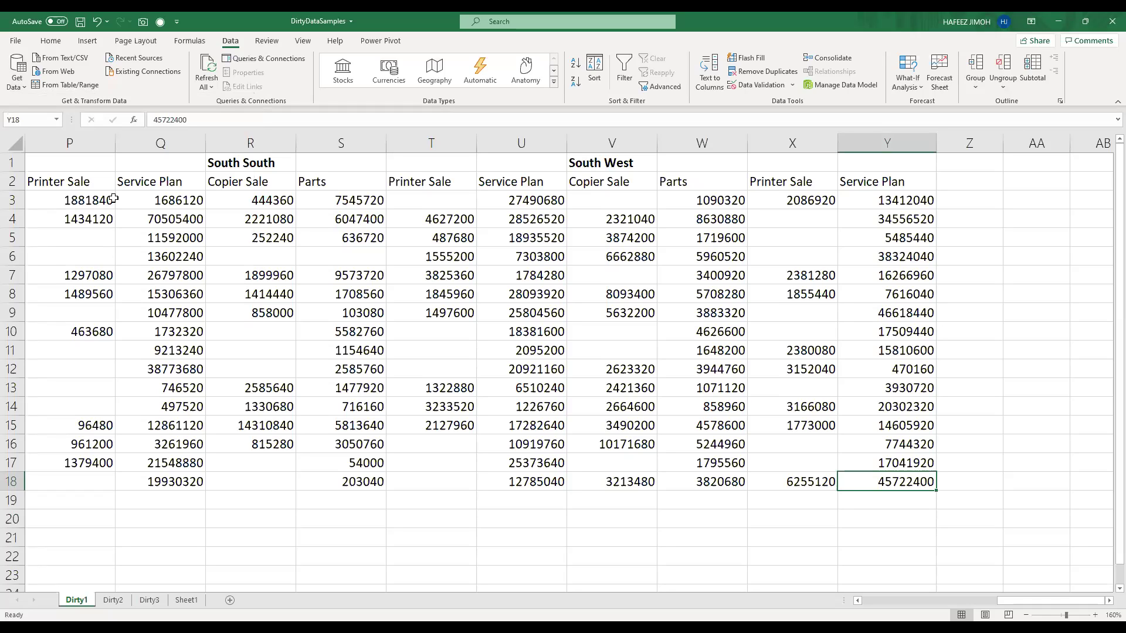
left_click(139, 252)
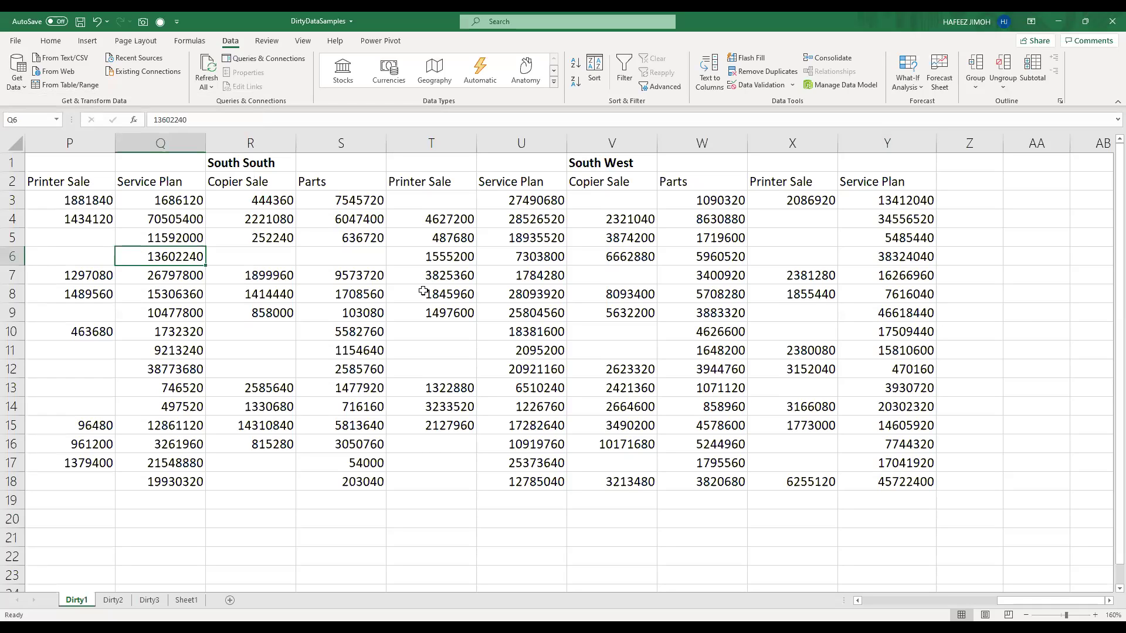
Compare the Dirty1 table with the Region through Day Category columns in the Historical Sales Data 1.5years workbook, and return to DirtyDataSamples
key("alt+Tab")
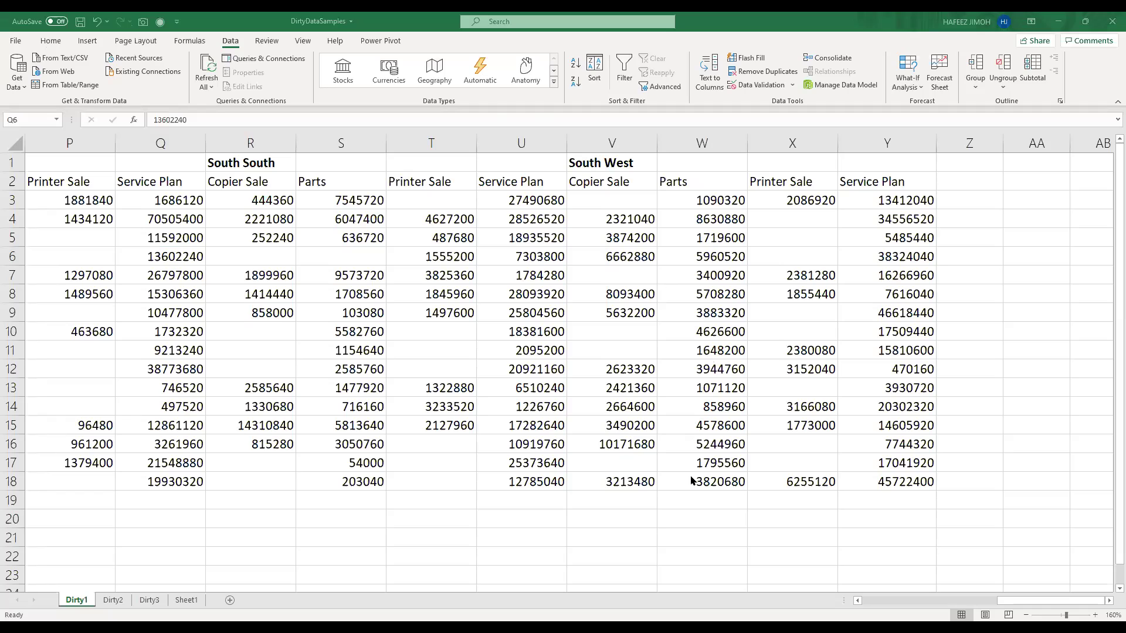
left_click_drag(689, 474, 5, 124)
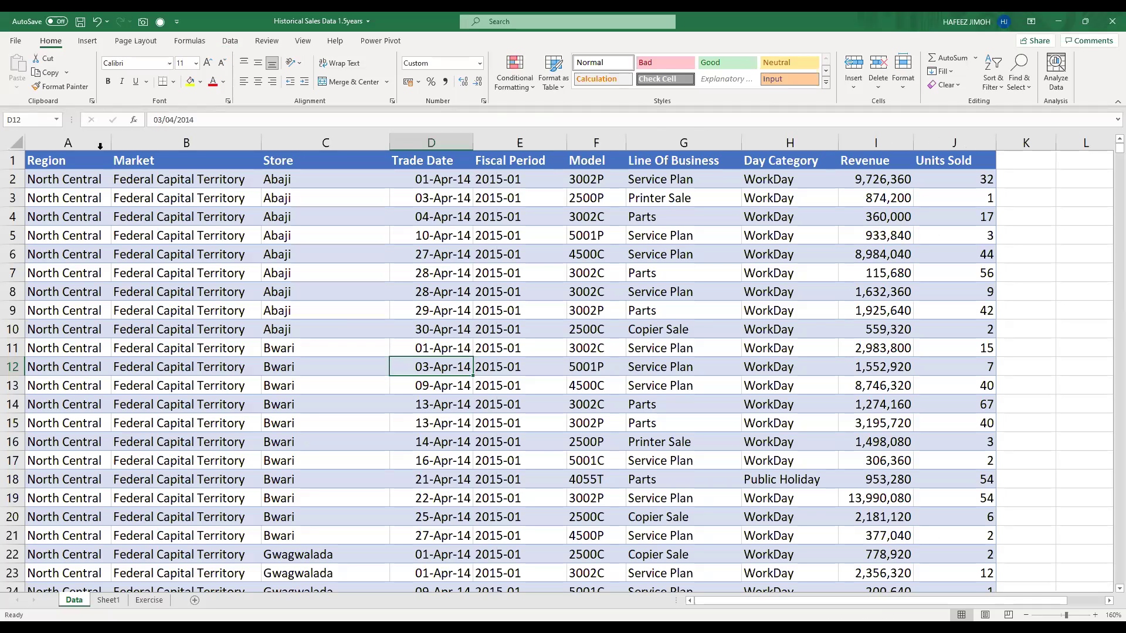
left_click_drag(101, 146, 789, 144)
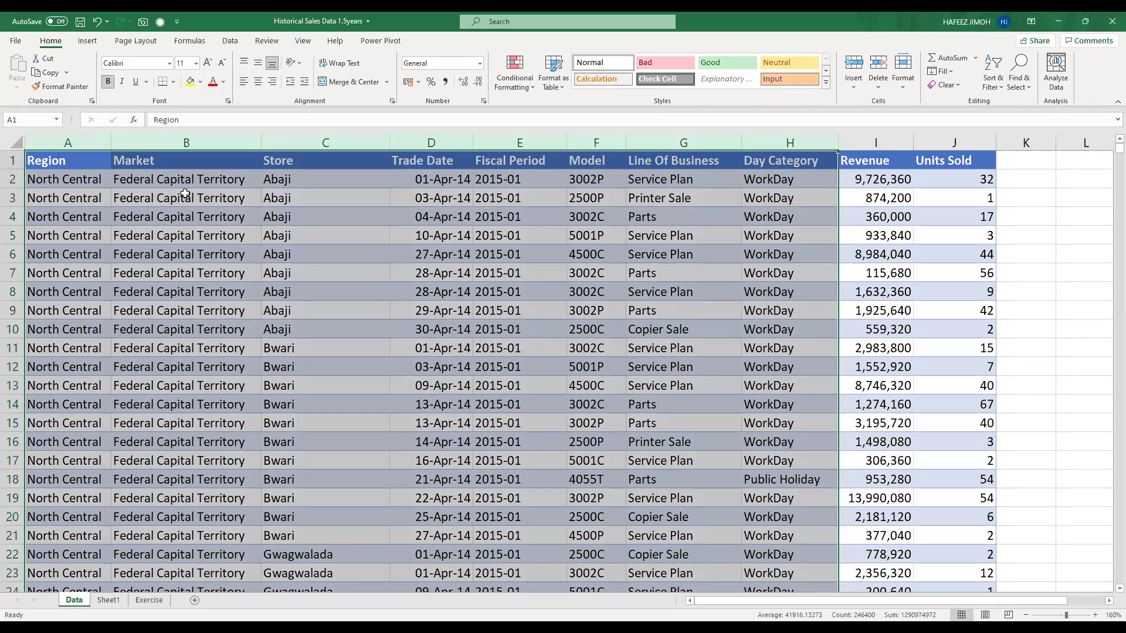
key("alt+Tab")
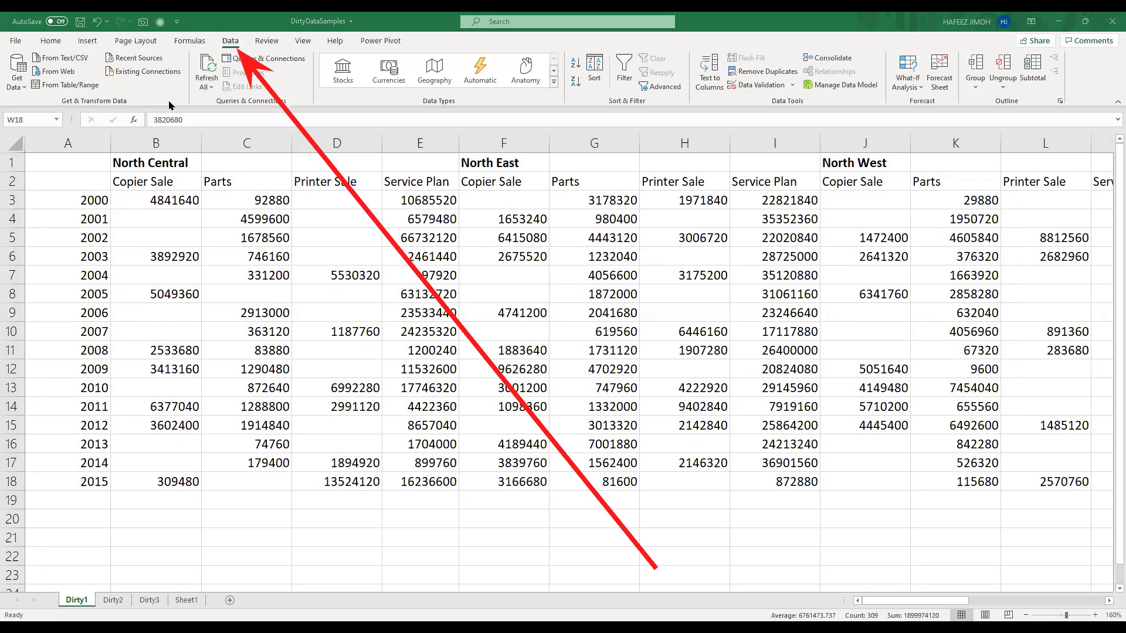
key("alt+a")
key("p")
key("n")
key("f")
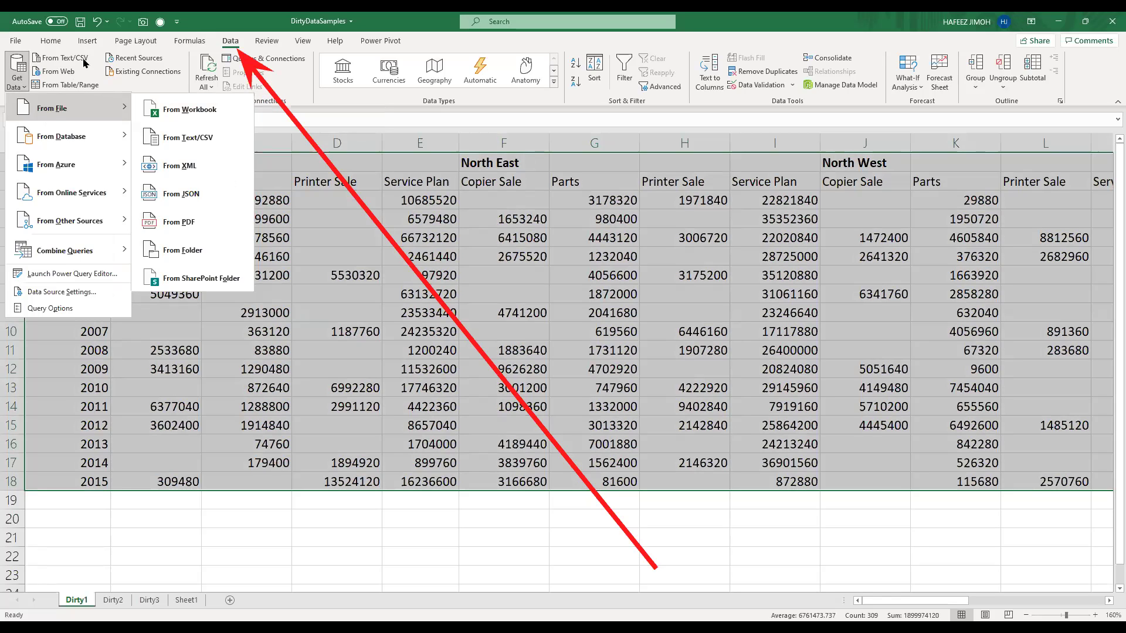
left_click(165, 114)
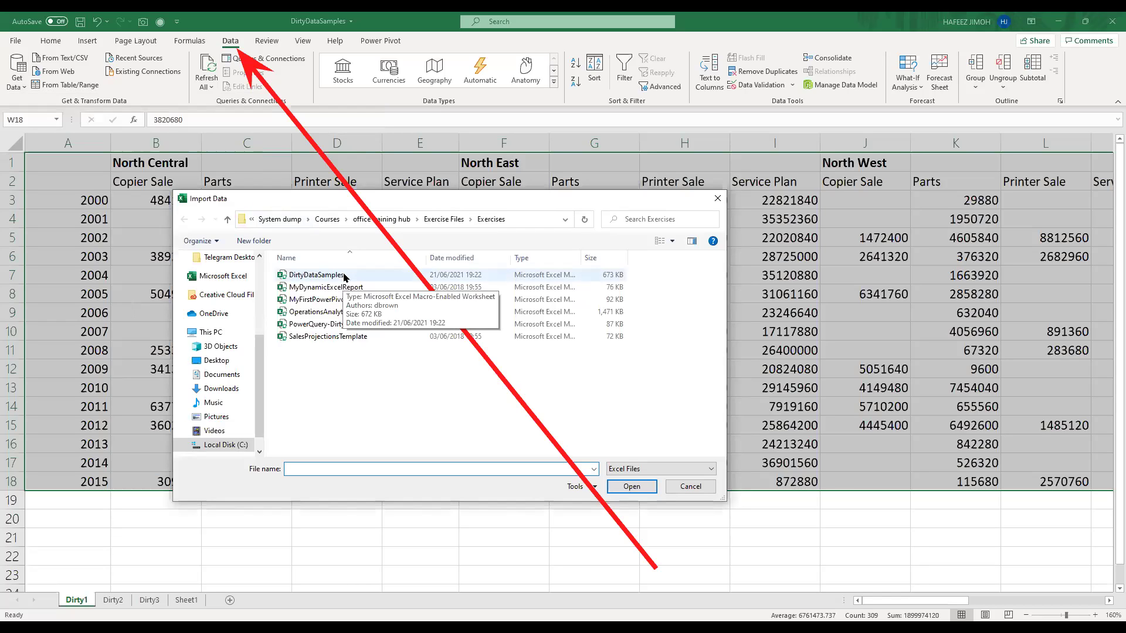
left_click(632, 487)
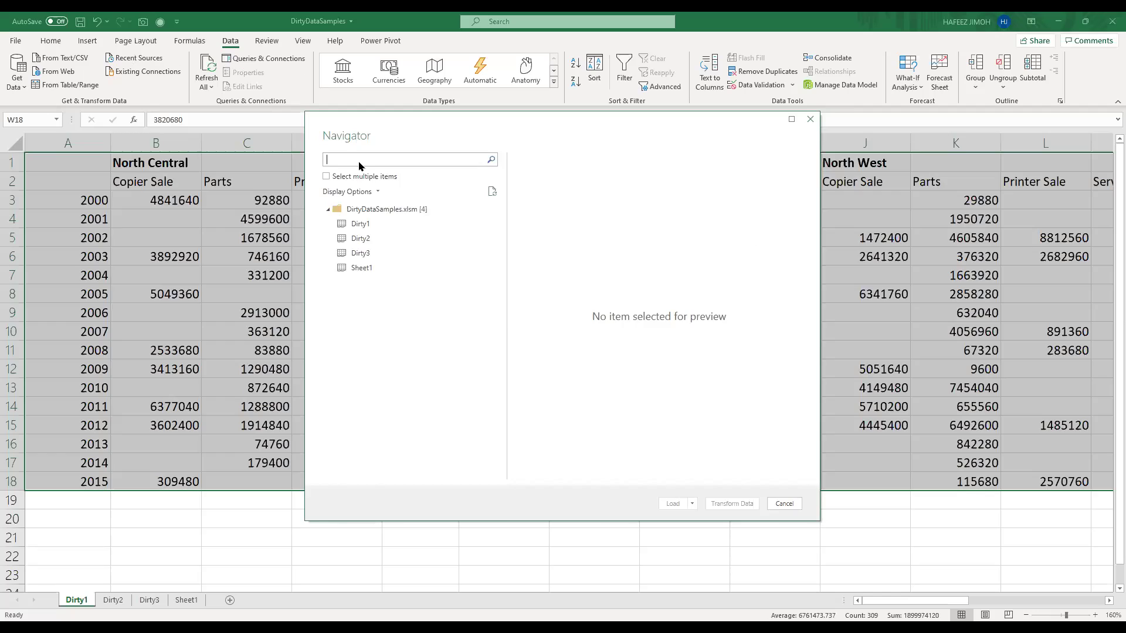
left_click(810, 120)
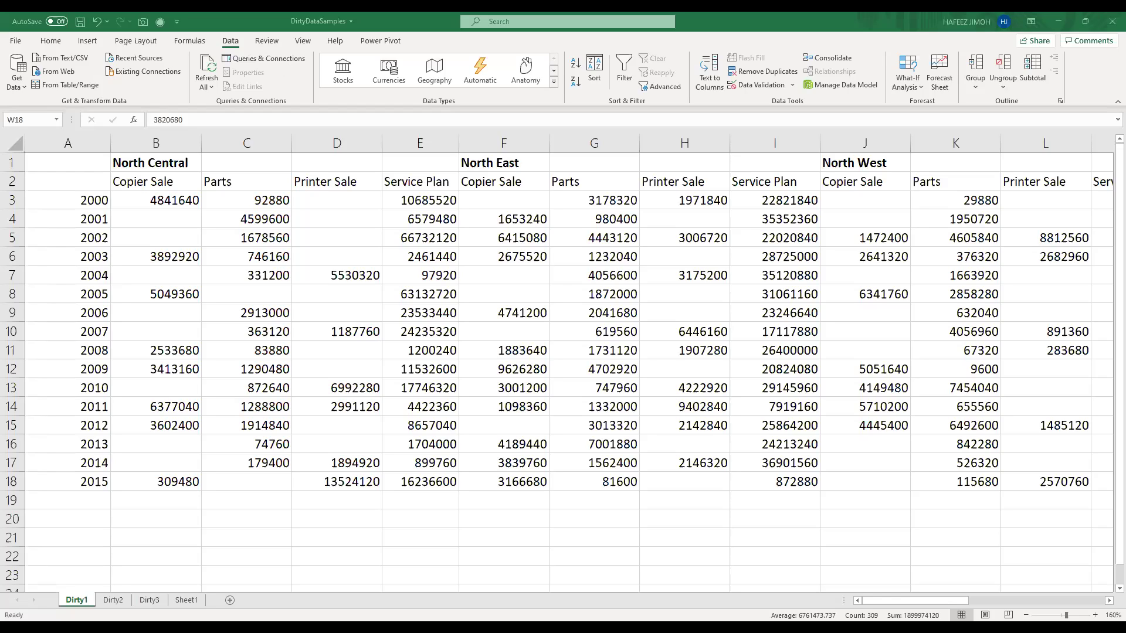
Highlight the whole Dirty1 data range A1:Y18 on the worksheet to examine its layout
left_click(155, 238)
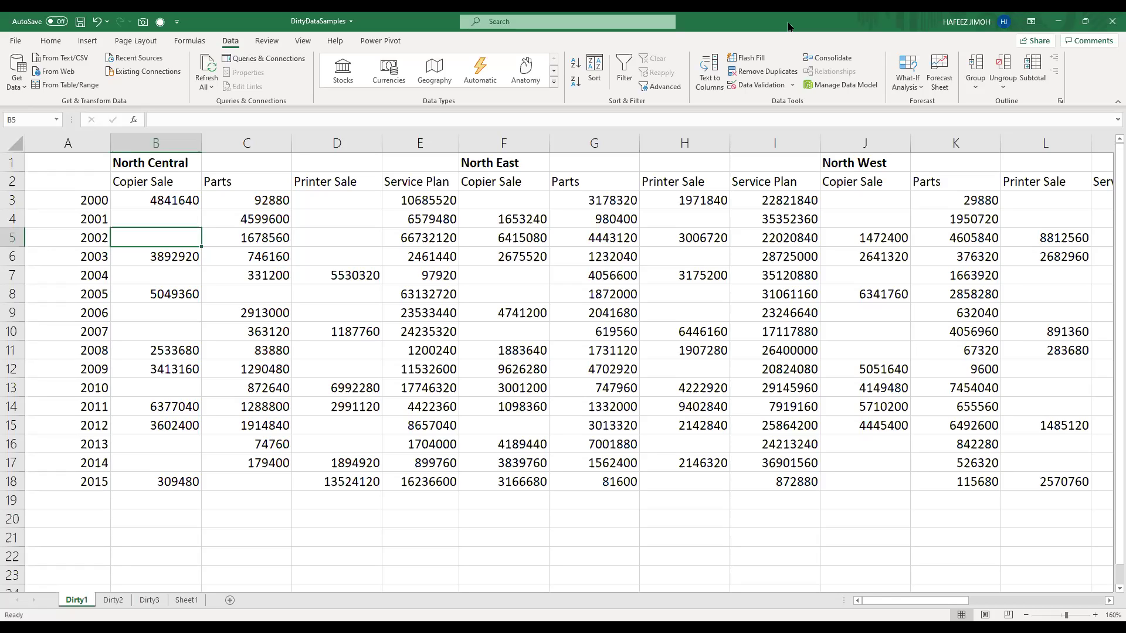
left_click_drag(40, 166, 65, 198)
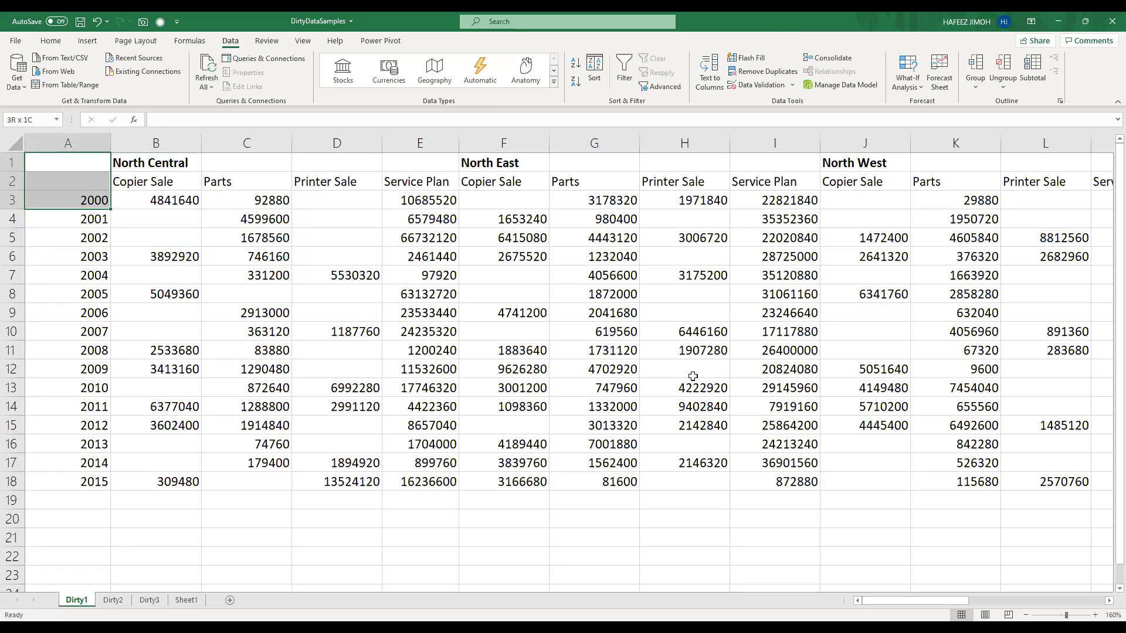
left_click_drag(692, 376, 1091, 481)
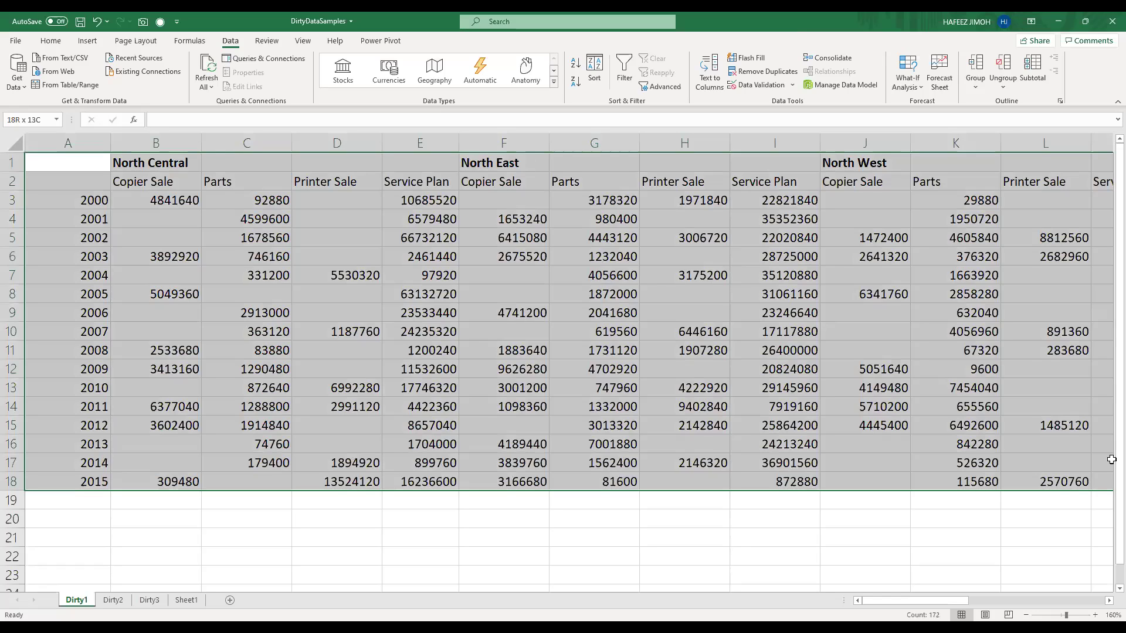
key("ctrl+shift+Right")
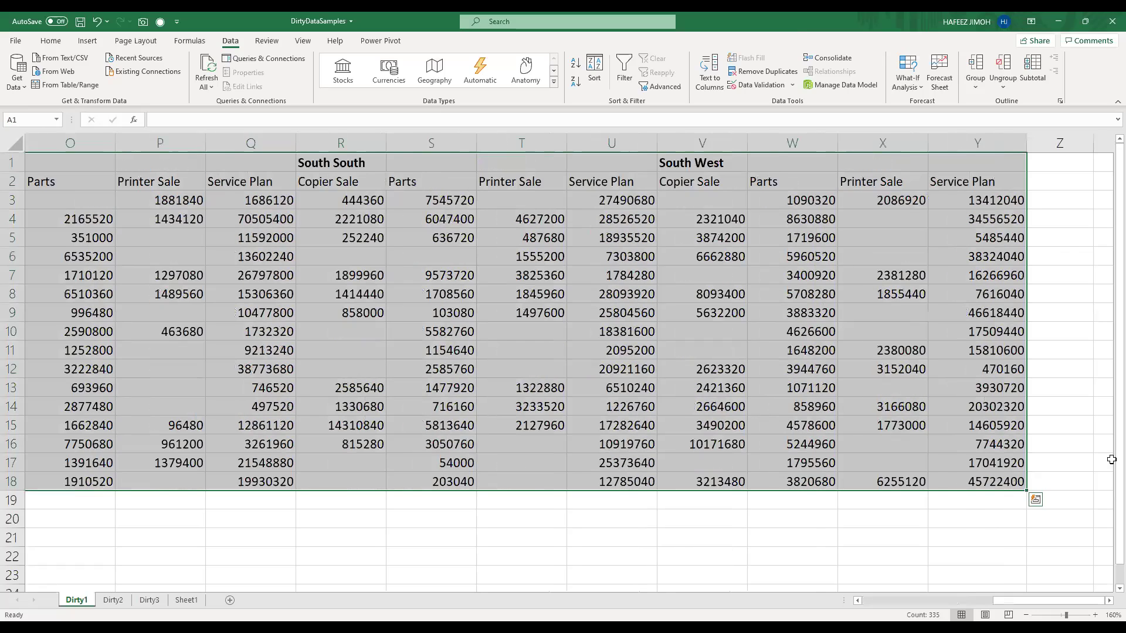
left_click(999, 597)
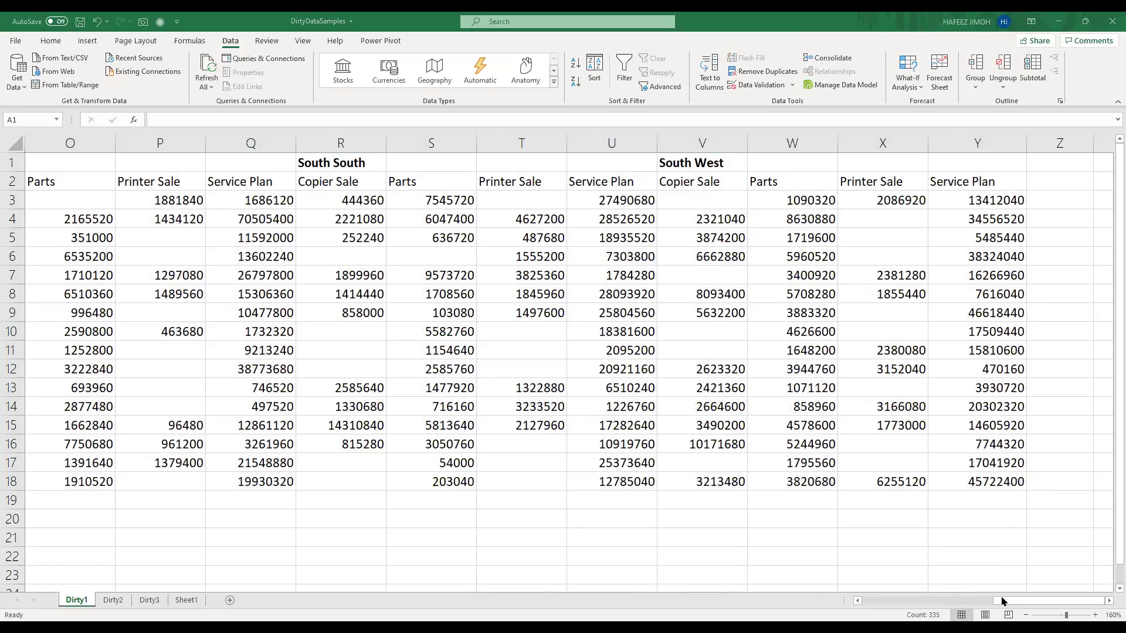
Import only the Dirty1 sheet from the DirtyDataSamples workbook and open it in Power Query for transformation
left_click(16, 91)
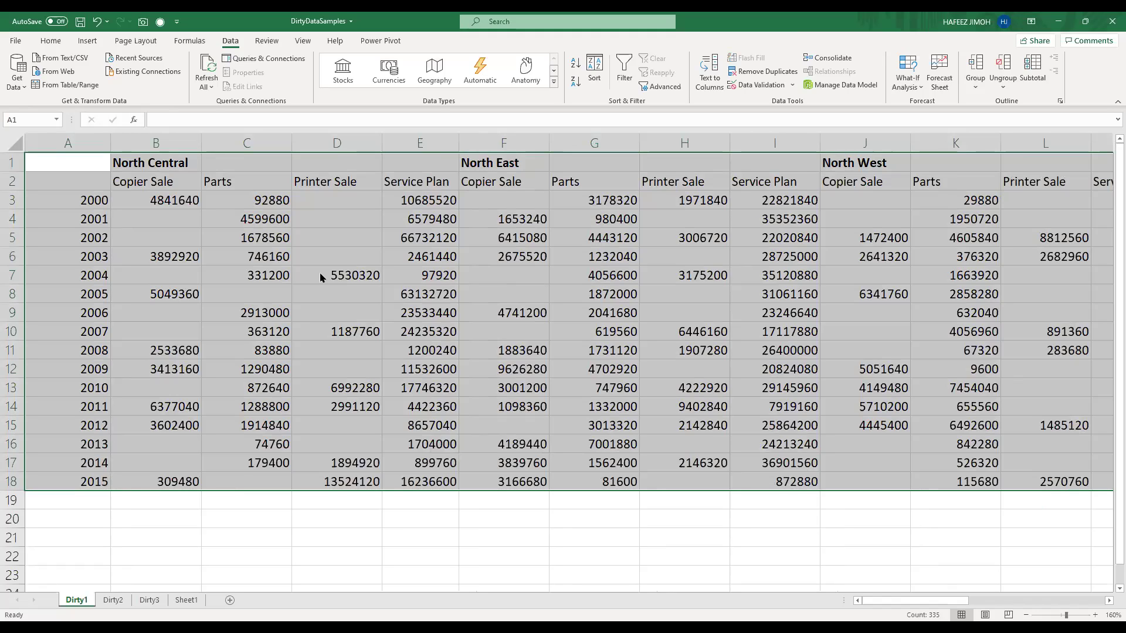
left_click(641, 494)
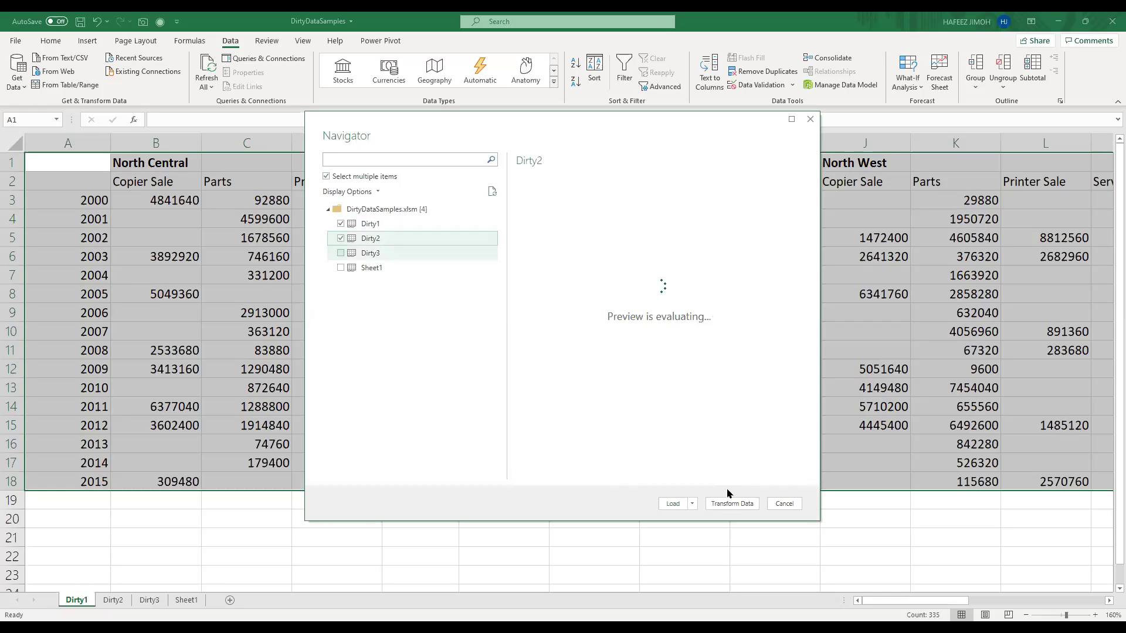
left_click(343, 240)
left_click(342, 251)
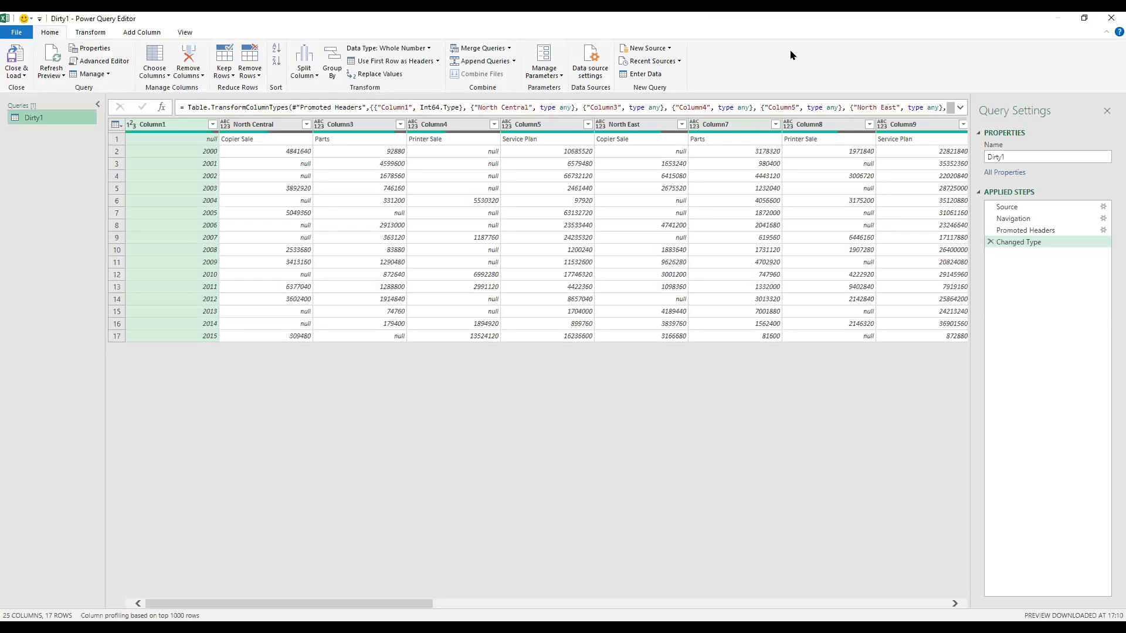
Look over the editor's Transform and View commands, the Dirty1 query name and the column headers
left_click(106, 35)
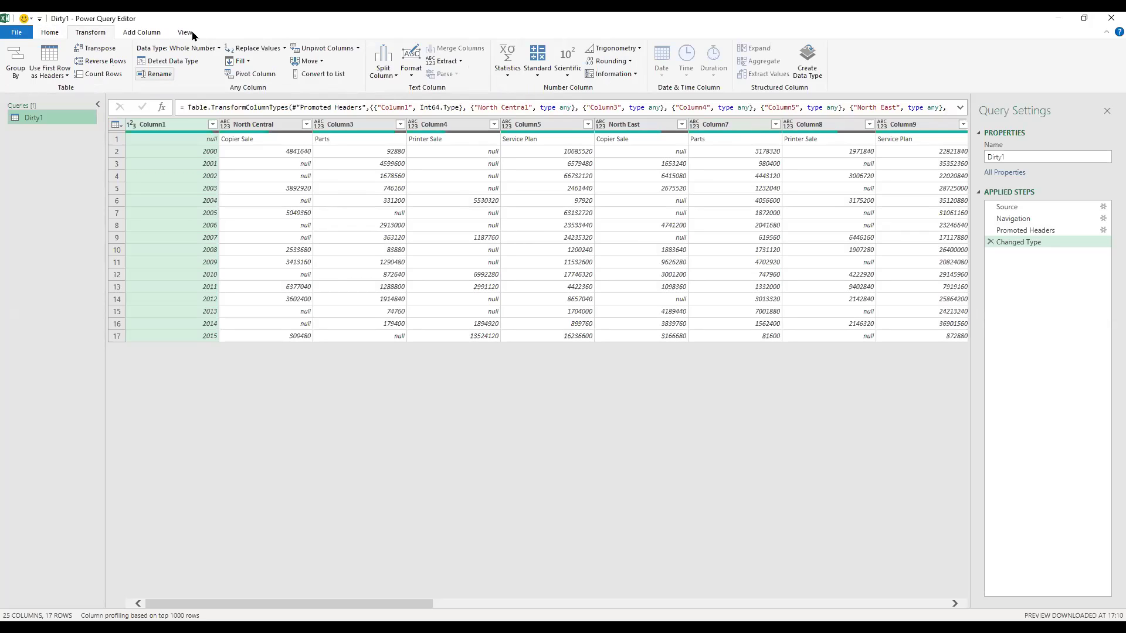
scroll(190, 36, "down", 1)
scroll(160, 35, "down", 1)
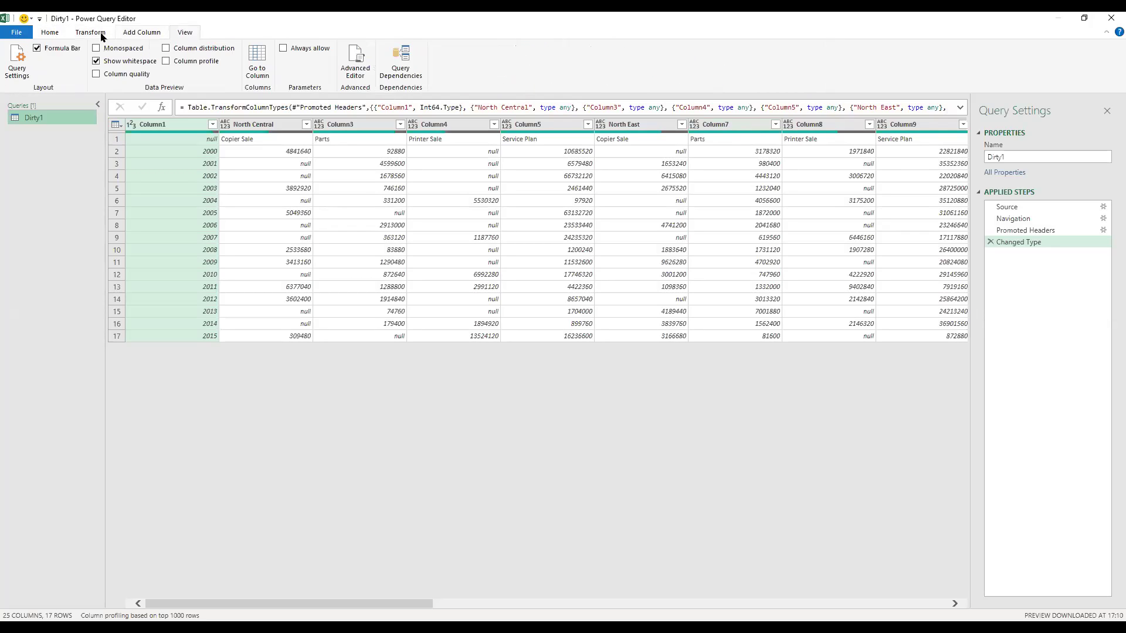
scroll(101, 36, "up", 3)
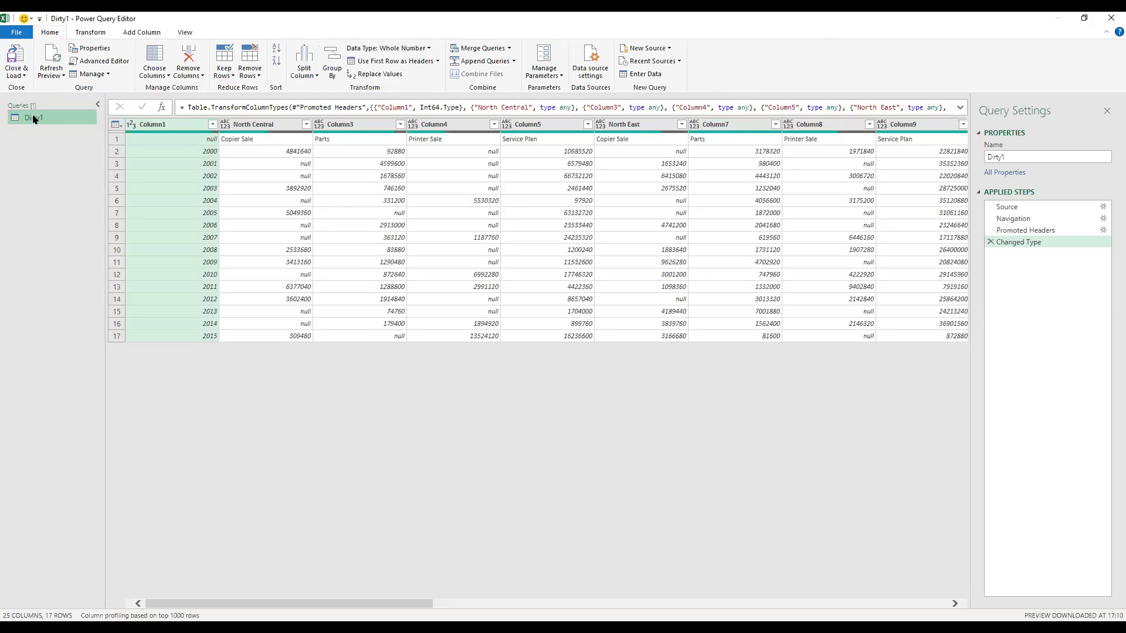
left_click(1011, 159)
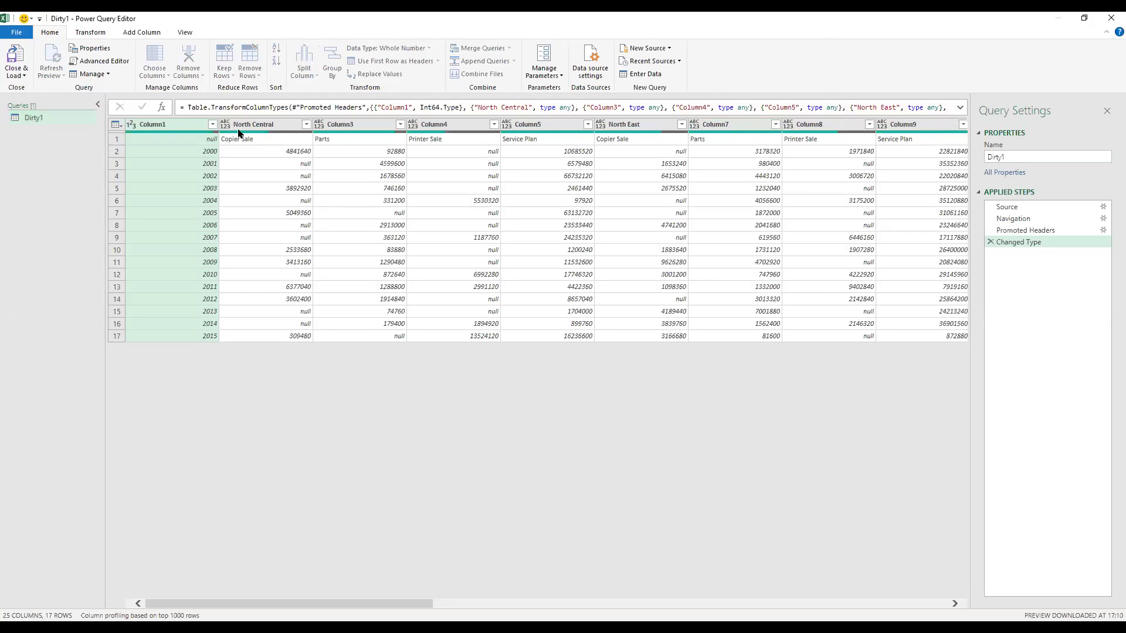
left_click(259, 126)
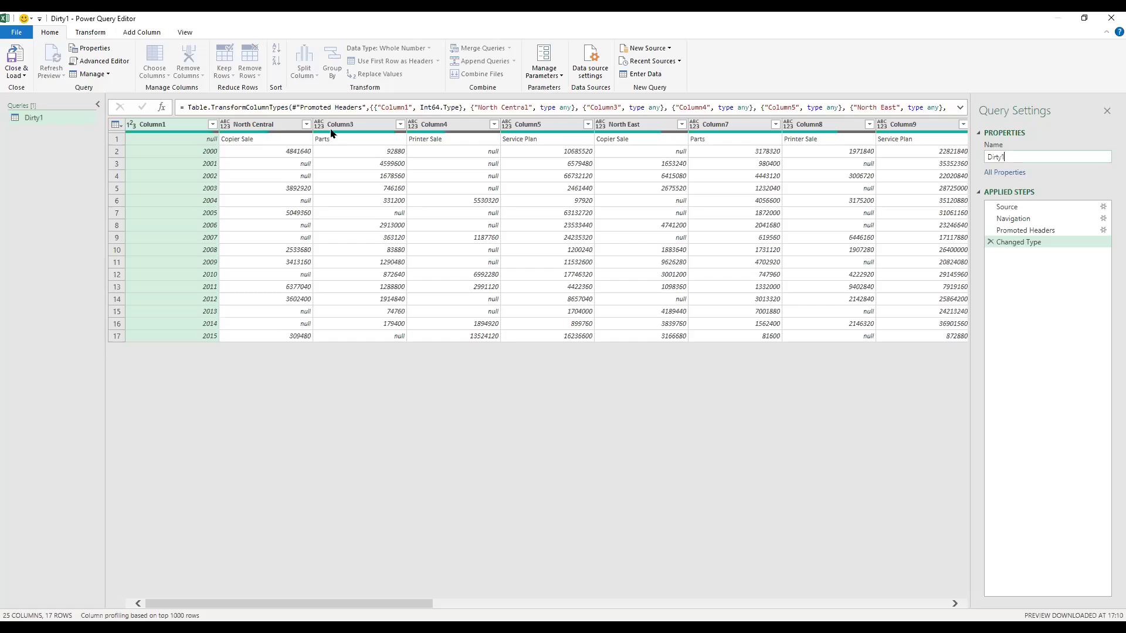
left_click(442, 126)
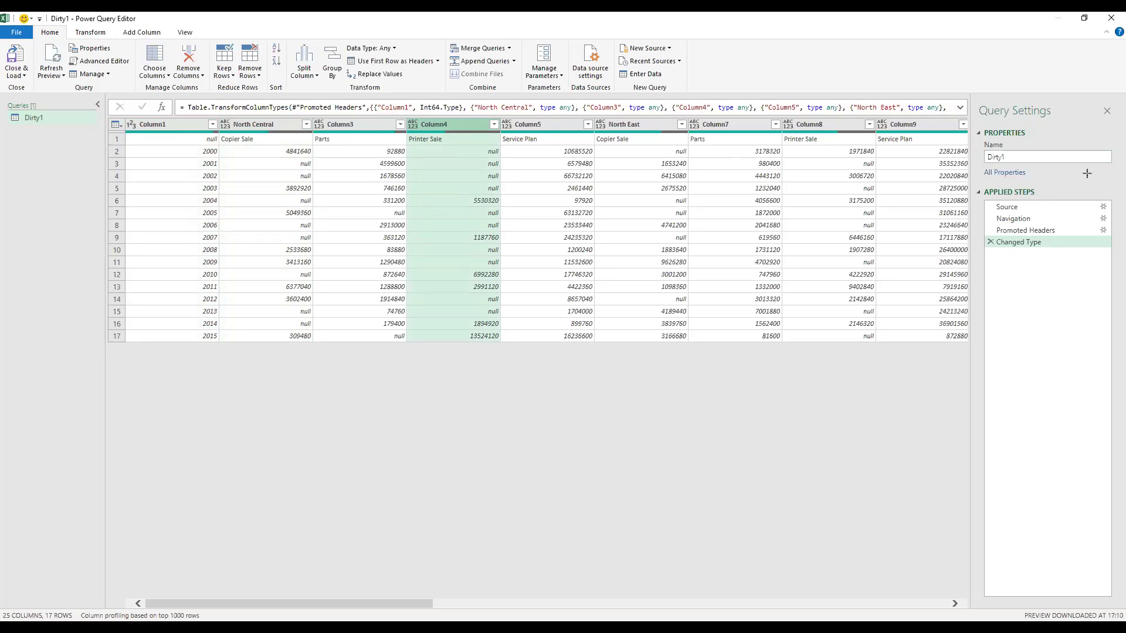
Circle the Applied Steps list with the red annotation pen and point out its entries
mouse_move(1094, 186)
left_mouse_down()
mouse_move(956, 246)
mouse_move(945, 390)
left_mouse_up()
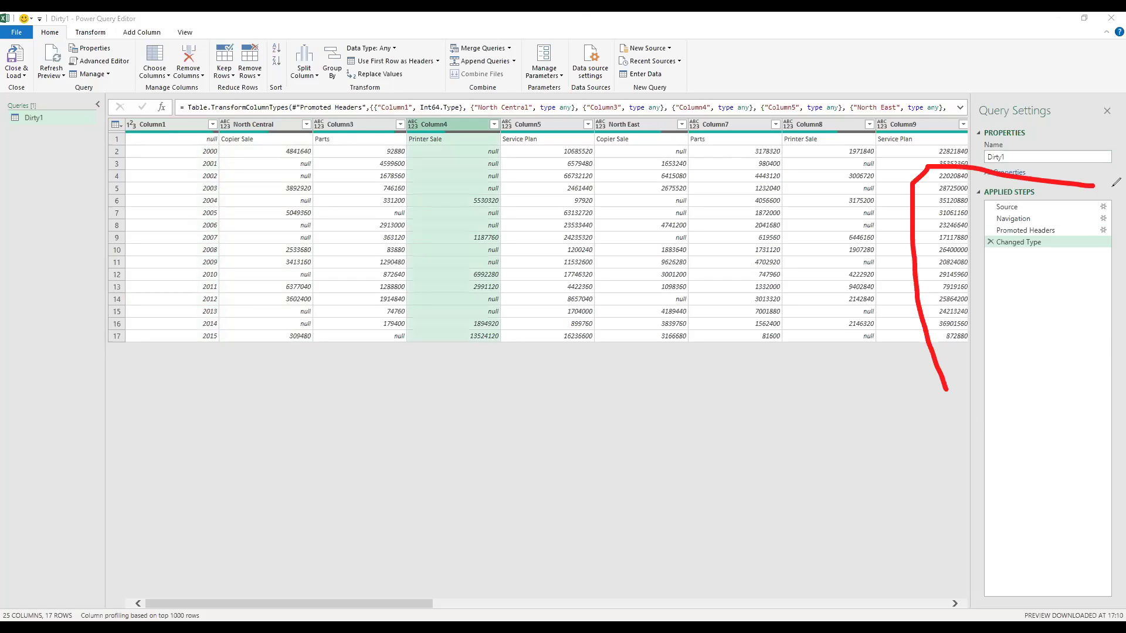
left_click_drag(1116, 183, 947, 392)
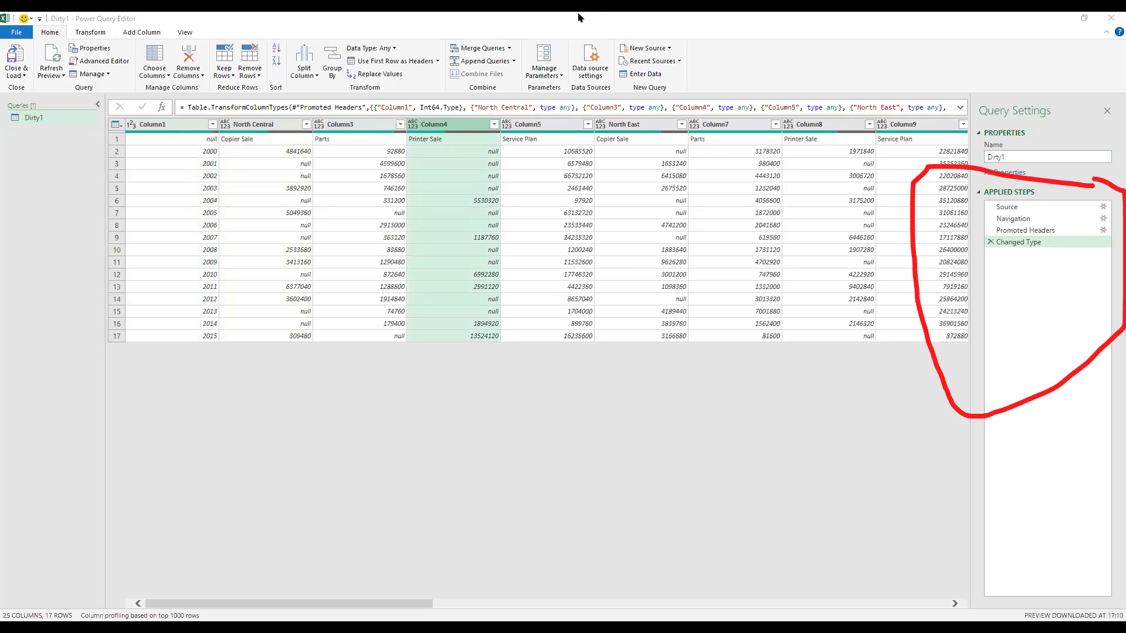
left_click_drag(1013, 219, 1045, 231)
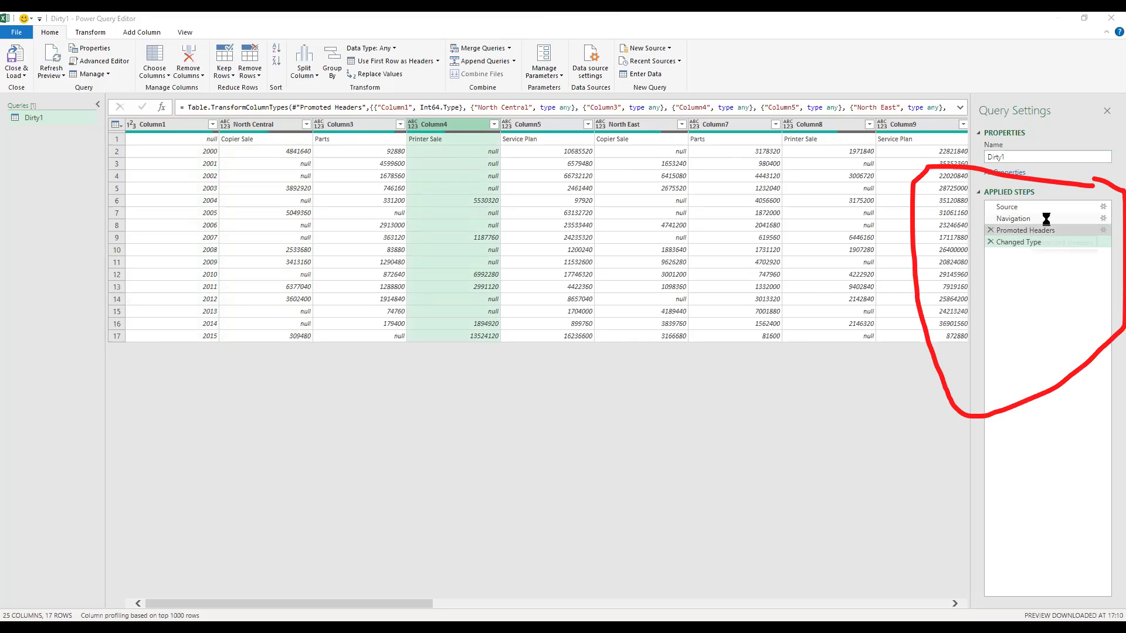
Delete the automatic Changed Type and Promoted Headers steps from the Dirty1 query
left_click(1046, 220)
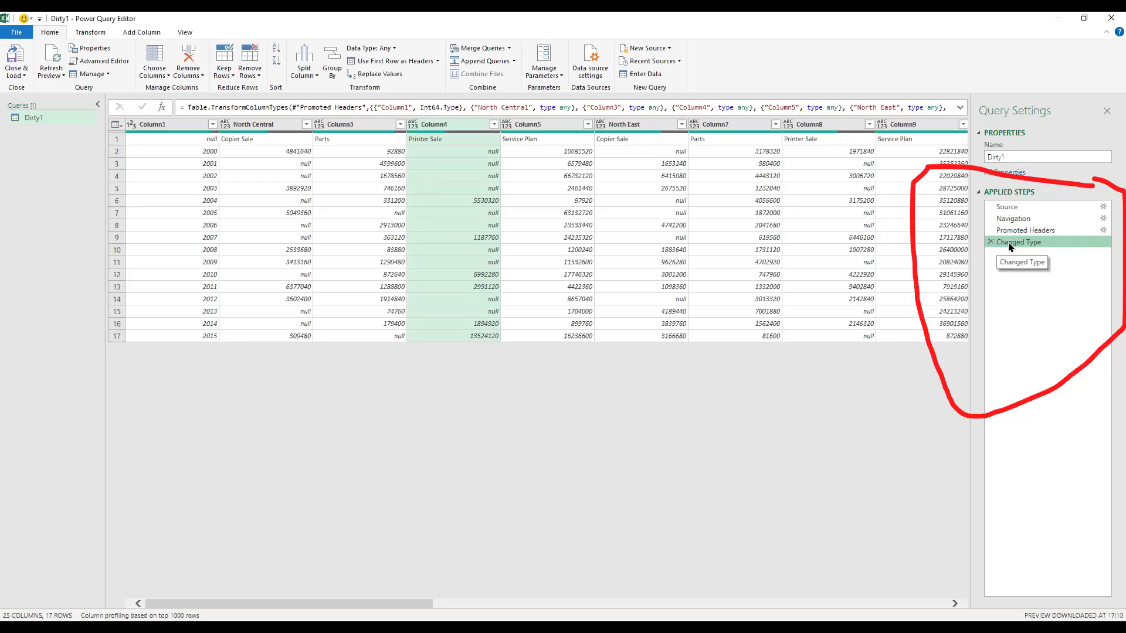
left_click(990, 242)
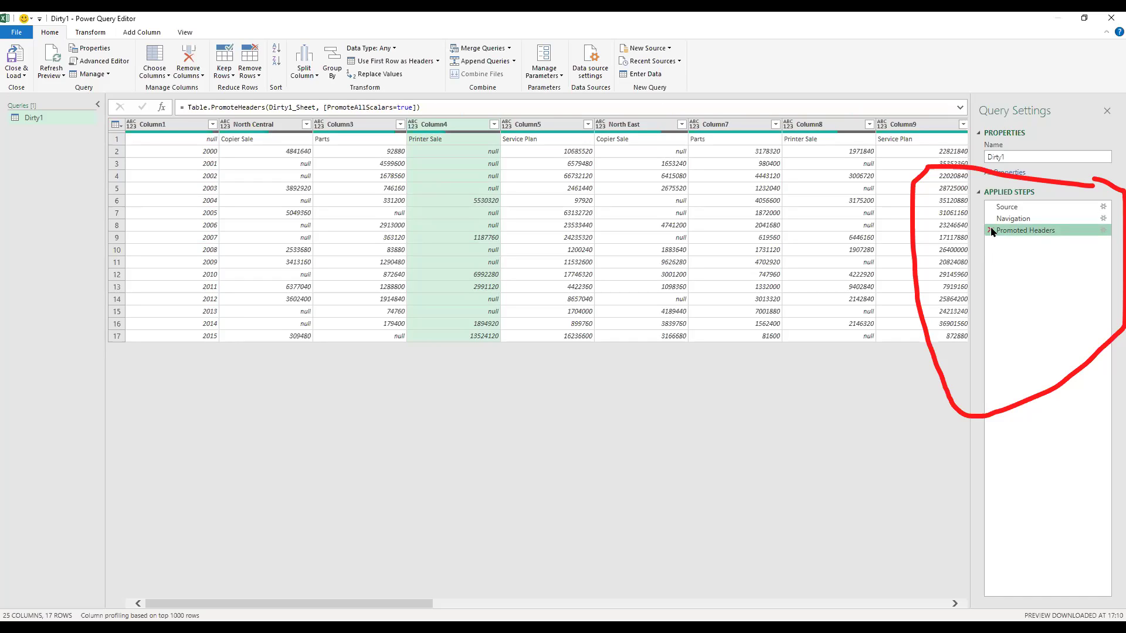
left_click(990, 230)
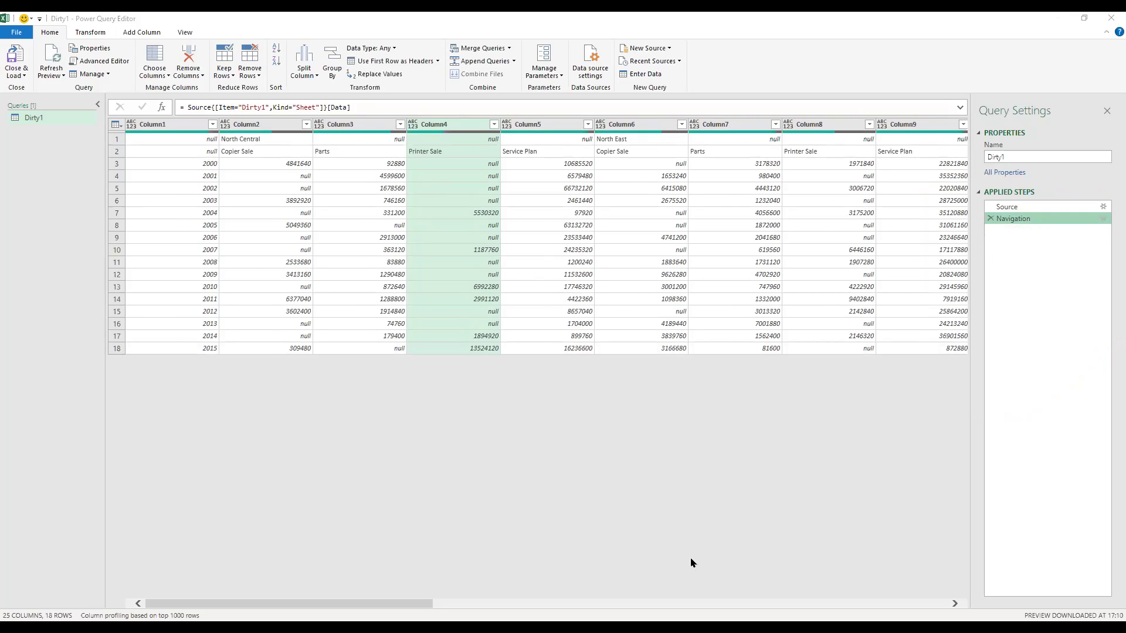
Examine the full width of the Dirty1 query's columns and select Column1
scroll(690, 563, "right", 5)
scroll(691, 562, "right", 3)
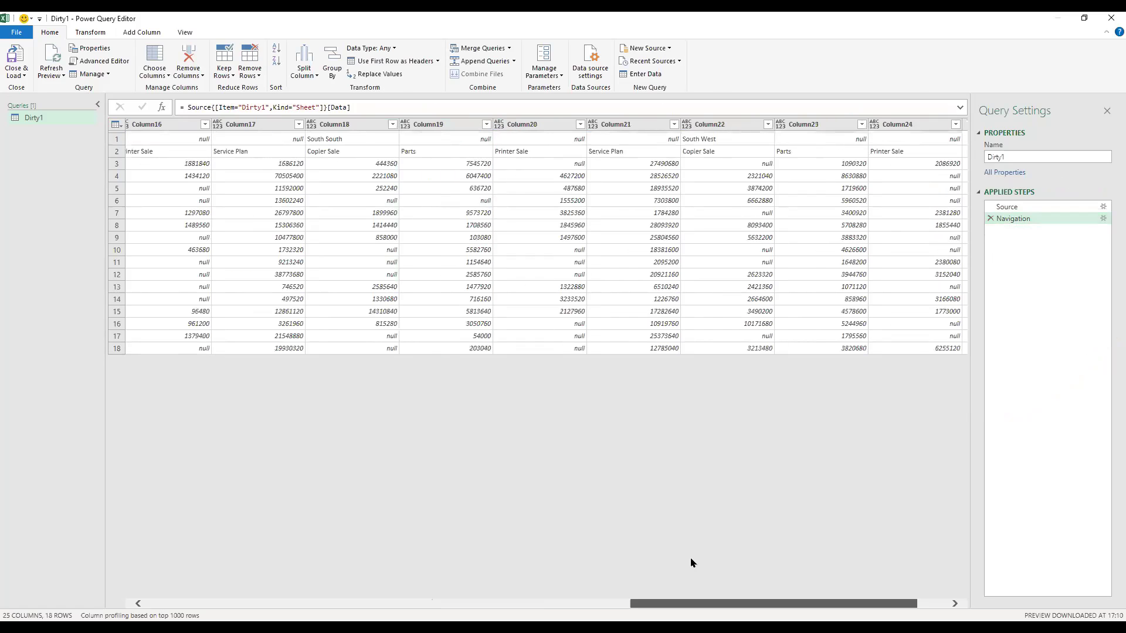
scroll(690, 563, "left", 5)
scroll(691, 563, "left", 1)
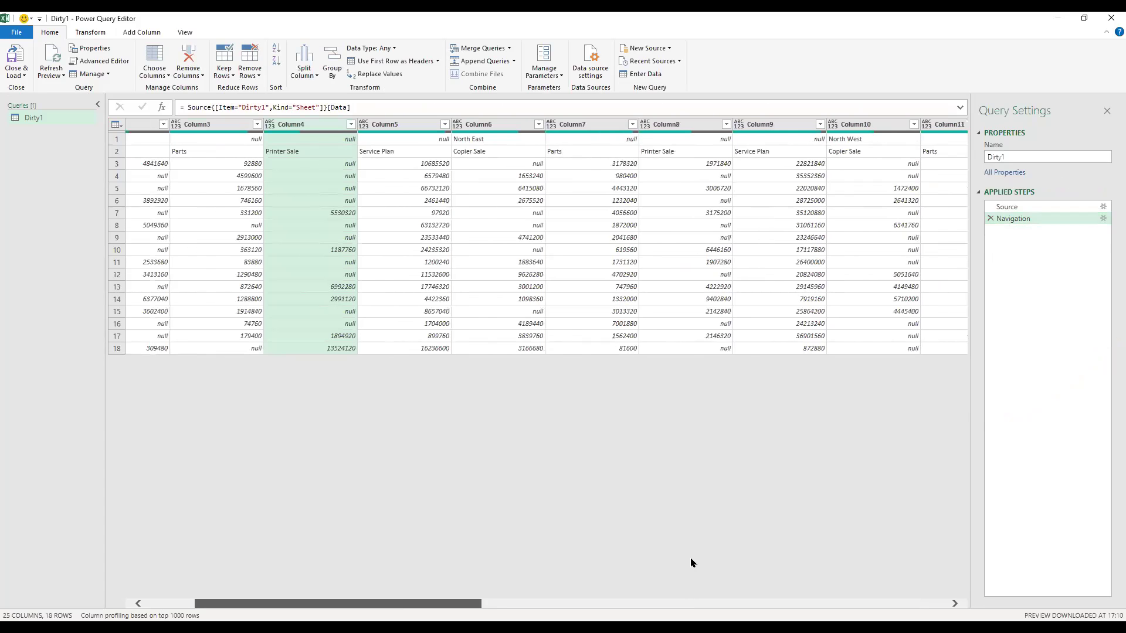
left_click_drag(412, 603, 363, 594)
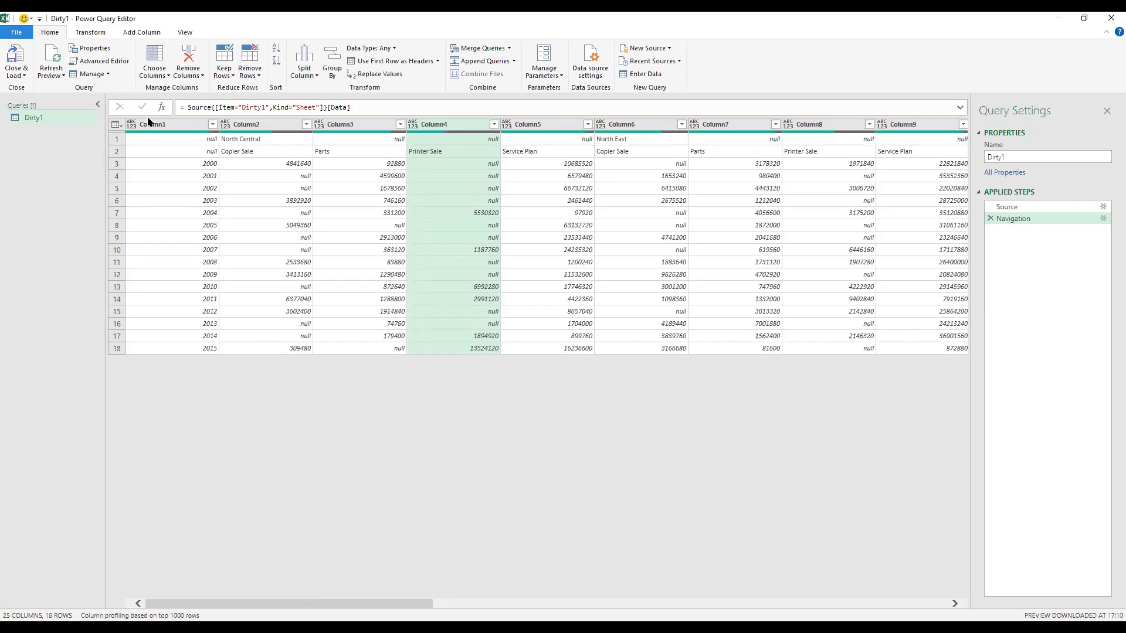
left_click(195, 125)
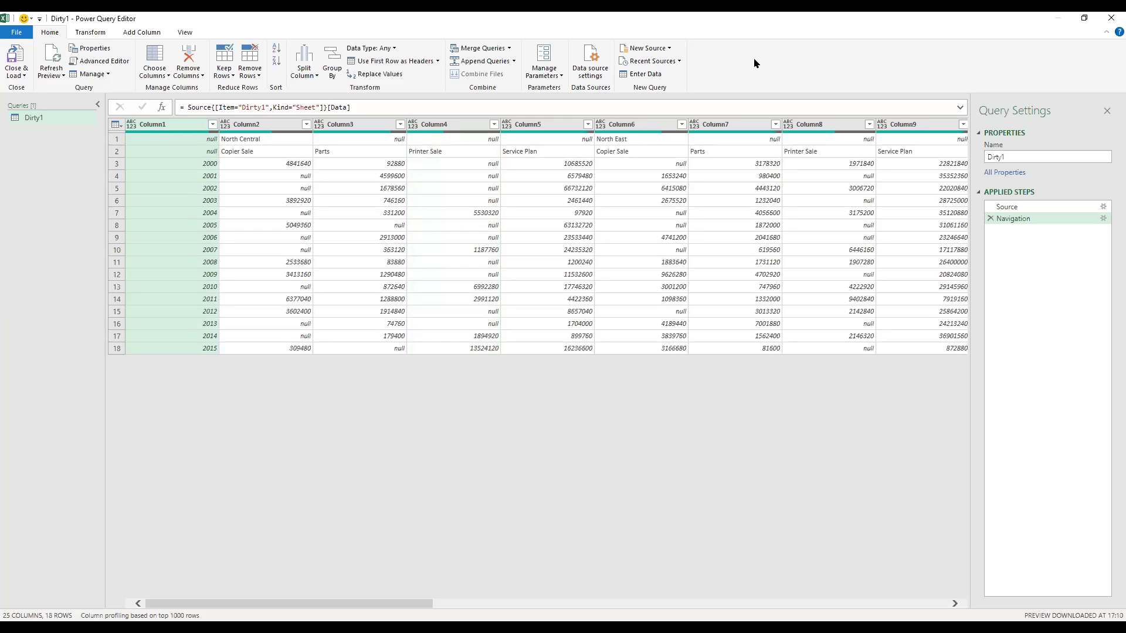
Add an on-screen annotation reading "Region| Revenue |LOB| Year" below the Dirty1 data preview
left_click(471, 410)
type("Region")
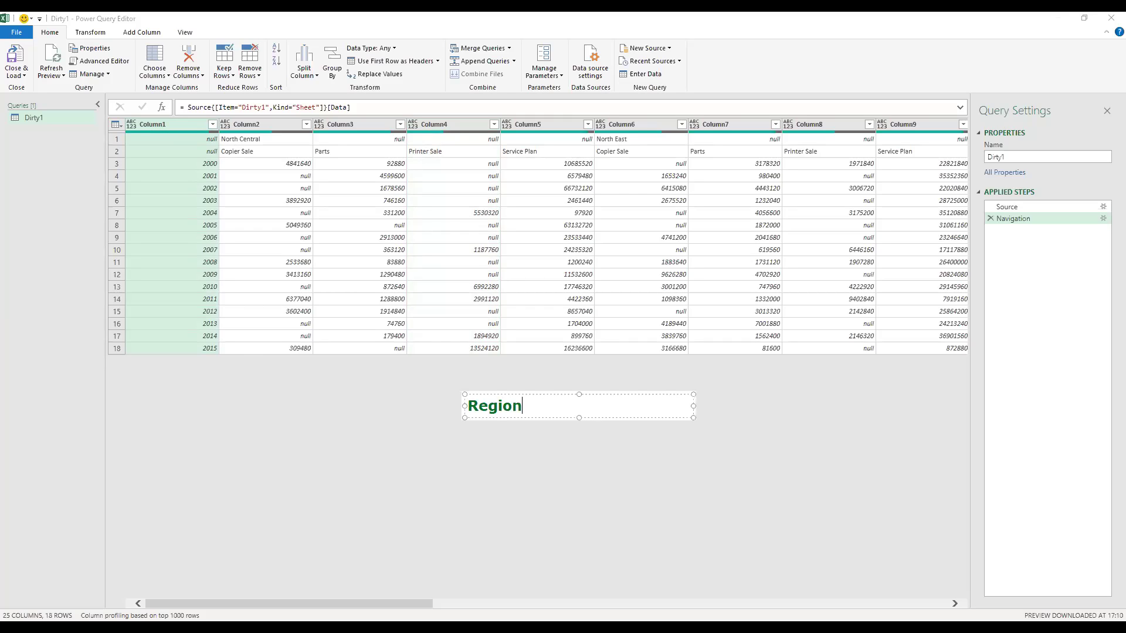
type("  Revenue |")
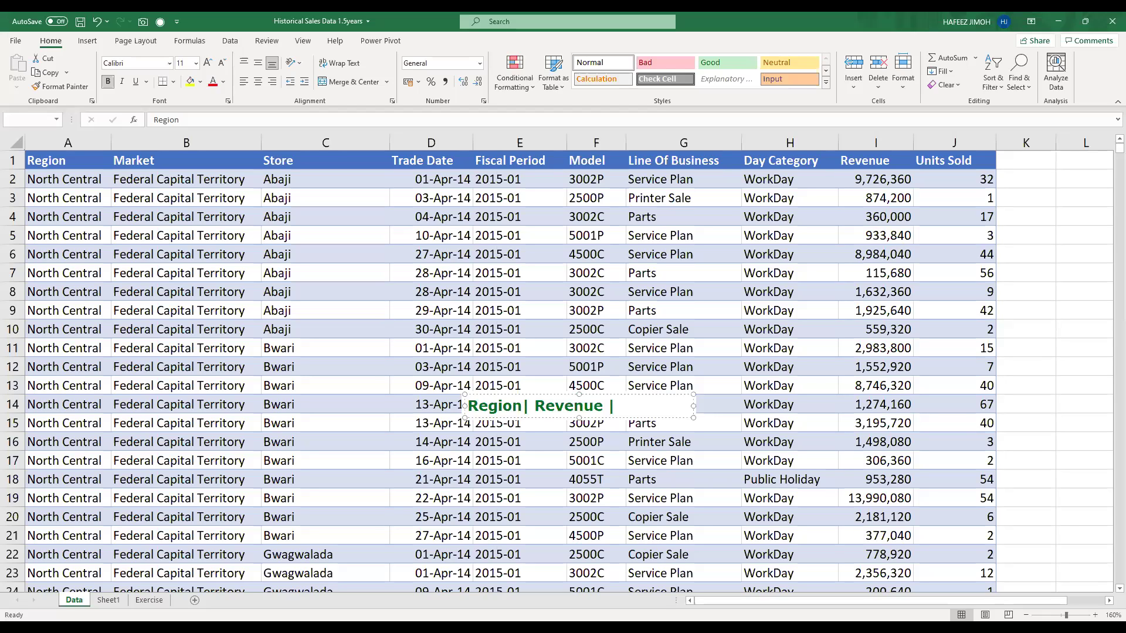
type("LOB")
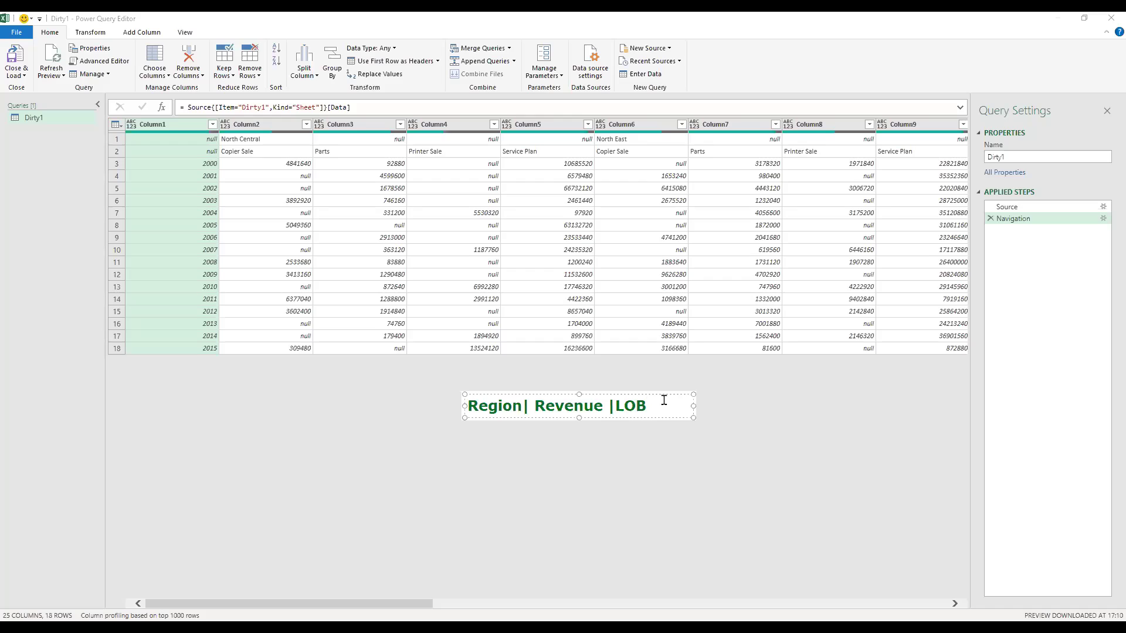
type("| Year")
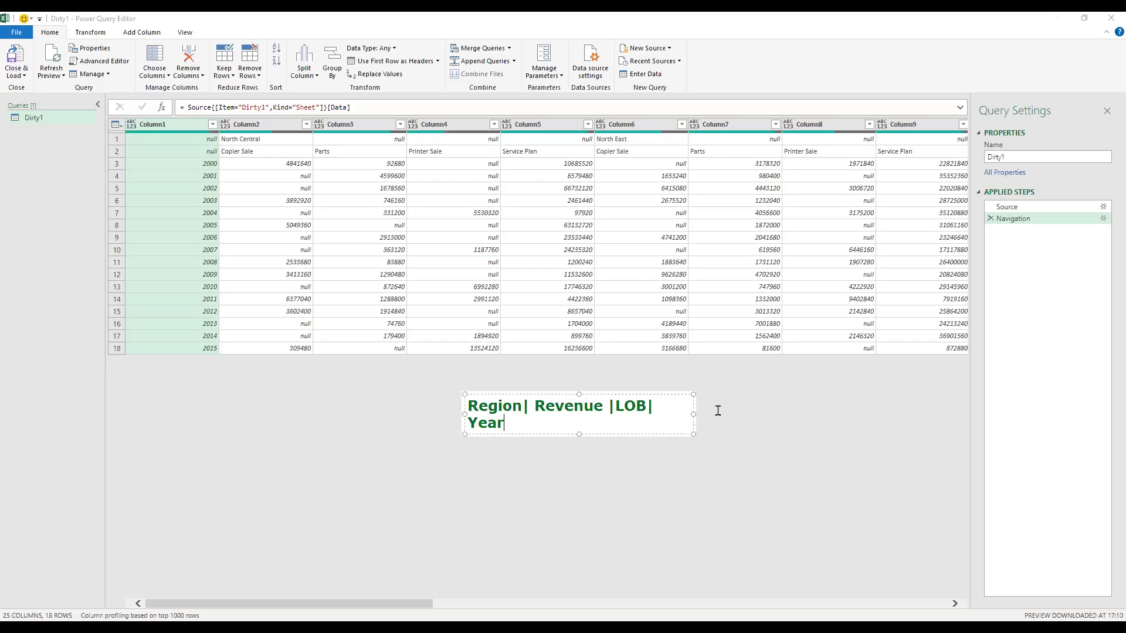
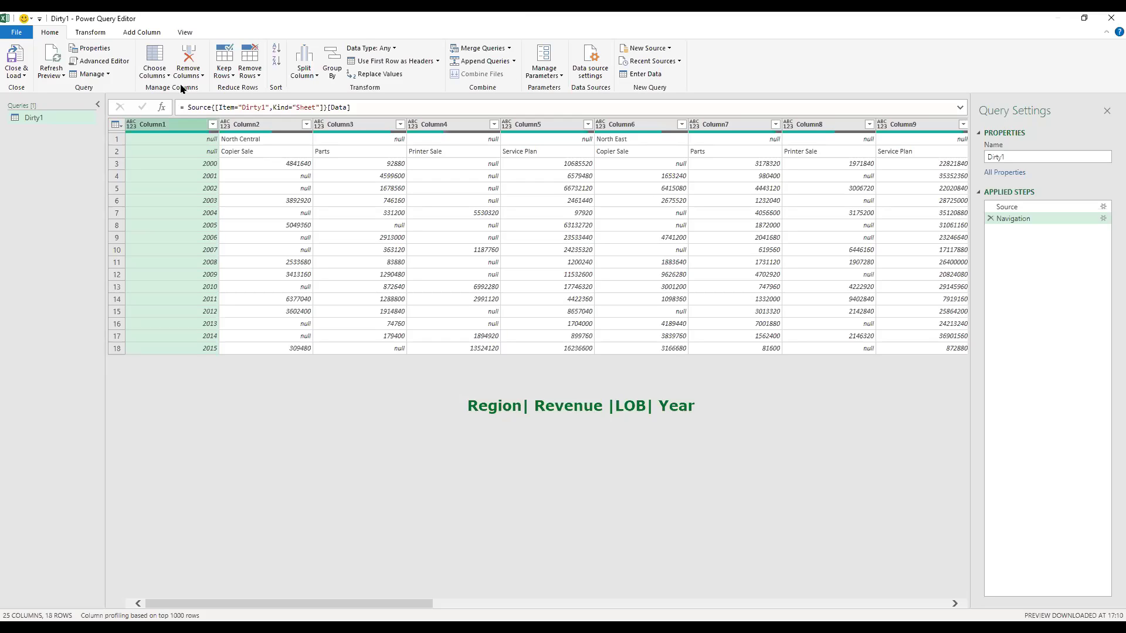
Try transposing the Dirty1 table, inspect its columns, and remove the Transposed Table step, repeating the comparison
left_click(104, 34)
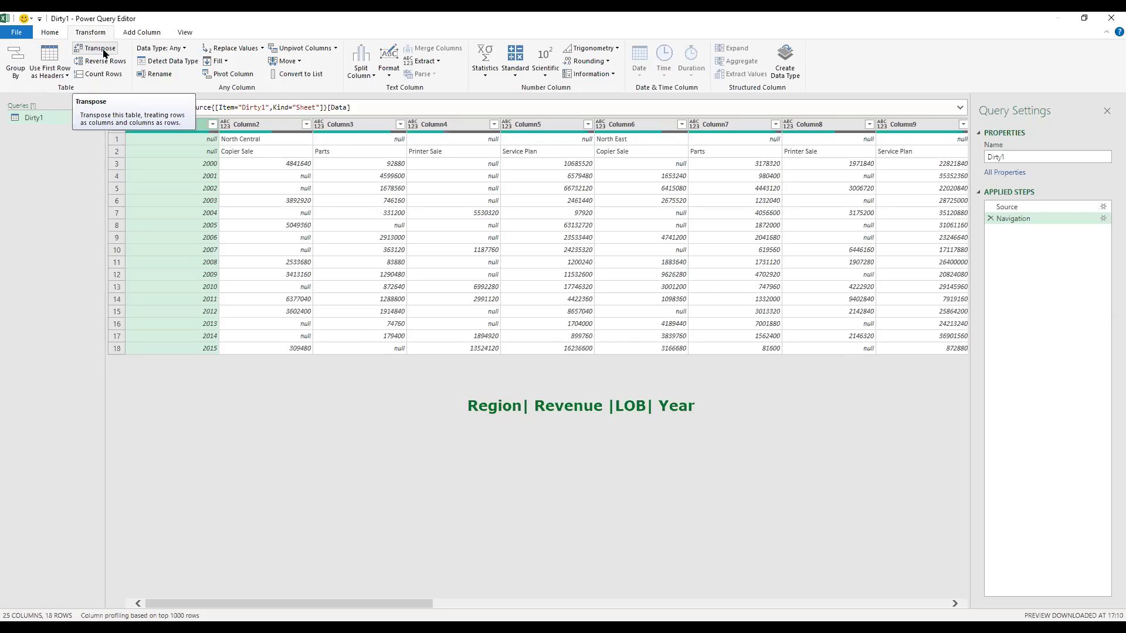
left_click(100, 49)
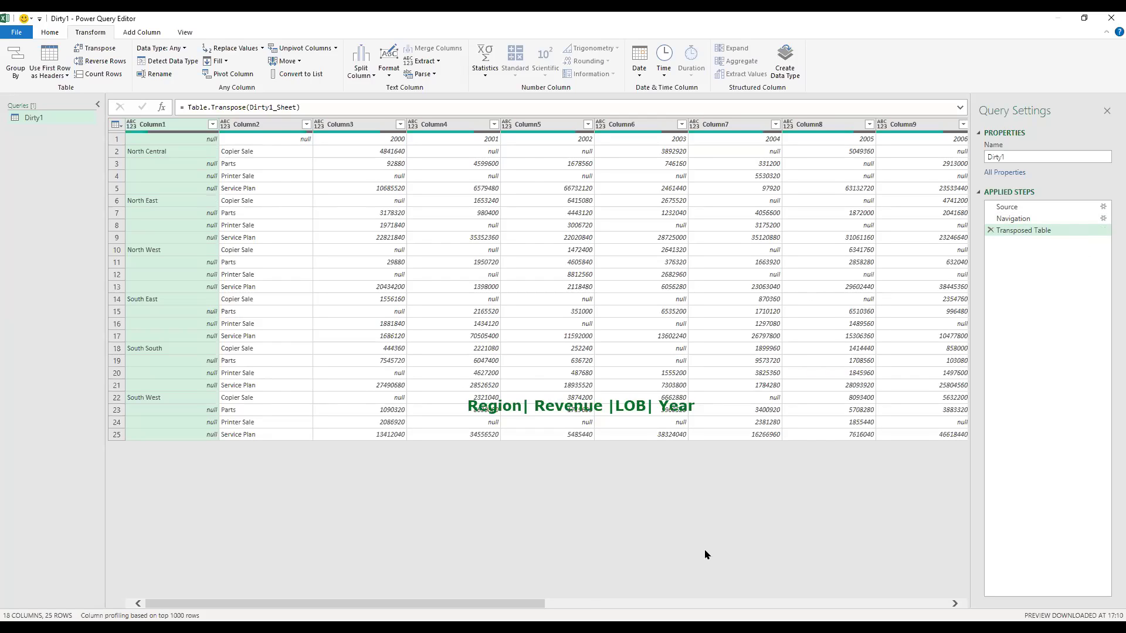
scroll(706, 554, "right", 2)
scroll(706, 554, "left", 2)
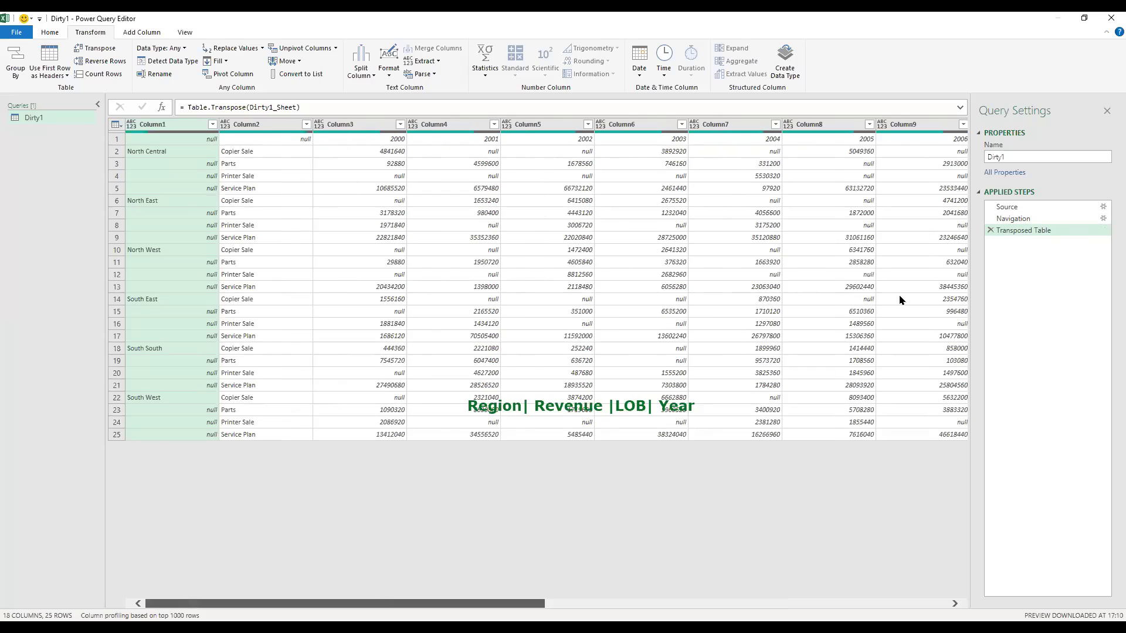
left_click(989, 231)
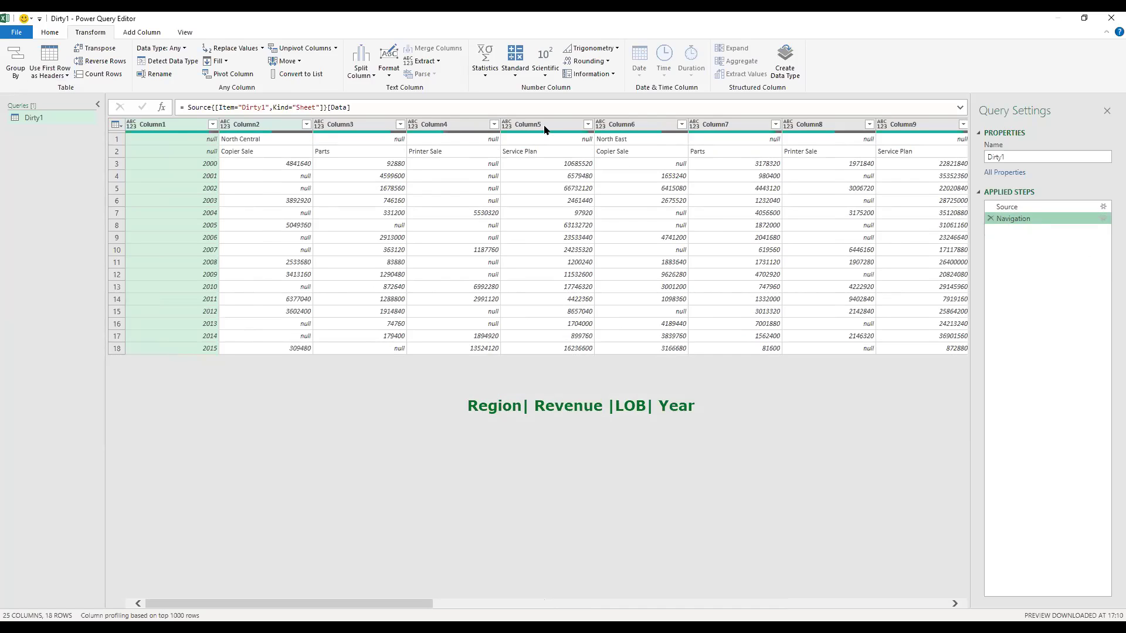
left_click(98, 53)
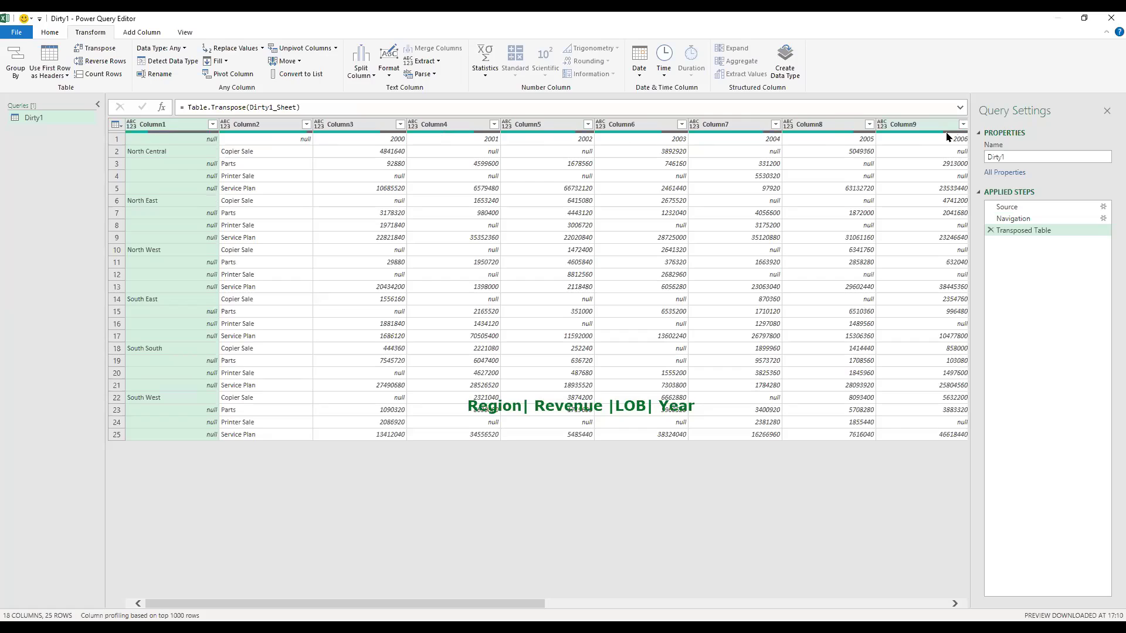
left_click(990, 230)
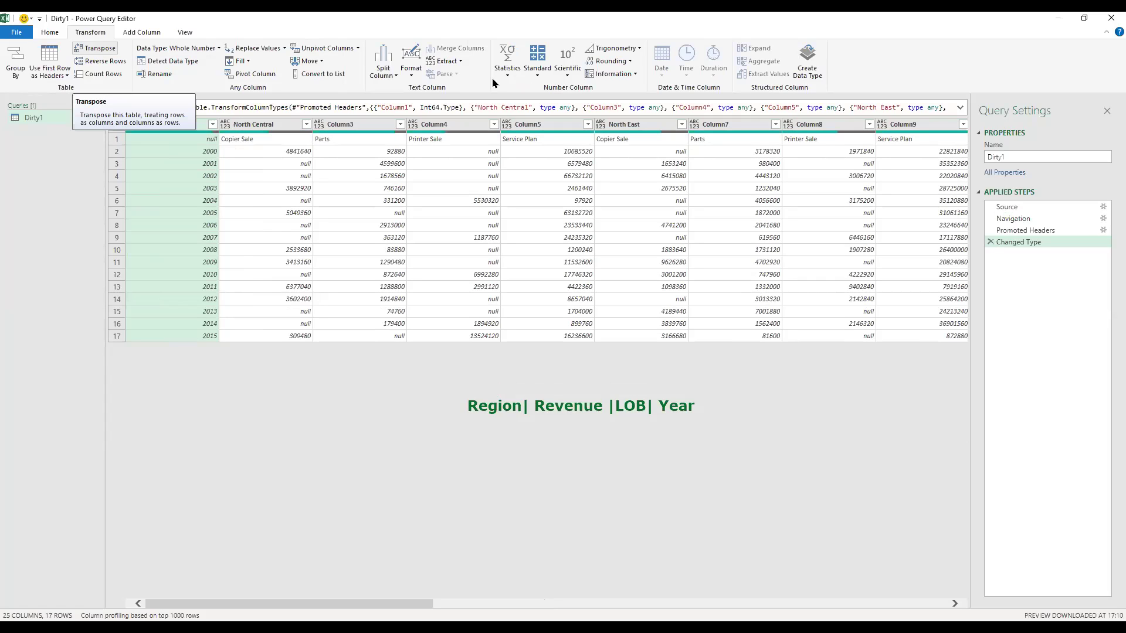
Try transposing Dirty1 with headers promoted and Changed Type deleted, and remove the Transposed Table and Promoted Headers steps
key("Delete")
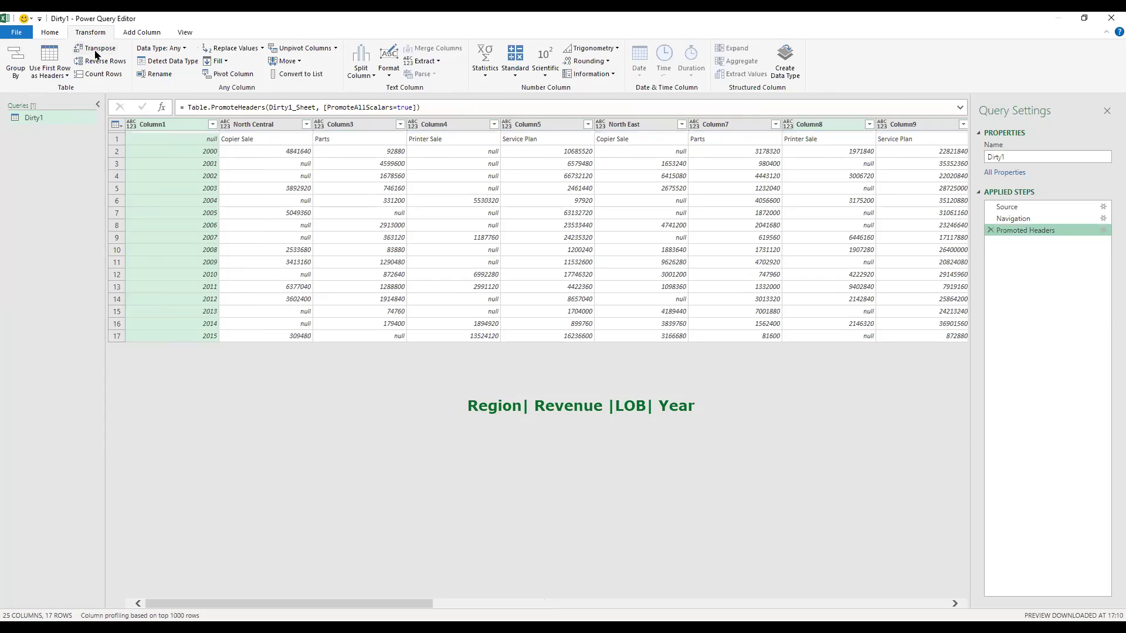
left_click(97, 50)
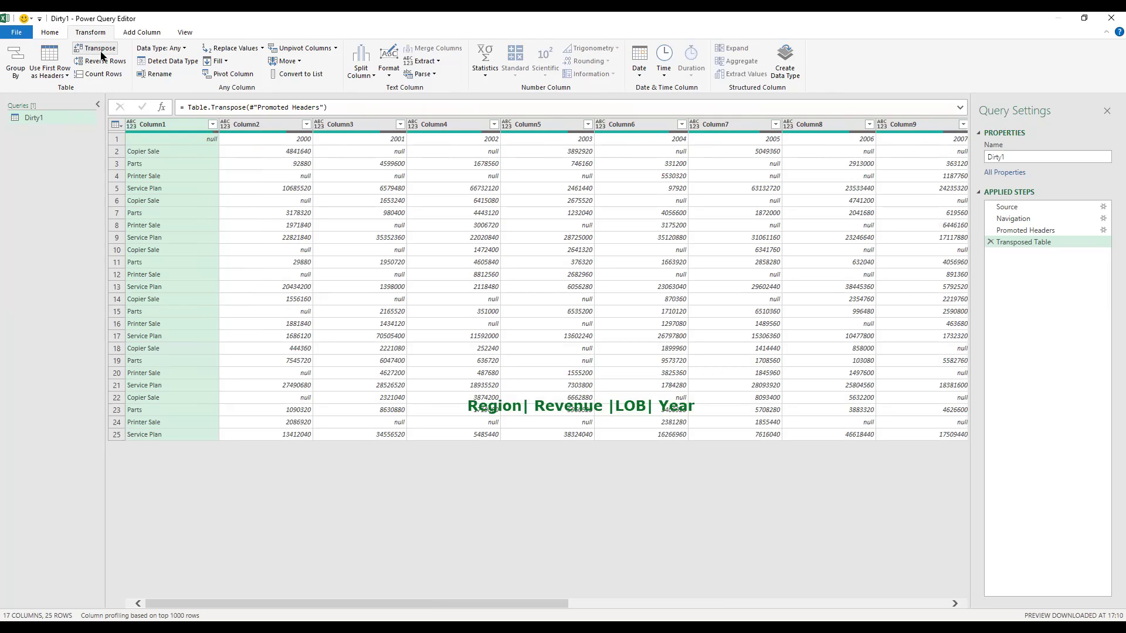
left_click(991, 242)
left_click(990, 230)
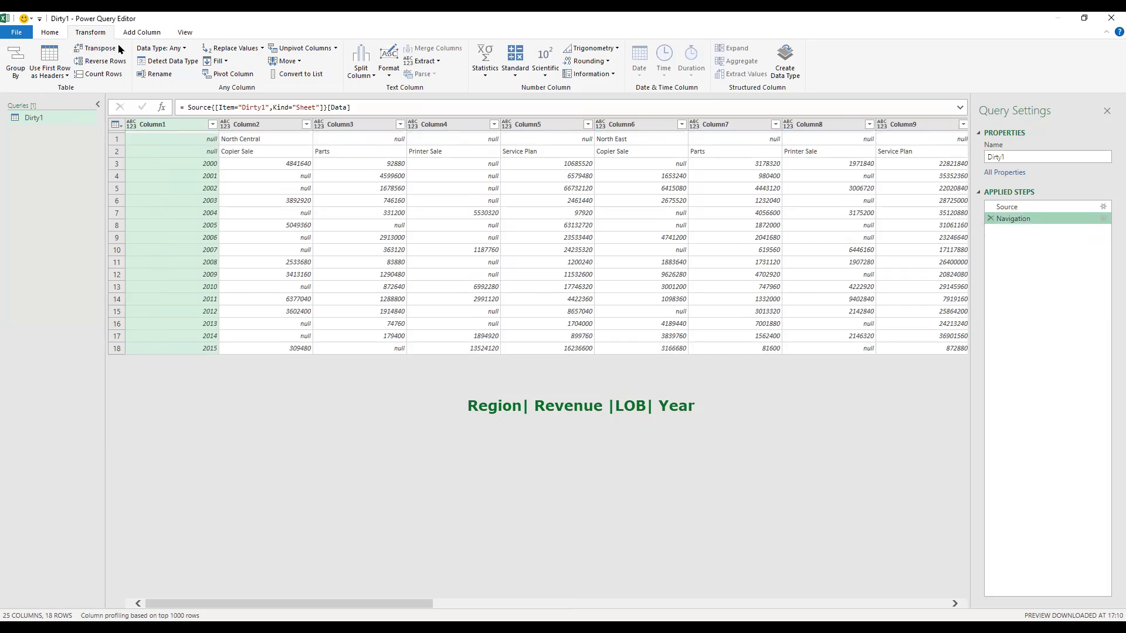
Transpose the raw Dirty1 table and select the column holding the lines of business
left_click(97, 48)
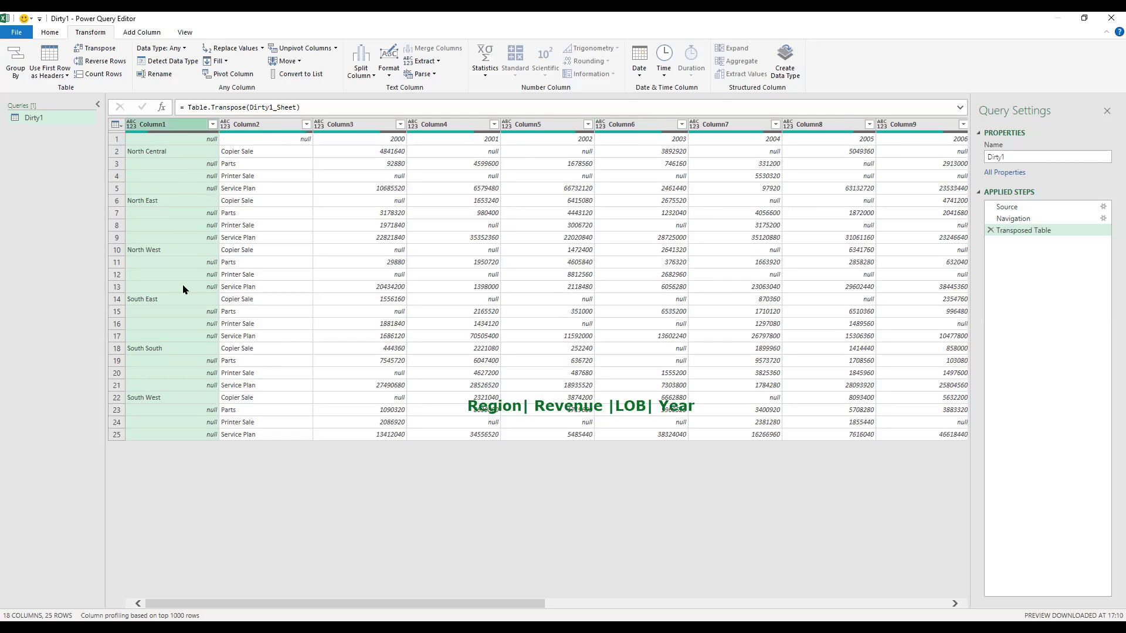
left_click(265, 239)
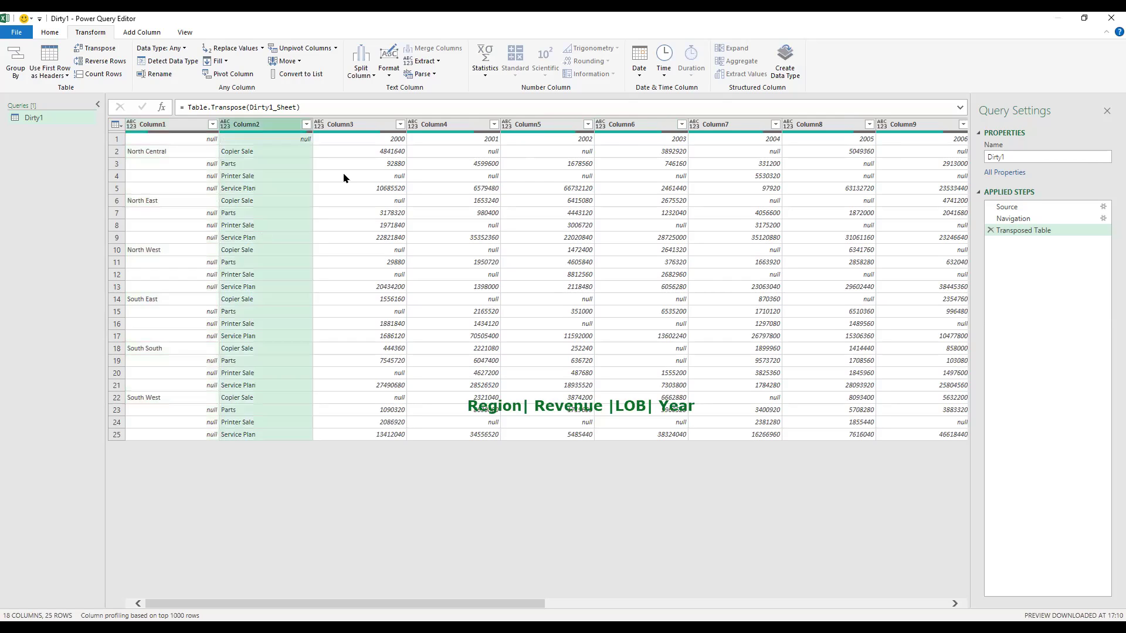
Examine the year values across the first row of the transposed table, from the first year column to the last and back
left_click(354, 142)
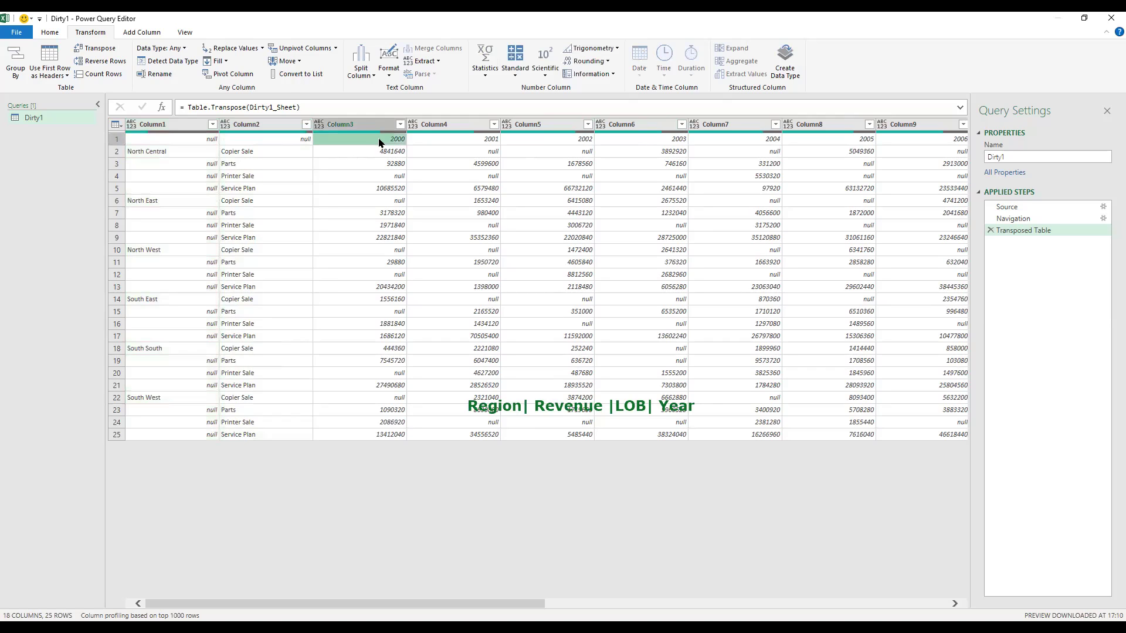
left_click(715, 142)
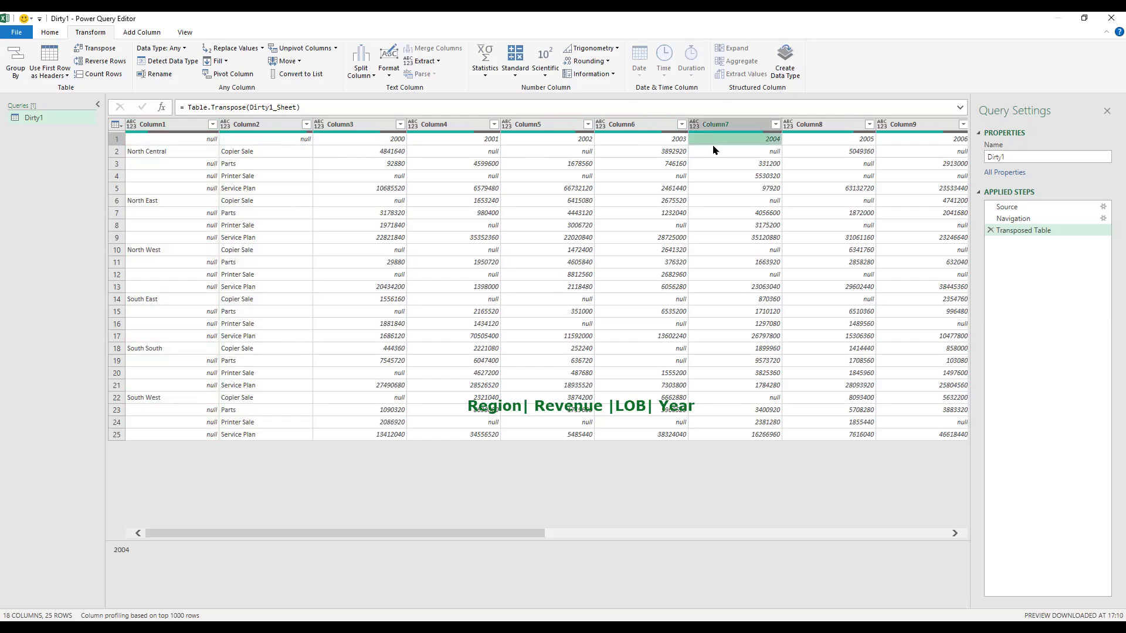
key("Right")
key("Right")
key("Right")
key("Right")
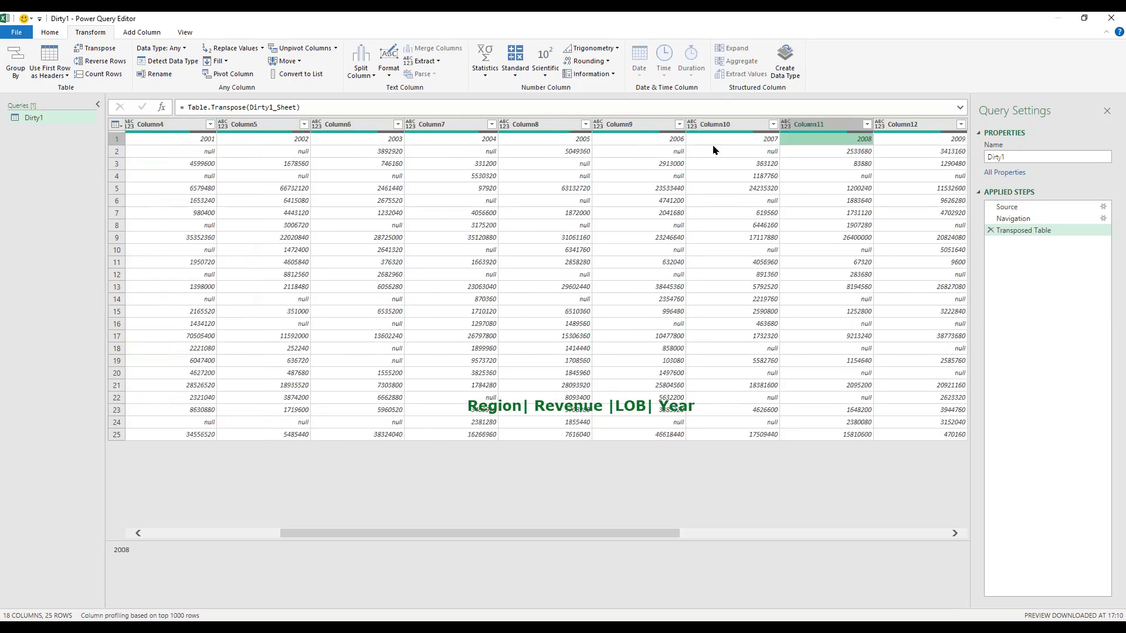
key("Right")
key("Right")
key("Right")
key("Right")
key("Right")
key("Left")
key("Left")
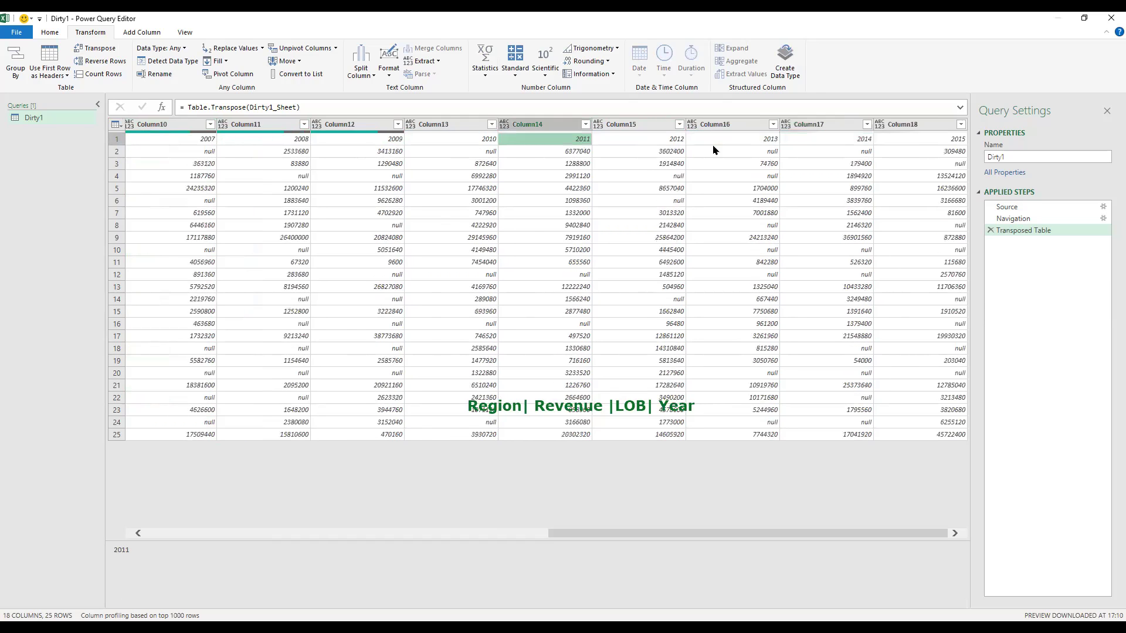
key("Left")
key("Left")
key("Left")
key("Left")
key("Left")
key("Left")
key("Left")
key("Left")
key("Left")
key("Left")
key("Left")
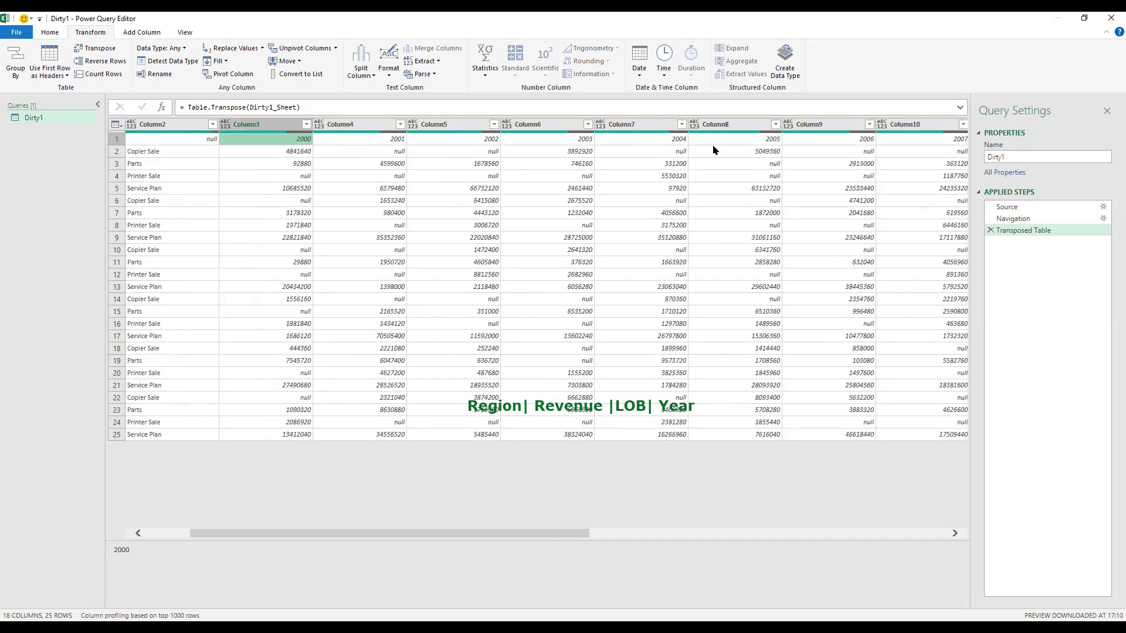
key("Left")
key("Left")
key("Left")
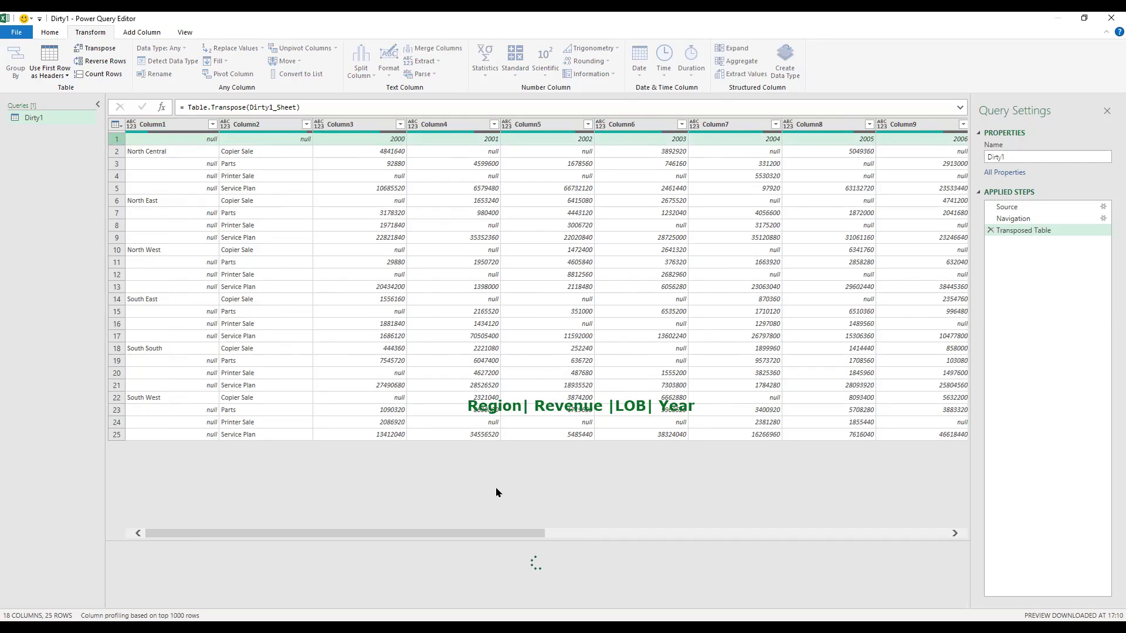
Use the first row of the transposed table as the column headers
left_click(164, 152)
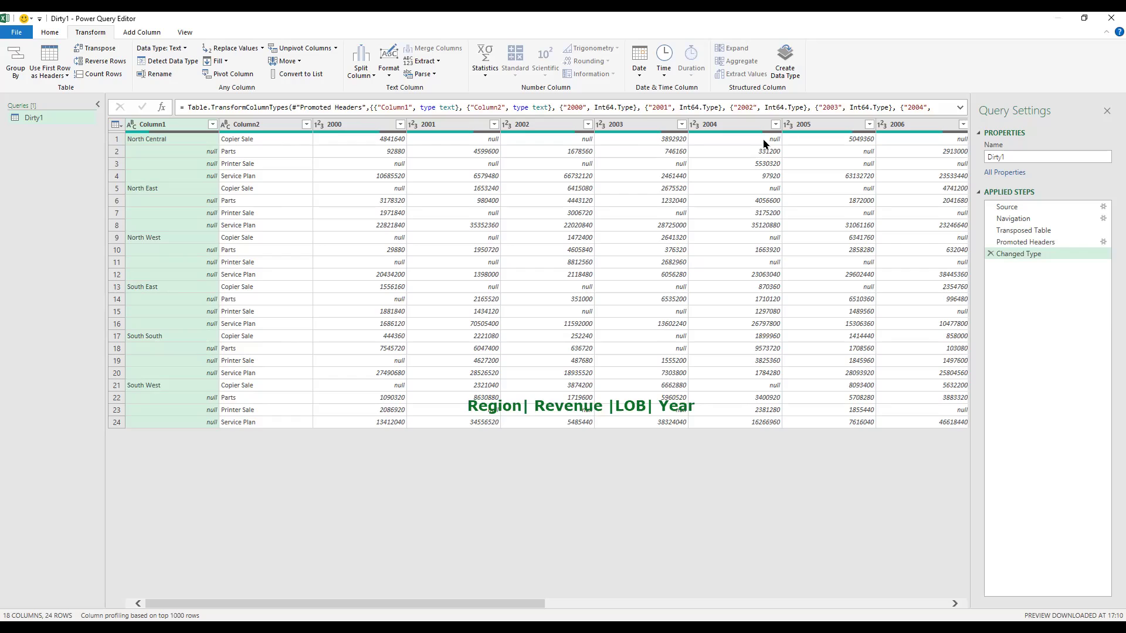
Try unpivoting Column1 and Column2, and remove the Unpivoted Columns step
left_click(282, 124, "ctrl")
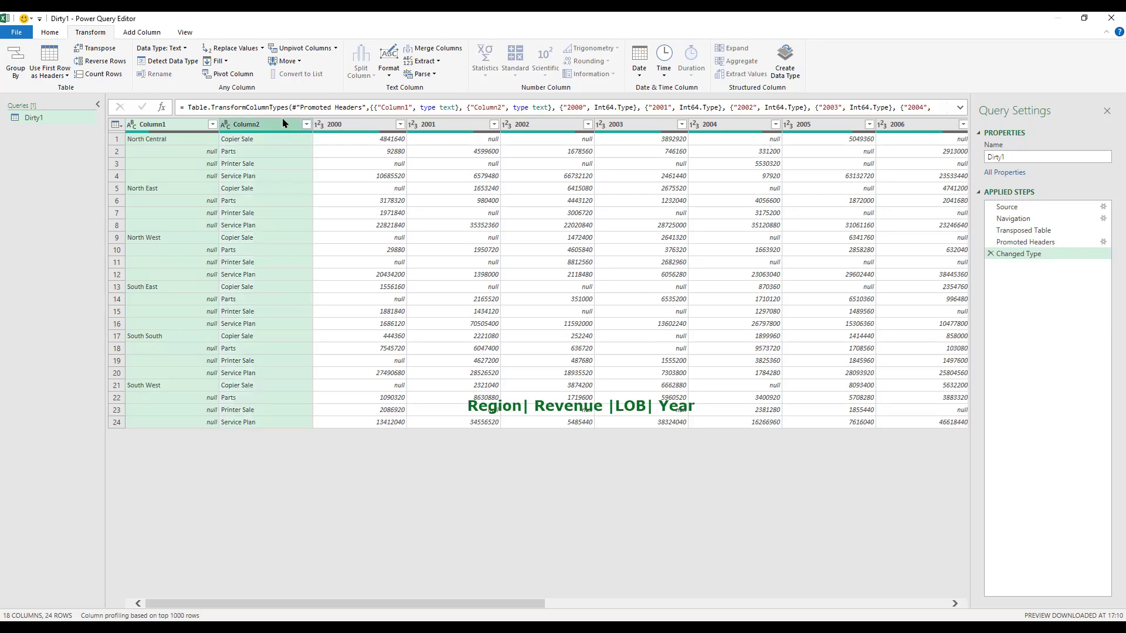
left_click(335, 51)
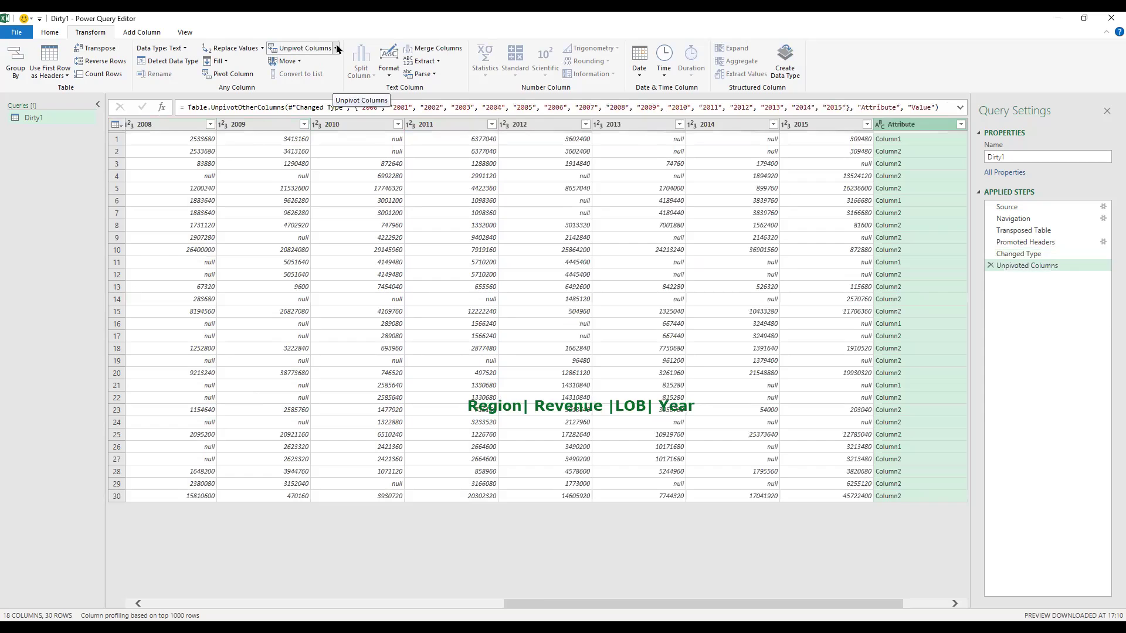
left_click(988, 264)
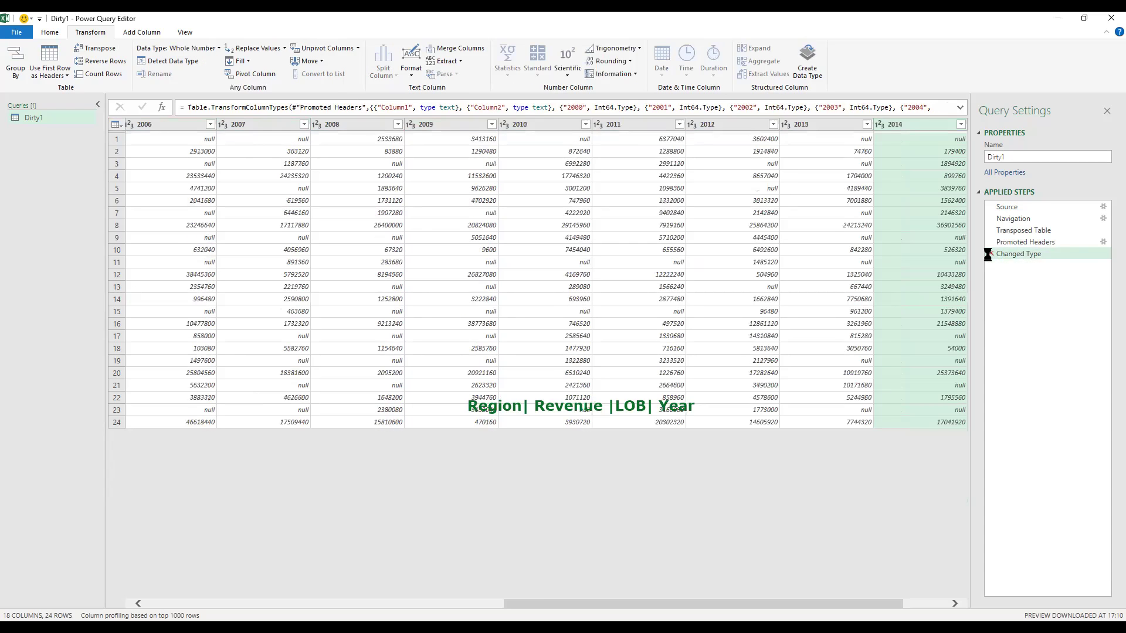
Delete the automatic Changed Type step and unpivot all columns other than Column1 and Column2
left_click(989, 253)
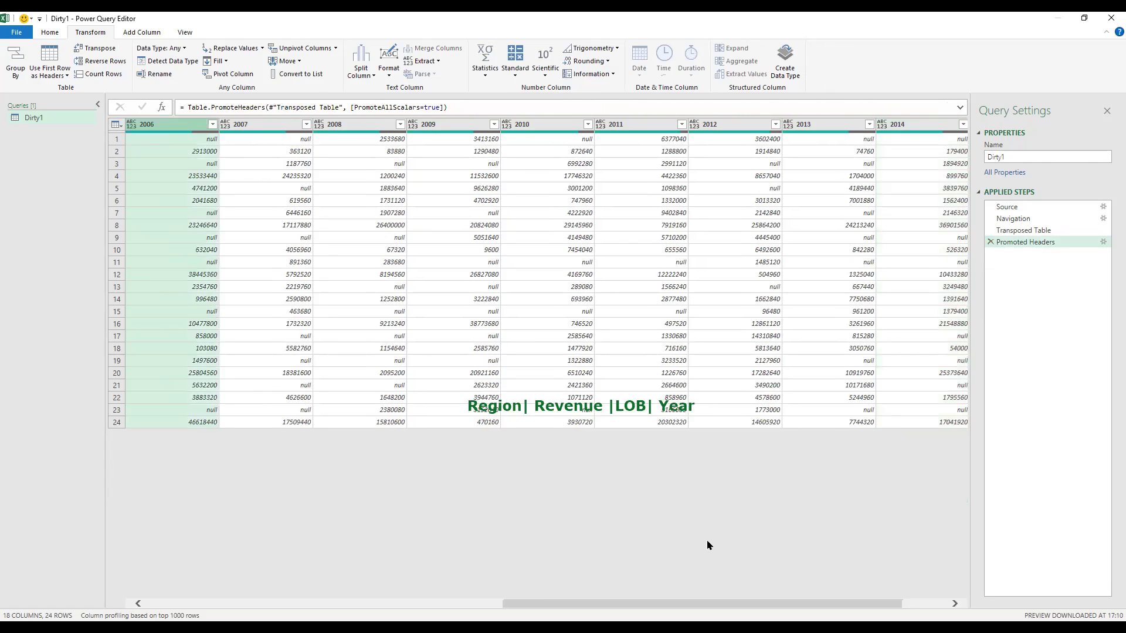
scroll(708, 546, "left", 10)
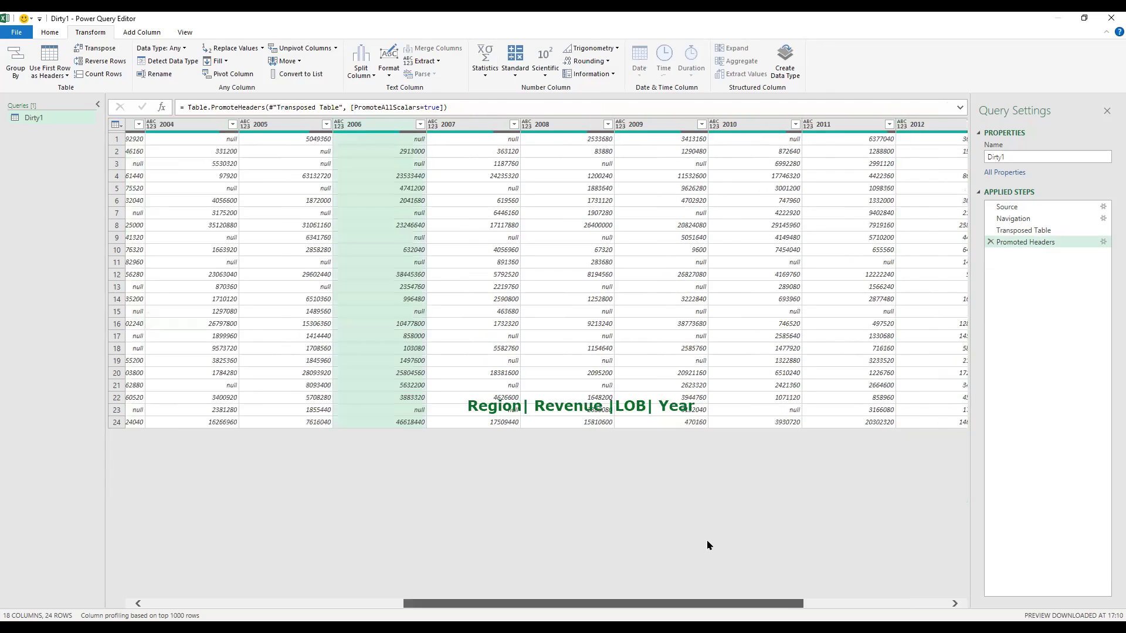
left_click(169, 125)
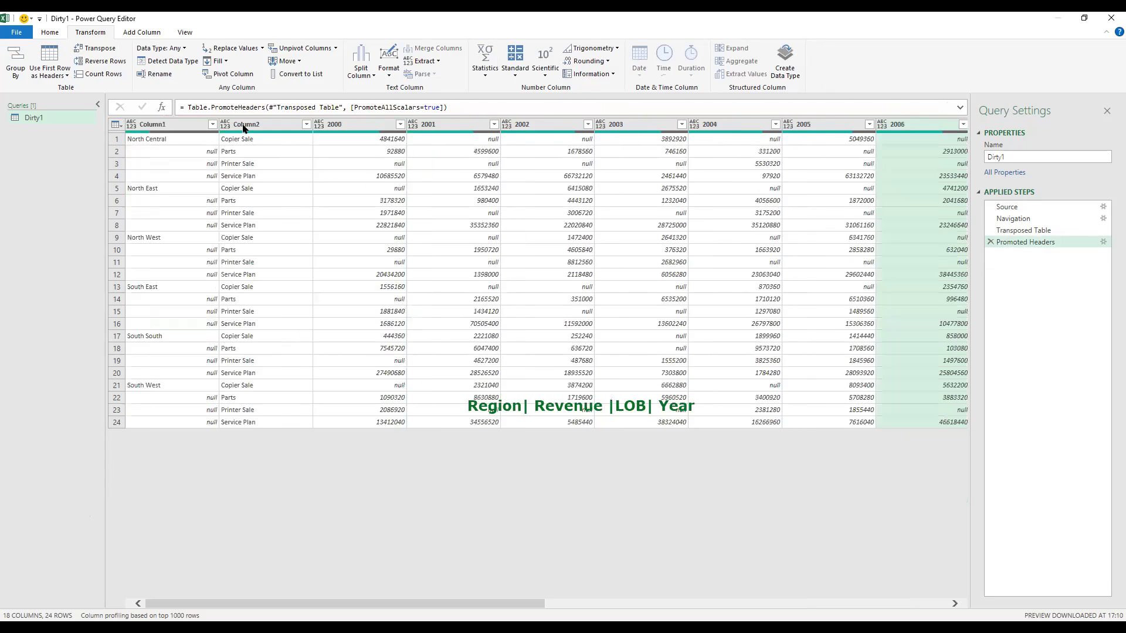
left_click(265, 125, "ctrl")
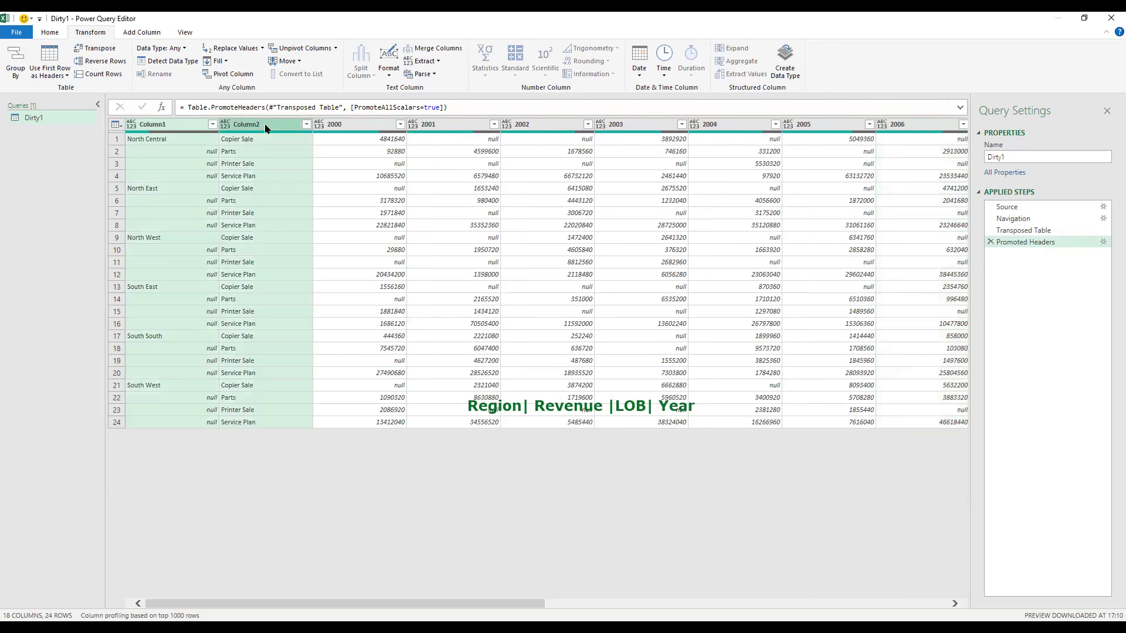
right_click(266, 128)
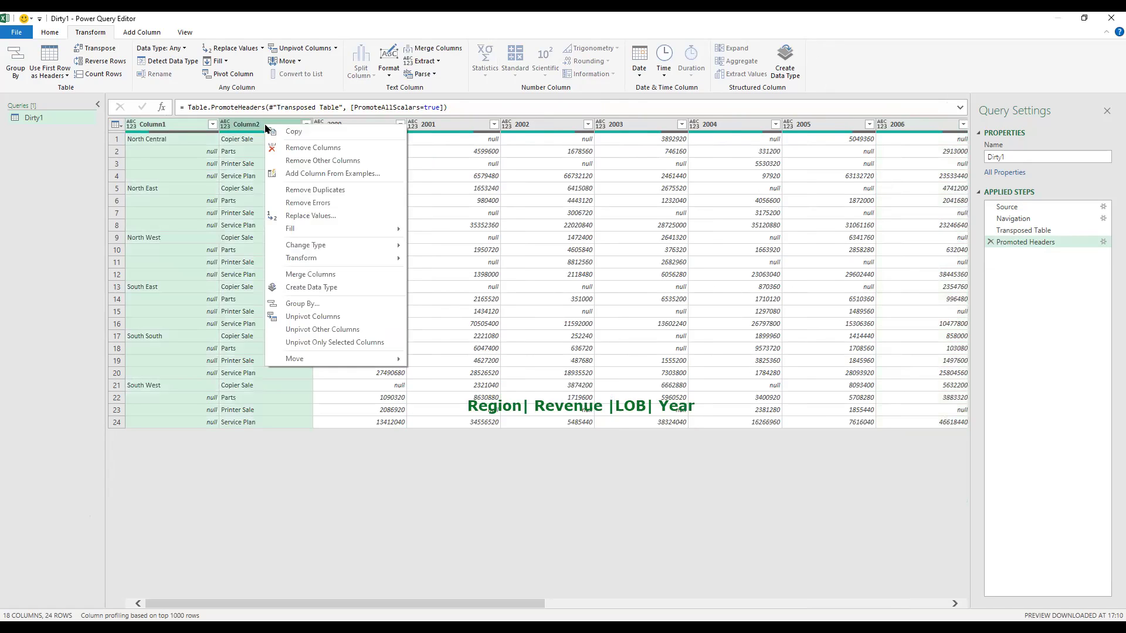
left_click(348, 329)
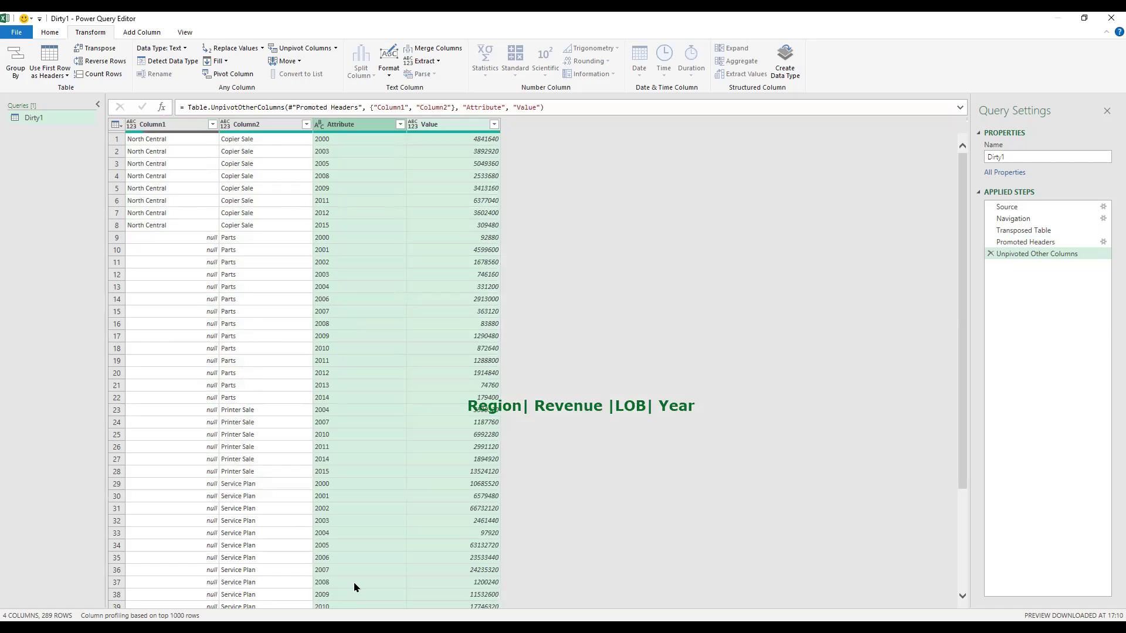
Look through the unpivoted rows, checking the region, line of business, year and value columns
left_click(447, 490)
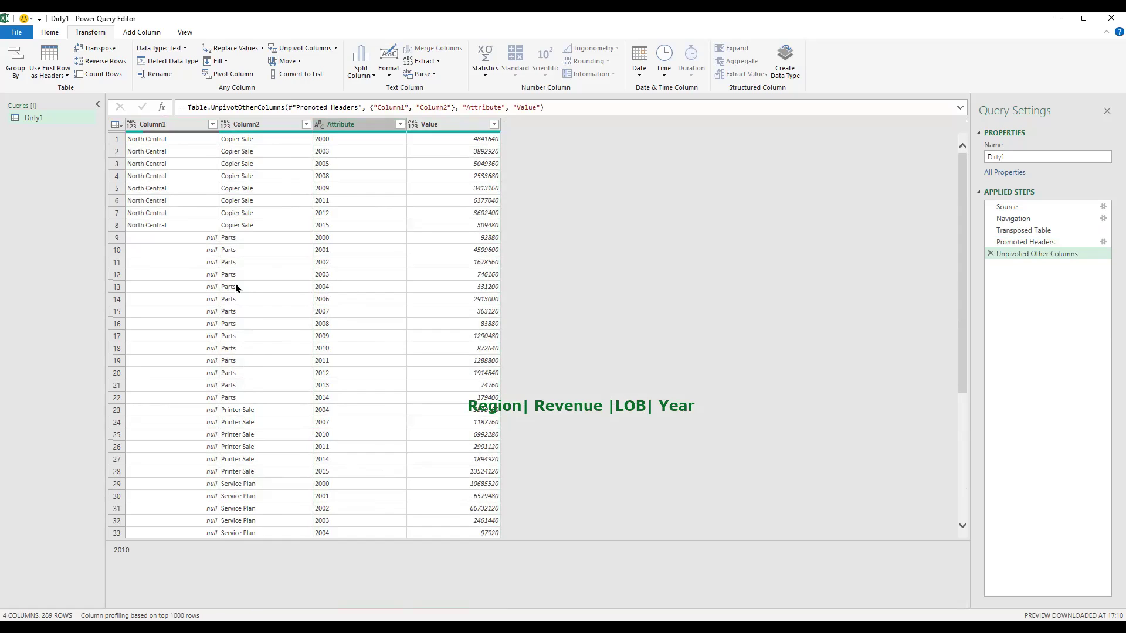
scroll(236, 287, "down", 7)
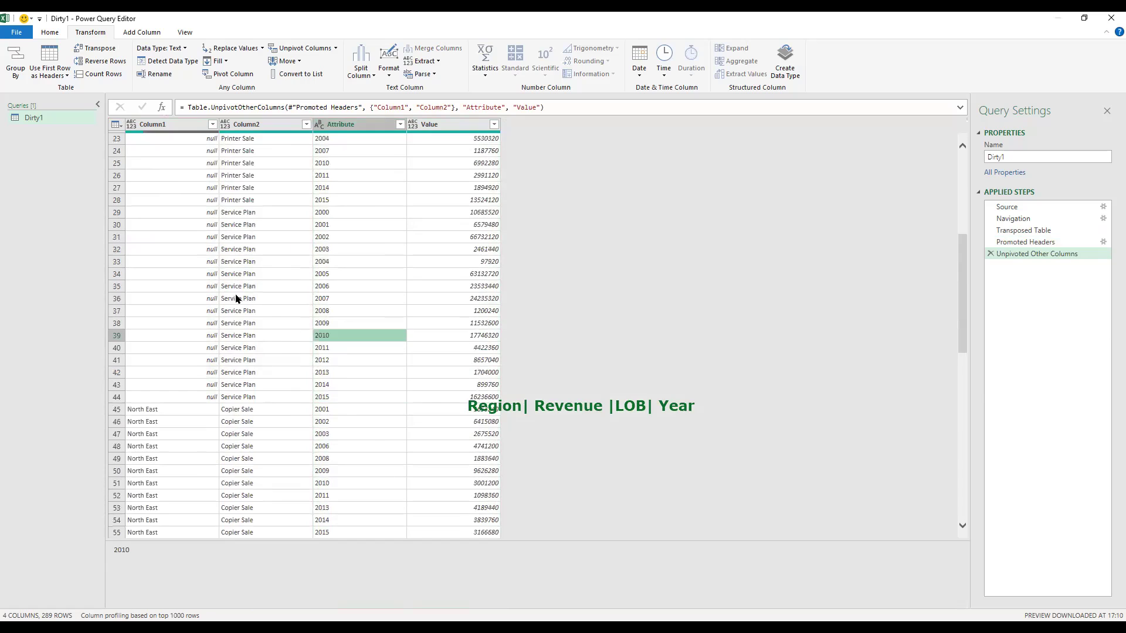
scroll(237, 299, "down", 5)
scroll(237, 299, "down", 3)
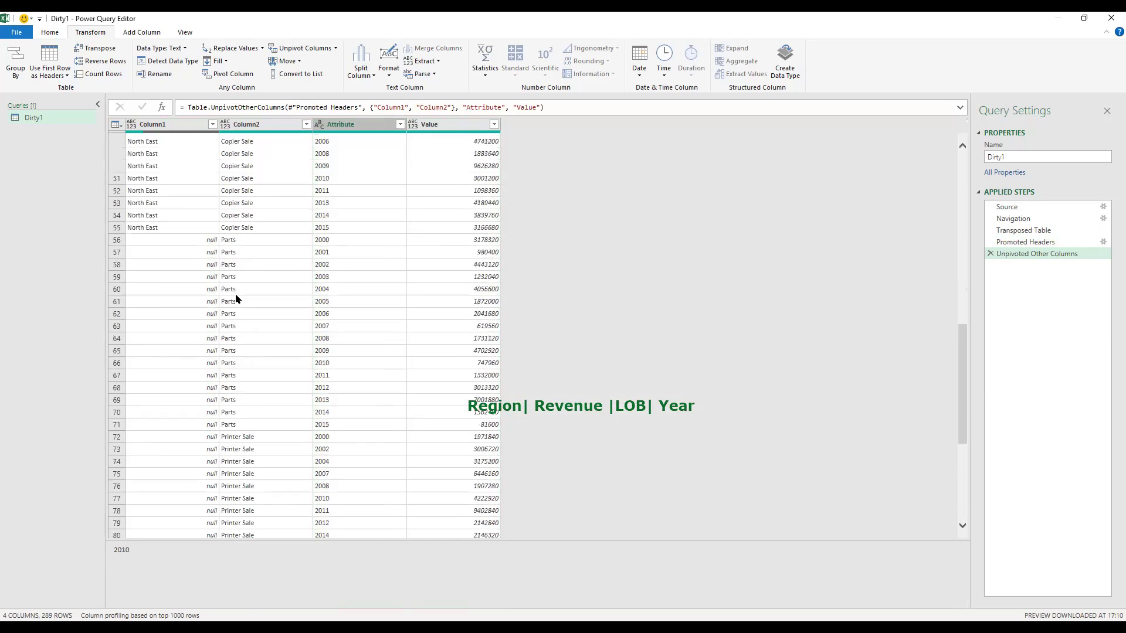
Review the unpivoted table from its first row onward, comparing how each region's block of rows is laid out
scroll(237, 299, "up", 15)
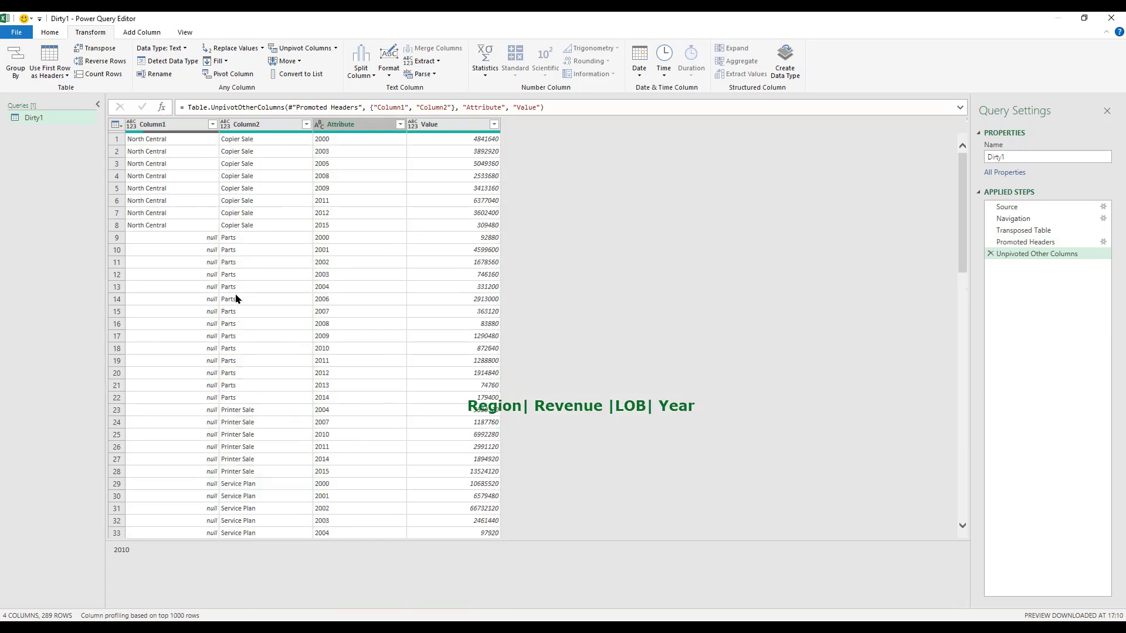
scroll(236, 299, "down", 10)
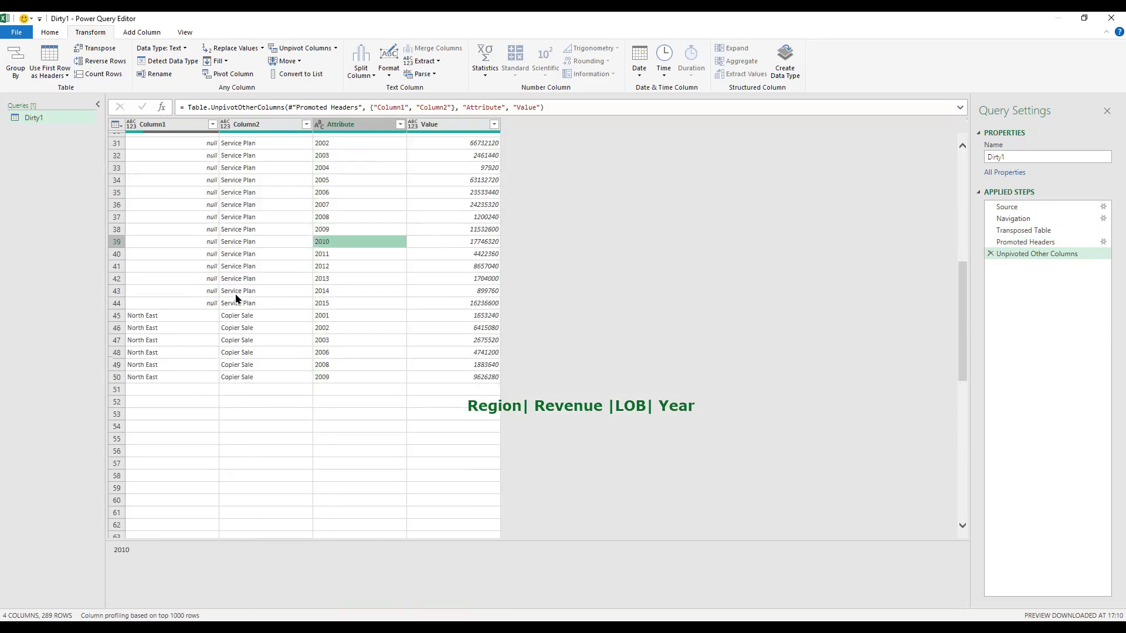
scroll(236, 299, "down", 3)
scroll(236, 299, "down", 4)
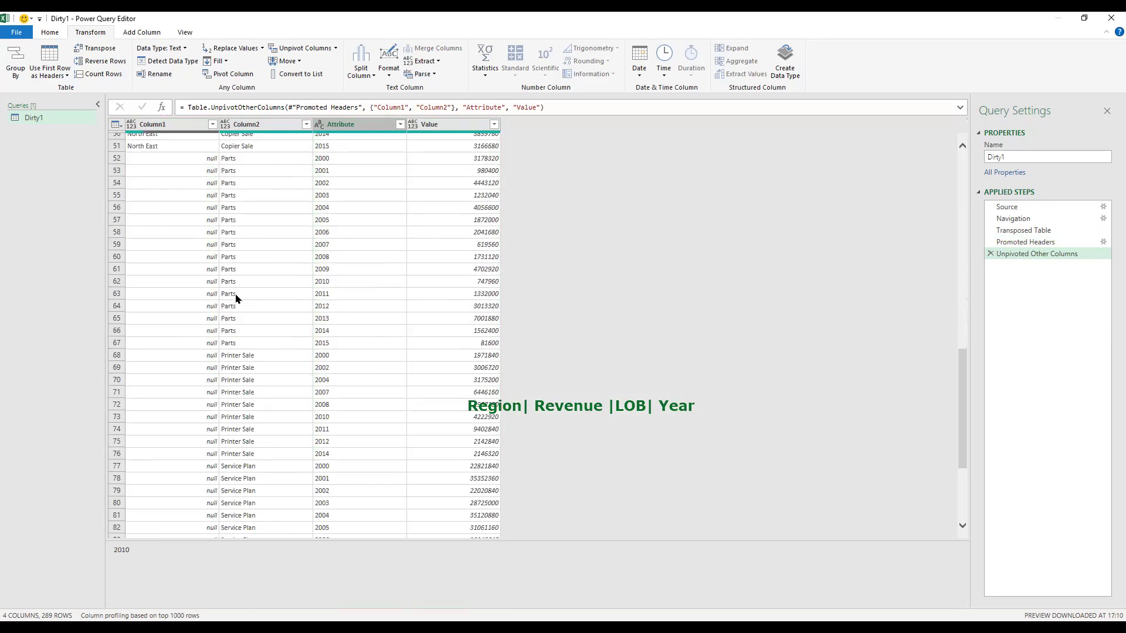
scroll(236, 299, "down", 7)
scroll(237, 299, "down", 1)
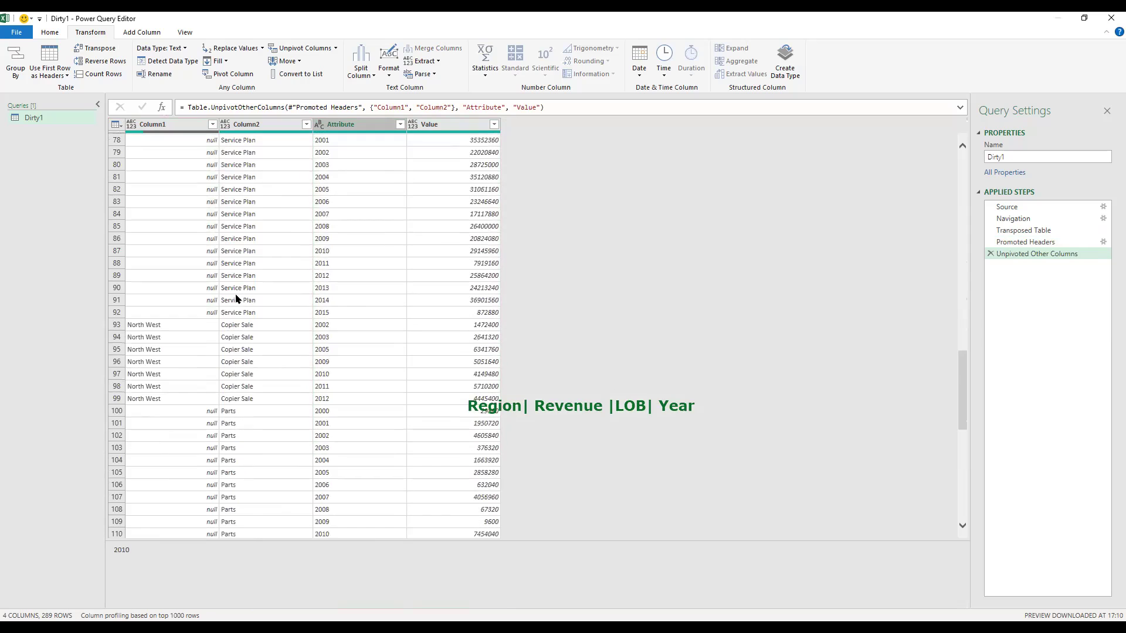
scroll(237, 299, "down", 3)
scroll(236, 299, "down", 7)
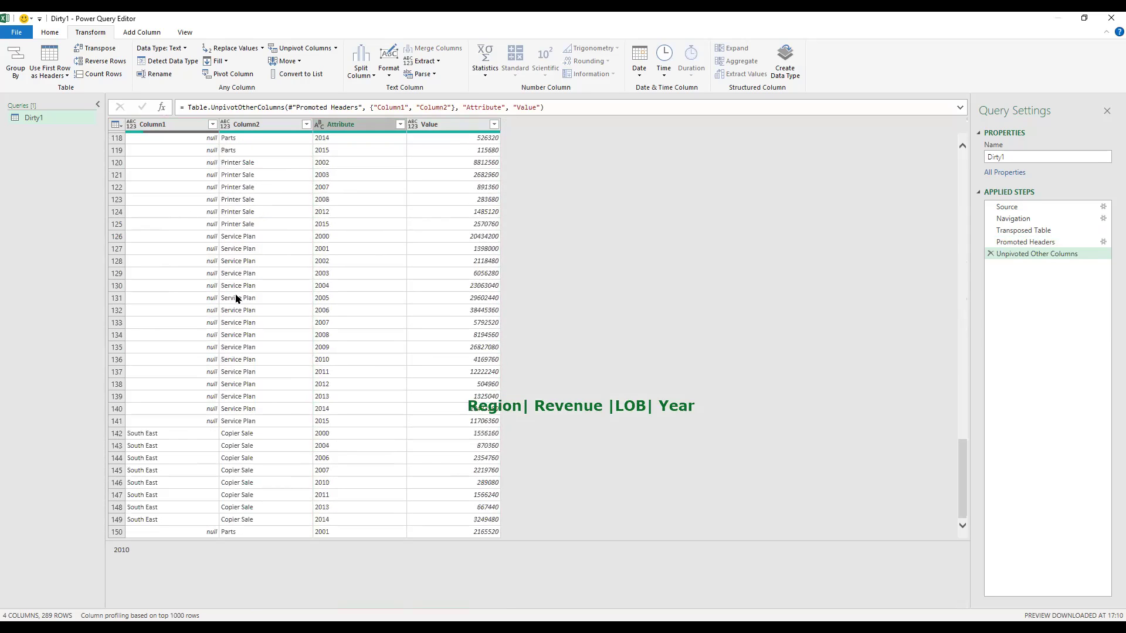
scroll(236, 299, "down", 5)
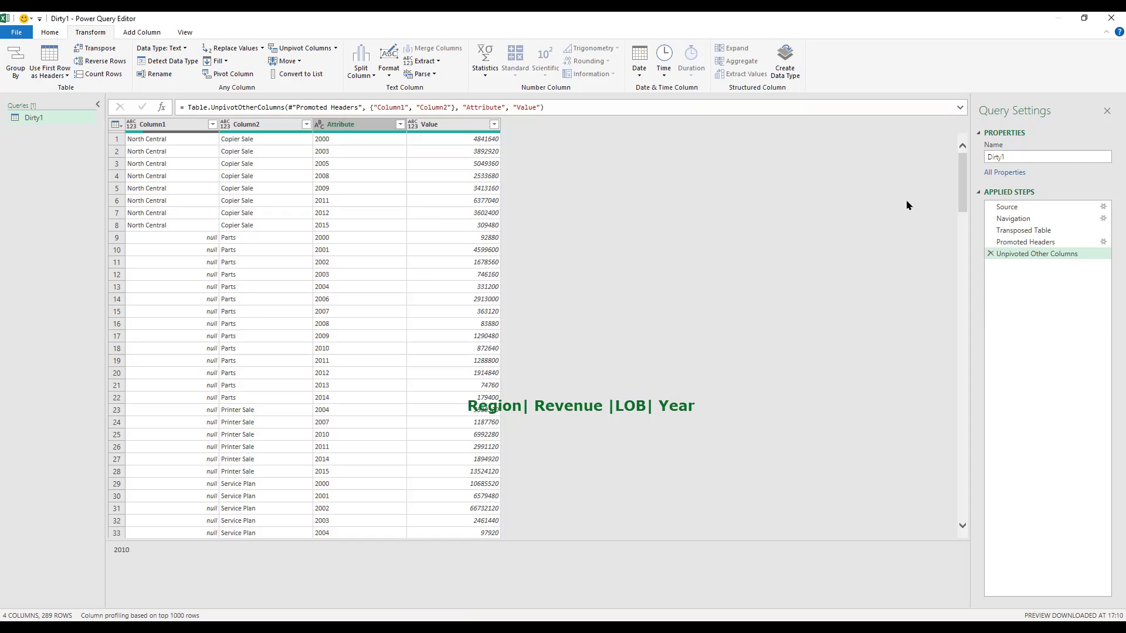
Examine the four unpivoted columns, going through the null region cells in Column1 for the Parts, Printer Sale and Service Plan rows
left_click(176, 130)
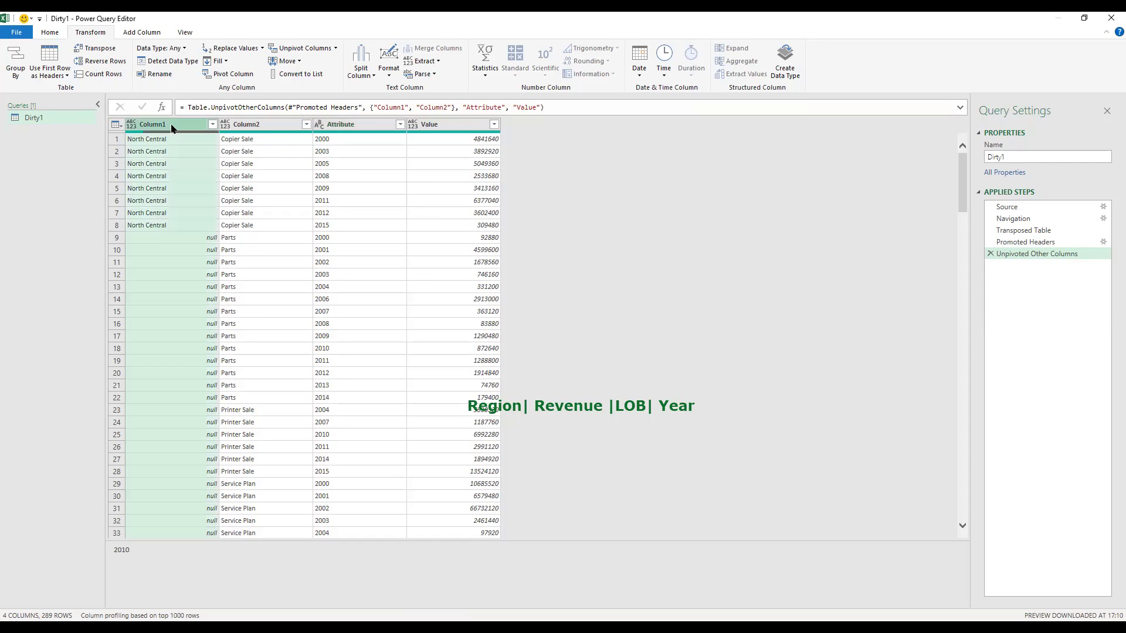
left_click(273, 125)
left_click(380, 126)
left_click(445, 126)
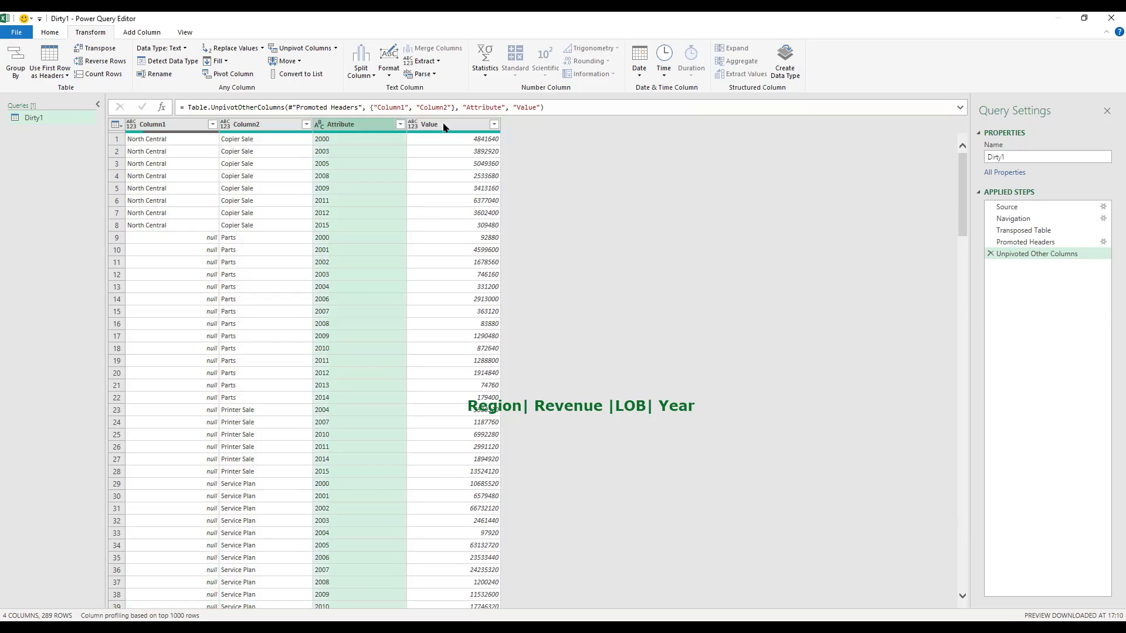
left_click(176, 239)
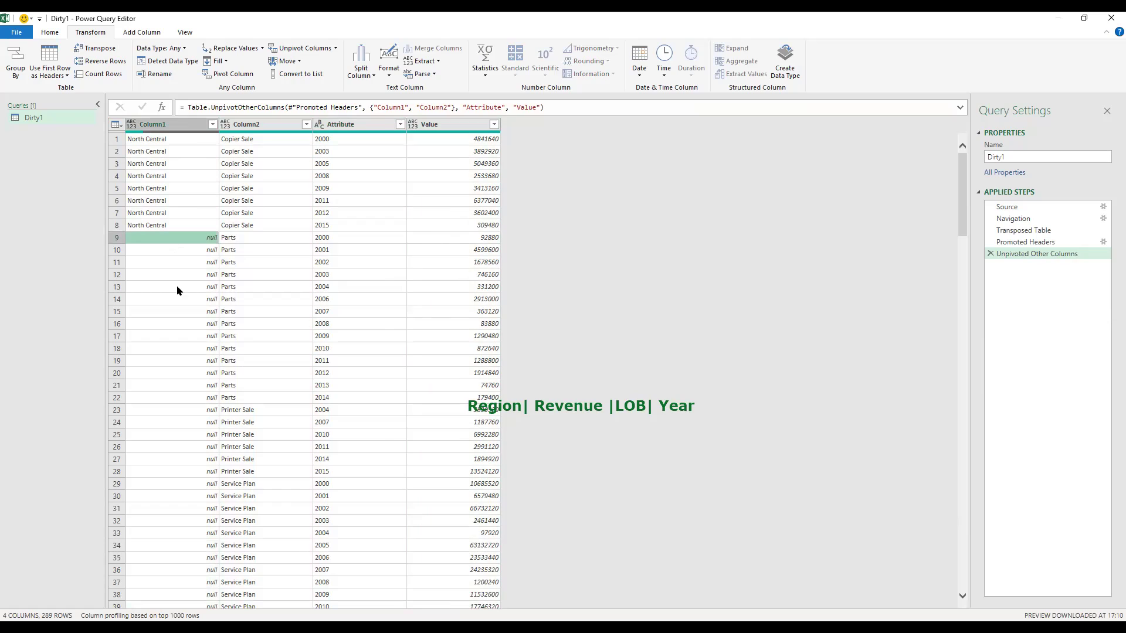
left_click(176, 301)
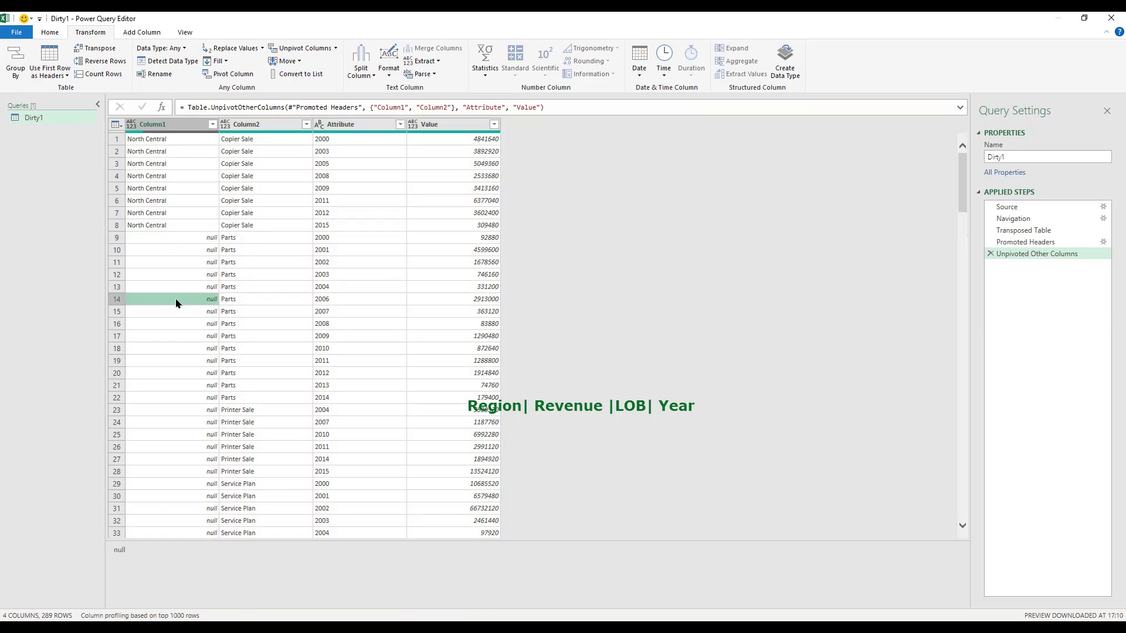
key("Right")
key("Down")
key("Down")
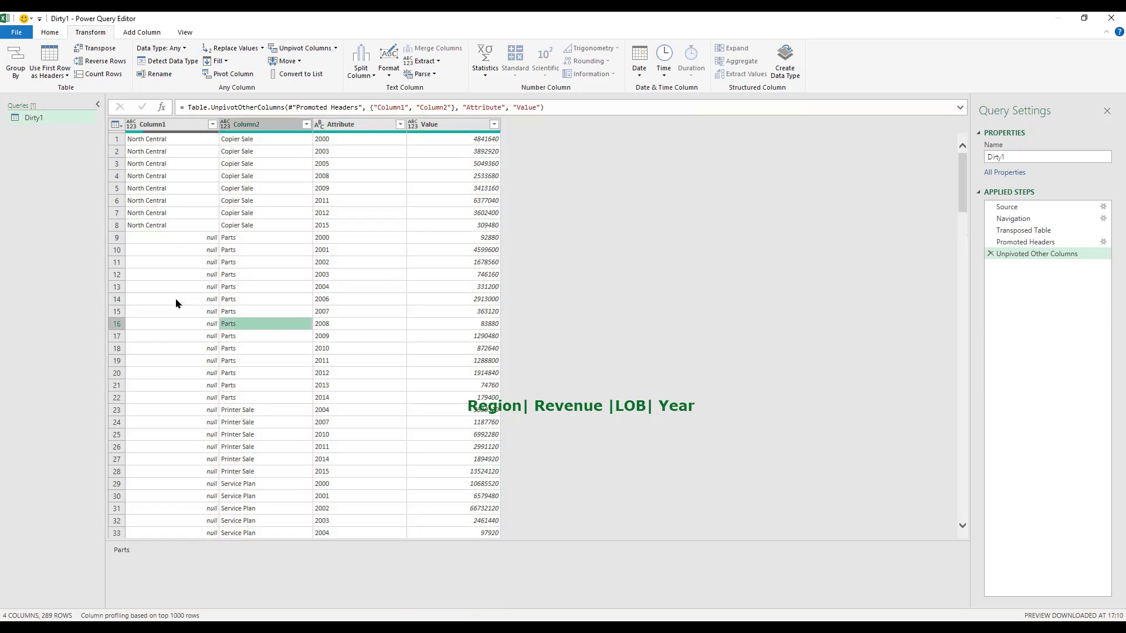
key("Left")
key("Down")
key("Down")
key("Down")
key("Down")
key("Down")
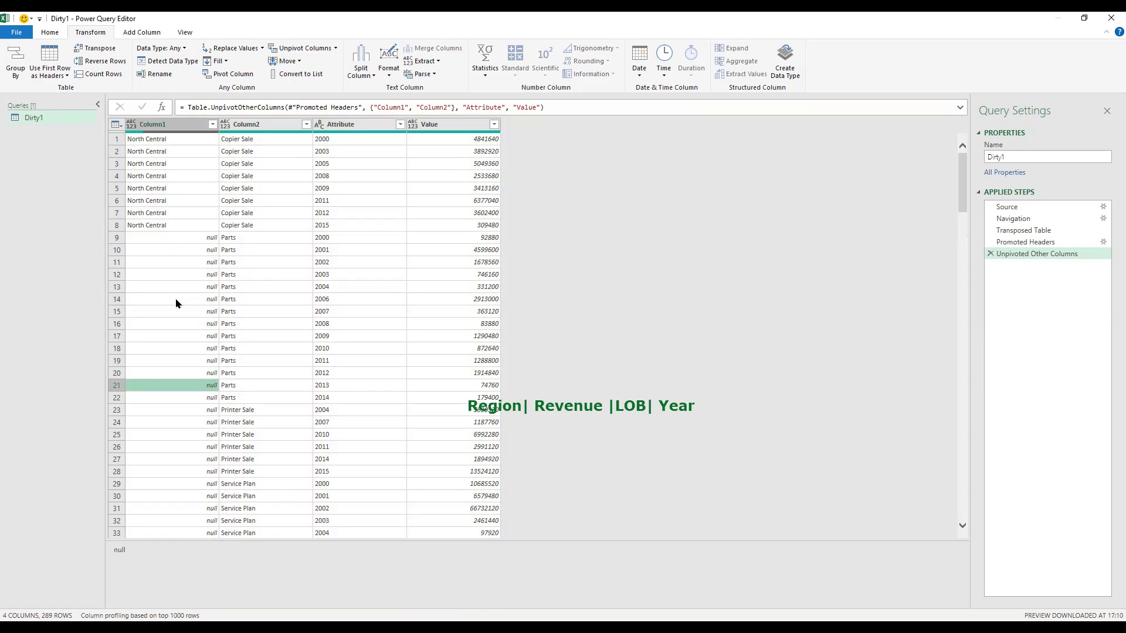
key("Down")
key("Down")
key("Down")
key("Down")
key("Down")
key("Down")
key("Down")
key("Down")
key("Down")
key("Down")
key("Down")
scroll(195, 365, "down", 5)
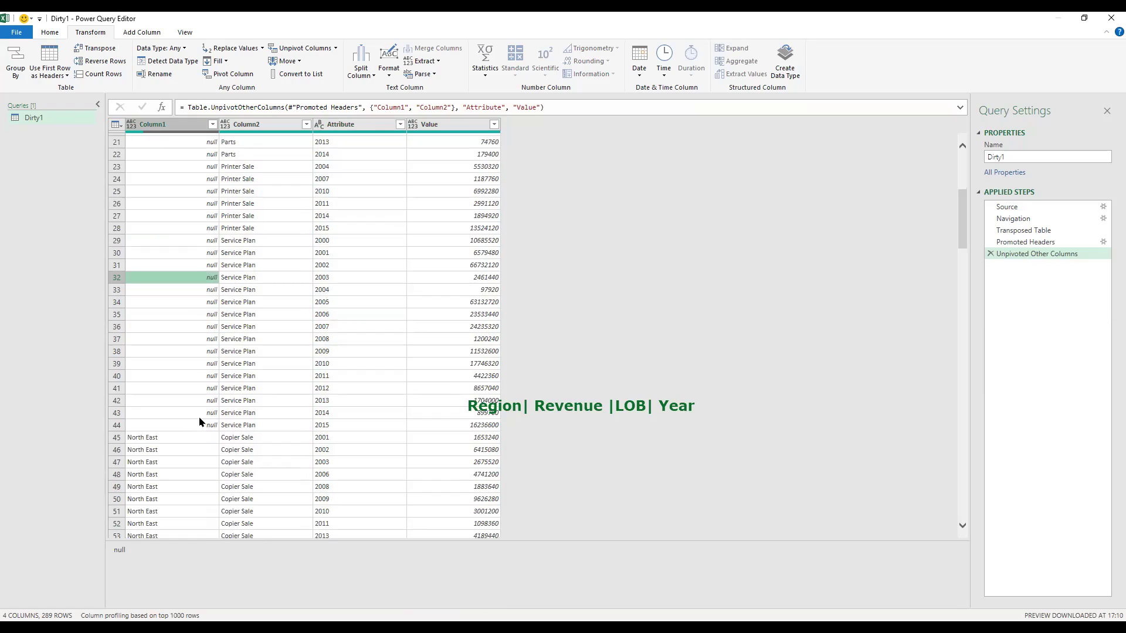
scroll(159, 269, "up", 5)
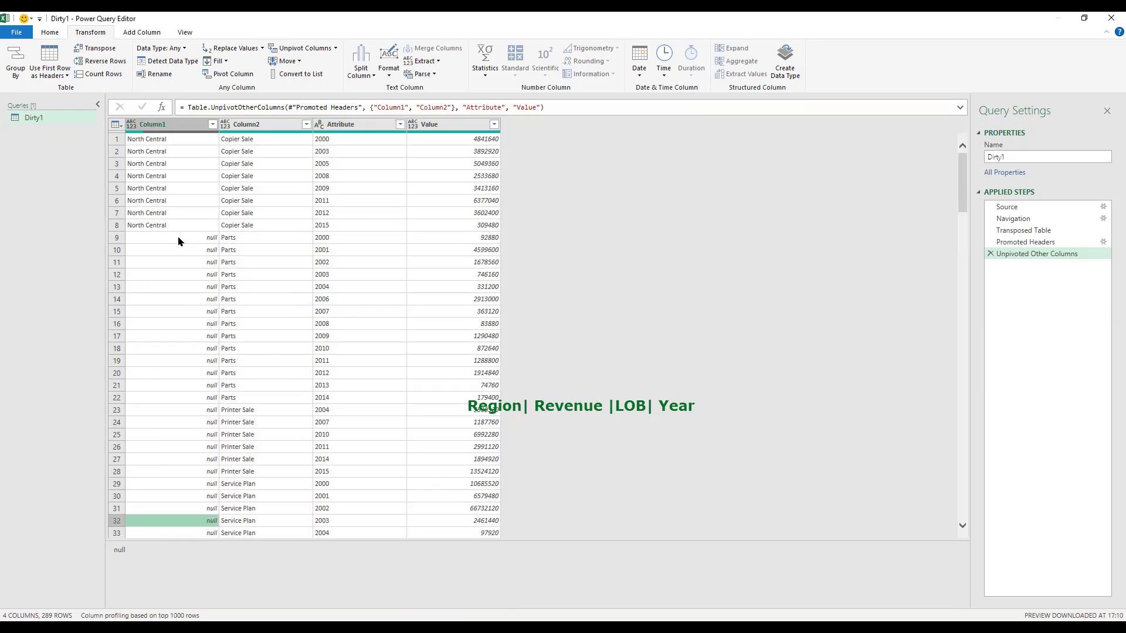
Check Column1 for null region cells across the remaining regions, from the first null cell to the South West rows
left_click(179, 241)
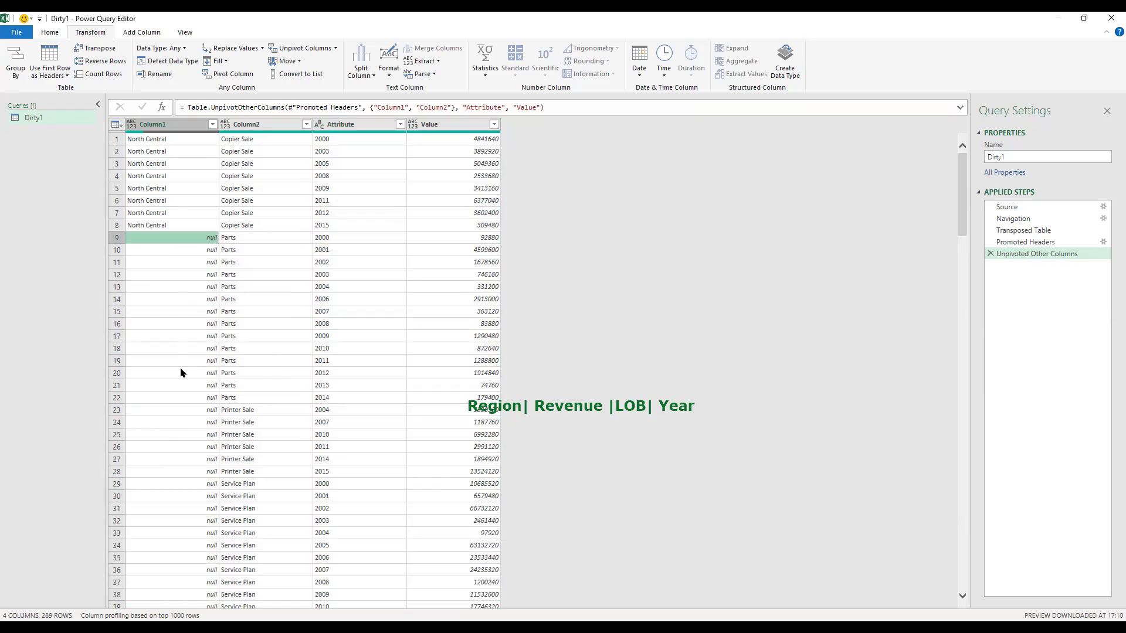
scroll(184, 328, "down", 9)
scroll(190, 299, "down", 2)
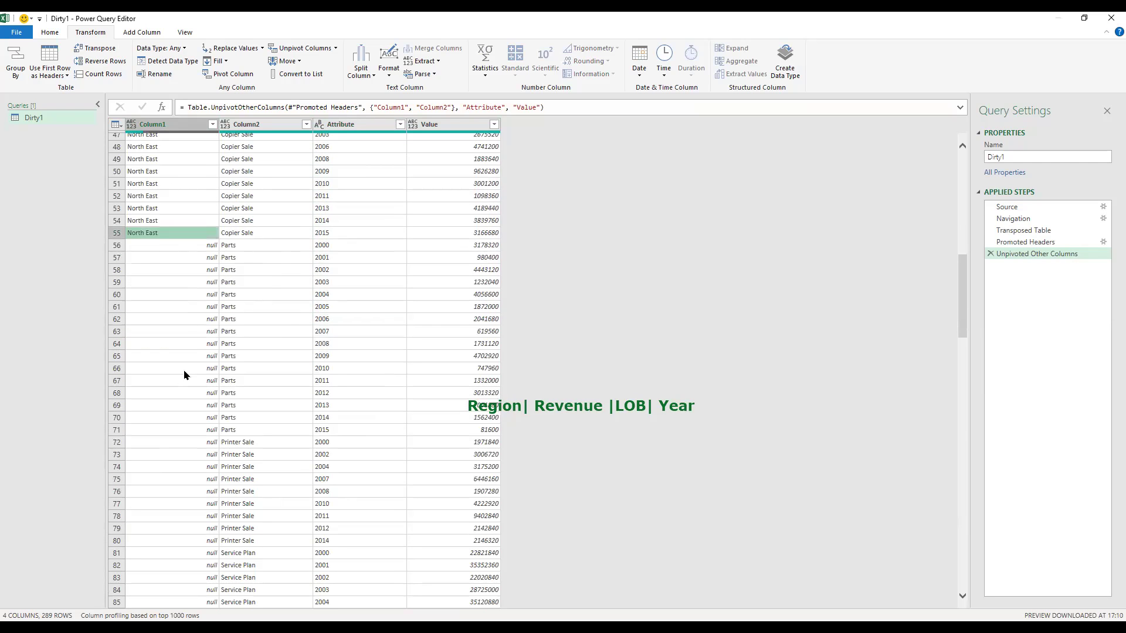
scroll(184, 336, "down", 10)
scroll(184, 336, "down", 5)
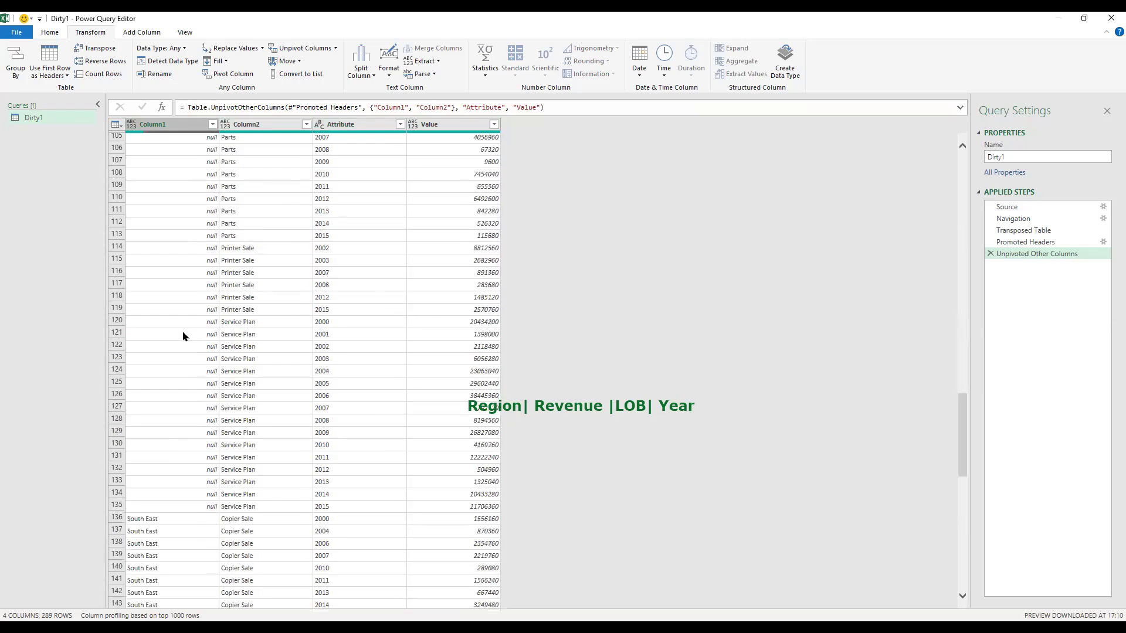
scroll(183, 336, "down", 3)
scroll(205, 296, "down", 13)
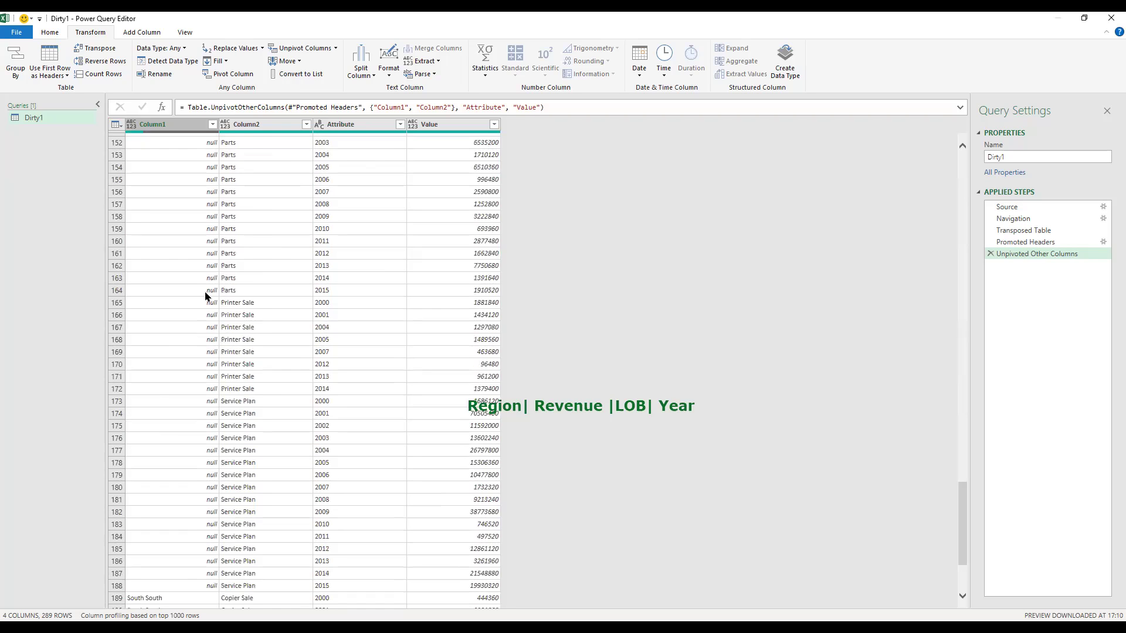
scroll(205, 296, "up", 11)
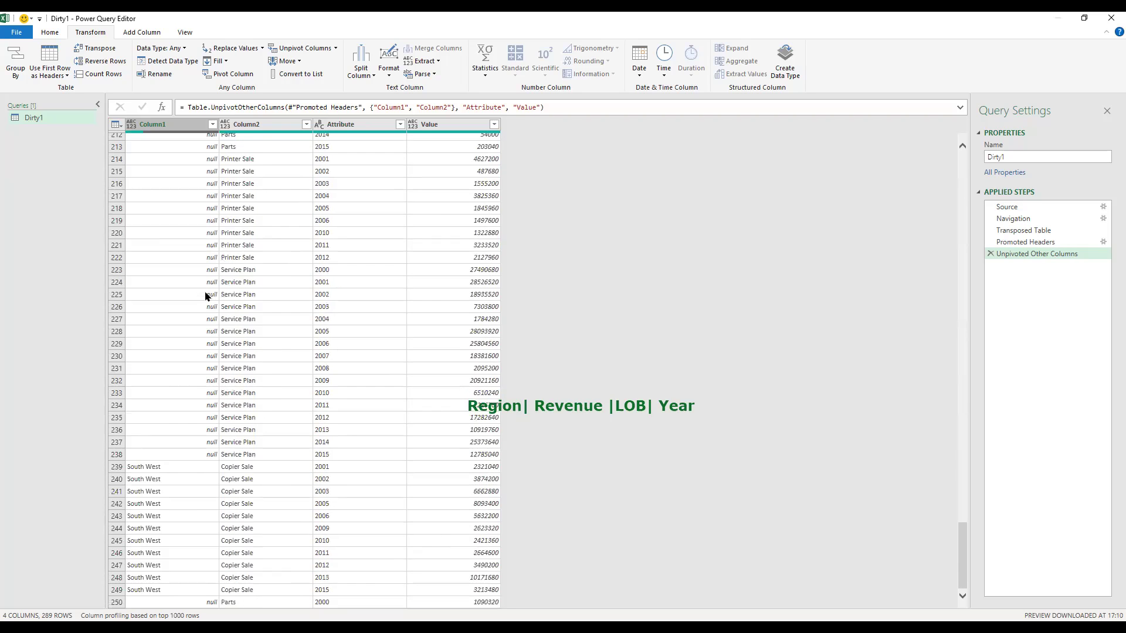
scroll(205, 296, "up", 20)
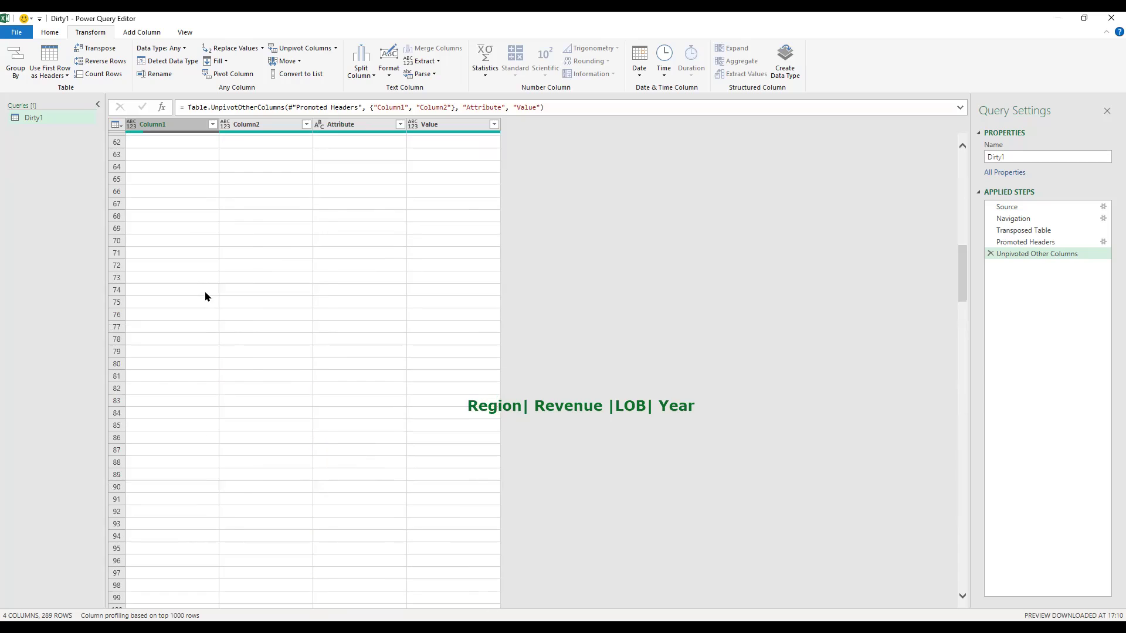
scroll(199, 307, "up", 8)
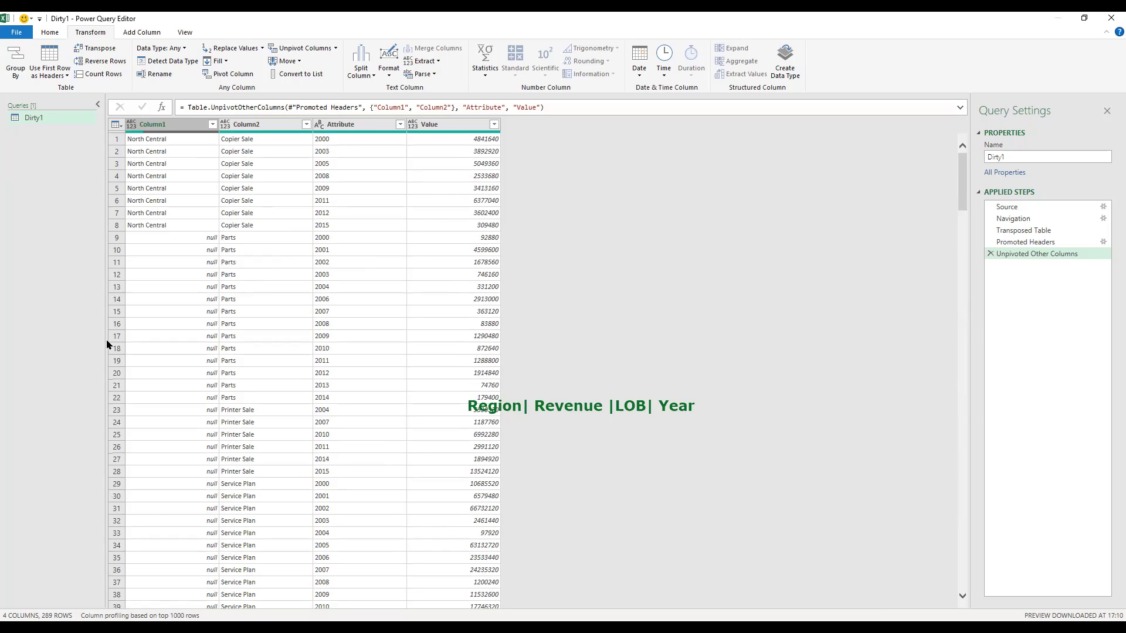
Delete the Unpivoted Other Columns step and fill the region names down in Column1 after the Promoted Headers step
left_click(1045, 232)
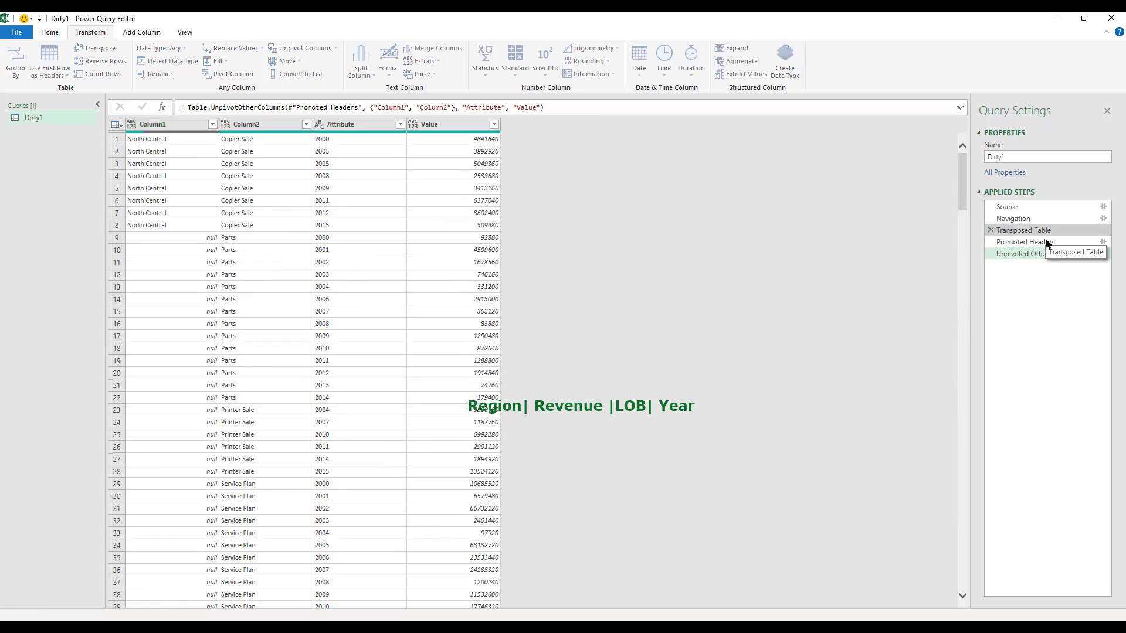
left_click(1046, 242)
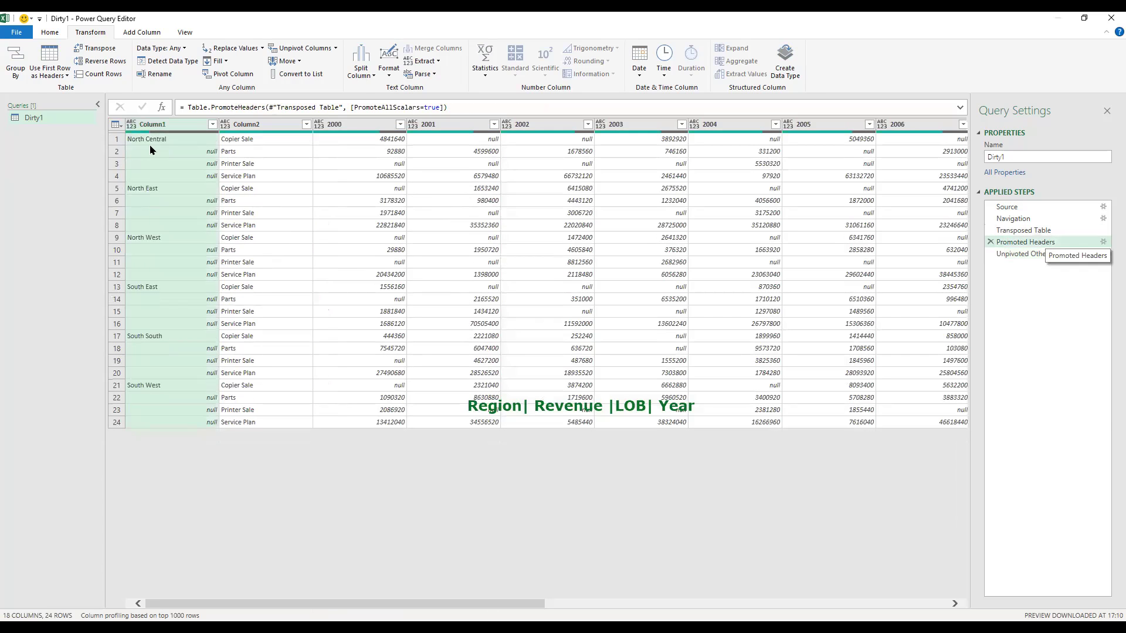
left_click(200, 144)
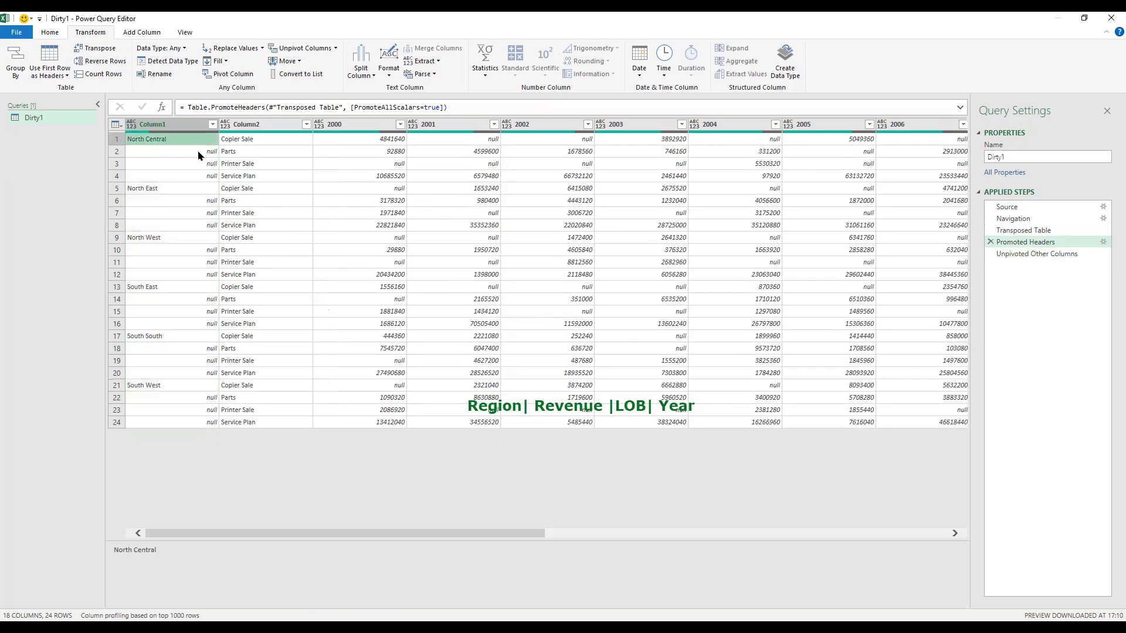
left_click(199, 152)
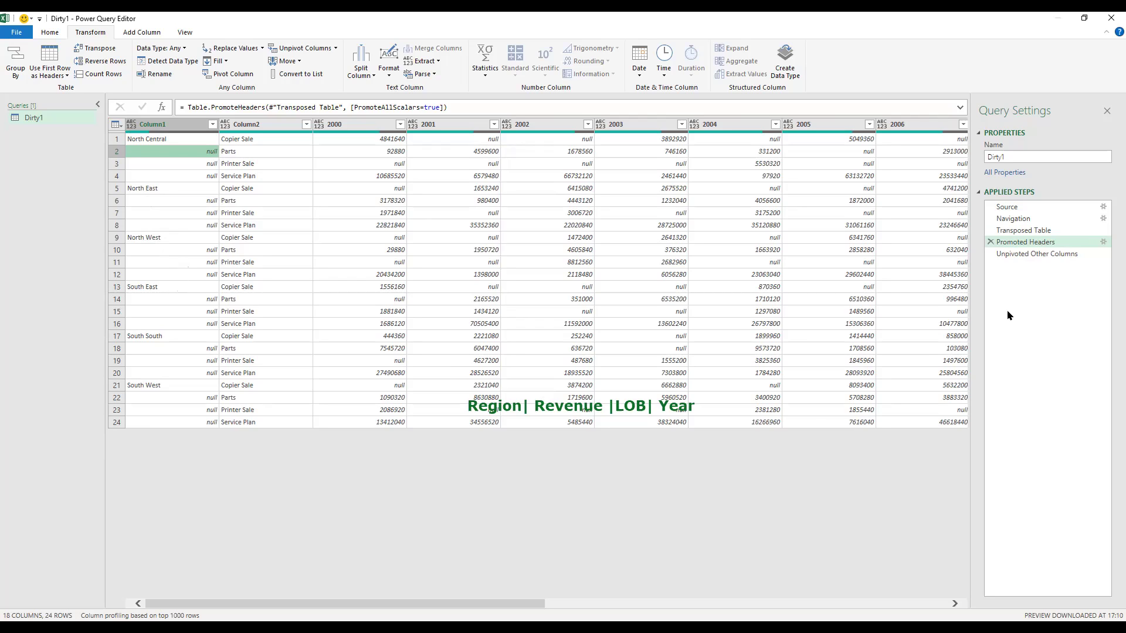
left_click(1038, 253)
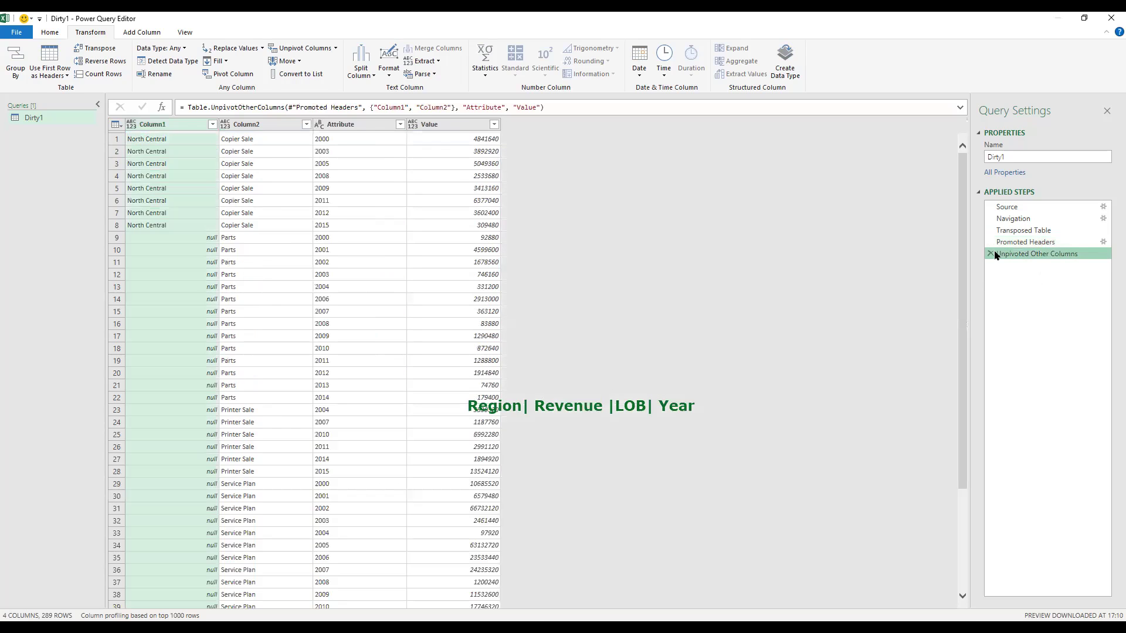
left_click(991, 253)
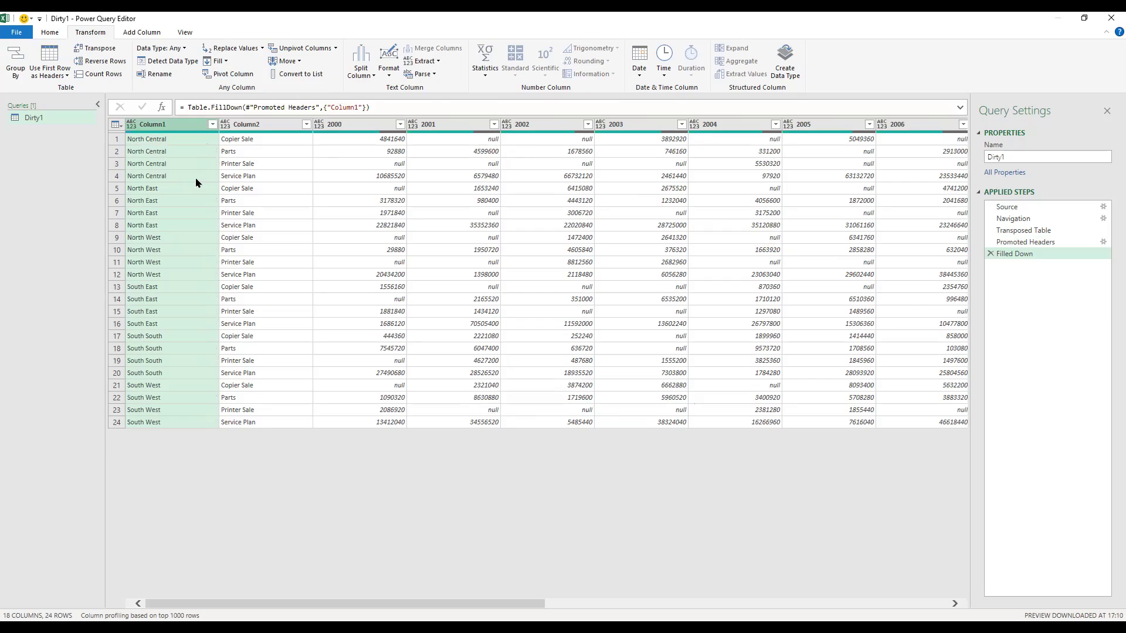
Unpivot all columns other than Column1 and Column2 in the filled-down table
left_click(261, 124, "ctrl")
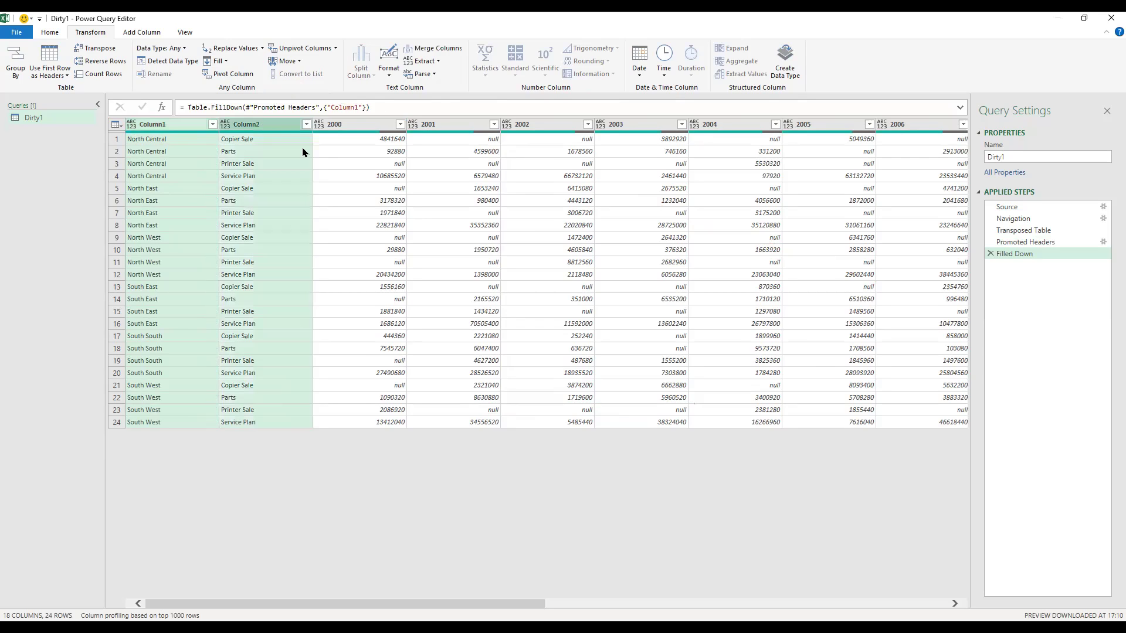
key("shift+F10")
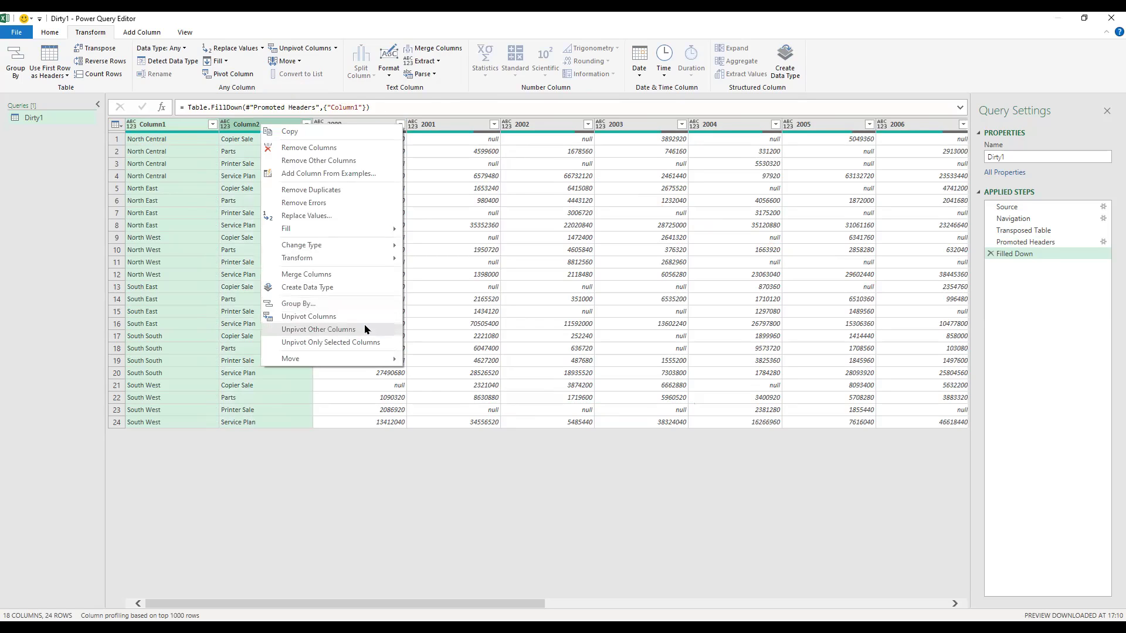
left_click(365, 329)
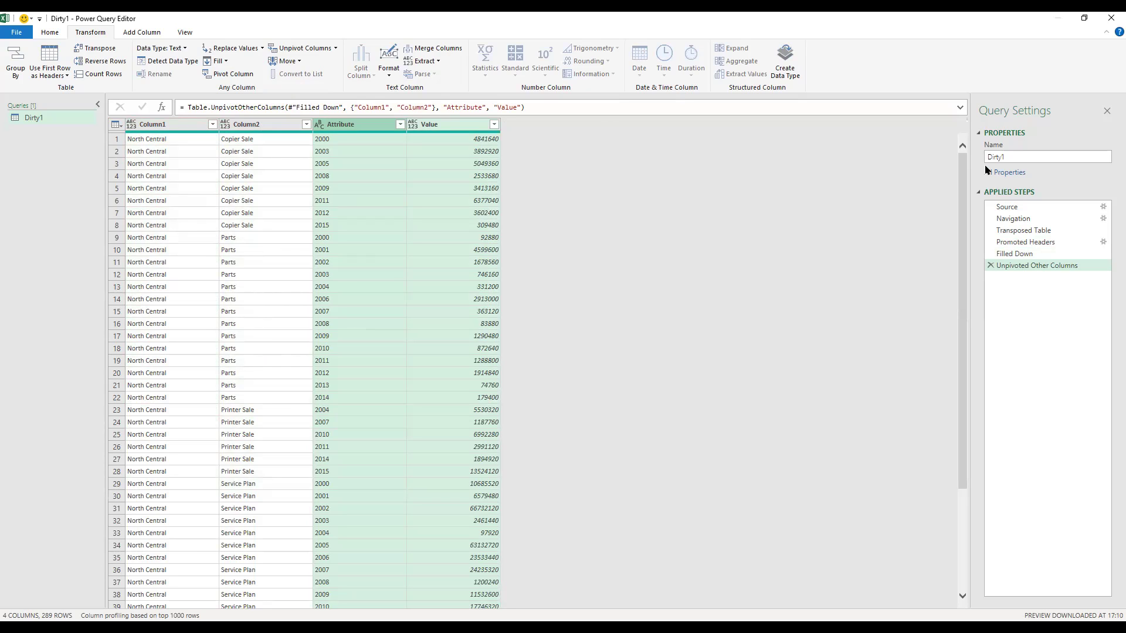
Go back to the Filled Down step and examine Column1, Column2 and the first-row values under 2000 and 2001
left_click(990, 257)
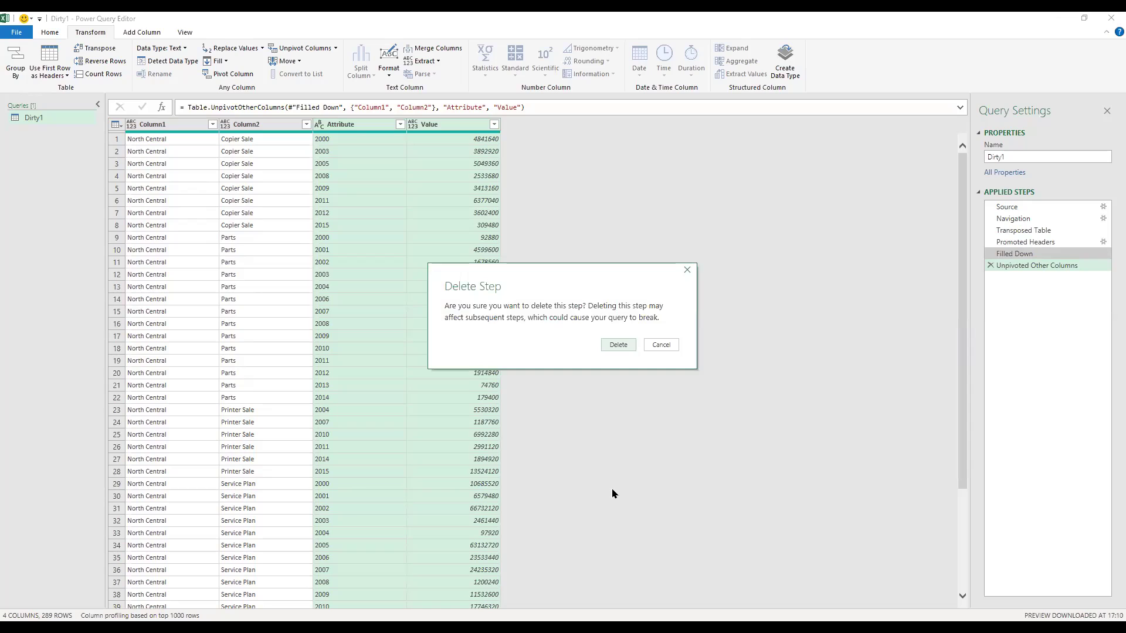
key("Escape")
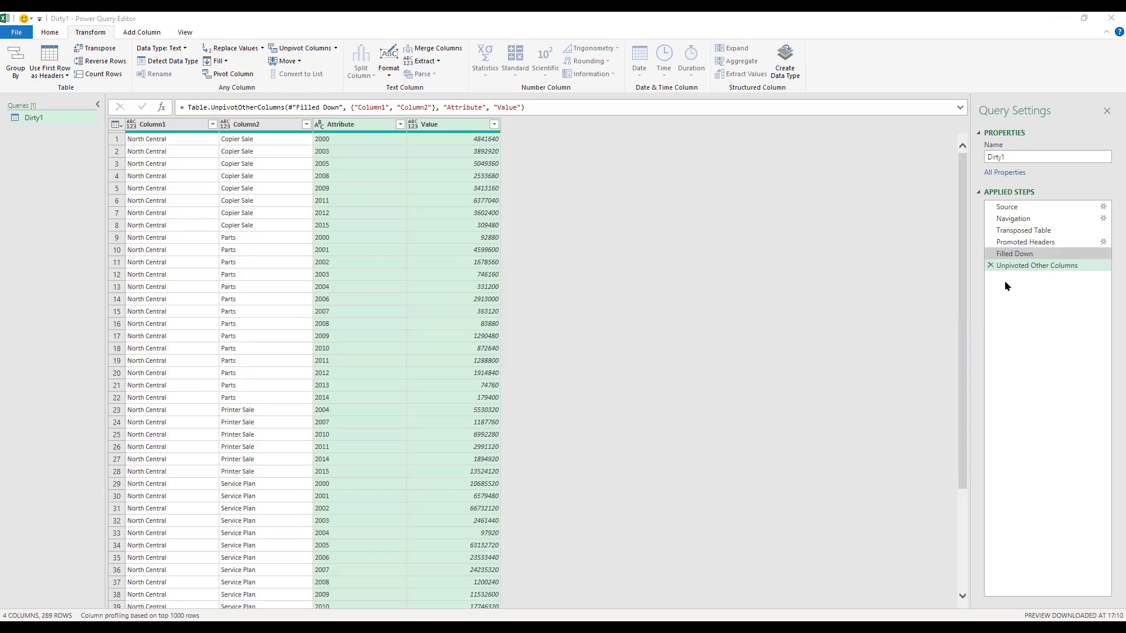
left_click(1034, 256)
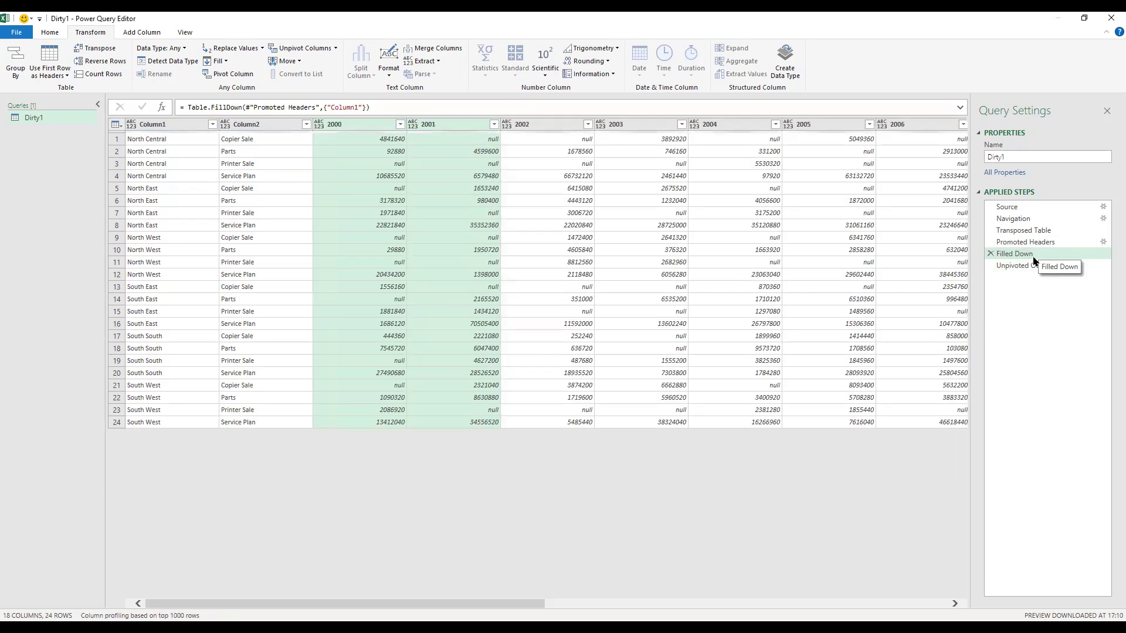
left_click(159, 125)
left_click(265, 125, "ctrl")
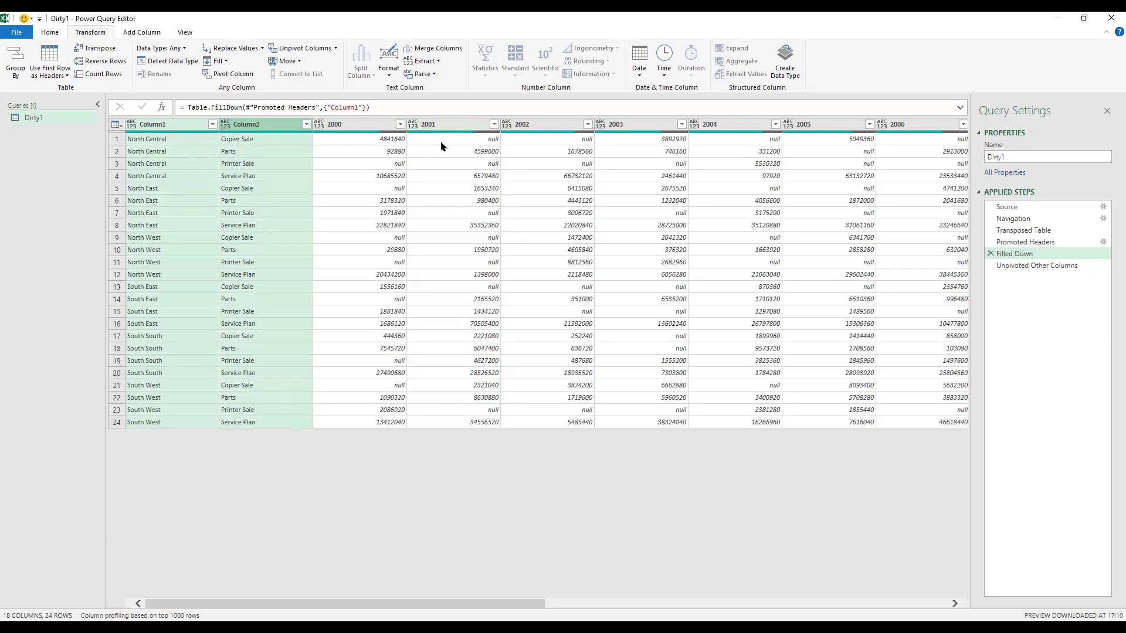
left_click(390, 141)
left_click(464, 142)
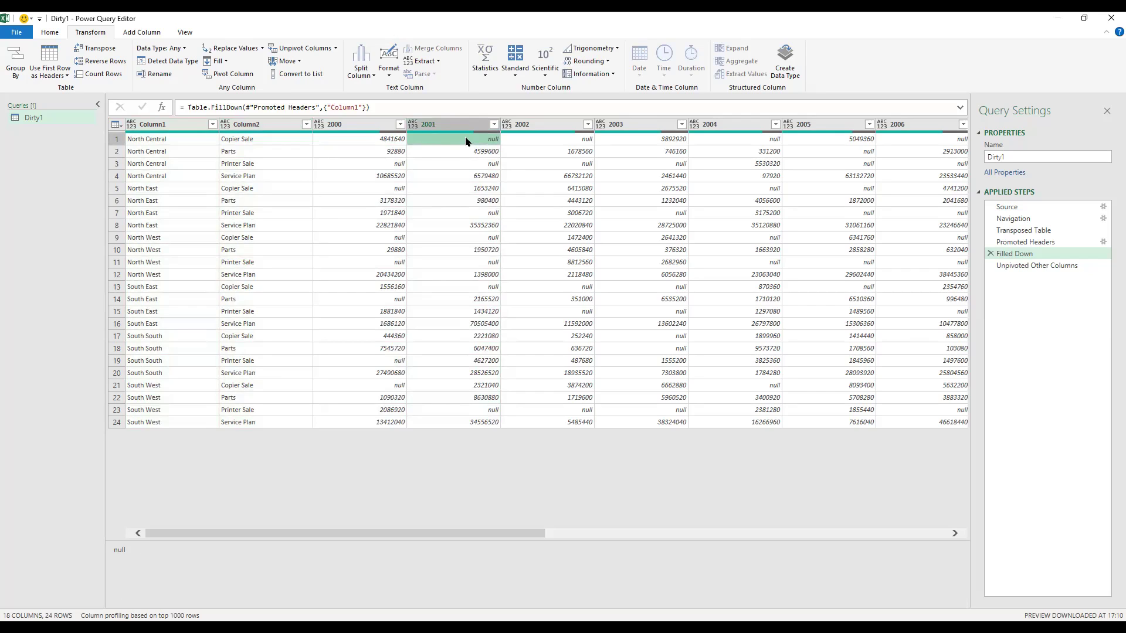
left_click(179, 142)
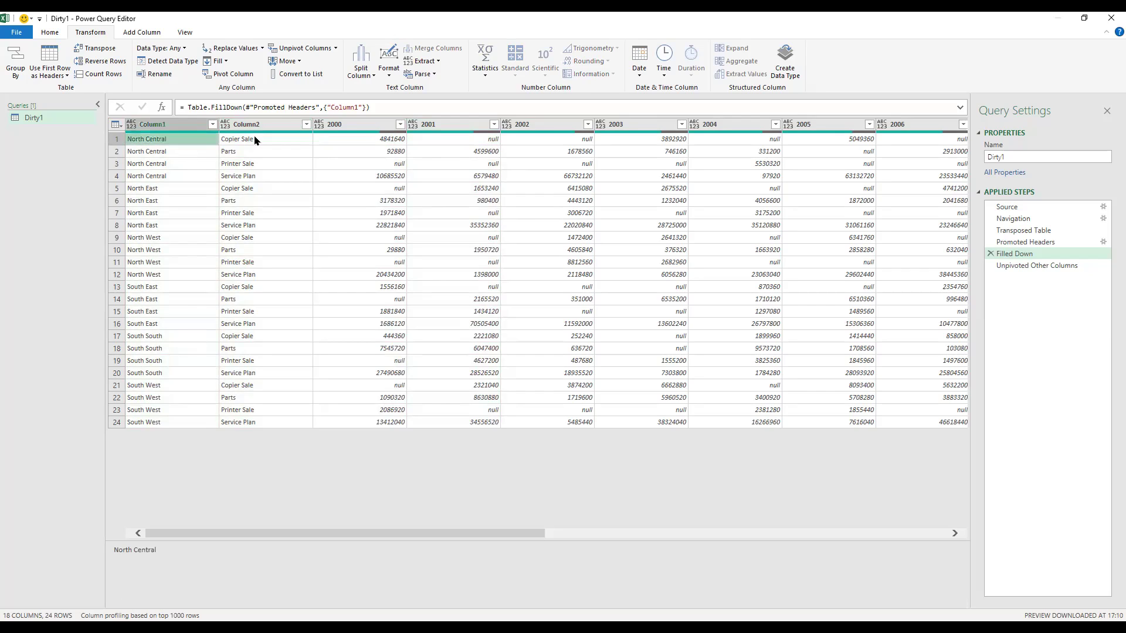
Examine Column1 and Column2 together in the Filled Down step, and return to the Unpivoted Other Columns step
left_click(268, 138)
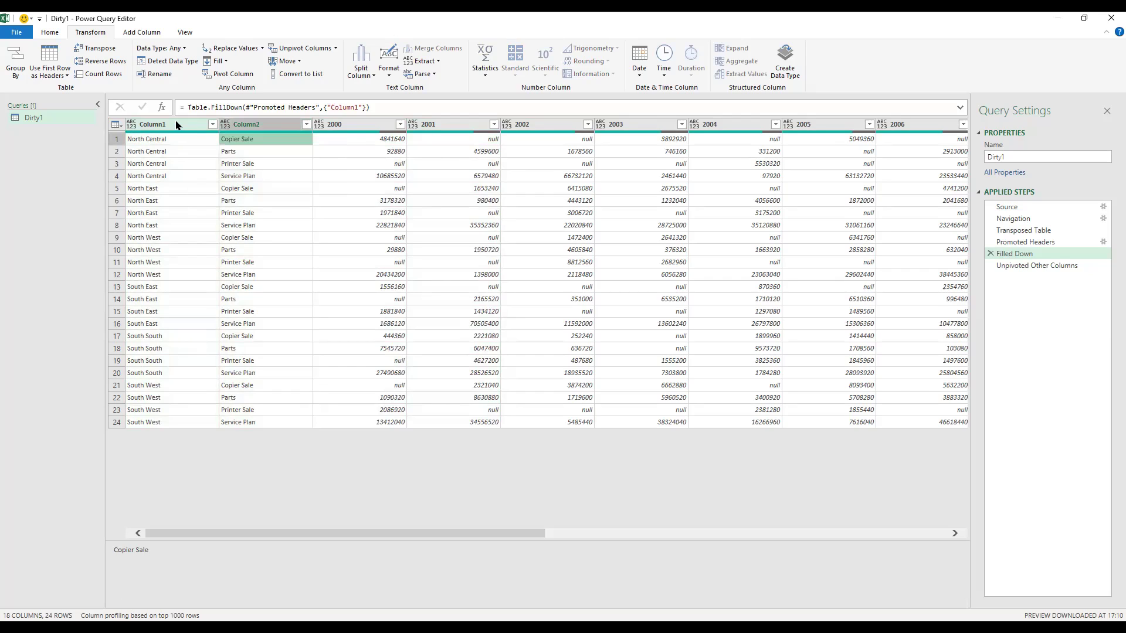
left_click(177, 124)
left_click(242, 125, "ctrl")
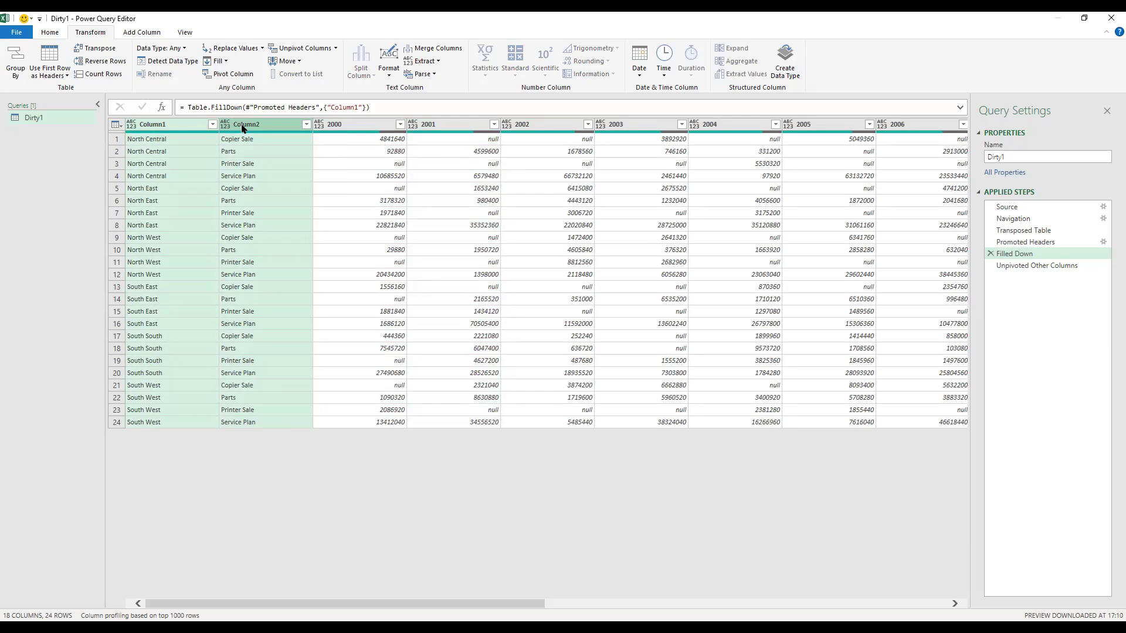
left_click(242, 125)
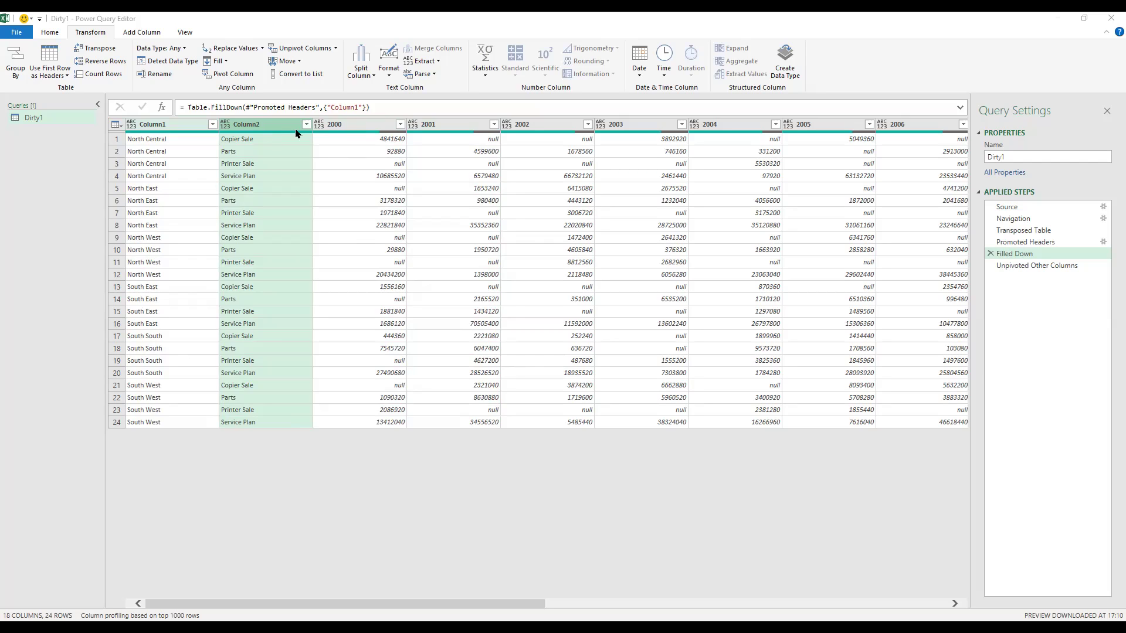
key("shift+Left")
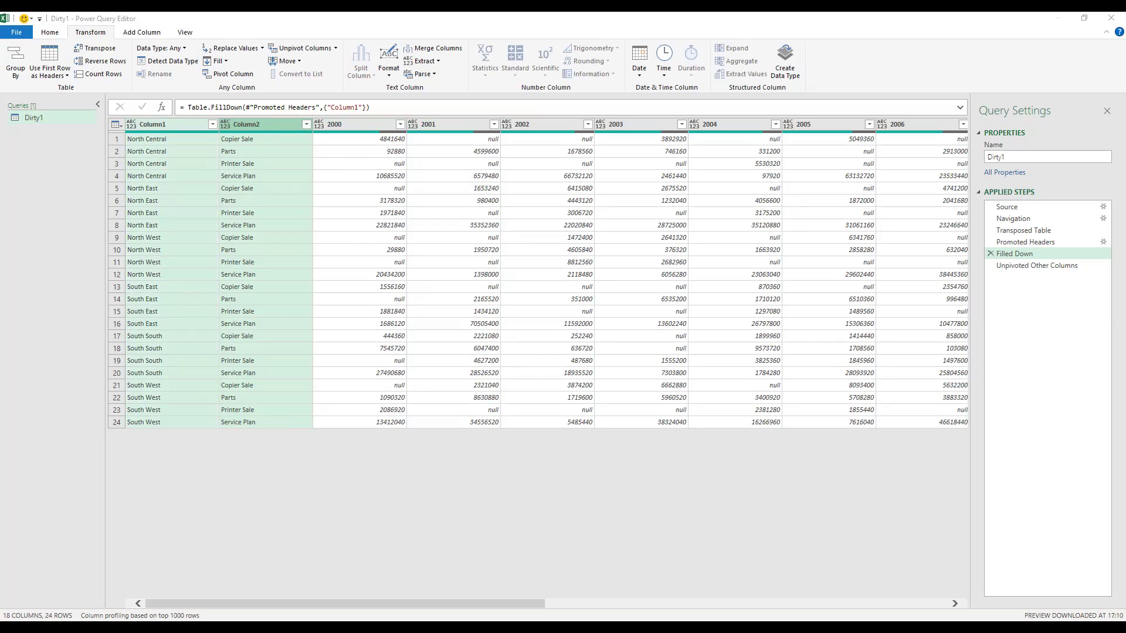
left_click(1060, 21)
left_click(1022, 267)
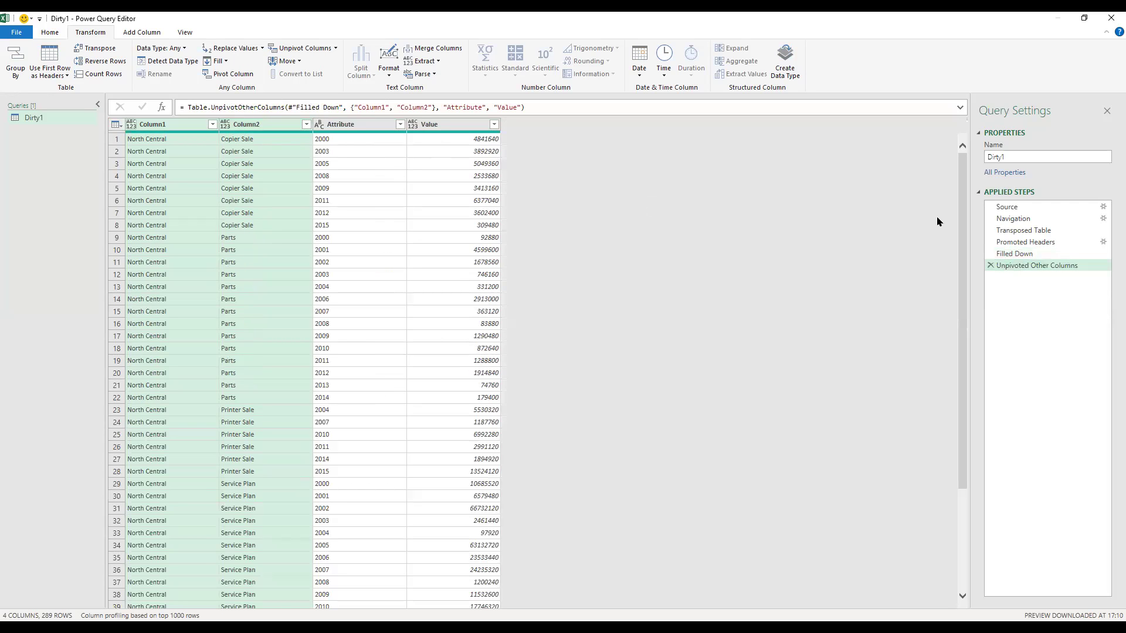
Delete the Filled Down step that precedes the unpivot in the Dirty1 query
left_click(990, 253)
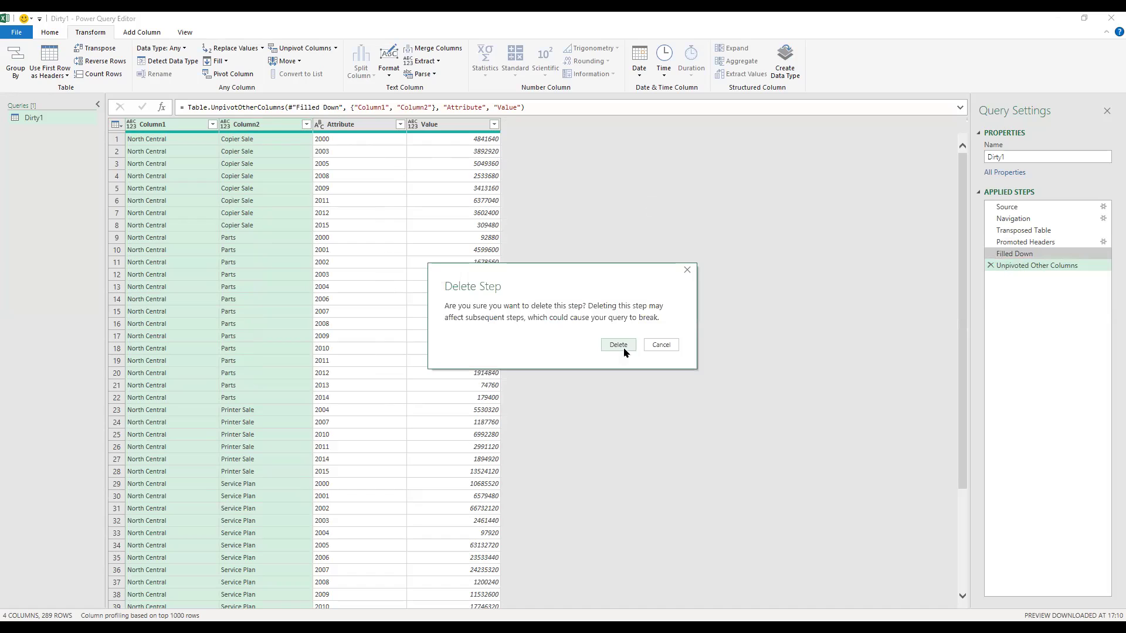
left_click(619, 345)
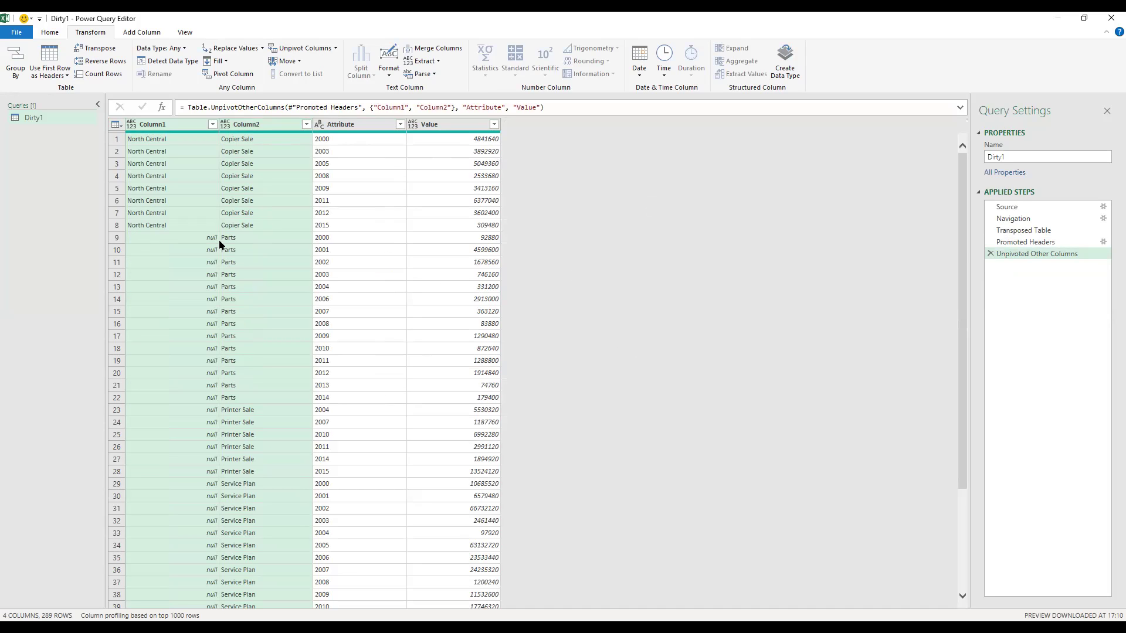
scroll(200, 261, "down", 4)
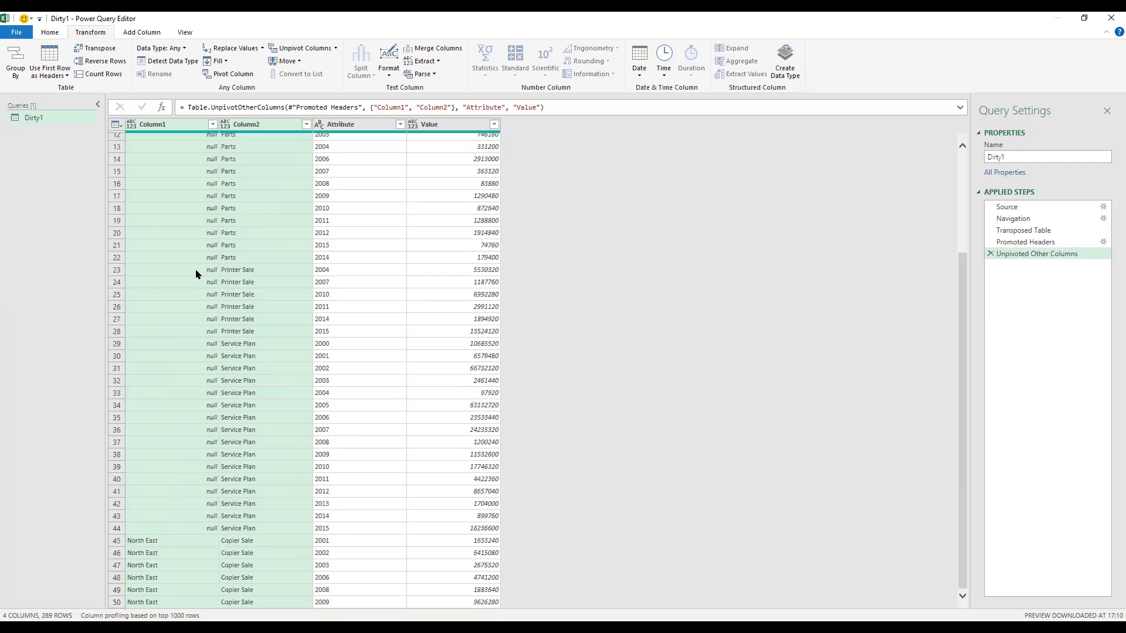
Examine the region values in Column1 throughout the unpivoted rows
left_click(154, 528)
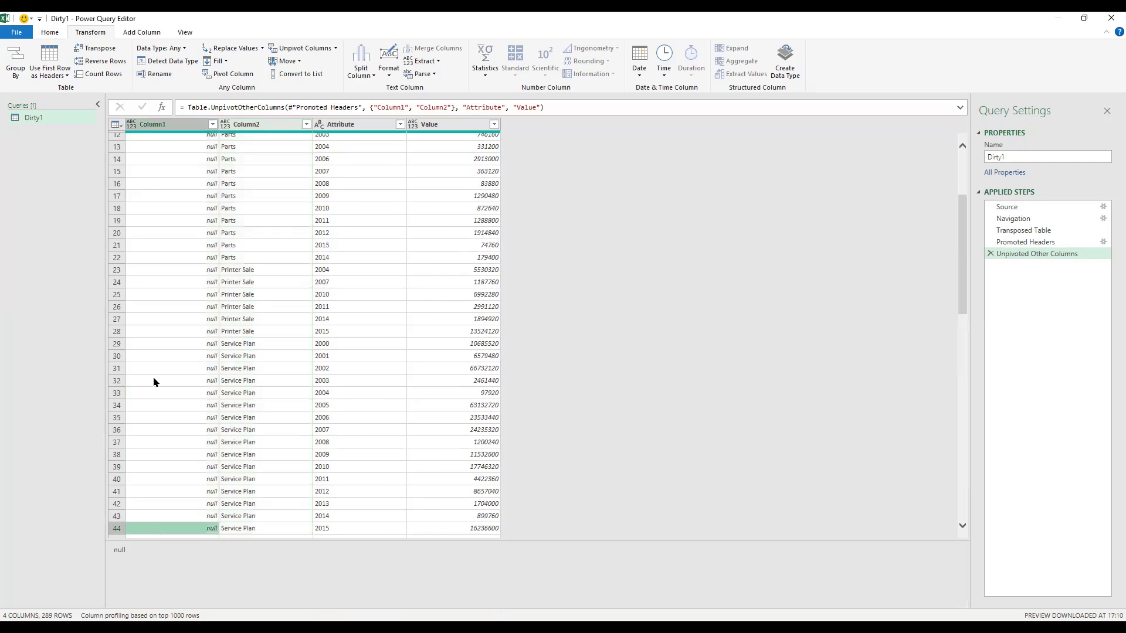
scroll(178, 354, "down", 3)
scroll(188, 348, "down", 5)
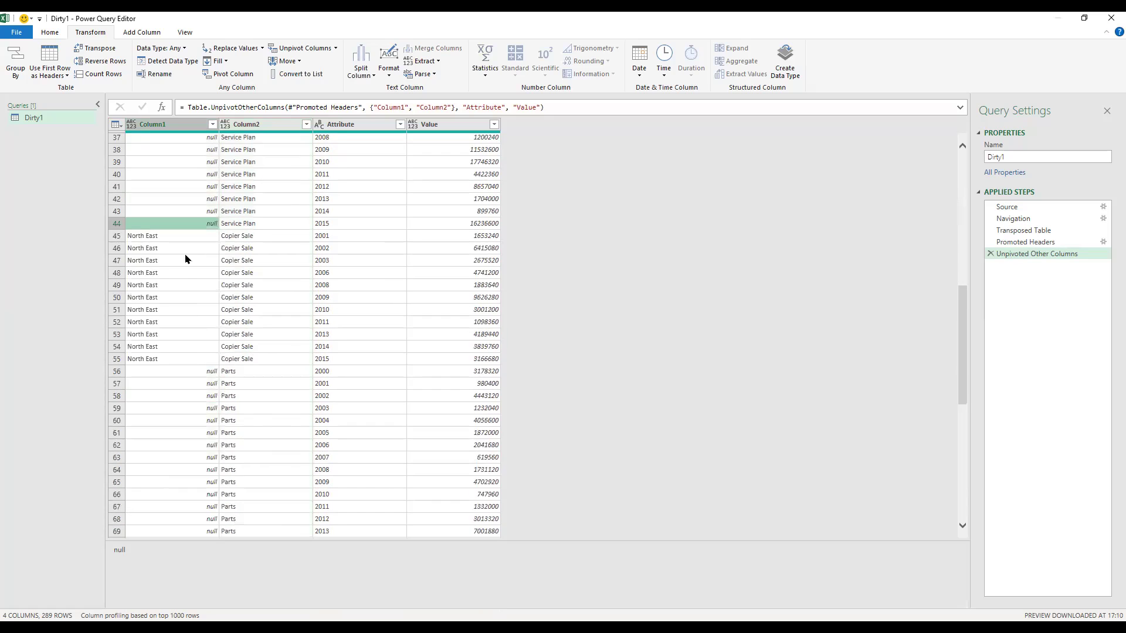
scroll(177, 241, "down", 3)
left_click(177, 251)
scroll(175, 282, "down", 6)
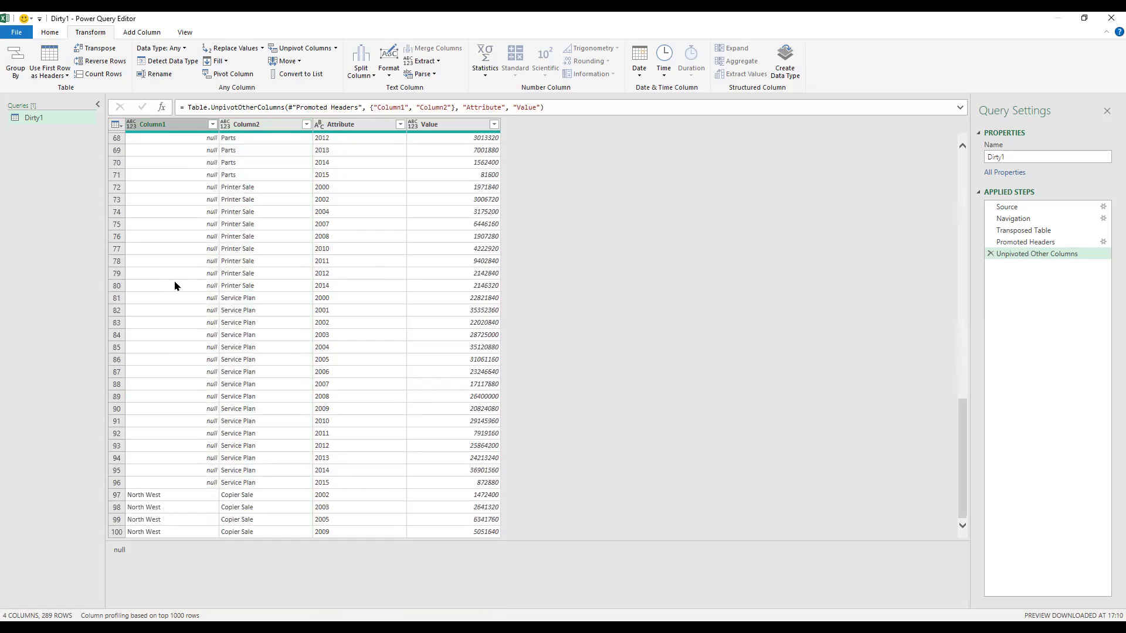
scroll(182, 354, "down", 5)
scroll(202, 325, "up", 10)
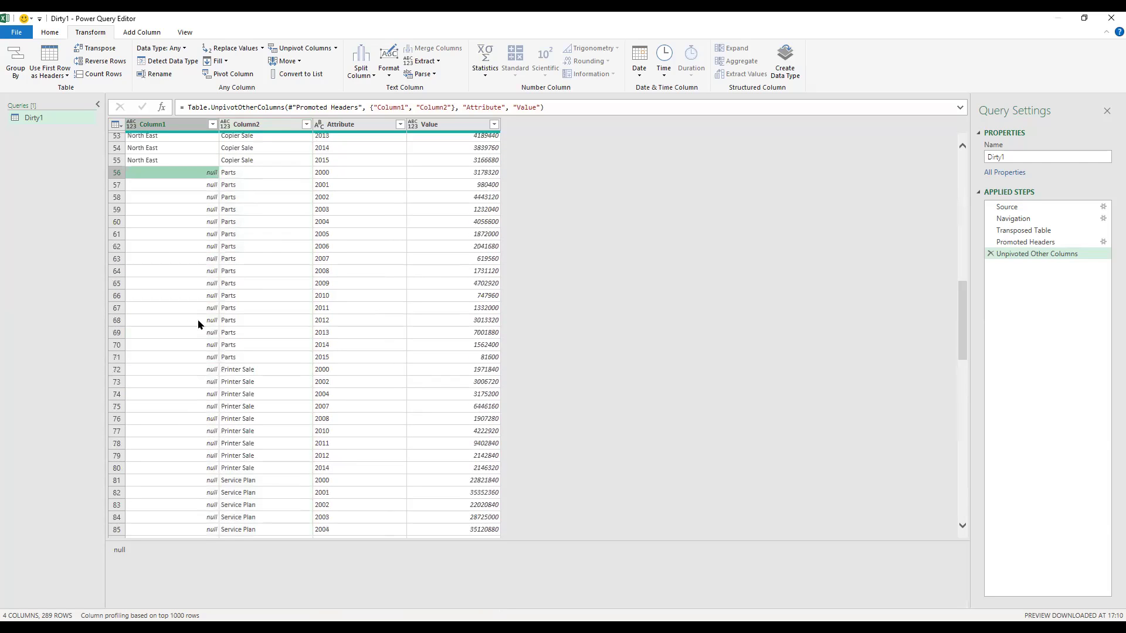
scroll(173, 212, "up", 17)
Fill down the region names in Column1 of the unpivoted table
left_click(185, 125)
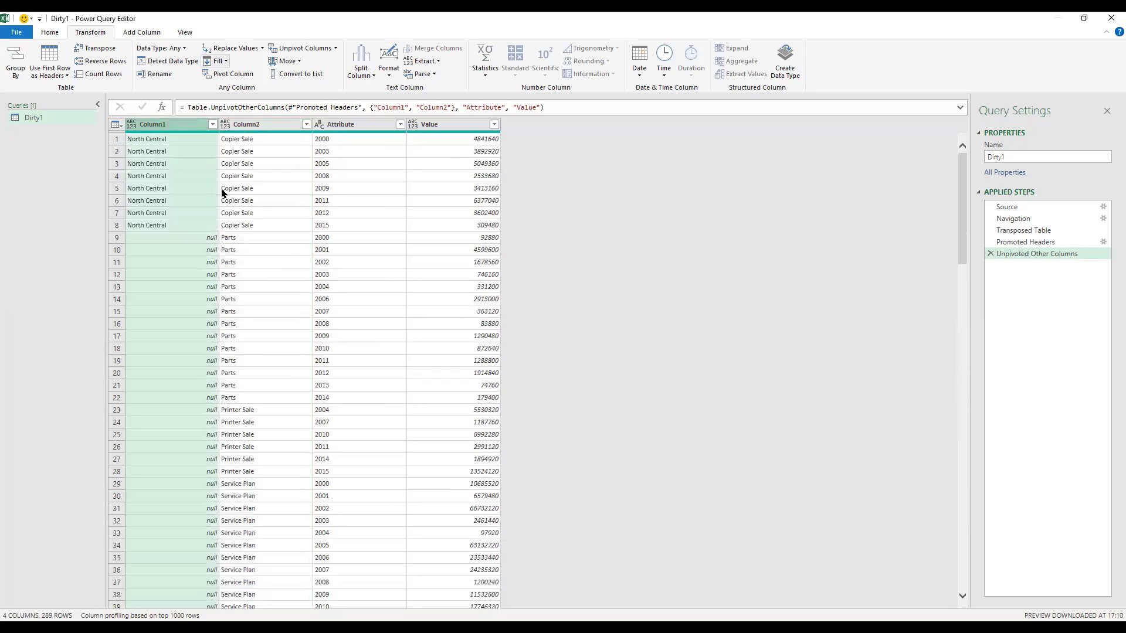
scroll(208, 217, "down", 4)
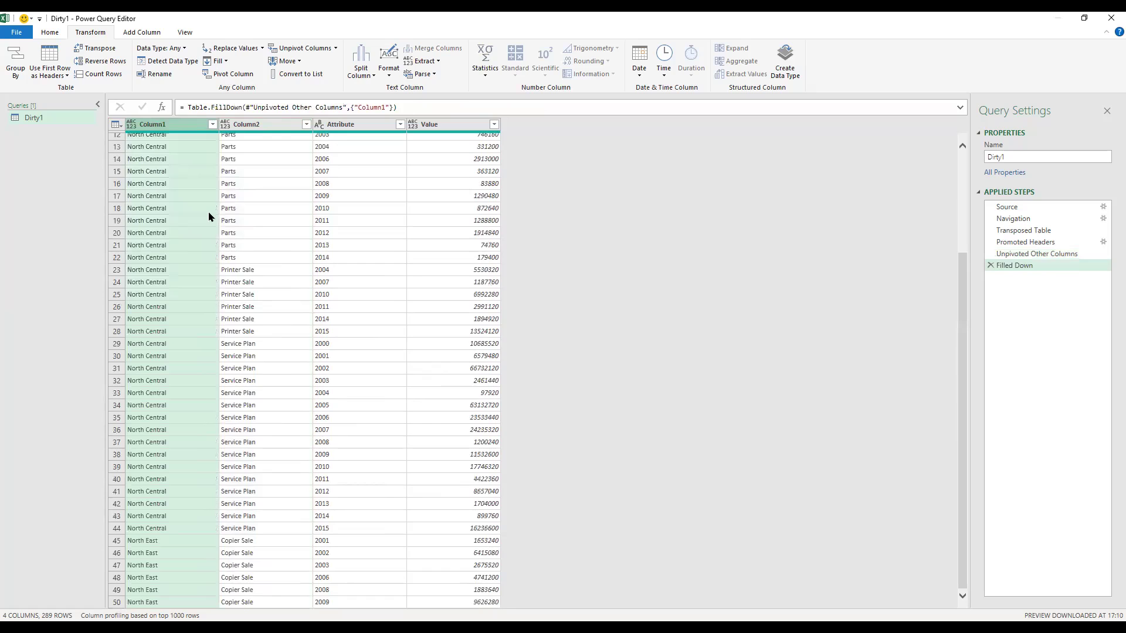
scroll(208, 217, "down", 7)
scroll(208, 217, "up", 11)
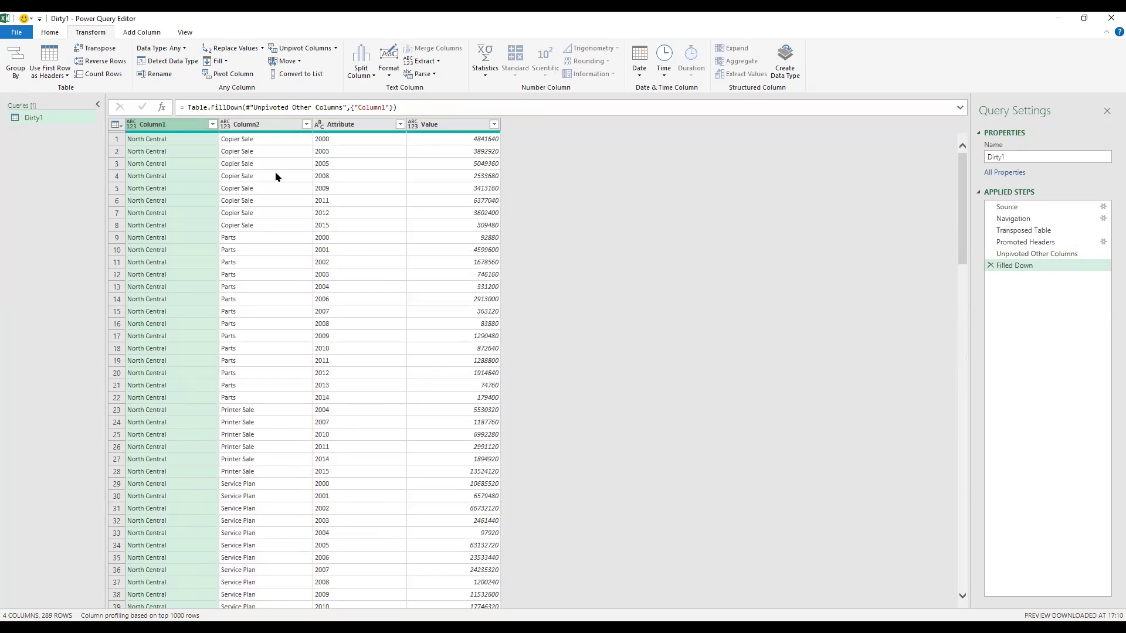
Rename Column1 as Region and Column2 as LOB
double_click(171, 126)
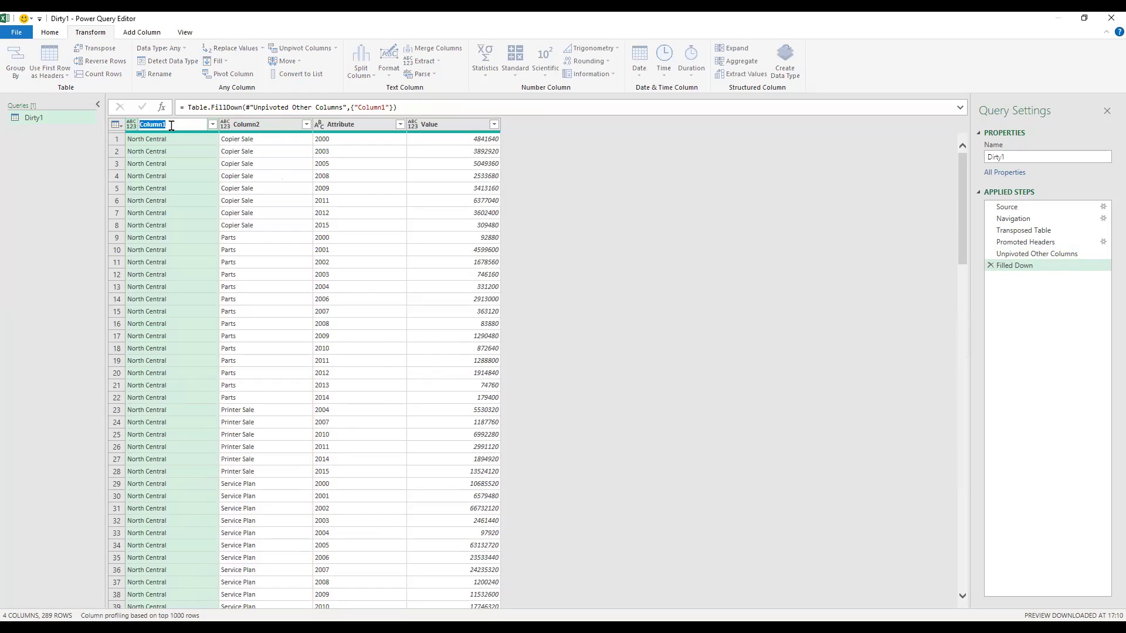
type("Region")
key("Return")
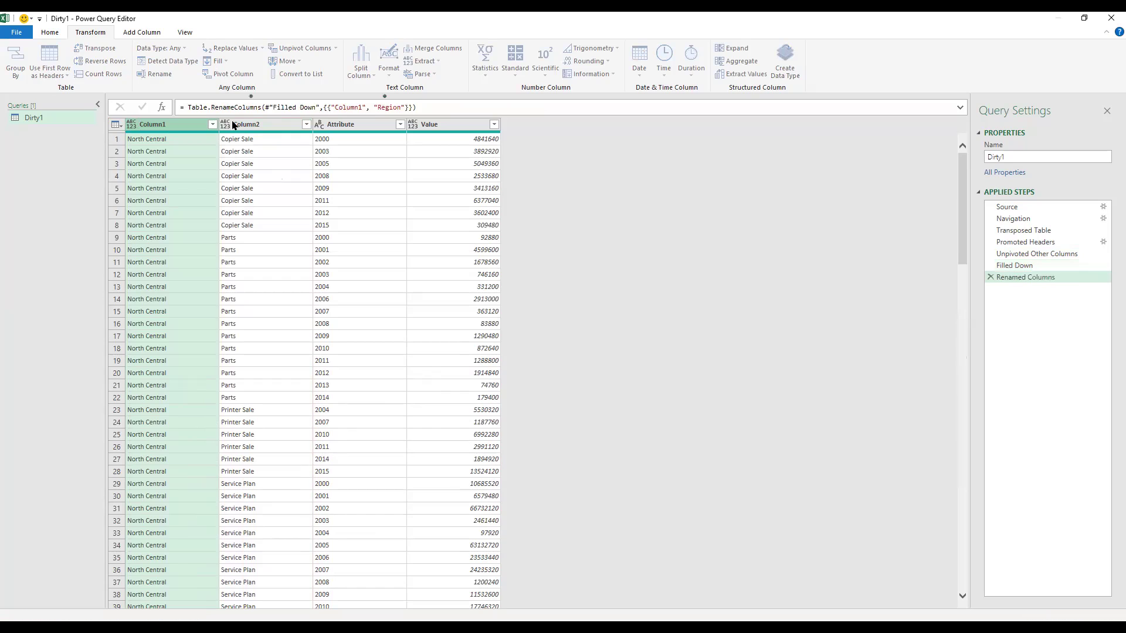
double_click(246, 125)
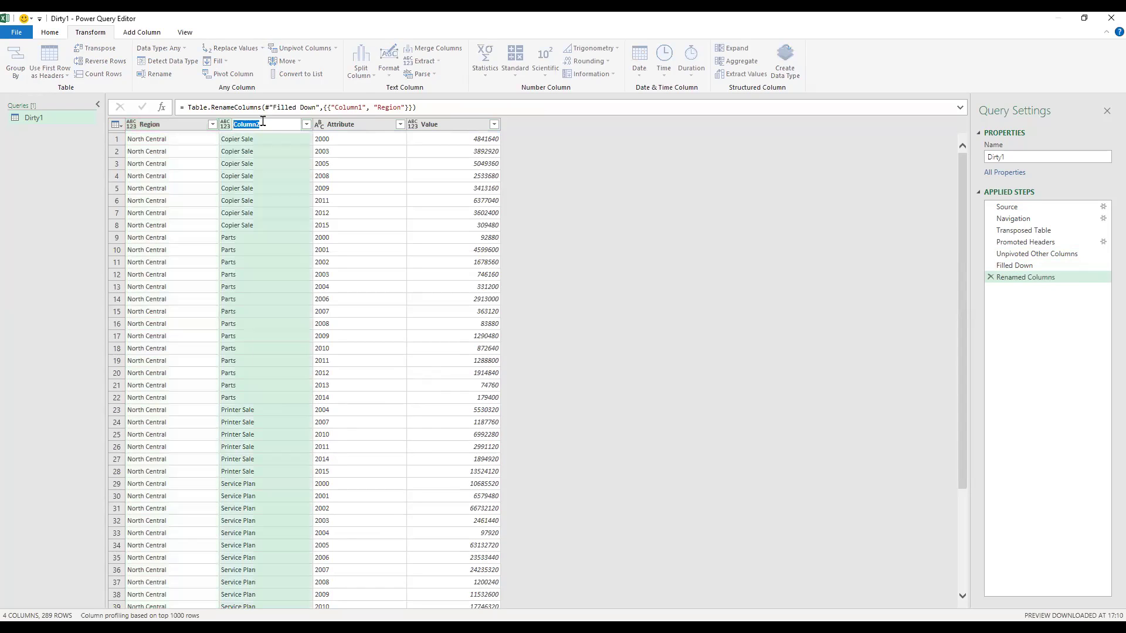
type("LOB")
left_click(350, 124)
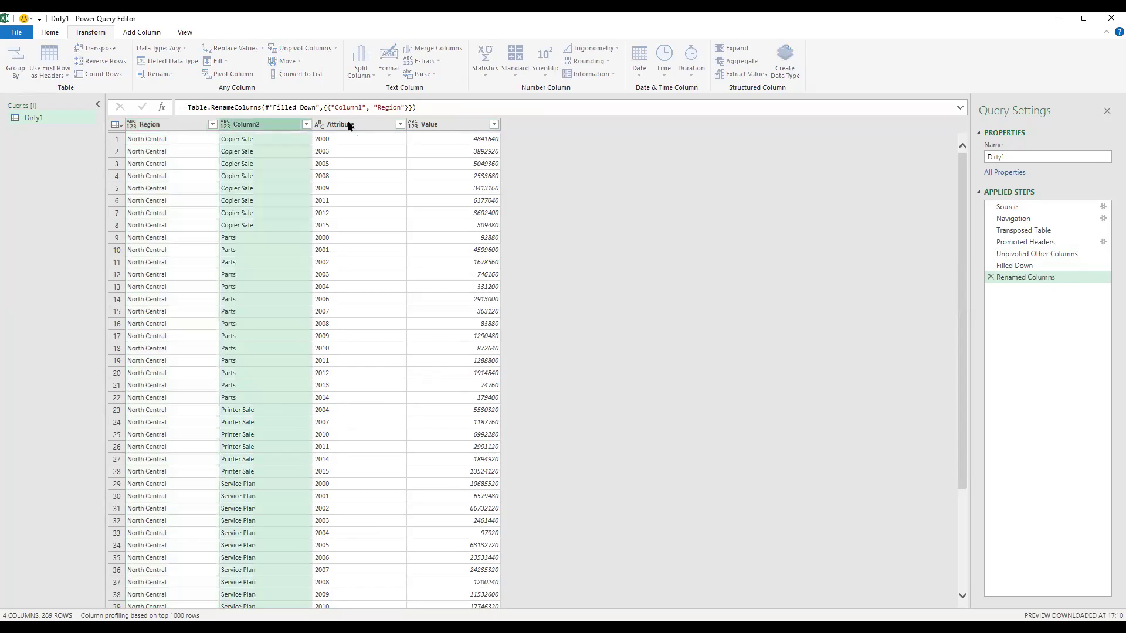
Rename the Attribute column as Year and the Value column as Revvenue
double_click(347, 121)
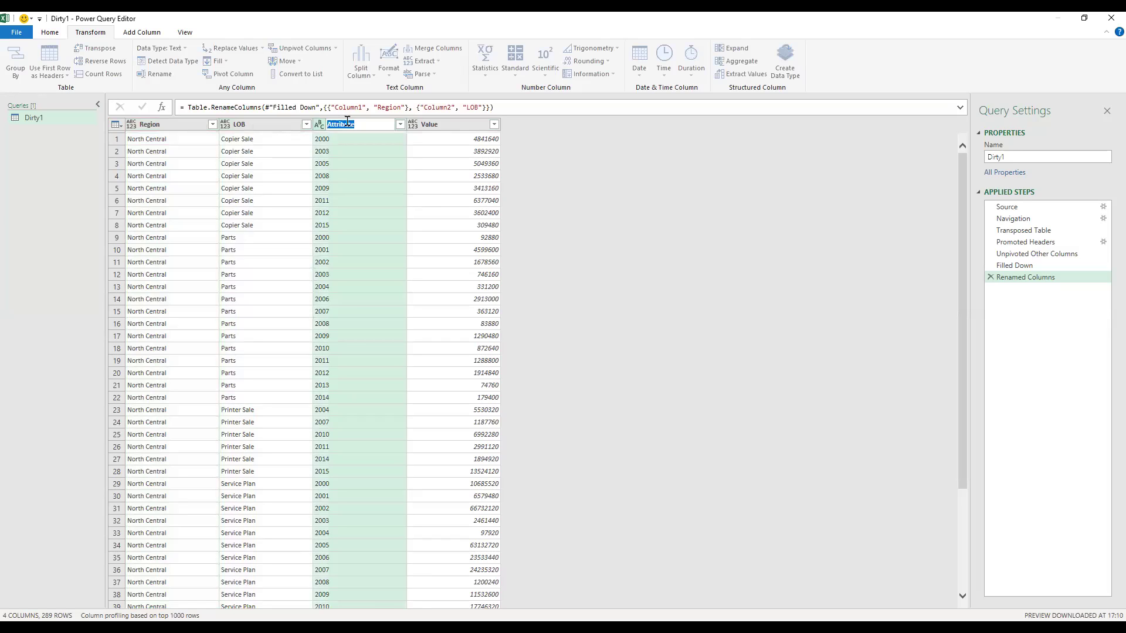
type("Year")
left_click(421, 126)
double_click(421, 124)
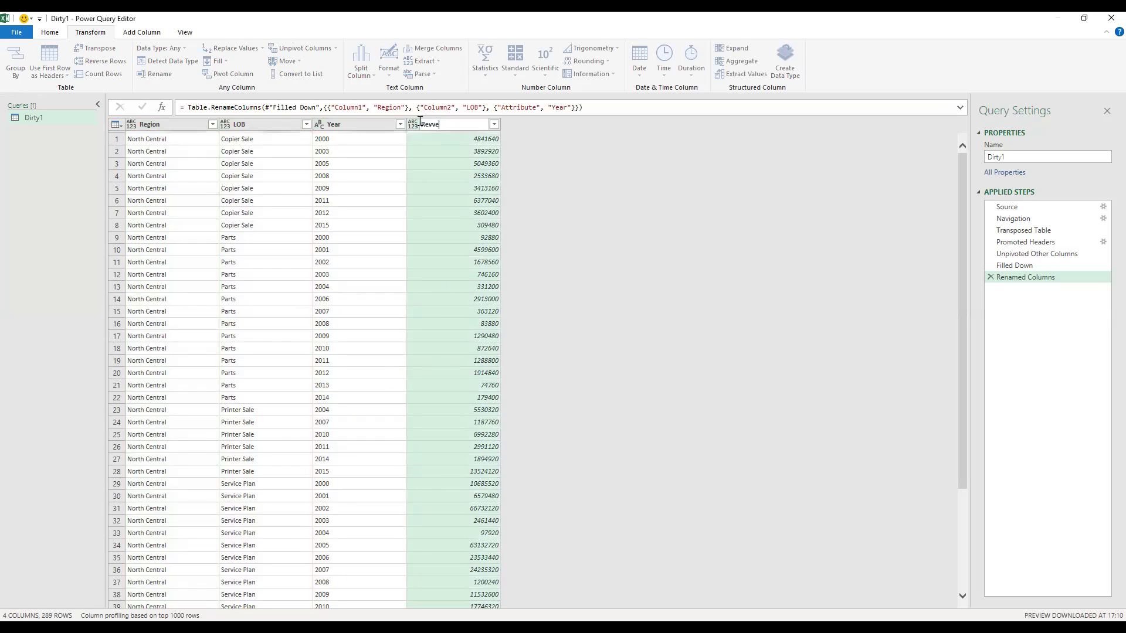
key("Return")
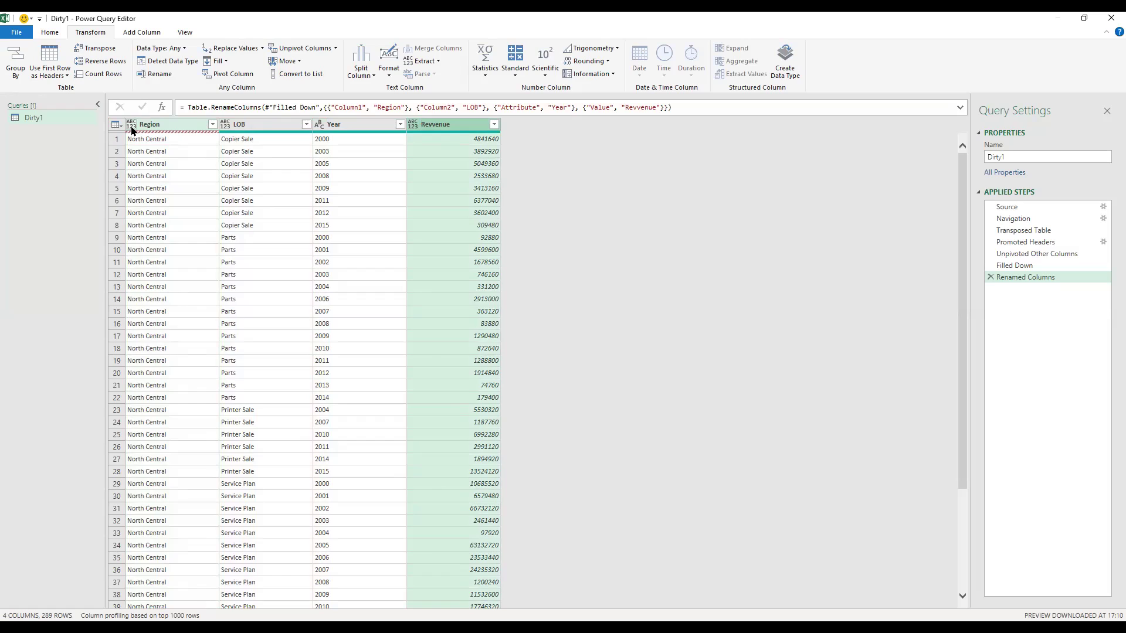
Set the data type of the Region and LOB columns to Text
left_click(131, 126)
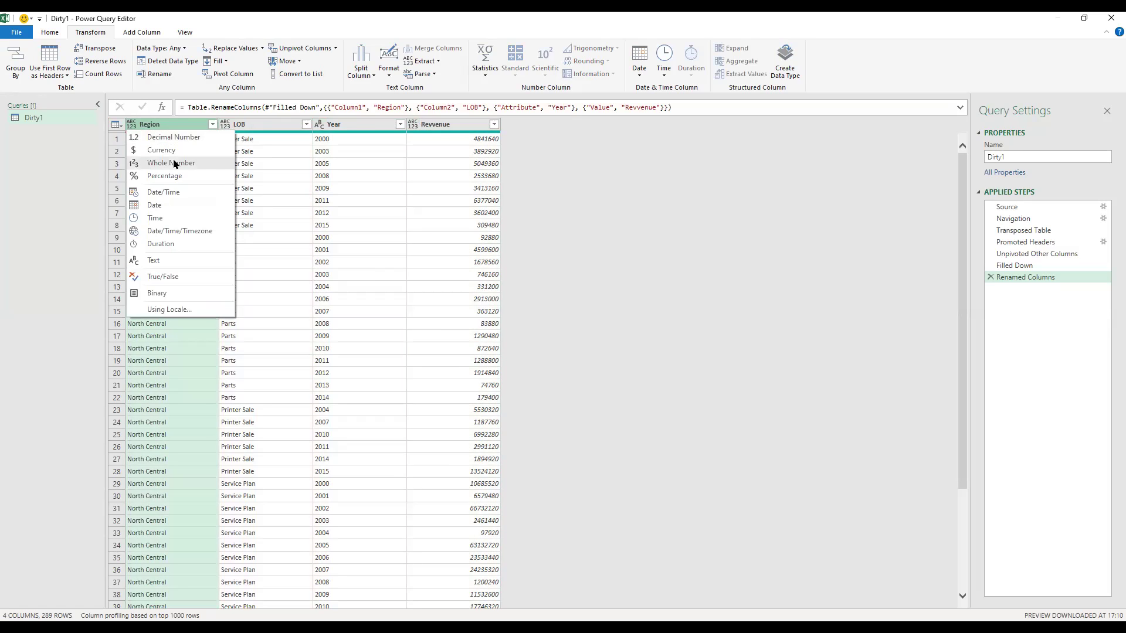
left_click(164, 260)
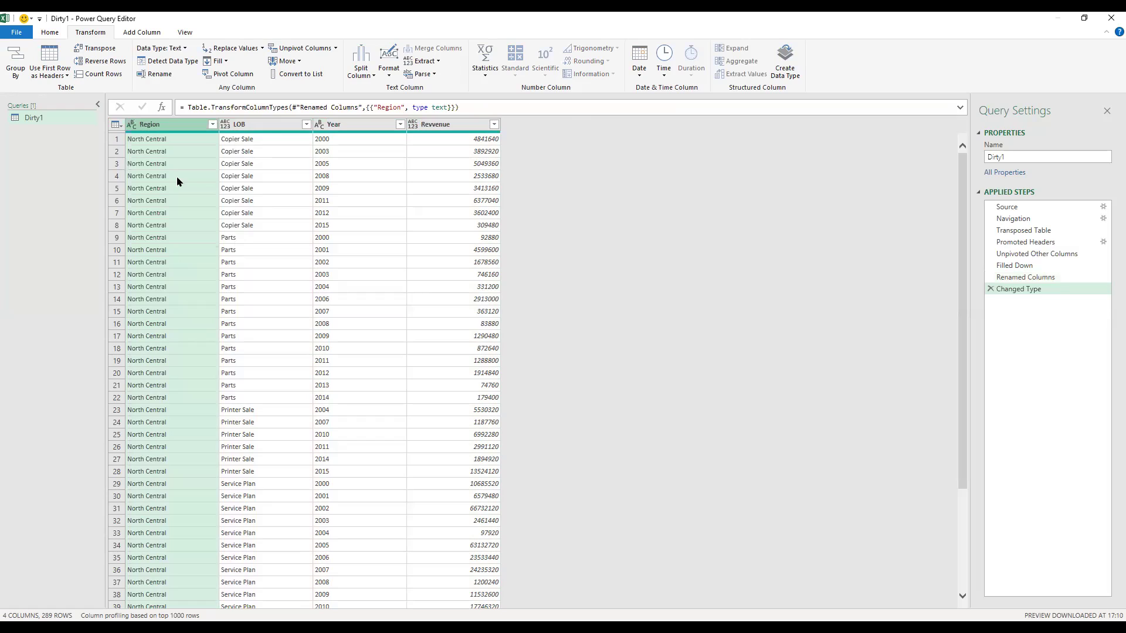
left_click(245, 126)
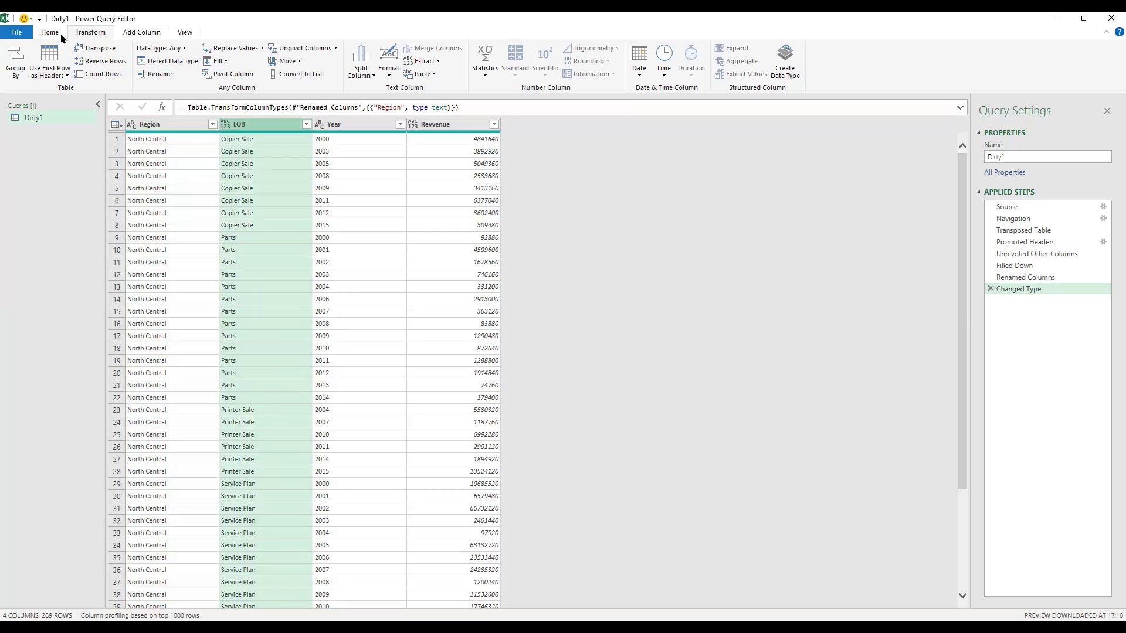
scroll(378, 51, "up", 1)
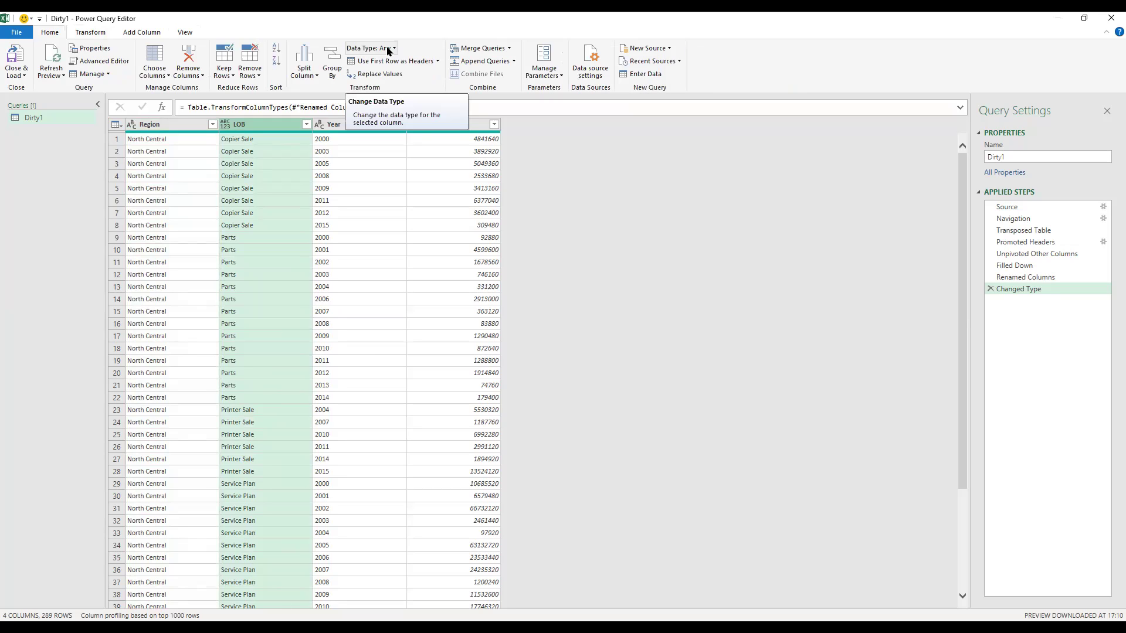
left_click(387, 51)
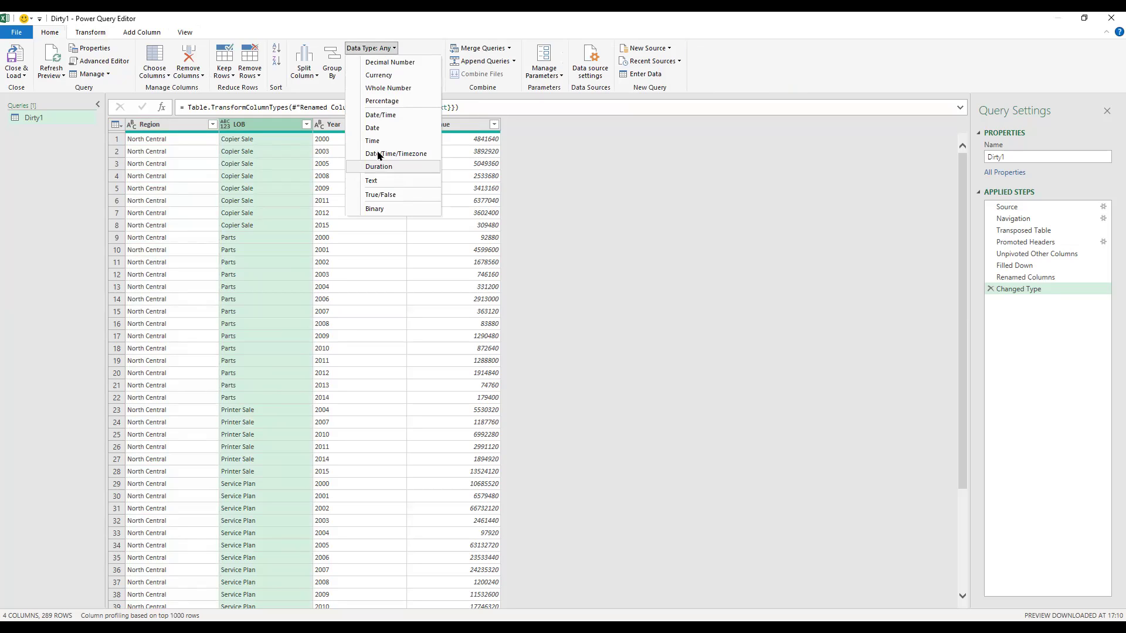
left_click(371, 181)
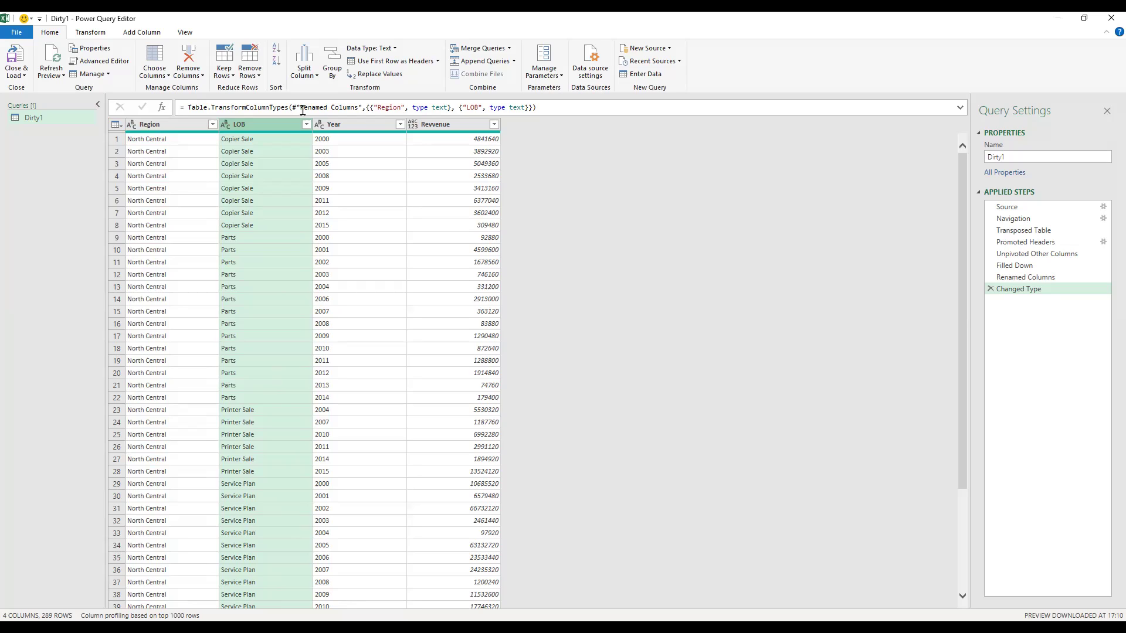
Set the Revvenue column's data type to Whole Number and look through the resulting rows
left_click(414, 125)
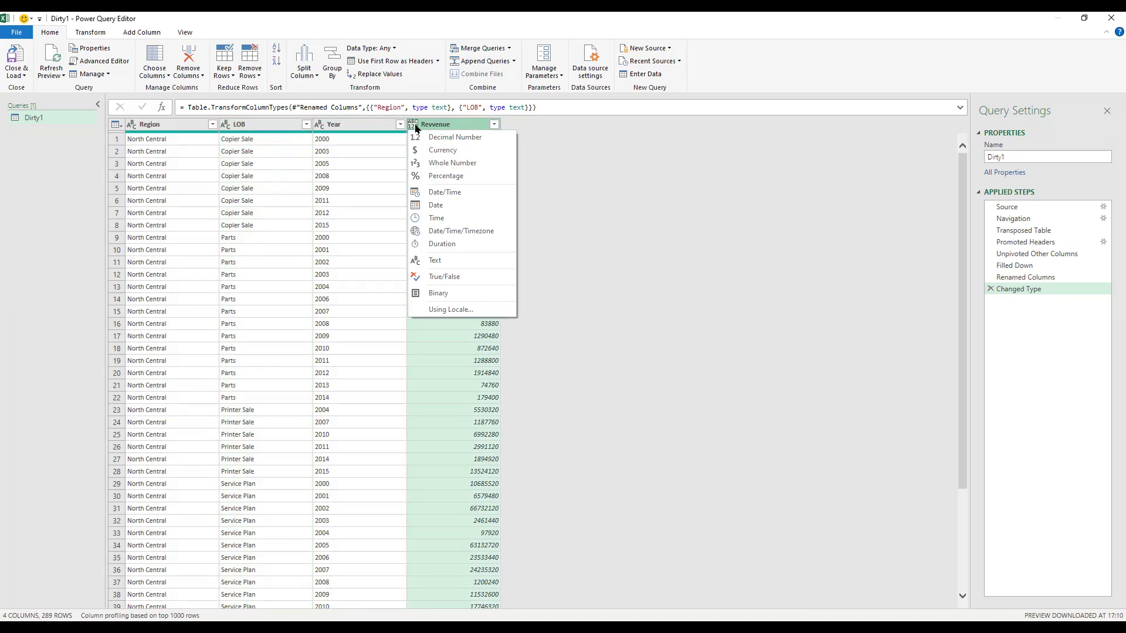
left_click(442, 164)
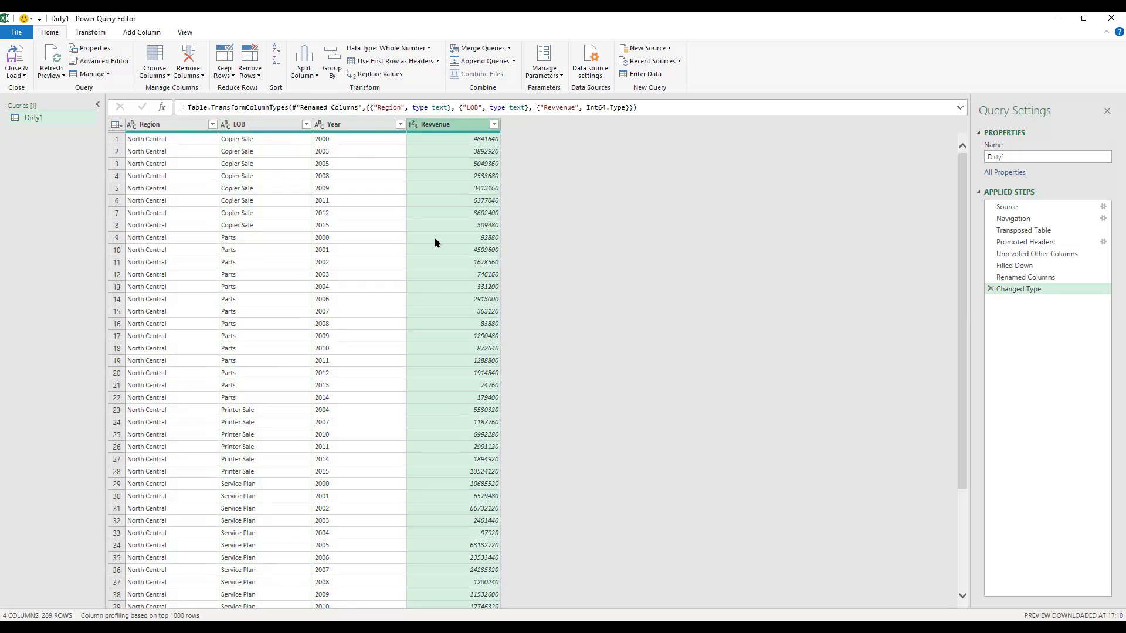
scroll(430, 246, "down", 4)
scroll(418, 253, "down", 15)
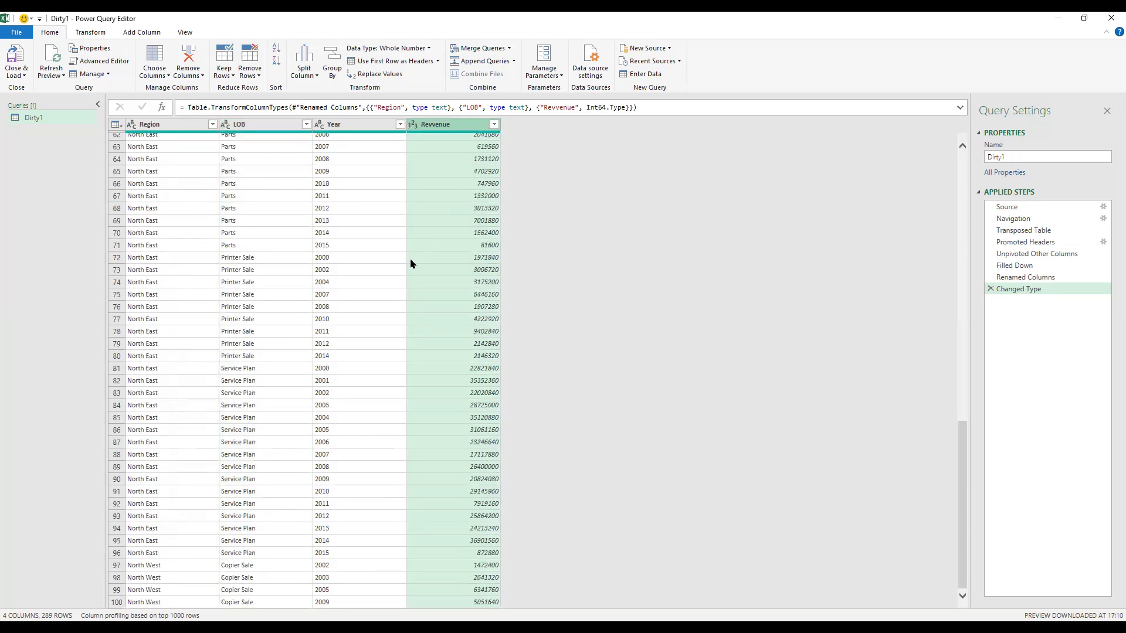
scroll(411, 264, "up", 12)
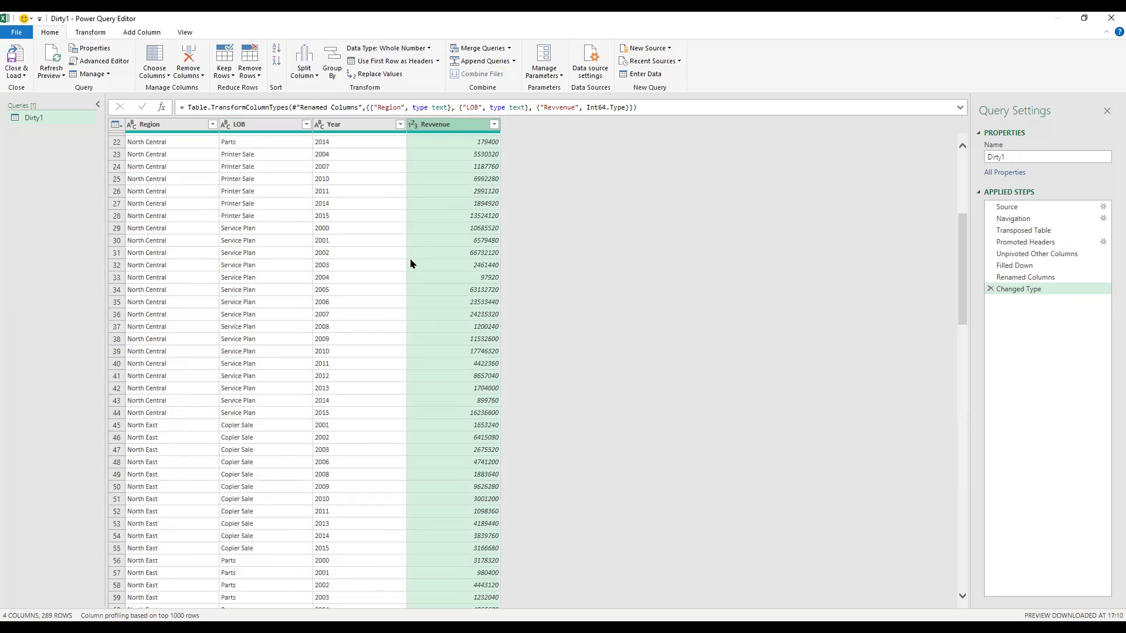
scroll(410, 264, "up", 7)
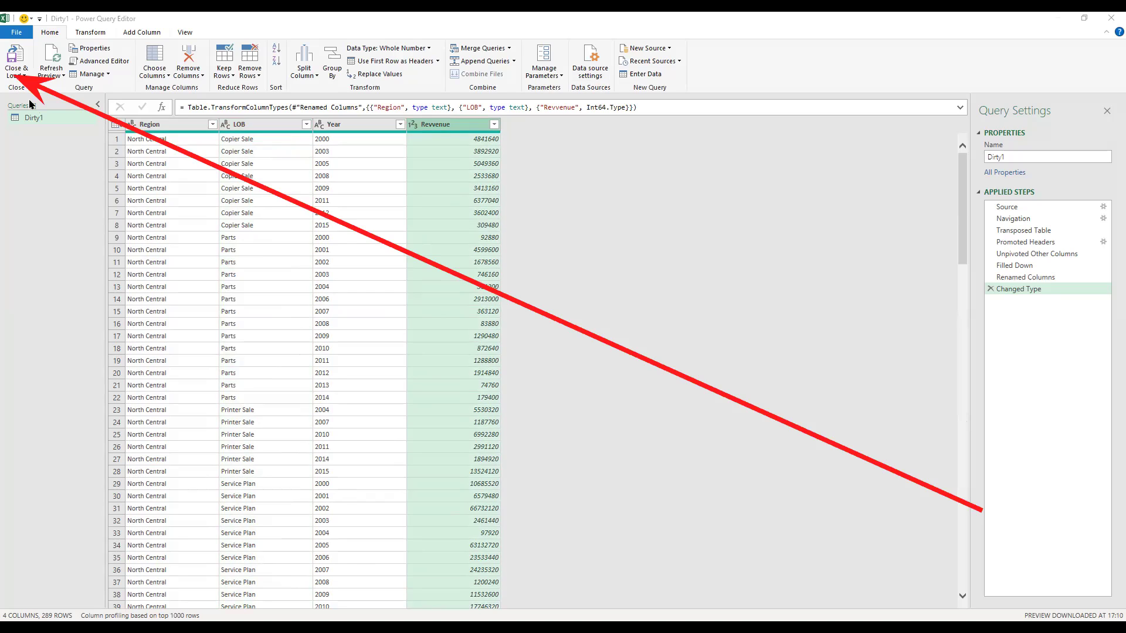
Load the Dirty1 query into the workbook as a table on a new worksheet
left_click(22, 75)
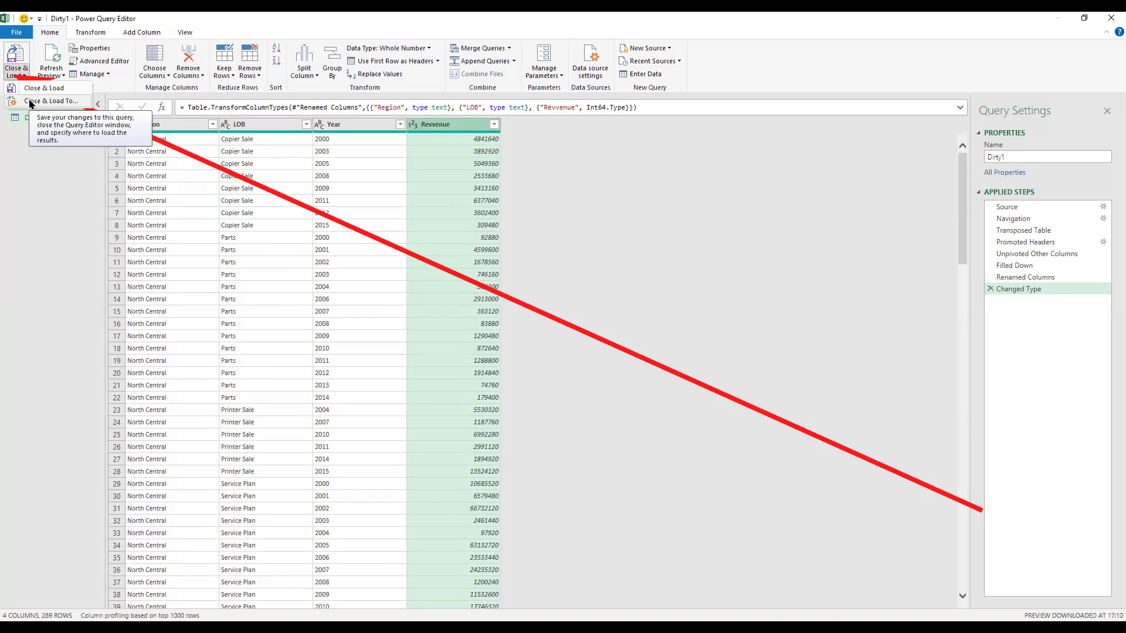
left_click(29, 103)
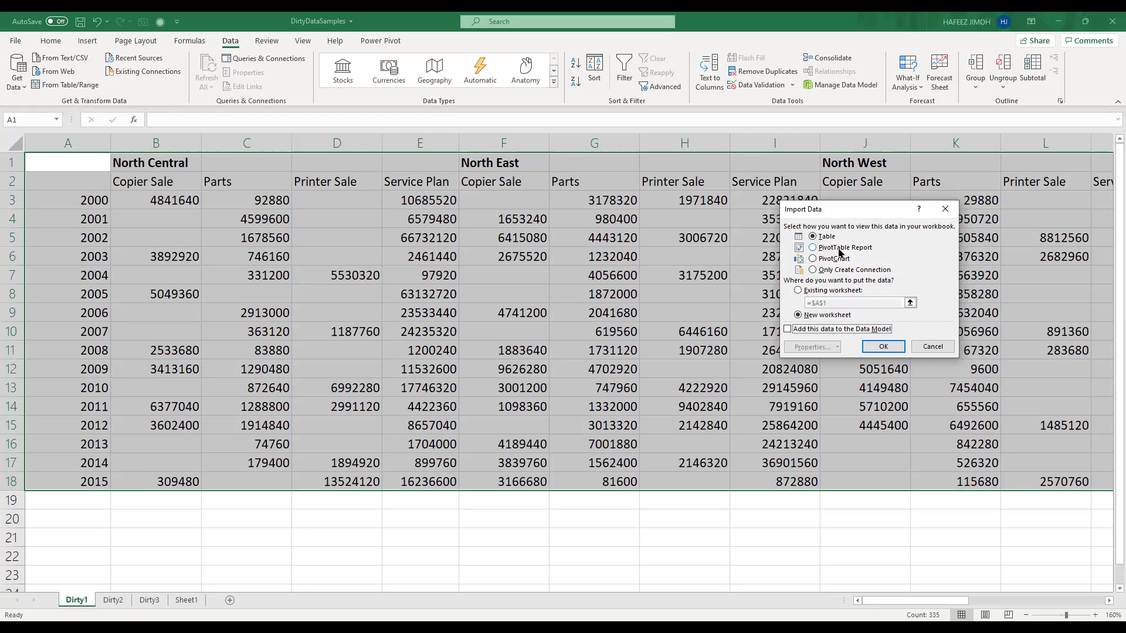
left_click(882, 346)
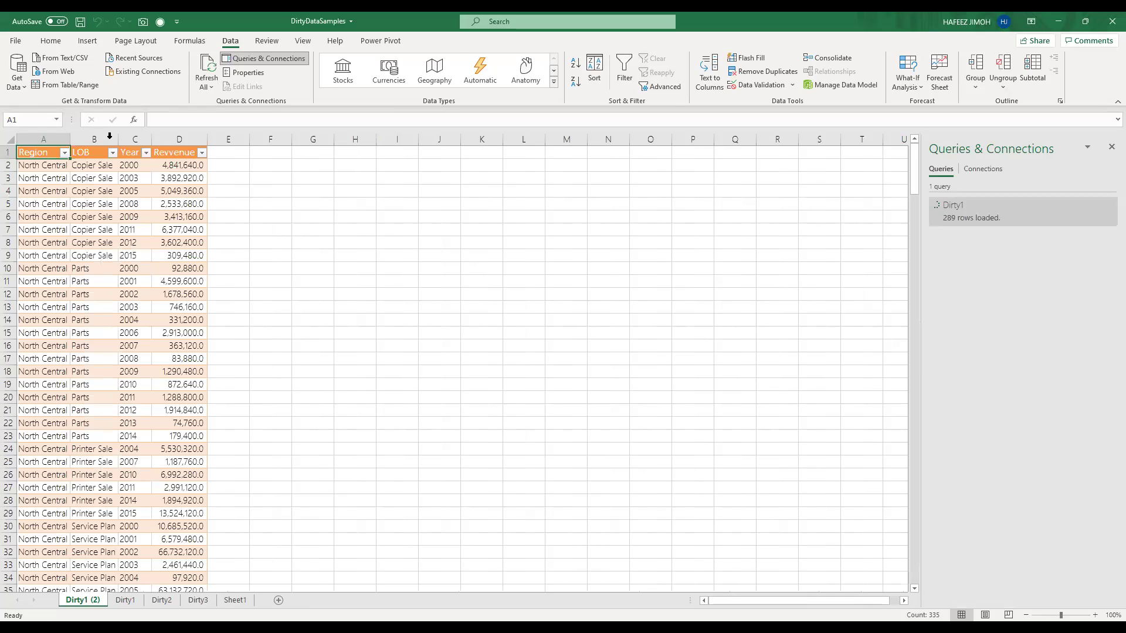
Examine the loaded table, its table name and the preview details of the Dirty1 query
left_click(52, 150)
left_click(77, 200)
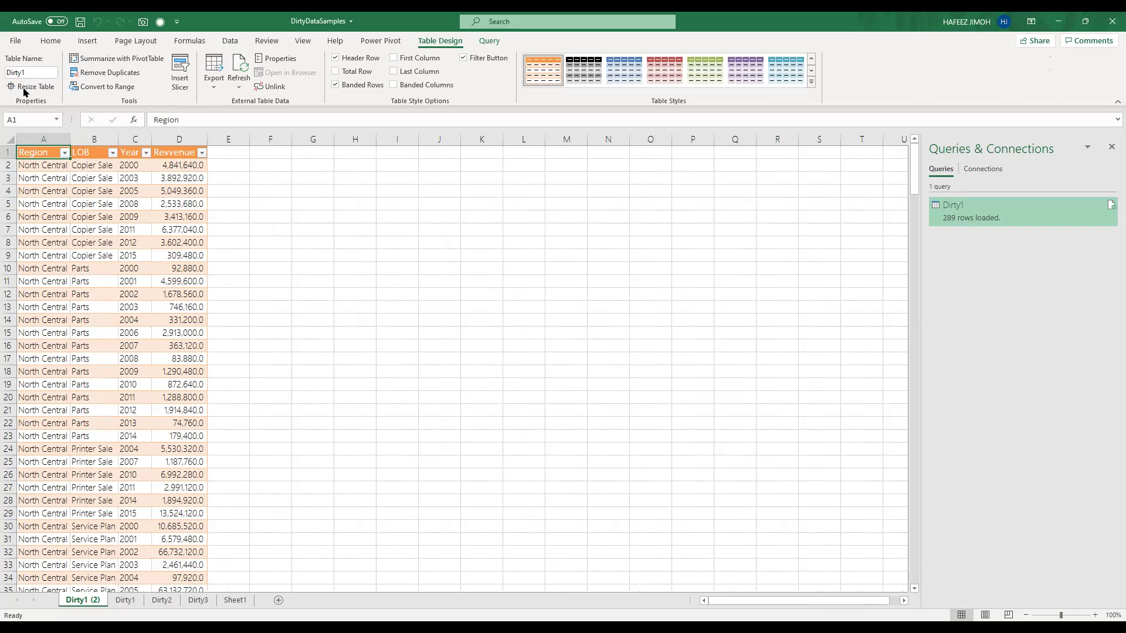
left_click(54, 72)
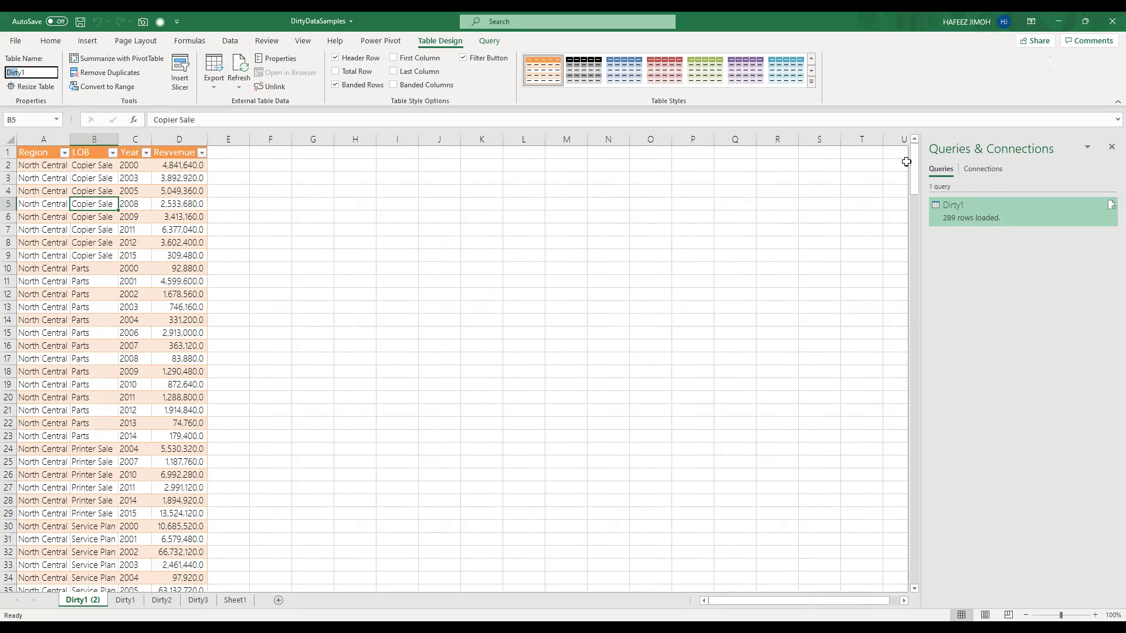
right_click(985, 216)
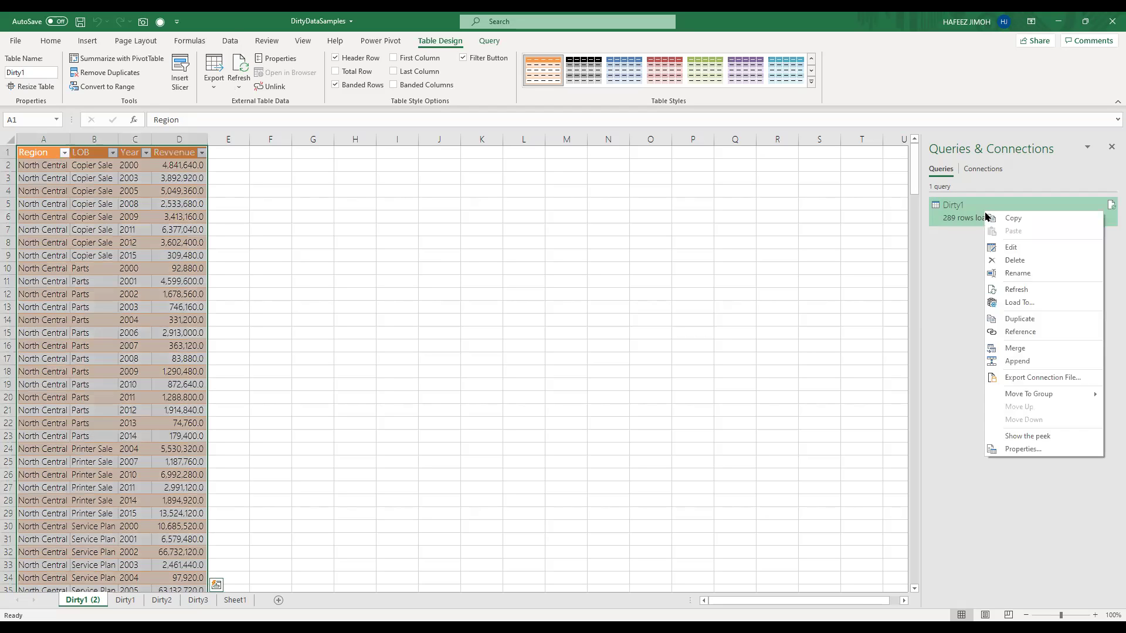
left_click(131, 238)
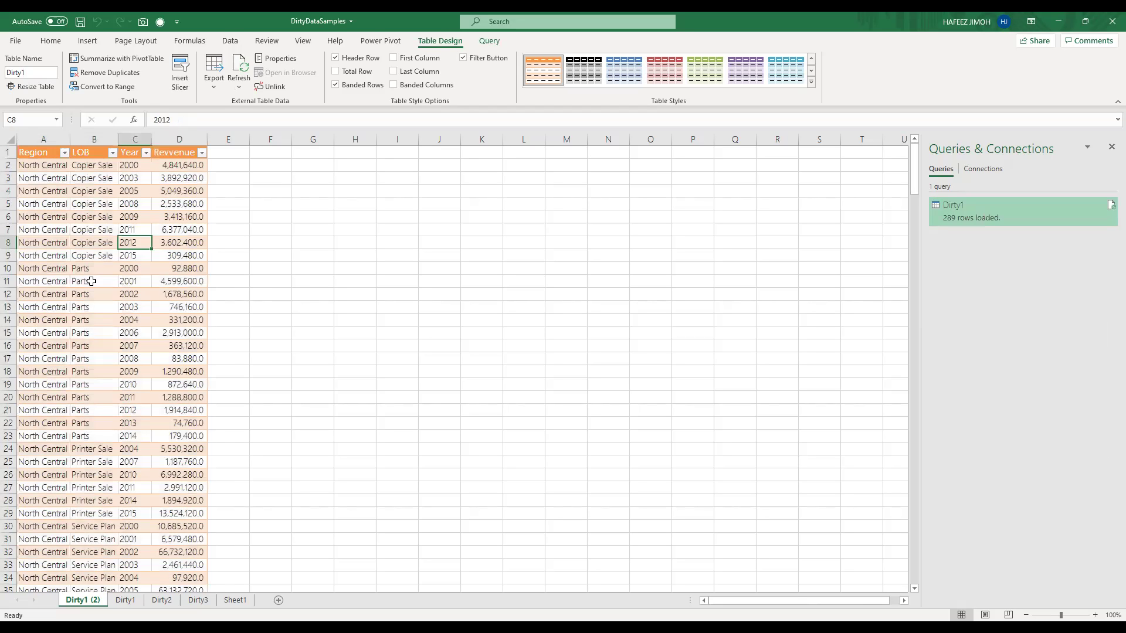
left_click(92, 270)
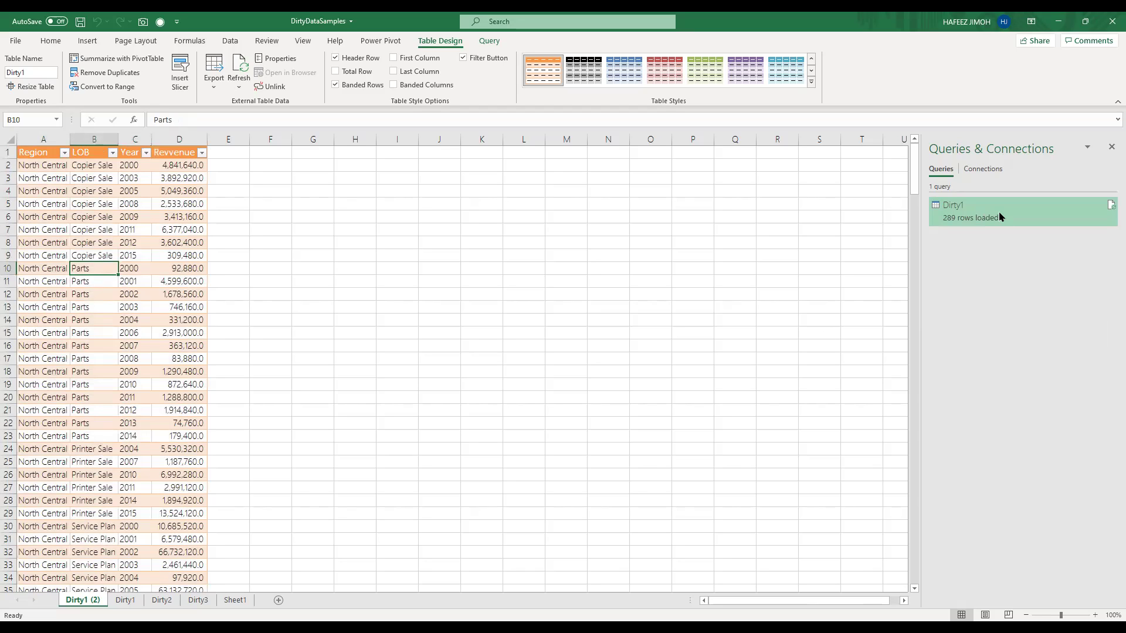
mouse_move(999, 214)
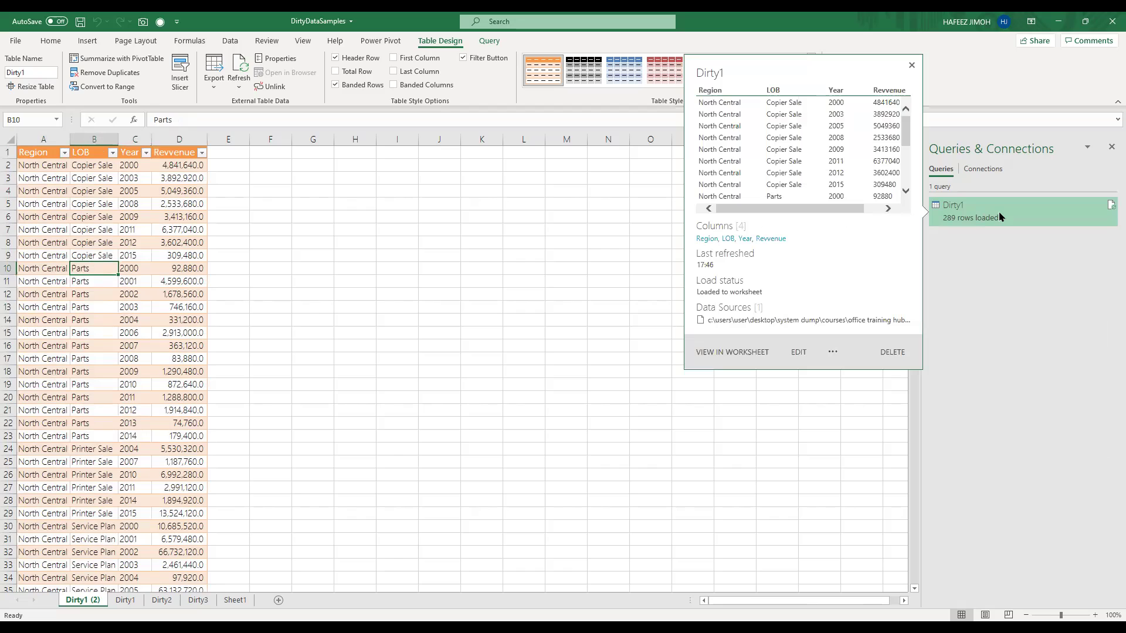
Reopen the Dirty1 query in the Power Query Editor, close the editor again, and display the query commands for the loaded table
right_click(998, 214)
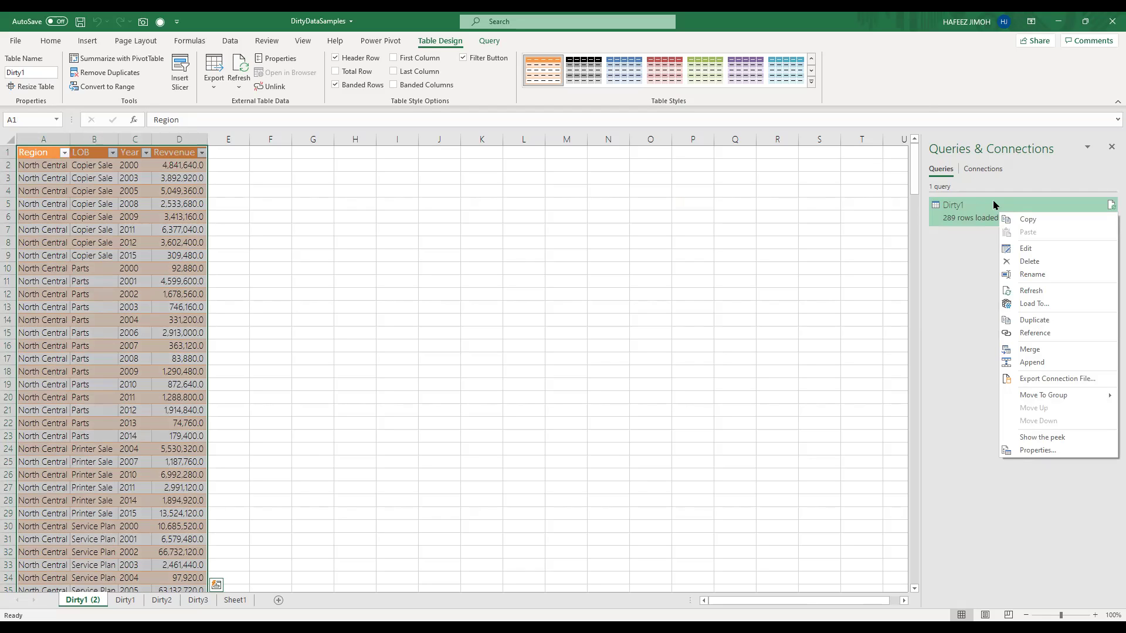
left_click(1025, 252)
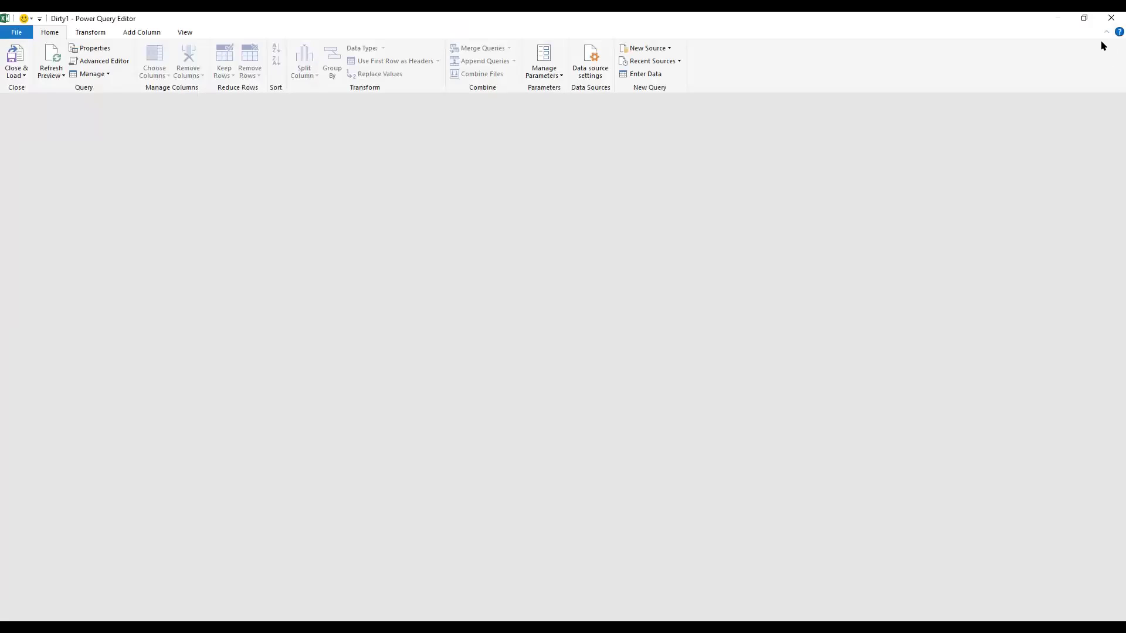
left_click(1108, 21)
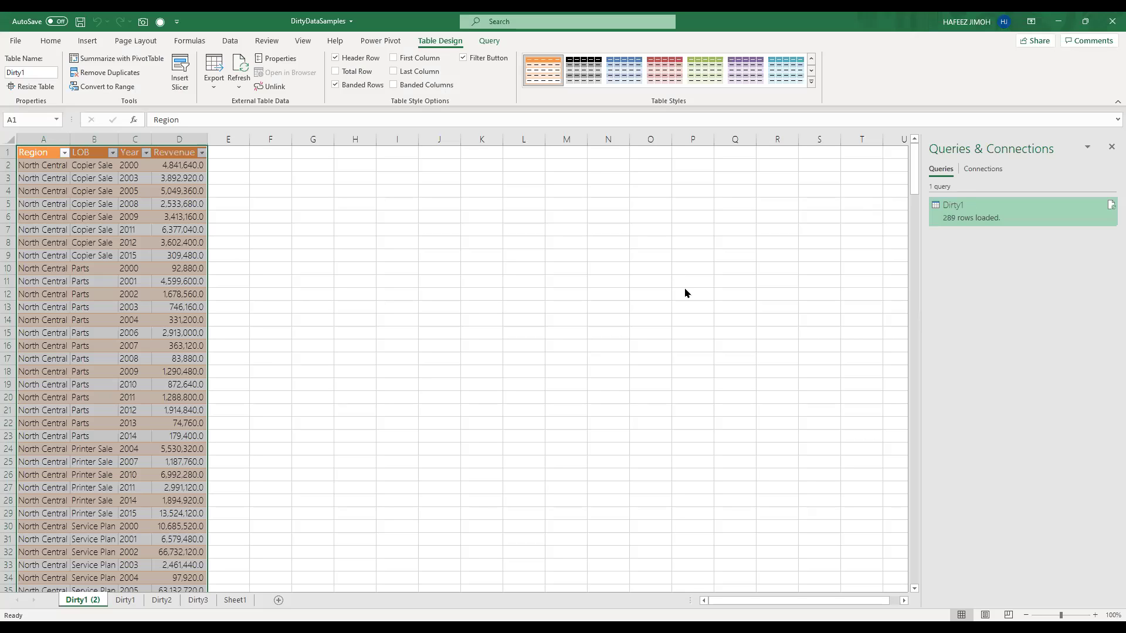
key("ctrl+w")
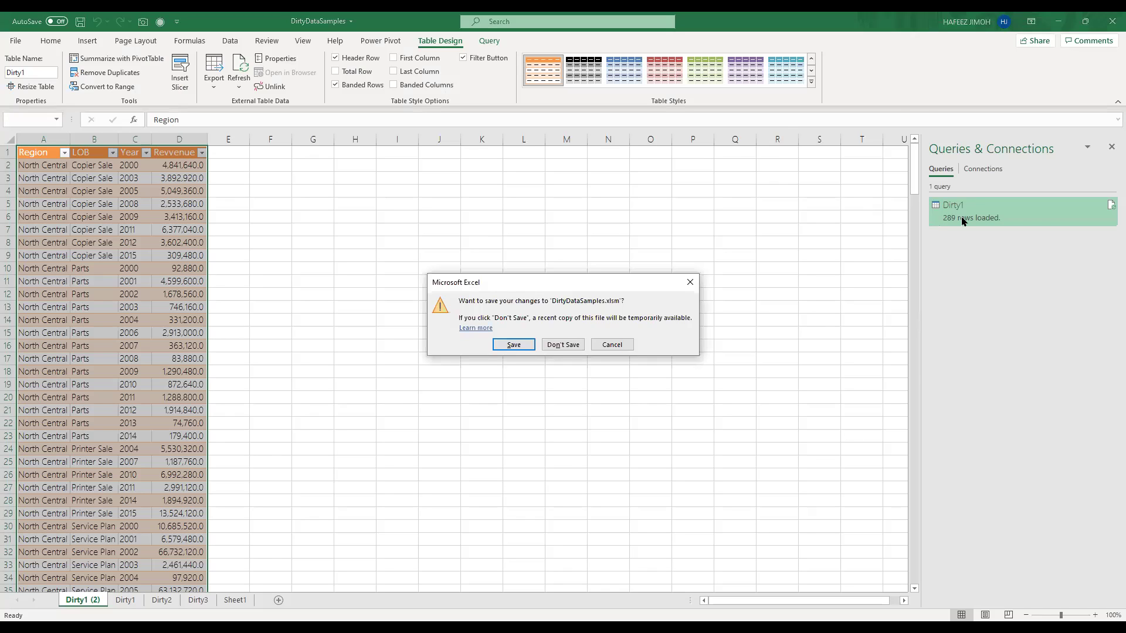
key("Escape")
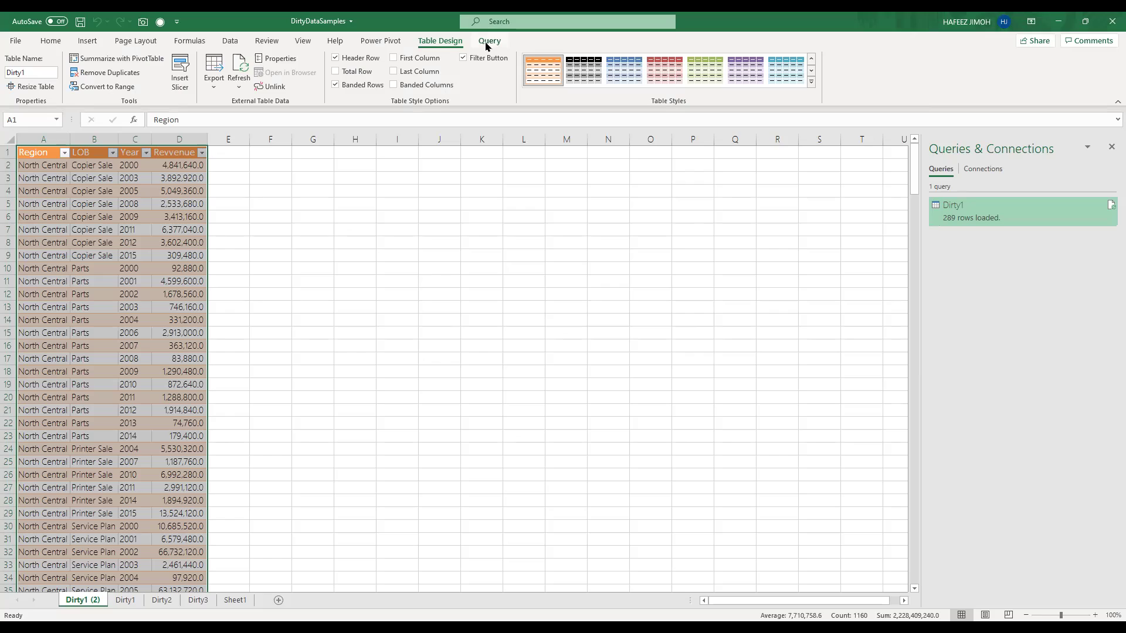
left_click(488, 41)
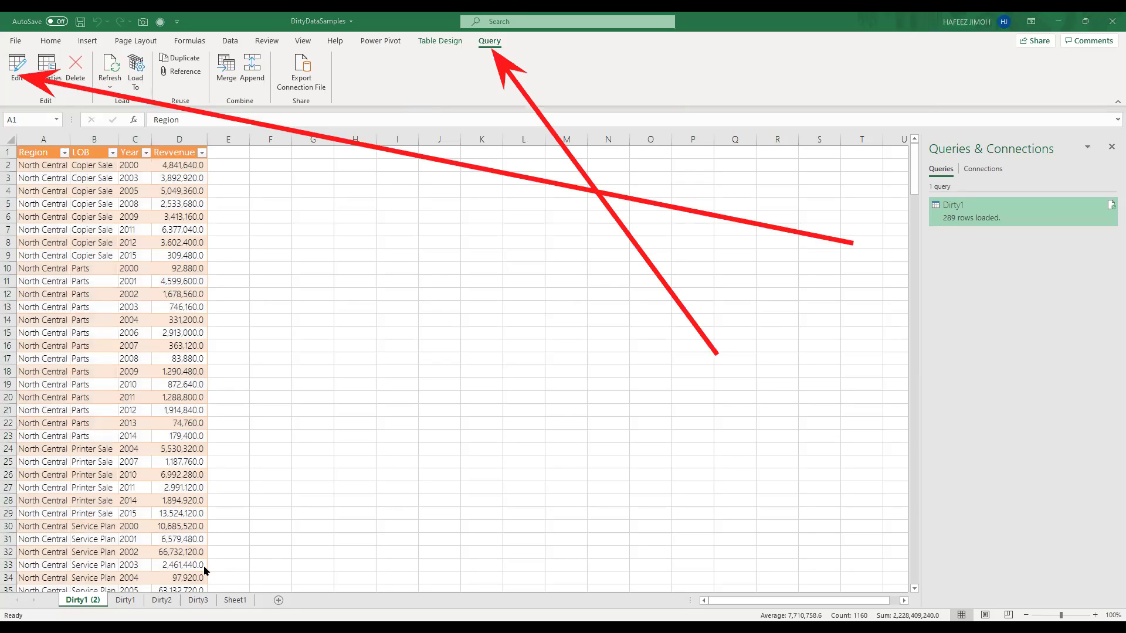
Switch to the Historical Sales Data 1.5years workbook and look over the wide and flat sales tables on Sheet1
left_click(235, 599)
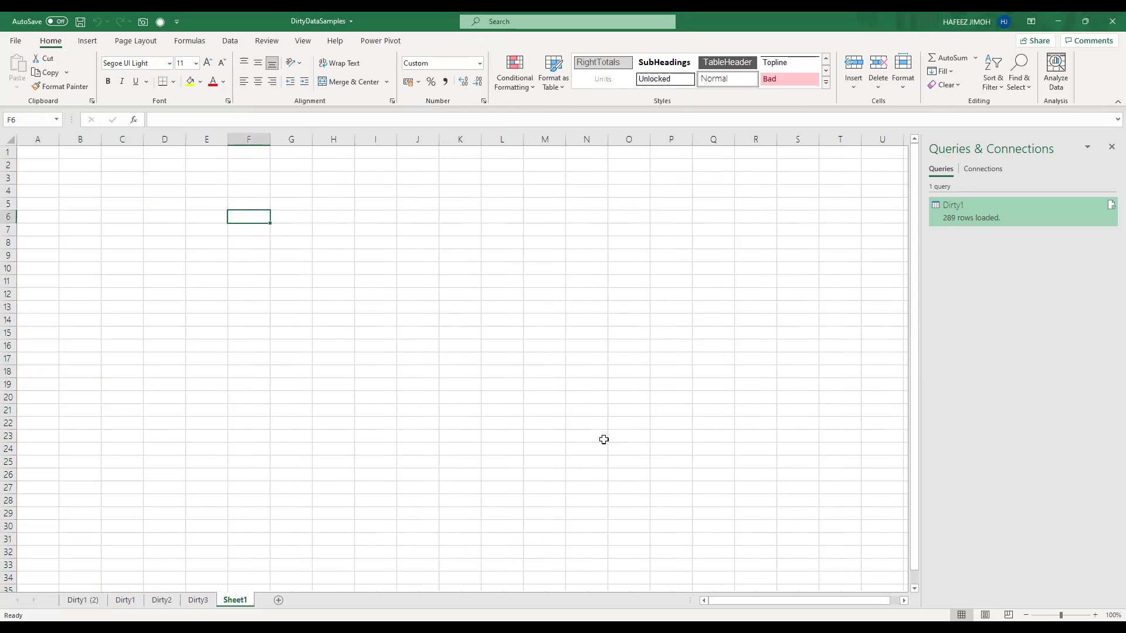
scroll(604, 440, "down", 2, "ctrl")
scroll(604, 440, "up", 3, "ctrl")
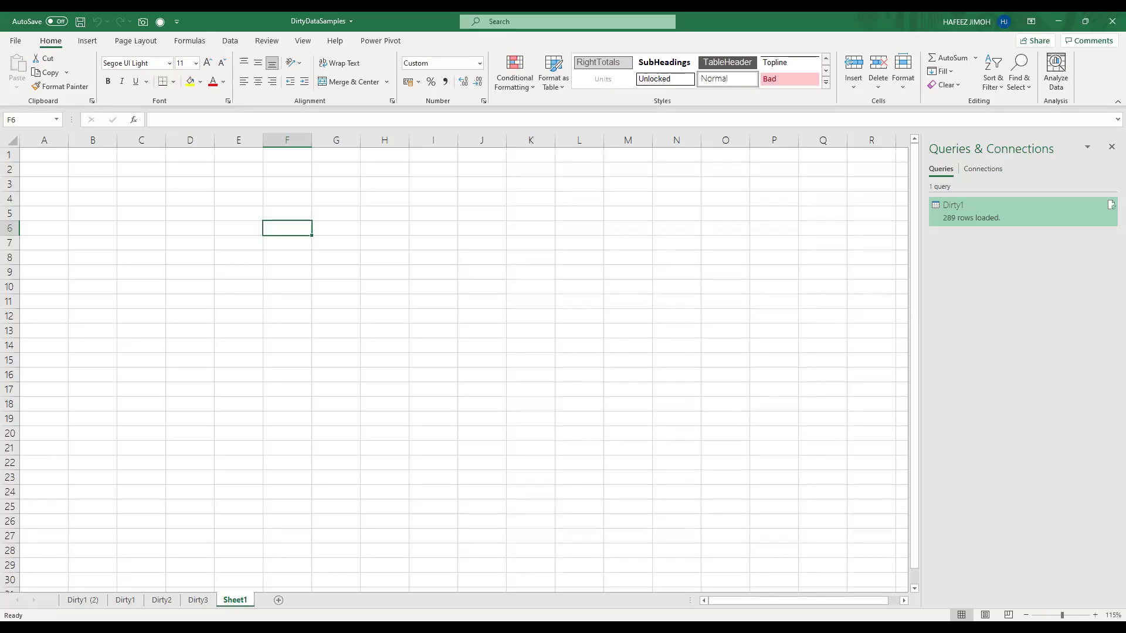
key("alt+Tab")
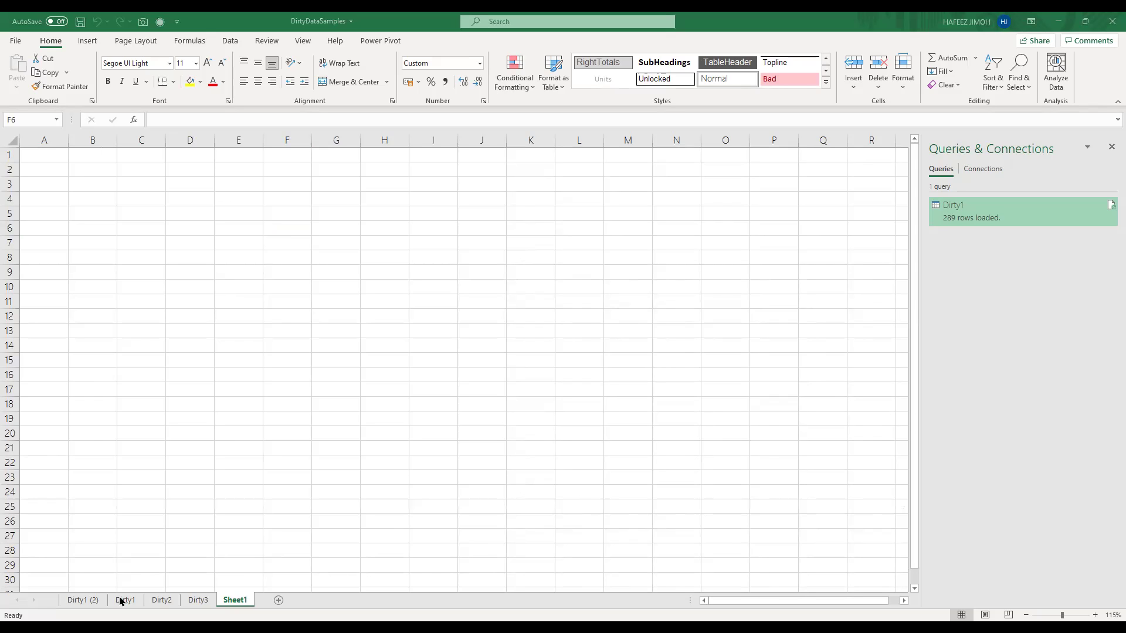
key("alt+Tab")
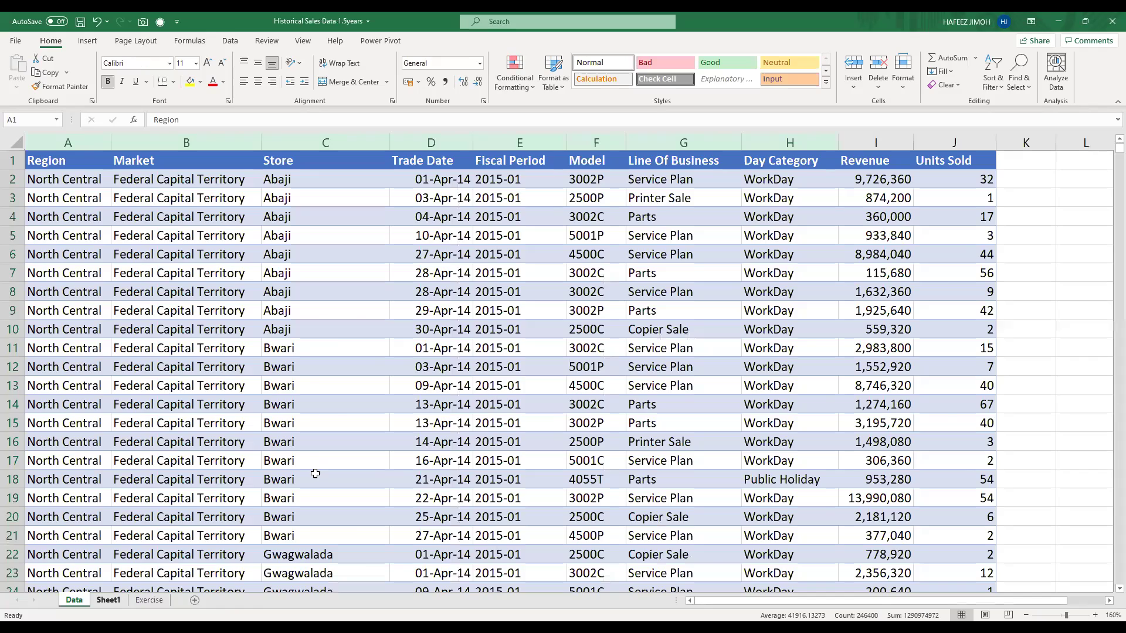
key("ctrl+Page_Down")
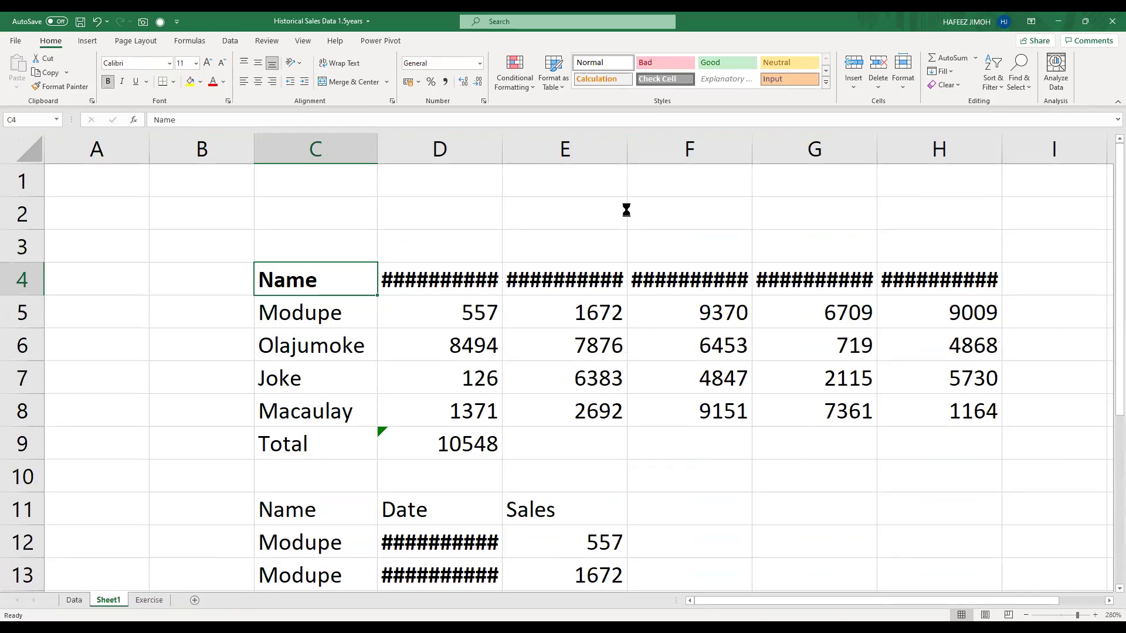
scroll(552, 390, "down", 3)
scroll(552, 390, "down", 1, "ctrl")
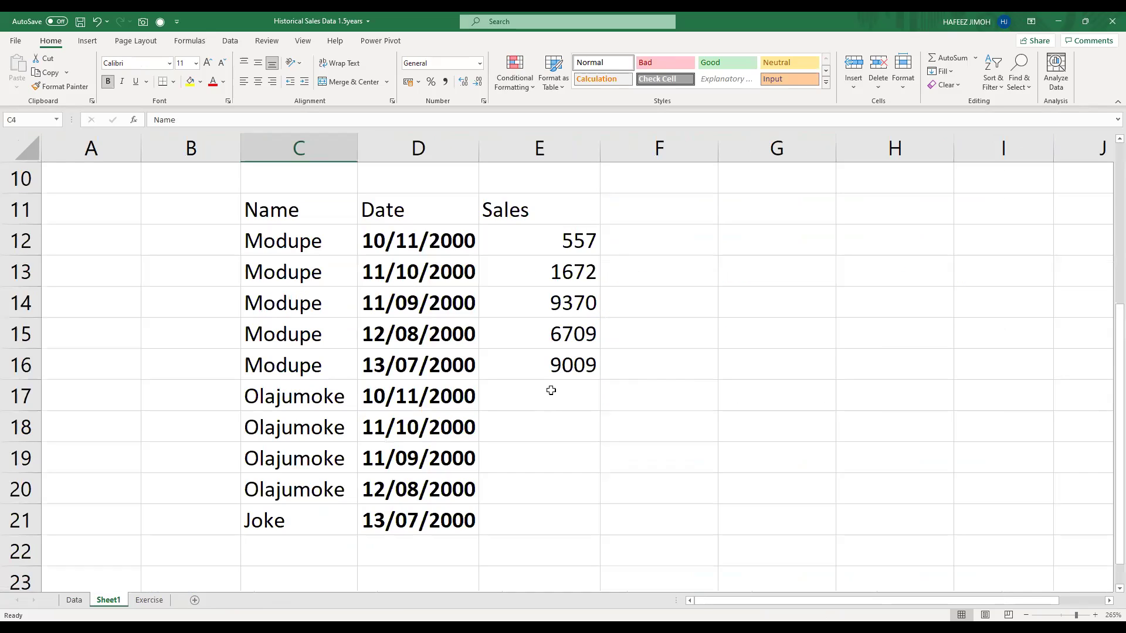
scroll(721, 141, "up", 3)
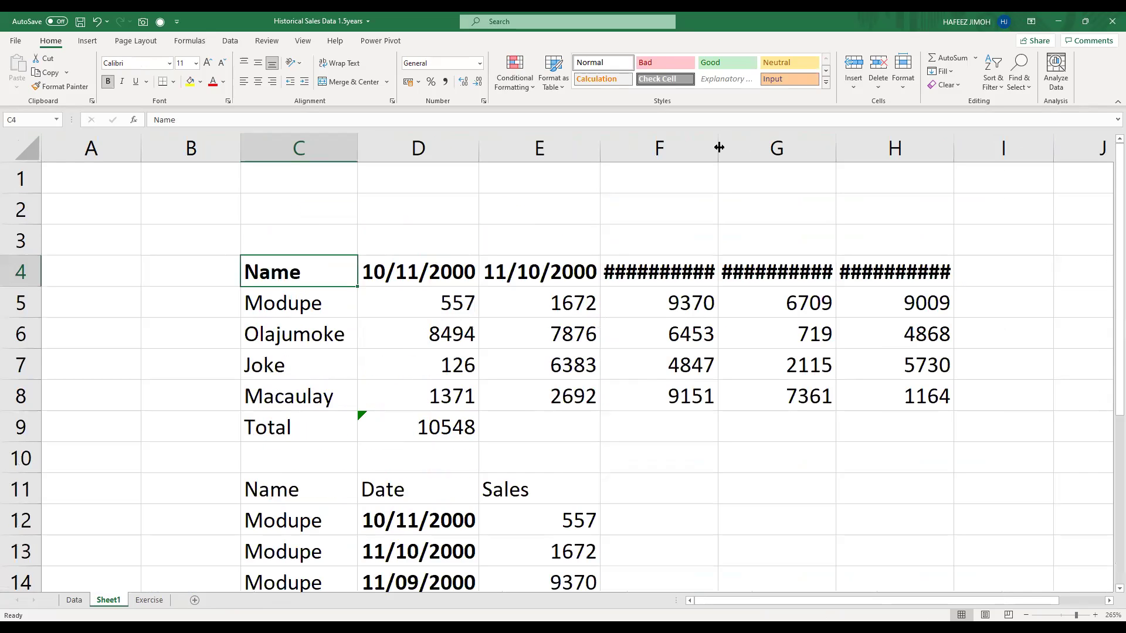
Fit columns F and G to their date headers and clear the Total row beneath the wide sales table
double_click(719, 147)
double_click(842, 147)
left_click_drag(292, 267, 863, 412)
key("shift+Right")
key("shift+Right")
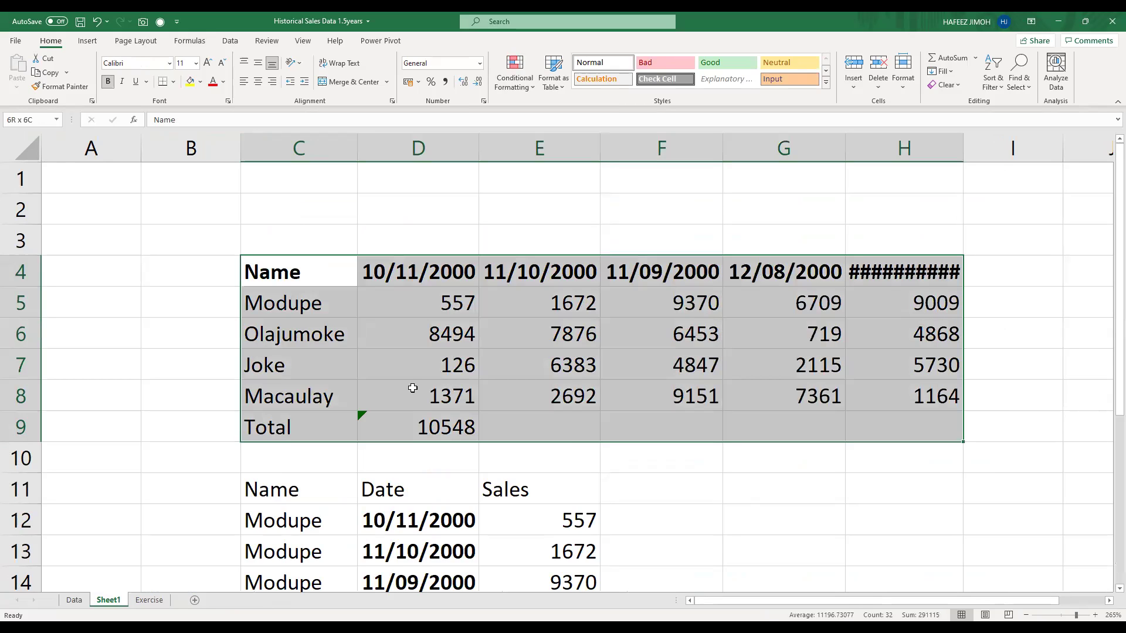
left_click_drag(342, 271, 397, 432)
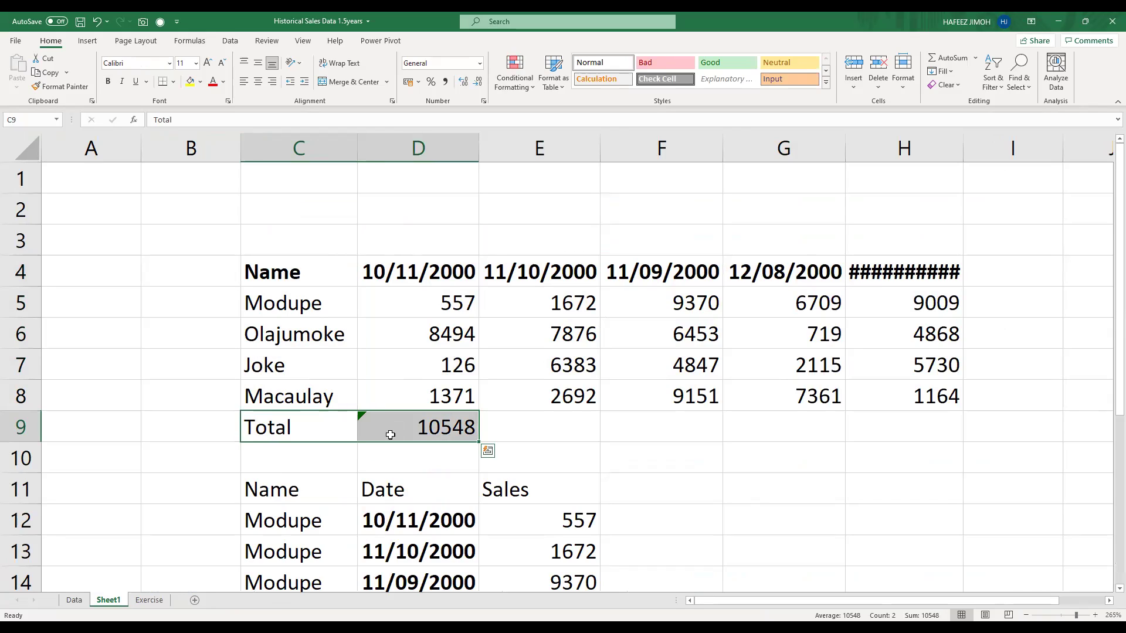
key("Delete")
Compare the wide sales table's name column and date headers with the flat Name, Date and Sales table below it
left_click(321, 272)
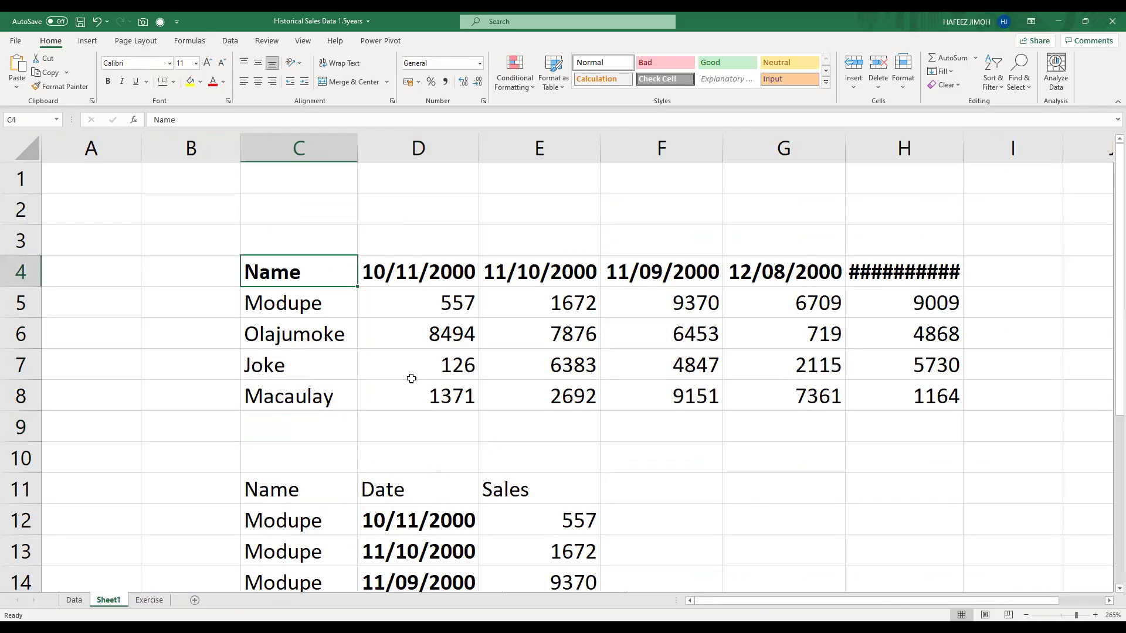
left_click(719, 419, "shift")
left_click(897, 393, "shift")
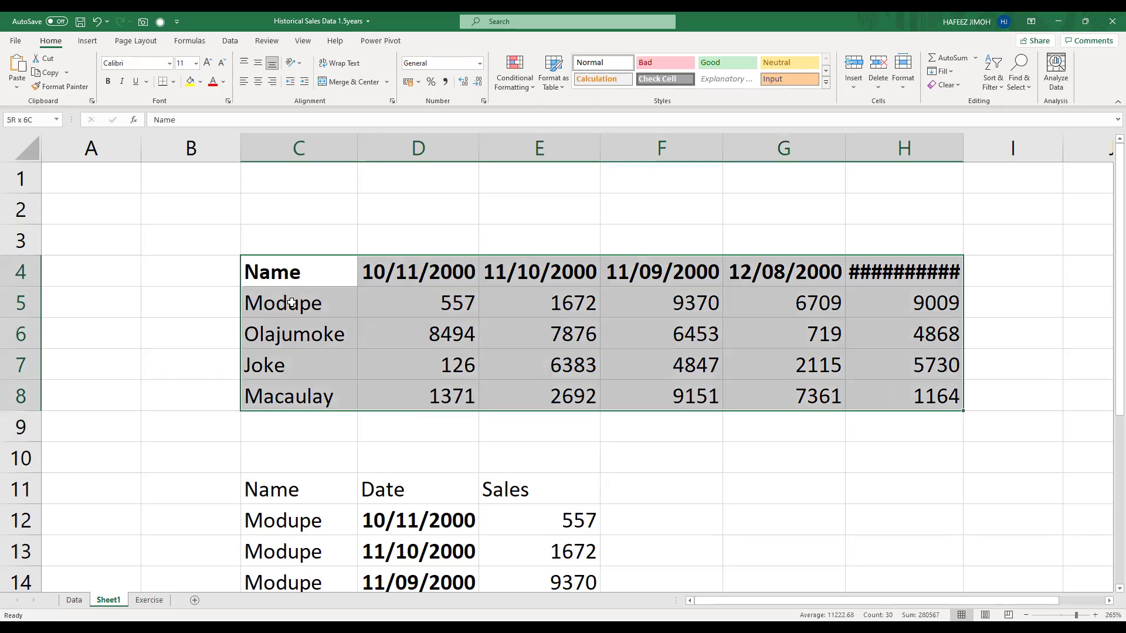
left_click(285, 371, "shift")
left_click_drag(285, 391, 285, 390)
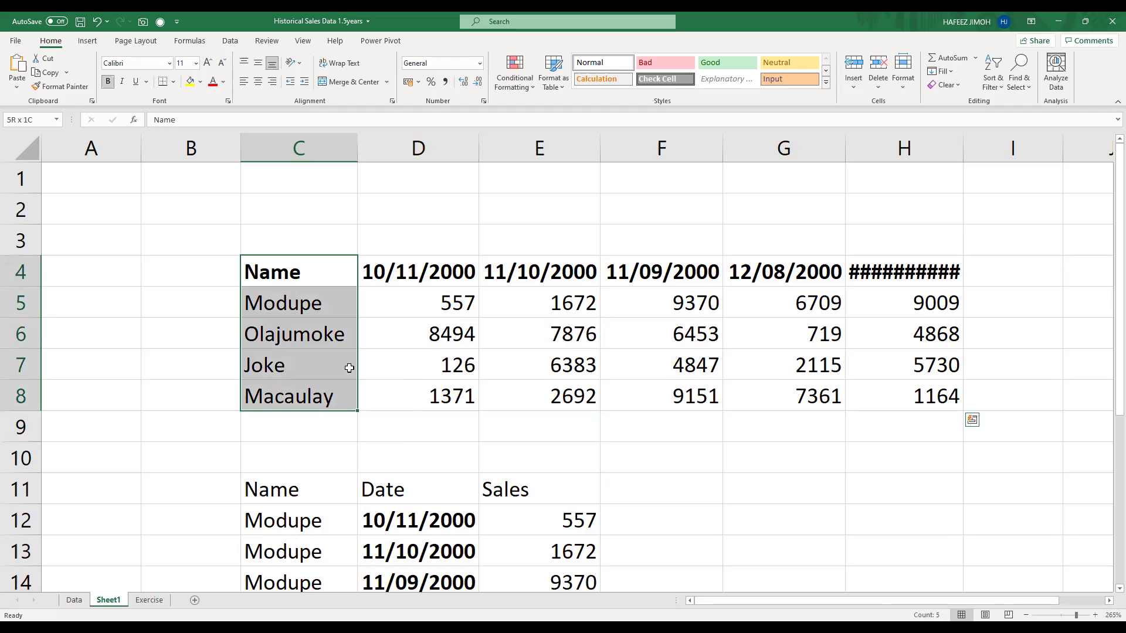
scroll(334, 375, "down", 2)
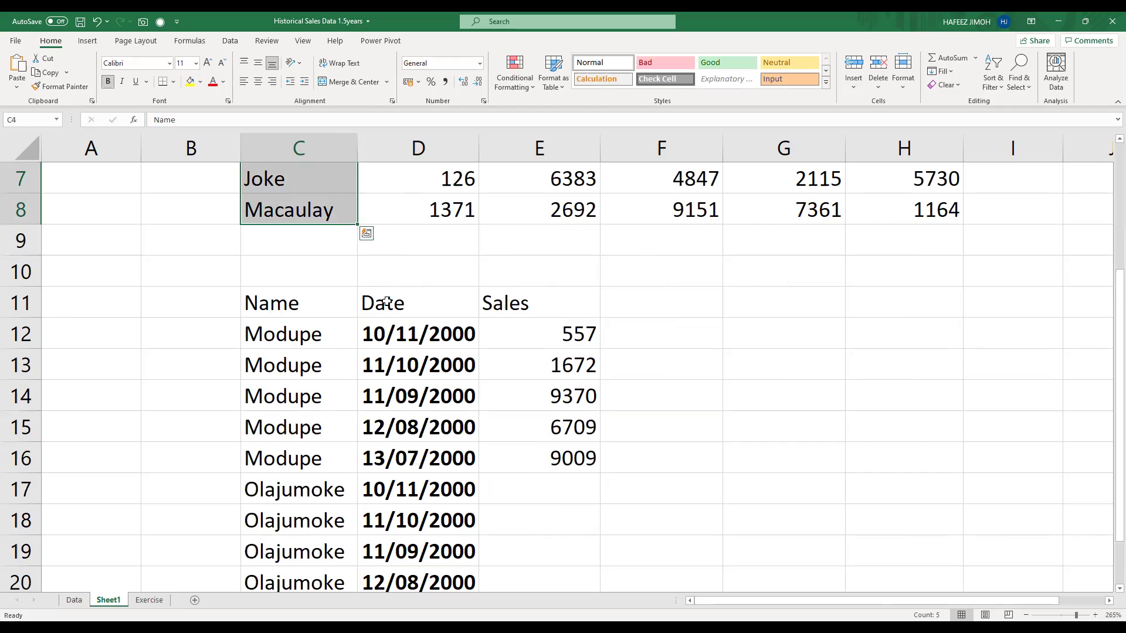
scroll(387, 300, "up", 2)
scroll(387, 300, "down", 1, "ctrl")
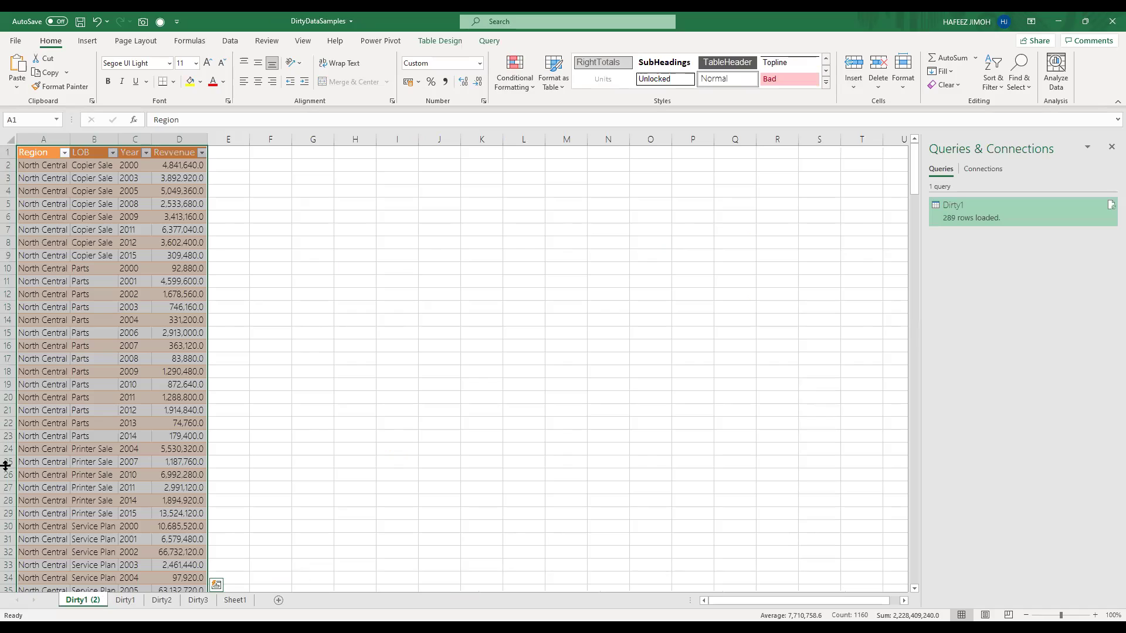
Switch back to the DirtyDataSamples workbook and rename the Dirty1 (2) sheet as Clean Data1
left_click_drag(6, 467, 6, 466)
type("Clean Da")
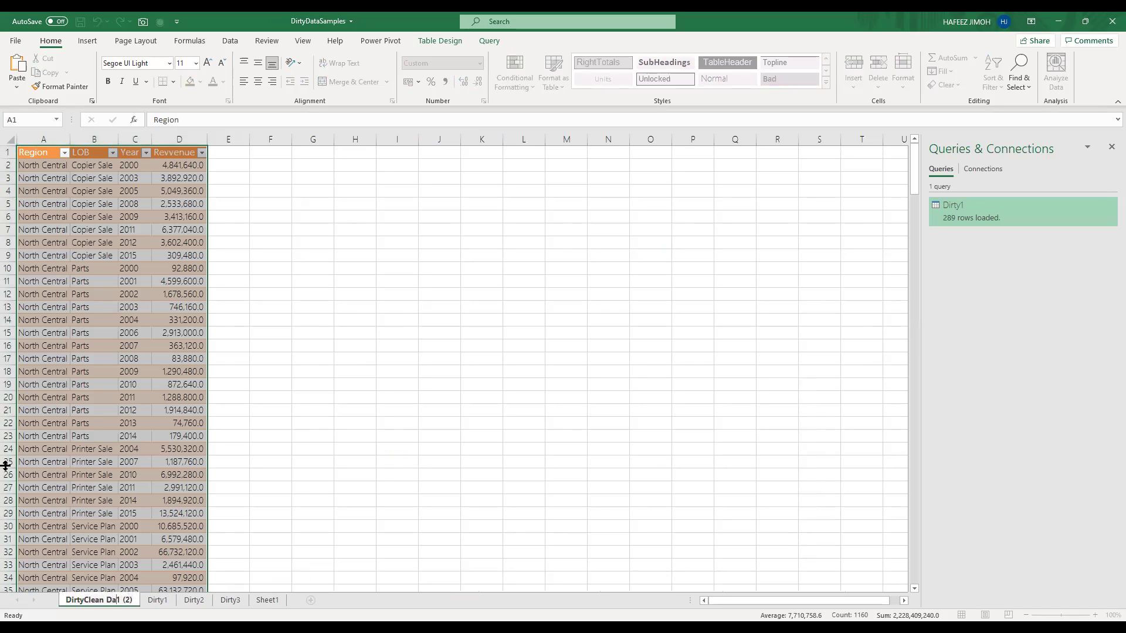
key("BackSpace")
key("BackSpace")
key("BackSpace")
key("BackSpace")
key("BackSpace")
key("BackSpace")
key("BackSpace")
key("BackSpace")
key("BackSpace")
key("BackSpace")
key("BackSpace")
key("BackSpace")
key("BackSpace")
type("lea")
key("BackSpace")
key("BackSpace")
key("BackSpace")
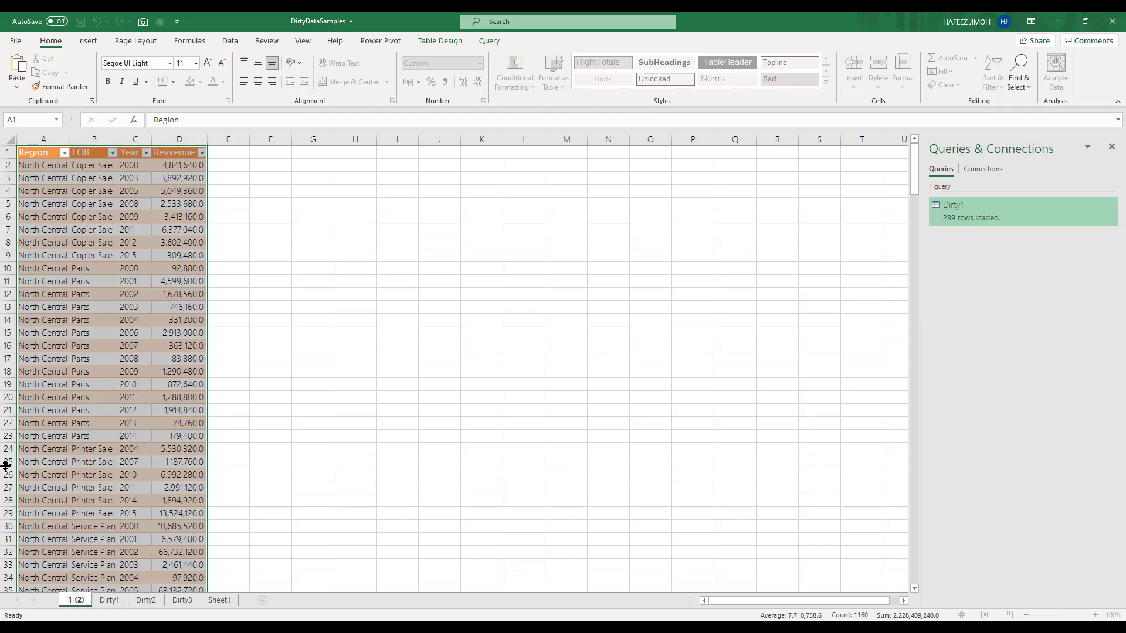
type("Clean")
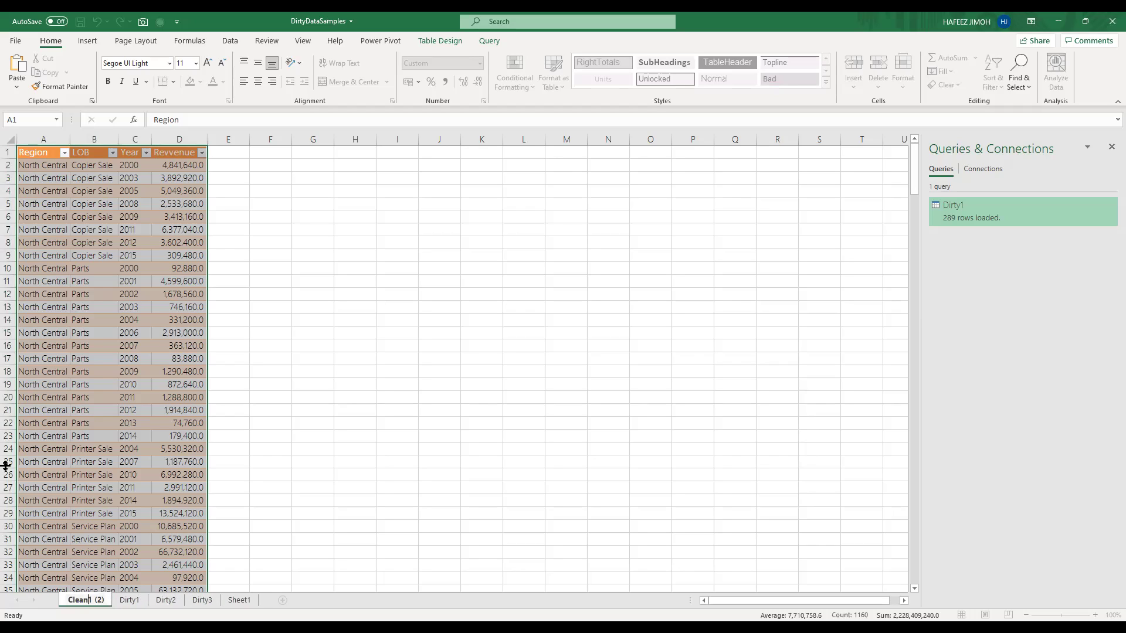
type(" Data")
key("Right")
key("Right")
key("Right")
key("Right")
key("BackSpace")
key("Delete")
key("BackSpace")
key("BackSpace")
key("Return")
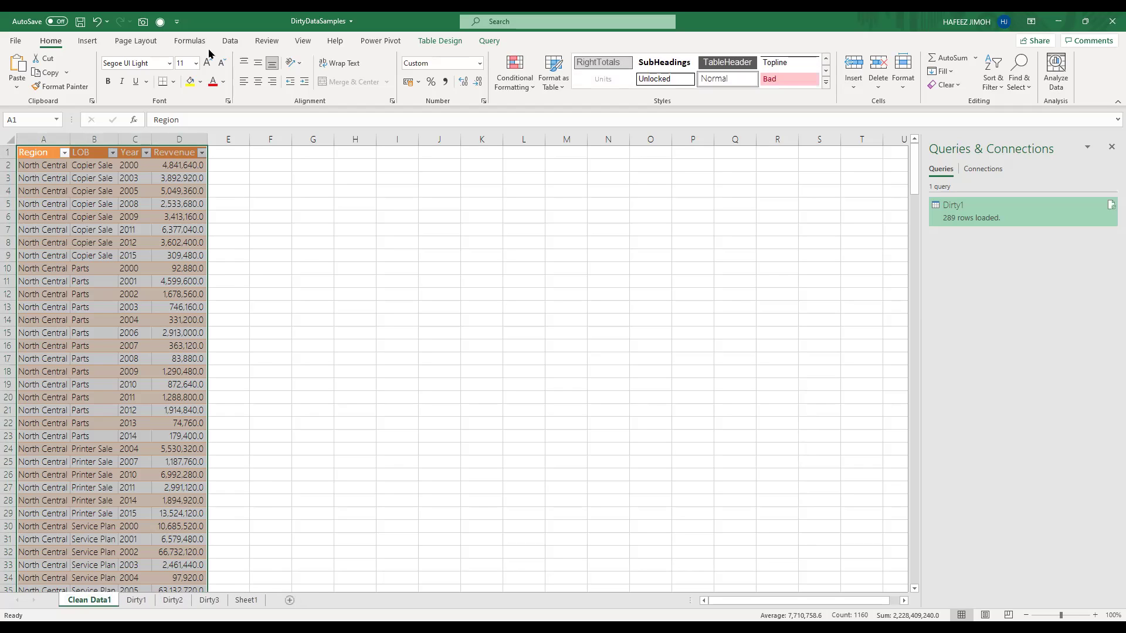
Return to the original Dirty1 sheet to view the source data beside the cleaned result
left_click(93, 255)
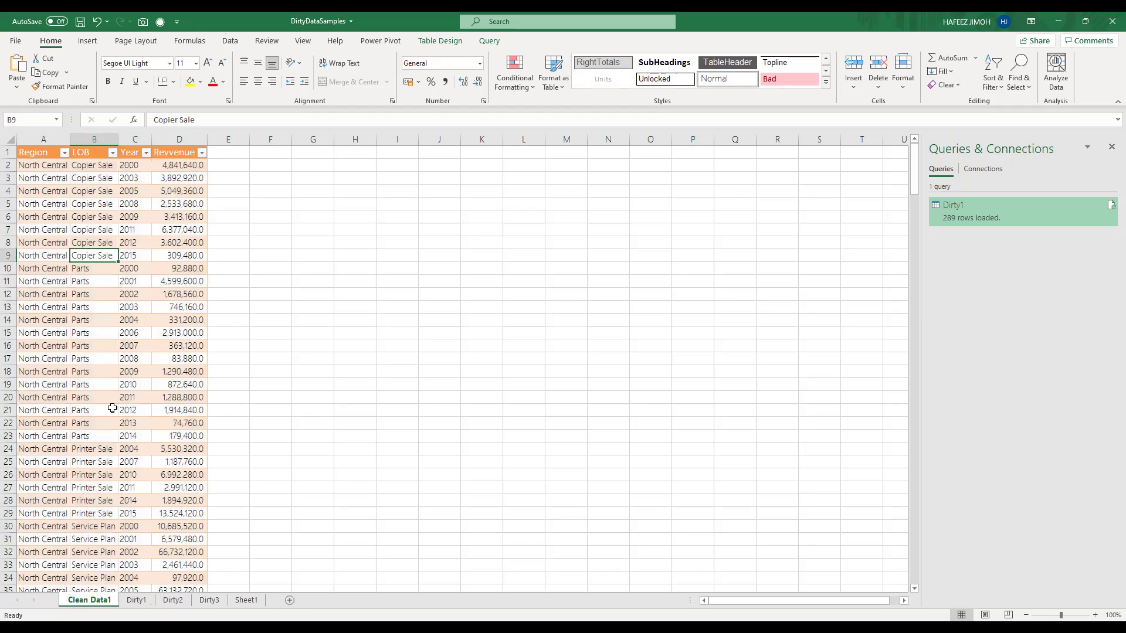
key("ctrl+Page_Down")
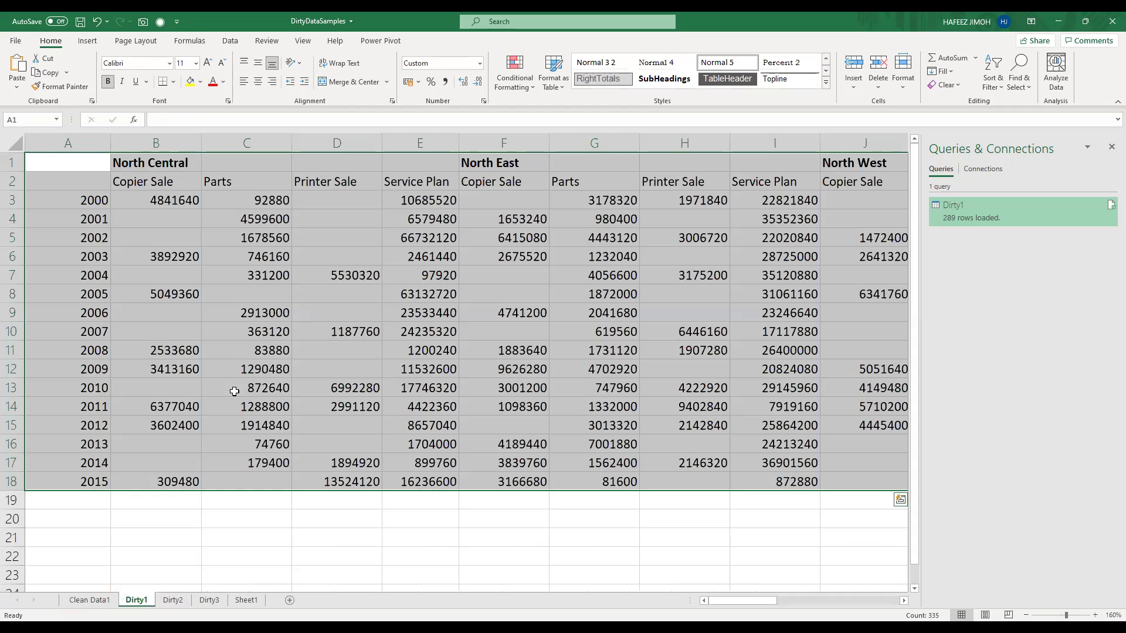
Close the Queries & Connections pane and review the Dirty1 sales data across its full width
left_click(1111, 147)
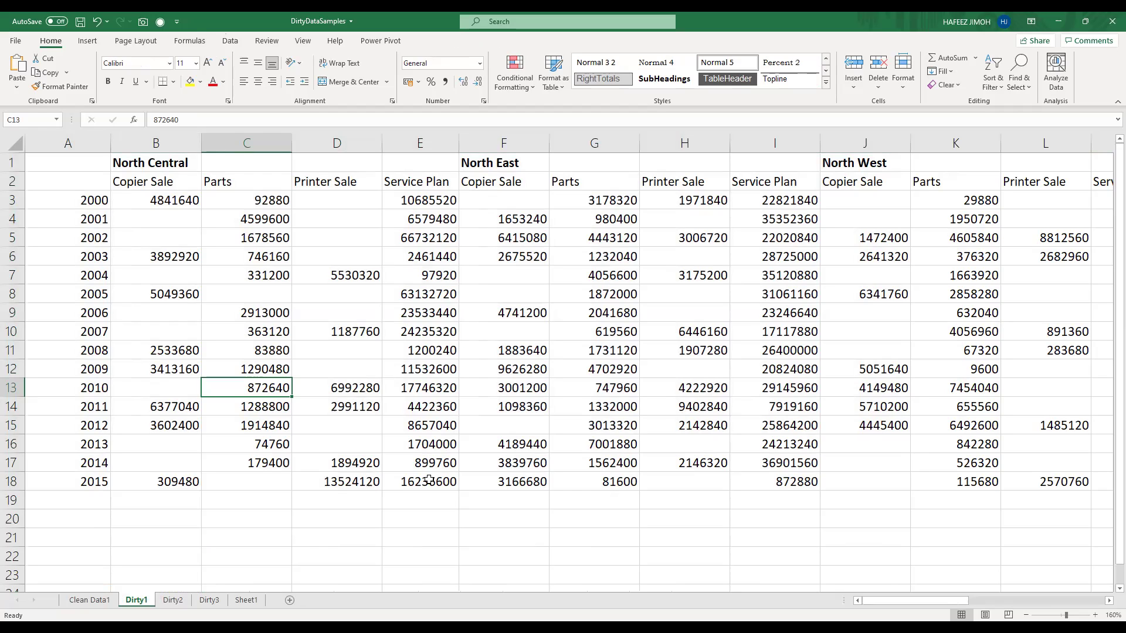
left_click(451, 343)
left_click_drag(1056, 481, 827, 478)
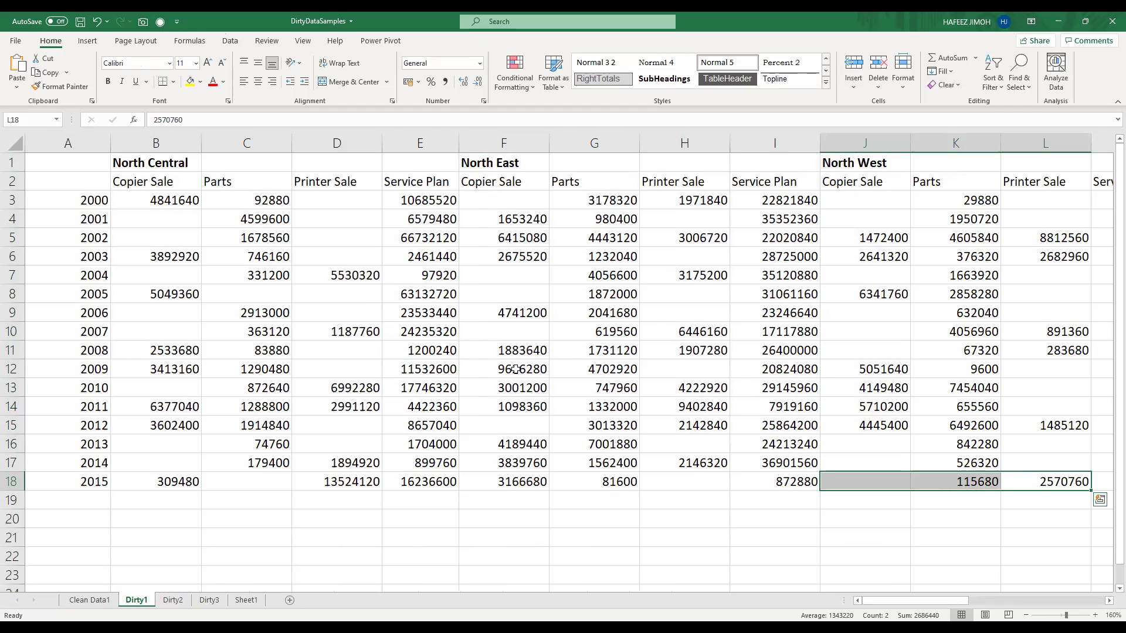
scroll(515, 369, "down", 2)
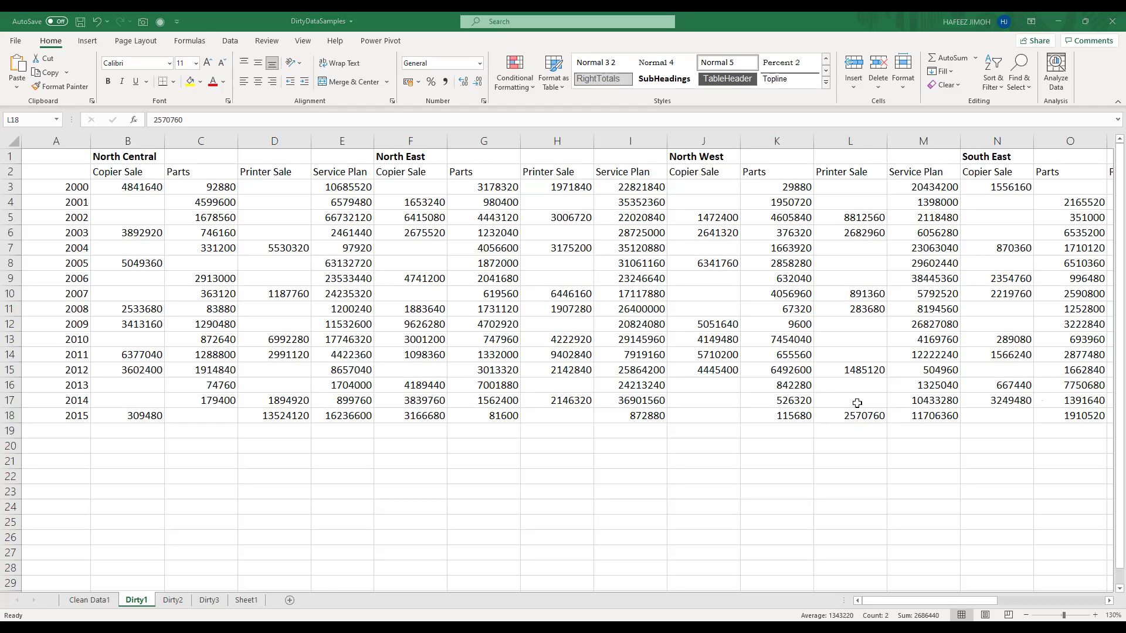
left_click_drag(1070, 416, 247, 229)
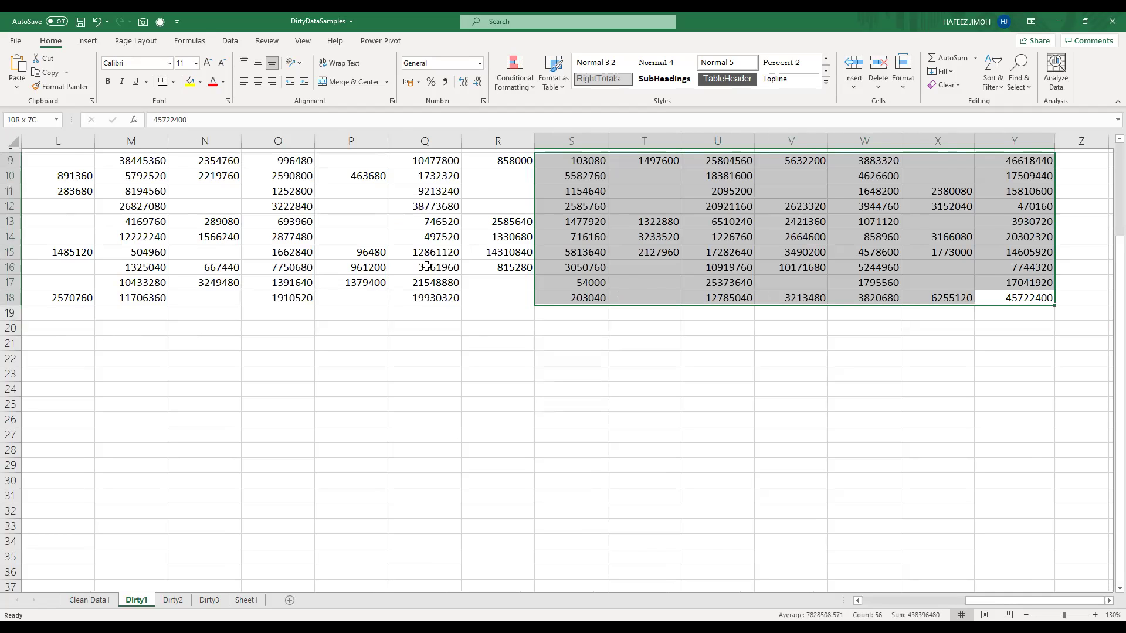
key("ctrl+shift+Home")
left_click(444, 258)
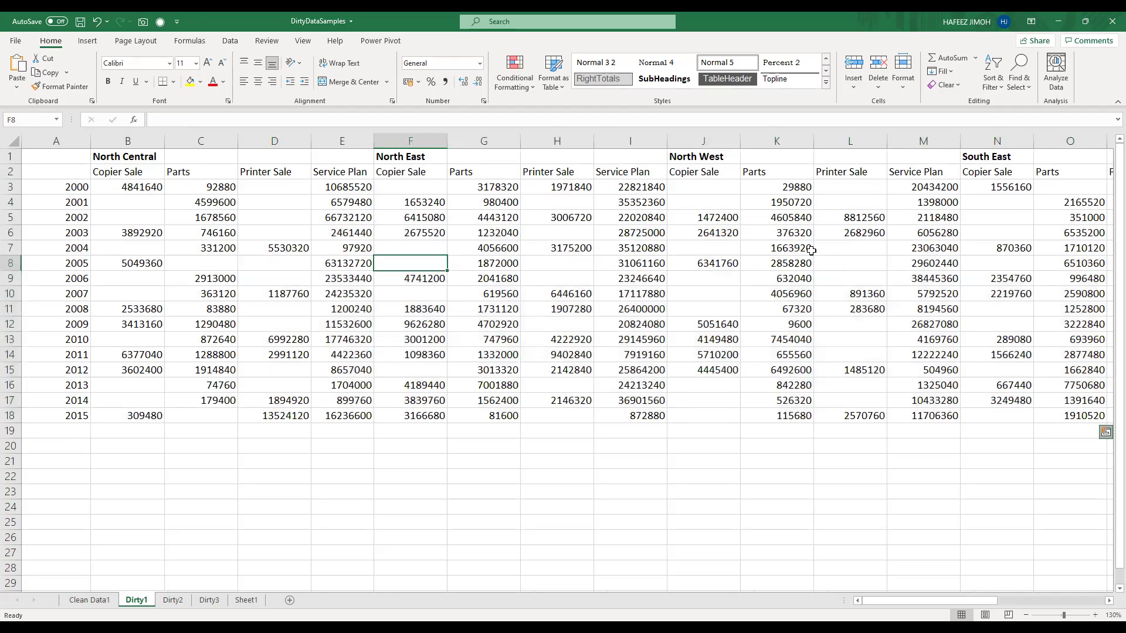
Convert the Dirty1 range A1:Y18 into a table with headers and name it DirtyTable1
key("ctrl+t")
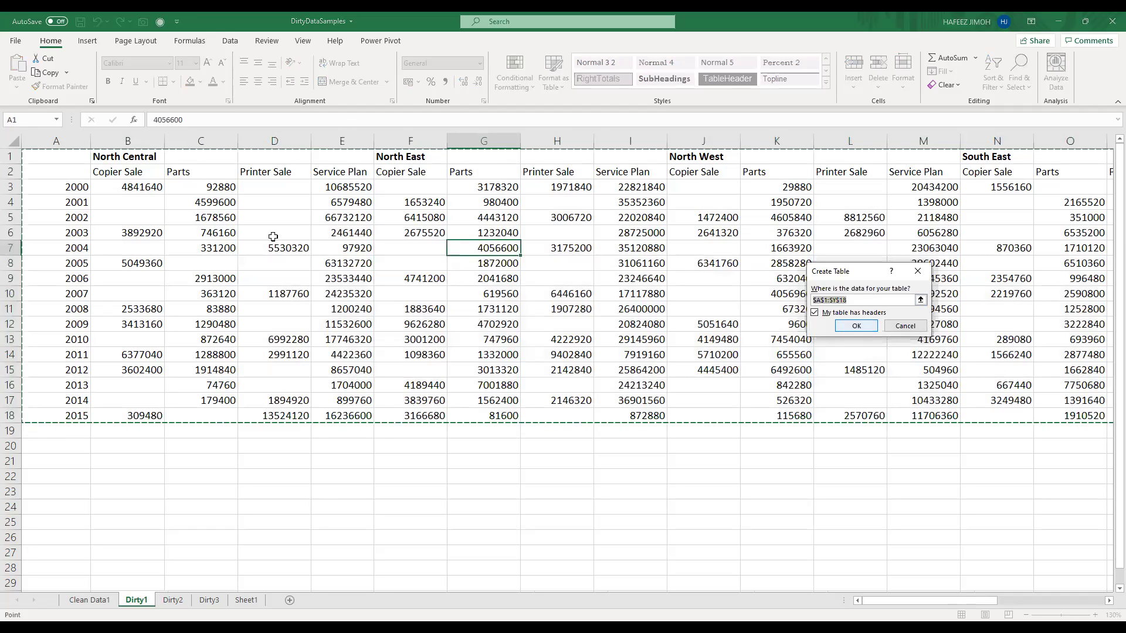
key("Return")
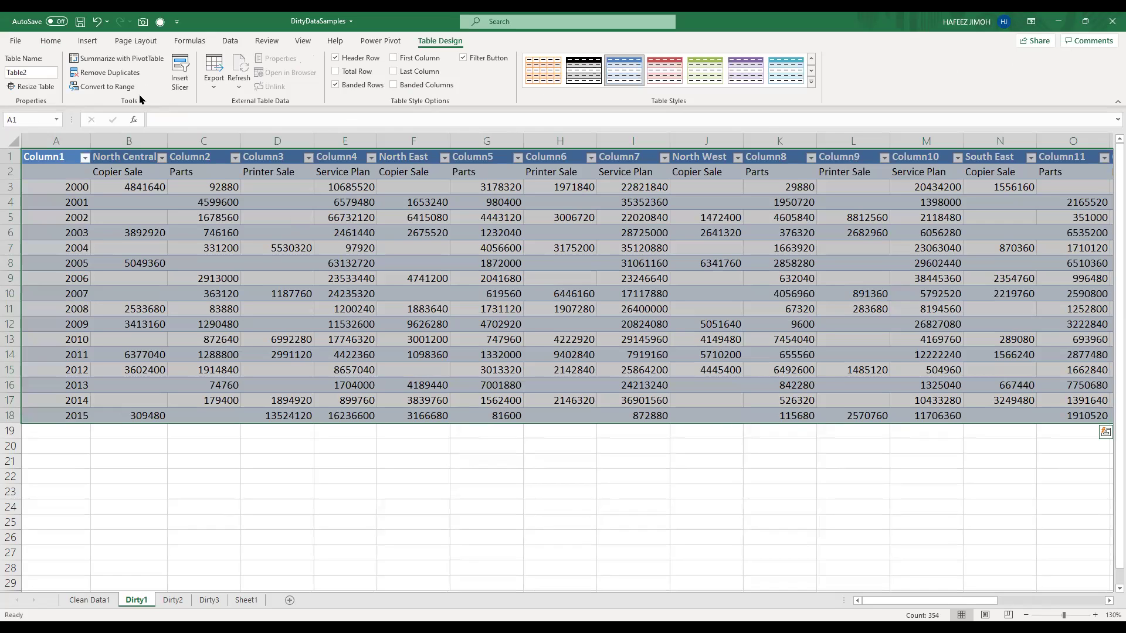
left_click(52, 73)
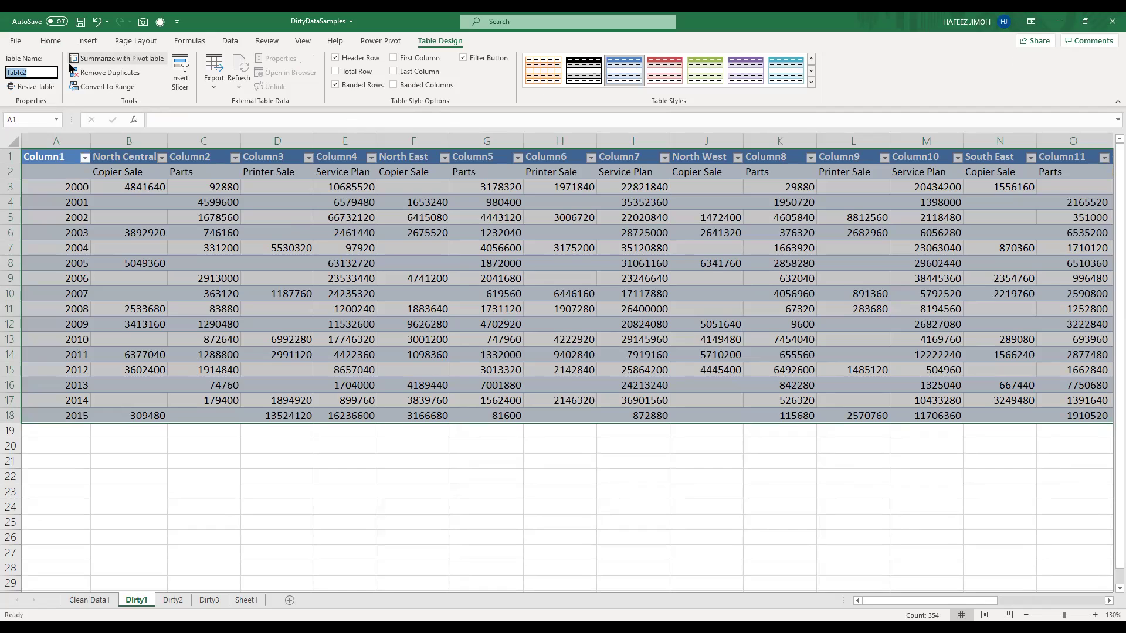
type("DirtyTable1")
key("Return")
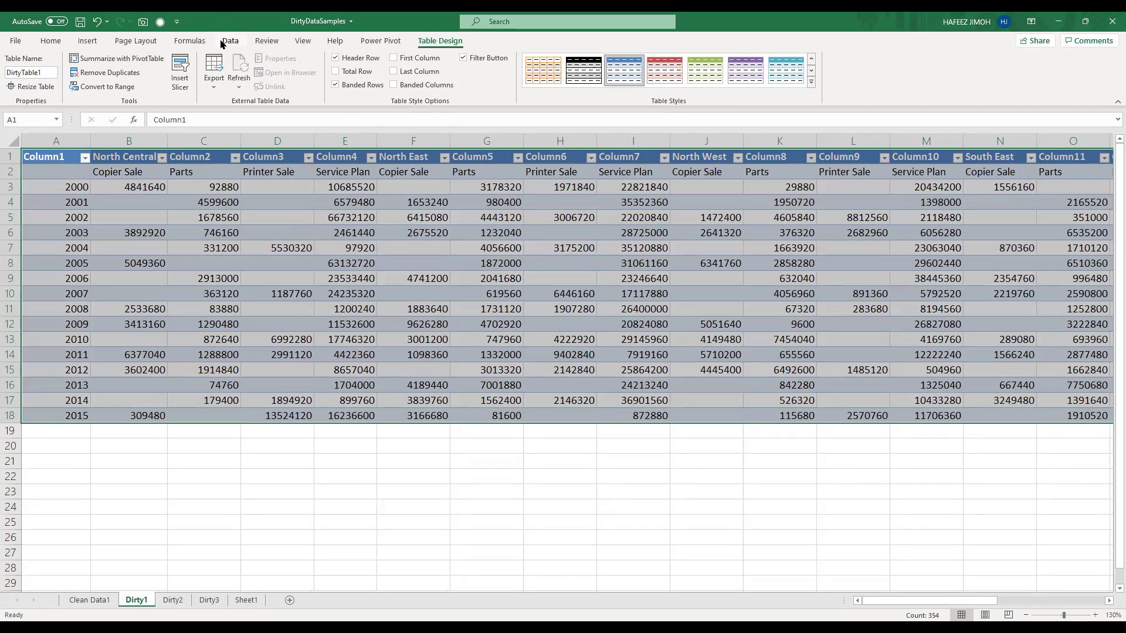
Load DirtyTable1 into the Power Query Editor from the table range, then close the editor
left_click(228, 41)
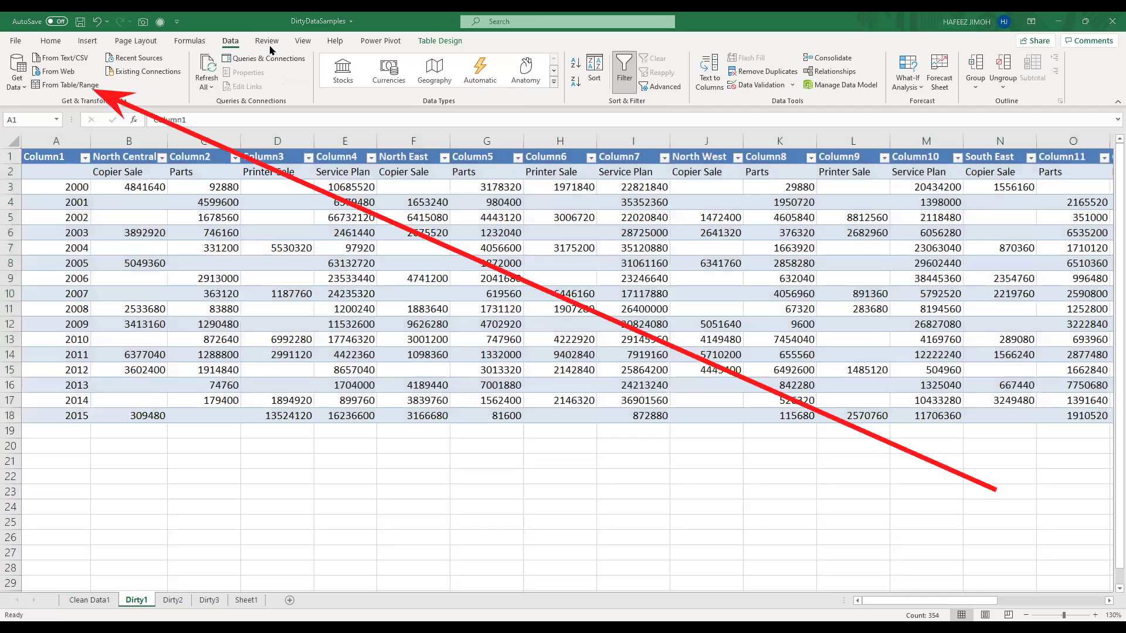
left_click(80, 82)
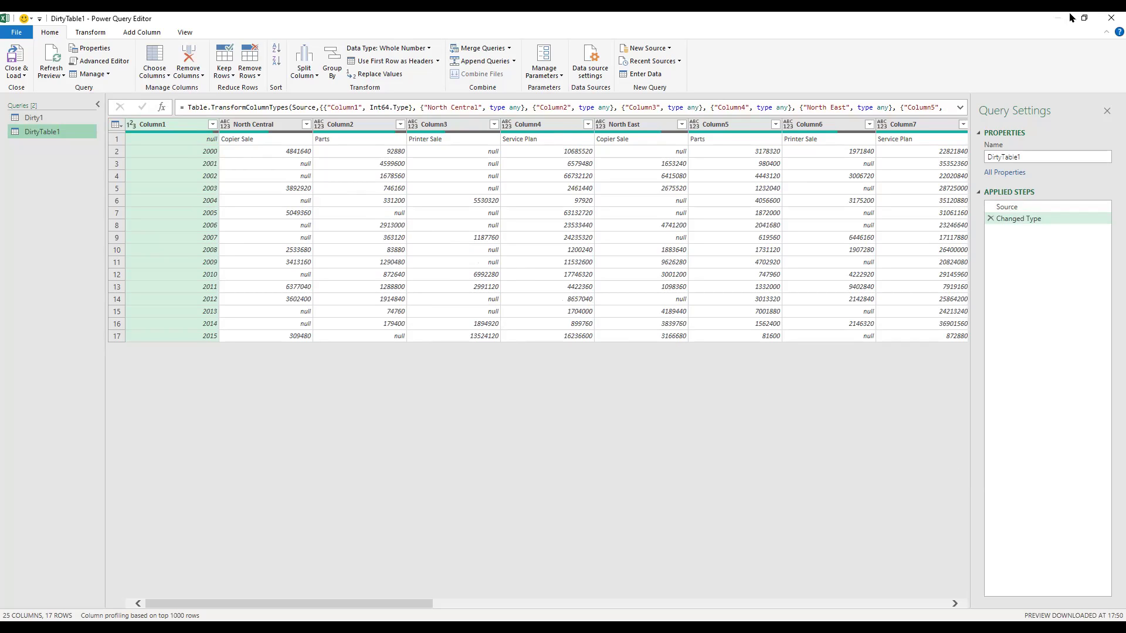
left_click(1110, 18)
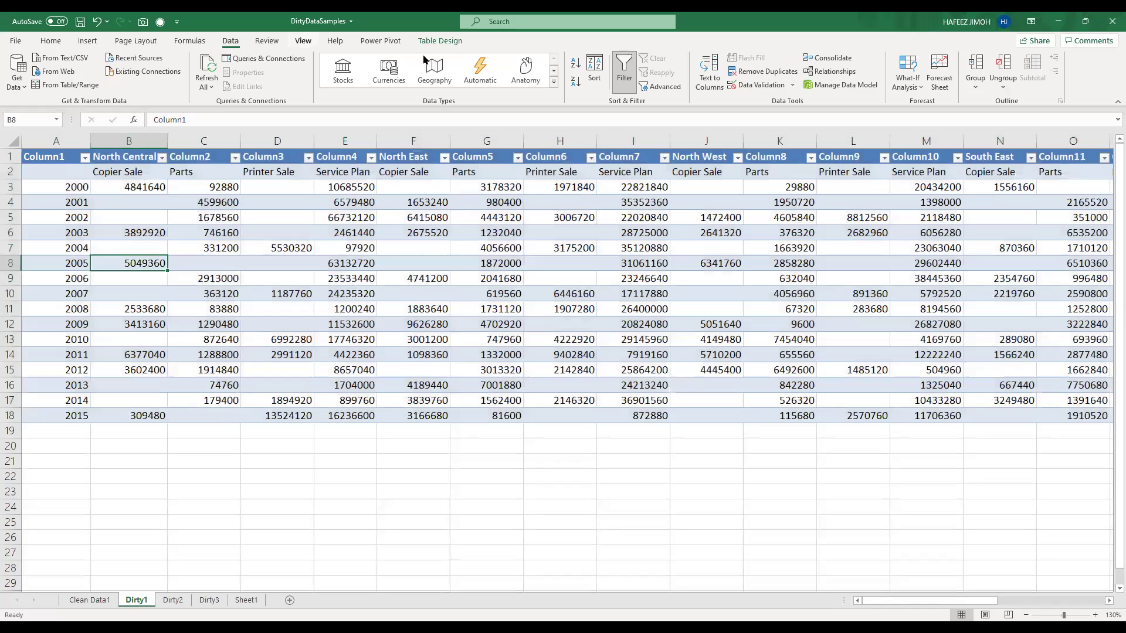
Convert DirtyTable1 back to a normal range and undo the table creation on the Dirty1 sheet
left_click(159, 267)
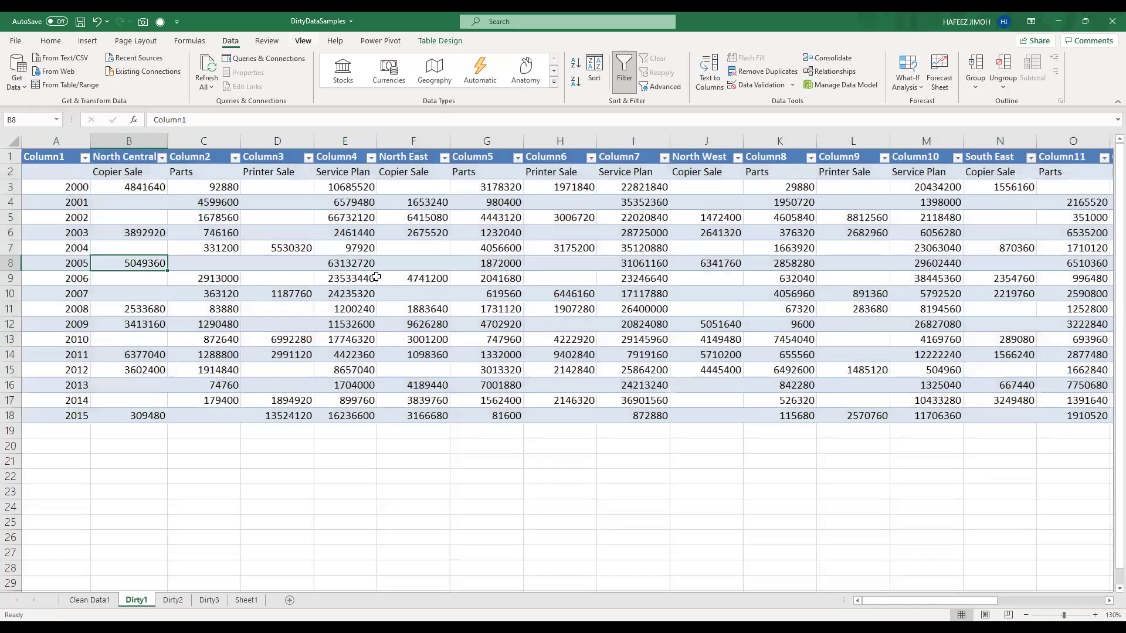
left_click(419, 41)
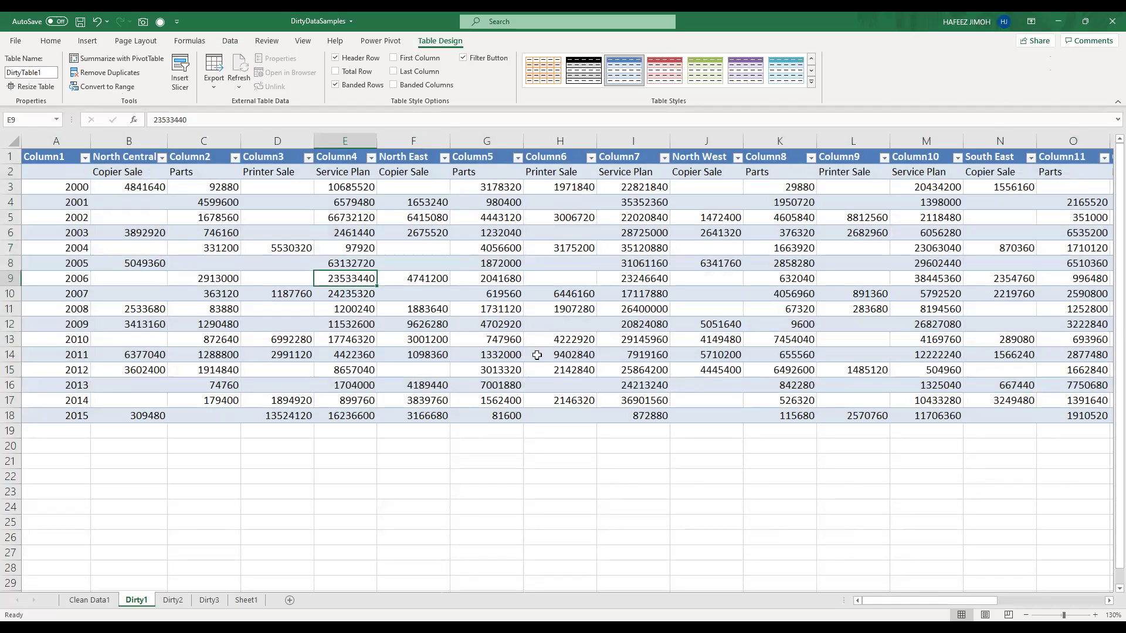
double_click(553, 275)
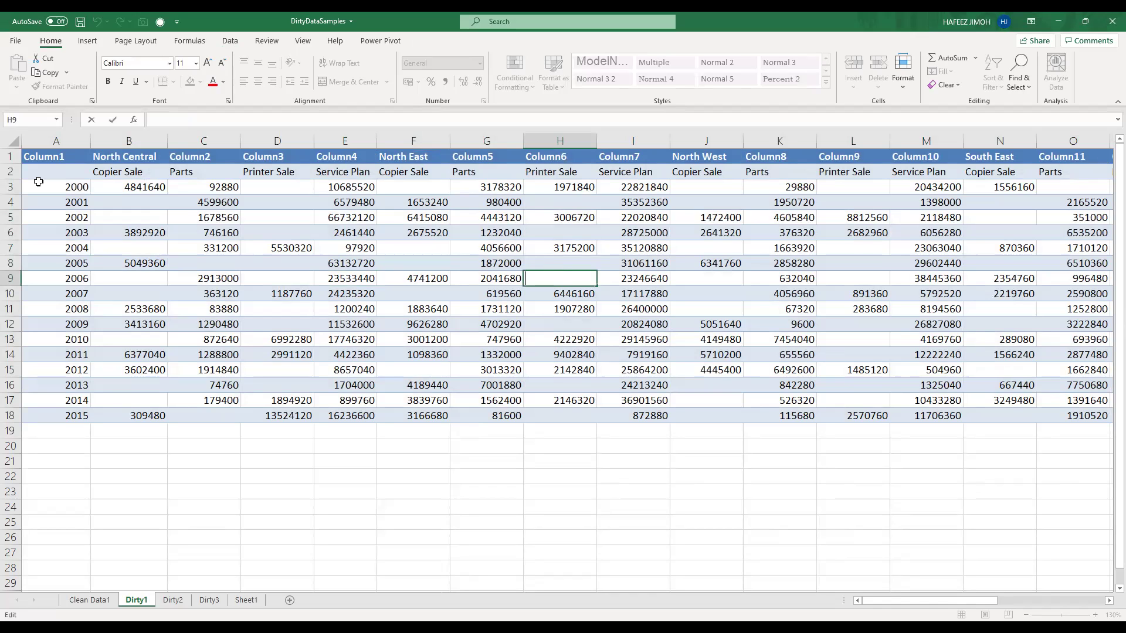
left_click_drag(1073, 415, 39, 182)
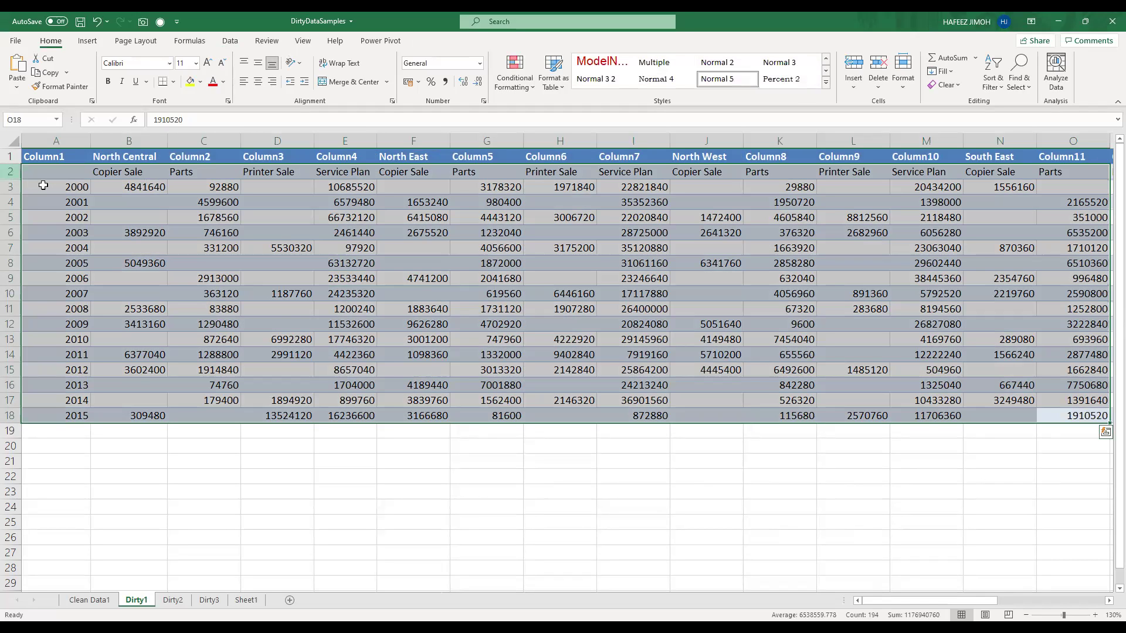
key("ctrl+z")
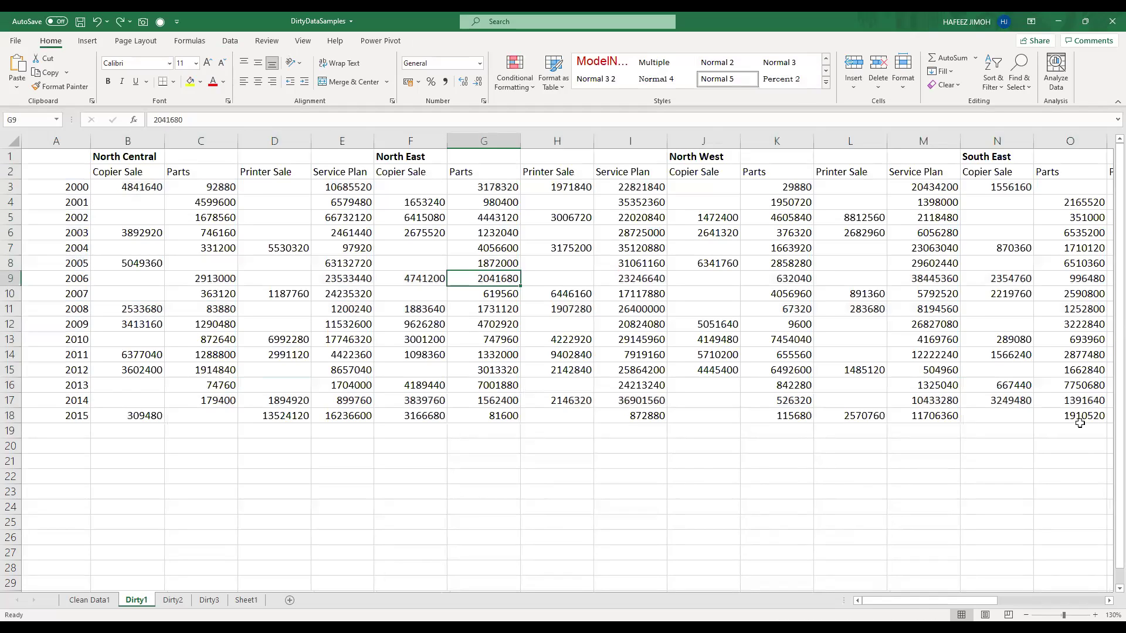
Create a table with headers from A1:Y18 using From Table/Range, then close the Power Query Editor and discard its changes
key("ctrl+End")
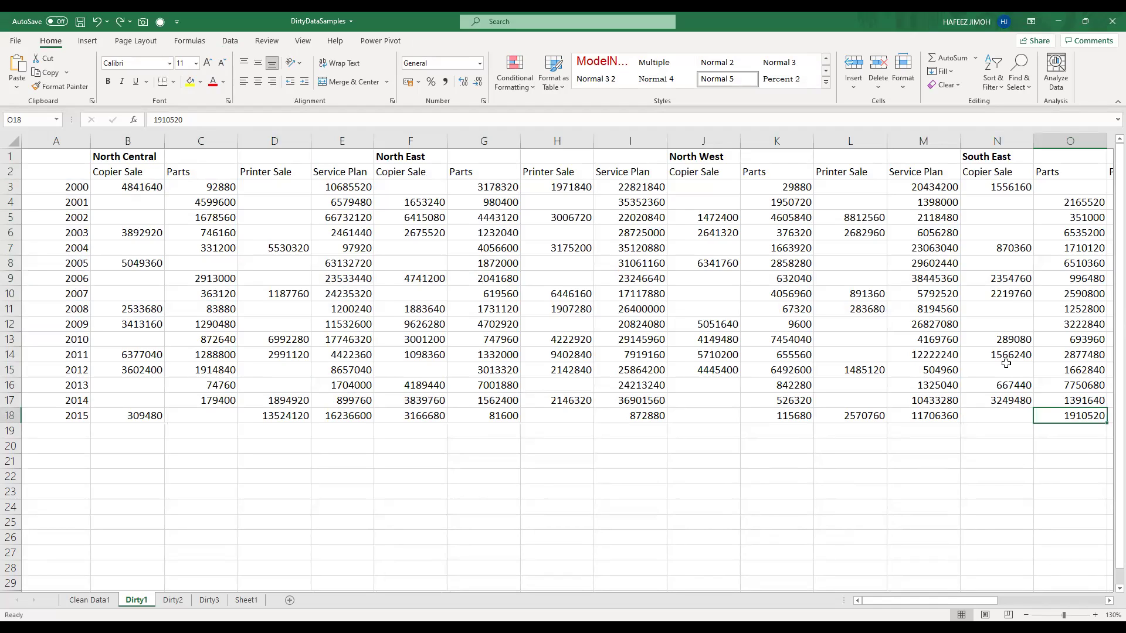
left_click(231, 44)
left_click(84, 88)
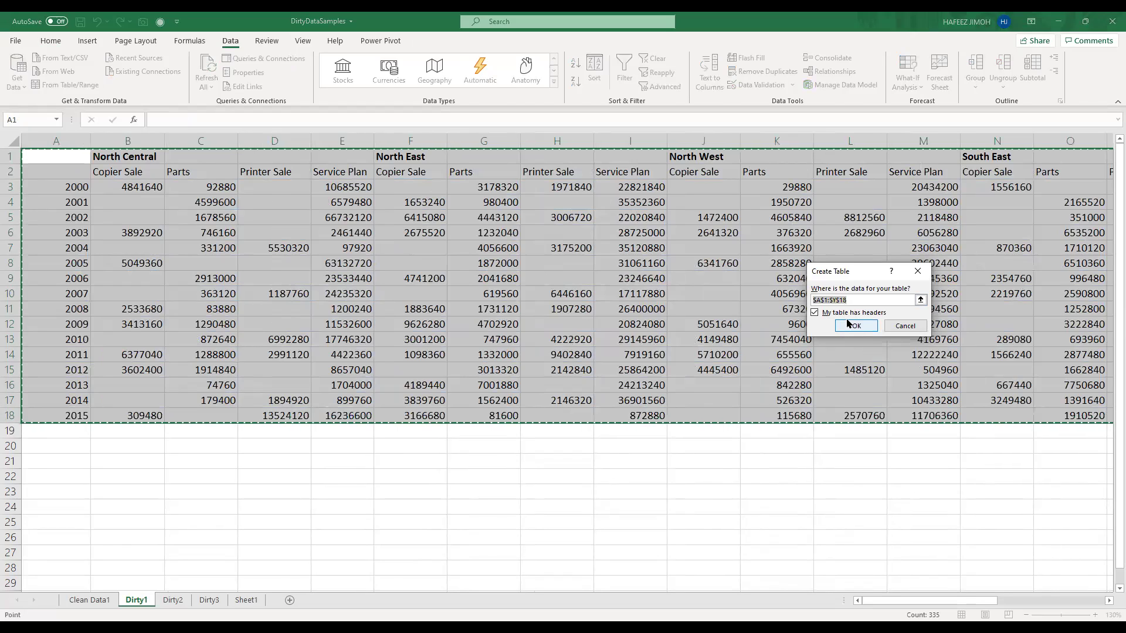
left_click(847, 324)
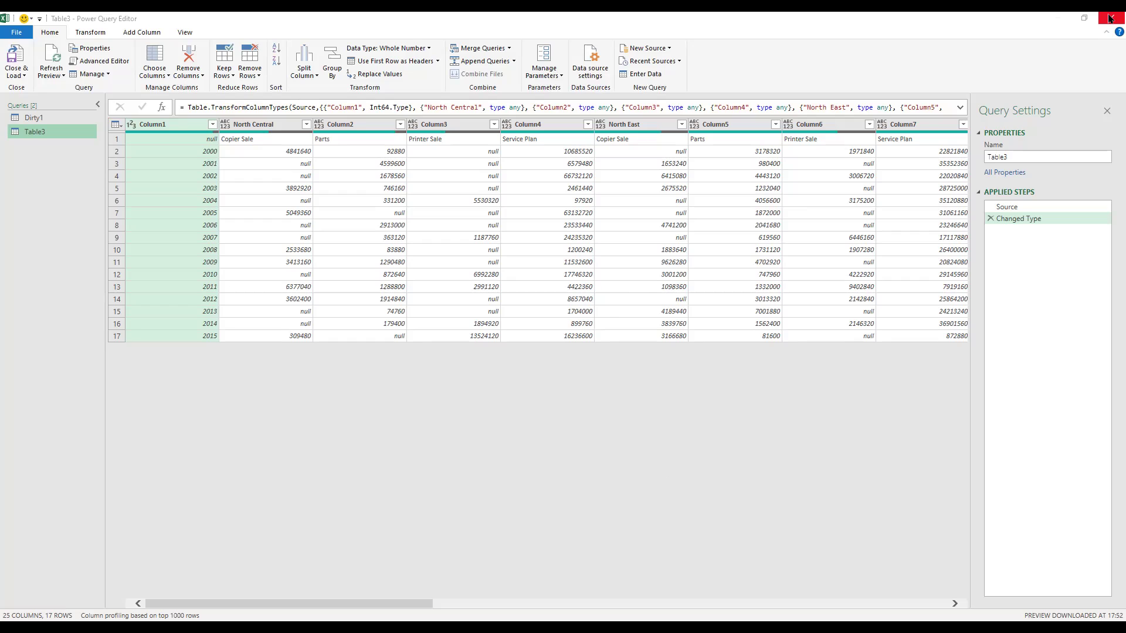
left_click(1110, 19)
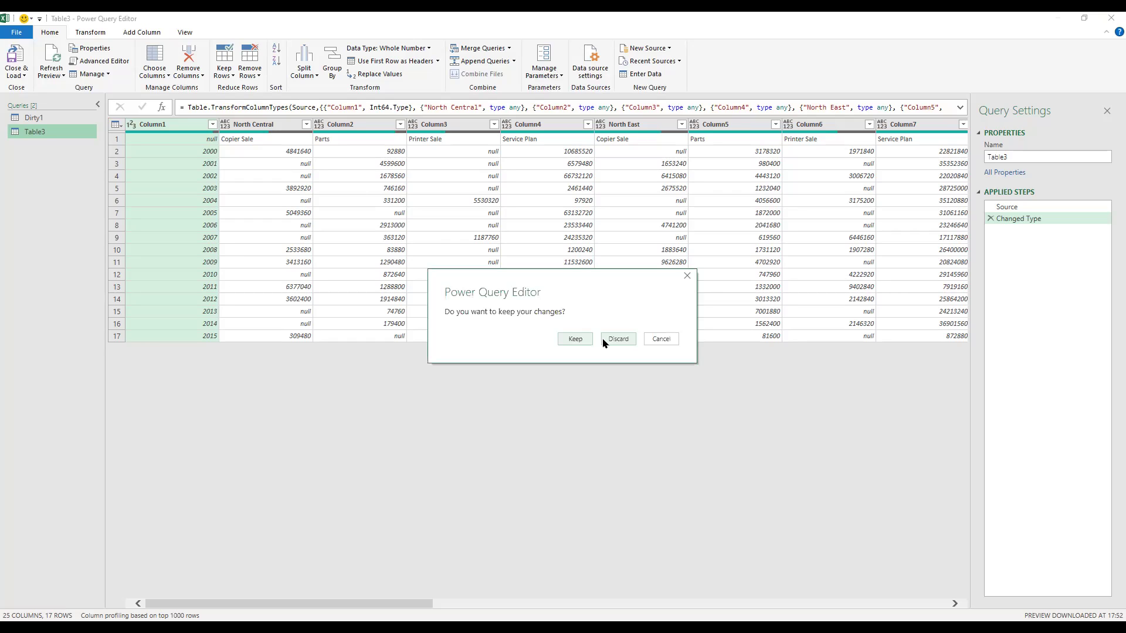
left_click(603, 340)
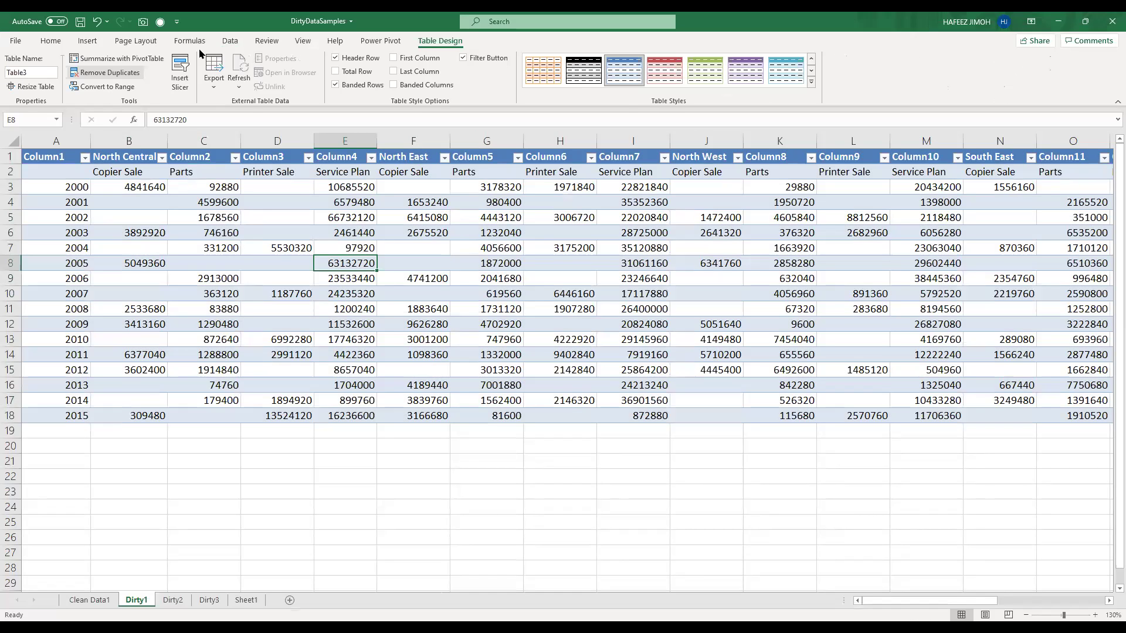
left_click(229, 44)
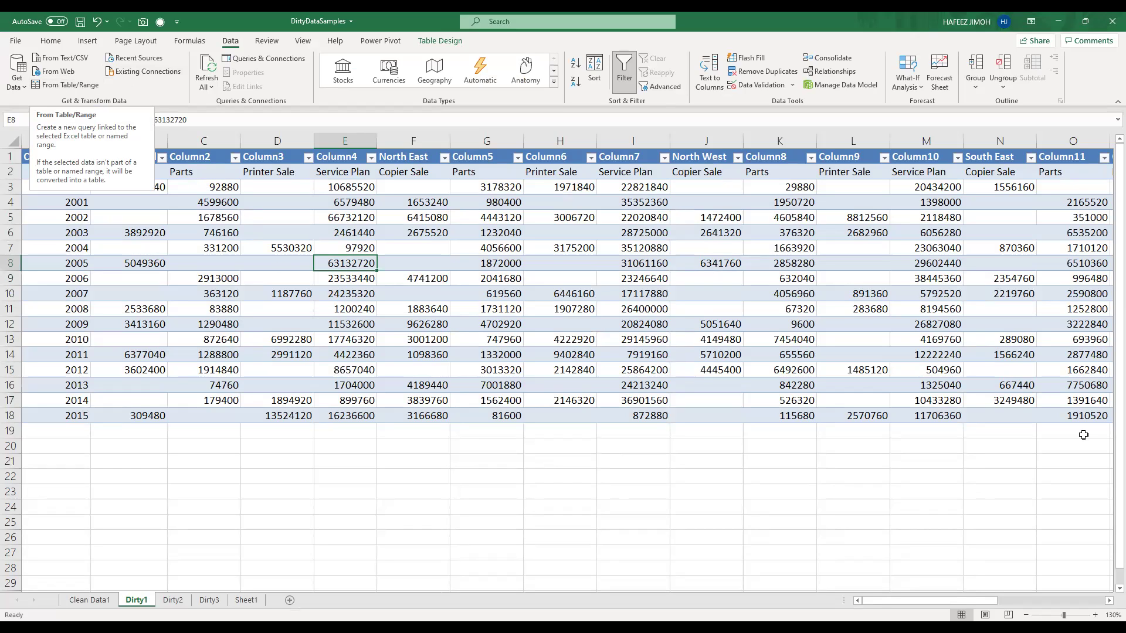
key("Up")
key("Left")
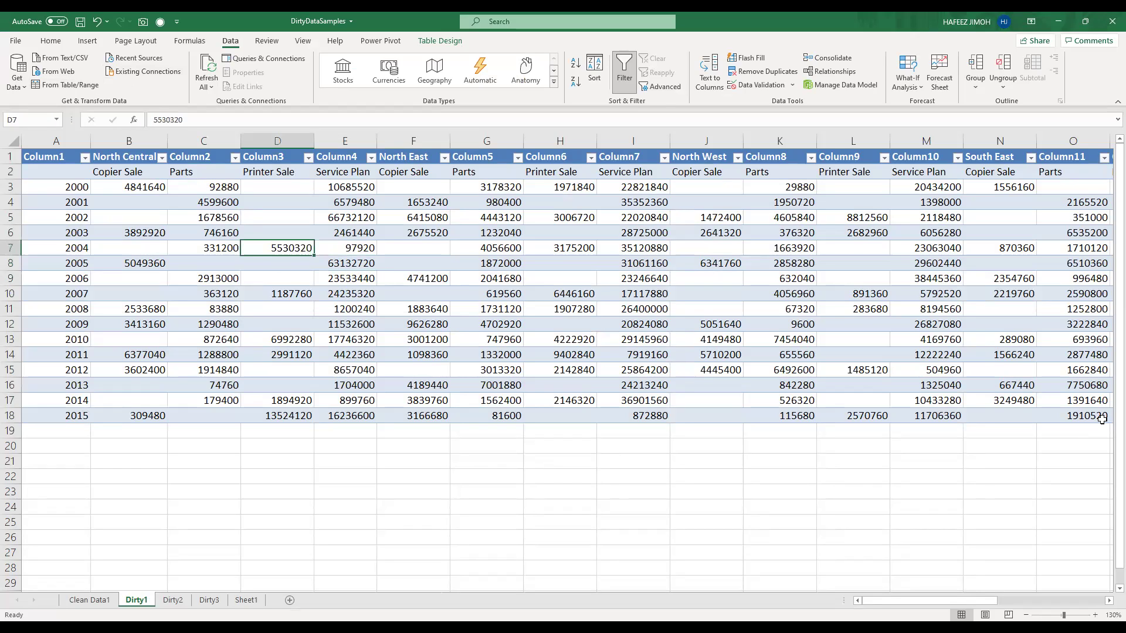
left_click(805, 372)
key("ctrl+shift+End")
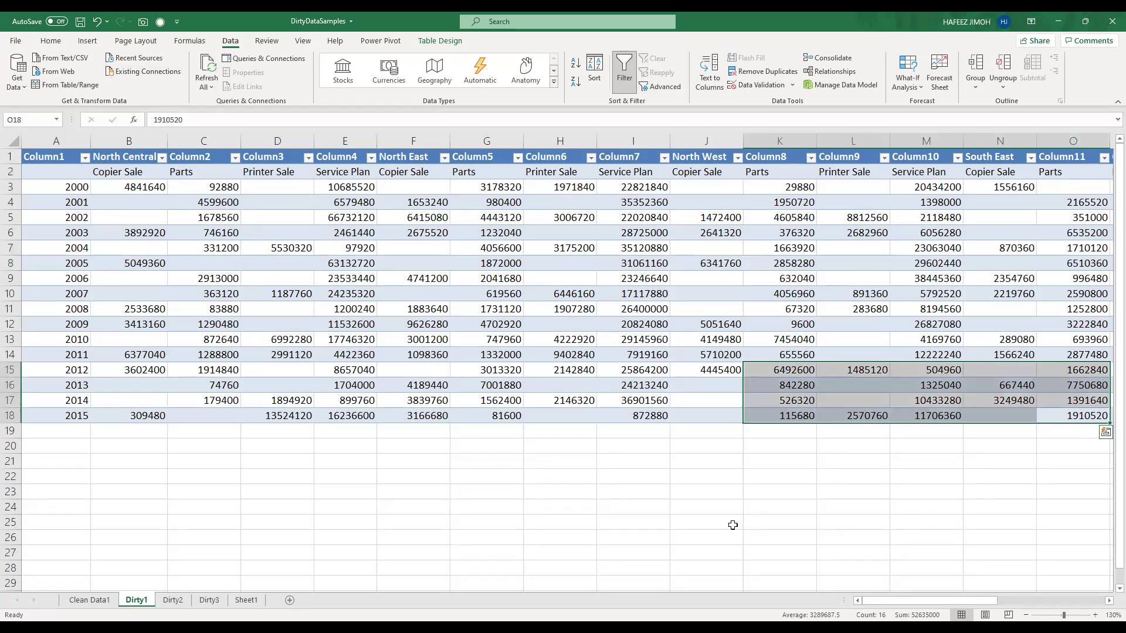
key("alt+Tab")
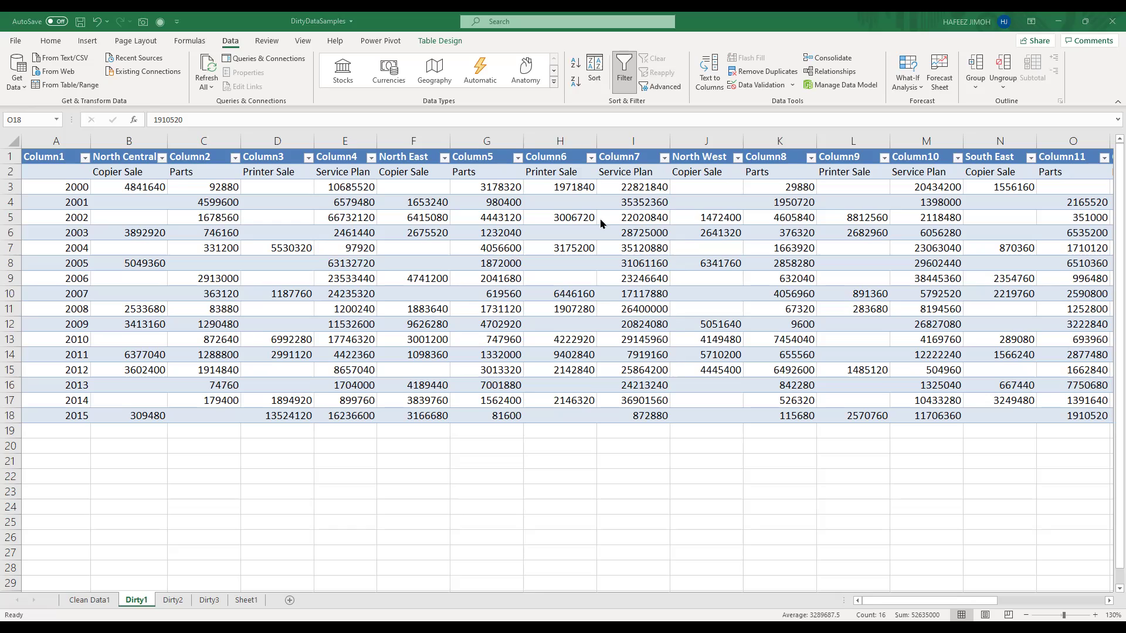
left_click(569, 447)
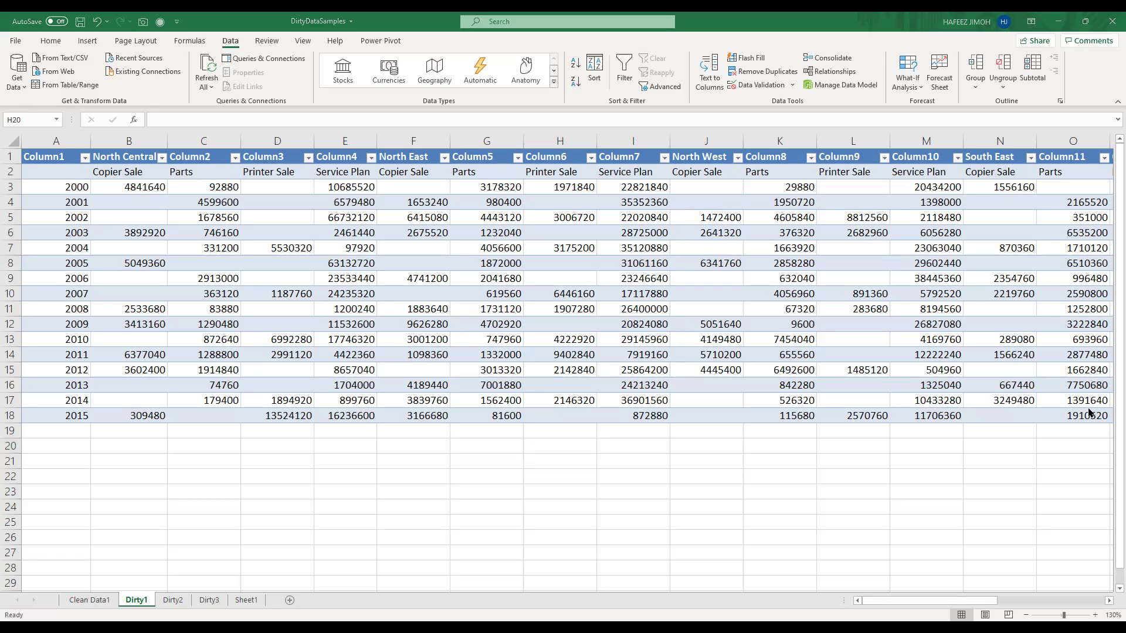
Compare the Dirty1 table with the data layout on the Dirty2 sheet and return to Dirty1
left_click_drag(1104, 414, 112, 136)
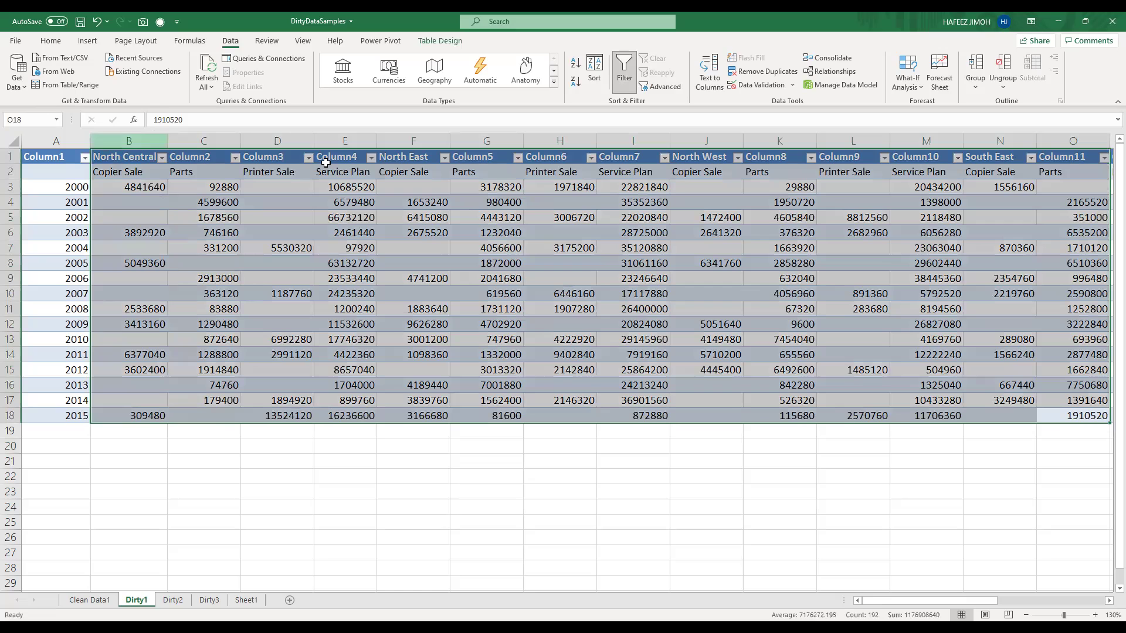
left_click(179, 601)
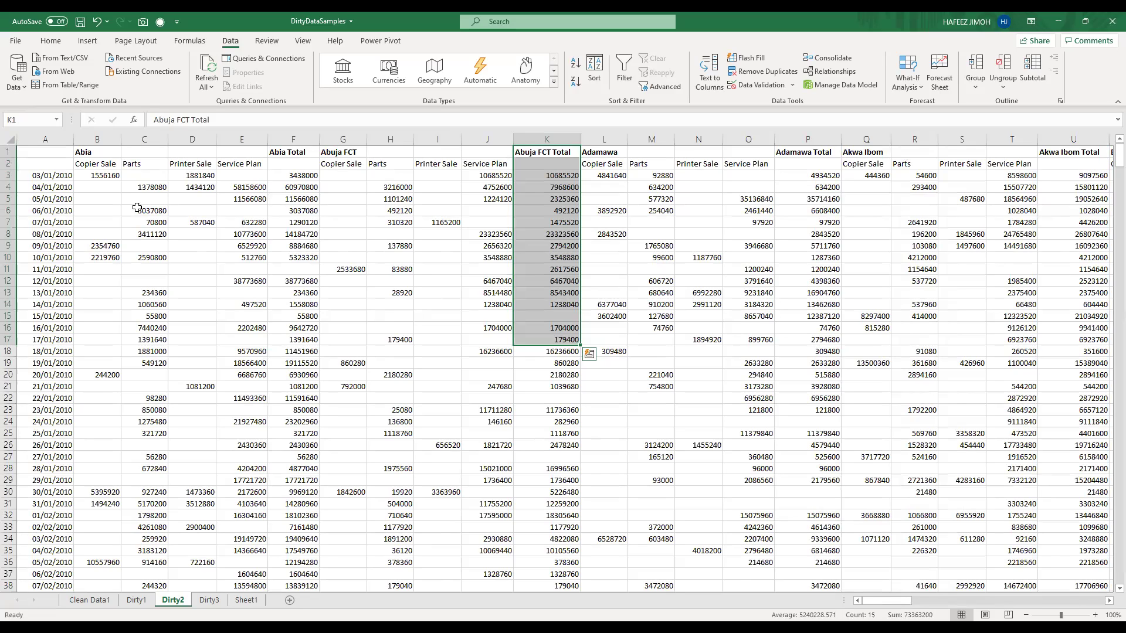
left_click(143, 602, "ctrl")
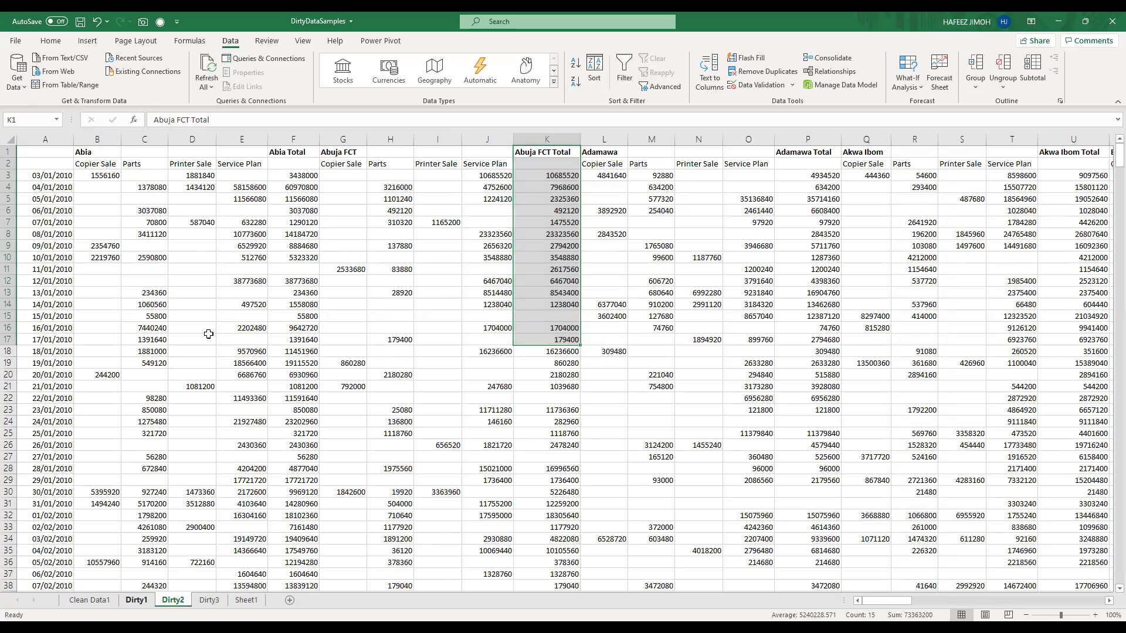
key("ctrl+Page_Up")
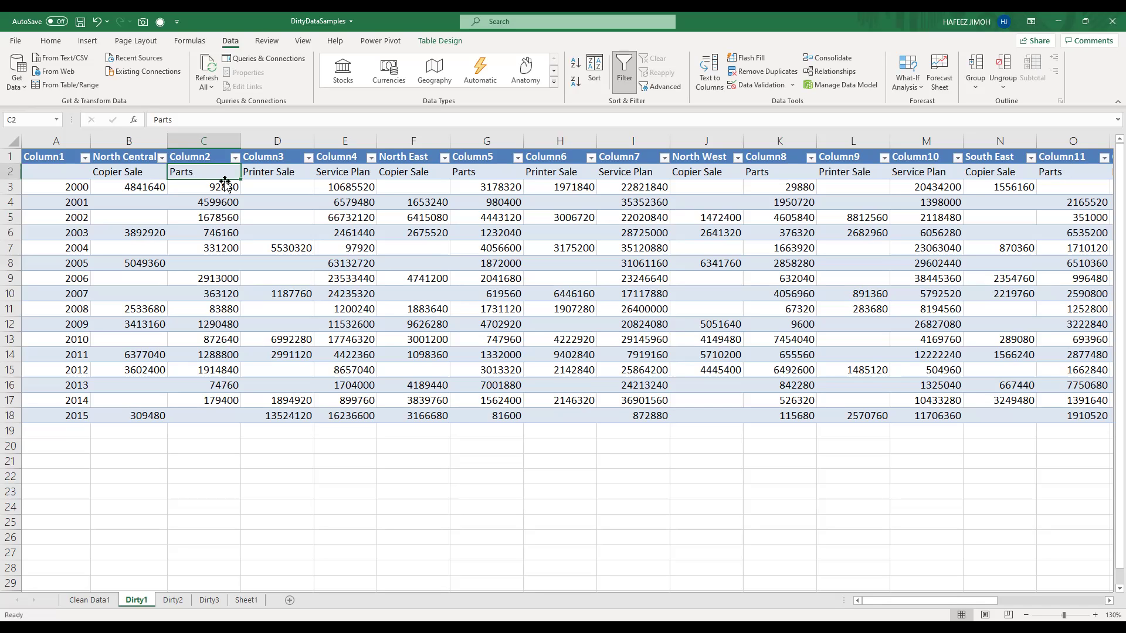
Change the Parts subheading to Part in cells C2, G2 and K2 of the Dirty1 table
type("Part")
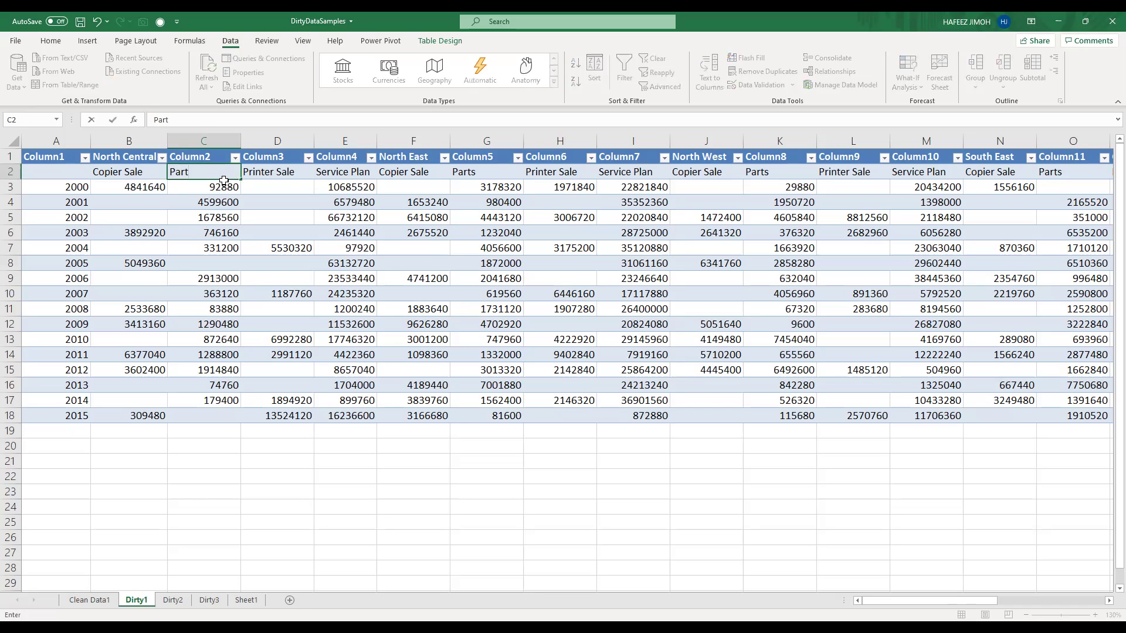
key("Tab")
key("Tab")
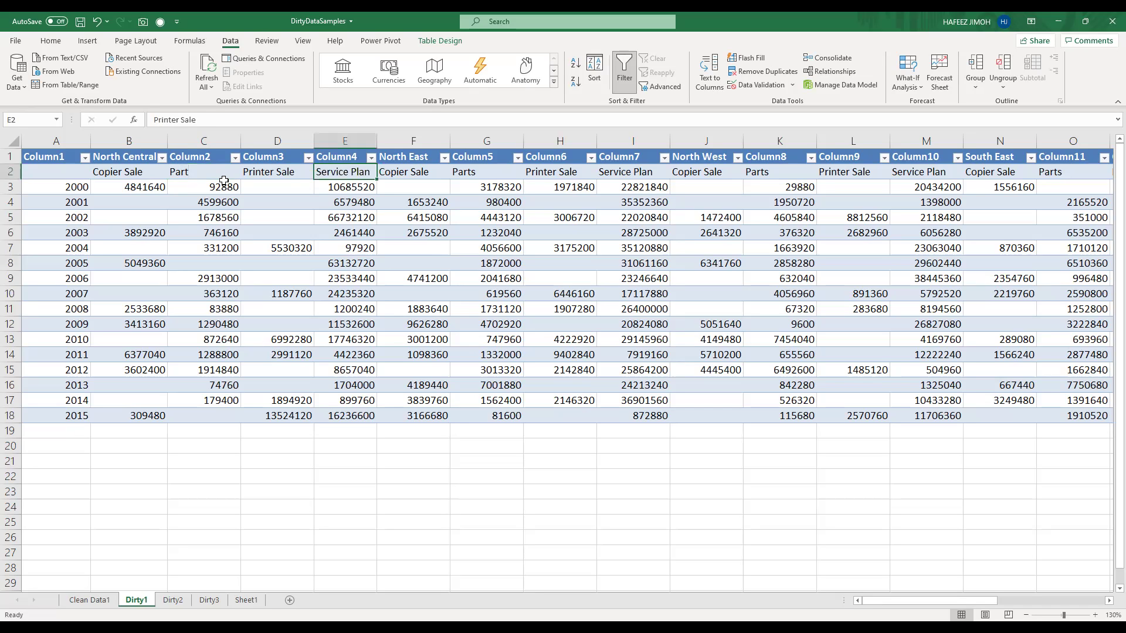
key("Tab")
key("Tab")
type("Part")
key("Tab")
key("Tab")
key("Tab")
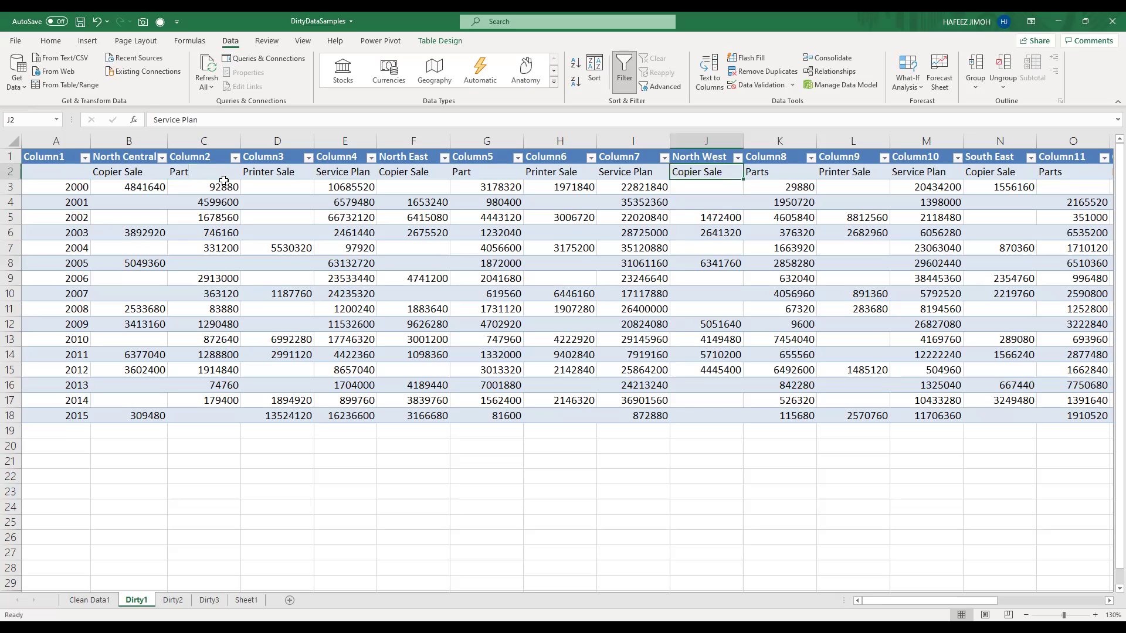
key("Tab")
type("Part")
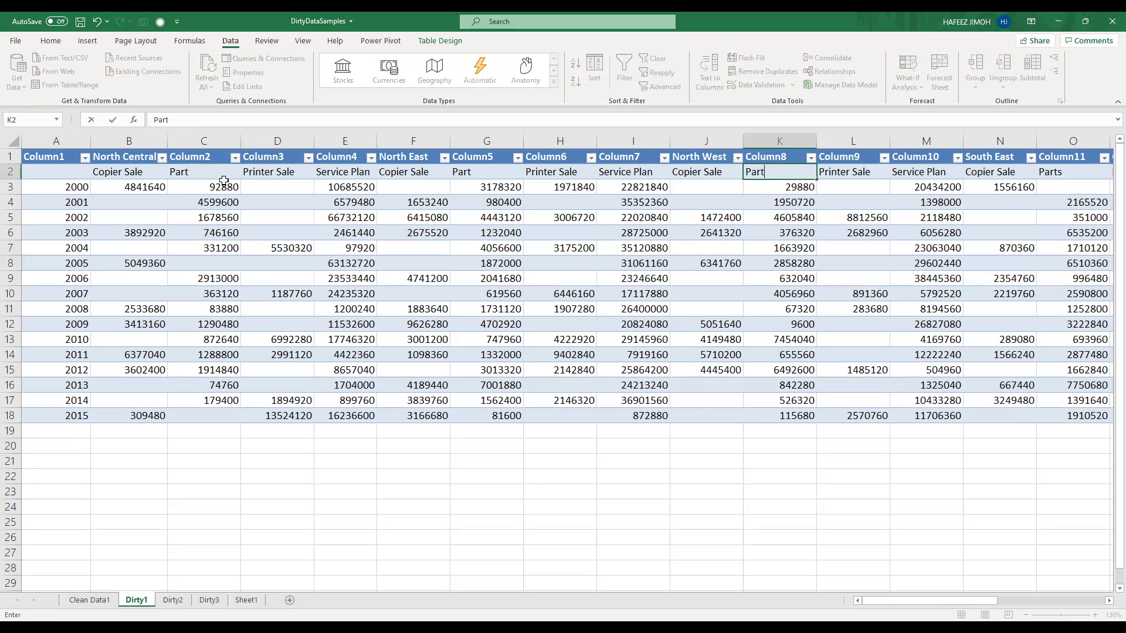
key("Tab")
Change the Parts subheading in cell W2 under Column17 to Part and return to the table's first columns
key("Tab")
key("Tab")
key("Tab")
key("Tab")
key("Tab")
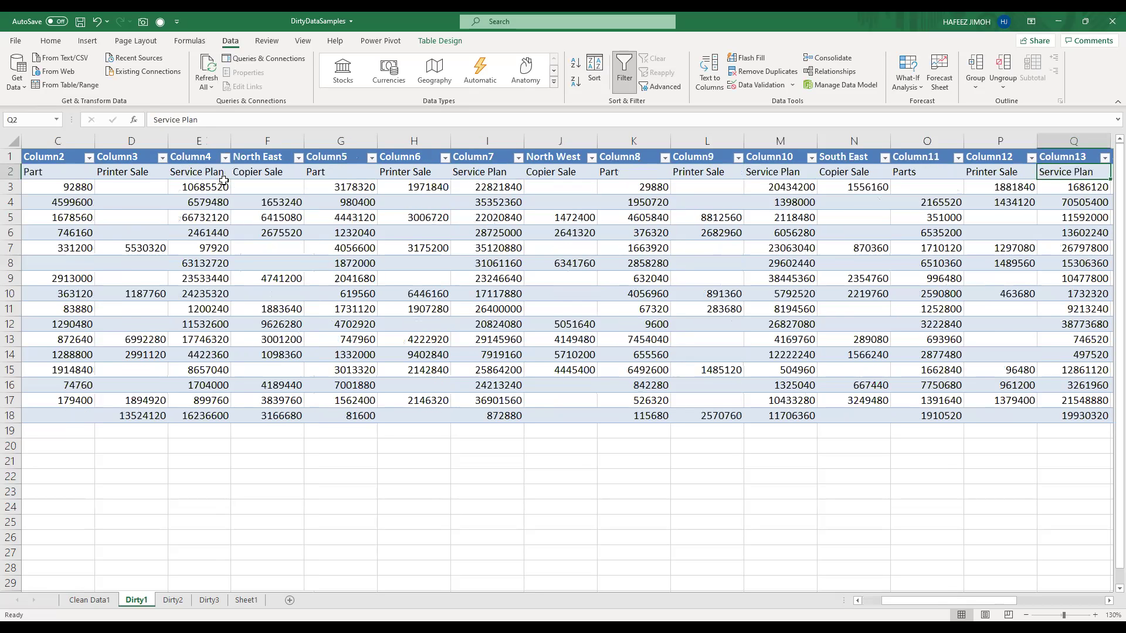
key("Tab")
key("Tab")
key("Tab")
key("Tab")
key("Tab")
key("Tab")
key("Tab")
key("Tab")
key("Tab")
key("Tab")
key("Tab")
key("Tab")
key("Tab")
key("Tab")
key("Tab")
key("Tab")
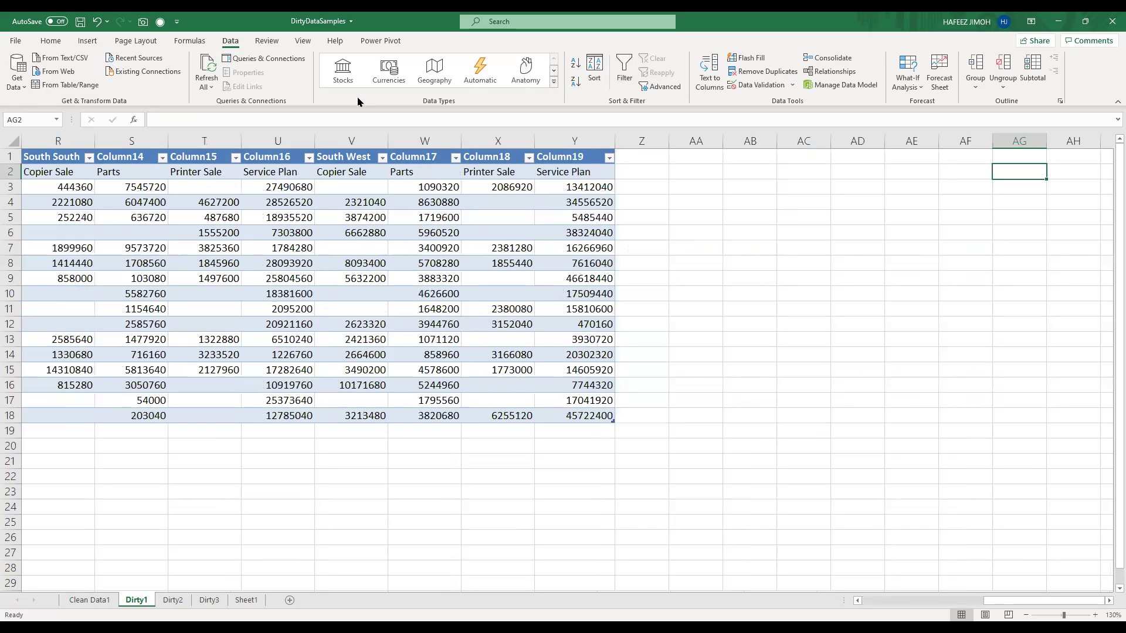
left_click(421, 177)
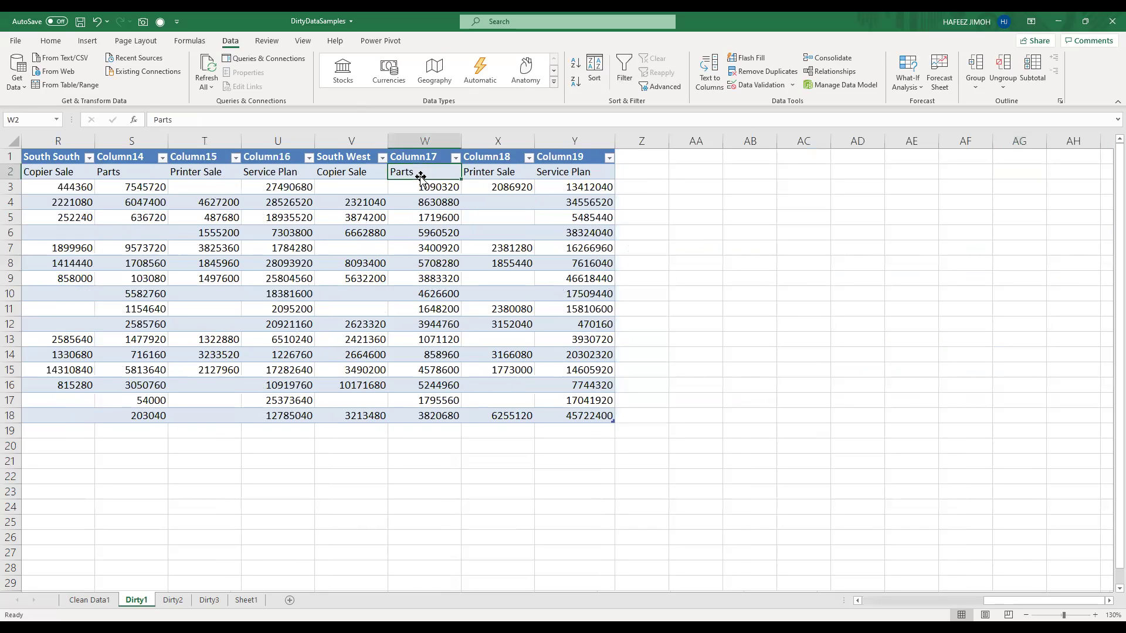
type("Part")
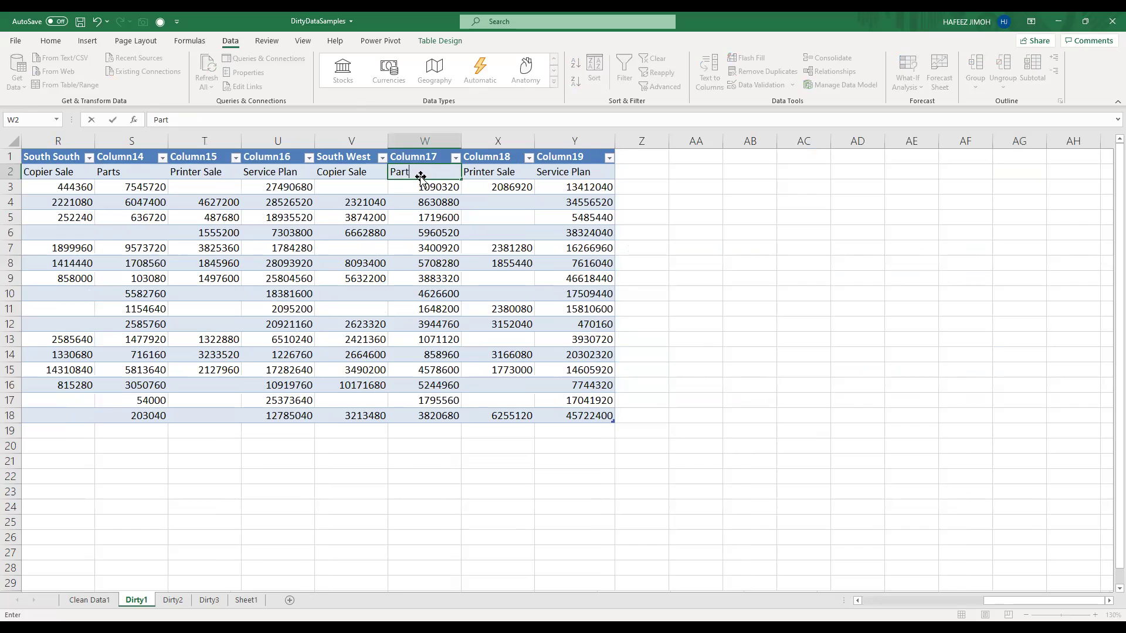
key("Return")
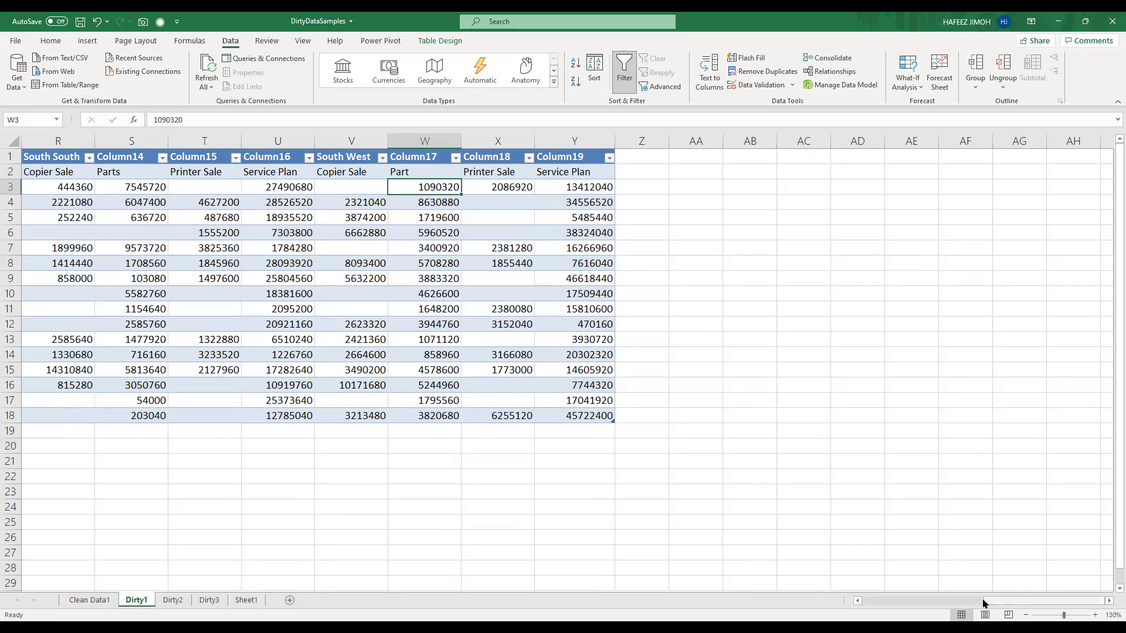
scroll(364, 176, "left", 6)
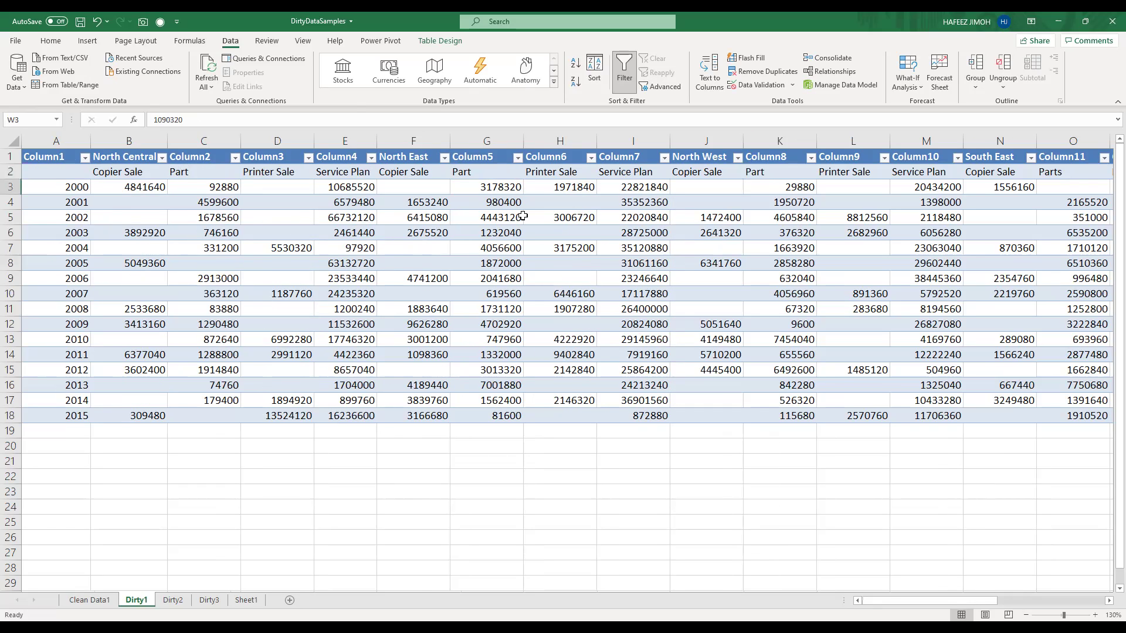
left_click(352, 187)
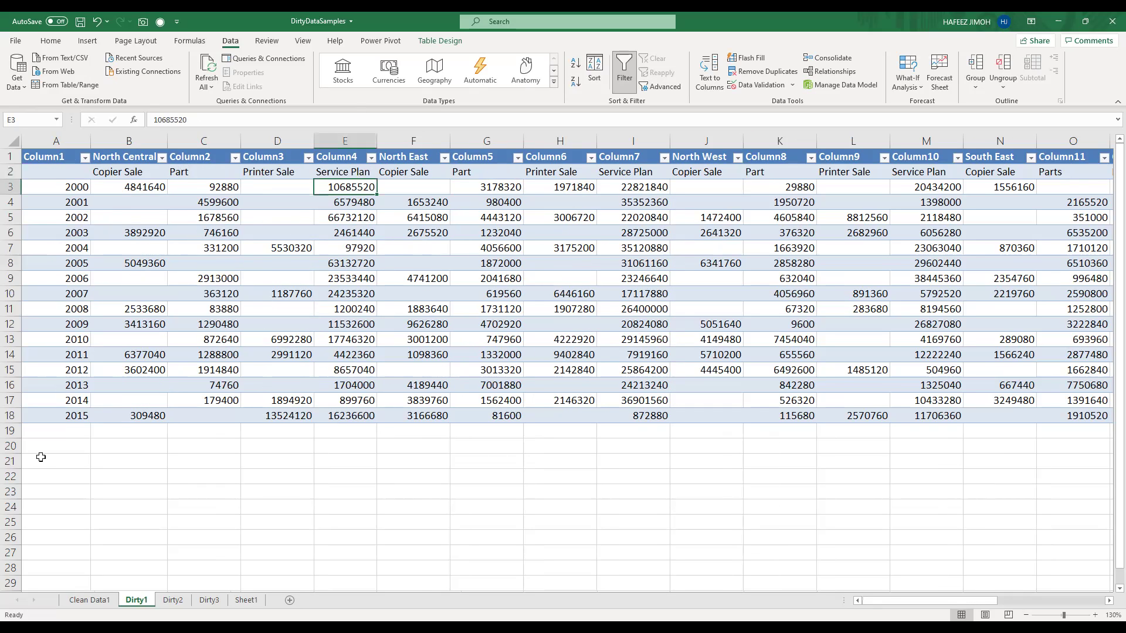
Refresh the query table on the Clean Data1 sheet and check the values listed in its LOB filter
left_click(88, 599)
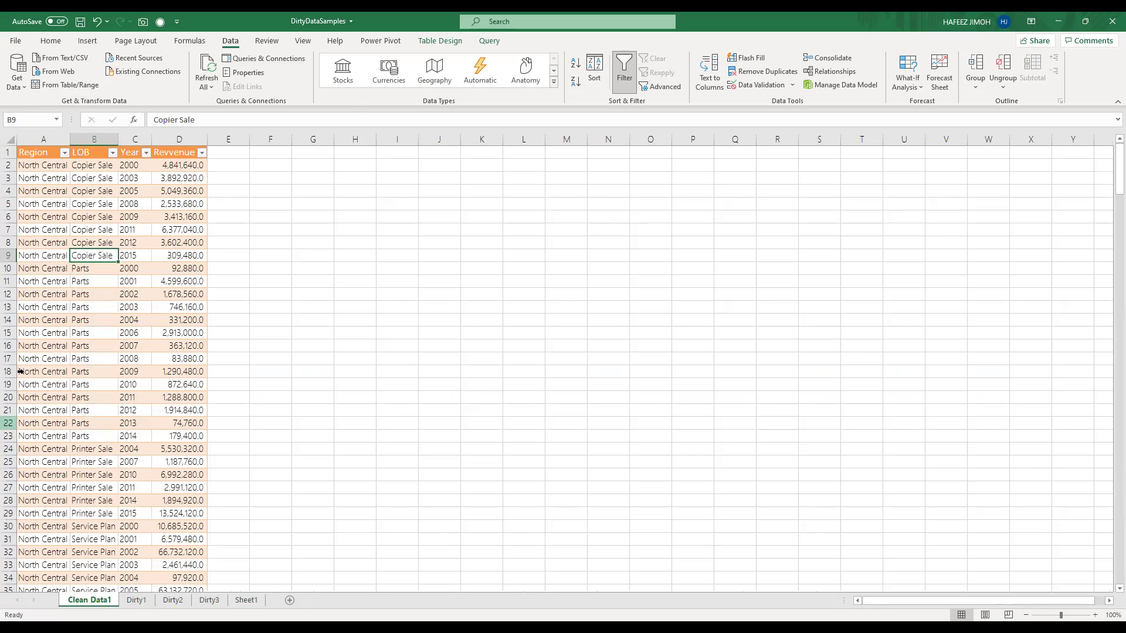
left_click(133, 371)
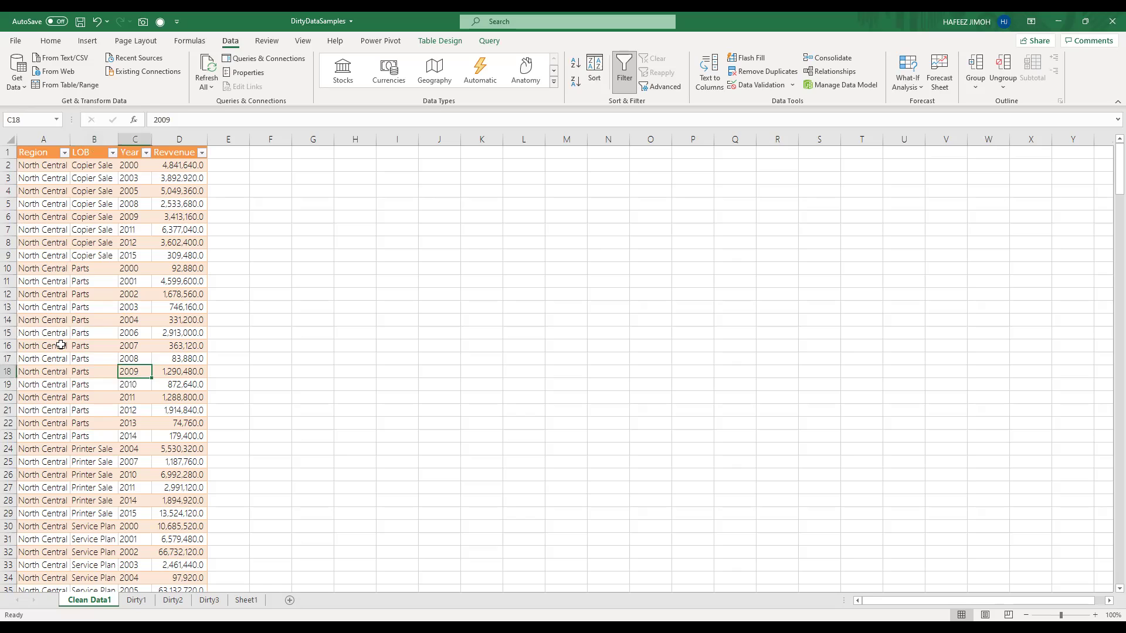
left_click(137, 601)
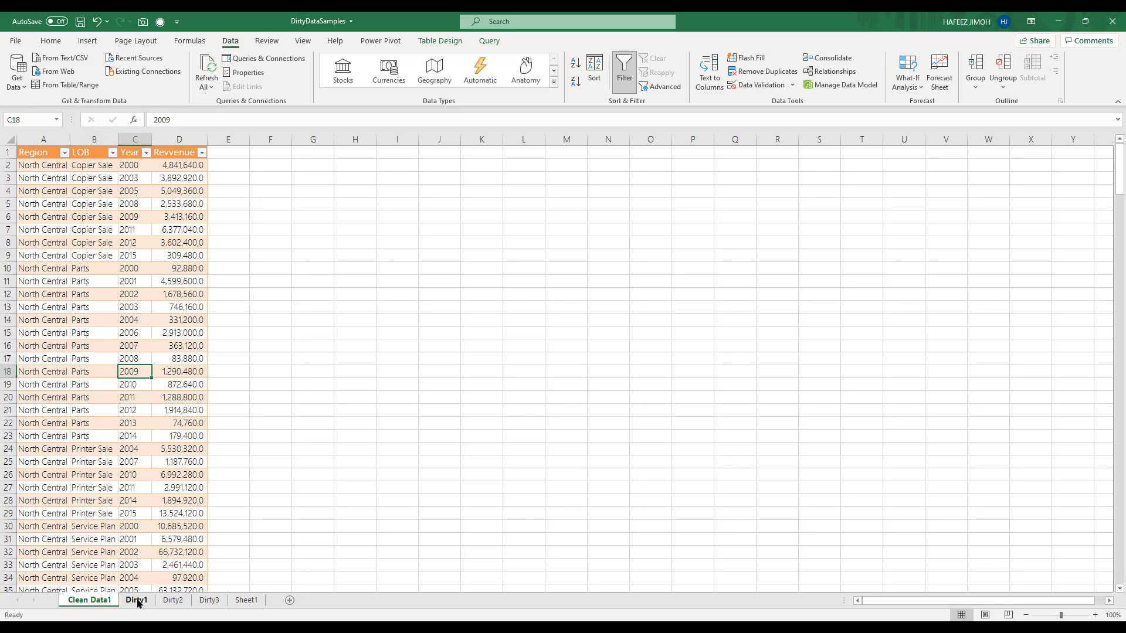
left_click(108, 597)
left_click(490, 42)
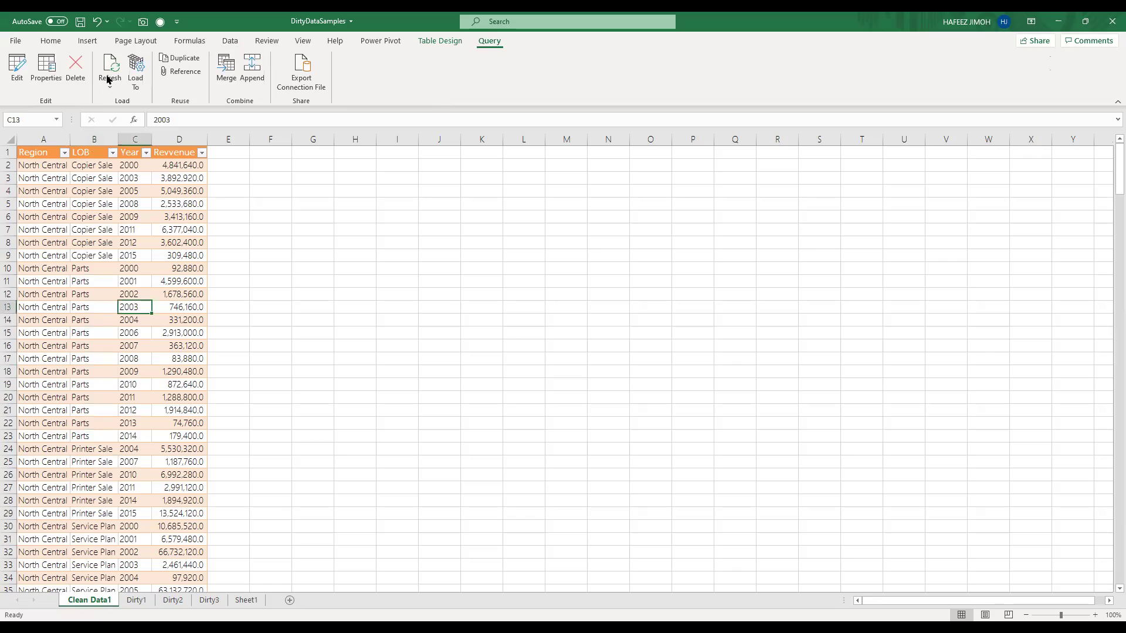
left_click(107, 77)
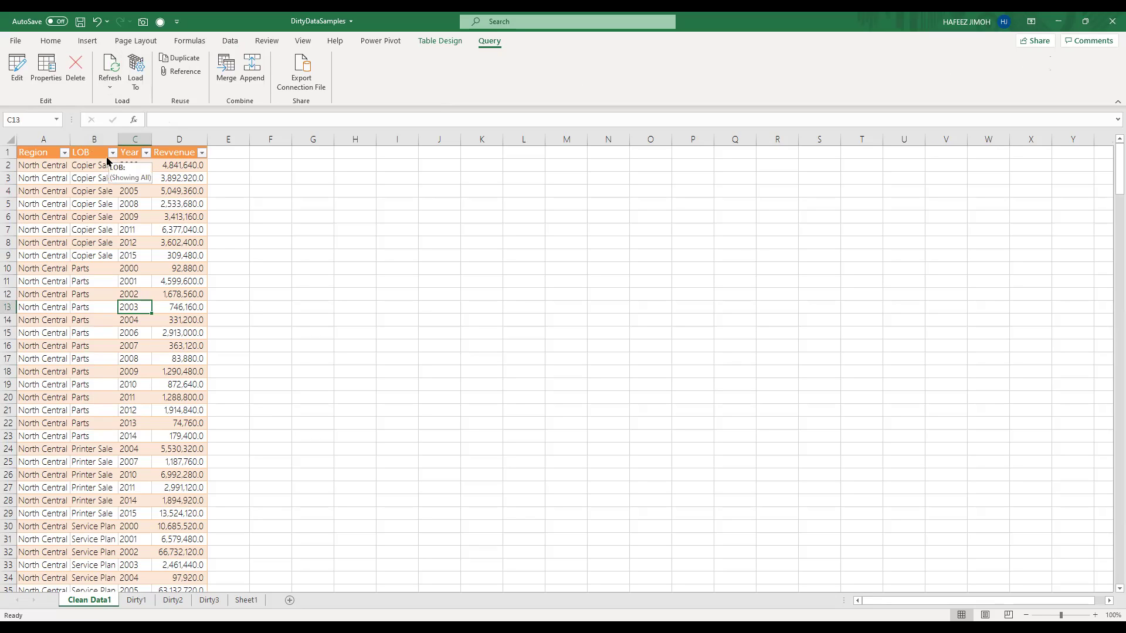
left_click(111, 153)
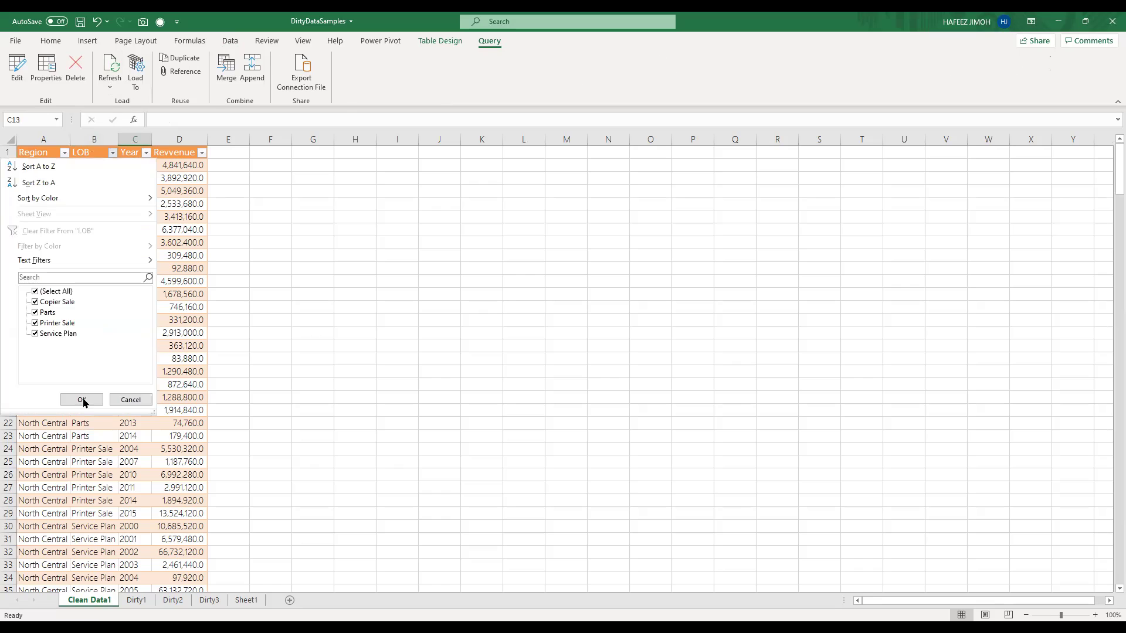
left_click(234, 528)
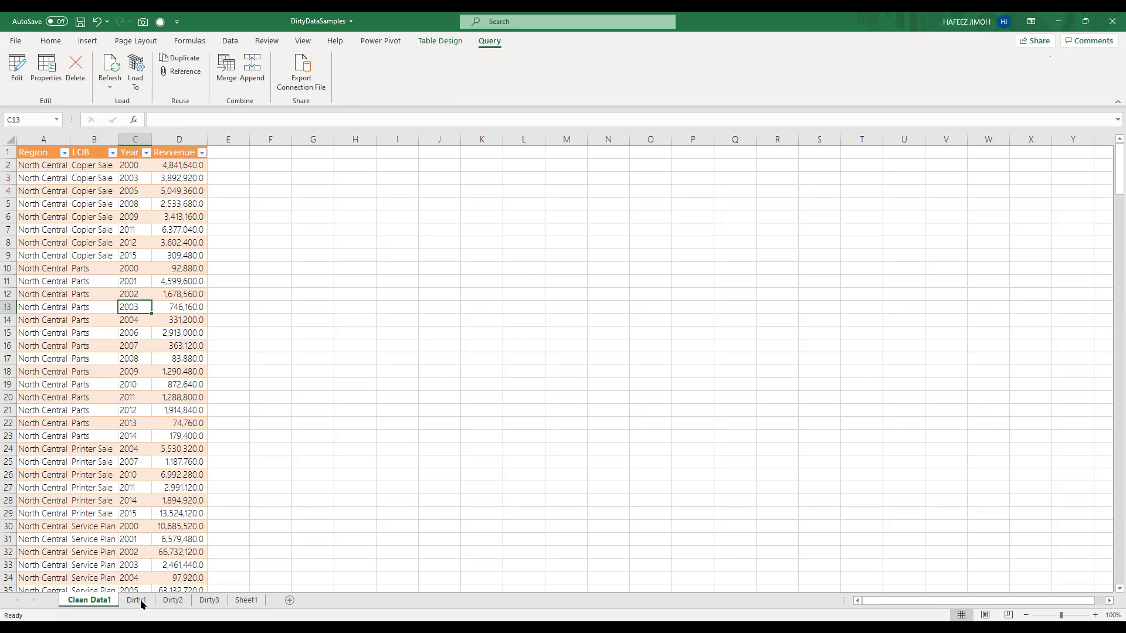
Save the workbook from the Dirty1 sheet, and recheck the Clean Data1 rows and LOB filter values
left_click(141, 602)
key("ctrl+s")
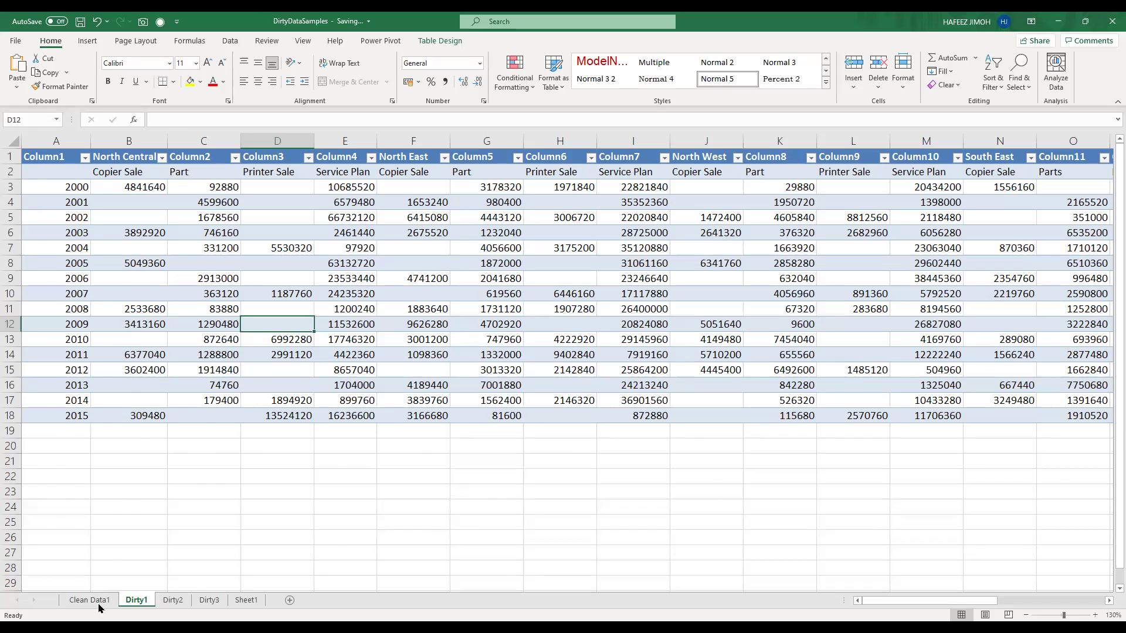
left_click(101, 599)
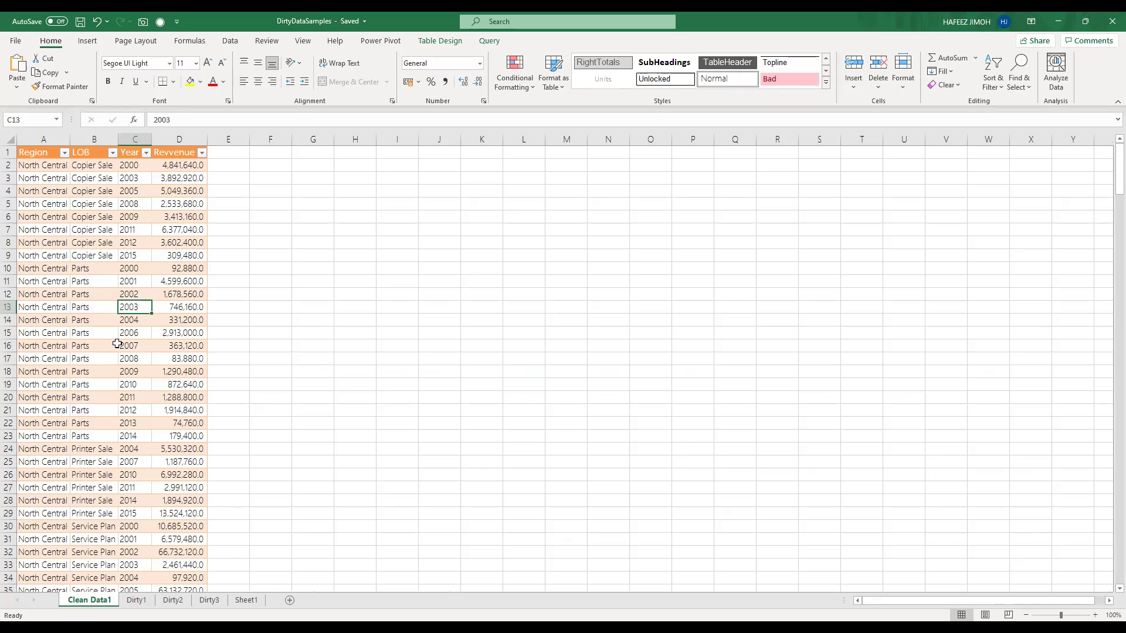
scroll(117, 344, "down", 13)
scroll(117, 344, "up", 6)
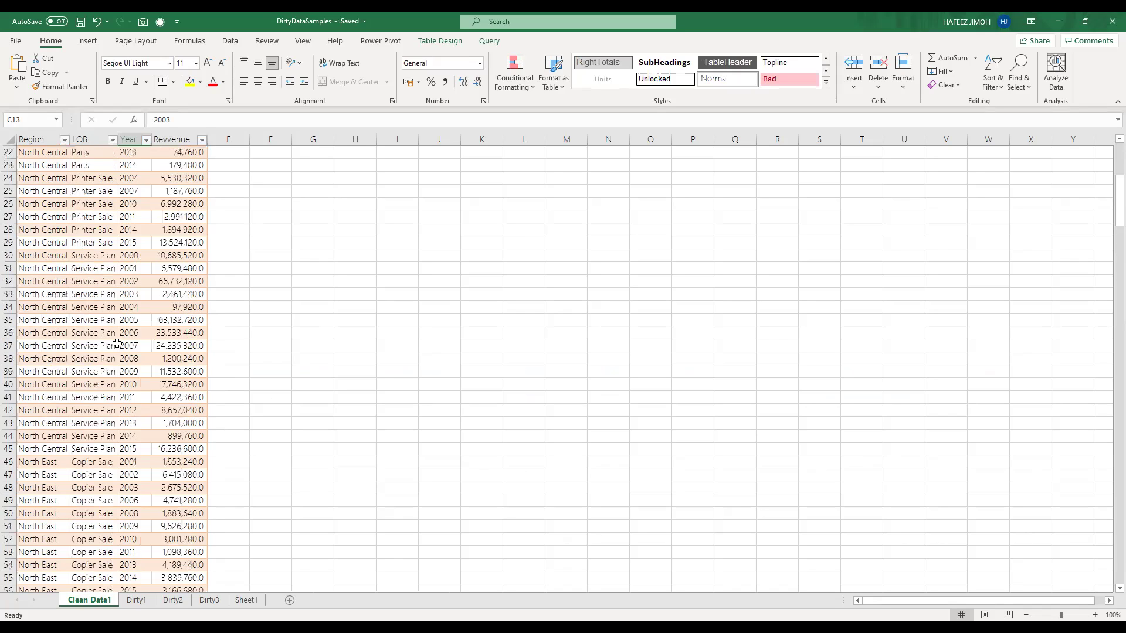
scroll(117, 344, "up", 7)
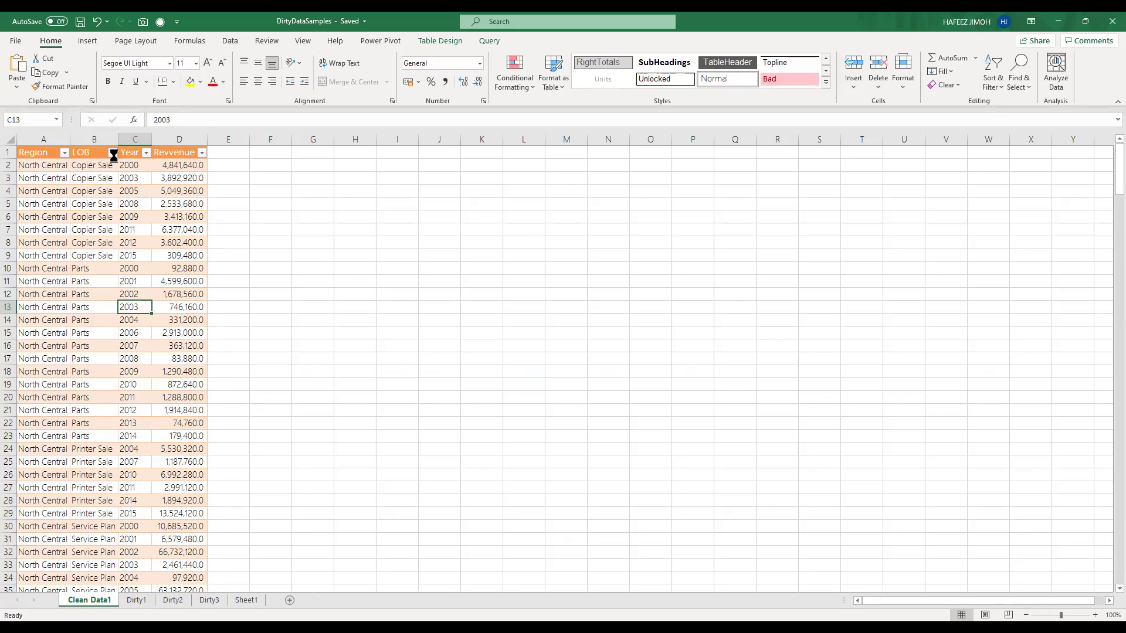
left_click(113, 154)
left_click(136, 280)
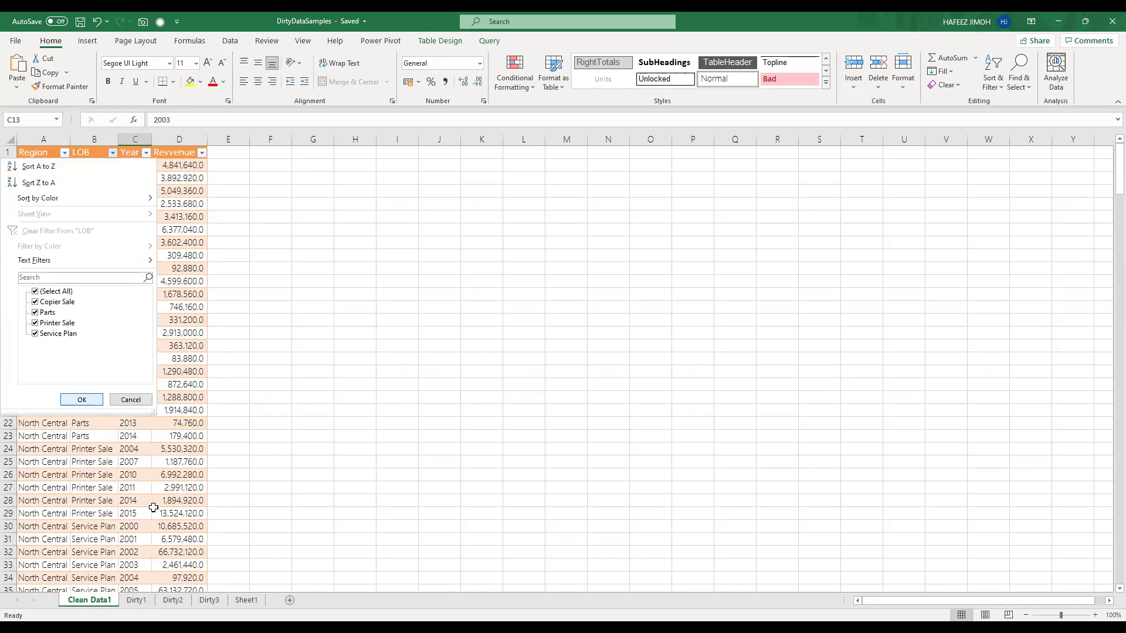
Open the Clean Data1 table's query for editing in the Power Query Editor
left_click(146, 597)
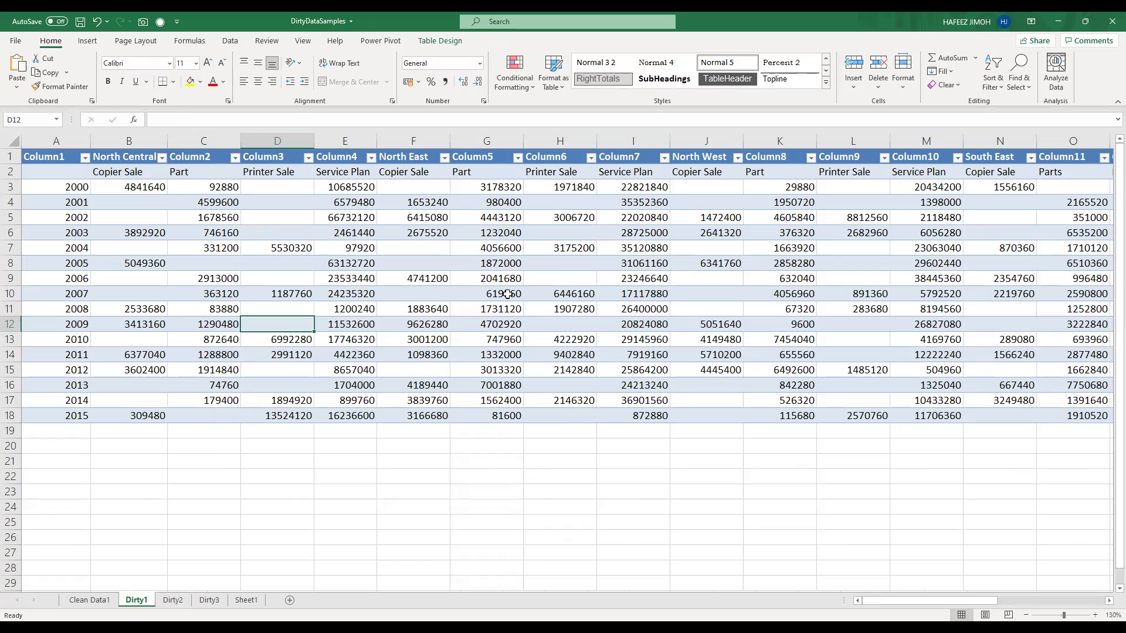
left_click_drag(507, 294, 498, 285)
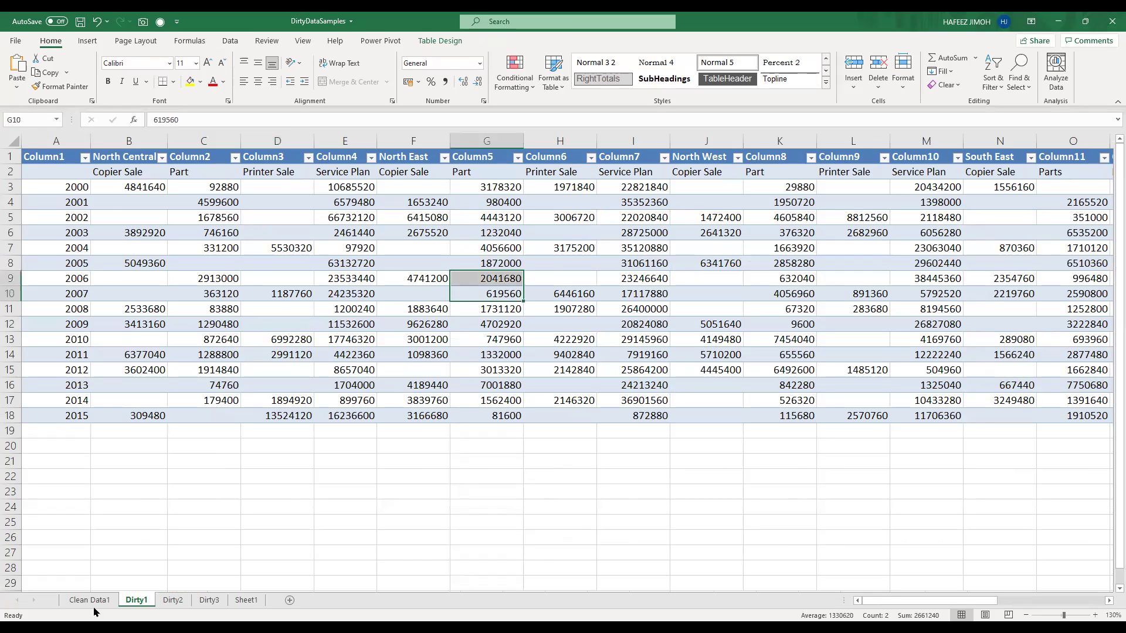
key("ctrl+Page_Up")
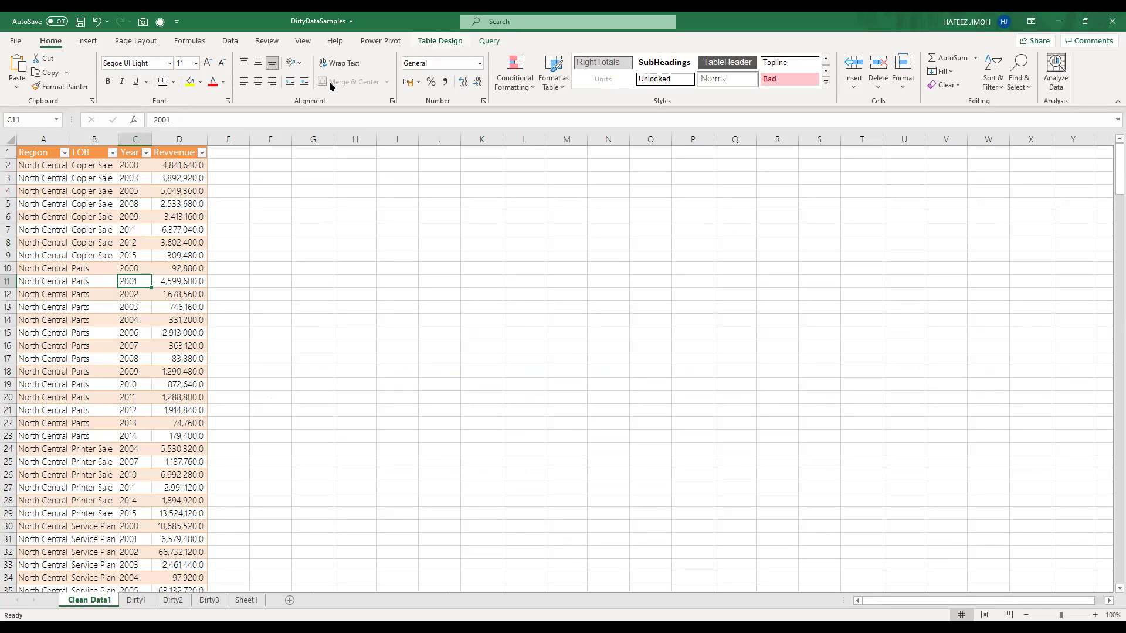
left_click(180, 217)
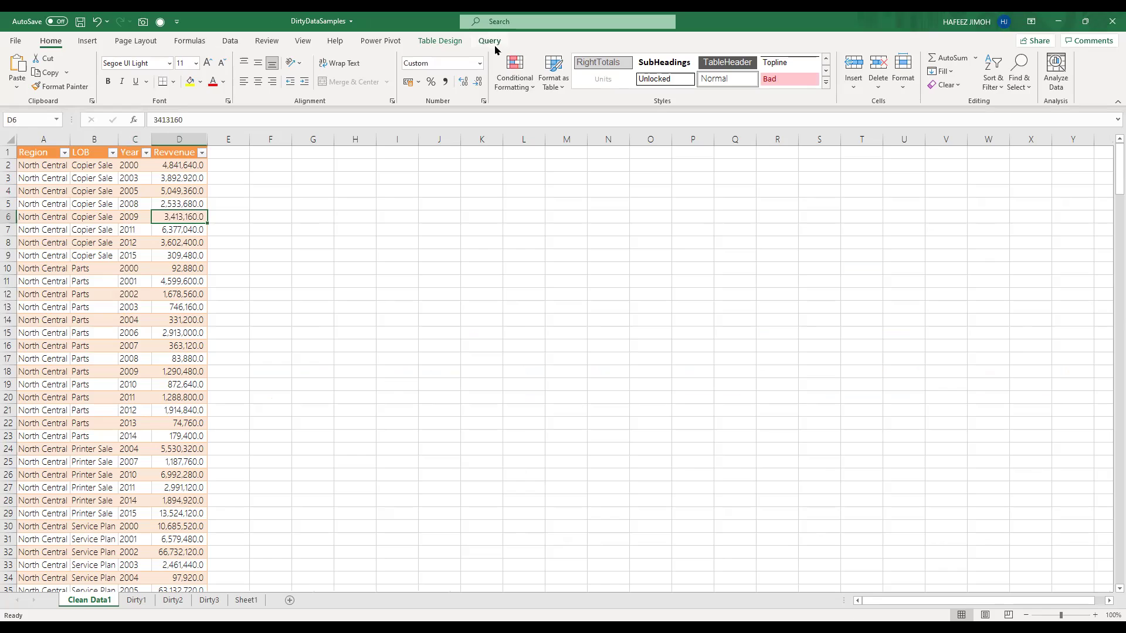
left_click(494, 47)
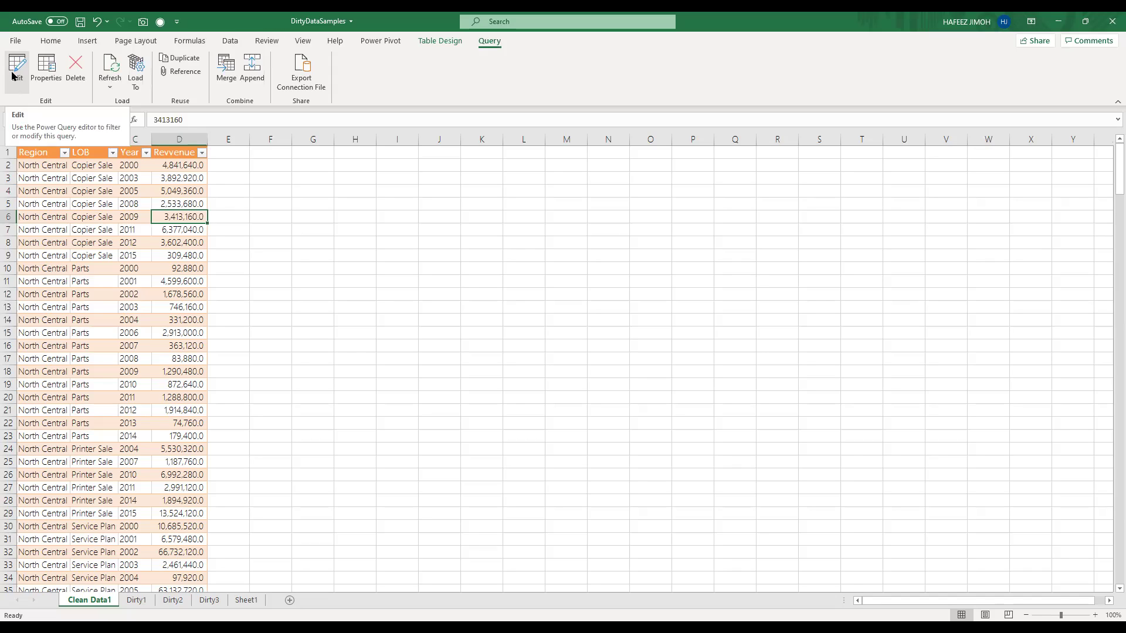
left_click(15, 73)
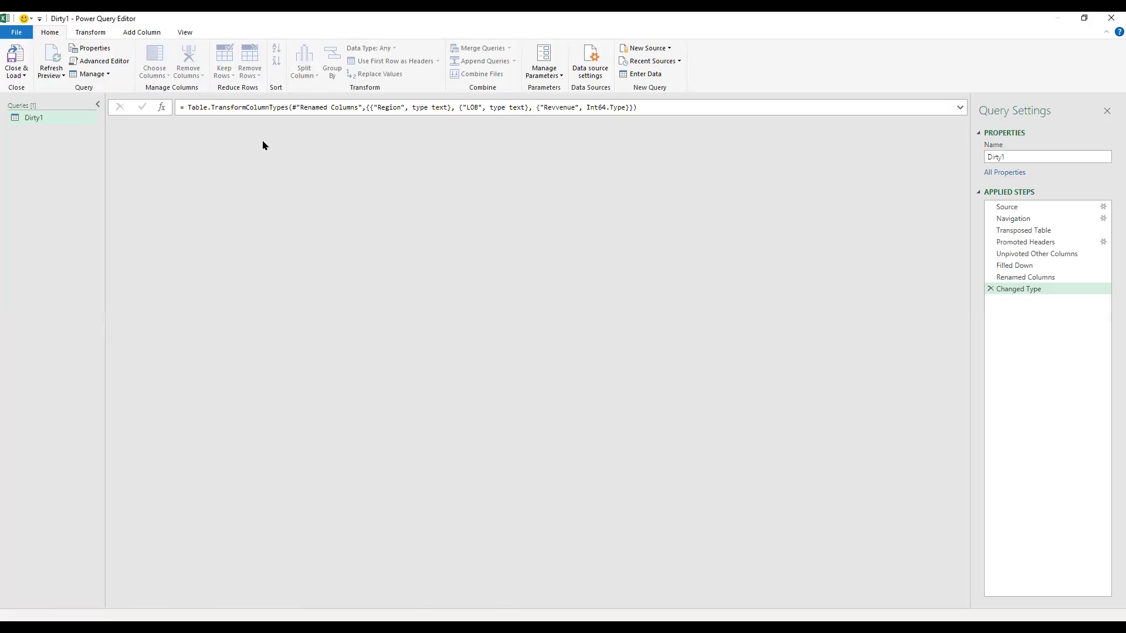
Refresh all previews of the Dirty1 query in the Power Query Editor
left_click(95, 35)
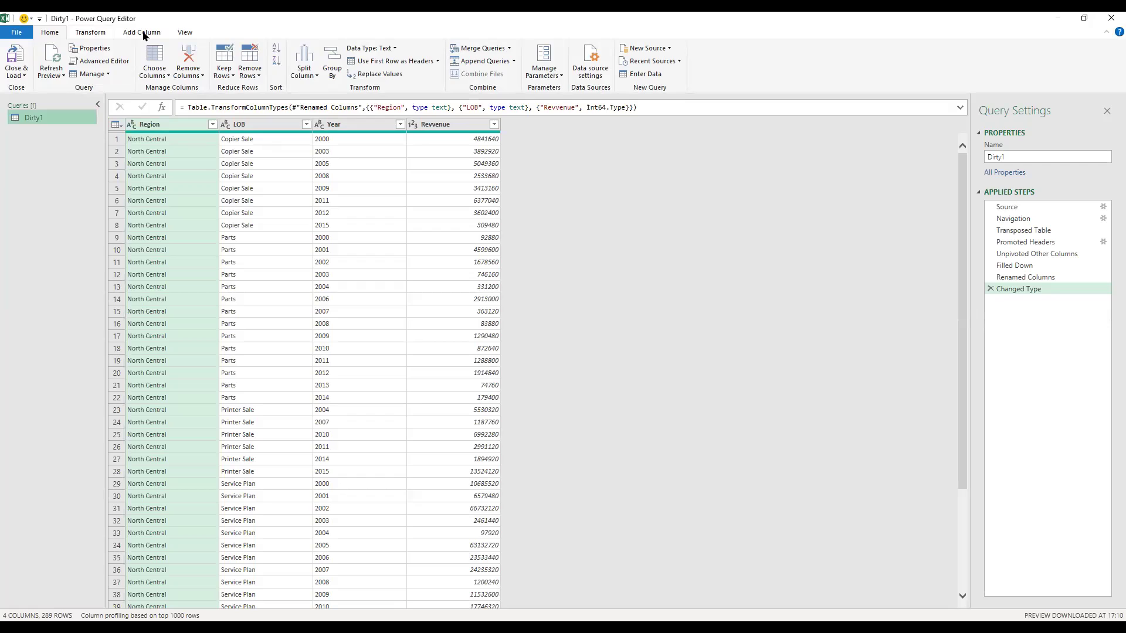
left_click(166, 33)
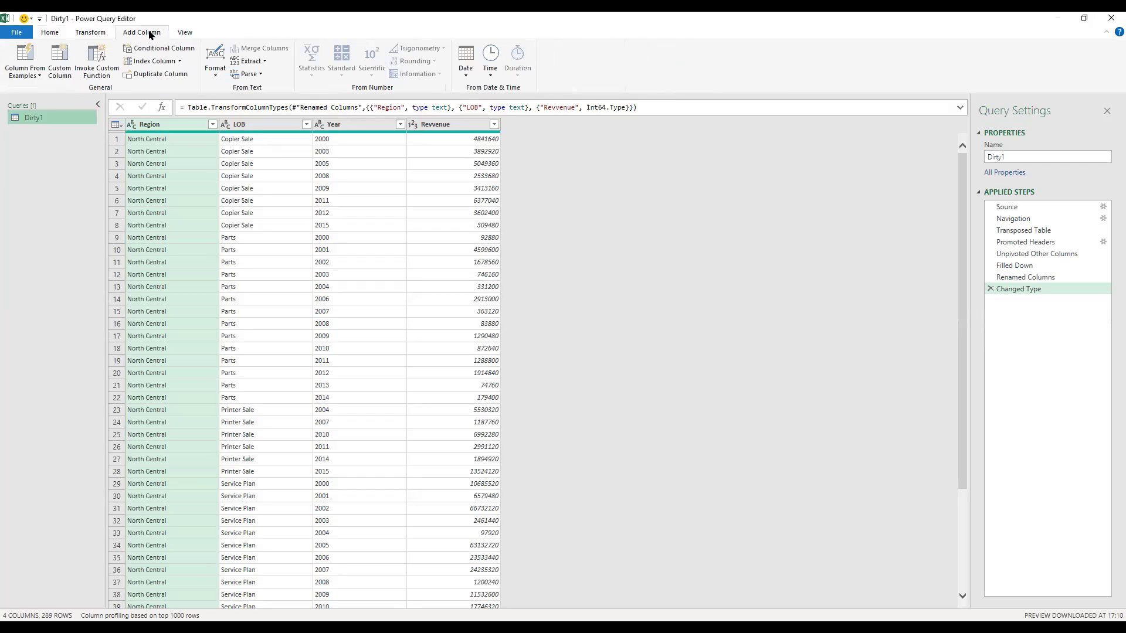
scroll(66, 35, "down", 1)
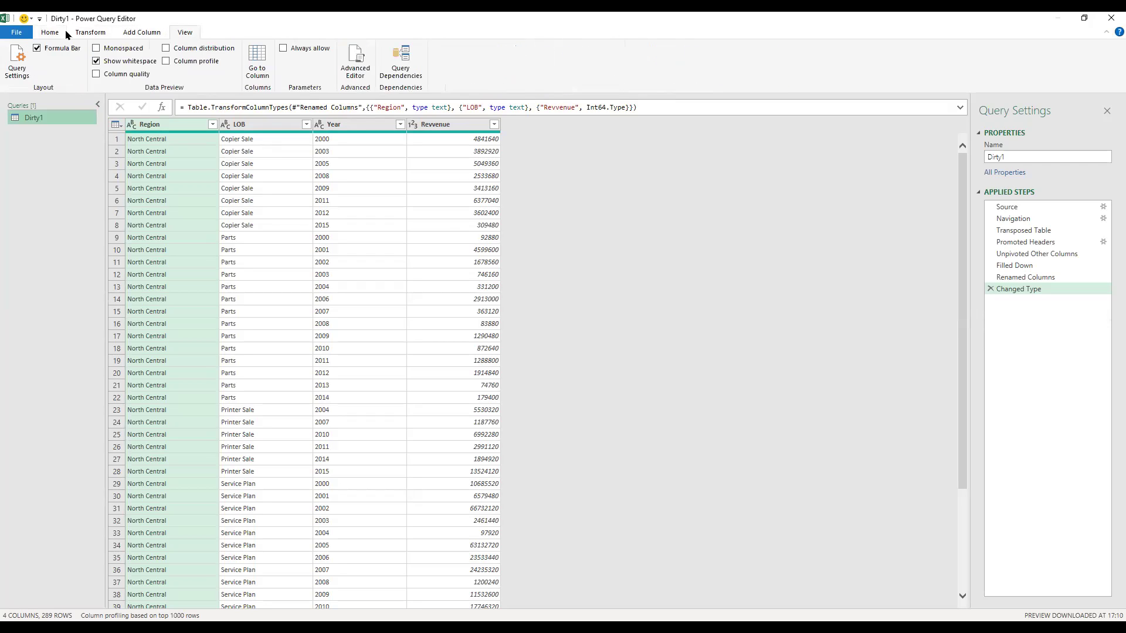
left_click(66, 35)
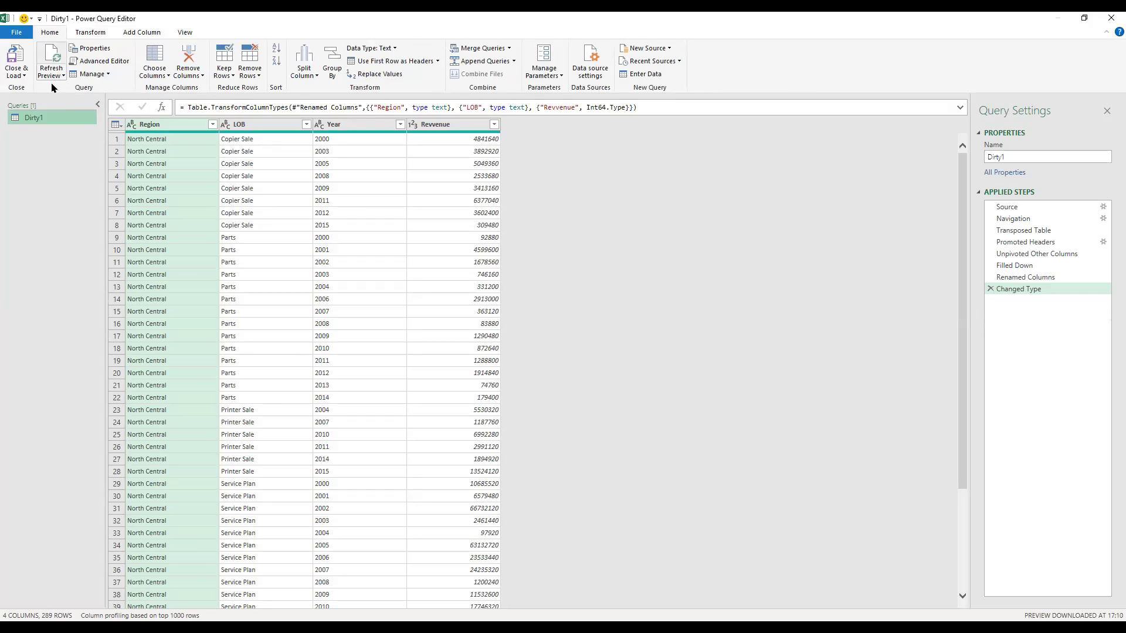
left_click(61, 75)
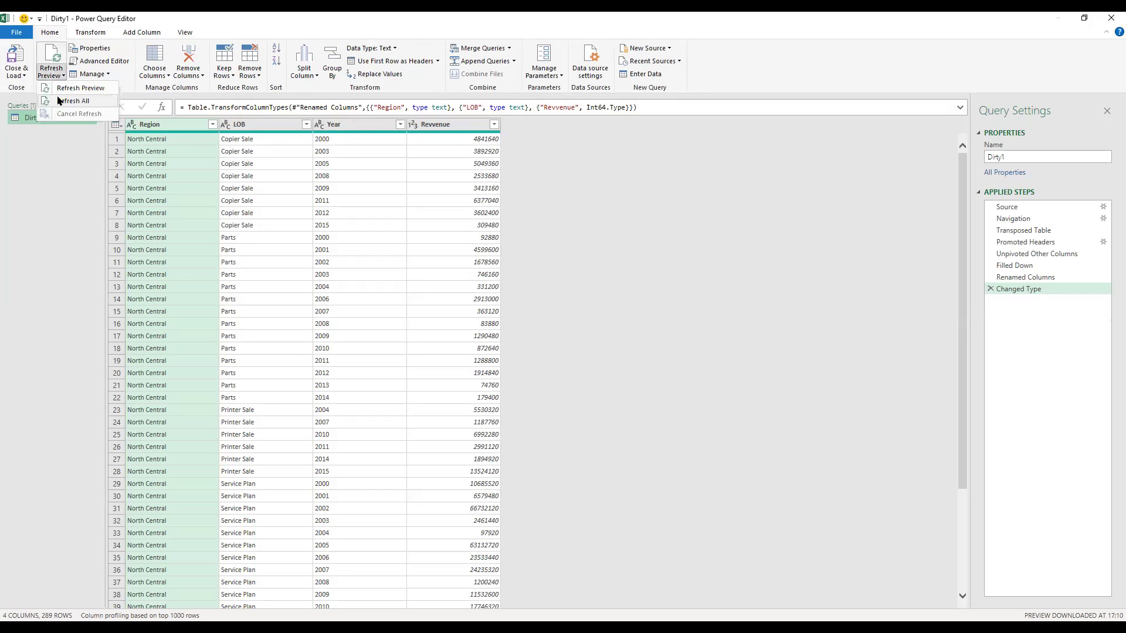
left_click(60, 100)
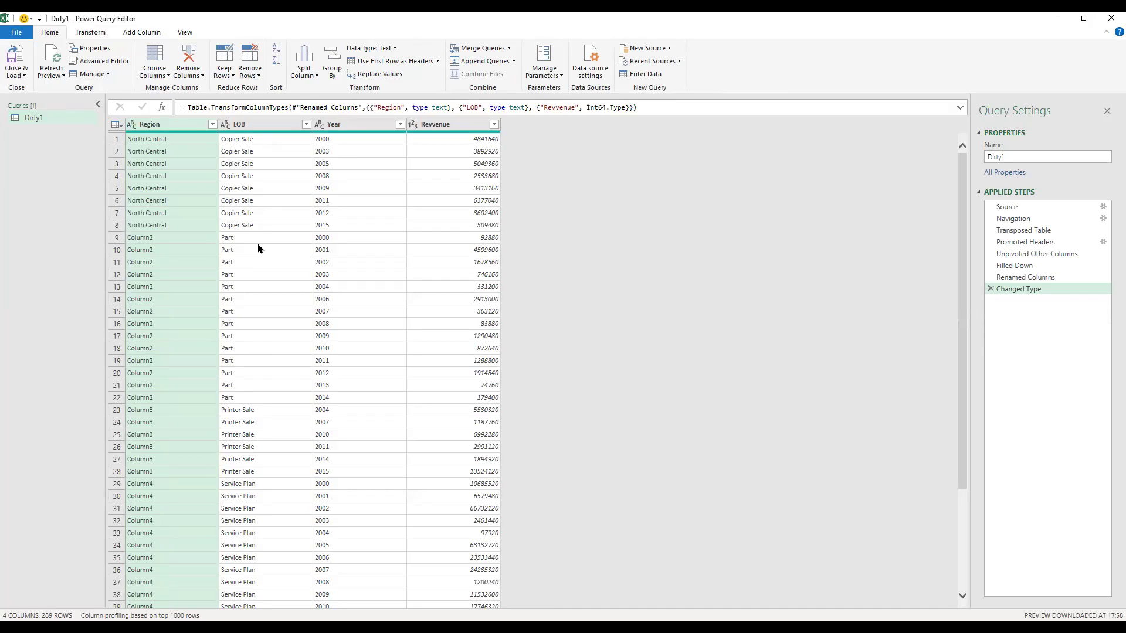
Check the LOB column's filter values in the Dirty1 query preview and look through its rows
left_click(272, 237)
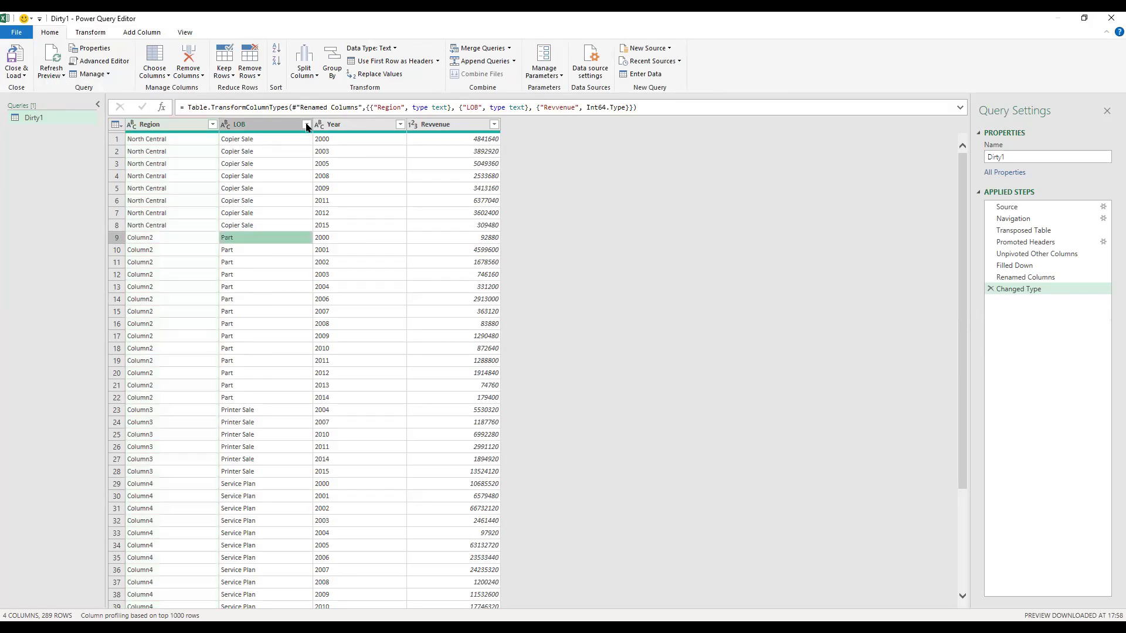
left_click(306, 124)
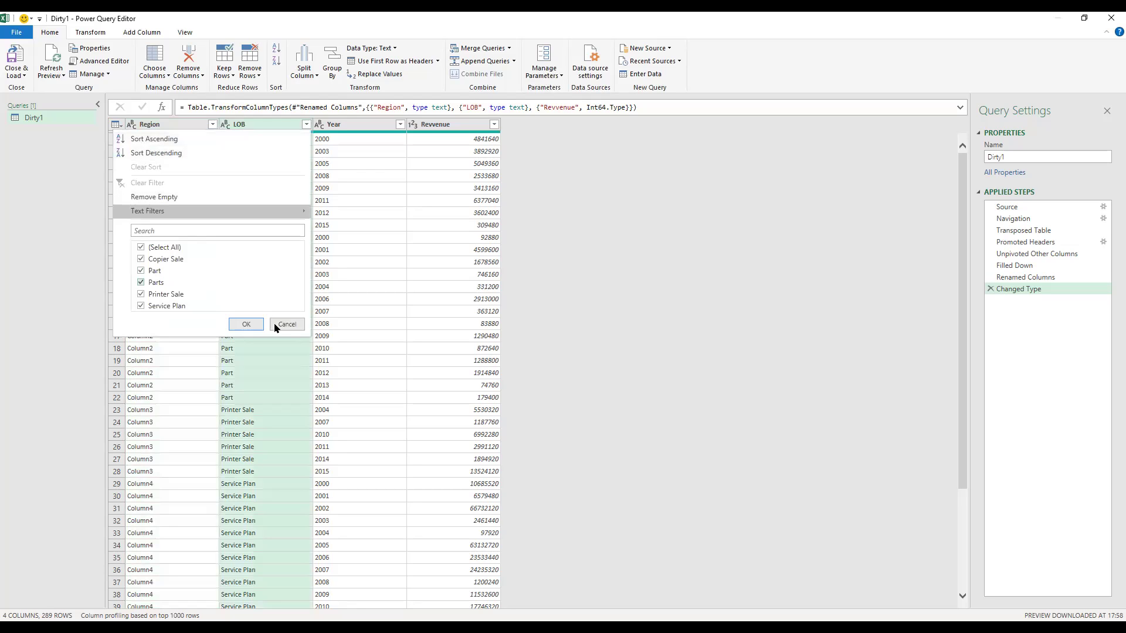
key("Escape")
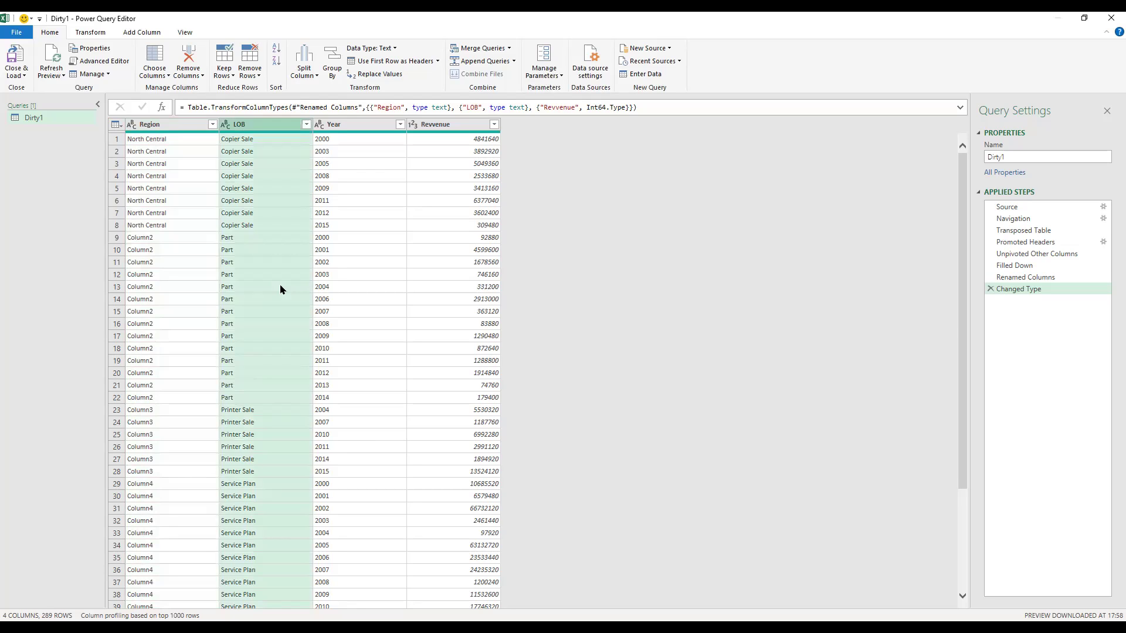
scroll(280, 289, "down", 4)
scroll(280, 289, "down", 15)
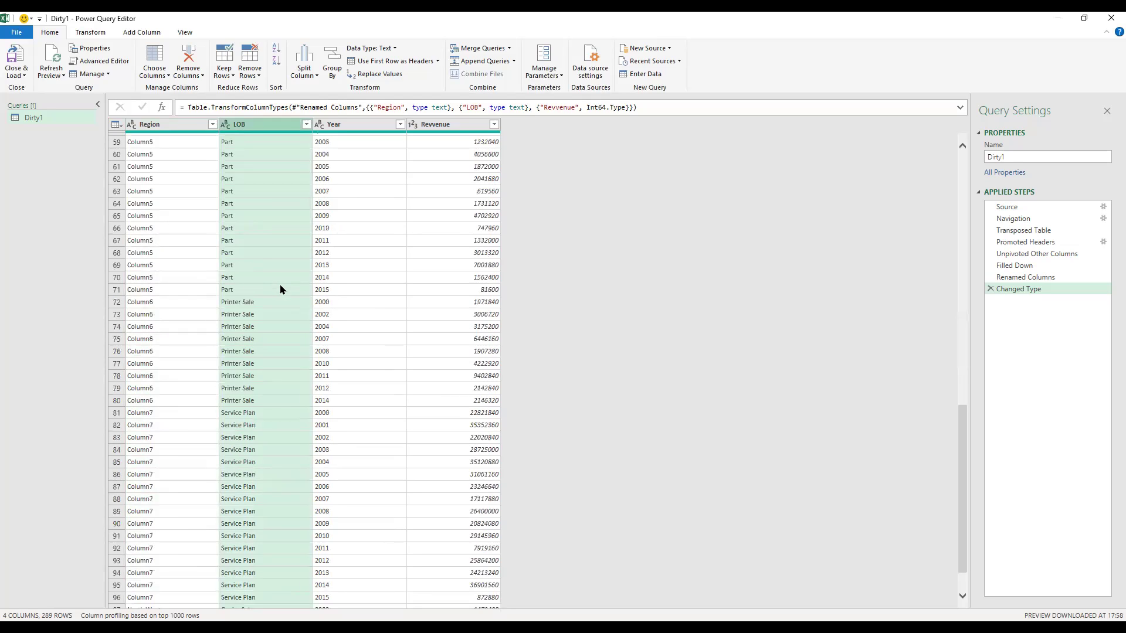
scroll(280, 289, "down", 11)
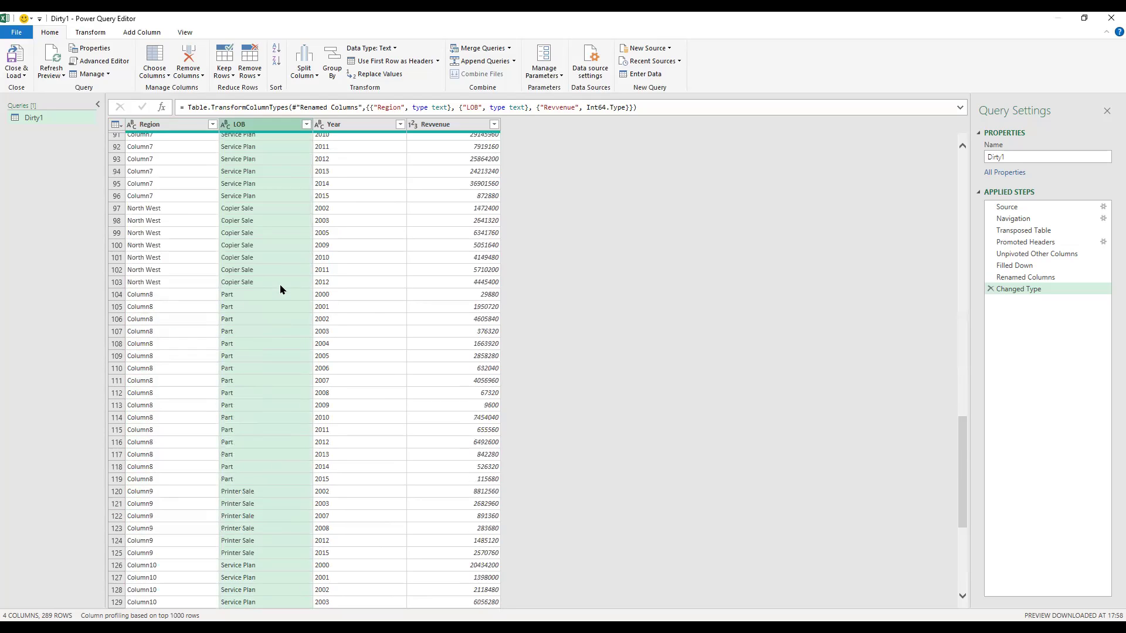
scroll(278, 281, "up", 20)
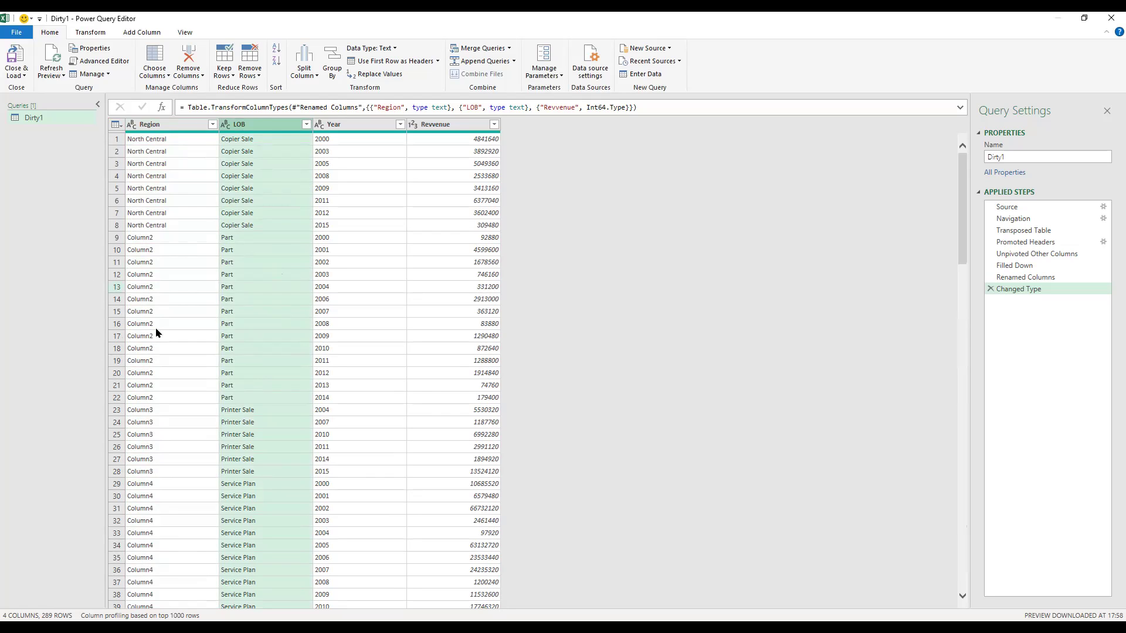
Examine the Region column values down the rows of the Dirty1 query preview
scroll(157, 333, "down", 2)
scroll(157, 333, "down", 6)
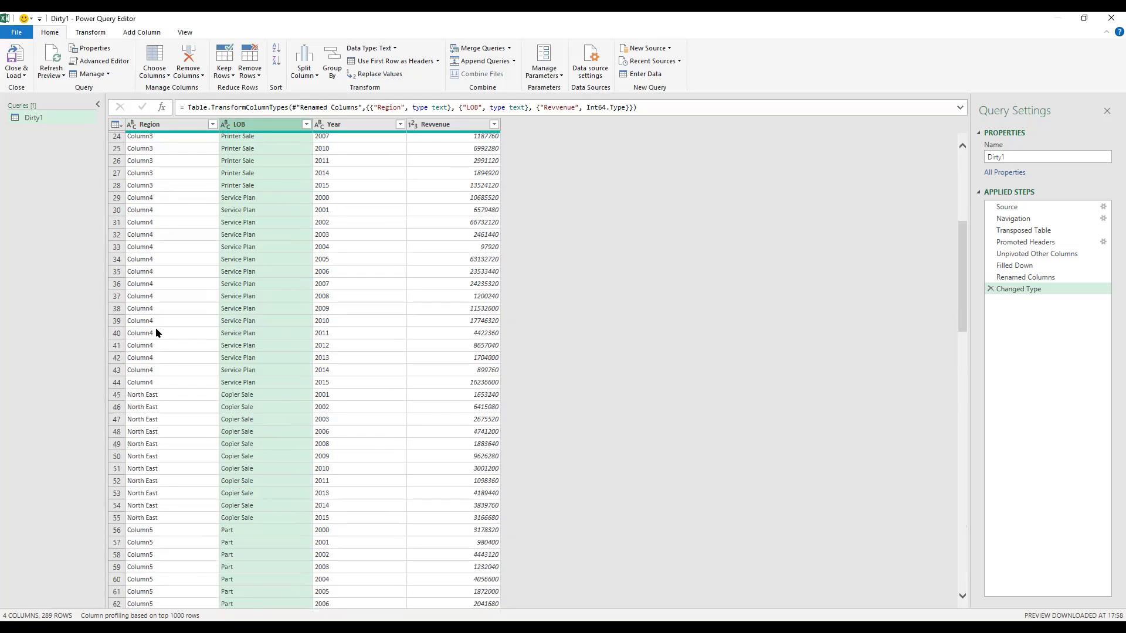
scroll(157, 333, "up", 8)
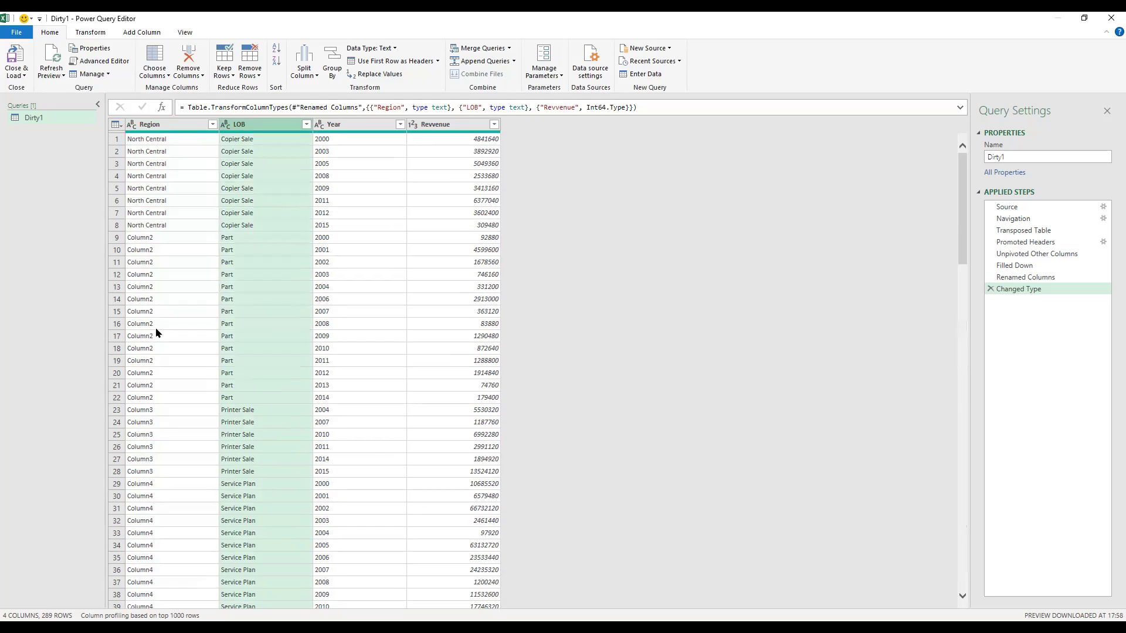
left_click(70, 124)
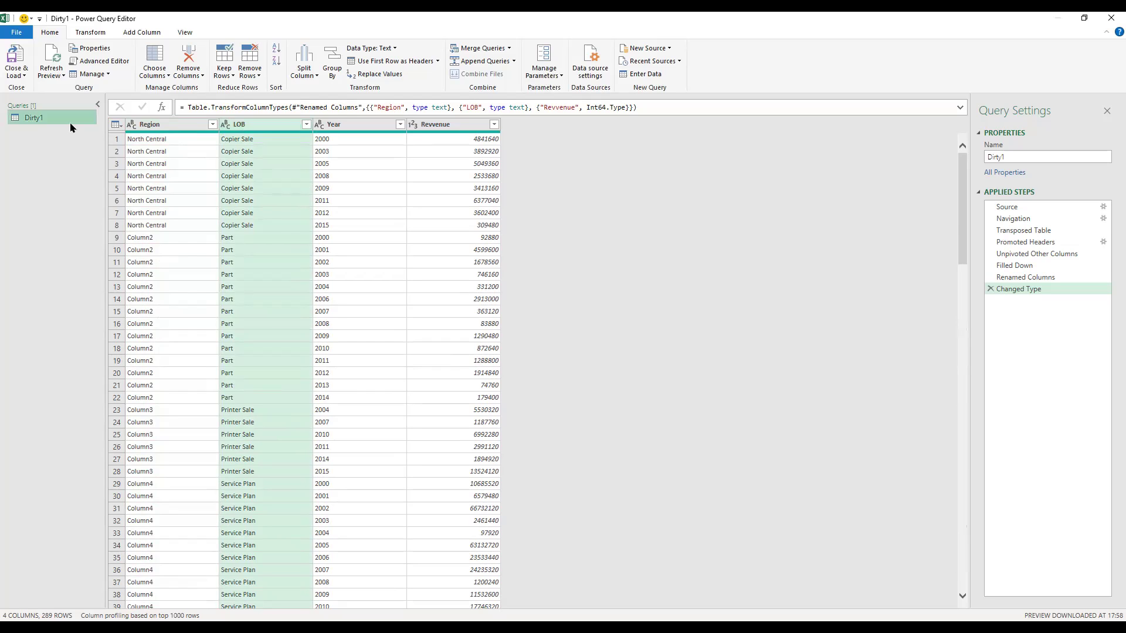
scroll(205, 212, "down", 2)
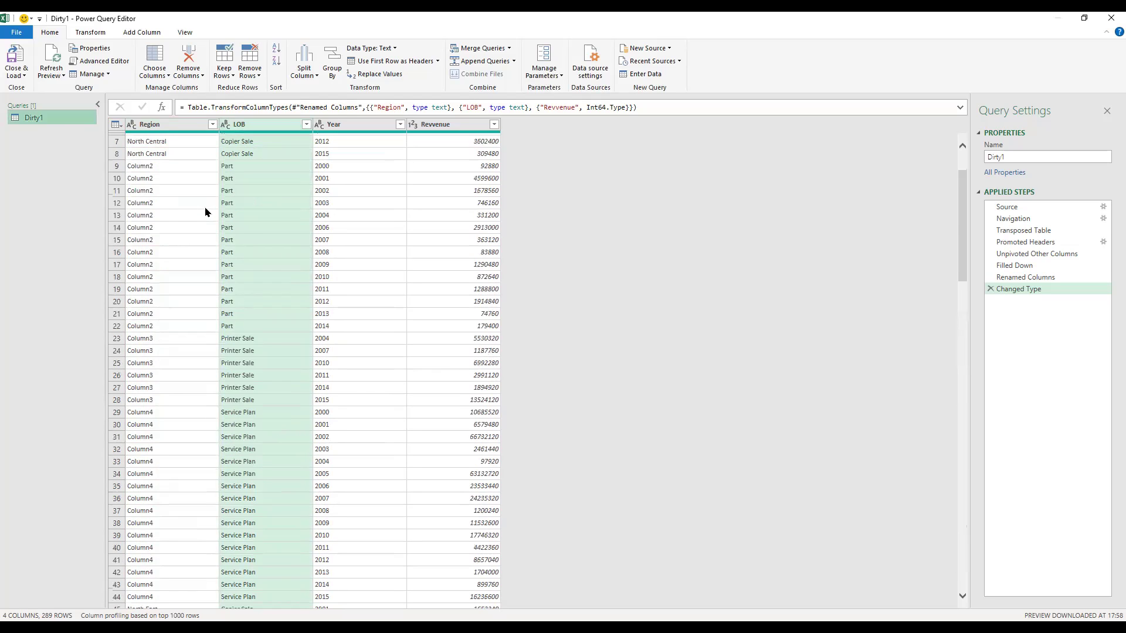
scroll(205, 213, "down", 4)
scroll(205, 212, "up", 4)
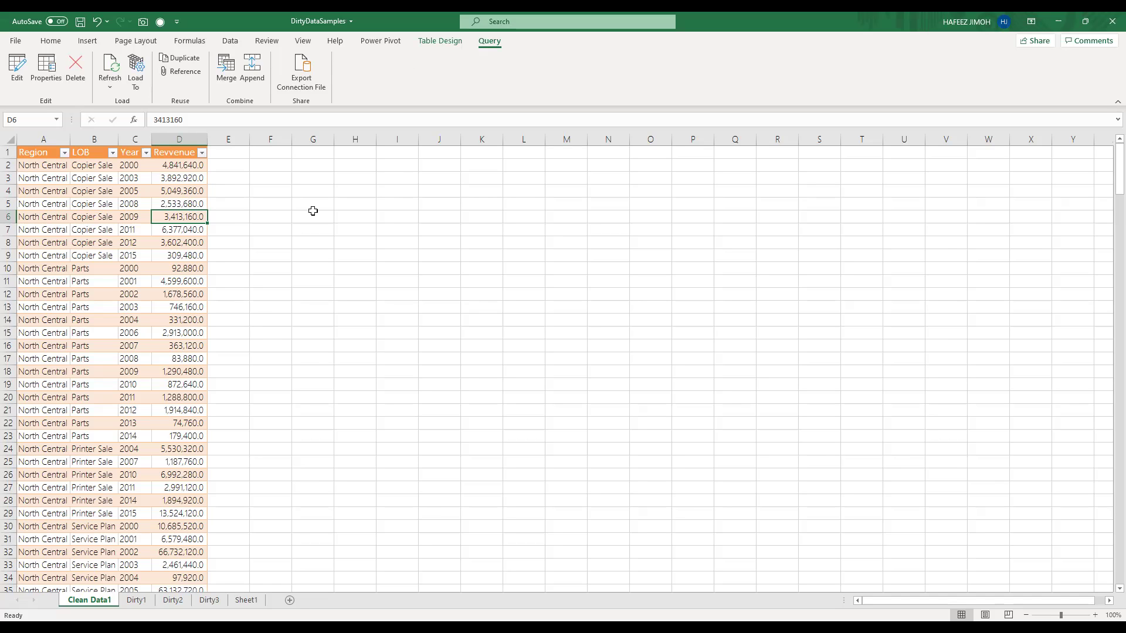
Undo the most recent changes from the Dirty1 sheet and return to the Clean Data1 sheet
key("ctrl+Page_Down")
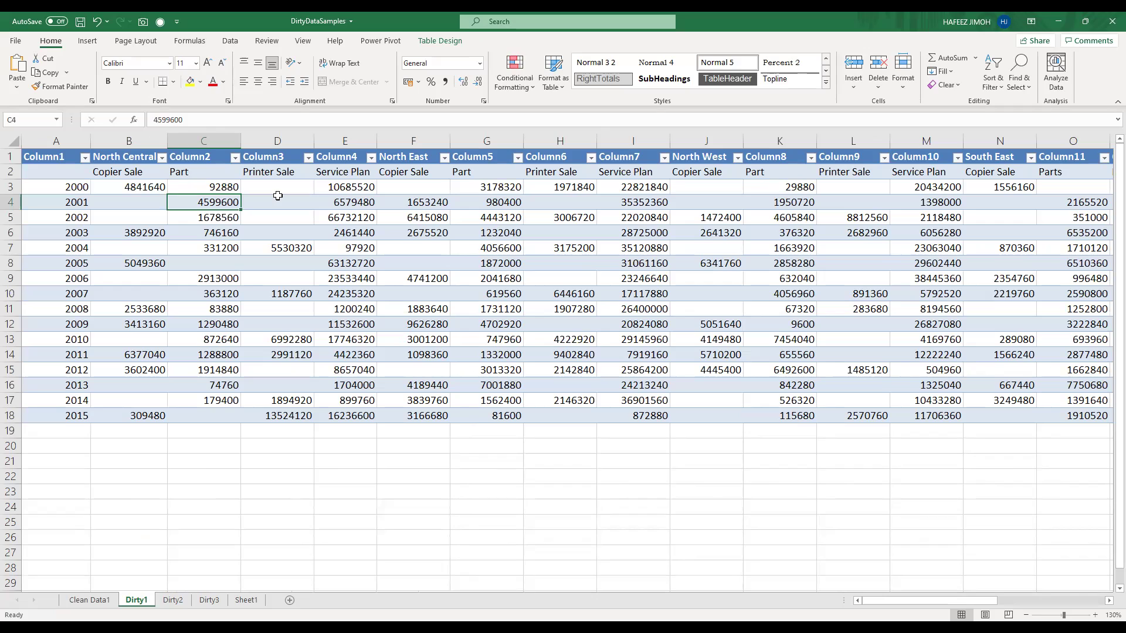
key("ctrl+z")
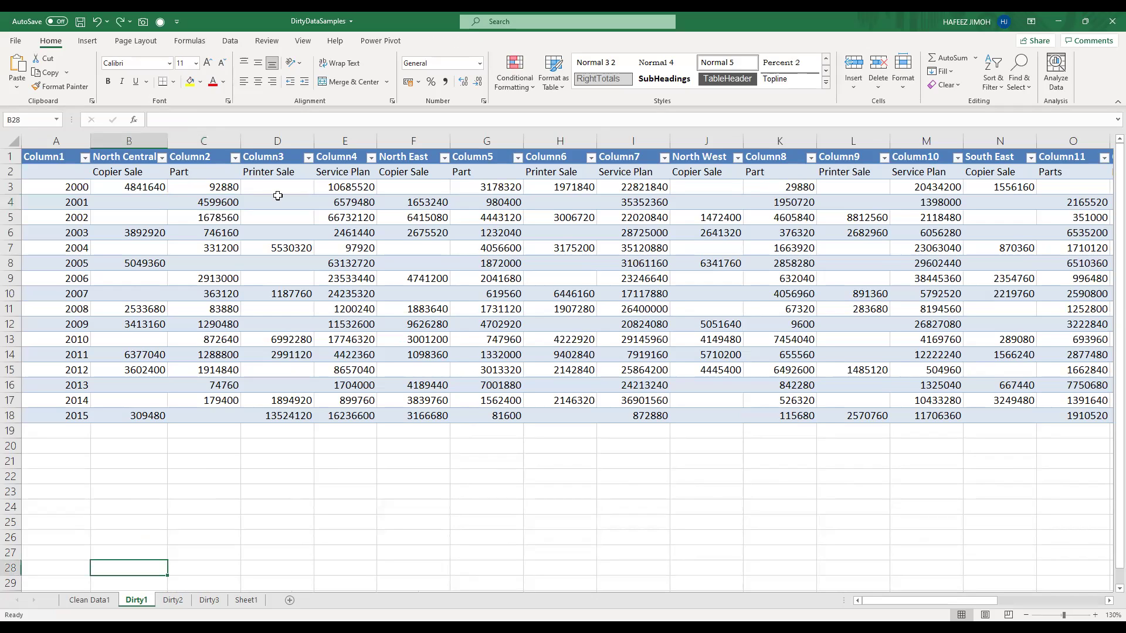
key("ctrl+z")
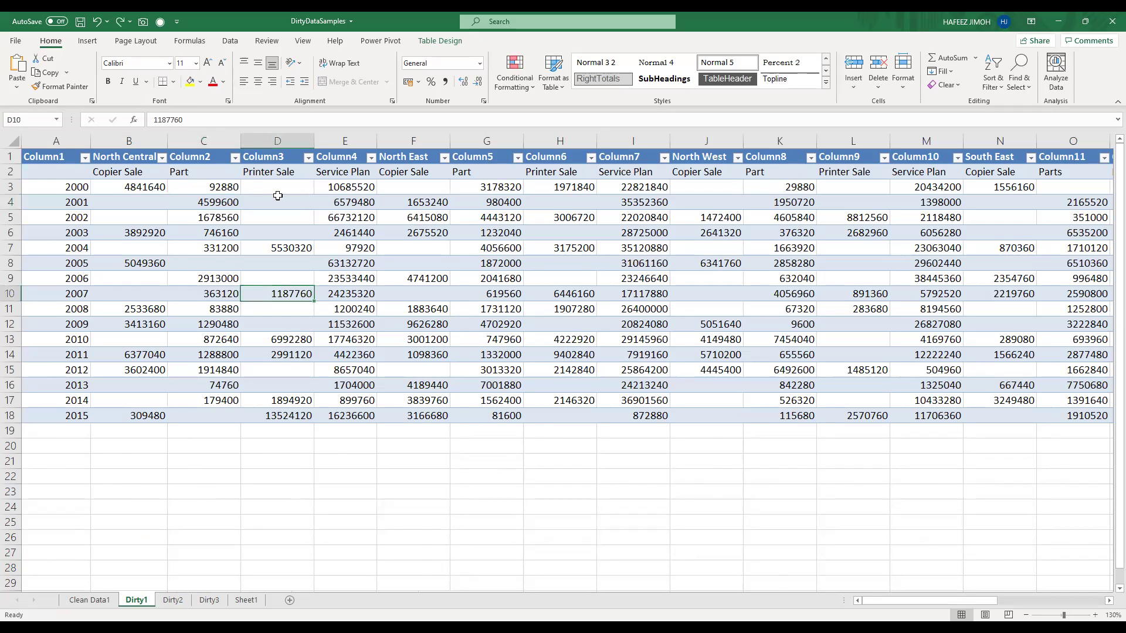
key("ctrl+Page_Up")
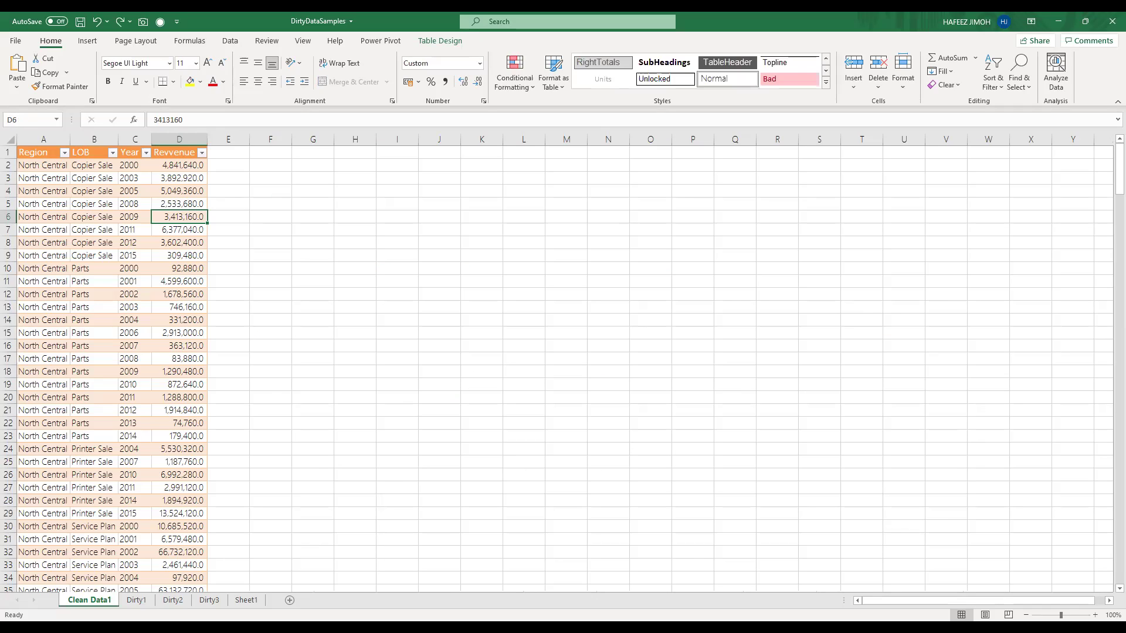
Try converting the Dirty1 table to a normal range, and undo the conversion
left_click(137, 600)
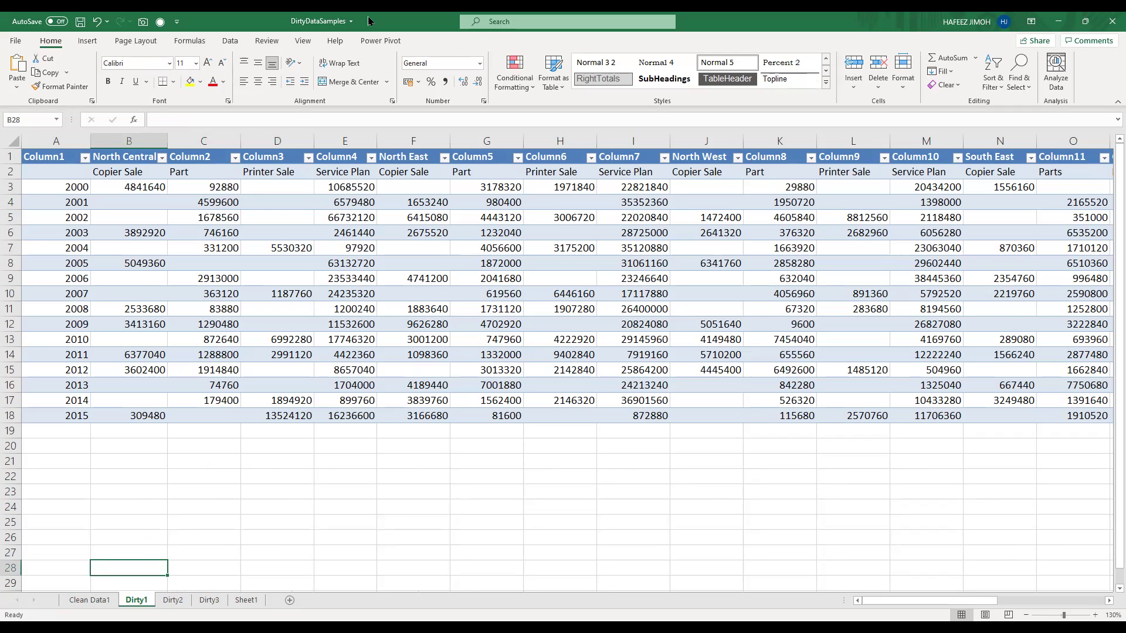
left_click(335, 370)
left_click(91, 84)
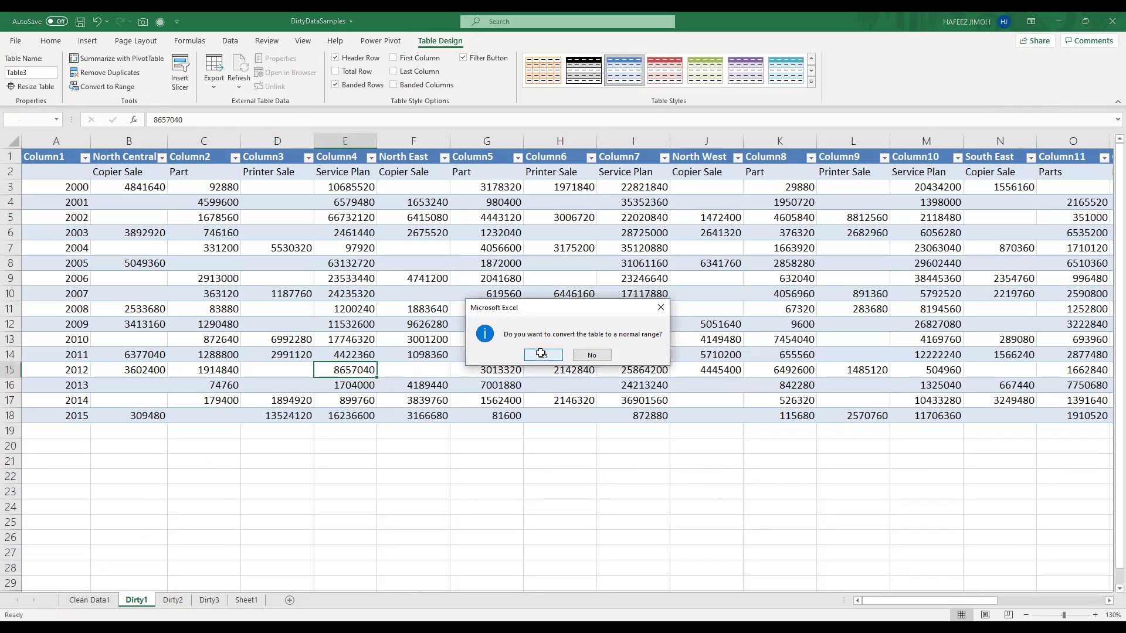
left_click(541, 354)
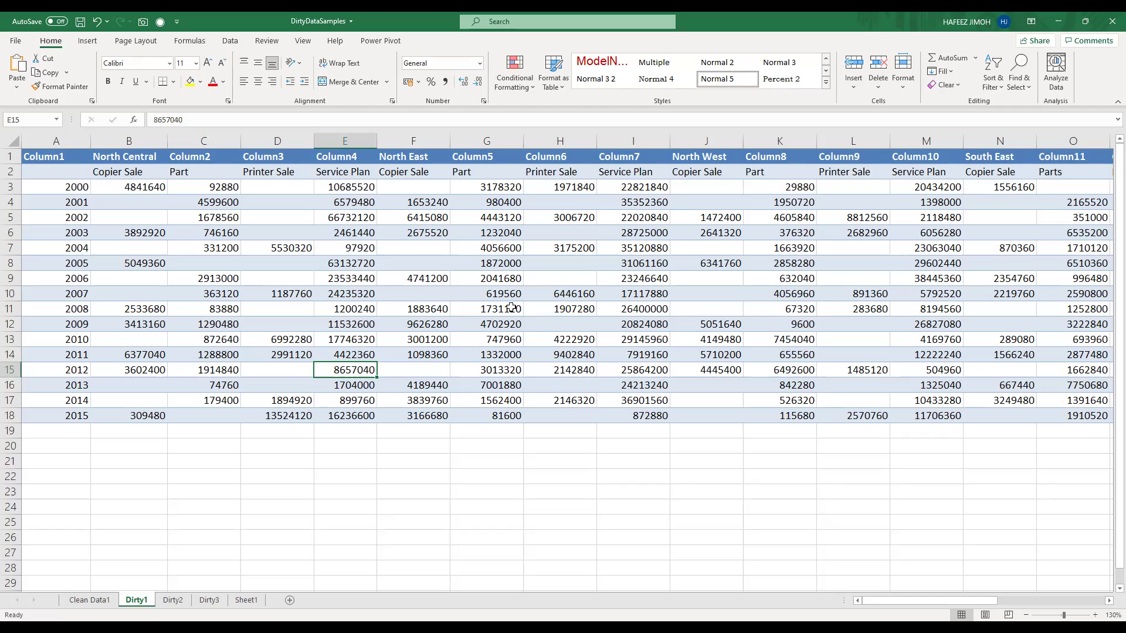
key("ctrl+z")
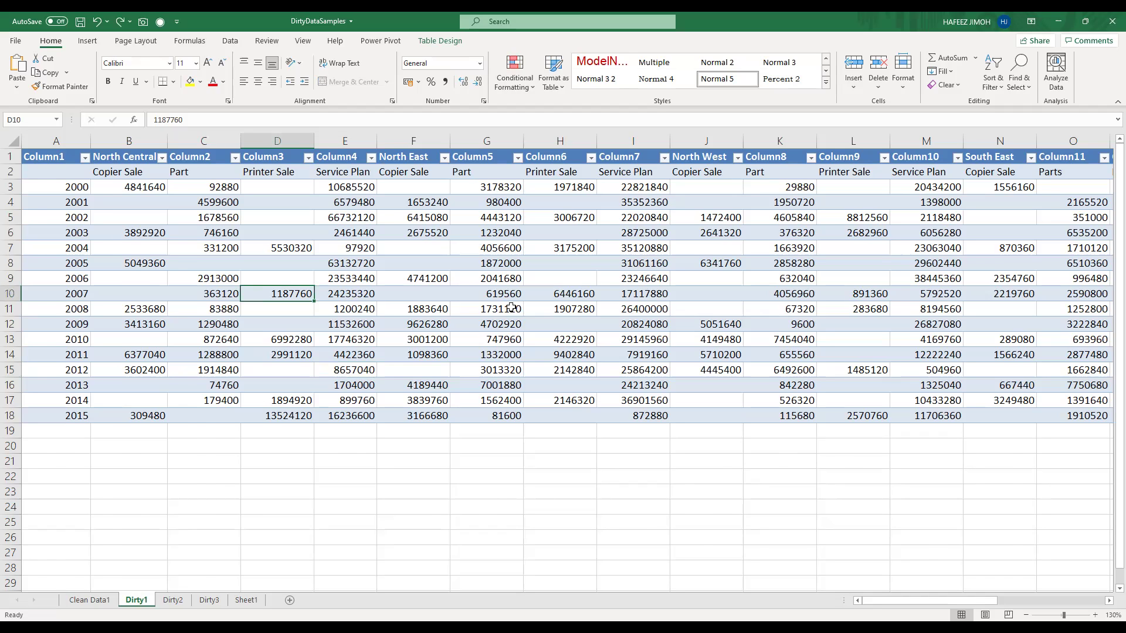
Restore the Parts headings in row 2 of the Dirty1 table by undoing the earlier heading edits, checking Clean Data1 along the way
key("ctrl+Page_Up")
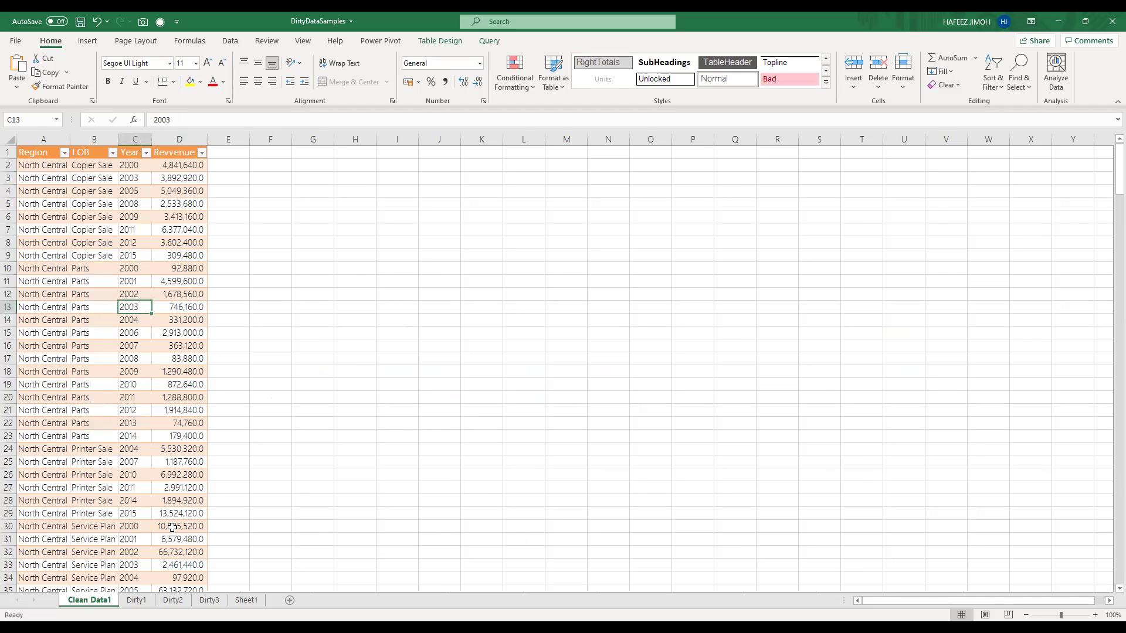
key("ctrl+Page_Down")
key("Left")
key("Left")
key("Left")
key("Left")
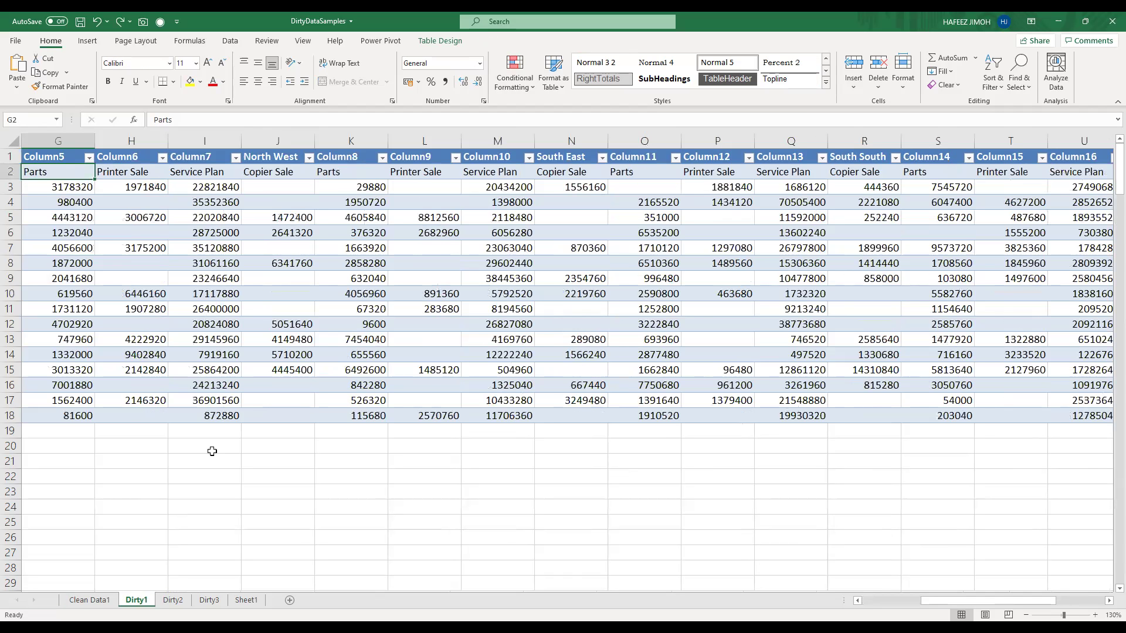
Open the Clean Data1 table's query in the Power Query Editor and check the LOB column's filter values
left_click(91, 600)
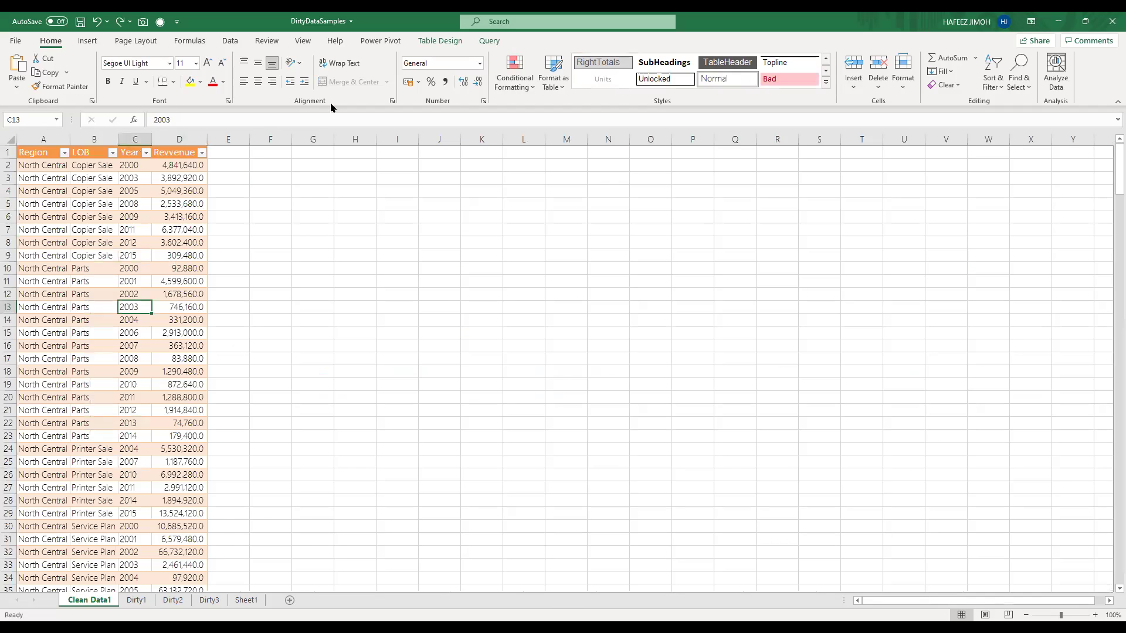
right_click(172, 267)
left_click(489, 41)
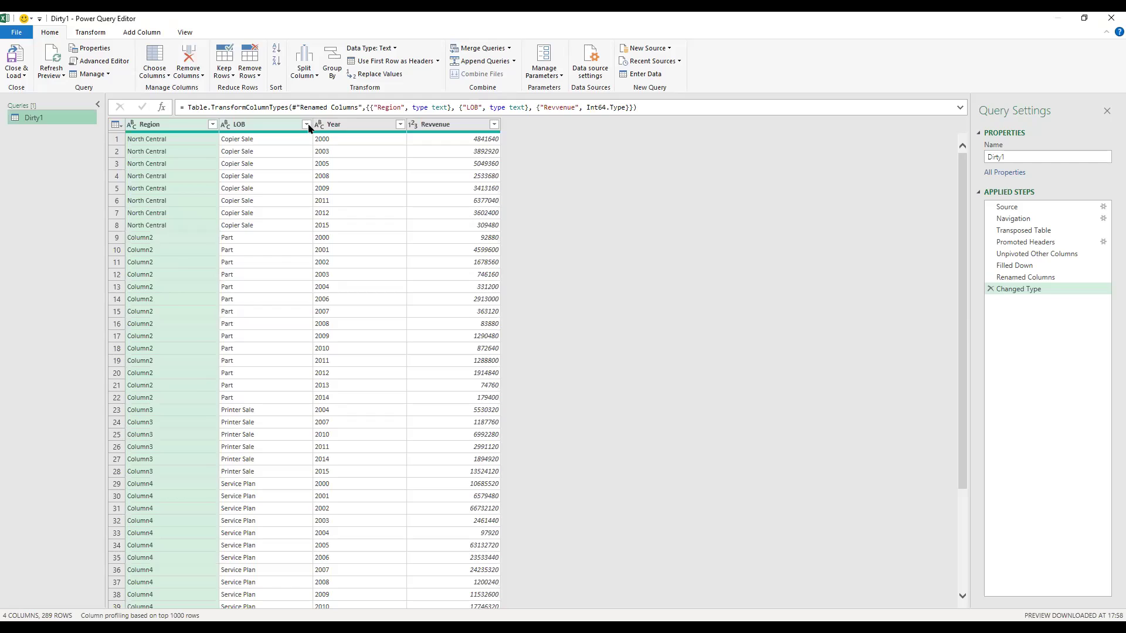
left_click(307, 126)
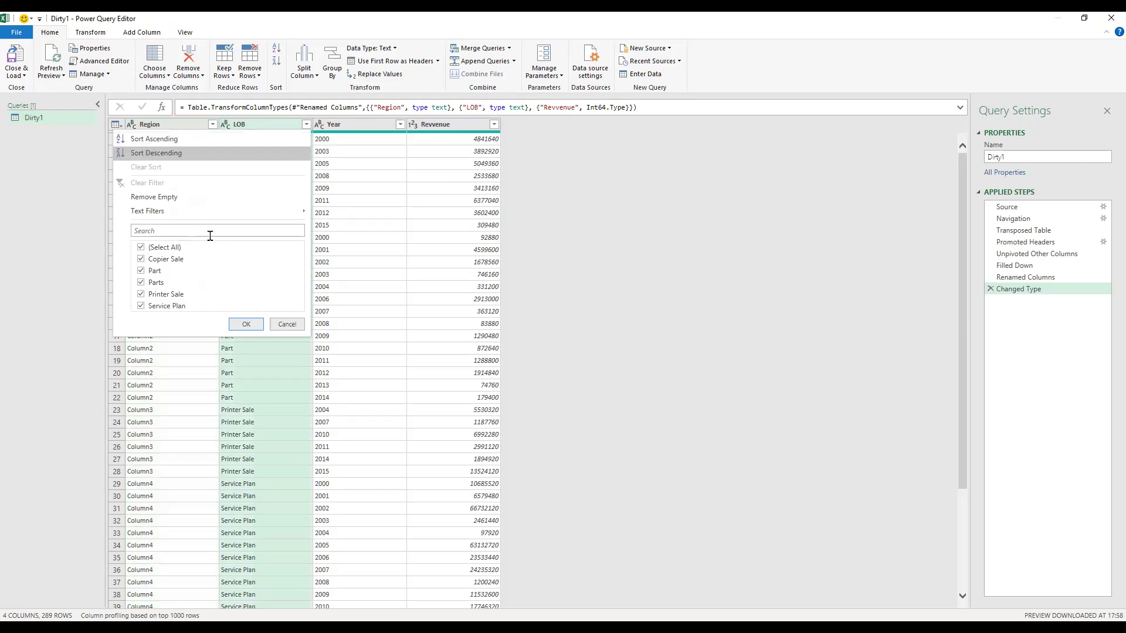
left_click(651, 183)
Replace the value Part with Parts in the LOB column of the Dirty1 query
left_click(100, 36)
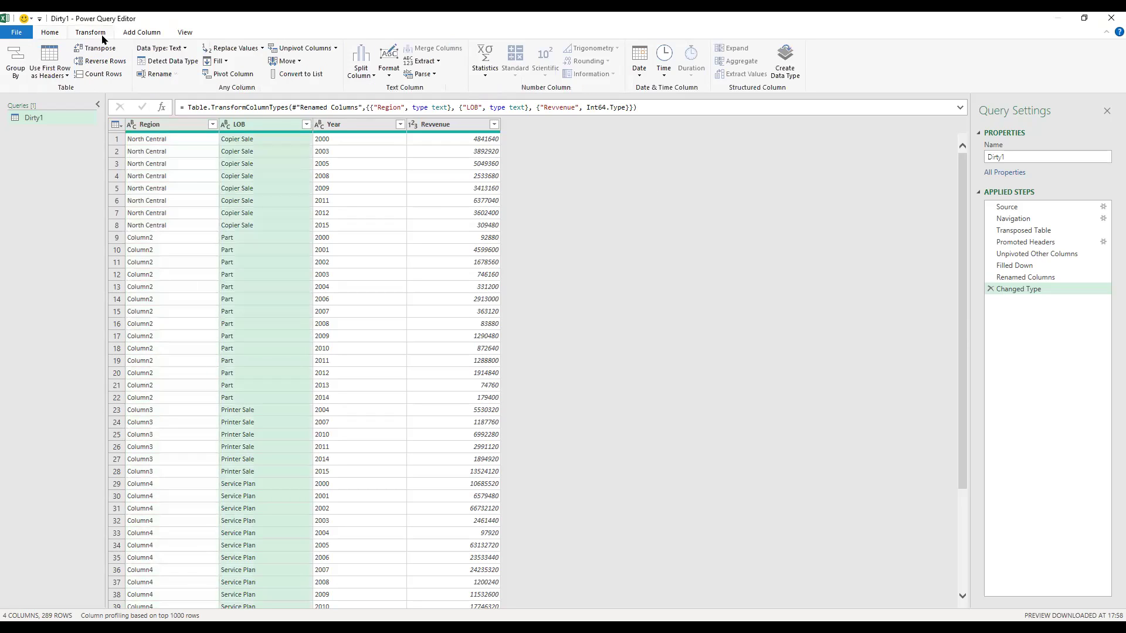
left_click(262, 48)
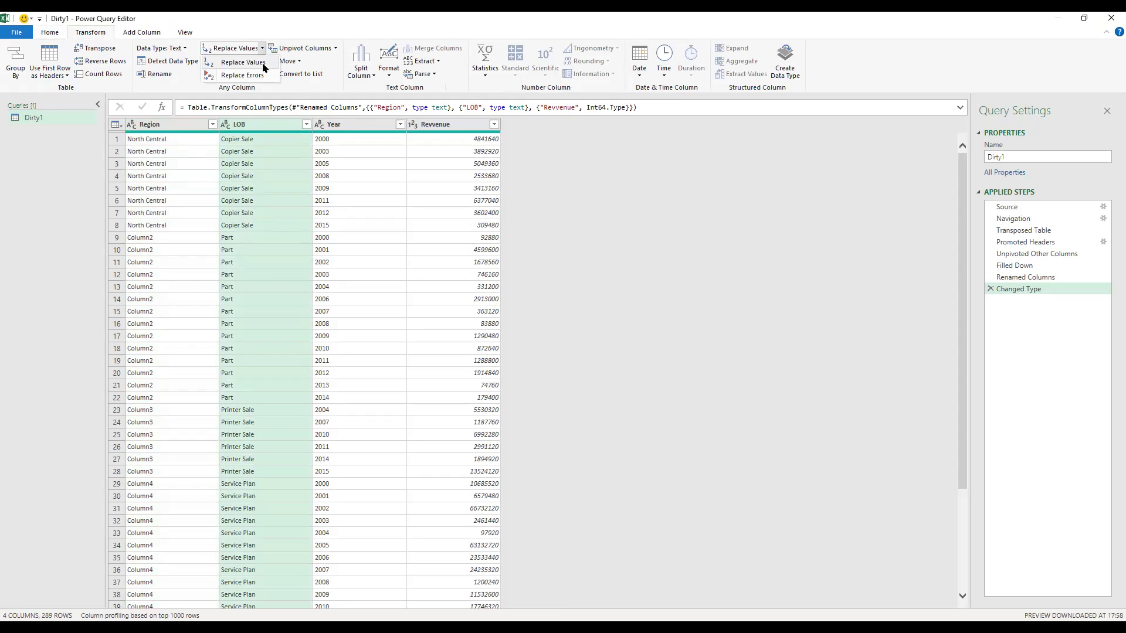
left_click(264, 63)
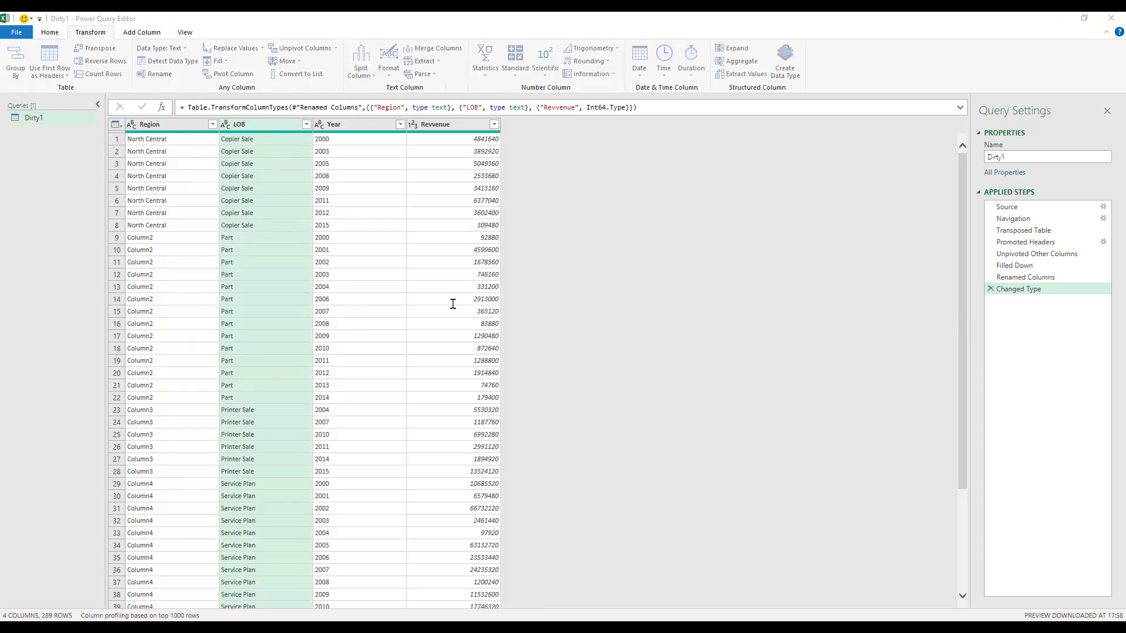
type("PArt")
key("BackSpace")
key("BackSpace")
key("BackSpace")
type("art")
key("Tab")
type("Parts")
left_click(397, 350)
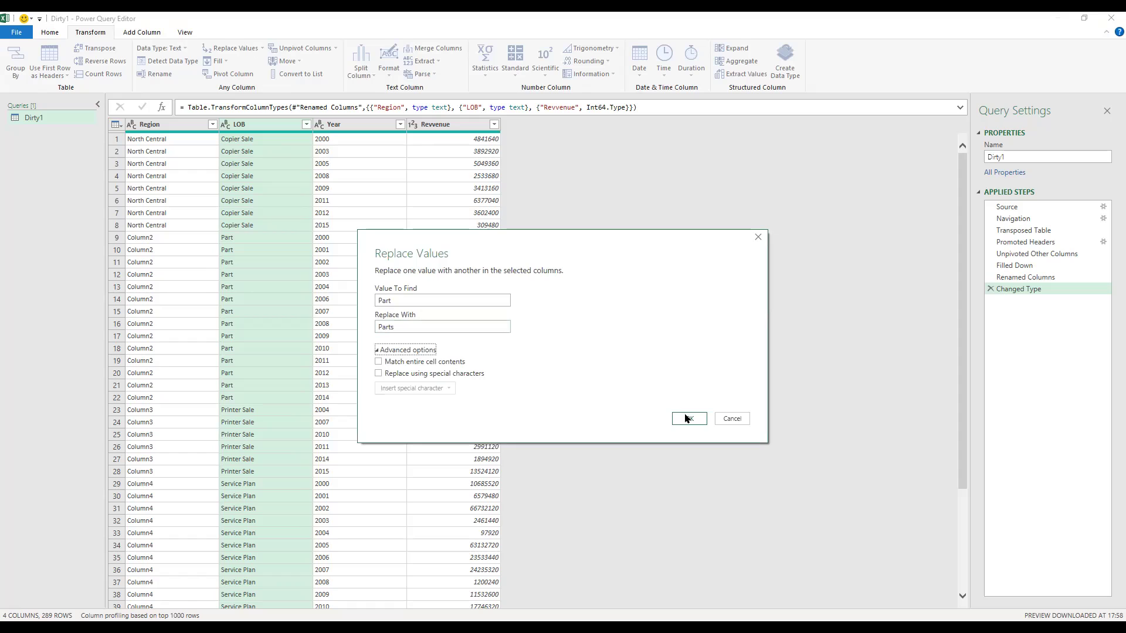
key("Return")
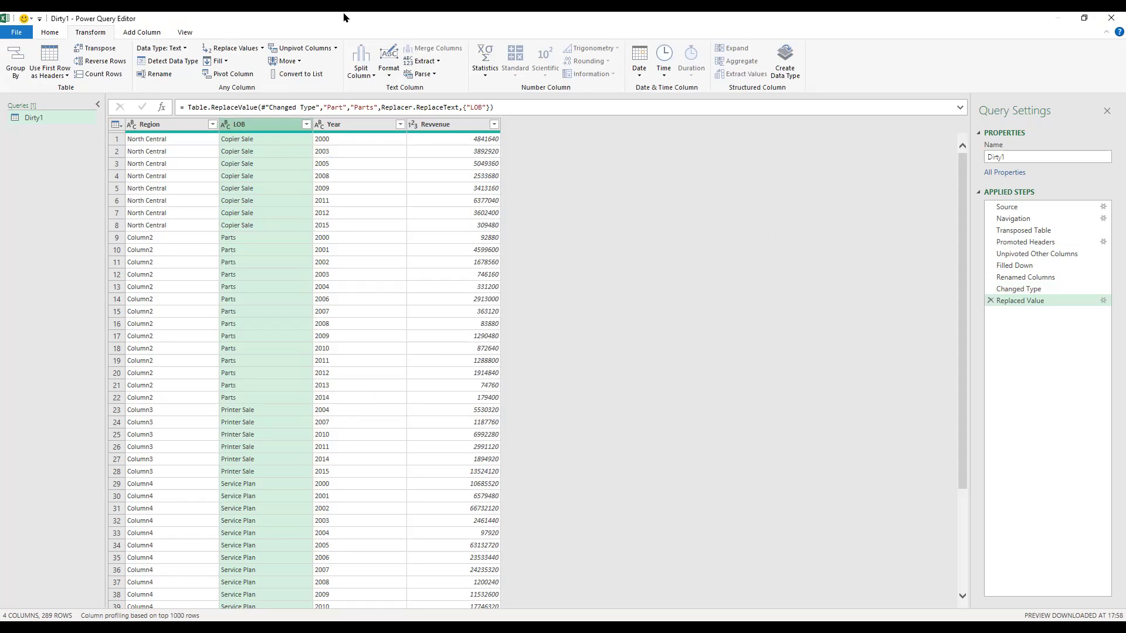
Close the Power Query Editor and discard the changes to the Dirty1 query
left_click(186, 33)
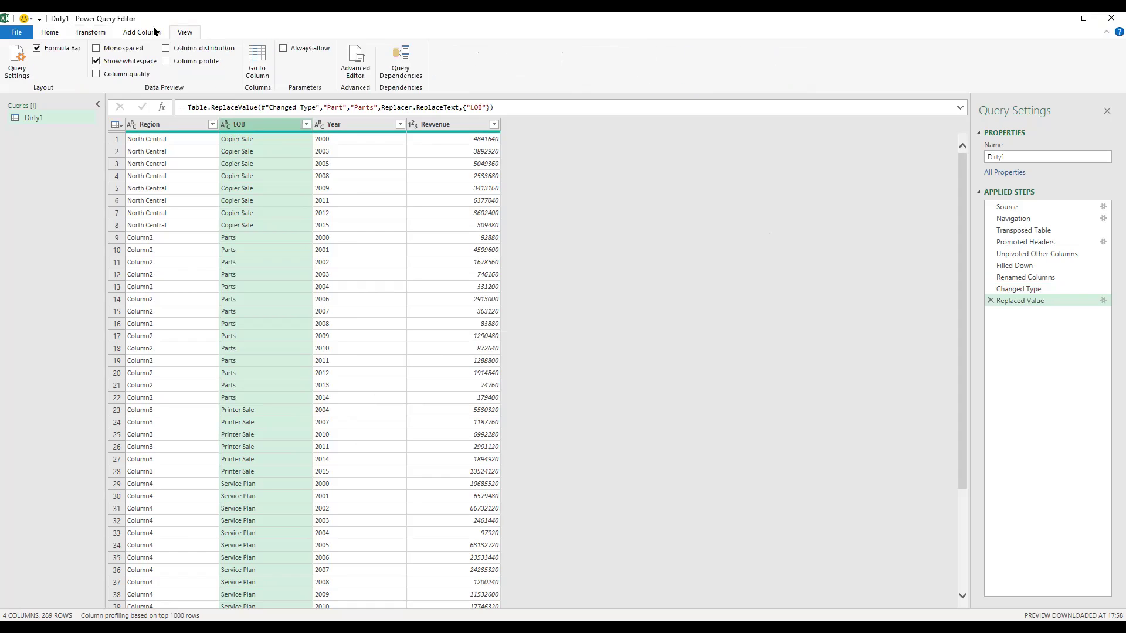
left_click(90, 33)
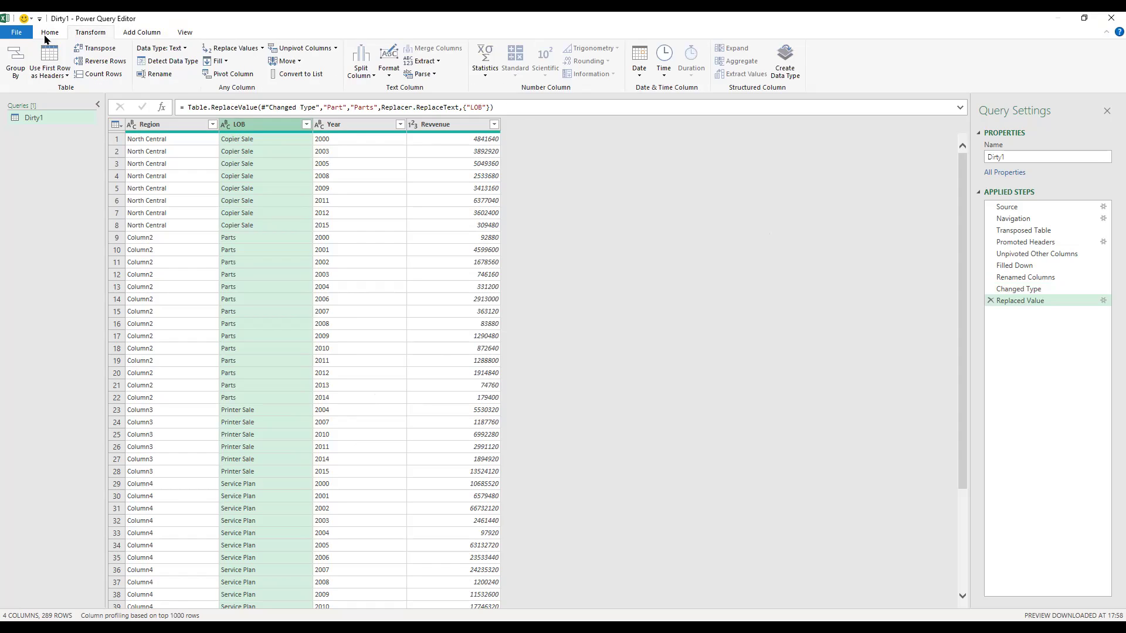
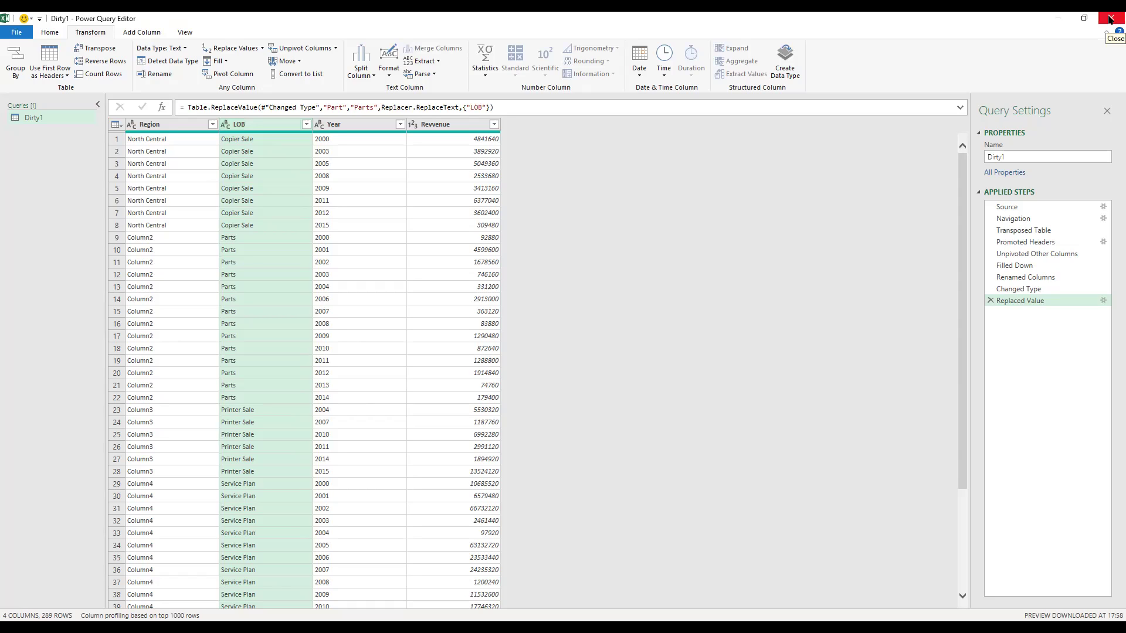
left_click(1110, 19)
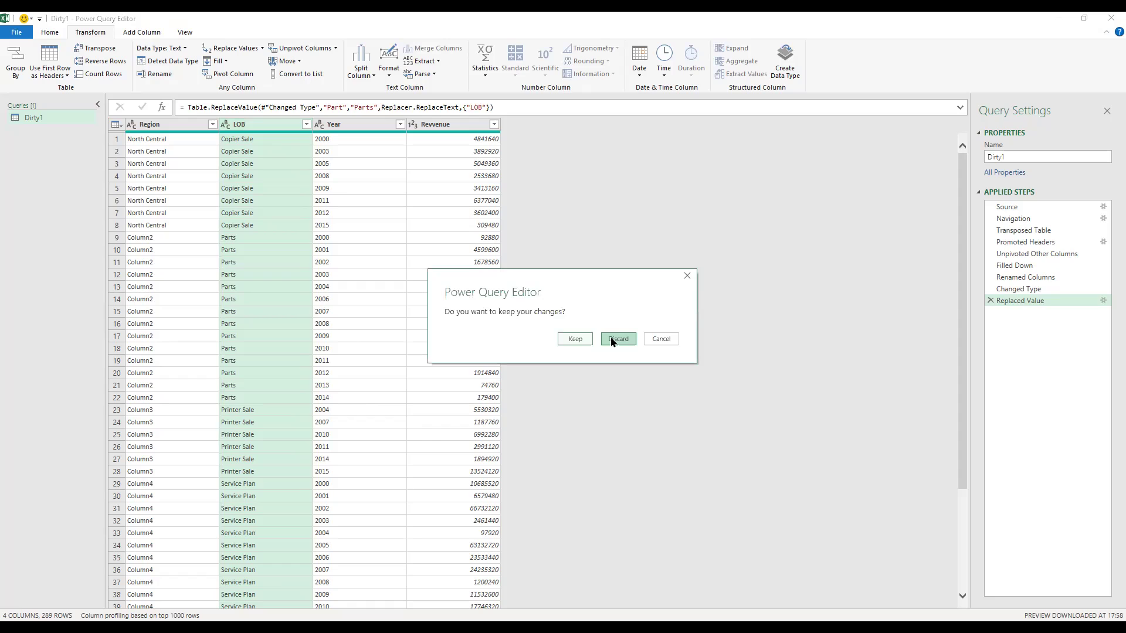
left_click(611, 340)
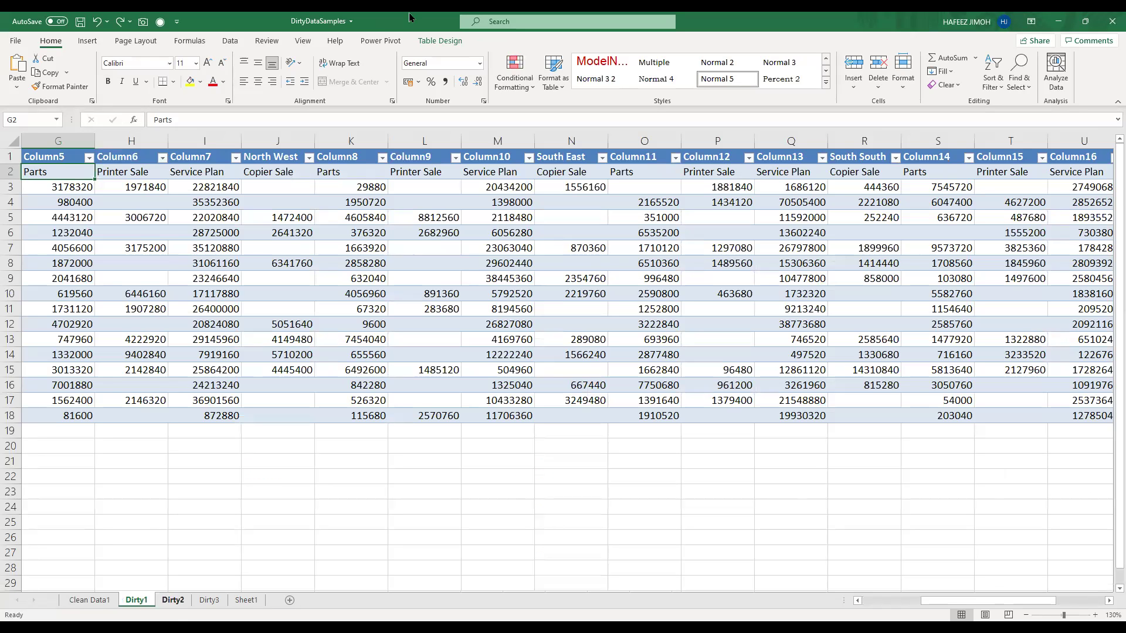
left_click(224, 41)
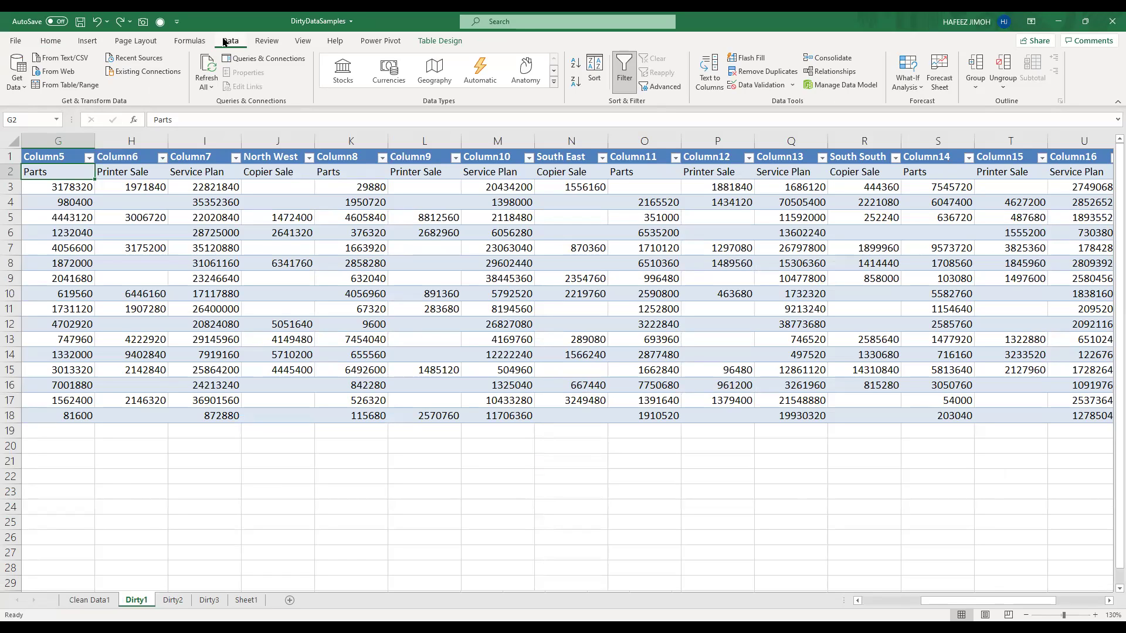
left_click(1098, 417)
left_click(115, 202, "shift")
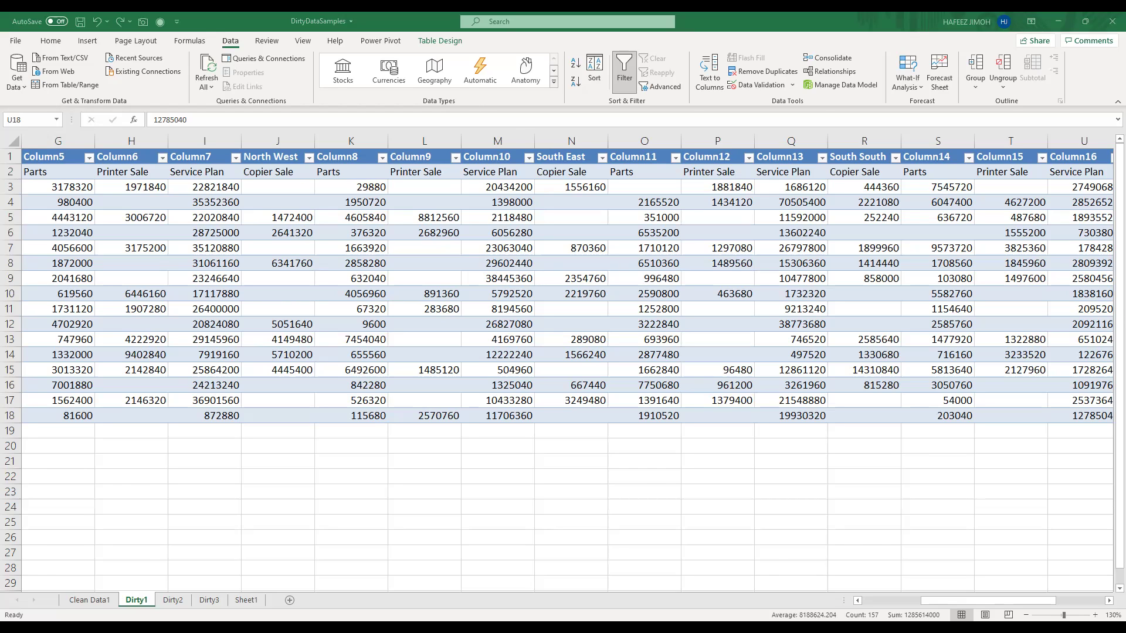
Switch to the Nigeria COVID-19 report PDF in Edge and examine the General Fact Sheet table's headings, state rows and Total row
key("alt+Tab")
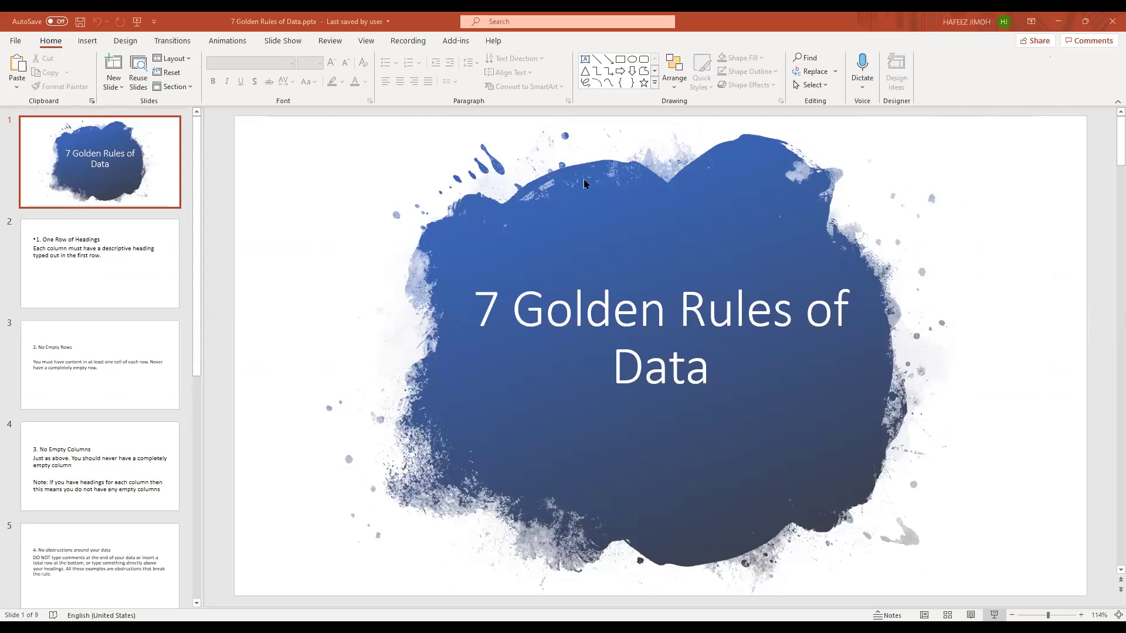
key("alt+Tab")
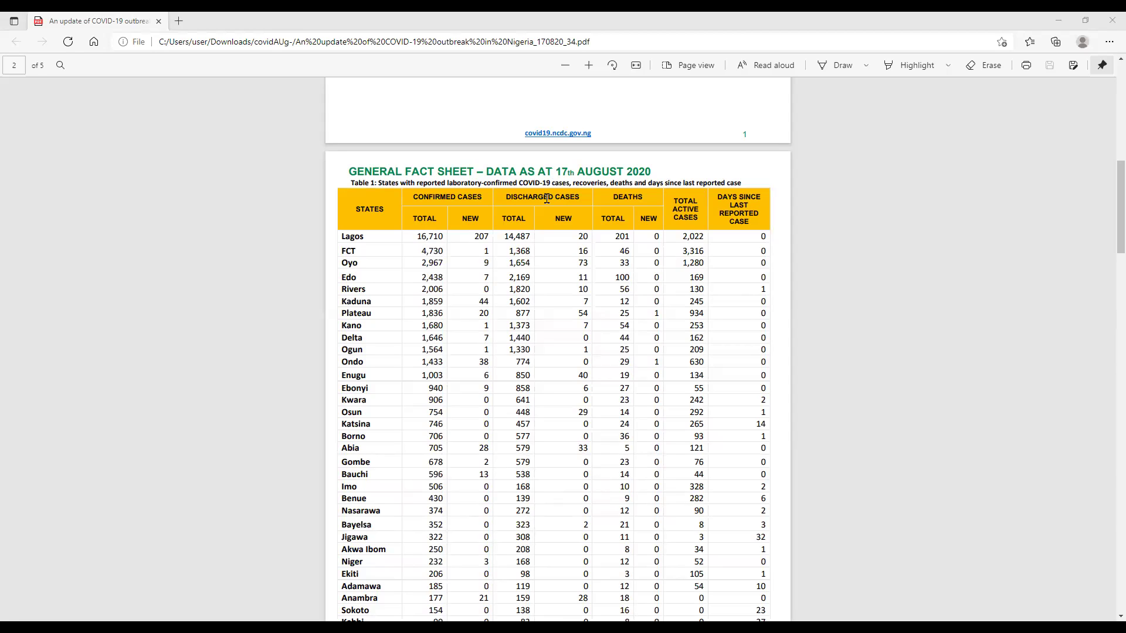
scroll(625, 209, "down", 4)
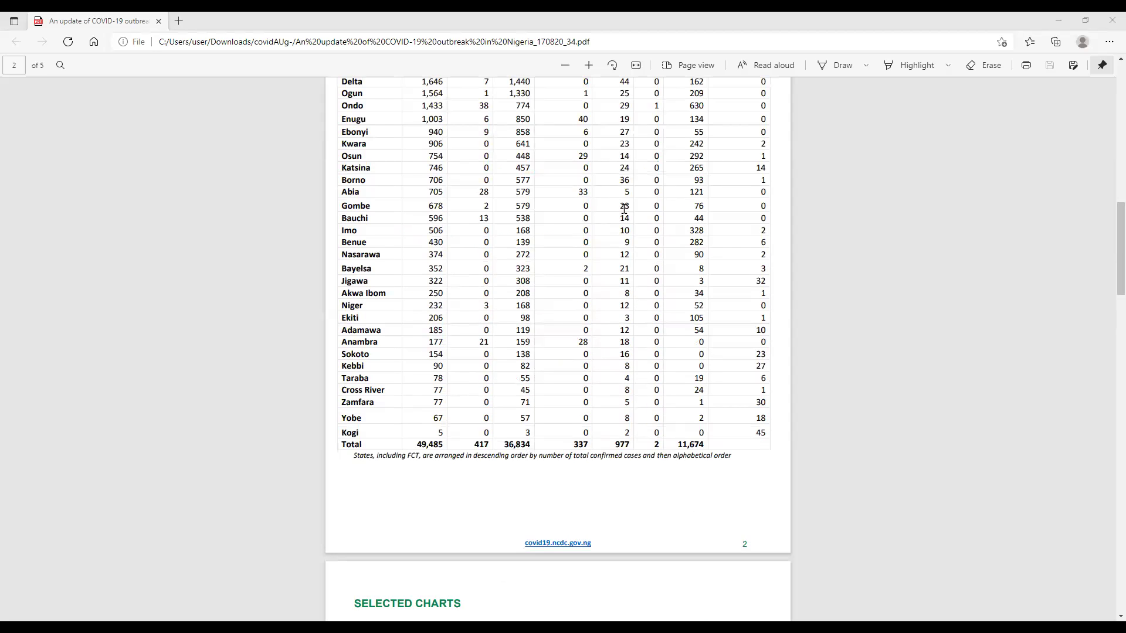
scroll(624, 208, "up", 3)
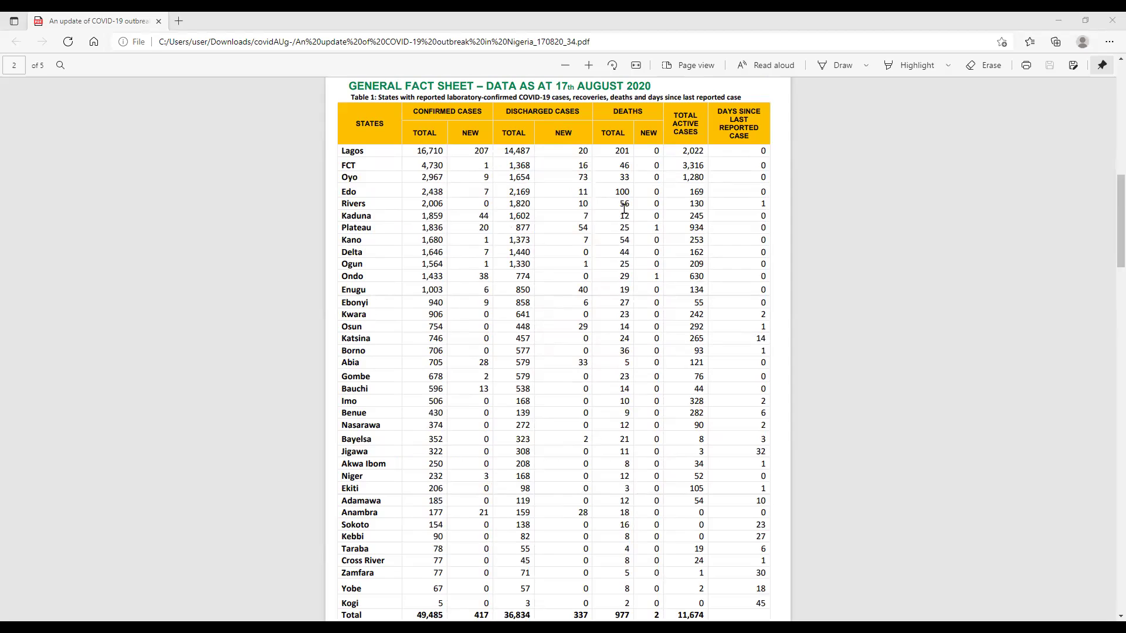
scroll(625, 208, "down", 2)
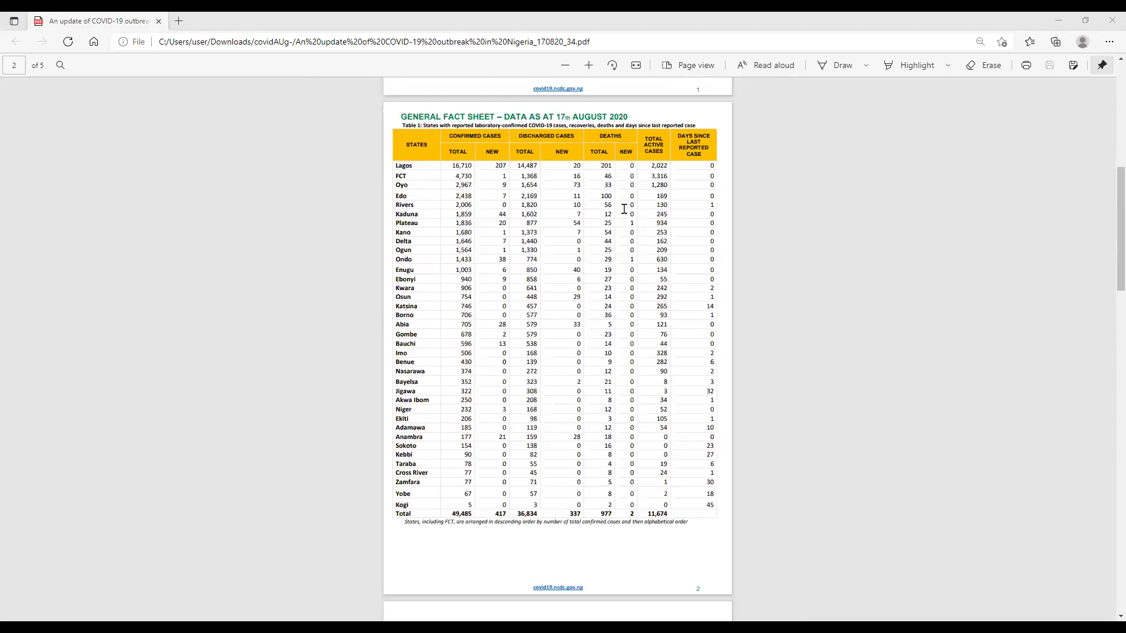
scroll(624, 209, "down", 10)
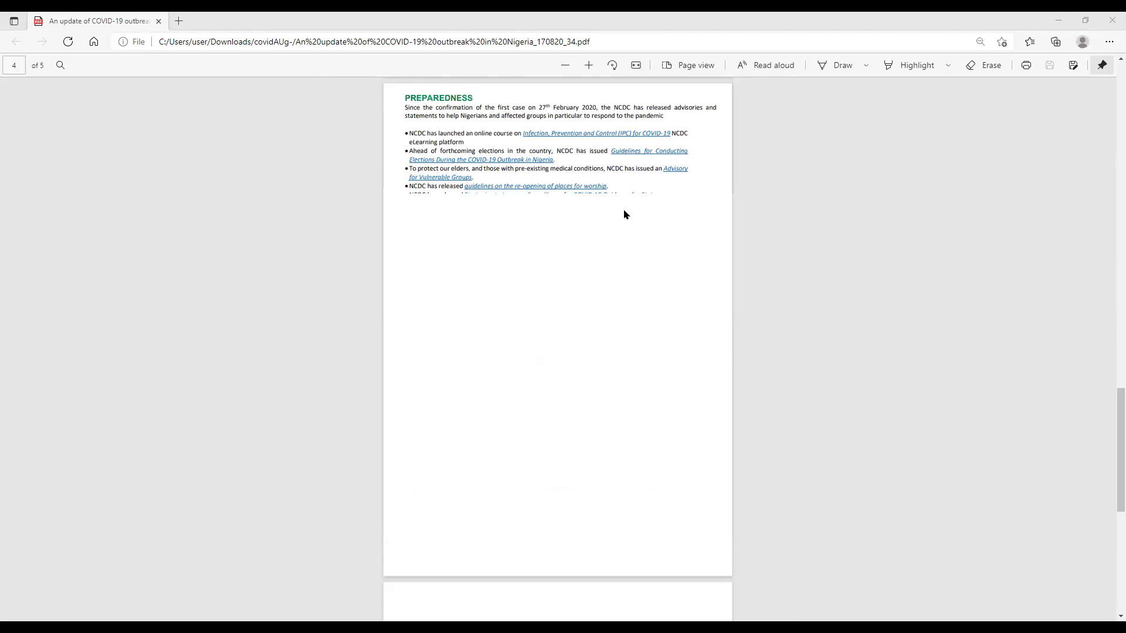
scroll(624, 215, "up", 5)
scroll(624, 214, "up", 5)
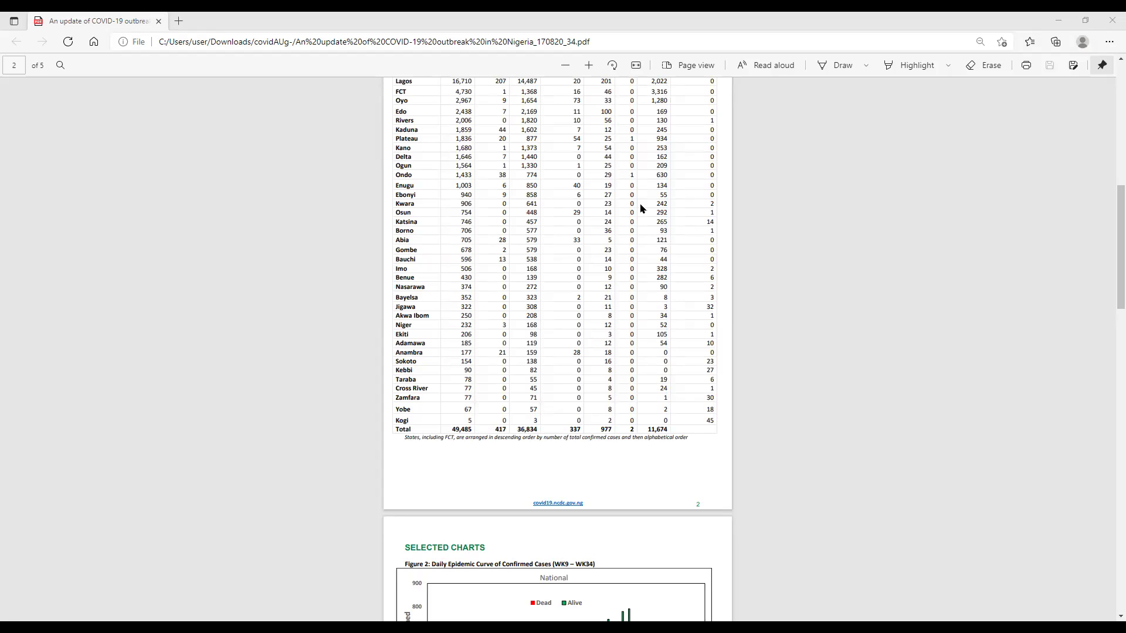
scroll(641, 208, "up", 3)
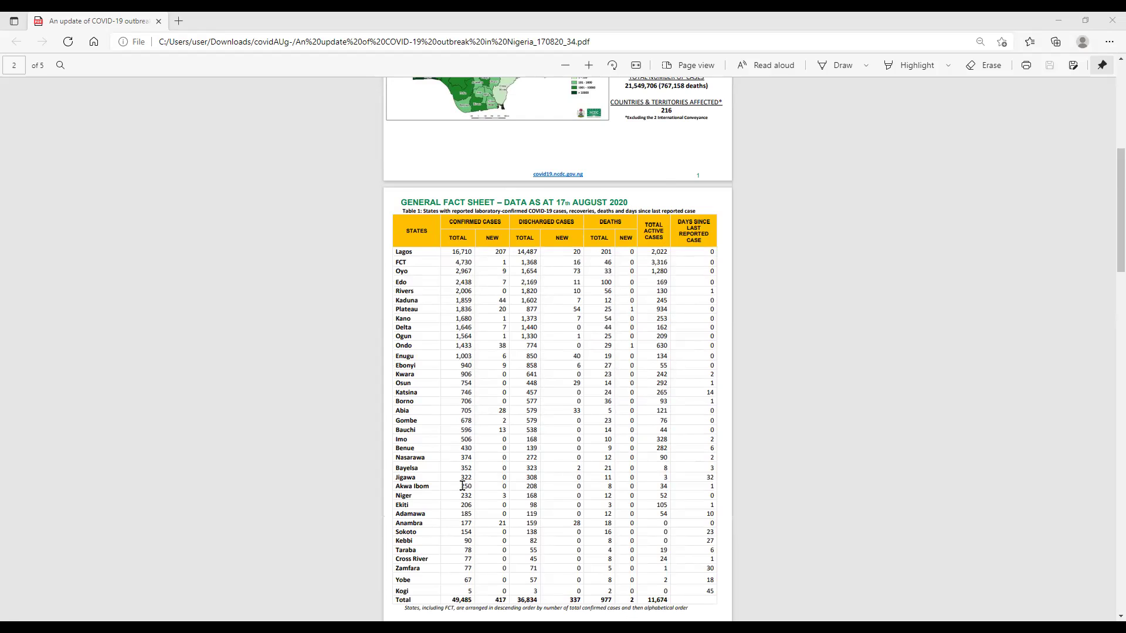
scroll(448, 531, "down", 2)
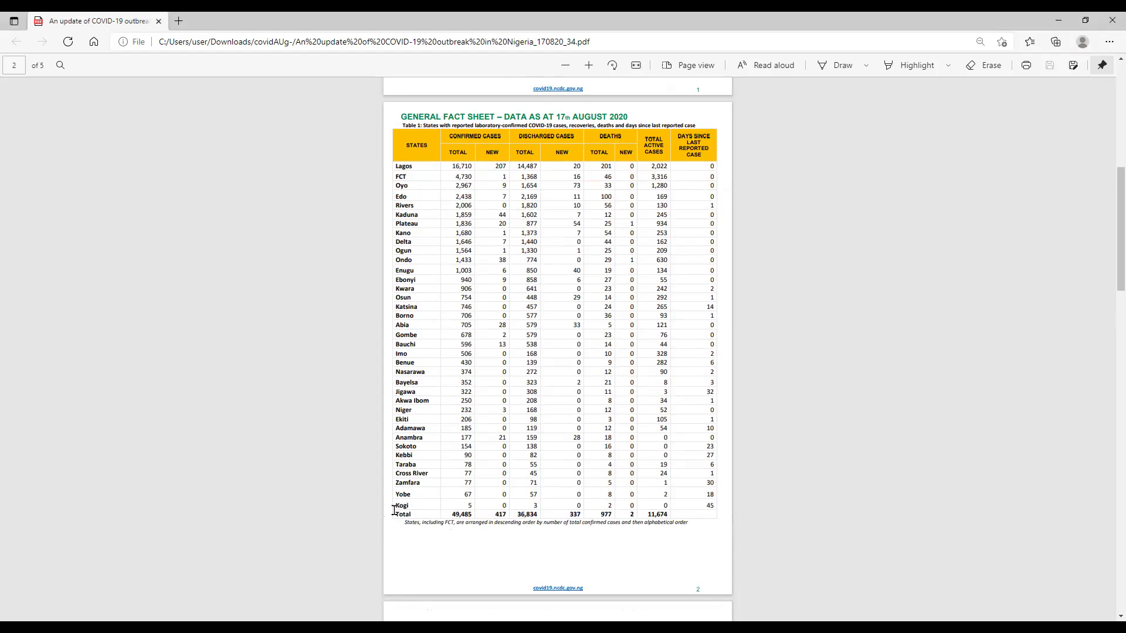
left_click_drag(396, 514, 655, 504)
left_click(419, 141)
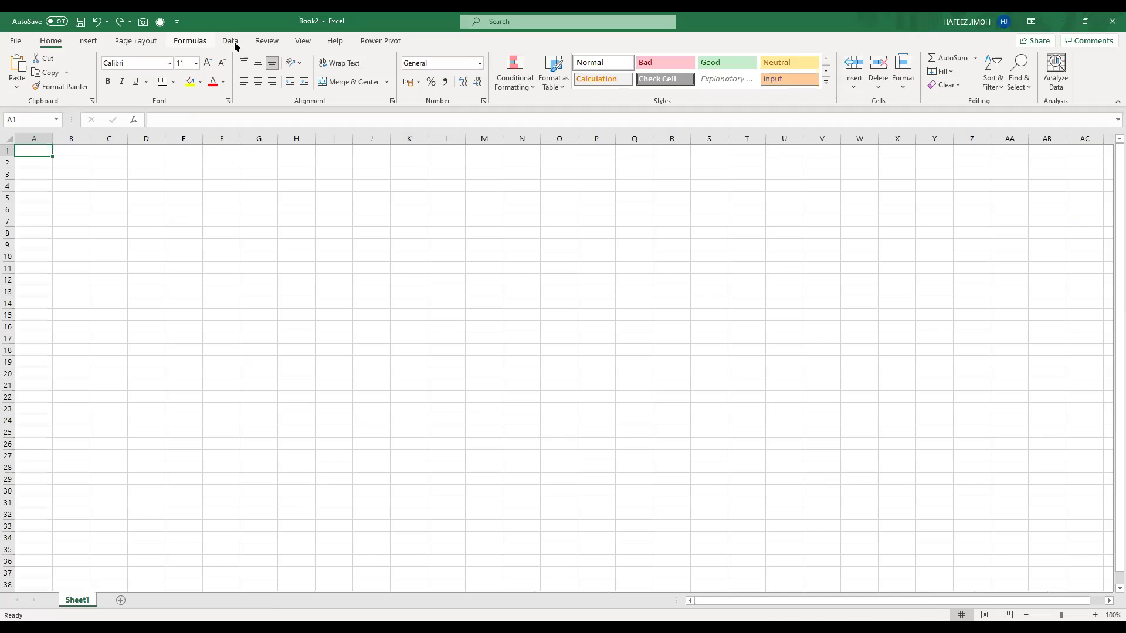
In a blank Excel workbook, start importing data from a PDF file and browse the Downloads folder for it
left_click(231, 41)
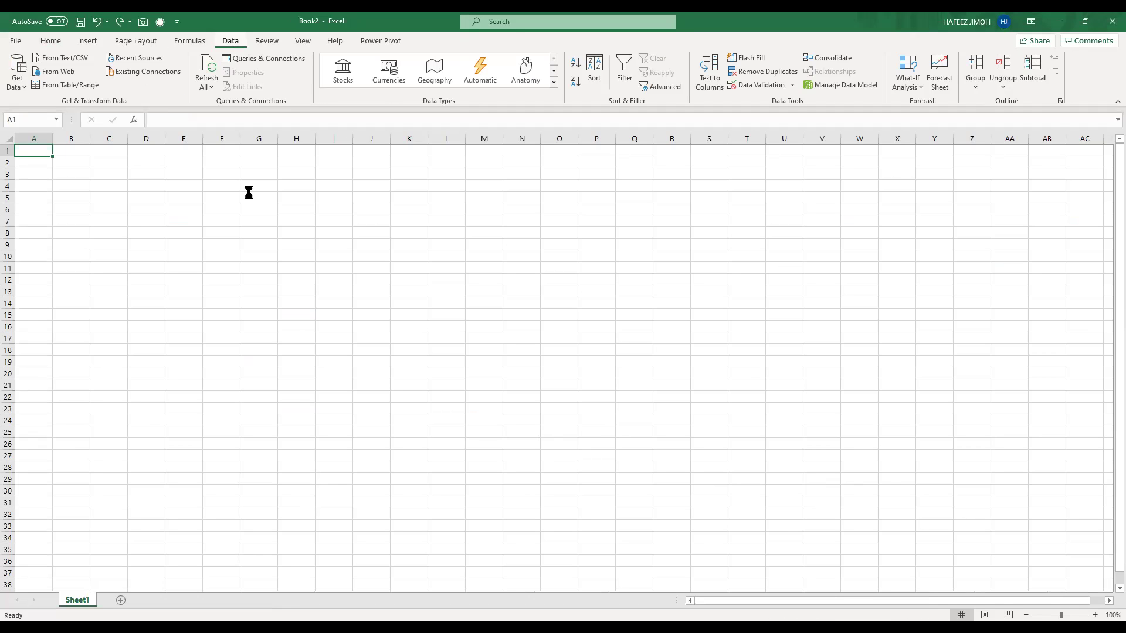
scroll(249, 192, "up", 2)
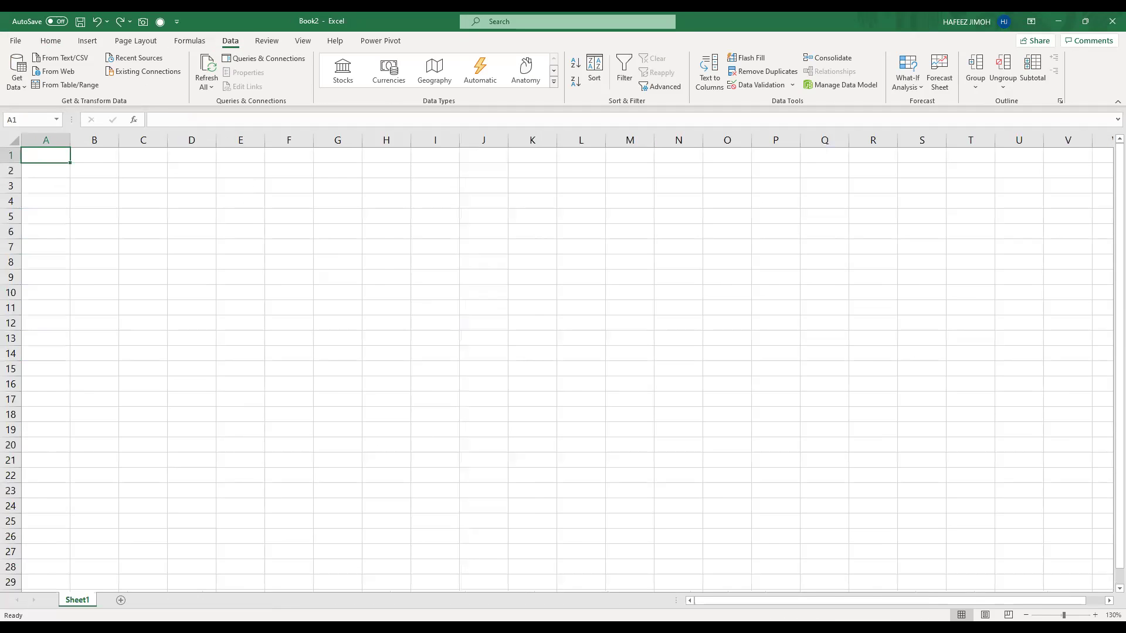
scroll(249, 193, "up", 2)
scroll(249, 192, "up", 1)
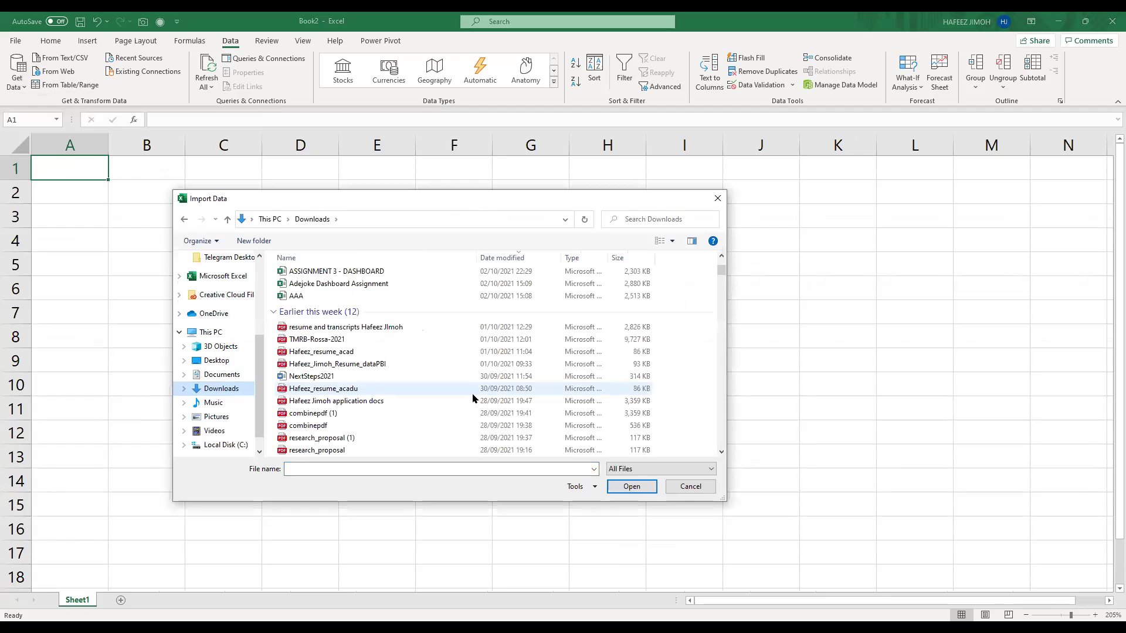
scroll(473, 398, "down", 4)
scroll(491, 409, "down", 5)
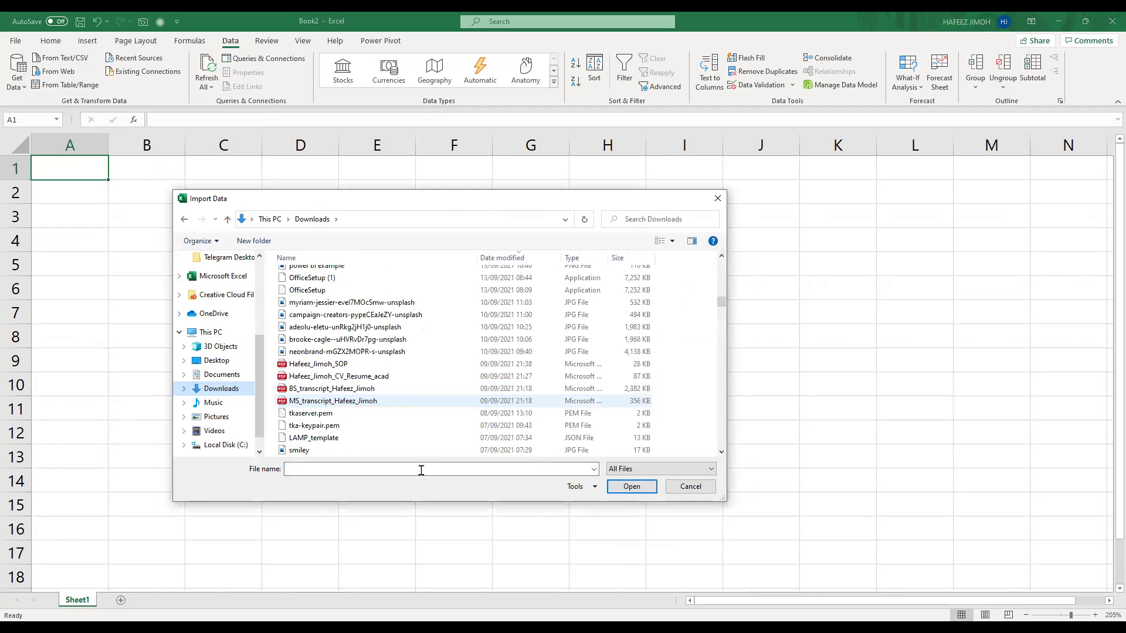
scroll(389, 448, "down", 4)
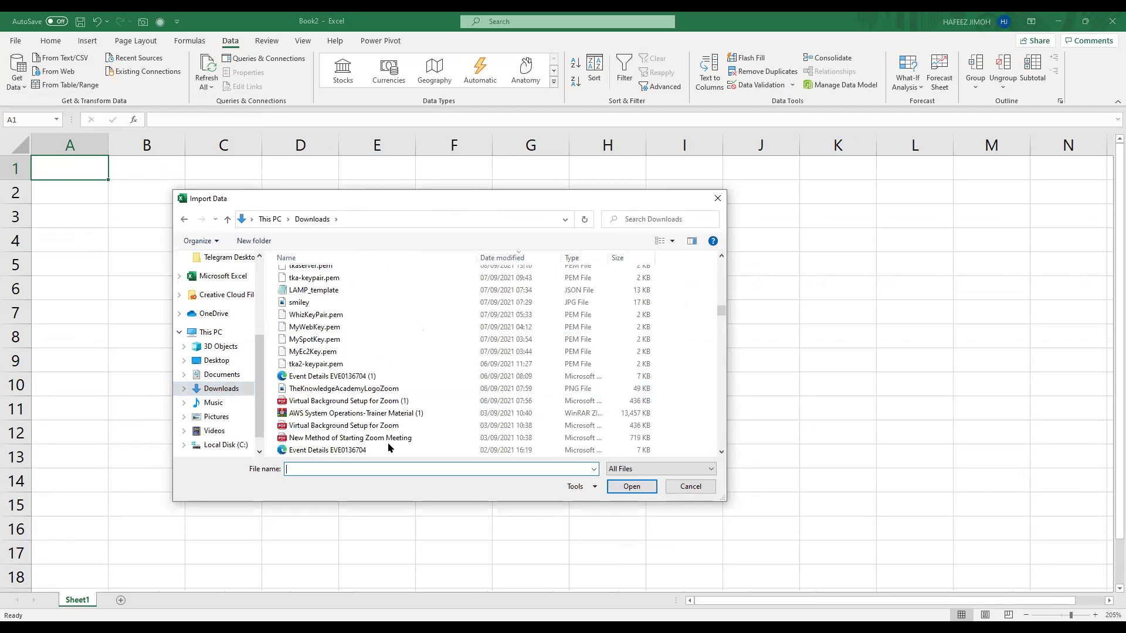
Open the covidAUg- folder and import the PDF "An update of COVID-19 outbreak in Nigeria_220820_34"
type("cov")
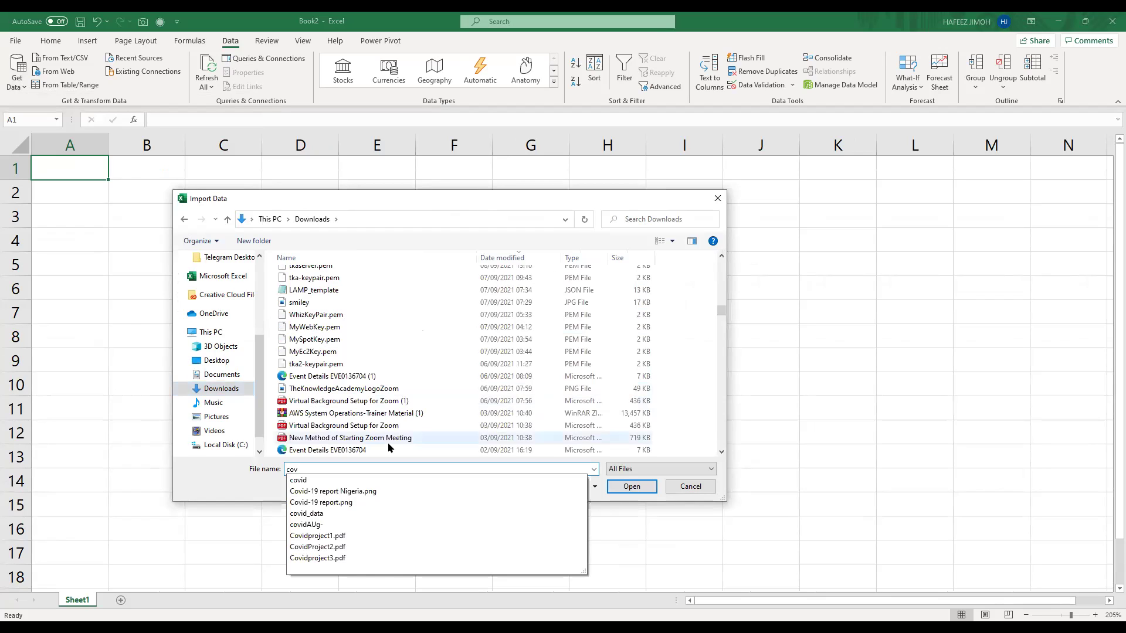
key("Down")
key("Down")
key("Down")
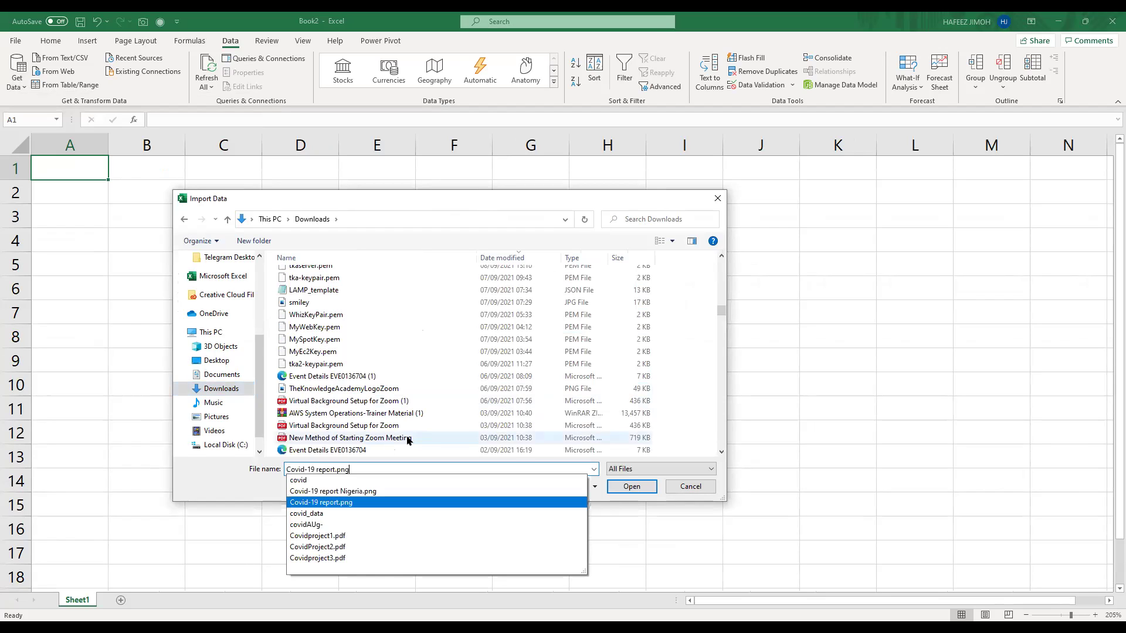
key("Down")
key("Down")
key("Return")
left_click(438, 410)
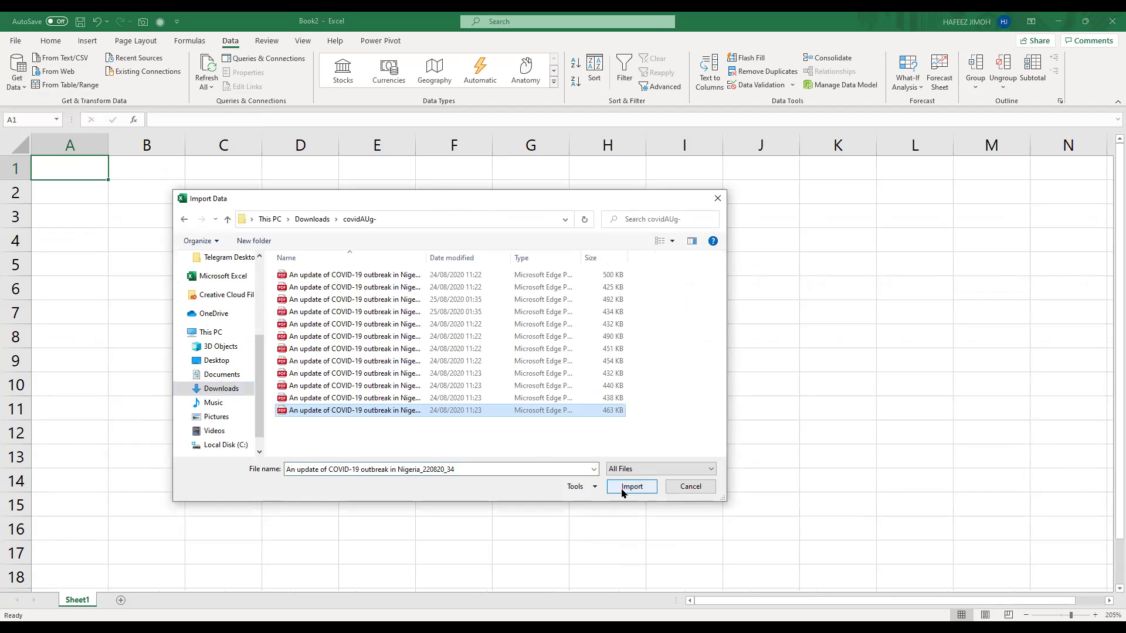
left_click(622, 488)
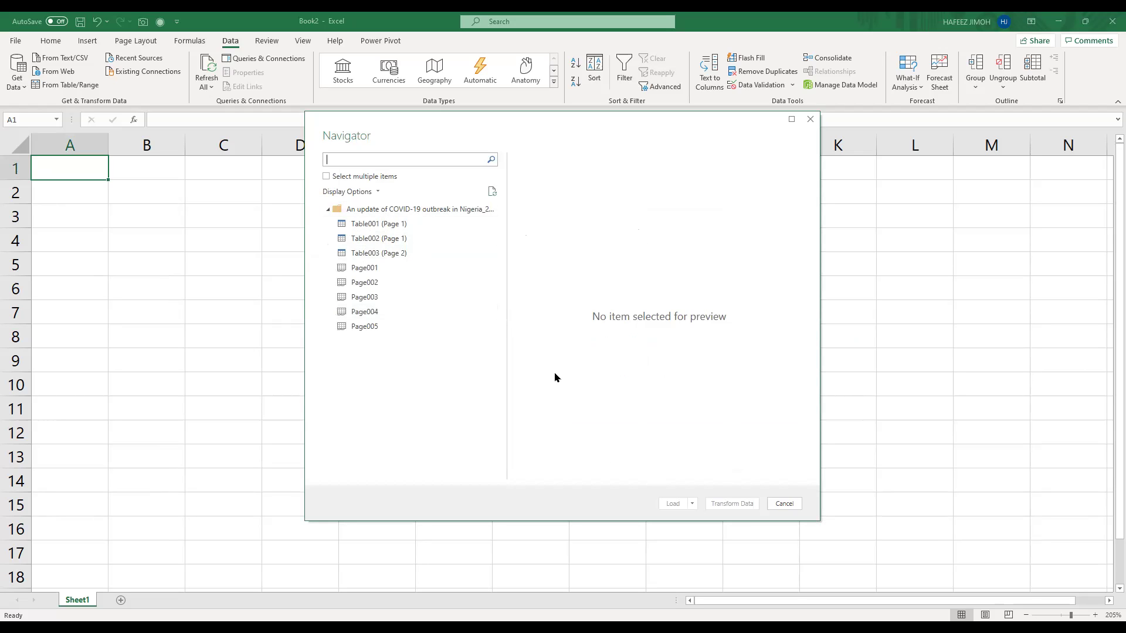
Check the pages of the COVID-19 report PDF in Edge through to the last one, and return to Excel's Navigator
key("alt+Tab")
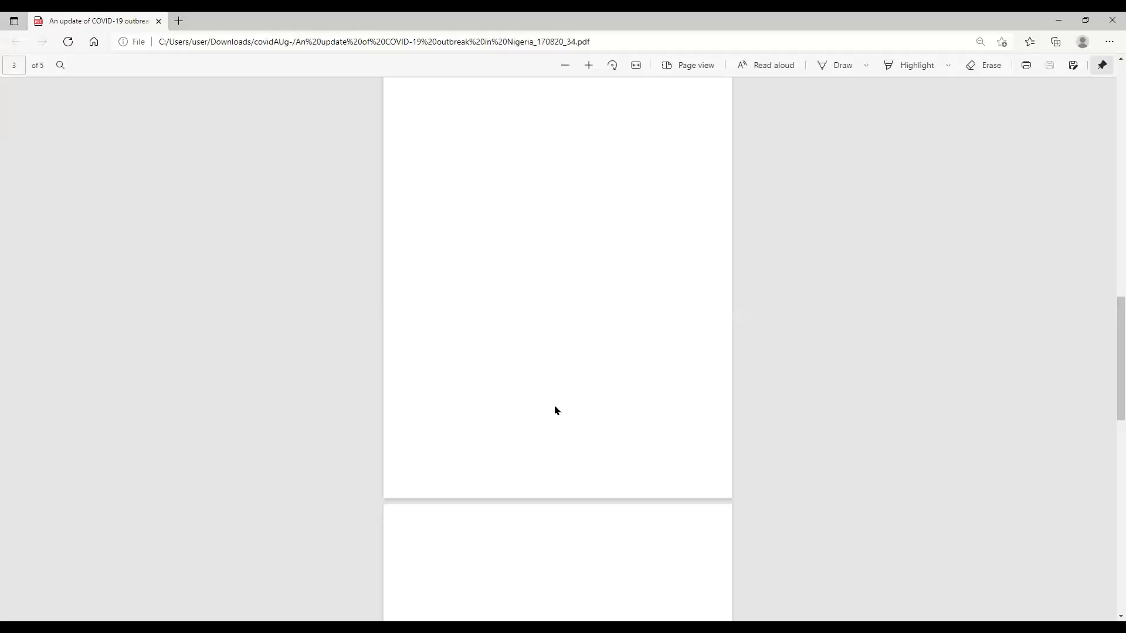
scroll(555, 410, "down", 1)
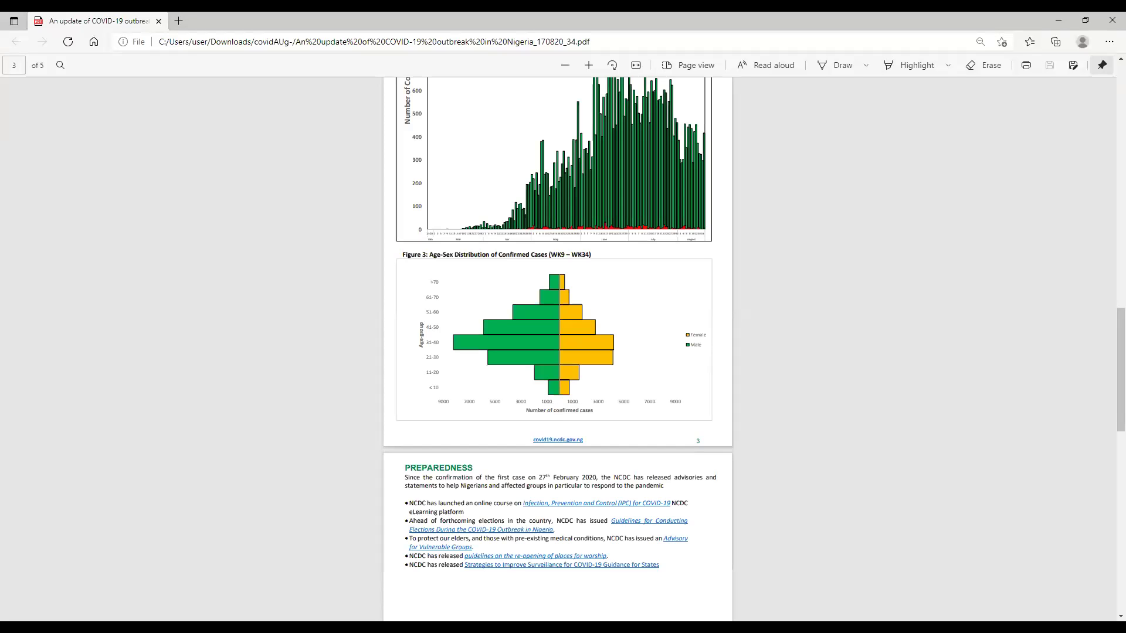
key("End")
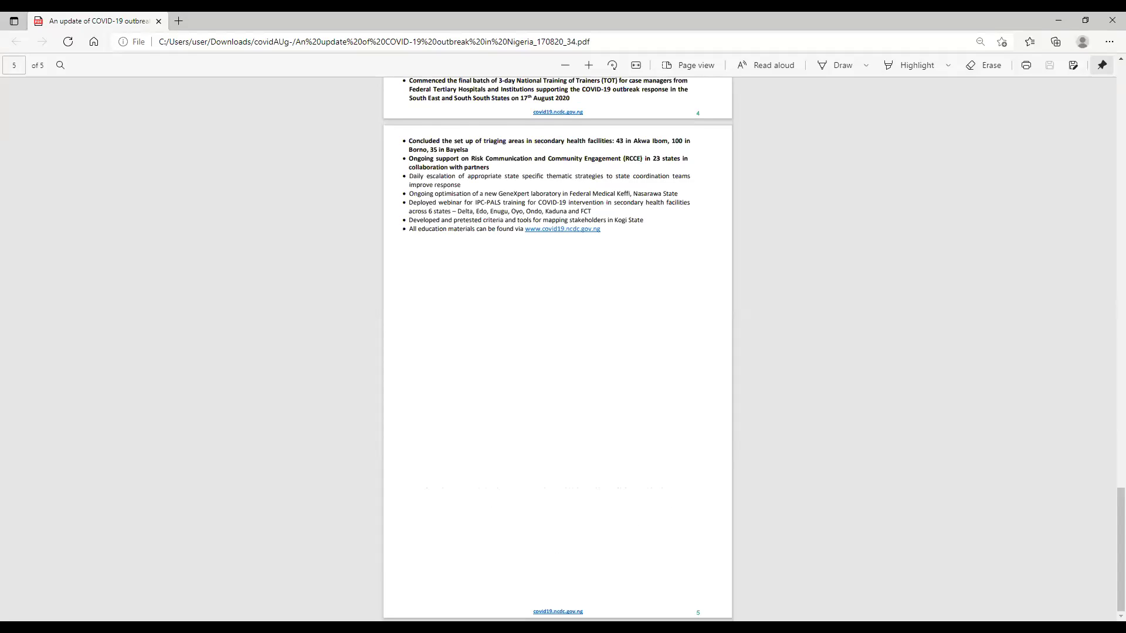
key("alt+Tab")
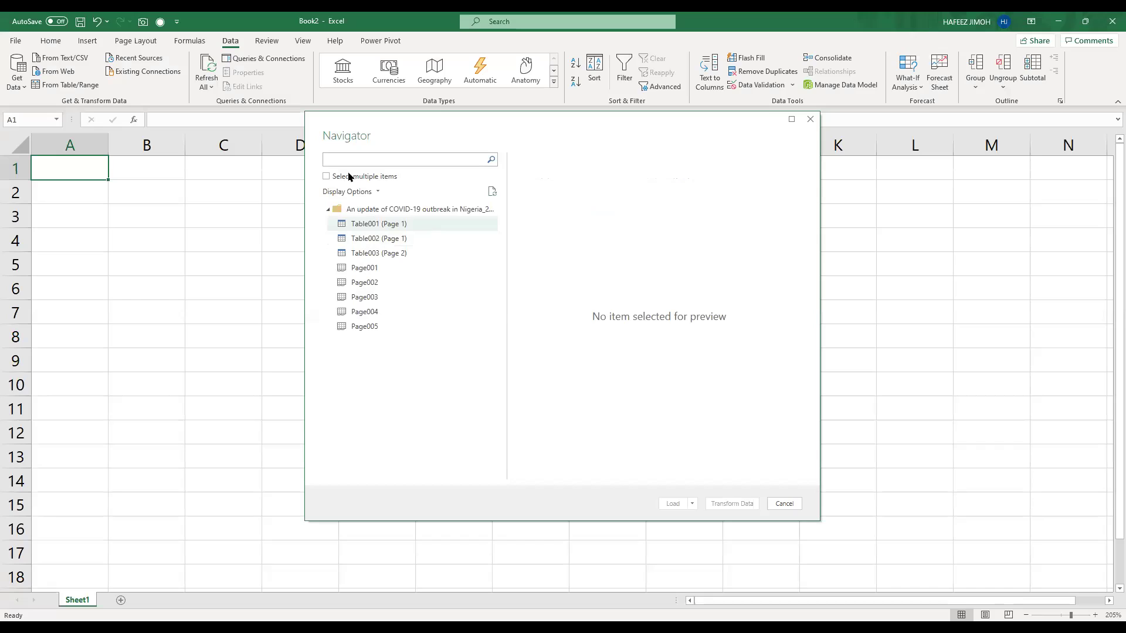
Preview the tables found in the PDF and open Table003 (Page 2) in the Power Query Editor for transformation
left_click(397, 226)
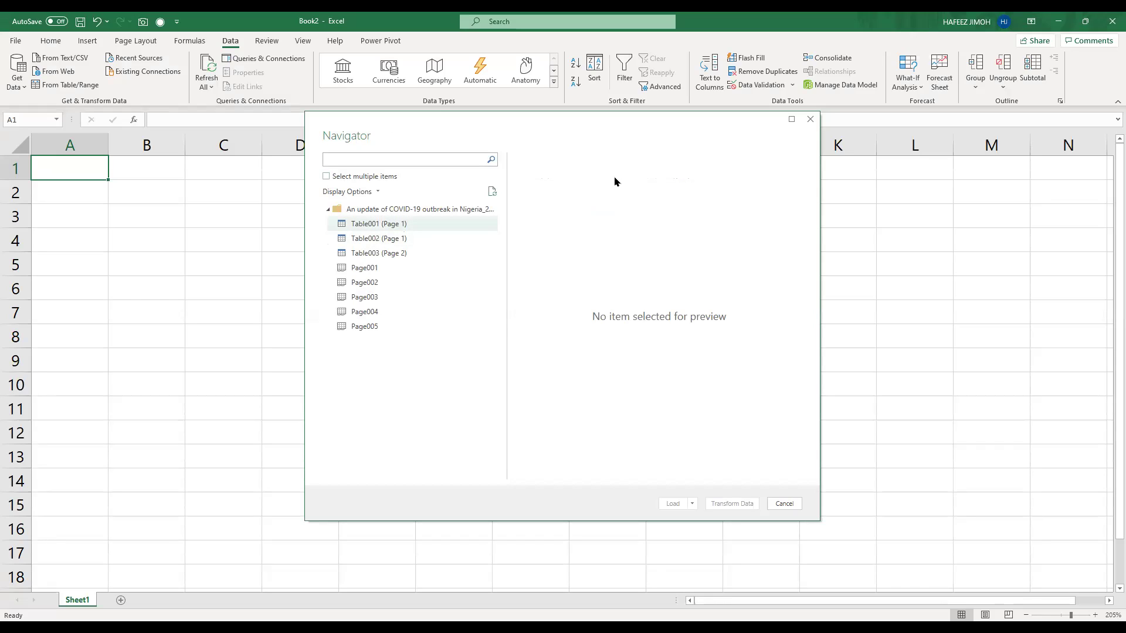
left_click(457, 244)
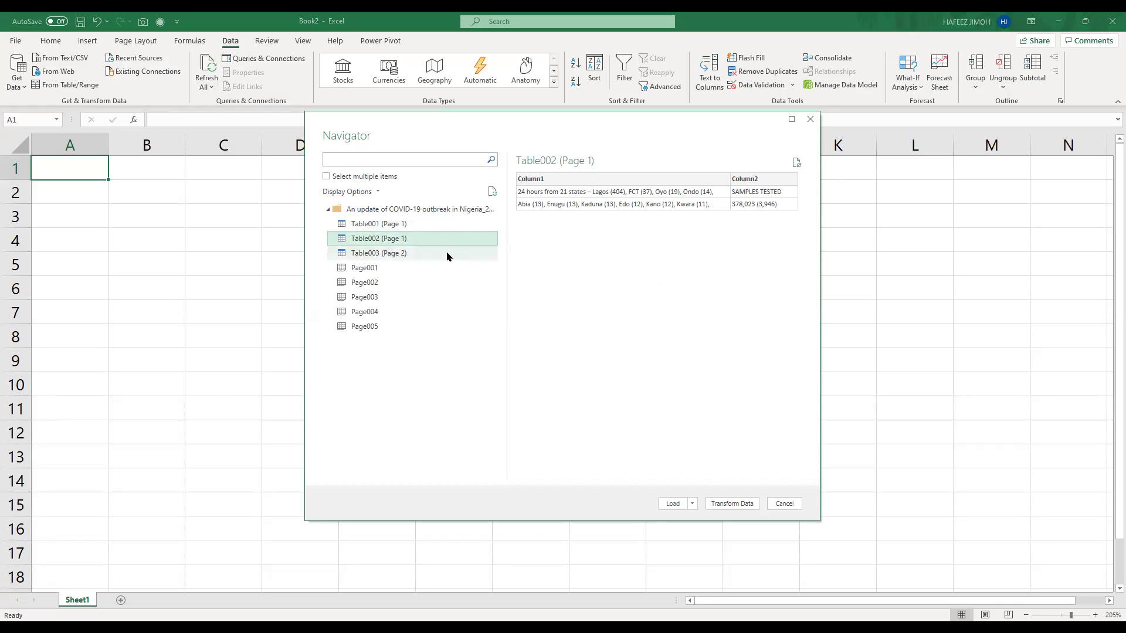
left_click(448, 256)
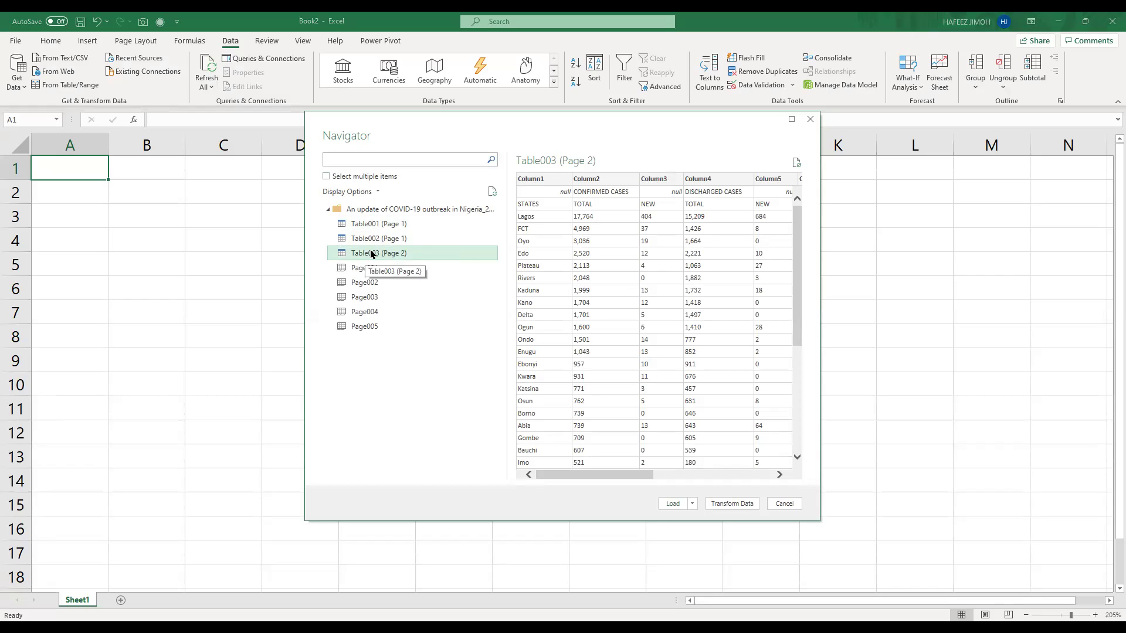
left_click(733, 504)
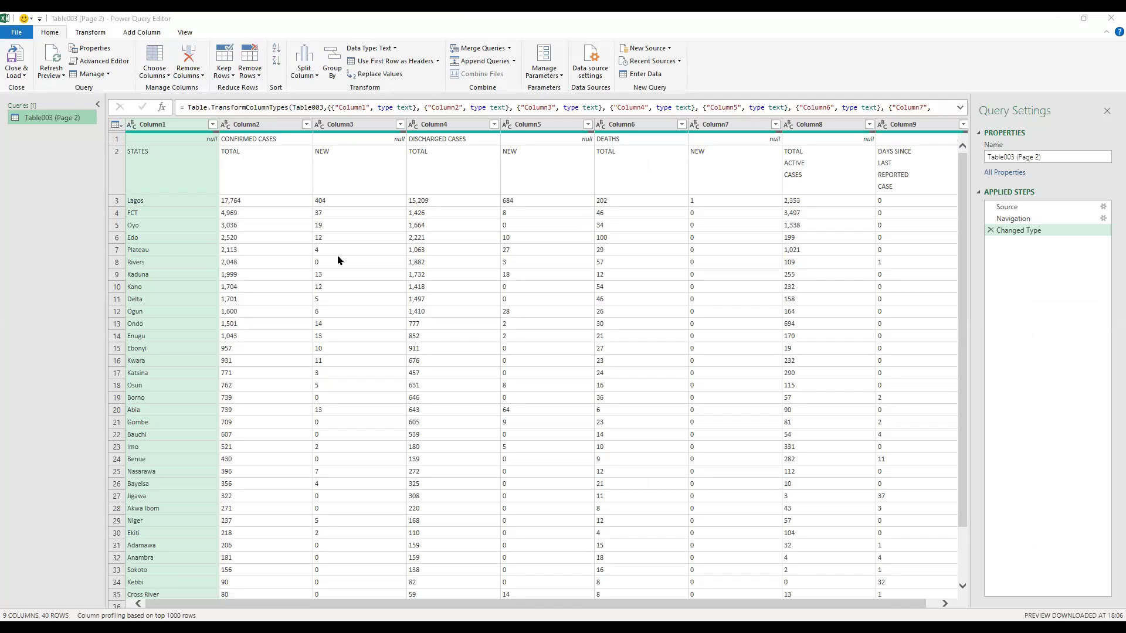
Inspect the columns and the first heading row of the Table003 (Page 2) query
left_click(360, 299)
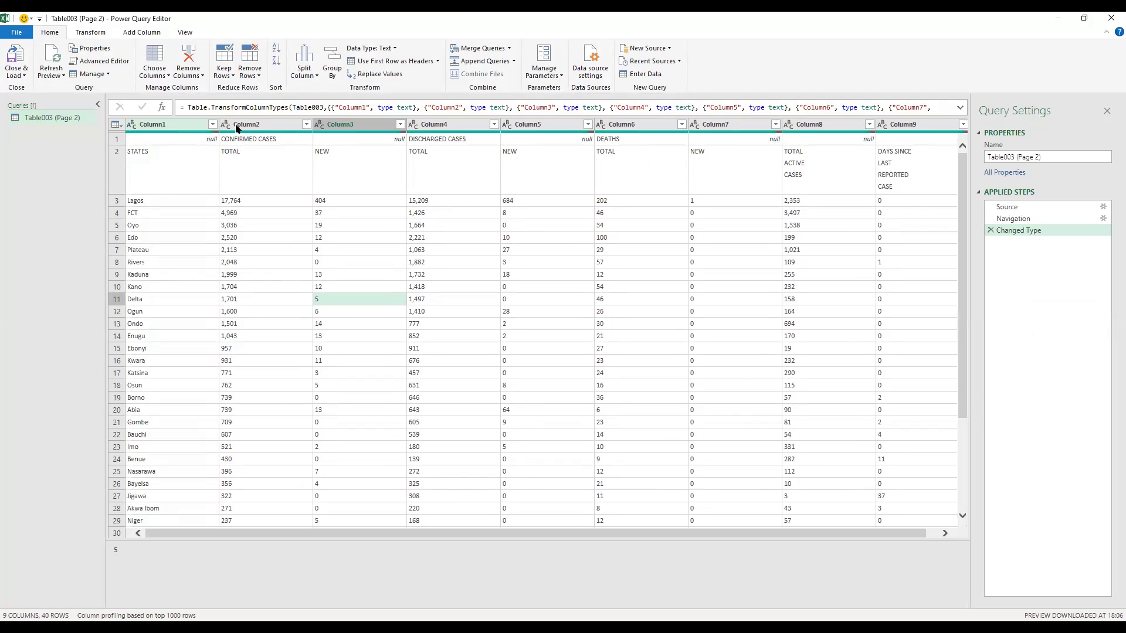
left_click(360, 127)
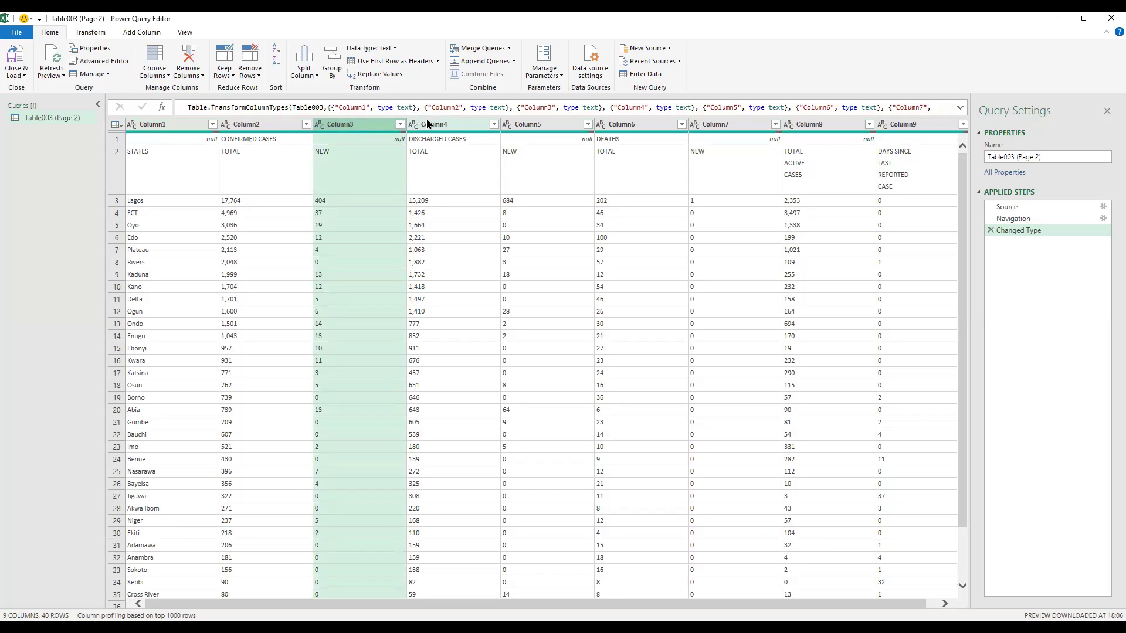
left_click(117, 139)
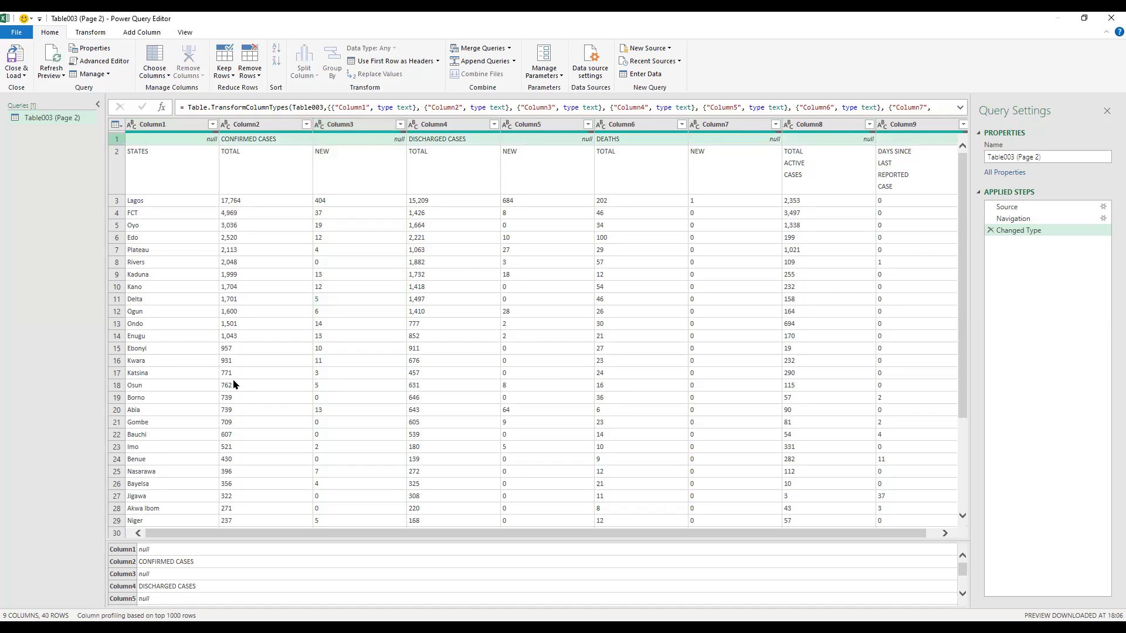
scroll(235, 387, "down", 3)
scroll(208, 239, "up", 3)
Filter Column1 of the Table003 (Page 2) query to exclude the STATES and Total rows
left_click(212, 124)
scroll(68, 437, "down", 5)
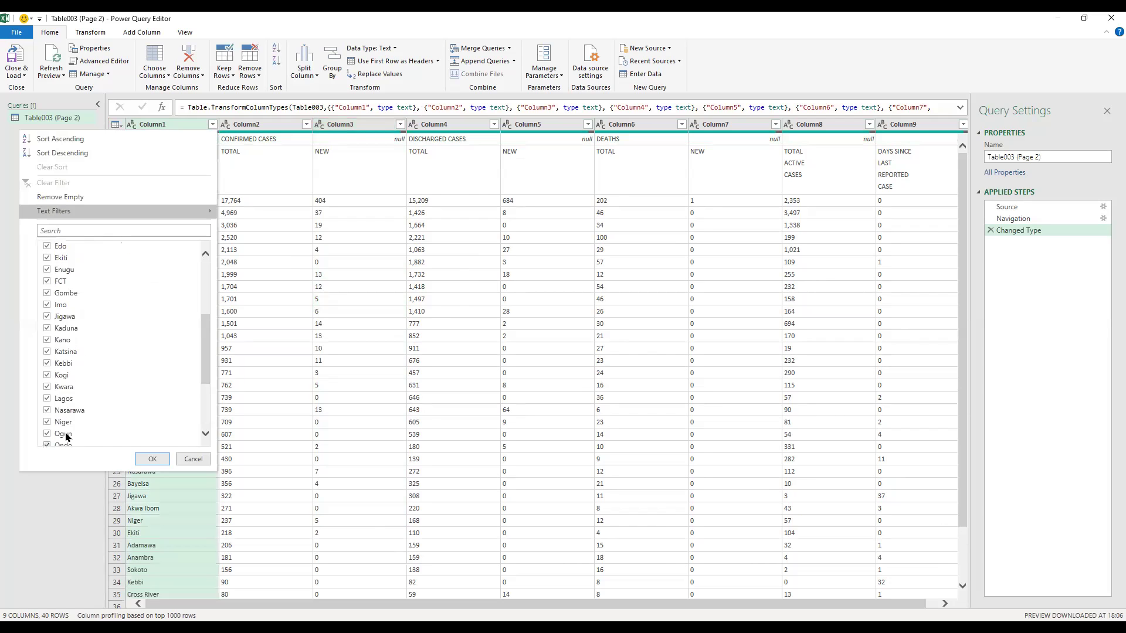
scroll(68, 444, "down", 3)
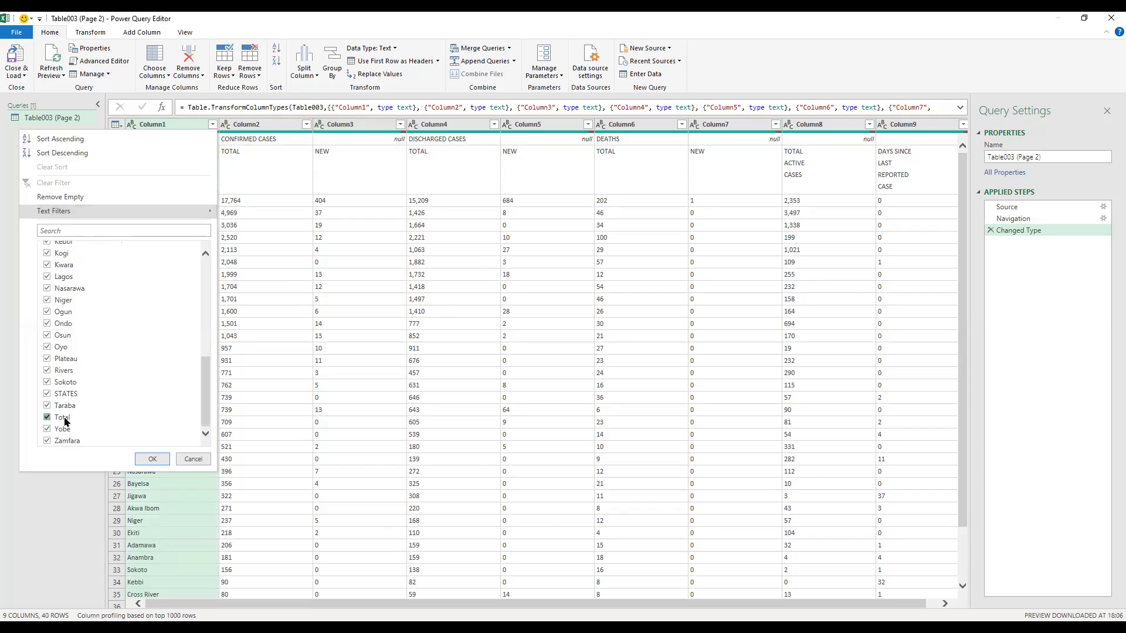
key("space")
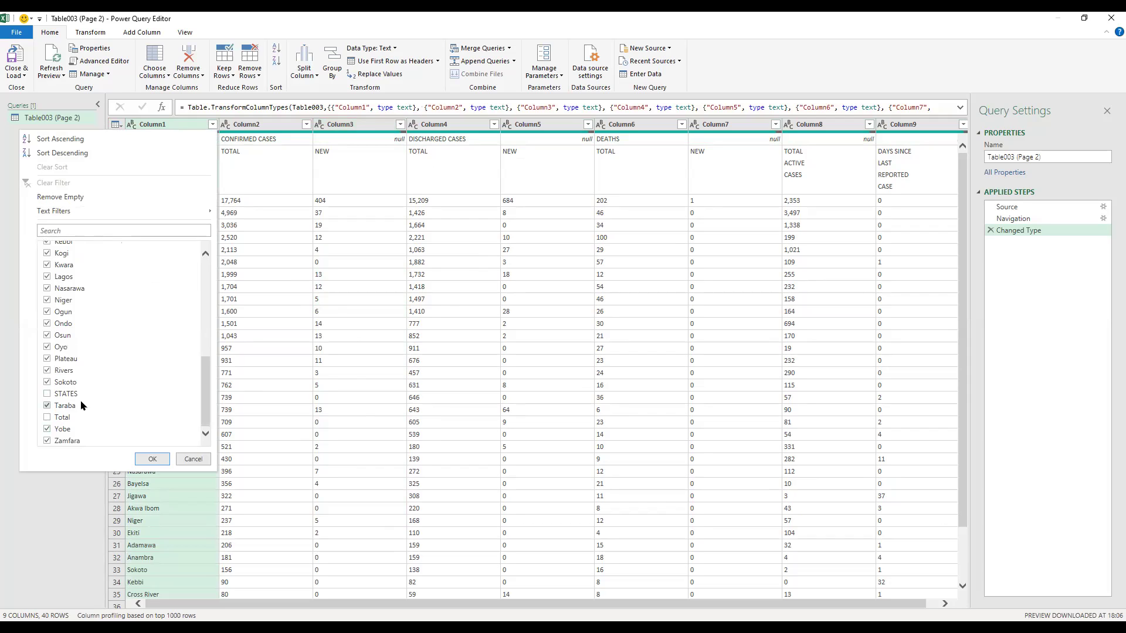
scroll(79, 264, "up", 8)
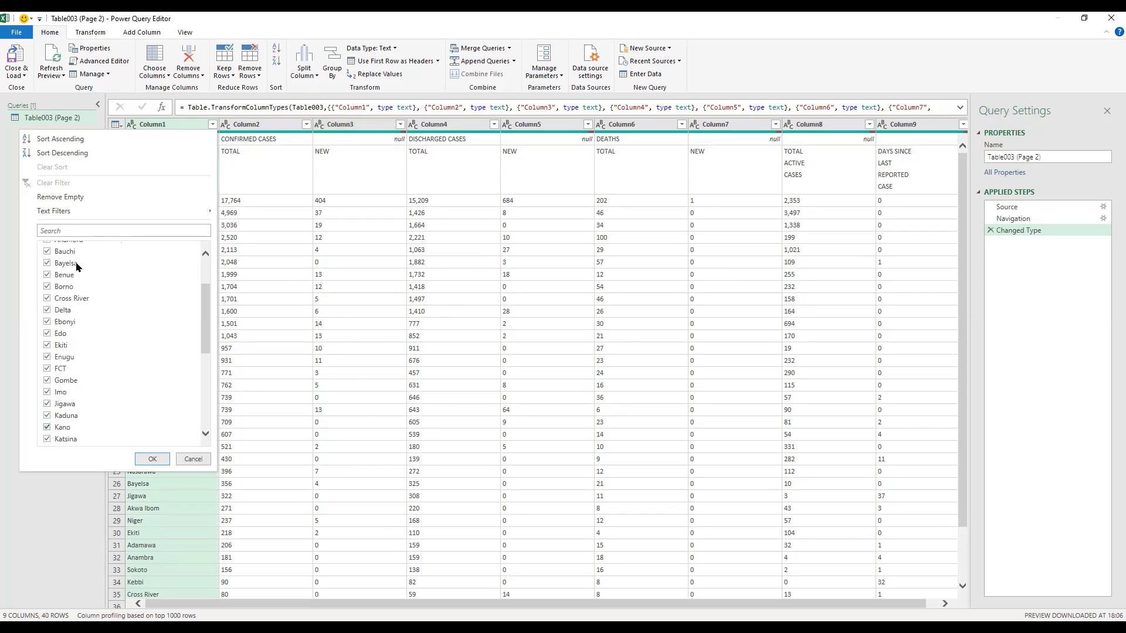
left_click(152, 460)
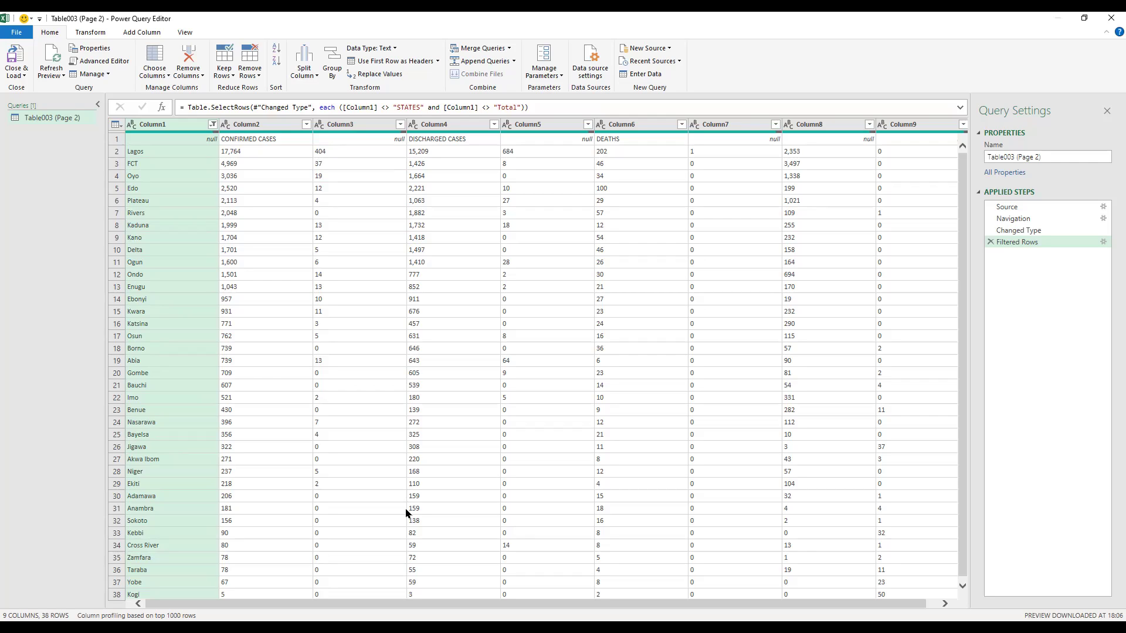
scroll(407, 513, "right", 1)
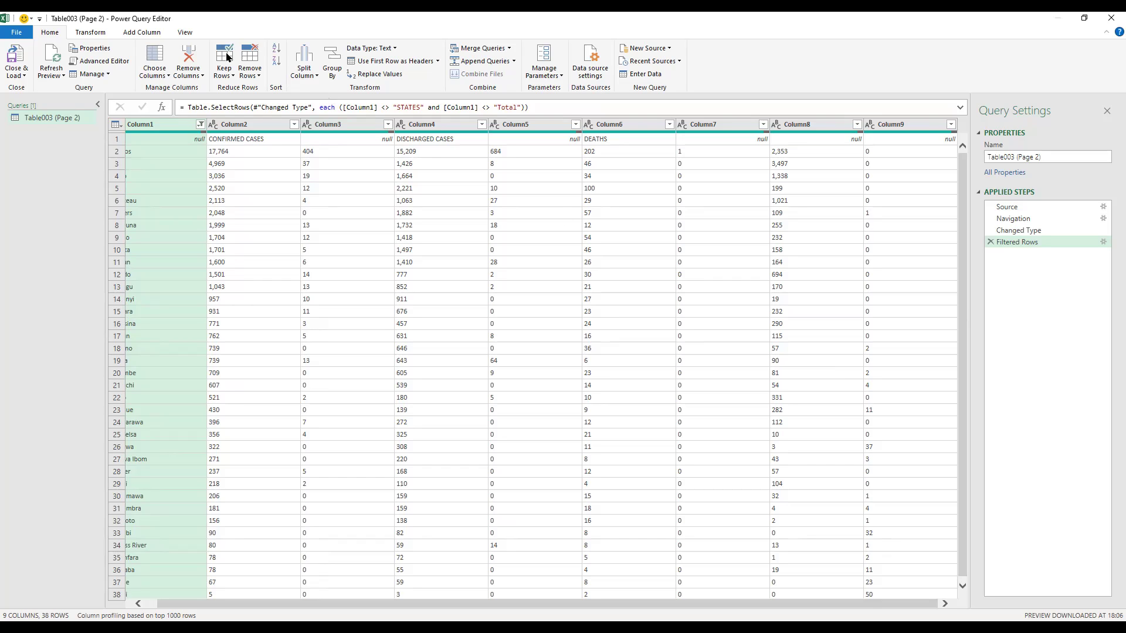
left_click(91, 33)
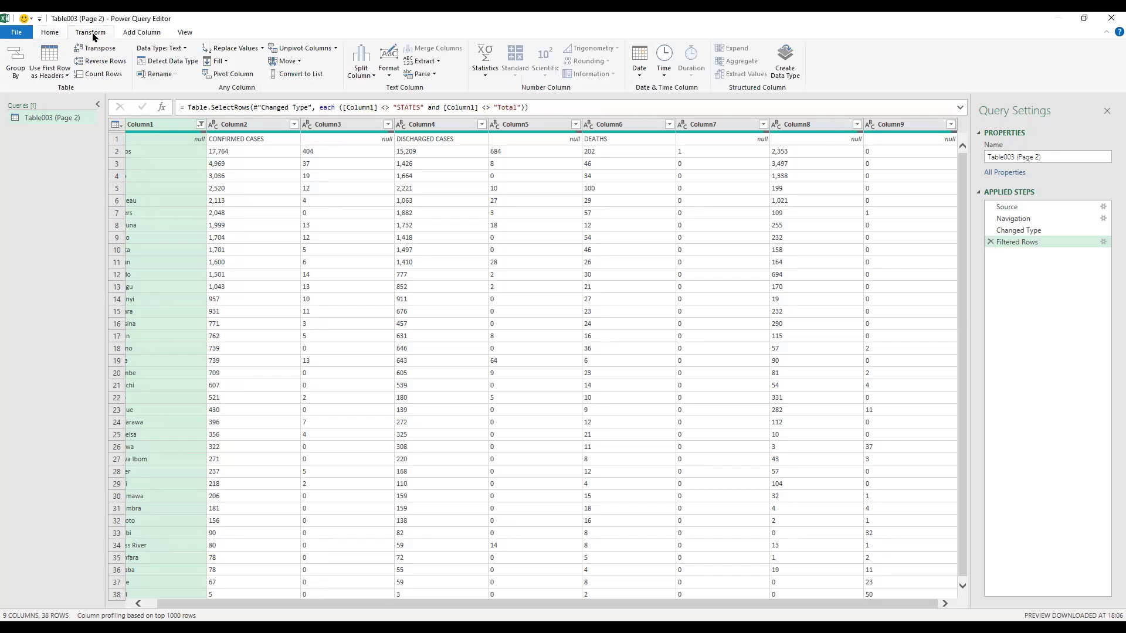
left_click(49, 33)
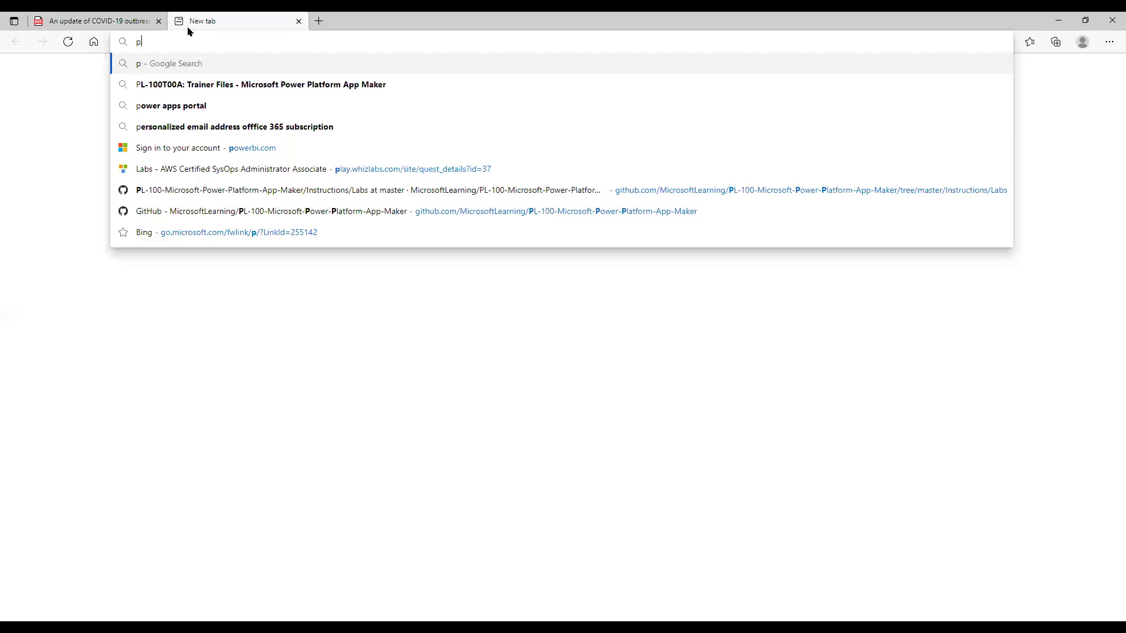
In Edge, search the web for "world population" and open the result 2021 World Population by Country
key("BackSpace")
type("world popi")
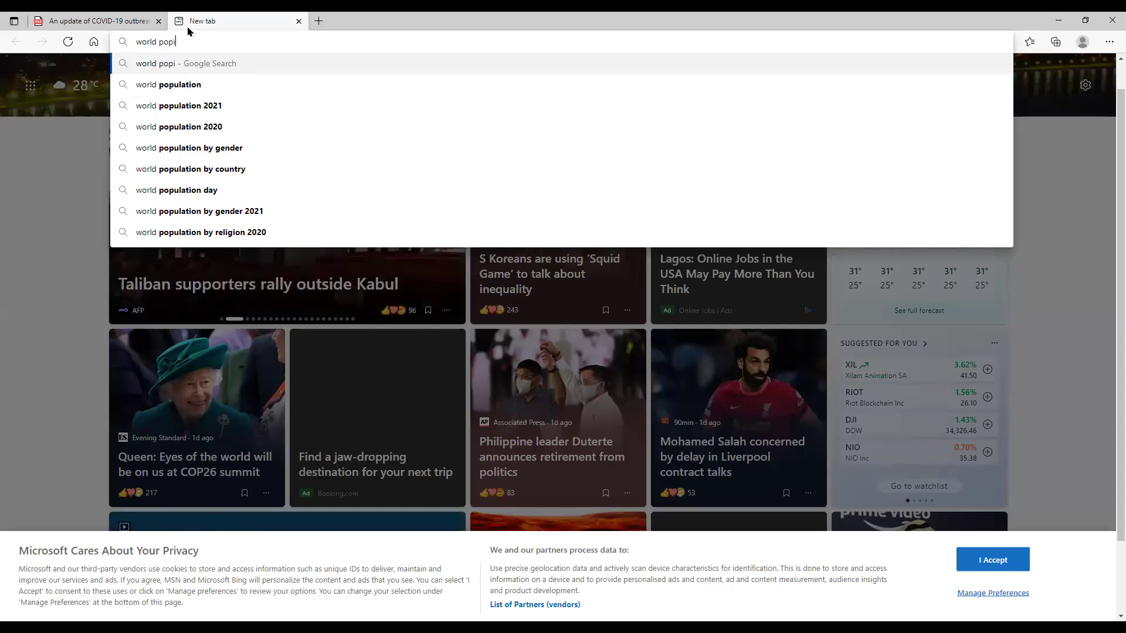
key("Down")
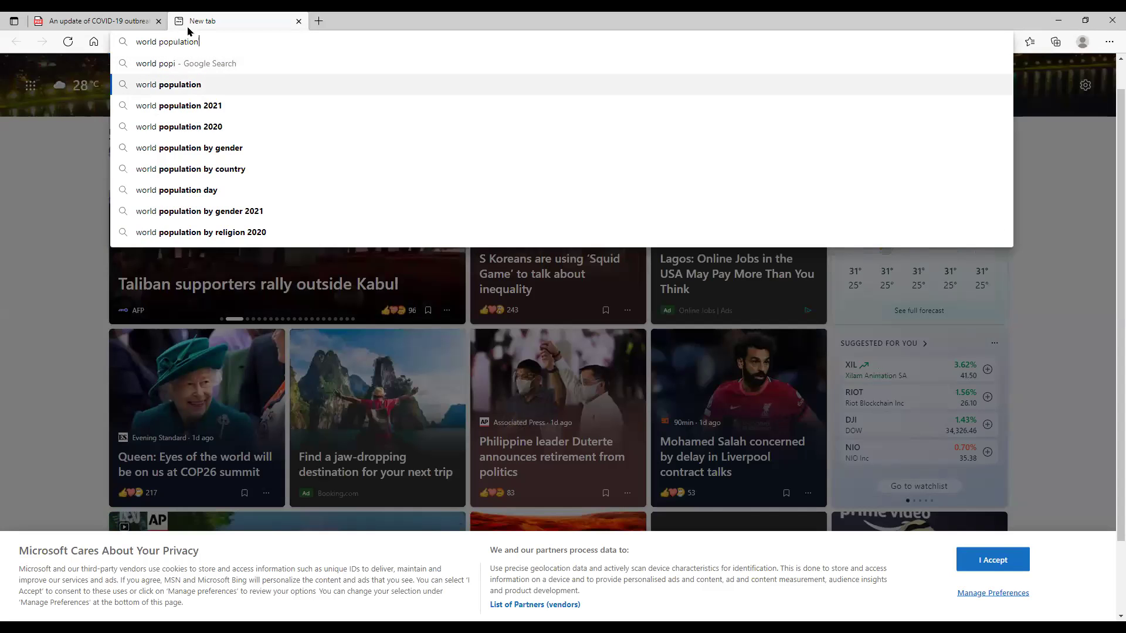
key("Return")
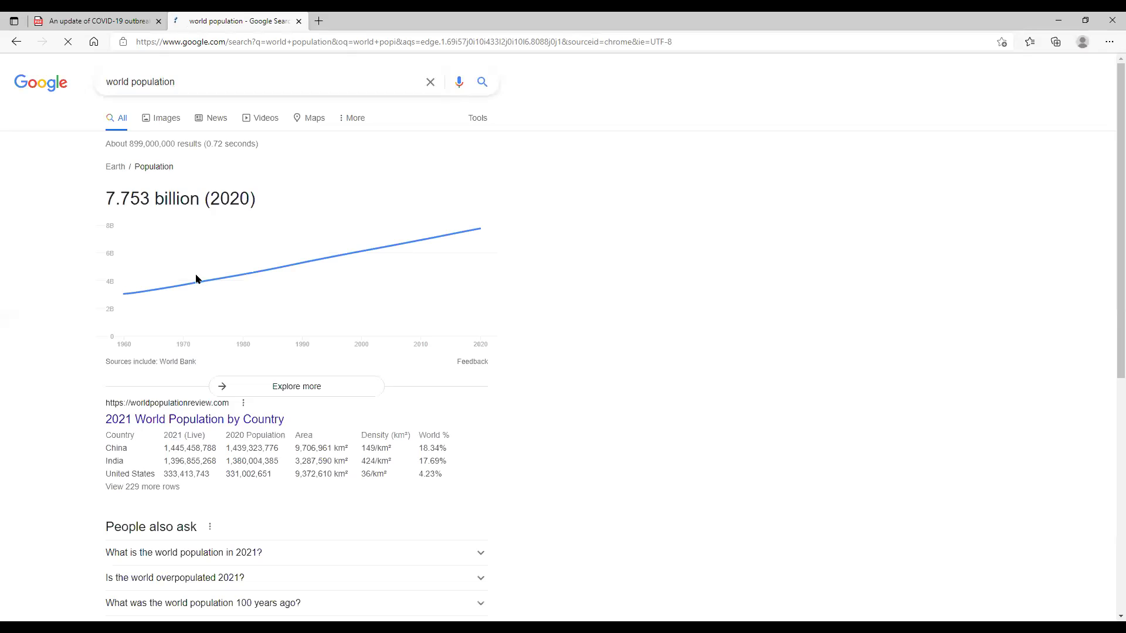
left_click(180, 419)
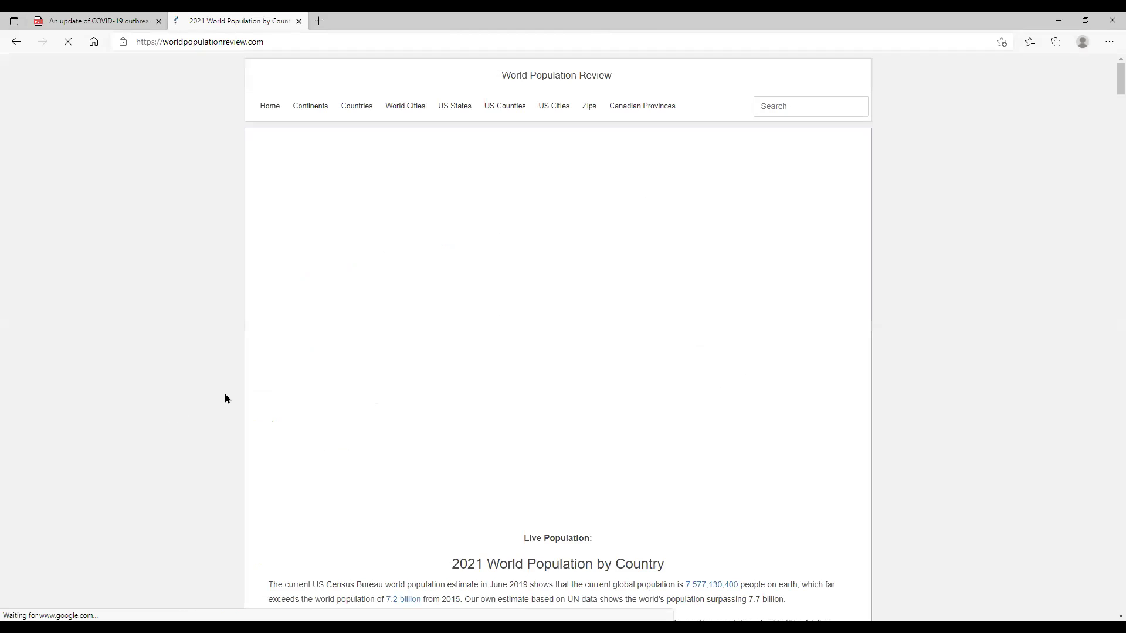
Find the 2021 World Population by Country table on the World Population Review page and copy the page's URL
scroll(279, 196, "down", 10)
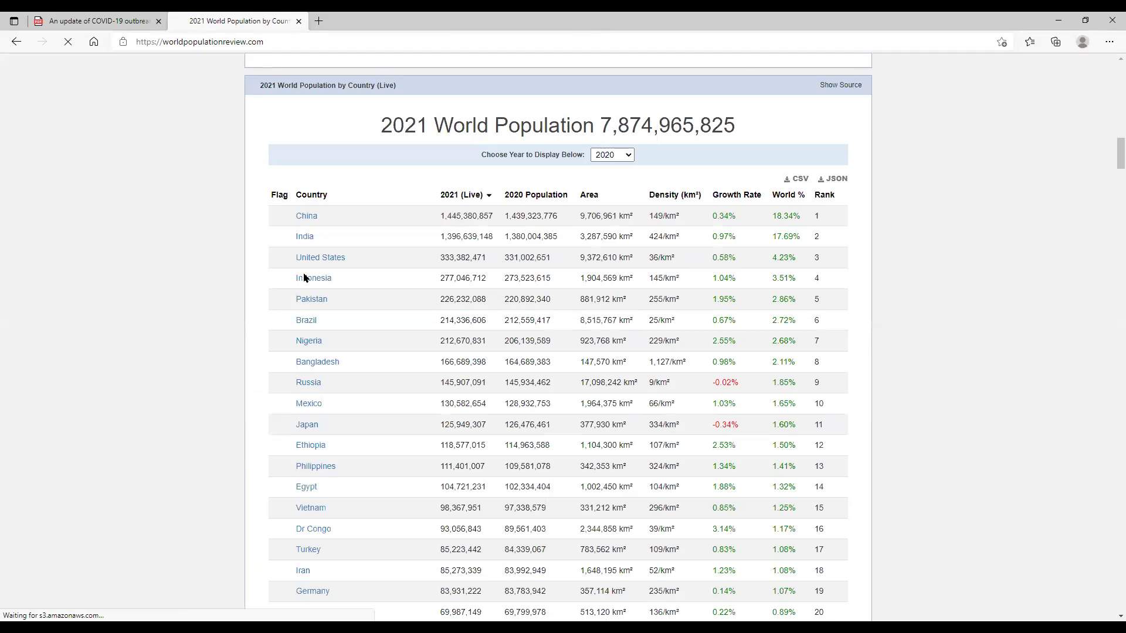
left_click_drag(726, 375, 1008, 317)
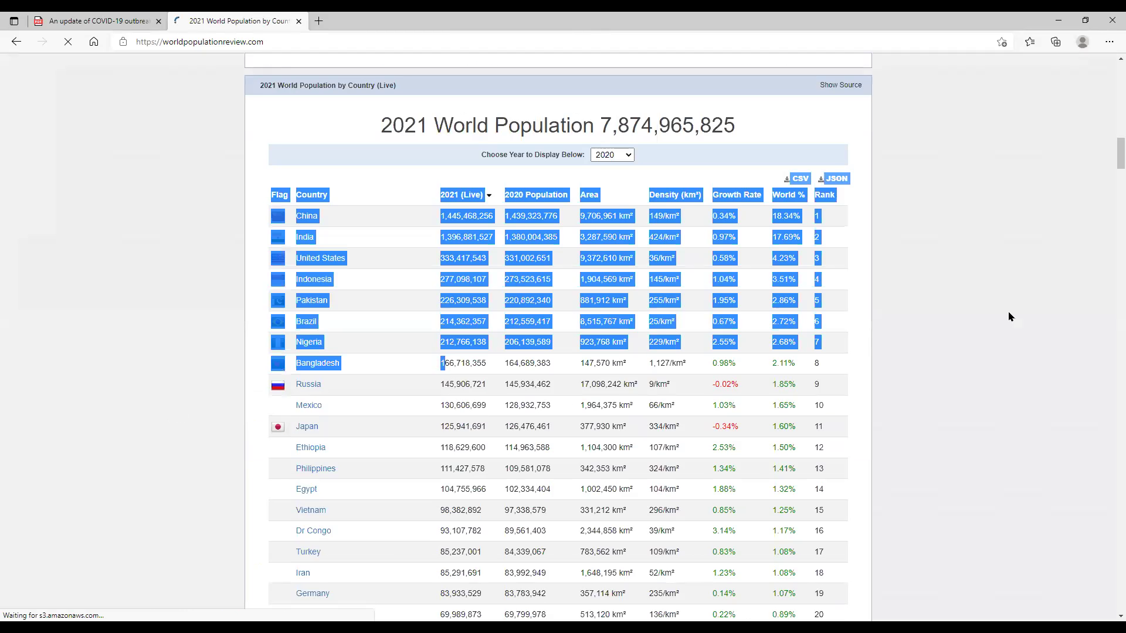
left_click(965, 319)
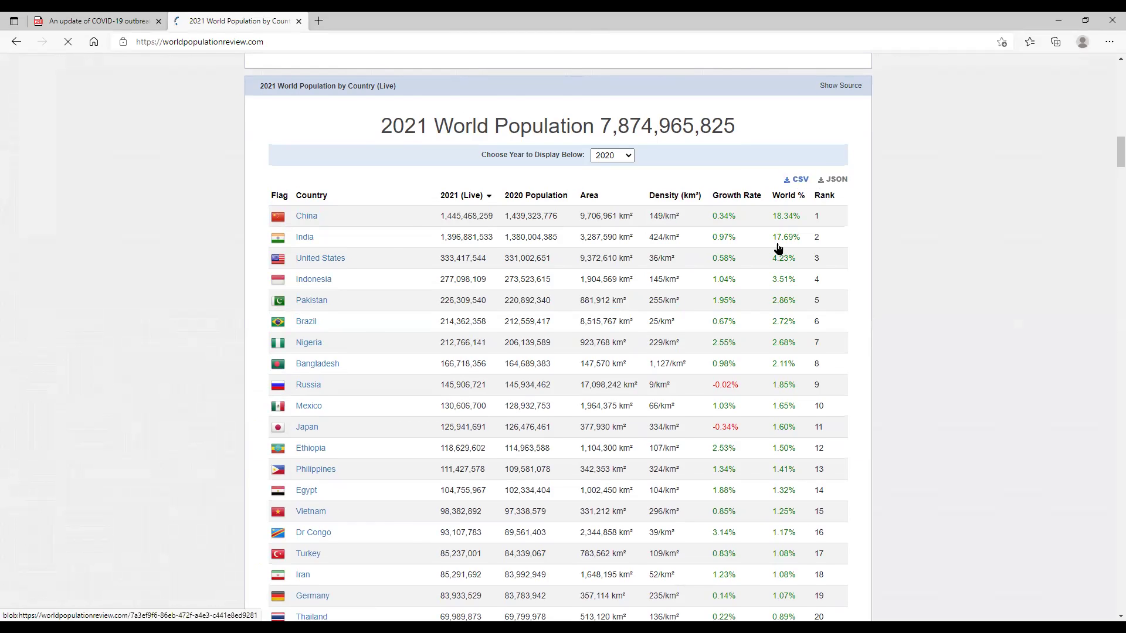
scroll(778, 249, "up", 6)
scroll(779, 246, "down", 2)
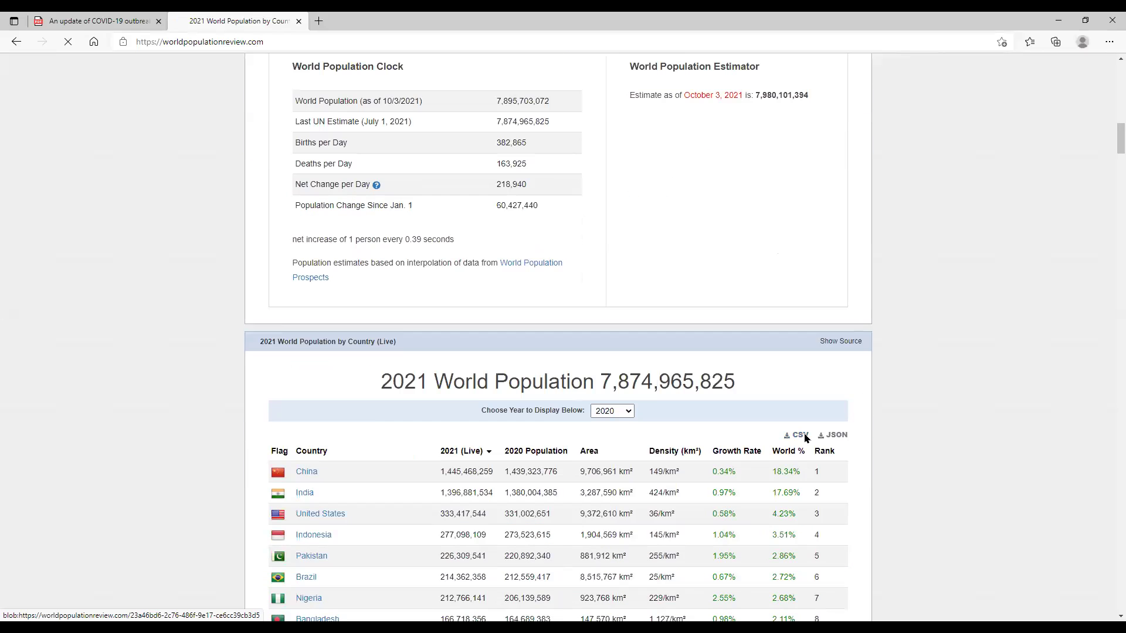
left_click(444, 48)
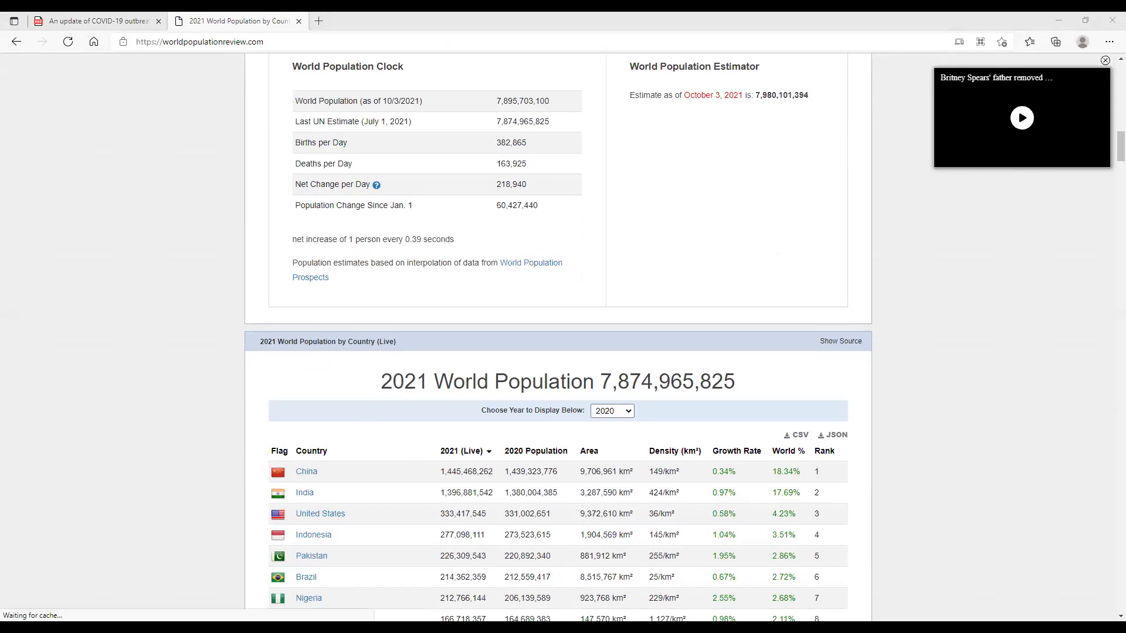
key("alt+Tab")
key("ctrl+c")
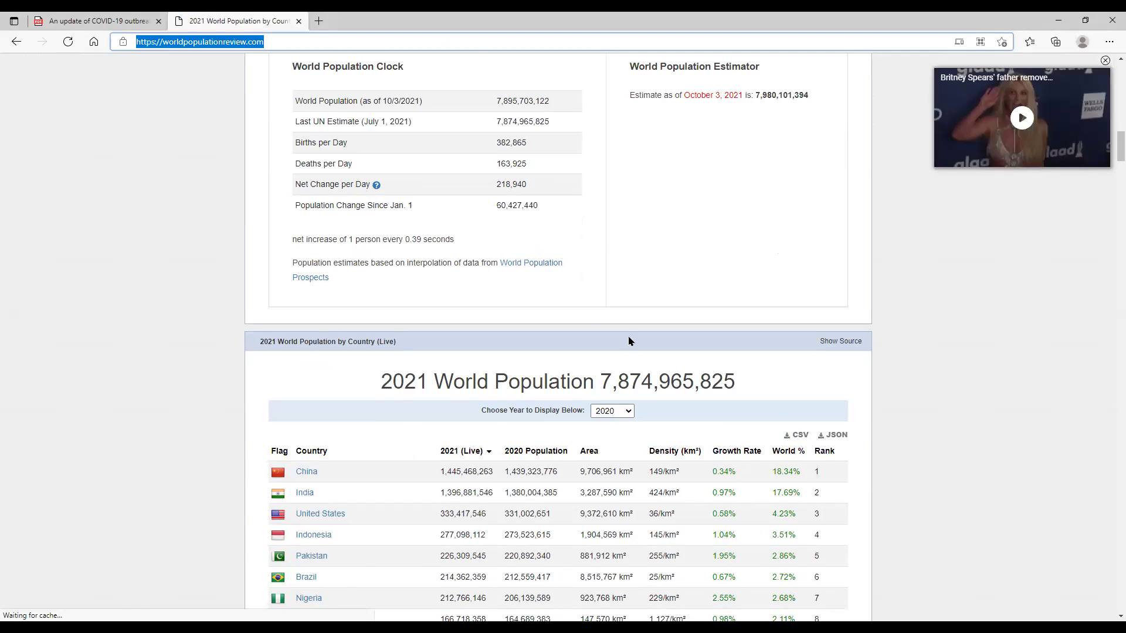
key("alt+Tab")
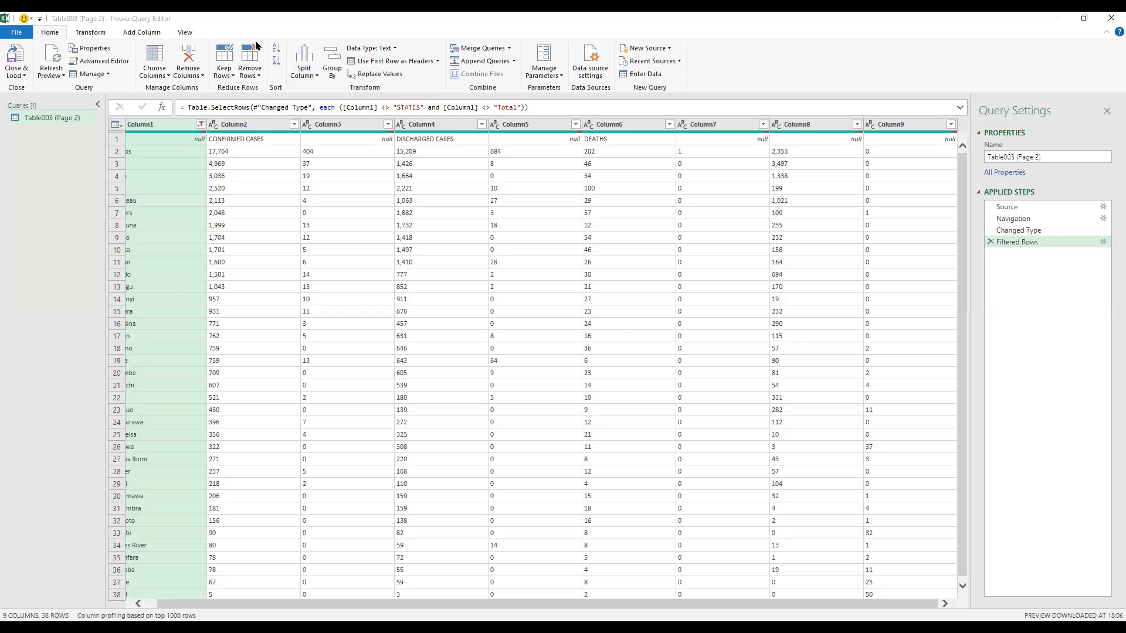
key("alt+Tab")
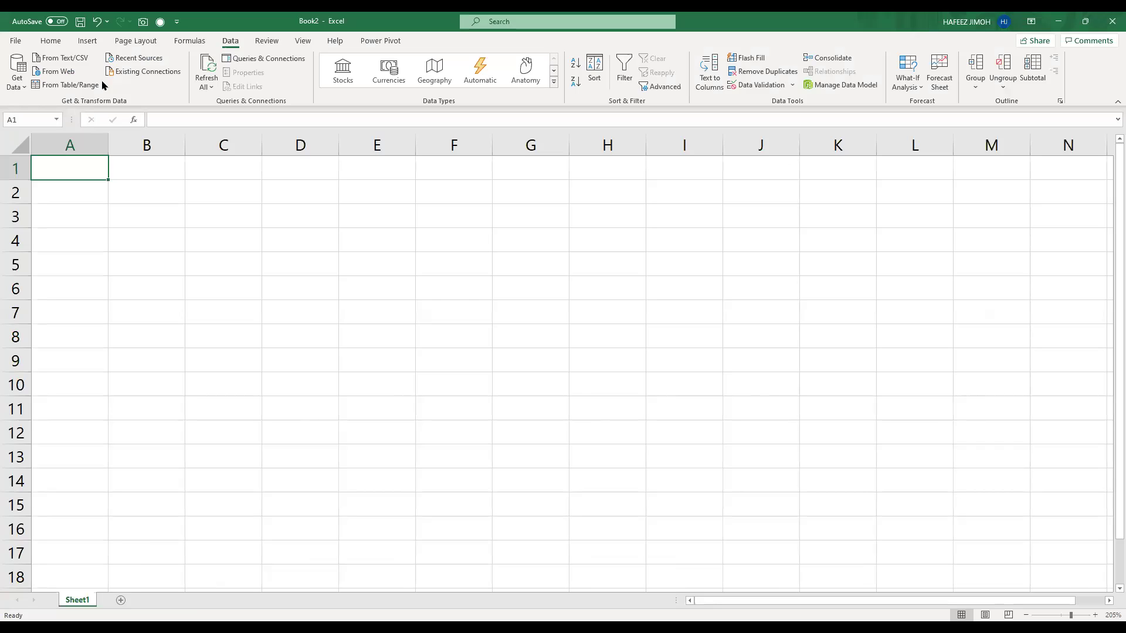
key("alt+Tab")
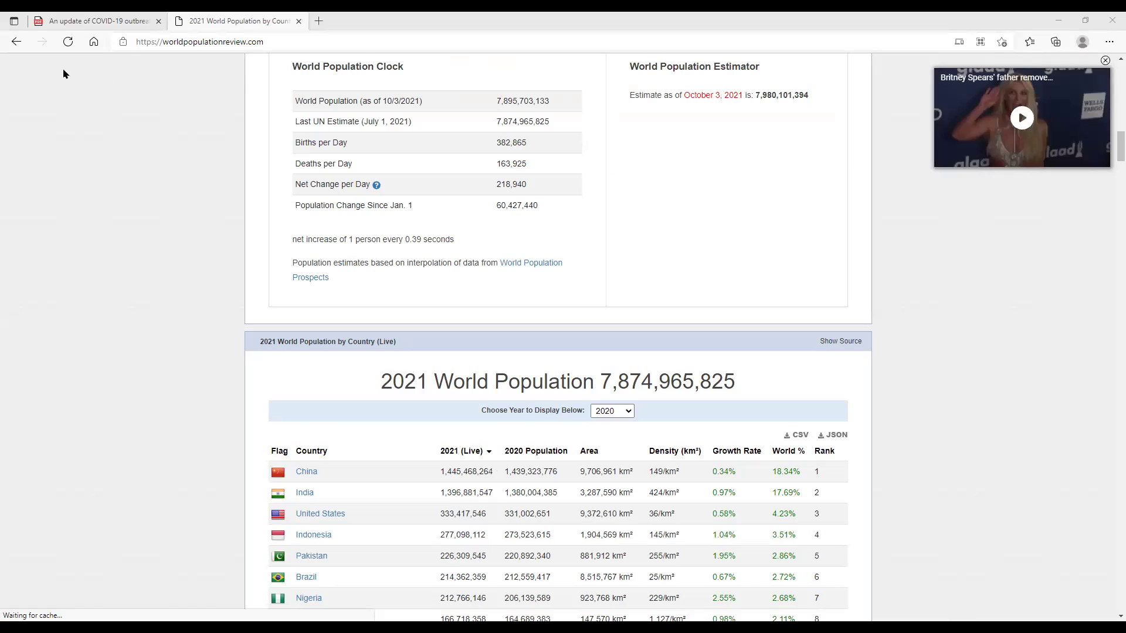
key("alt+Tab")
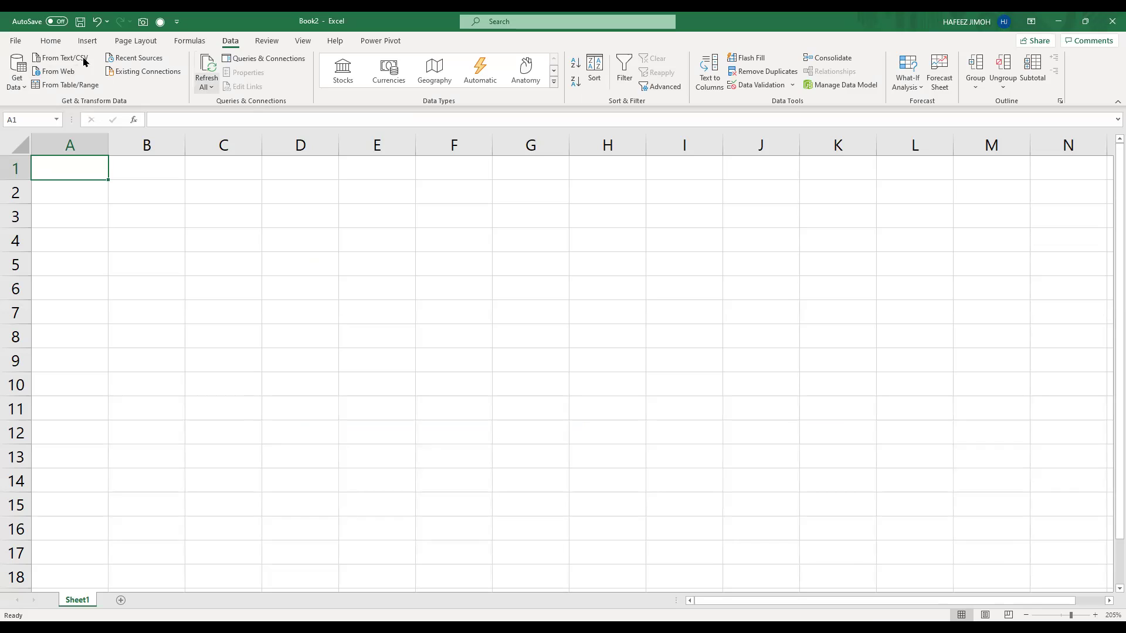
left_click(75, 72)
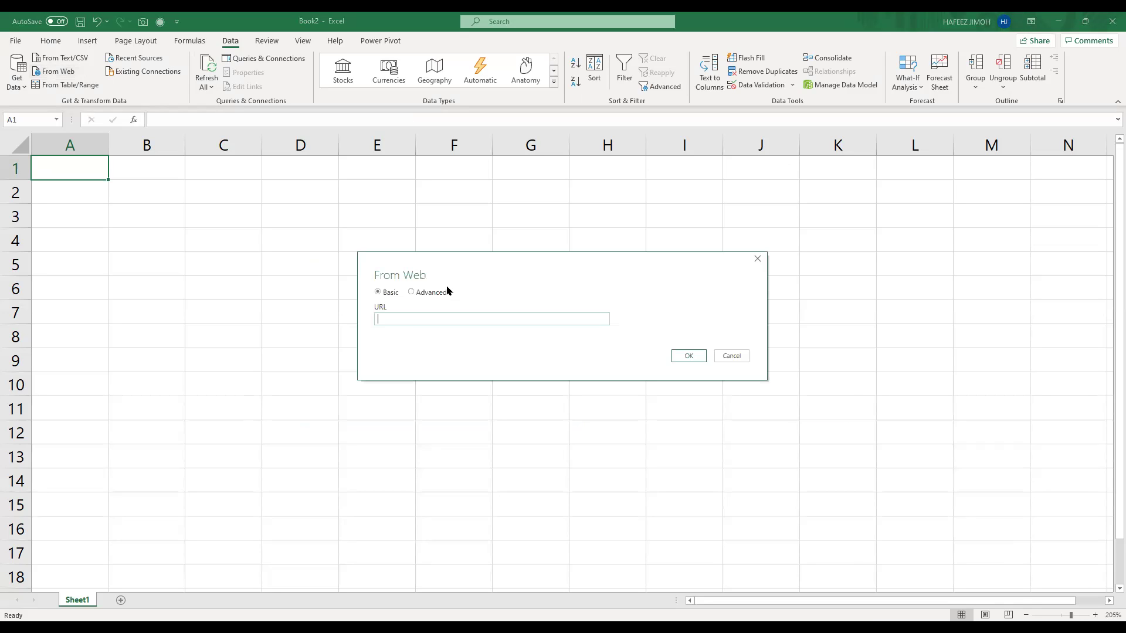
key("ctrl+v")
left_click(699, 362)
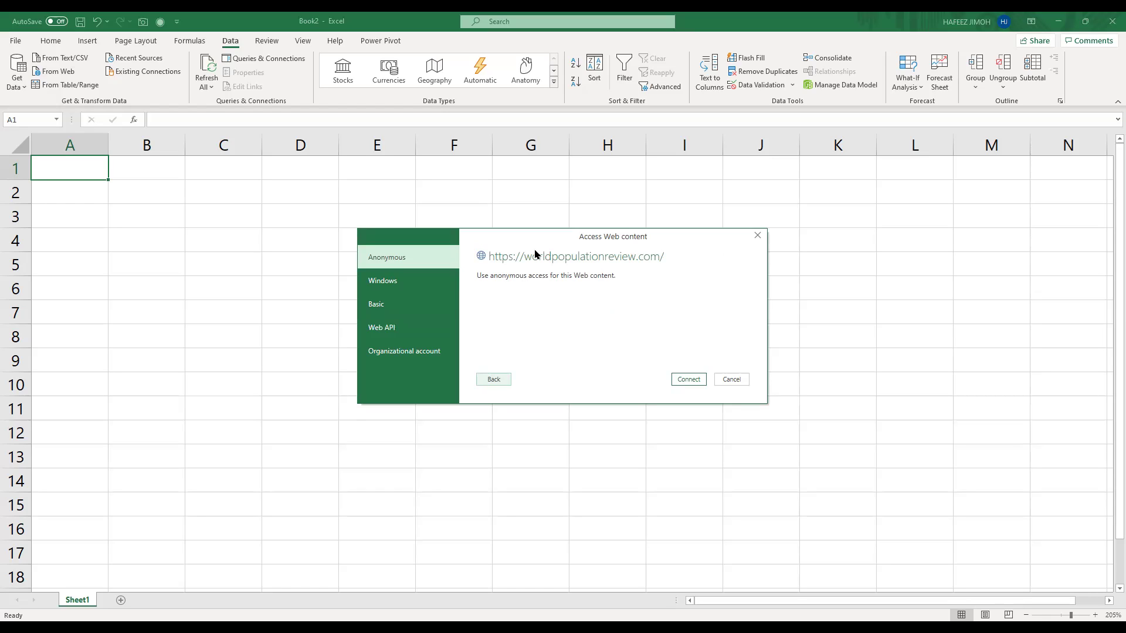
left_click(696, 384)
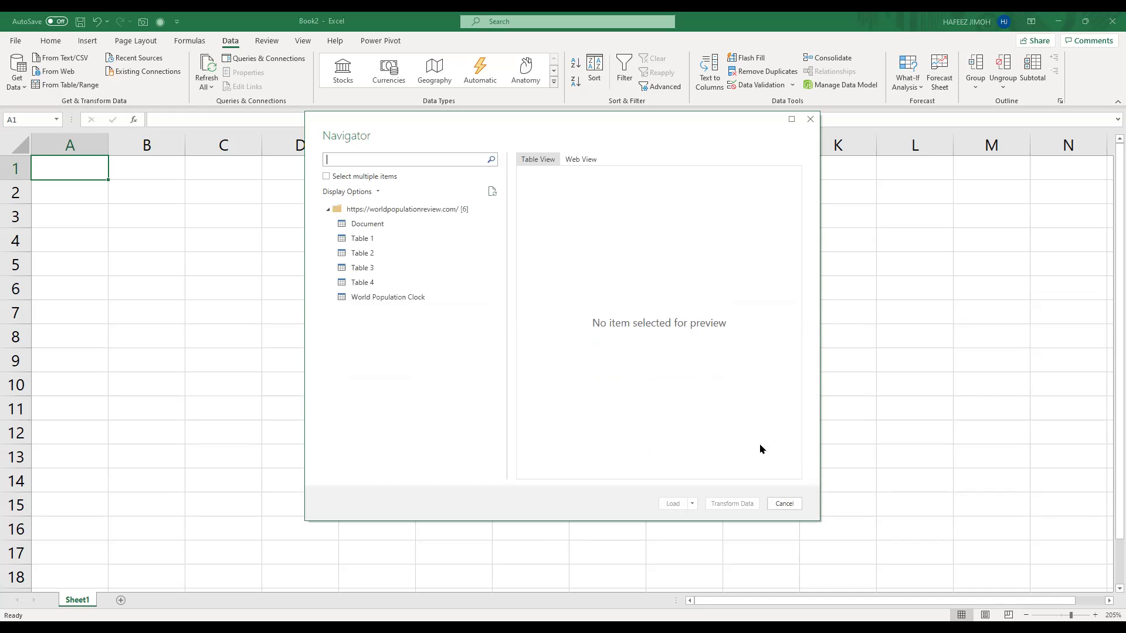
Preview Table 1 and Table 2 from the World Population Review page in the Navigator
left_click(414, 264)
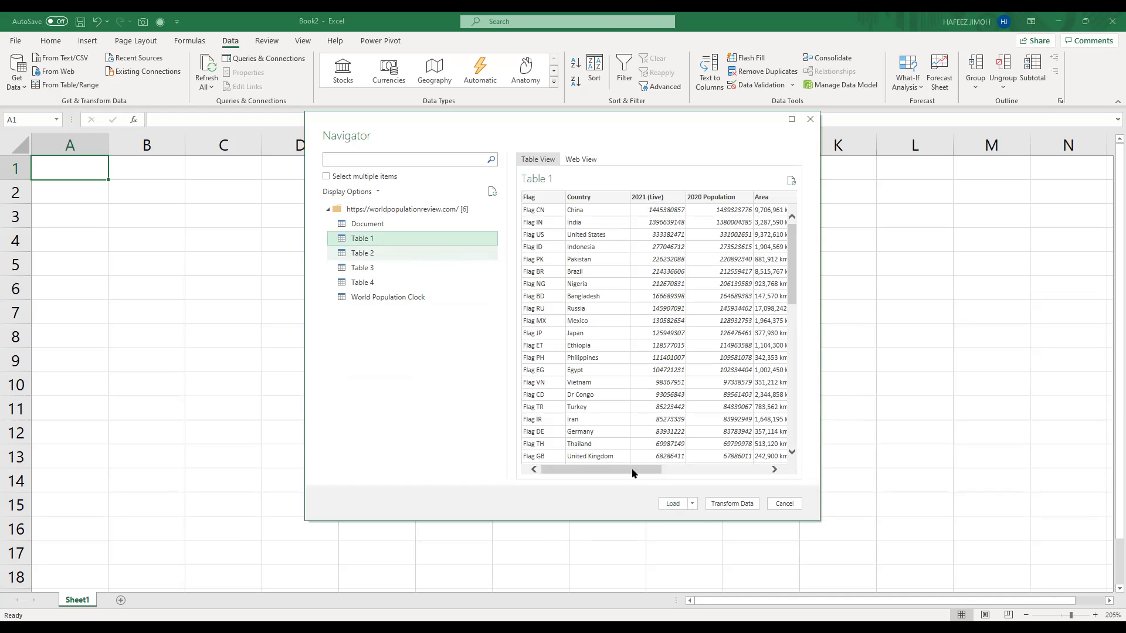
left_click(671, 469)
left_click(432, 242)
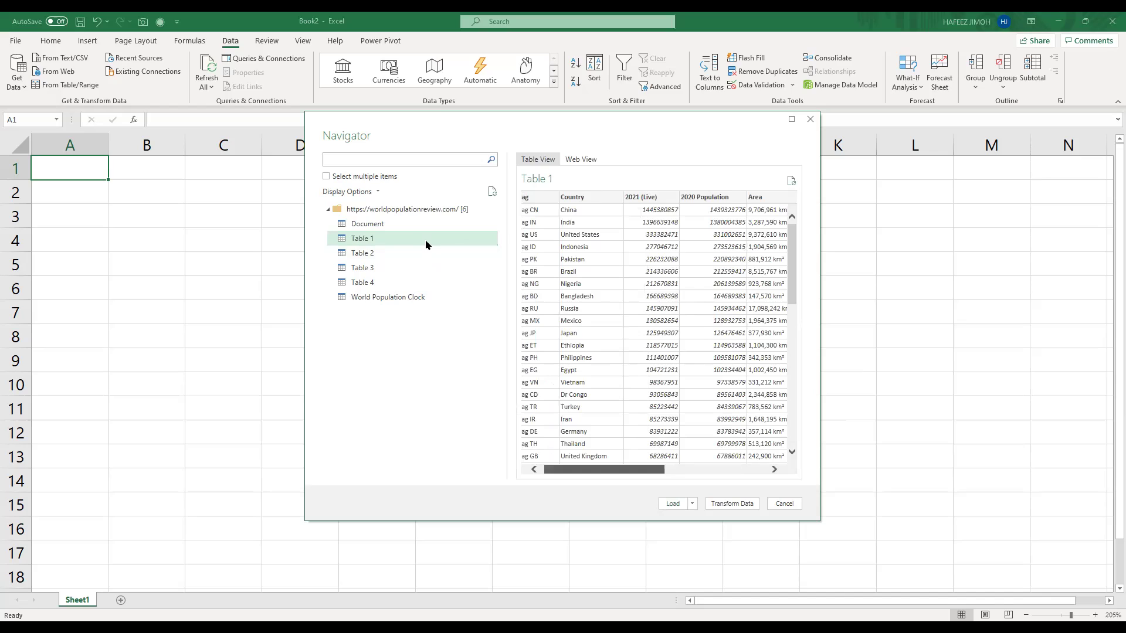
left_click(428, 251)
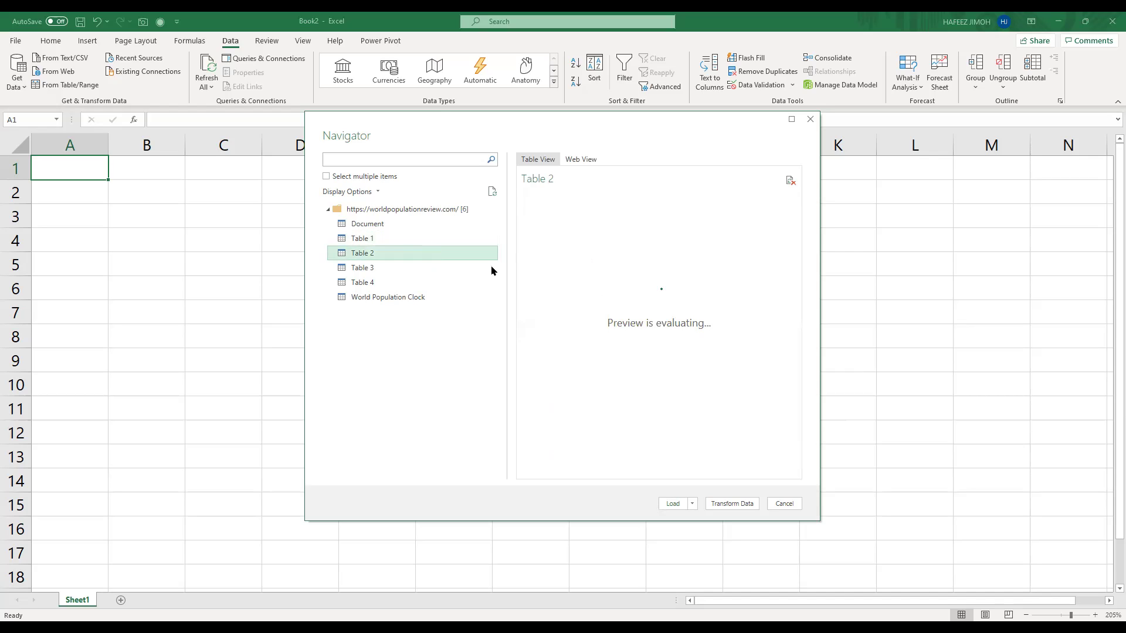
Enable selecting multiple items, choose Table 1, Table 2 and Table 3, and open them in the Power Query Editor
left_click(363, 176)
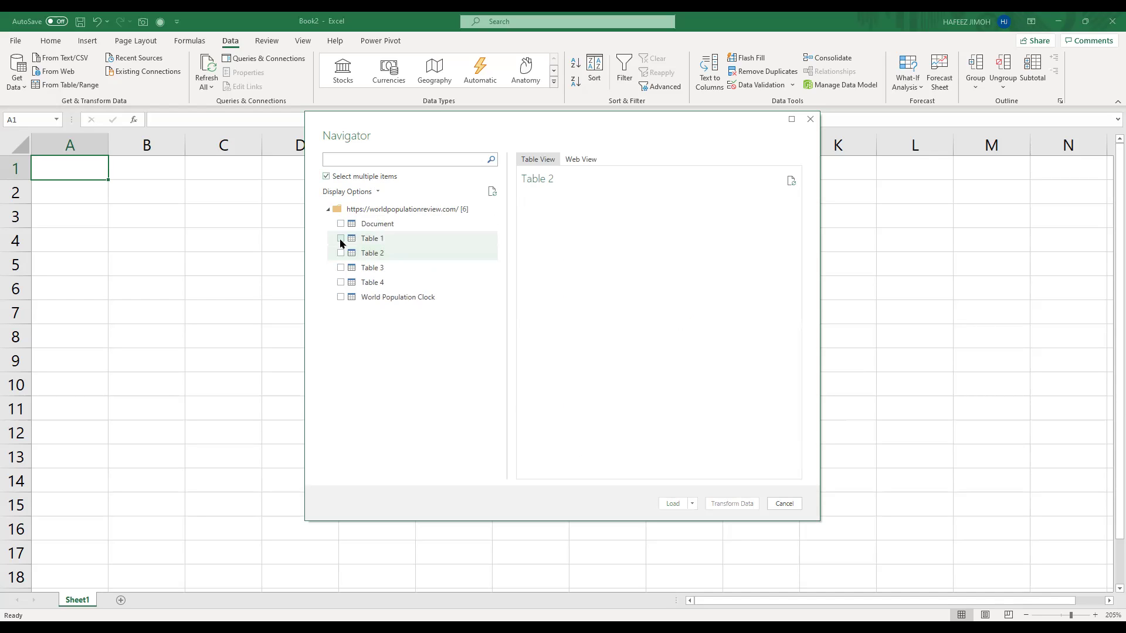
left_click(341, 241)
left_click(342, 239)
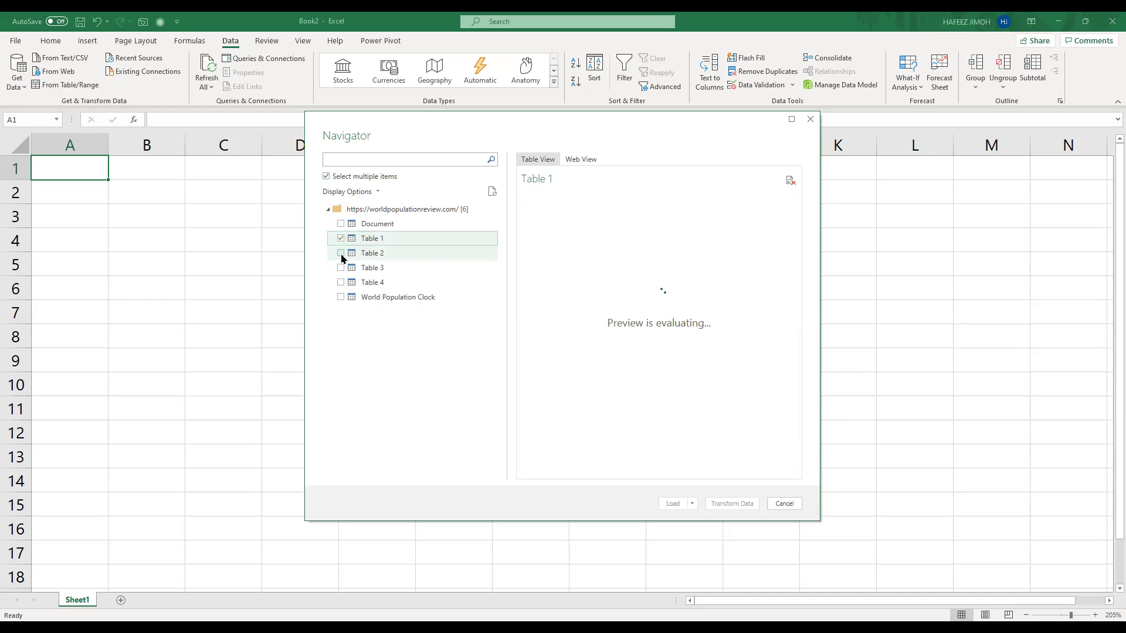
left_click(342, 255)
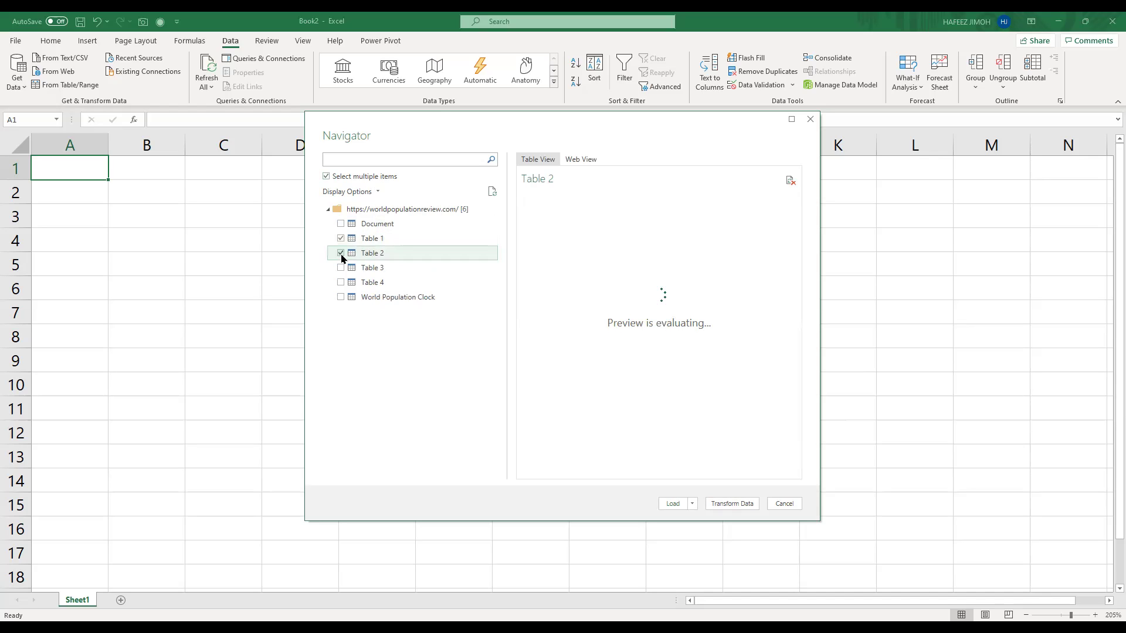
left_click(378, 269)
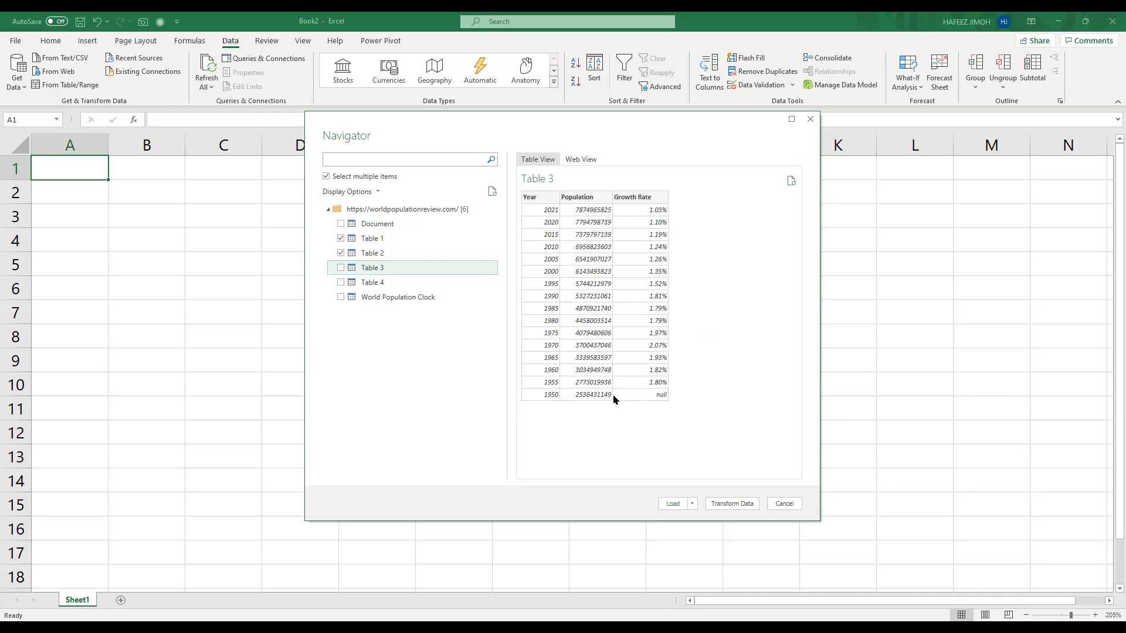
left_click(341, 268)
left_click(789, 499)
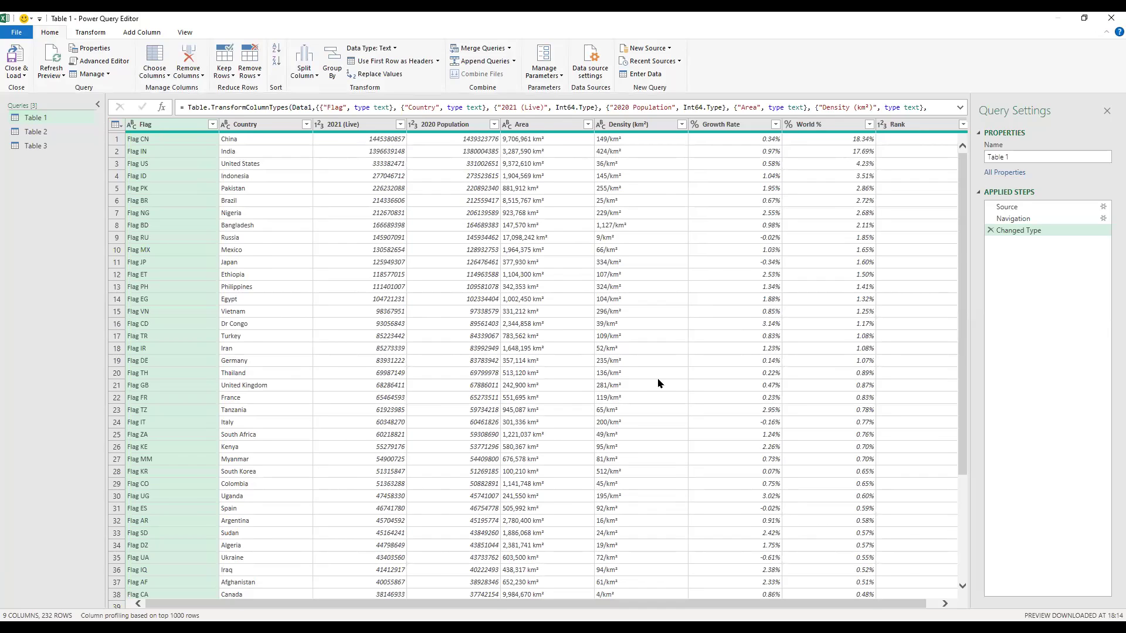
Review the country rows of the Table 1 query down to the last one
scroll(658, 384, "down", 20)
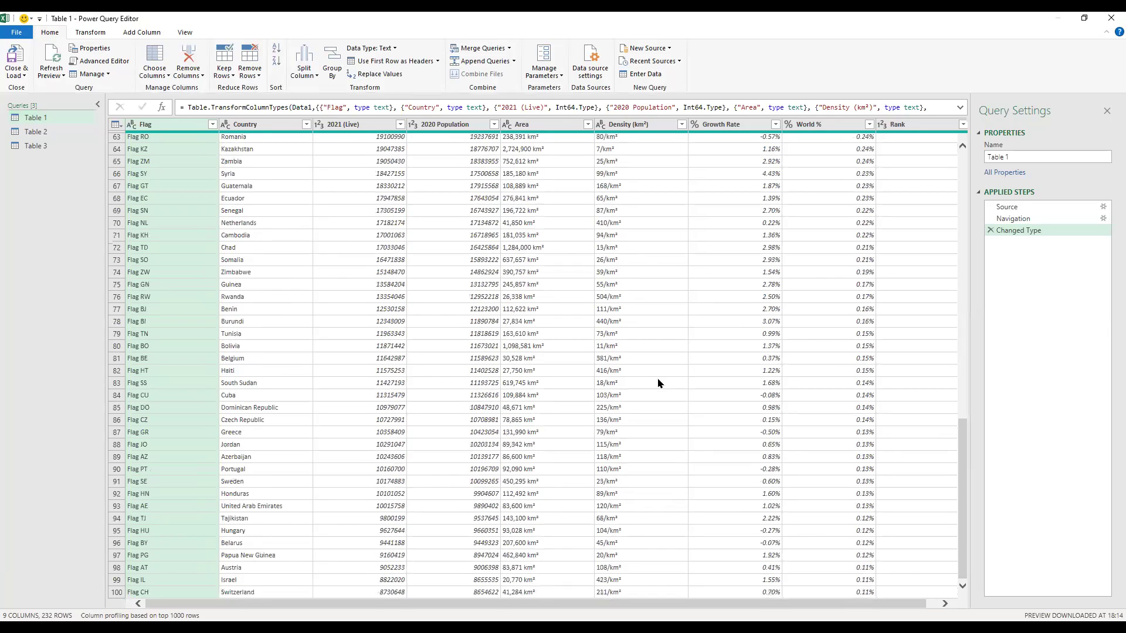
scroll(658, 383, "down", 20)
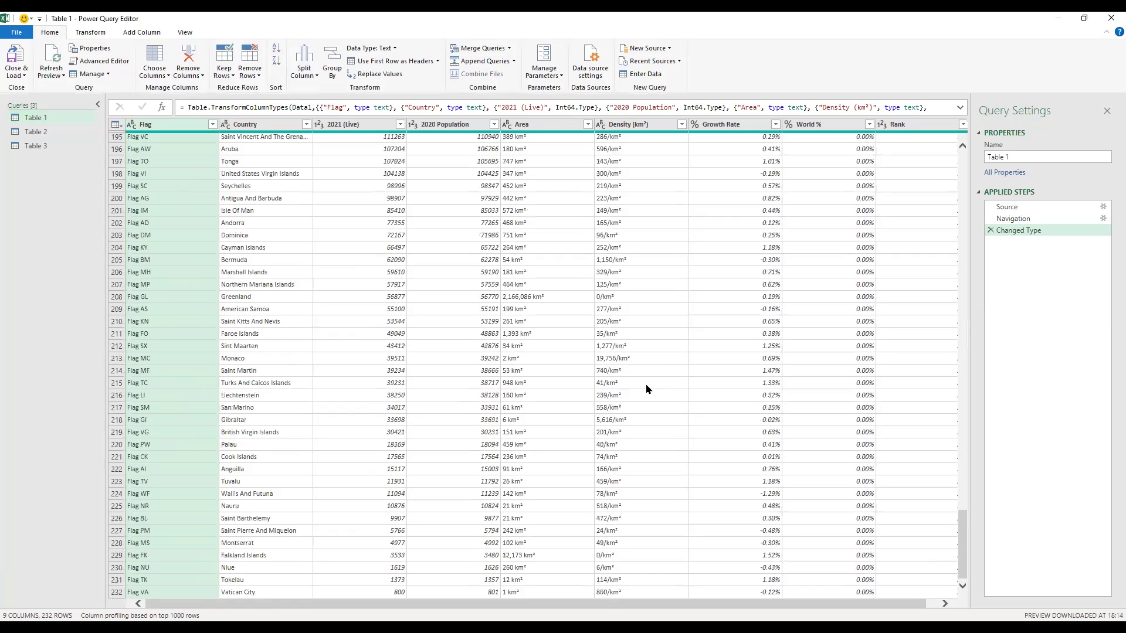
Rename the Table 1 query with the country rows as CountryPopulation
left_click(58, 143)
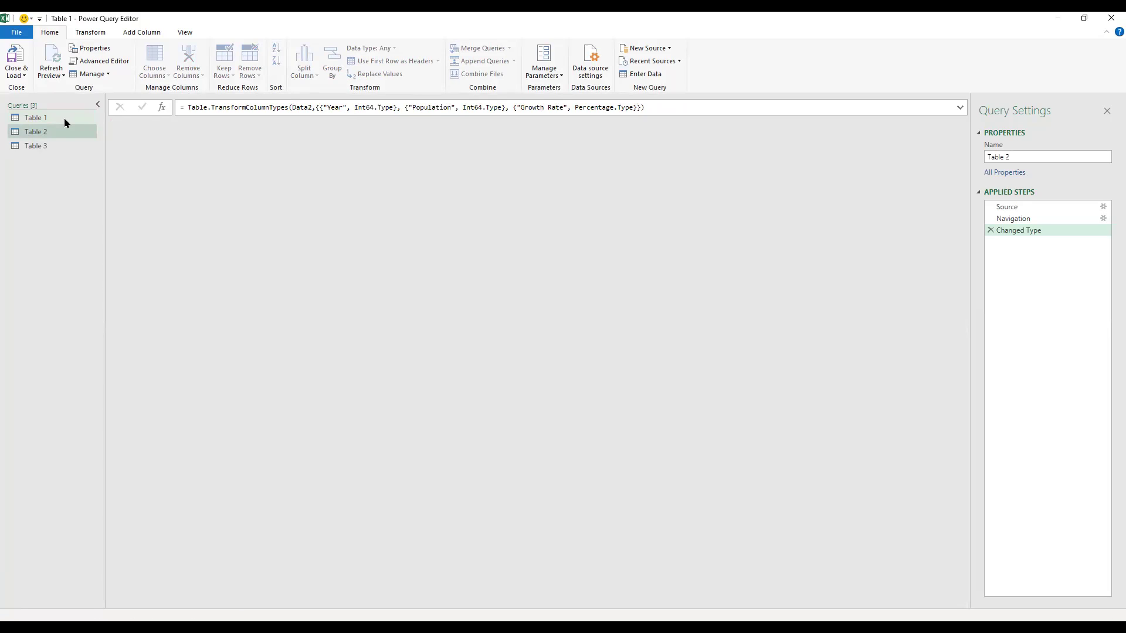
left_click(65, 118)
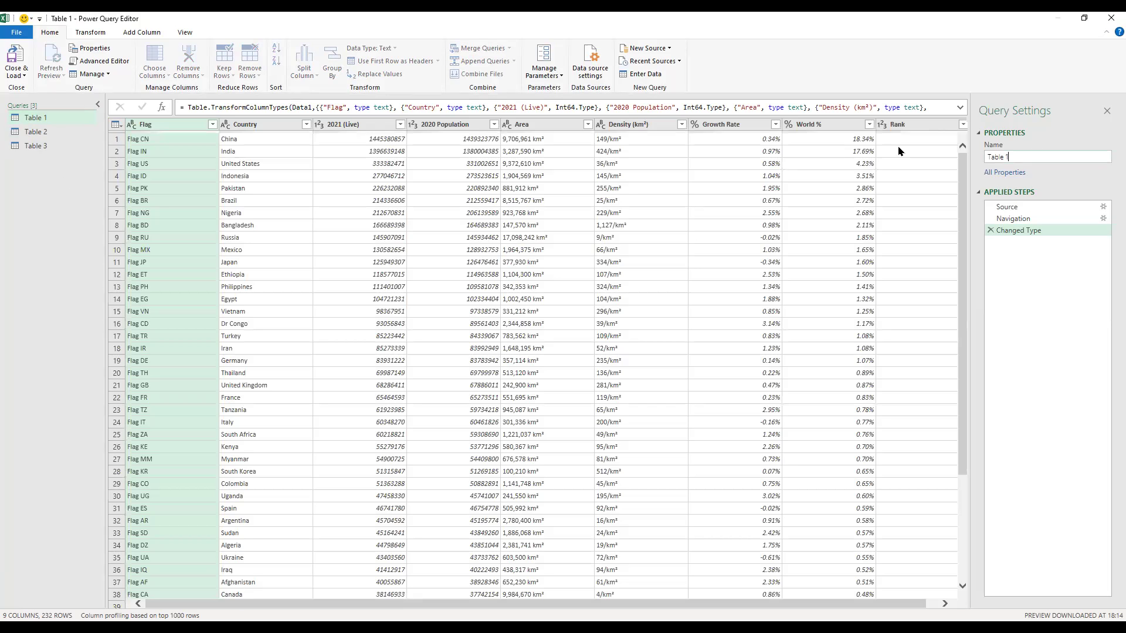
triple_click(994, 157)
type("CountryL")
key("Return")
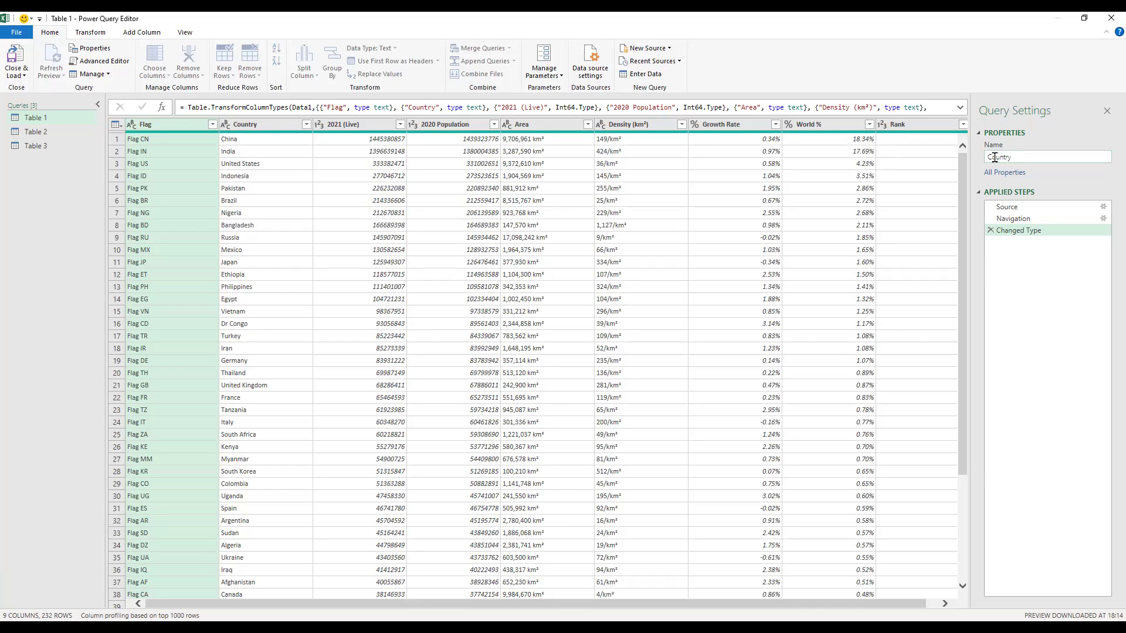
type("Population")
key("Return")
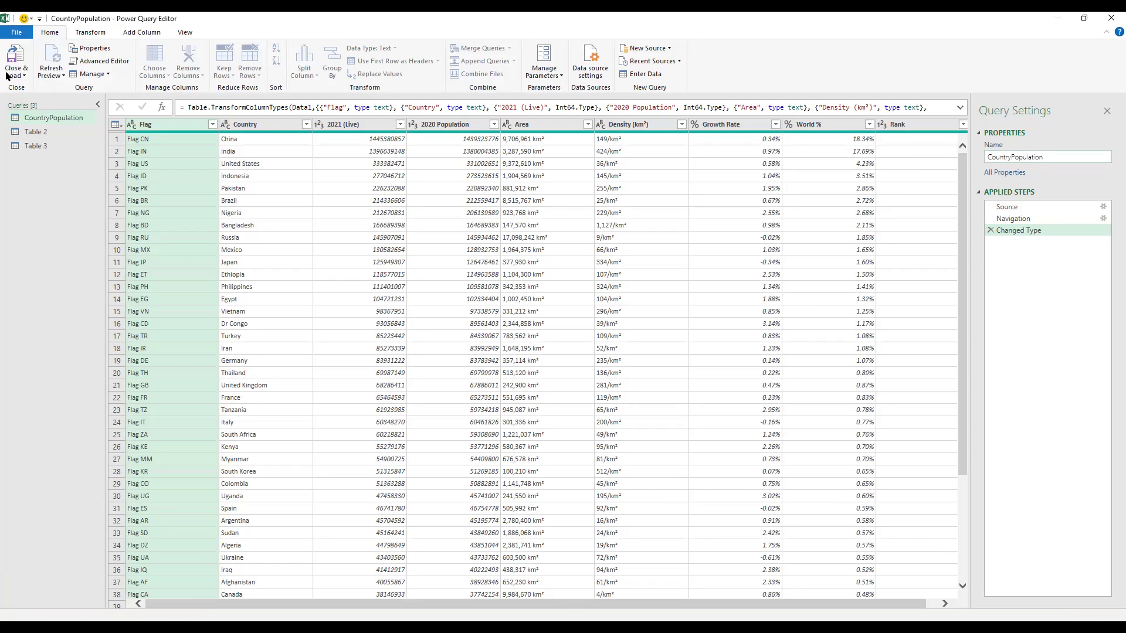
Check the year rows of the Table 2 query and rename that query as Growth Rate
left_click(46, 133)
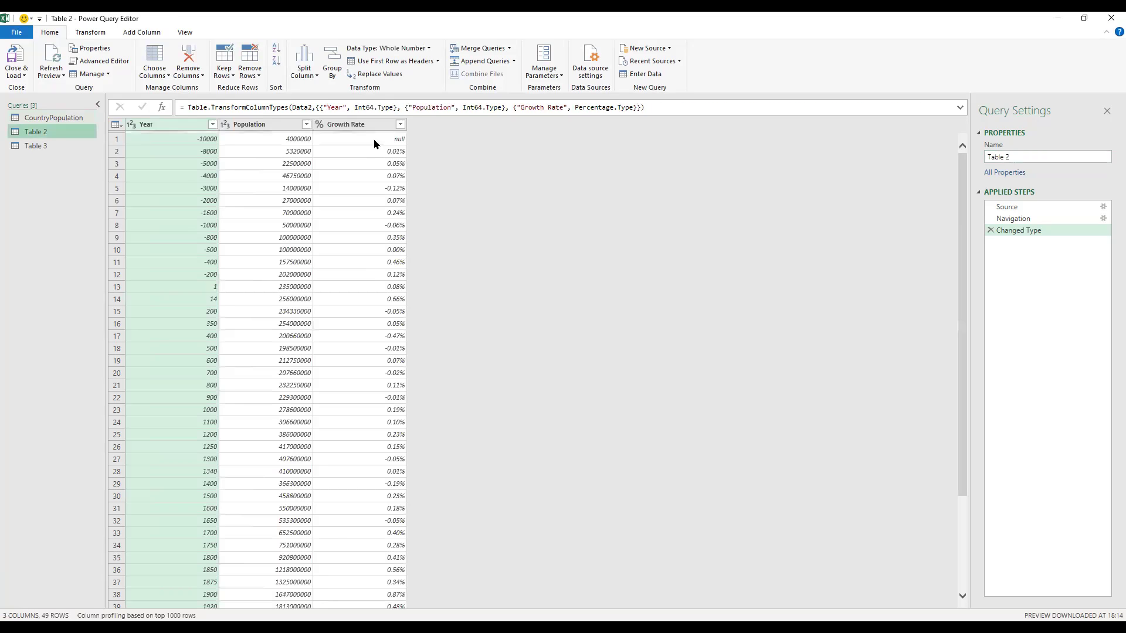
scroll(320, 143, "down", 3)
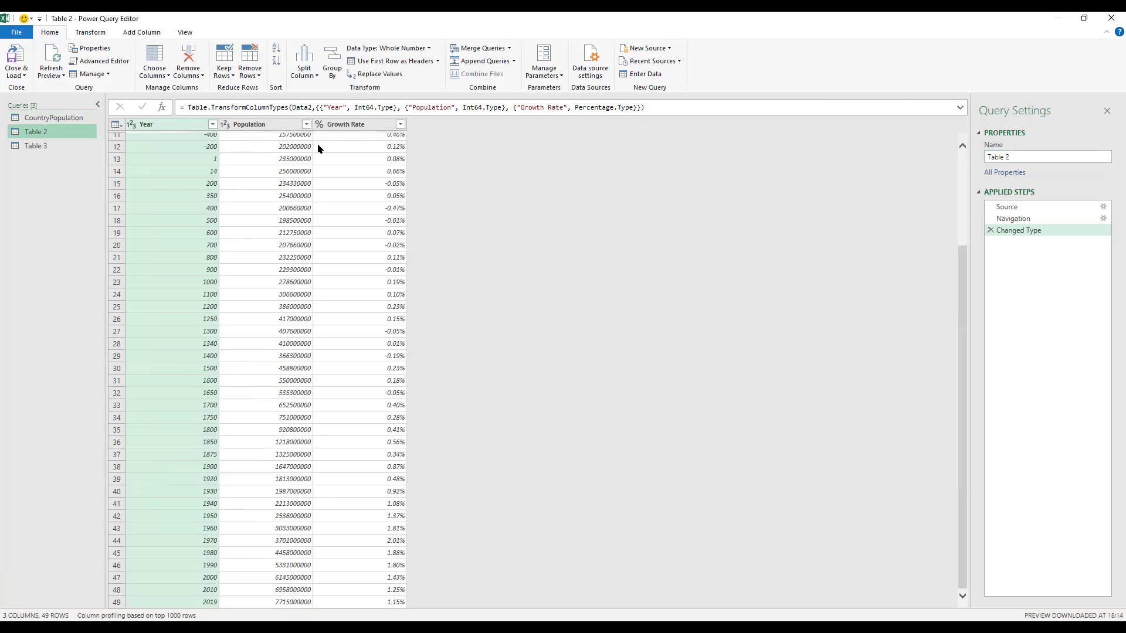
left_click(1029, 158)
type("G")
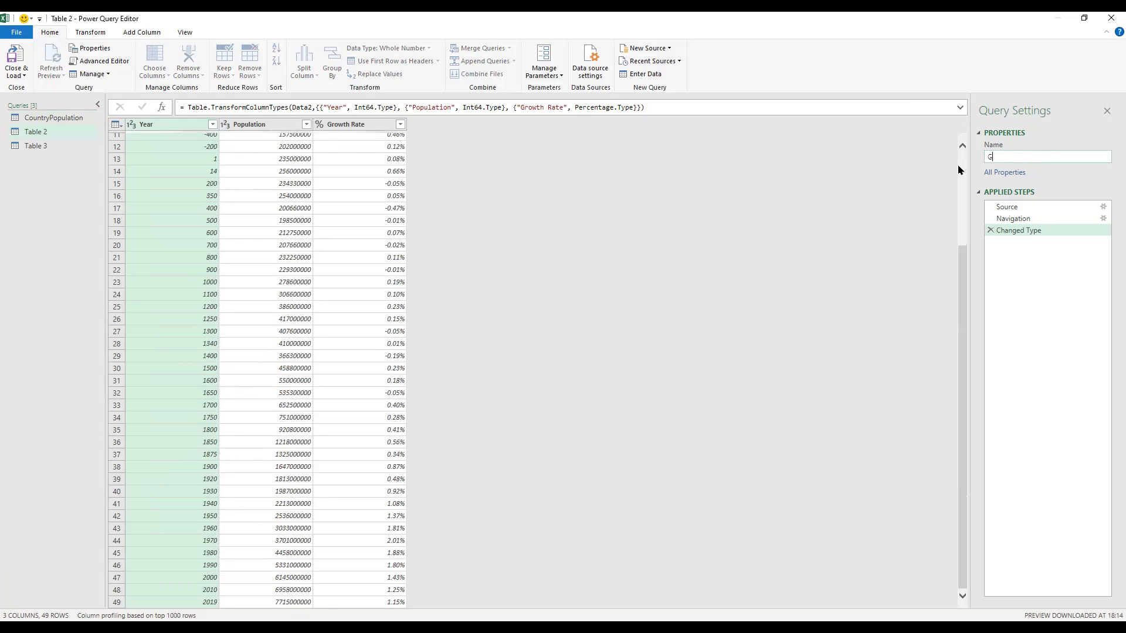
type("rowth Rate")
key("Return")
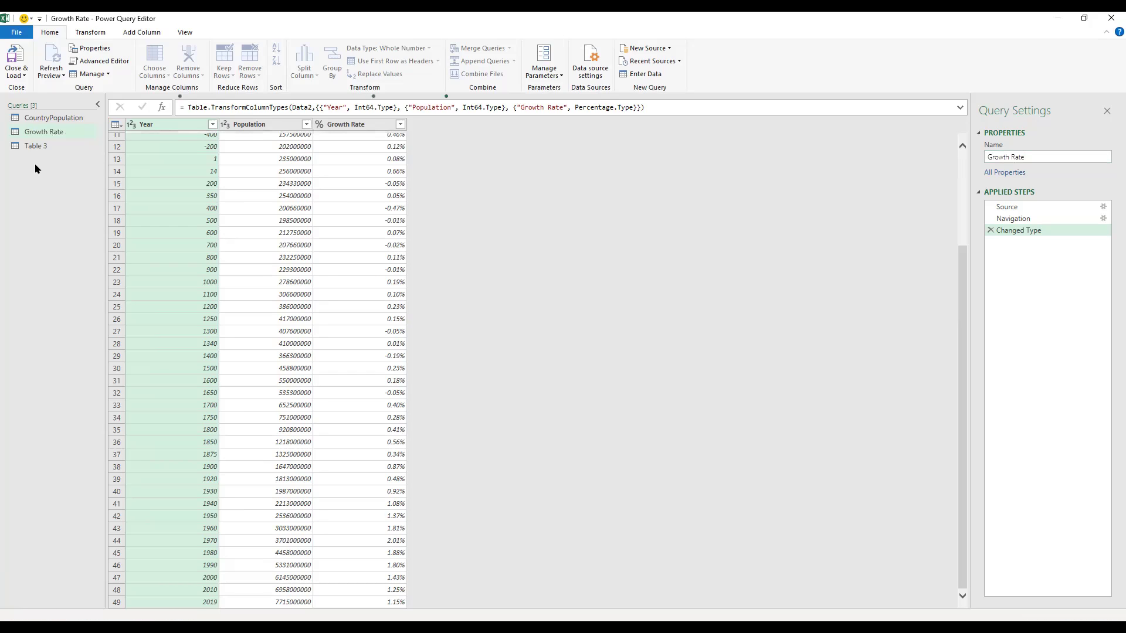
Compare the contents of the Table 3, CountryPopulation and Growth Rate queries, keeping the editor open
left_click(56, 150)
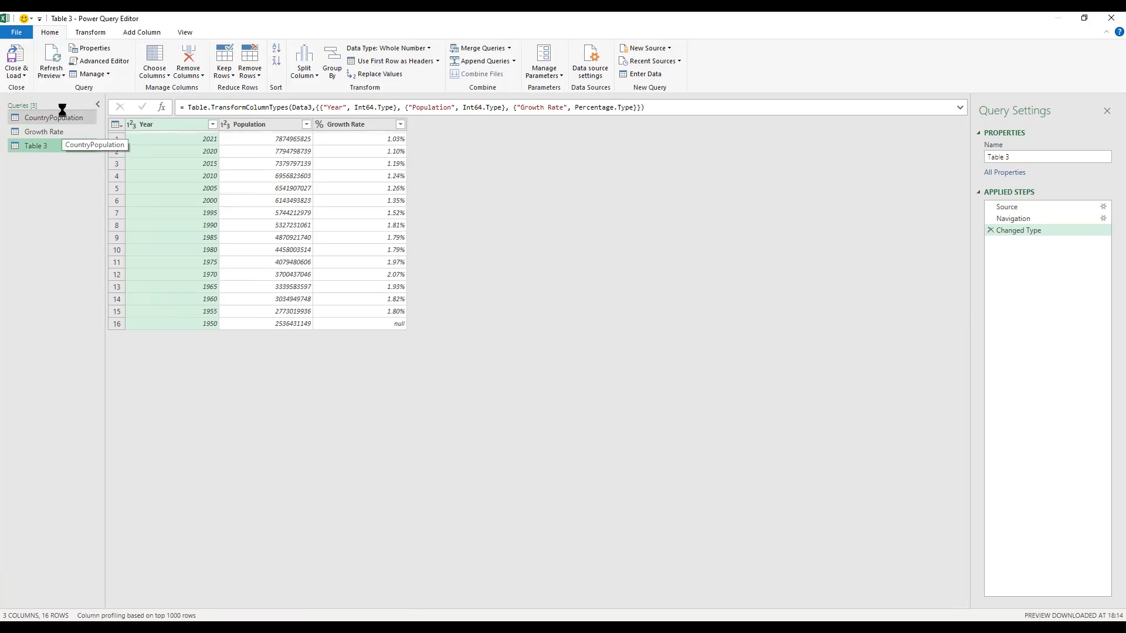
left_click(62, 111)
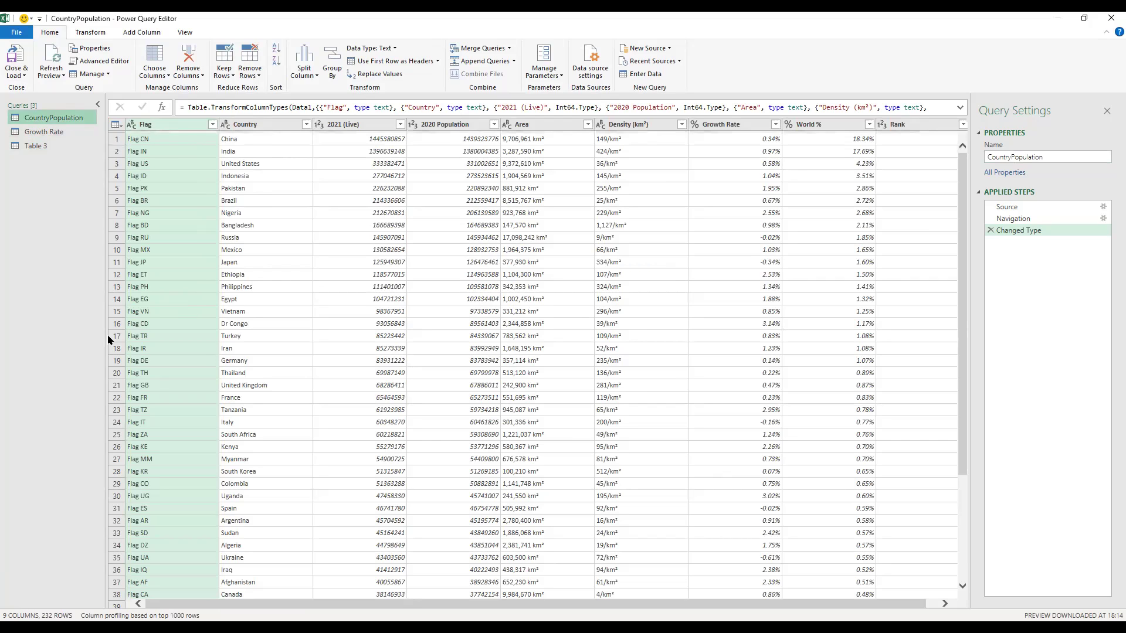
left_click(44, 132)
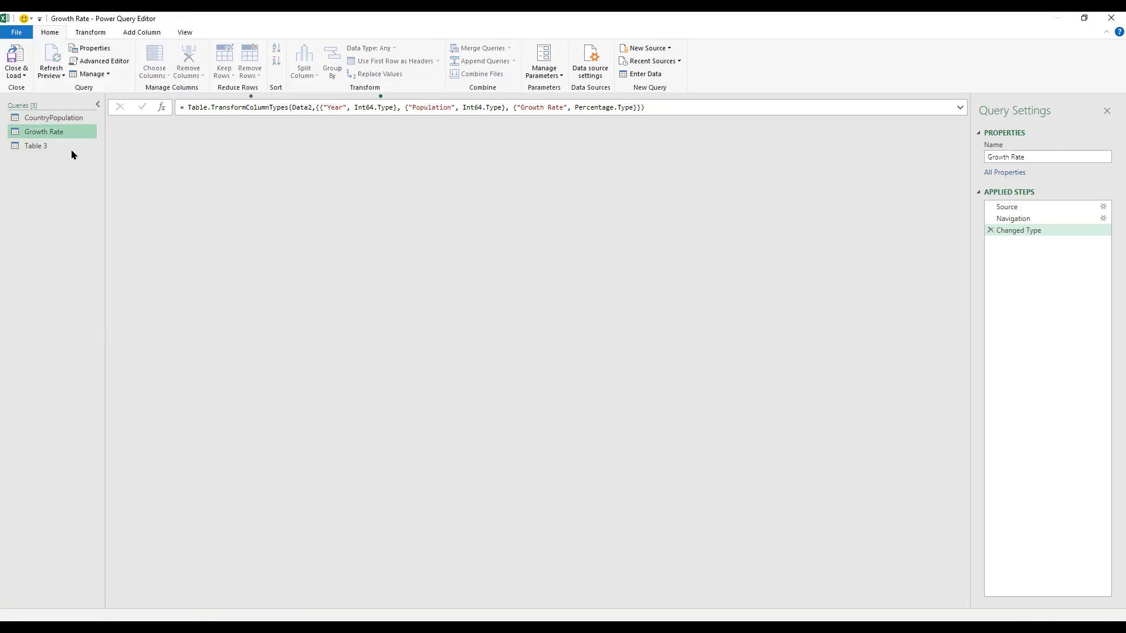
left_click(71, 150)
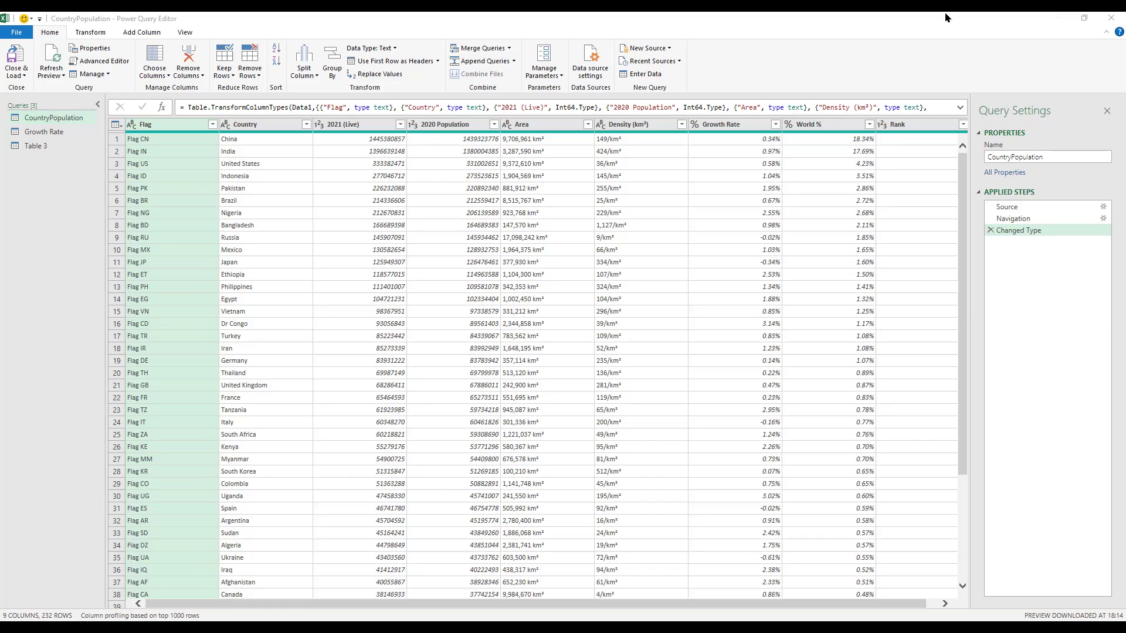
left_click(1108, 19)
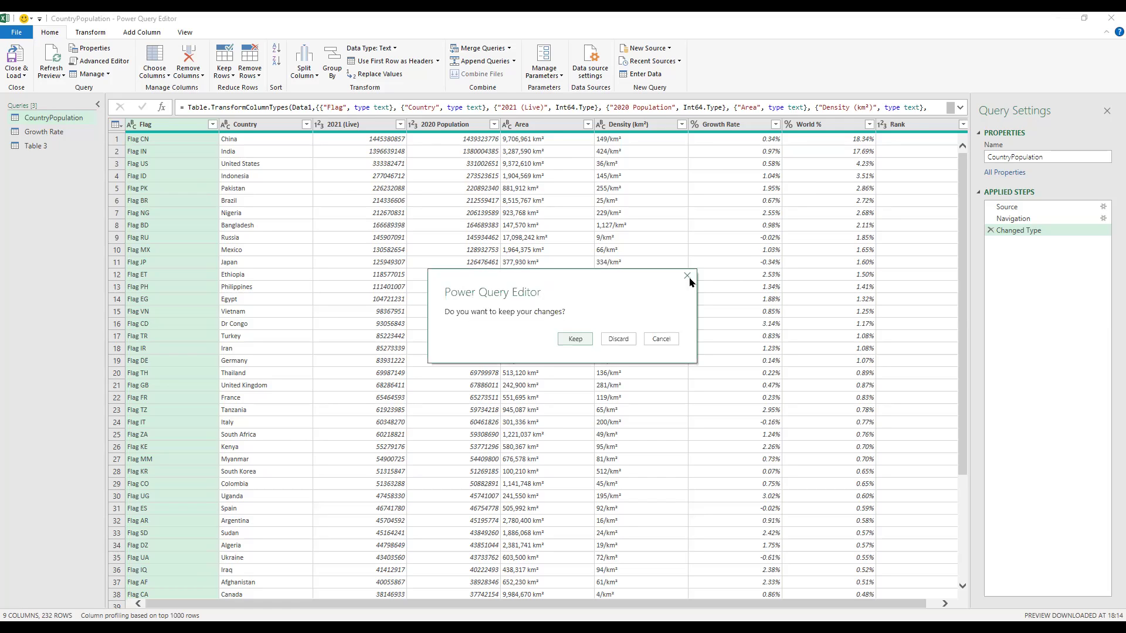
left_click(688, 279)
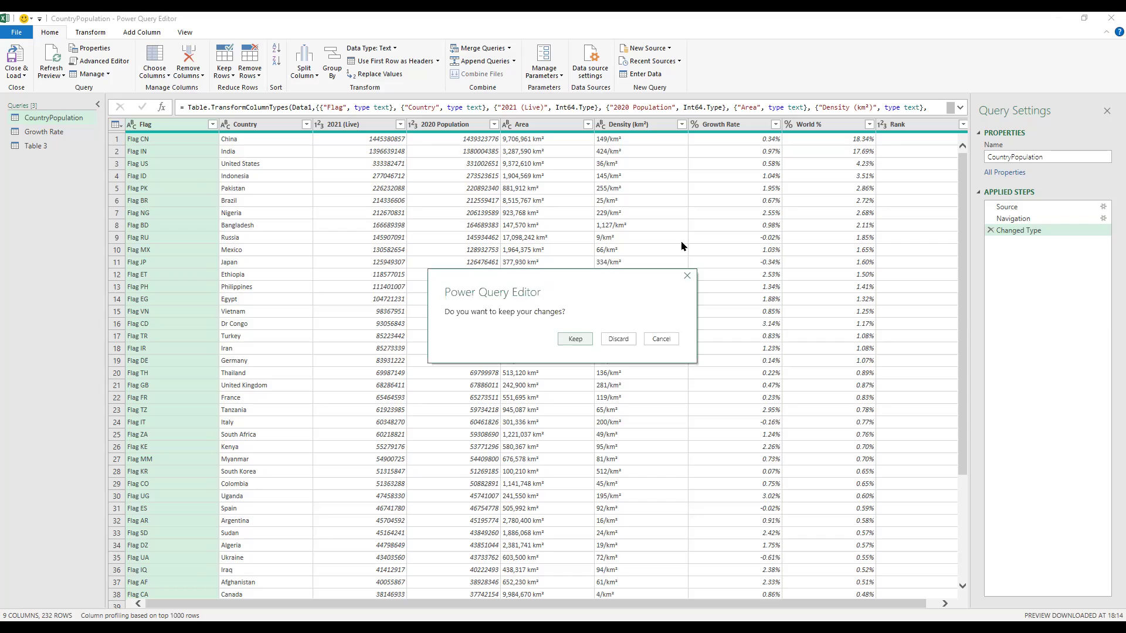
Extract the text before the delimiter "/" in the Density (km²) column of the CountryPopulation query
left_click(657, 125)
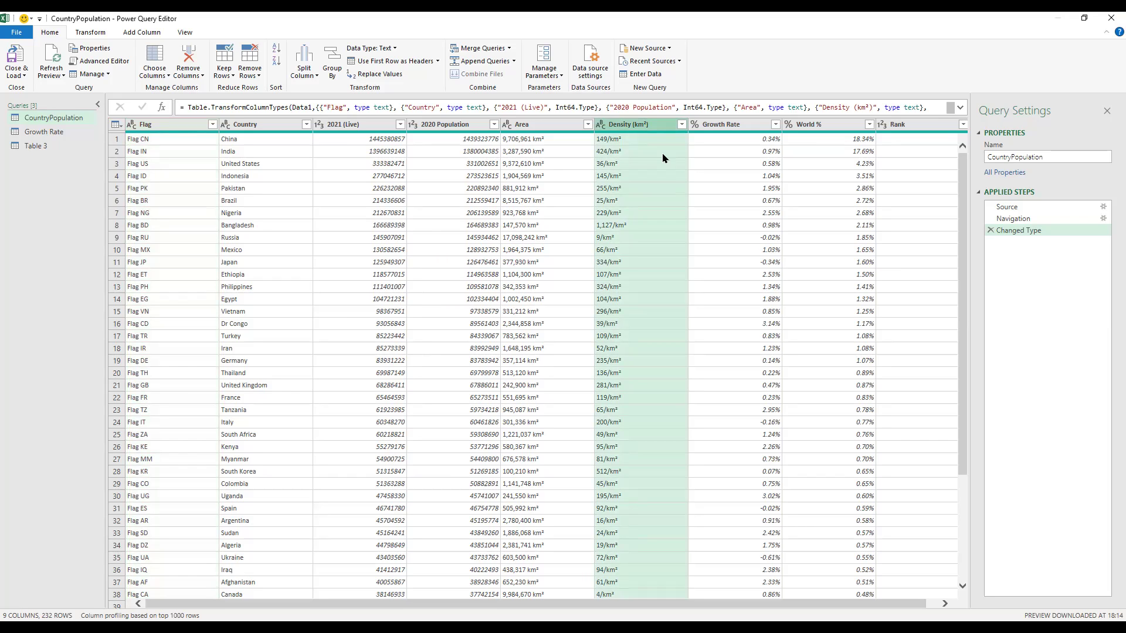
left_click(560, 132)
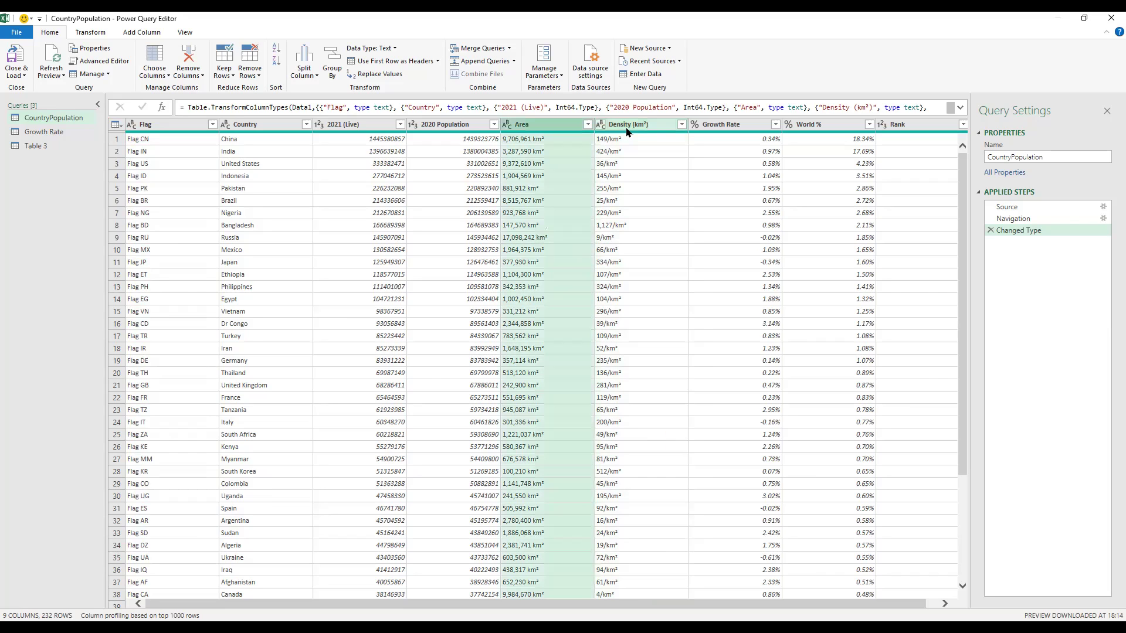
left_click(626, 132)
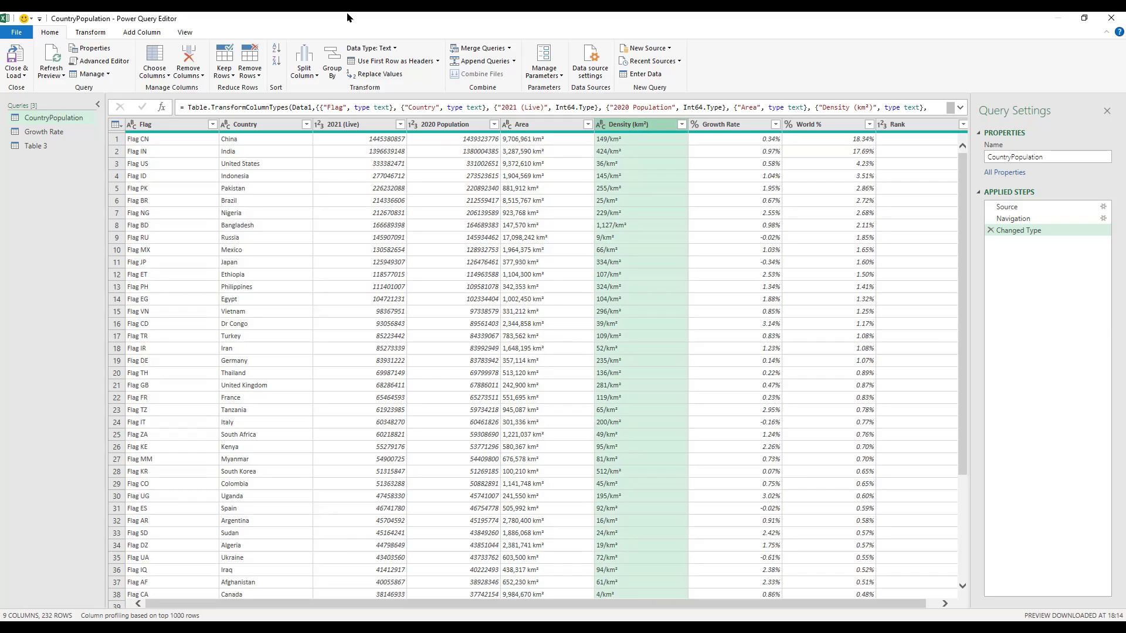
left_click(91, 31)
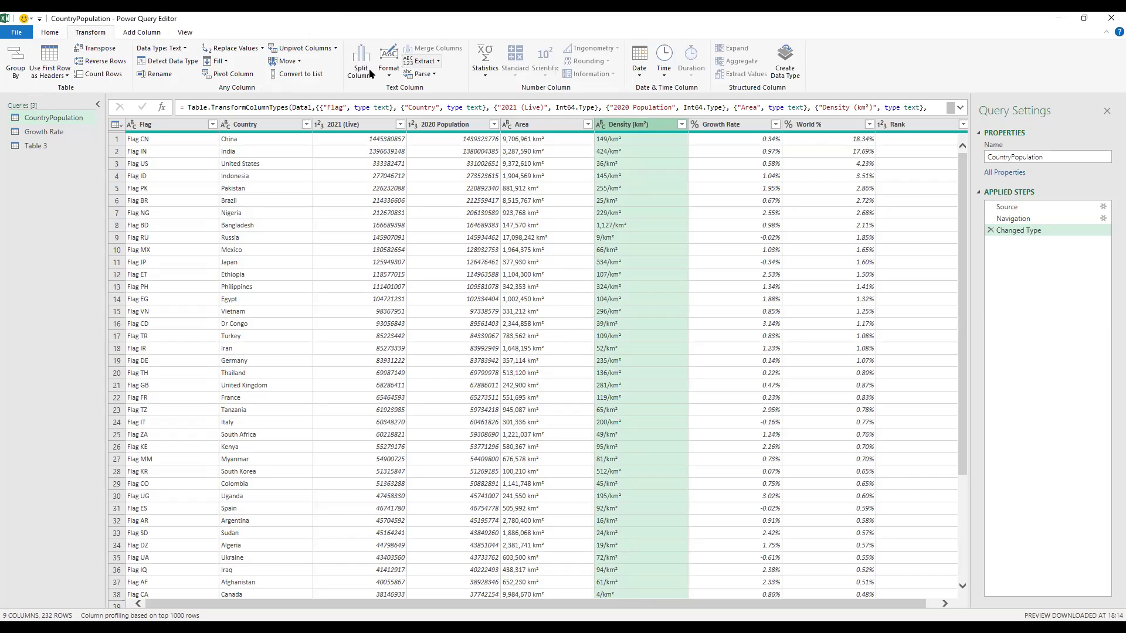
left_click(435, 62)
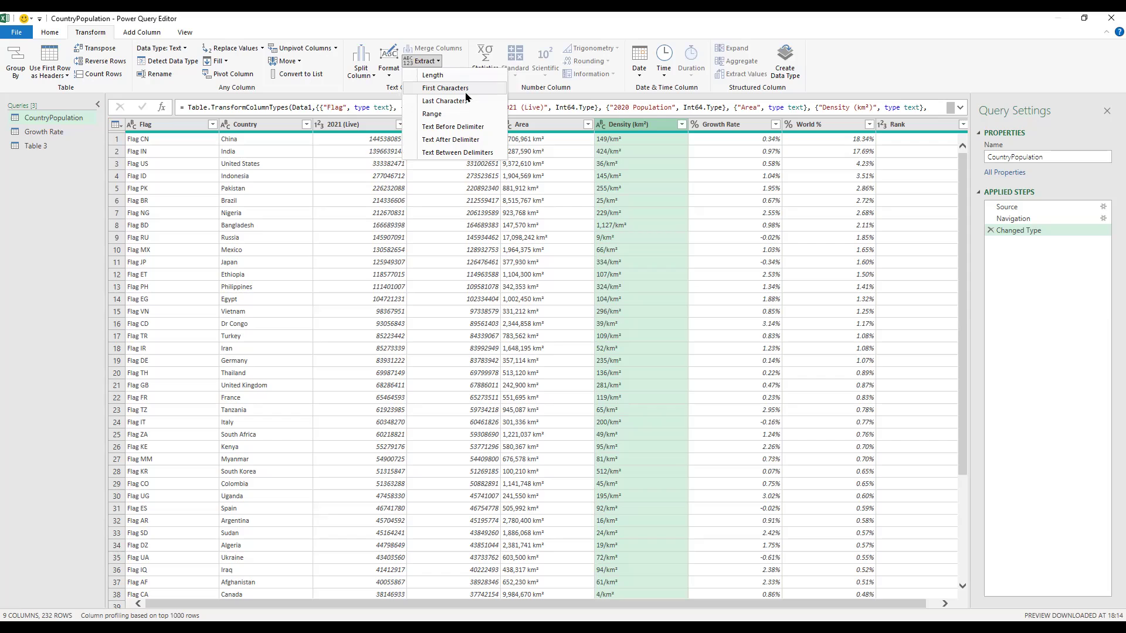
left_click(493, 129)
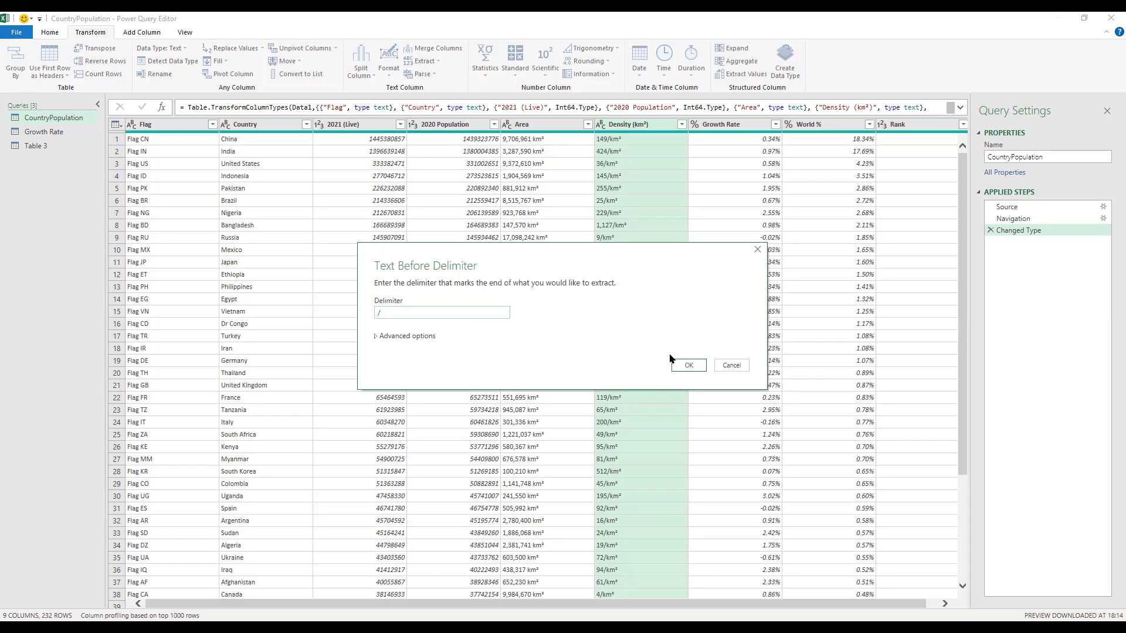
left_click(405, 338)
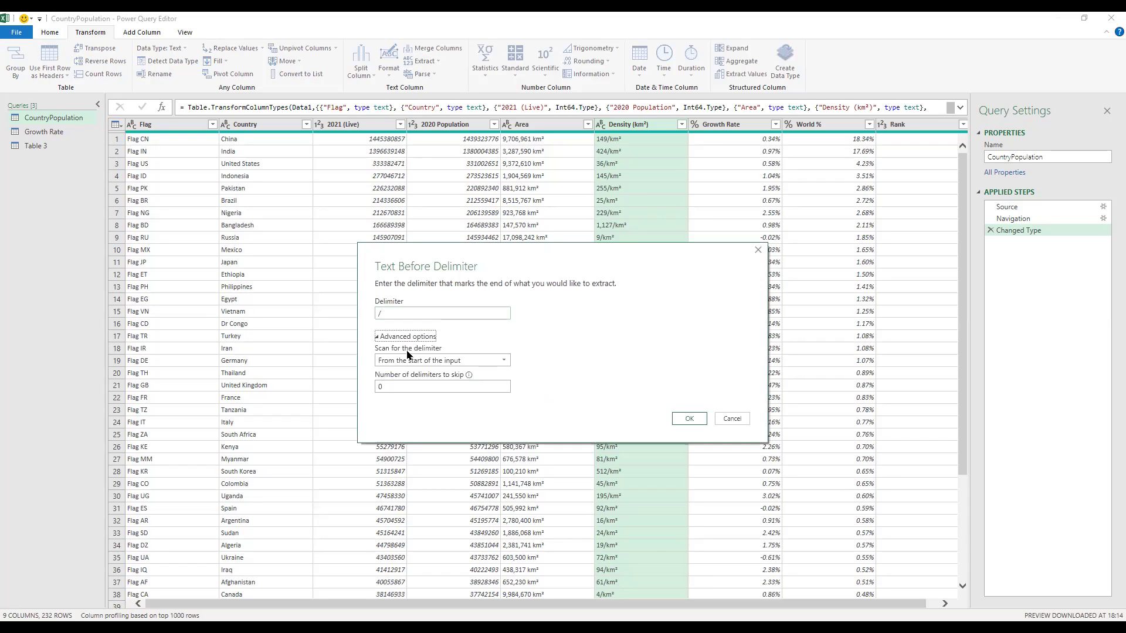
left_click(394, 313)
left_click(686, 418)
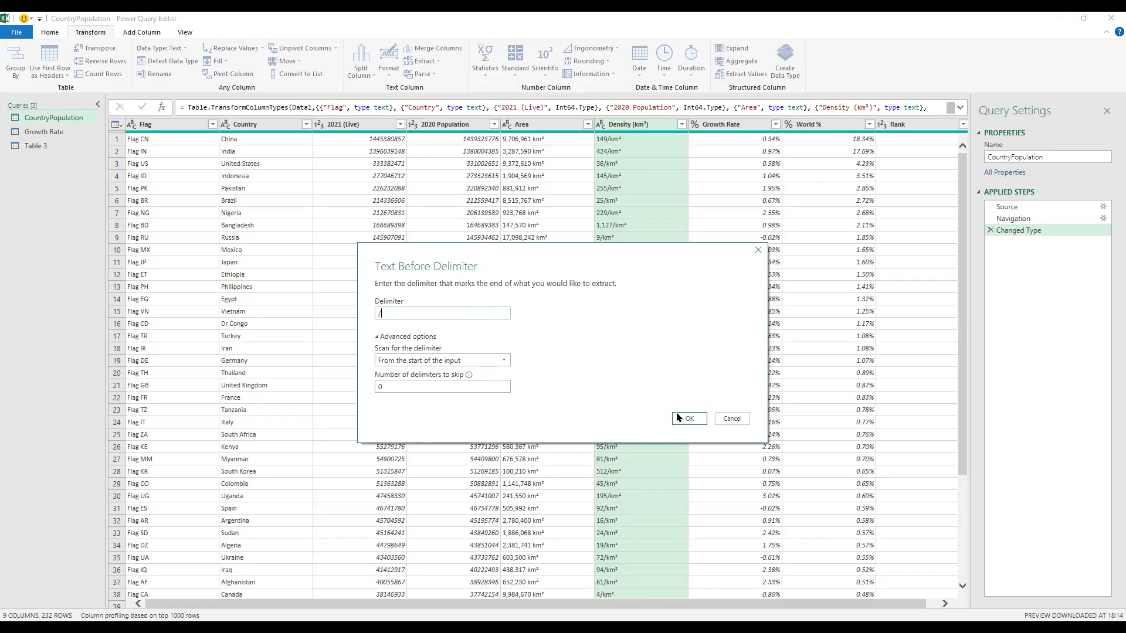
left_click(678, 418)
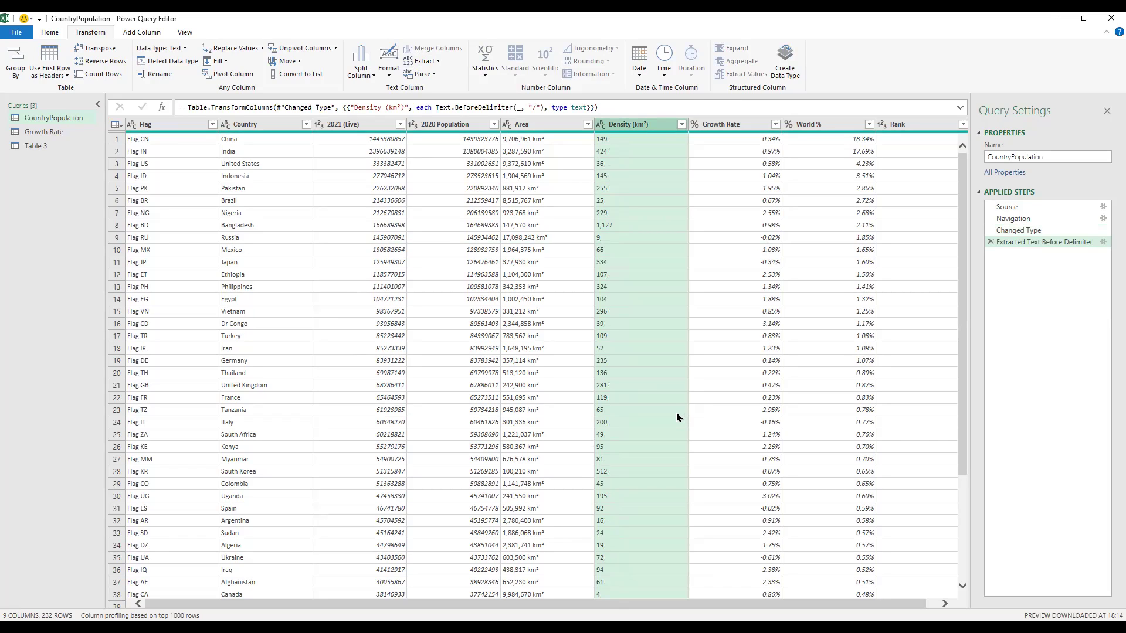
Change the data type of the Density (km²) column to Whole Number
left_click(606, 129)
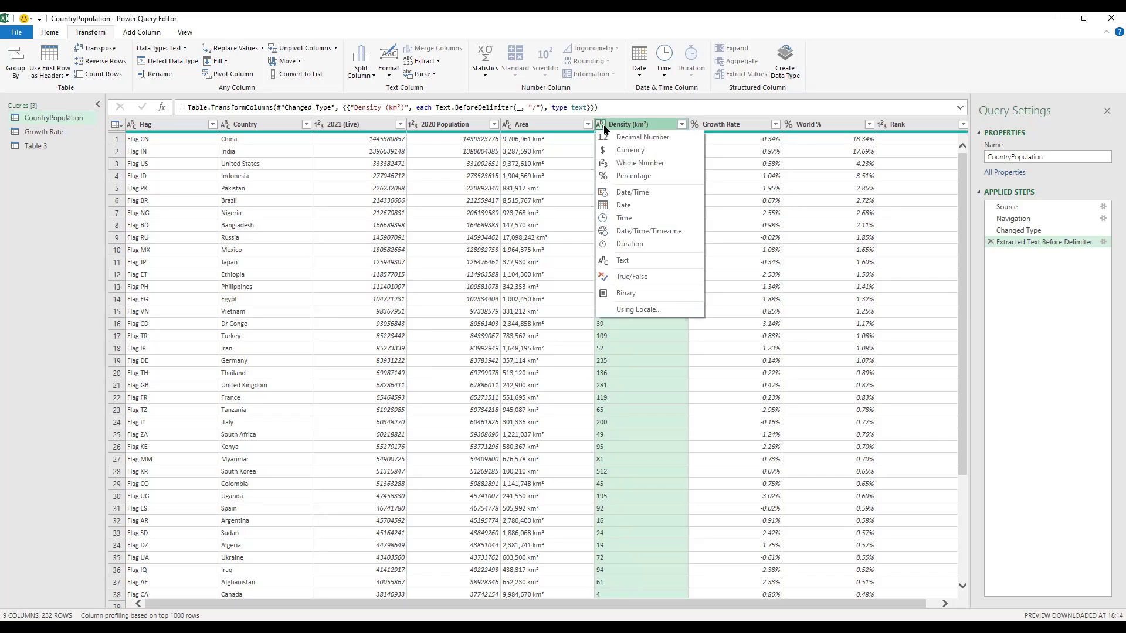
left_click(625, 163)
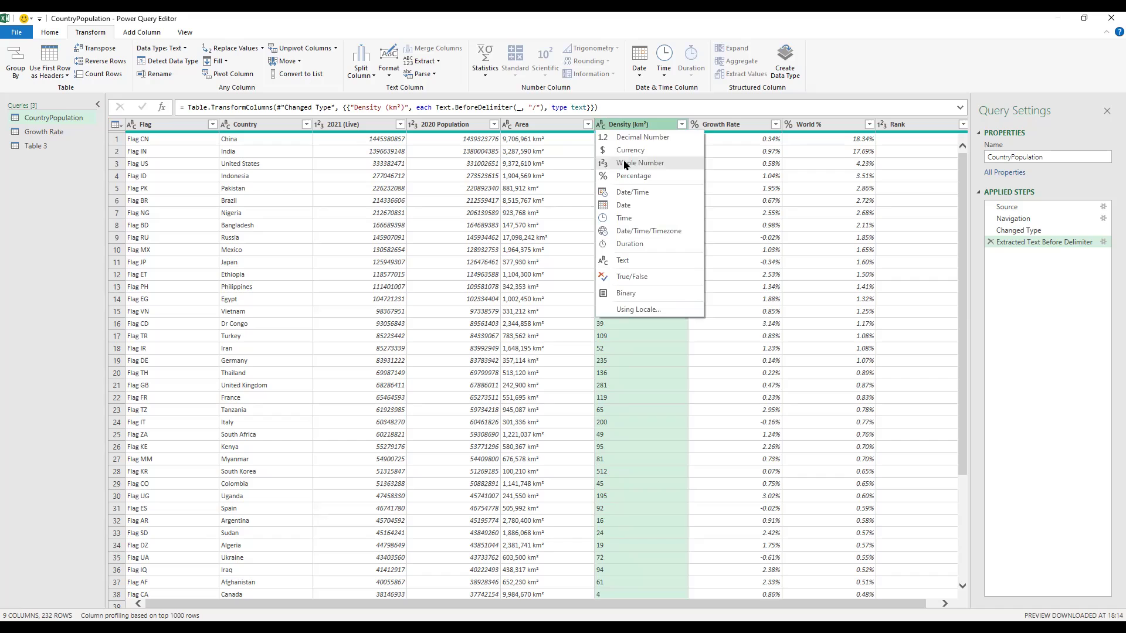
left_click(625, 163)
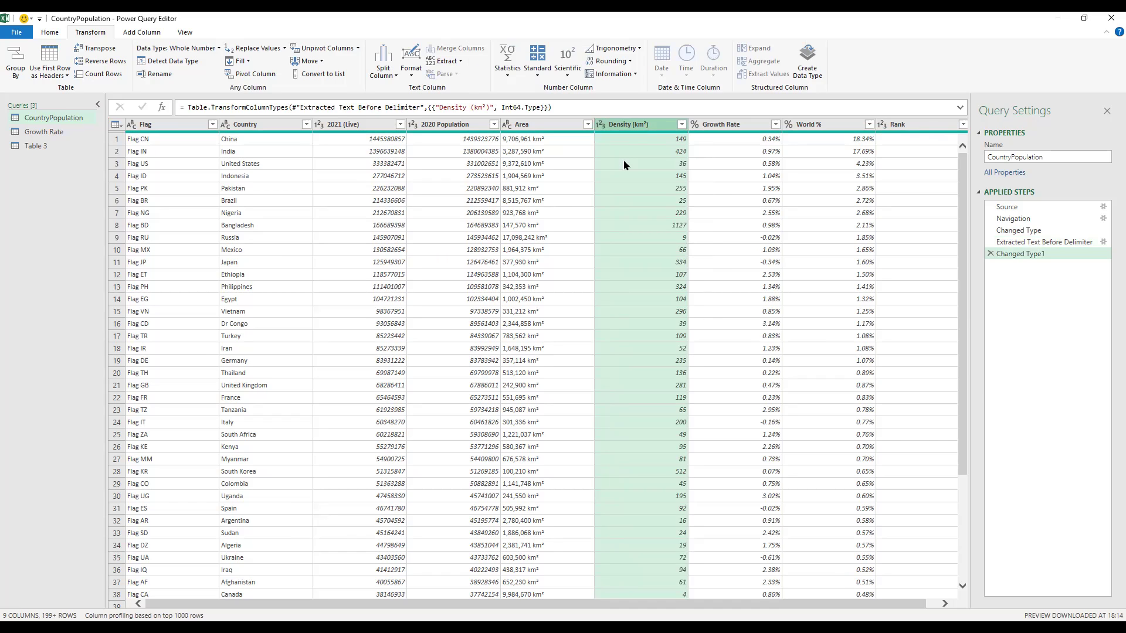
left_click(819, 124)
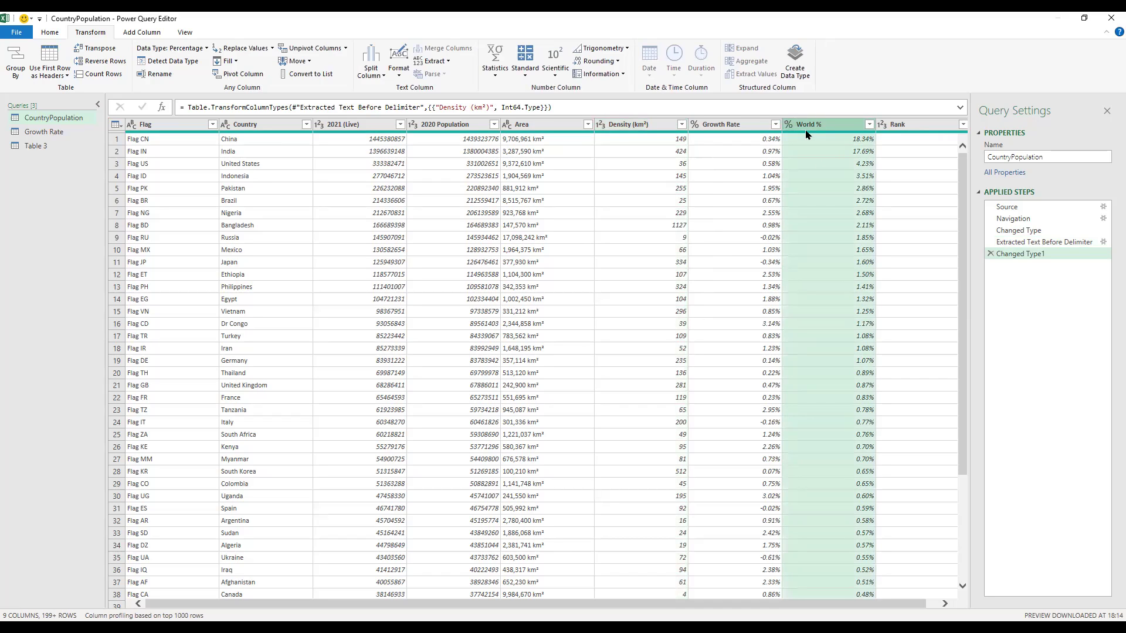
left_click(445, 63)
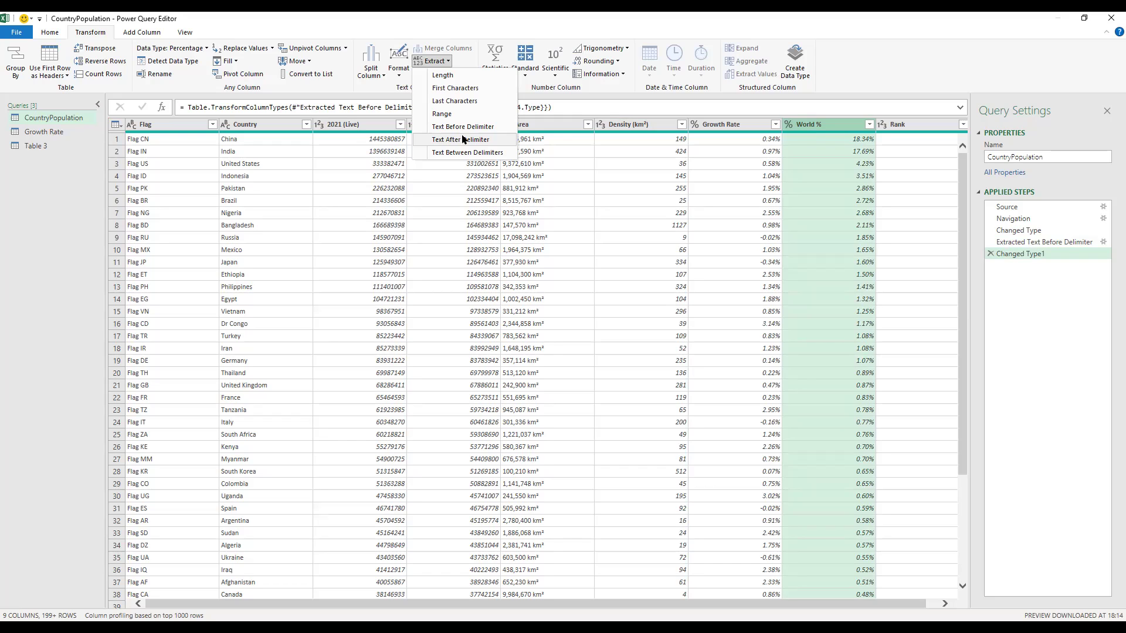
left_click(555, 128)
Split the Area column into columns by the custom delimiter "k" at the left-most occurrence
left_click(554, 125)
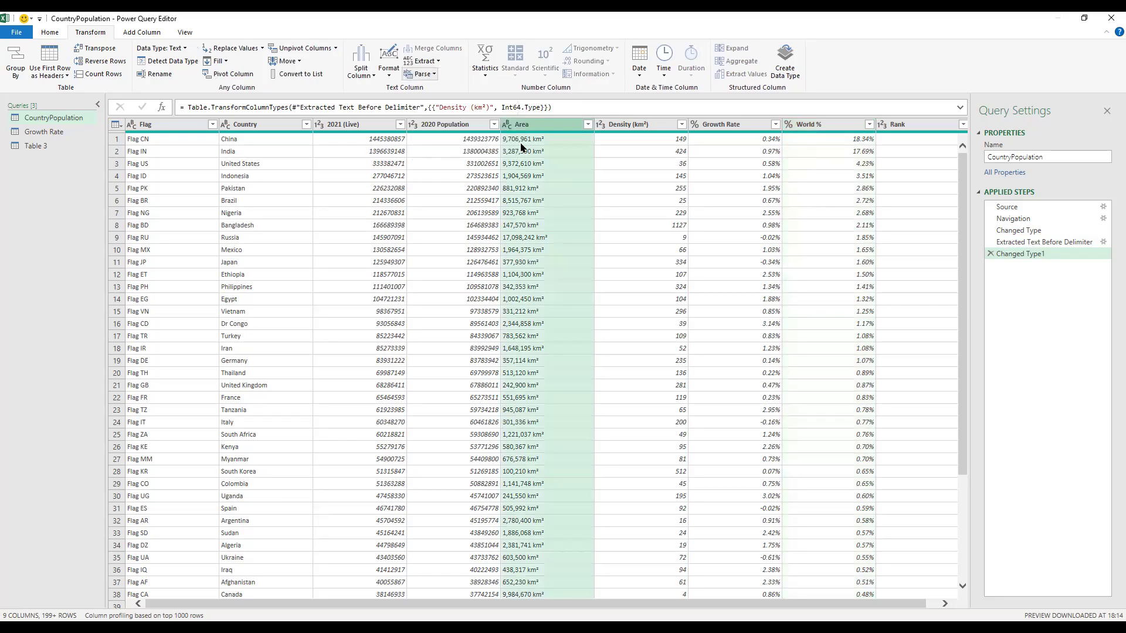
left_click(372, 75)
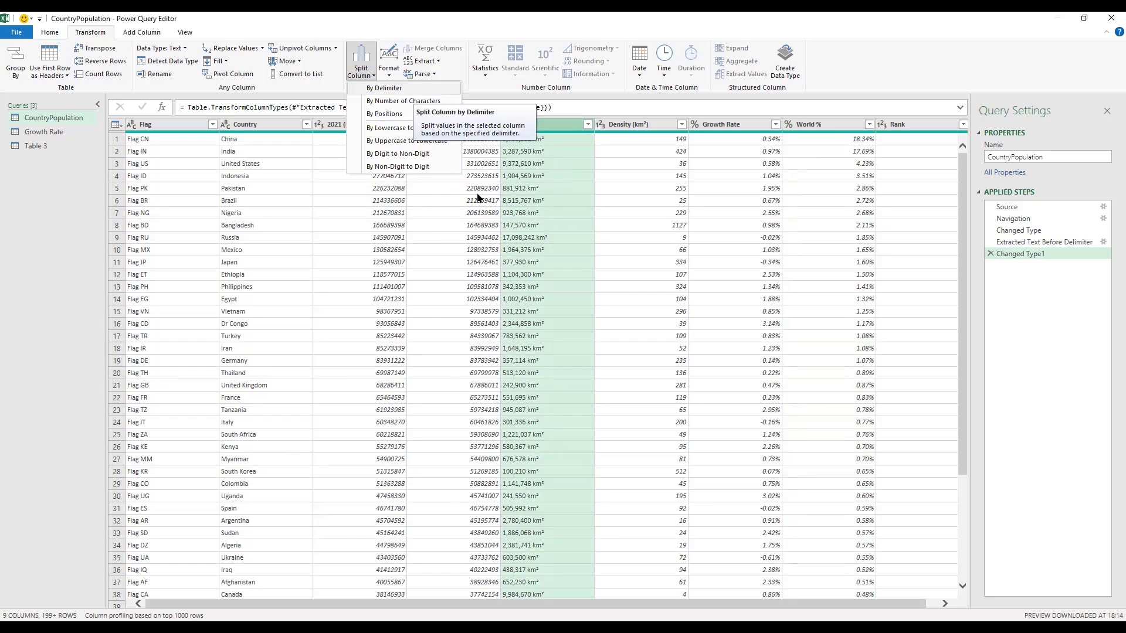
key("Return")
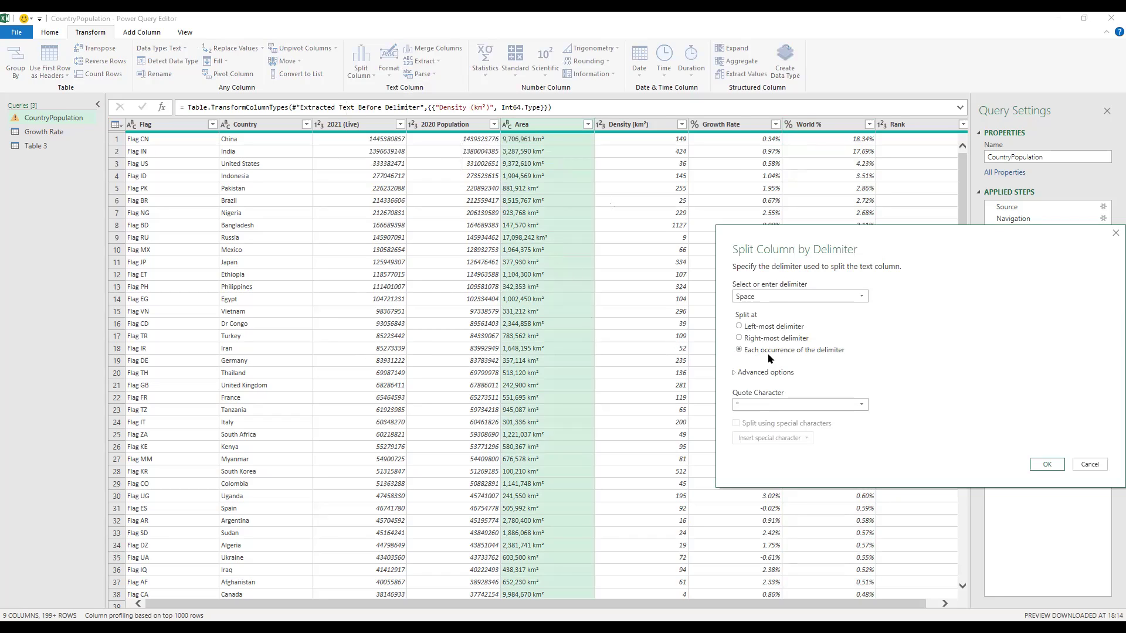
left_click(781, 327)
left_click(782, 373)
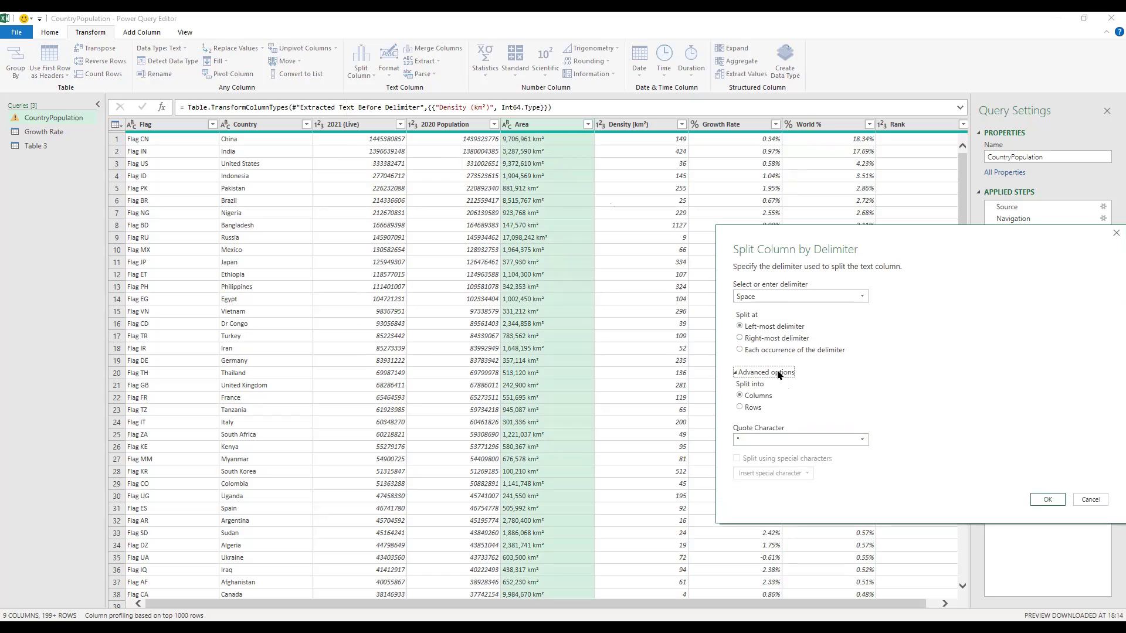
left_click(791, 299)
left_click(791, 300)
left_click(782, 296)
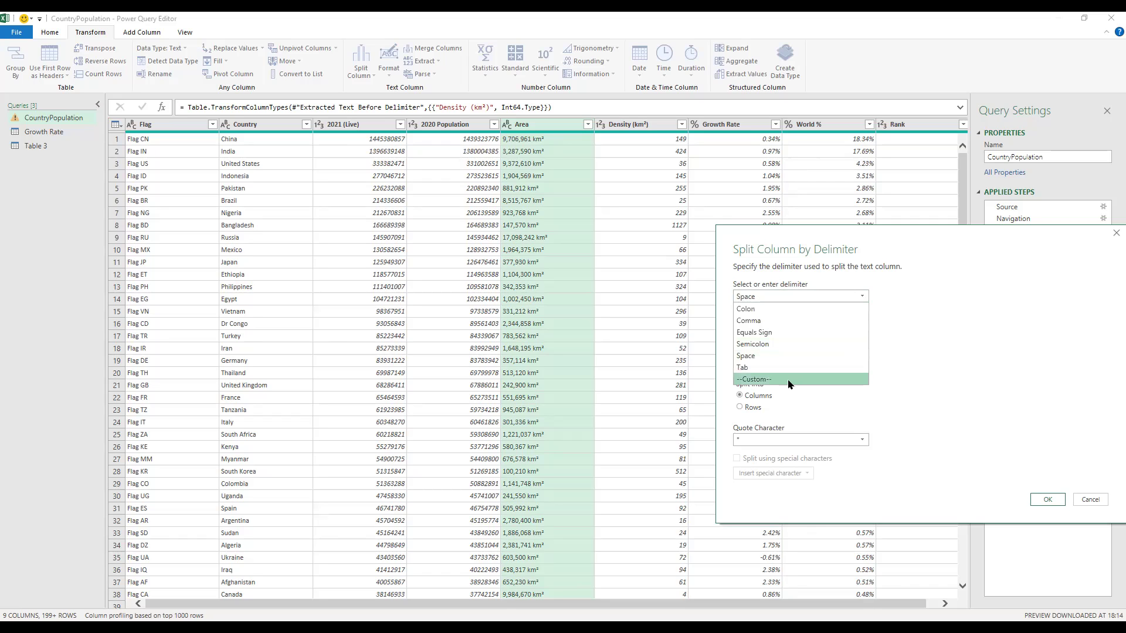
left_click(789, 381)
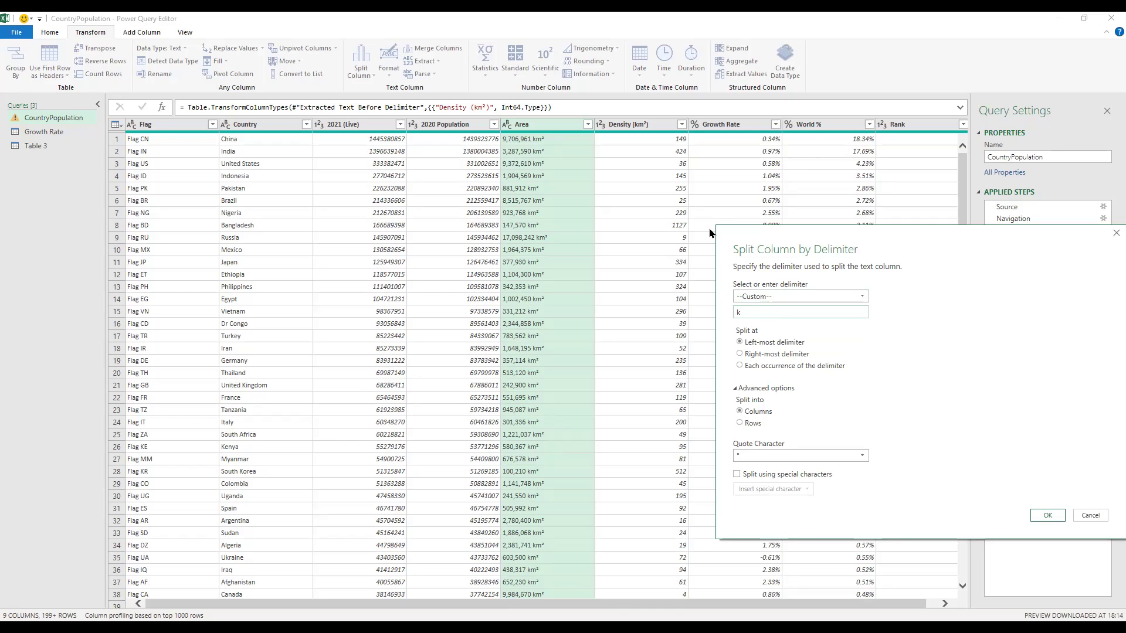
left_click(1045, 517)
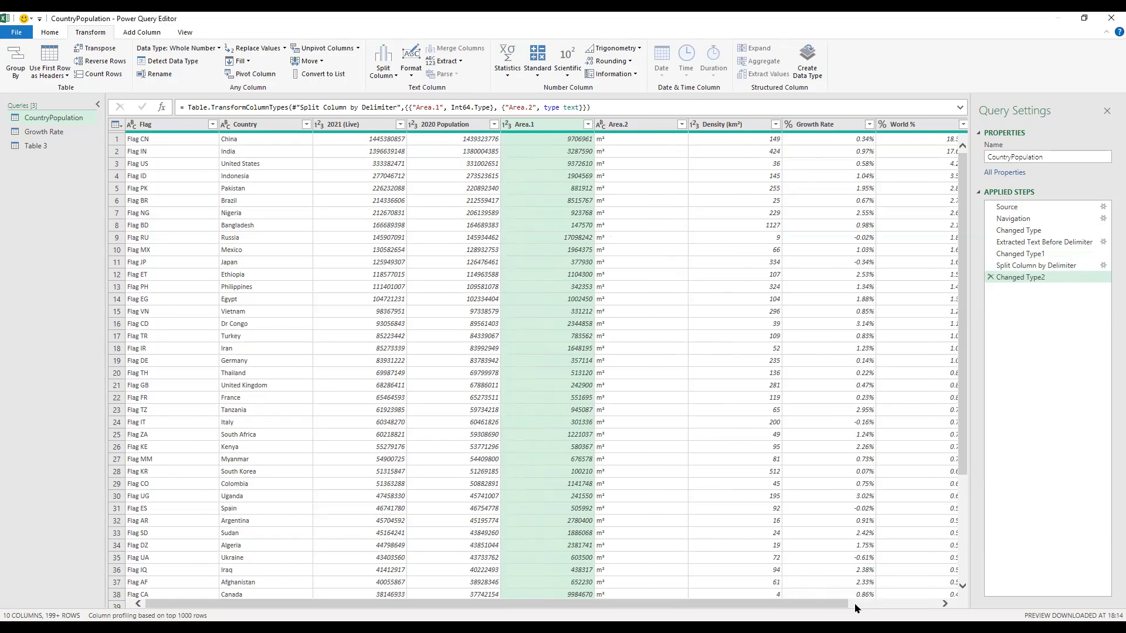
Remove the Area.2 column from the CountryPopulation query
scroll(856, 607, "right", 1)
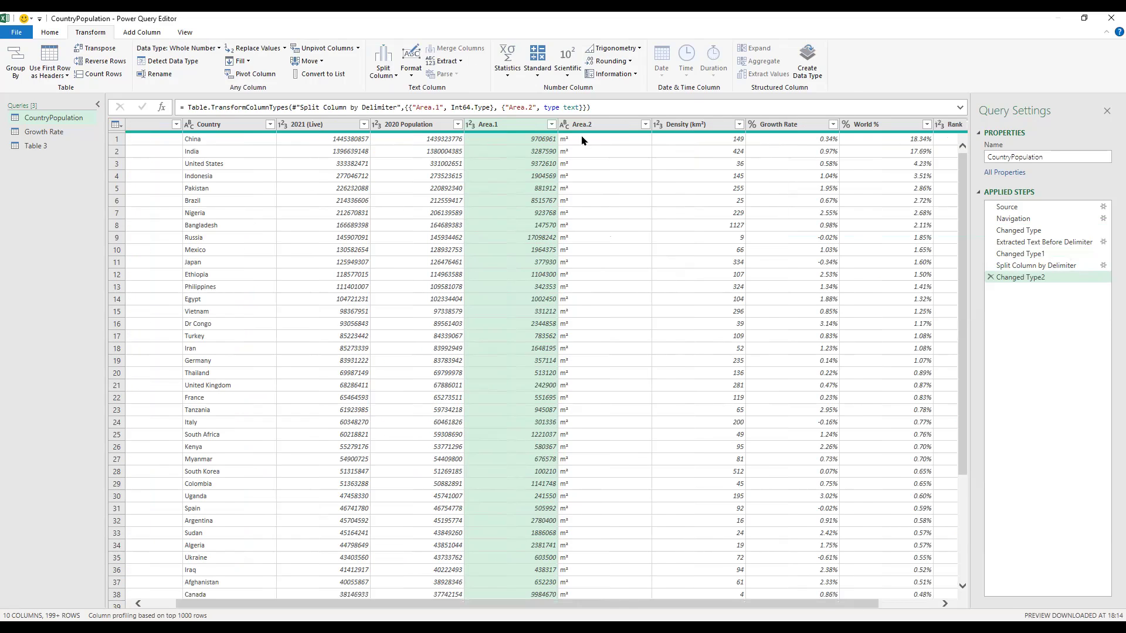
left_click(613, 127)
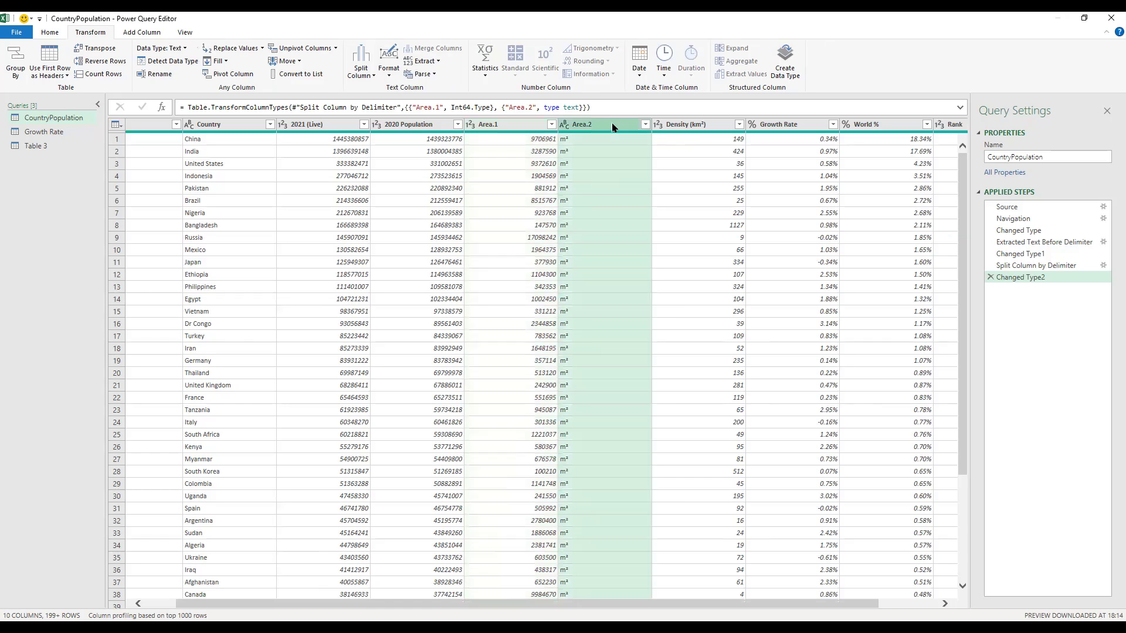
right_click(613, 127)
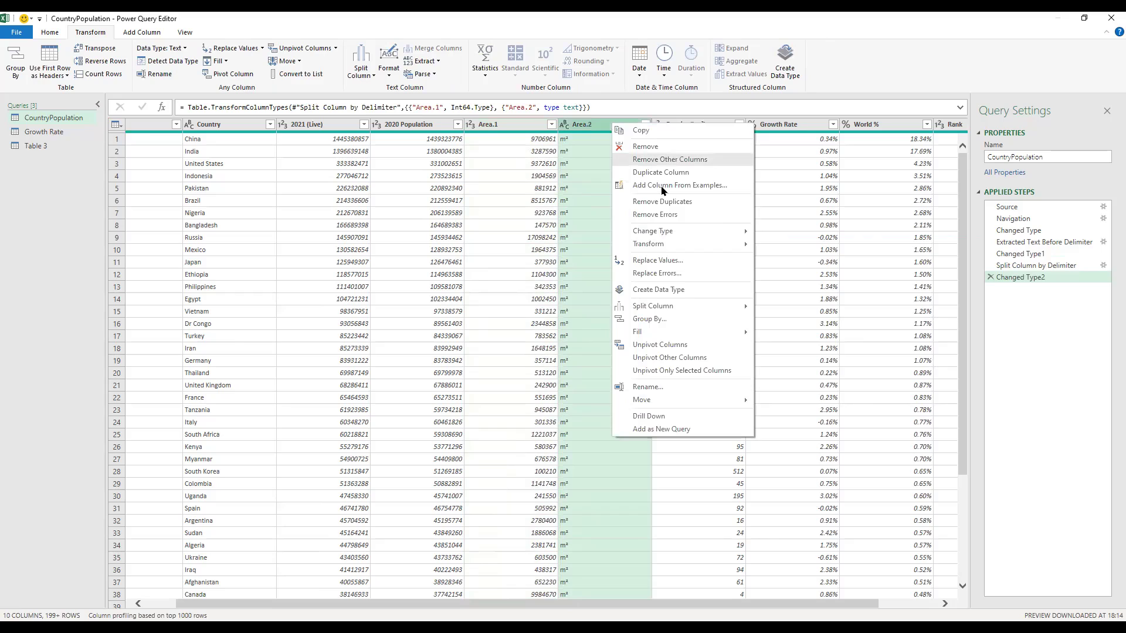
left_click(661, 148)
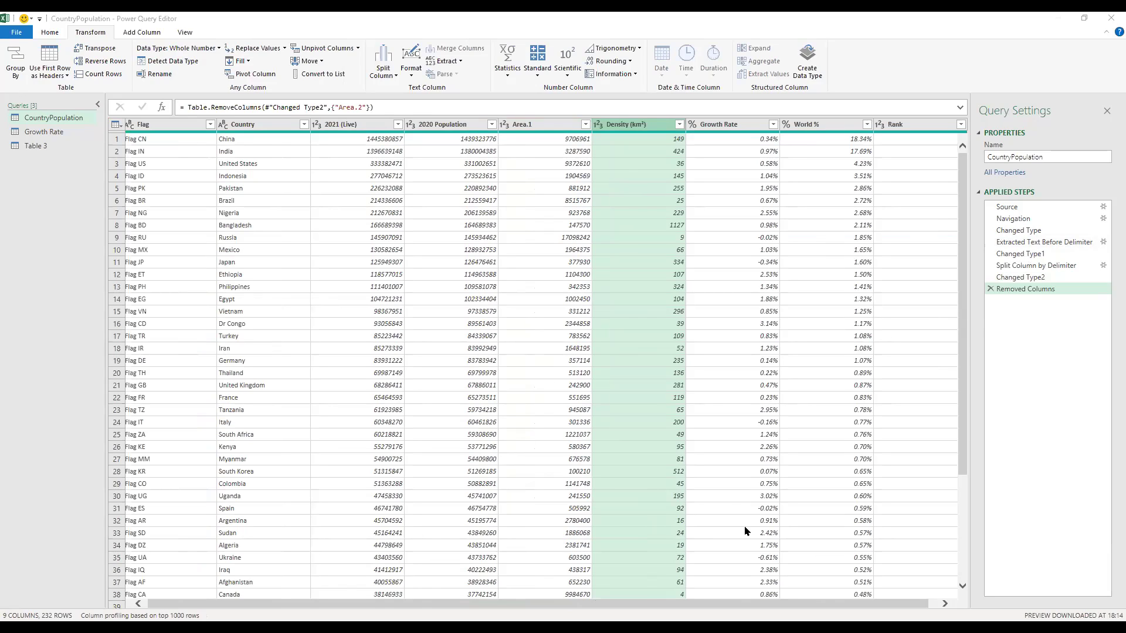
Delete the Split Column by Delimiter and Changed Type2 steps from the CountryPopulation query's applied steps
left_click(999, 268)
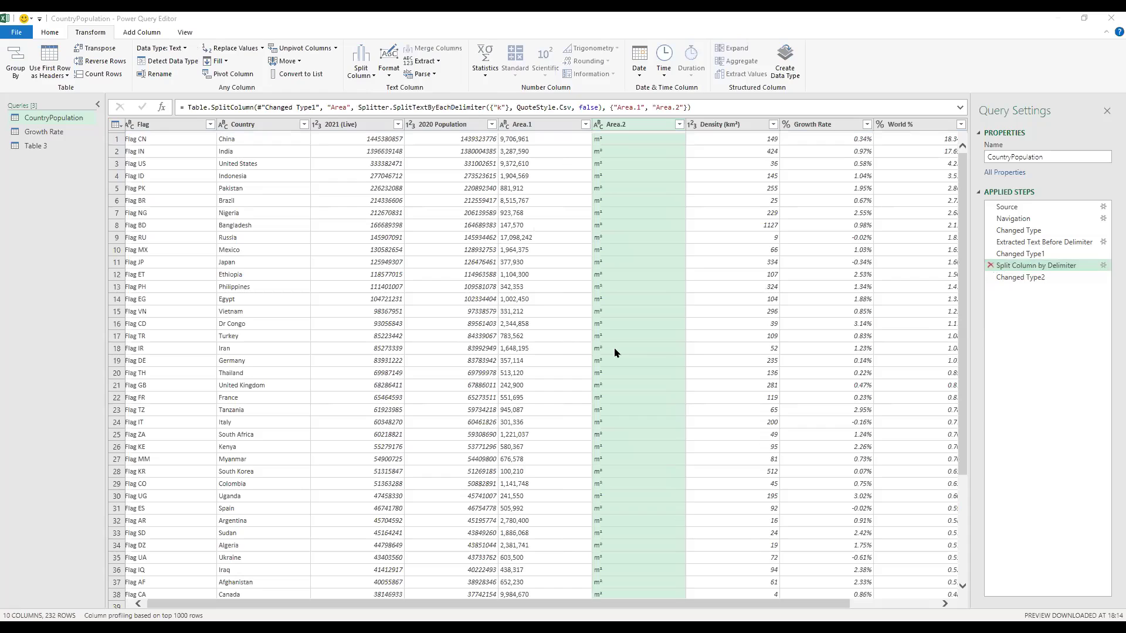
key("Delete")
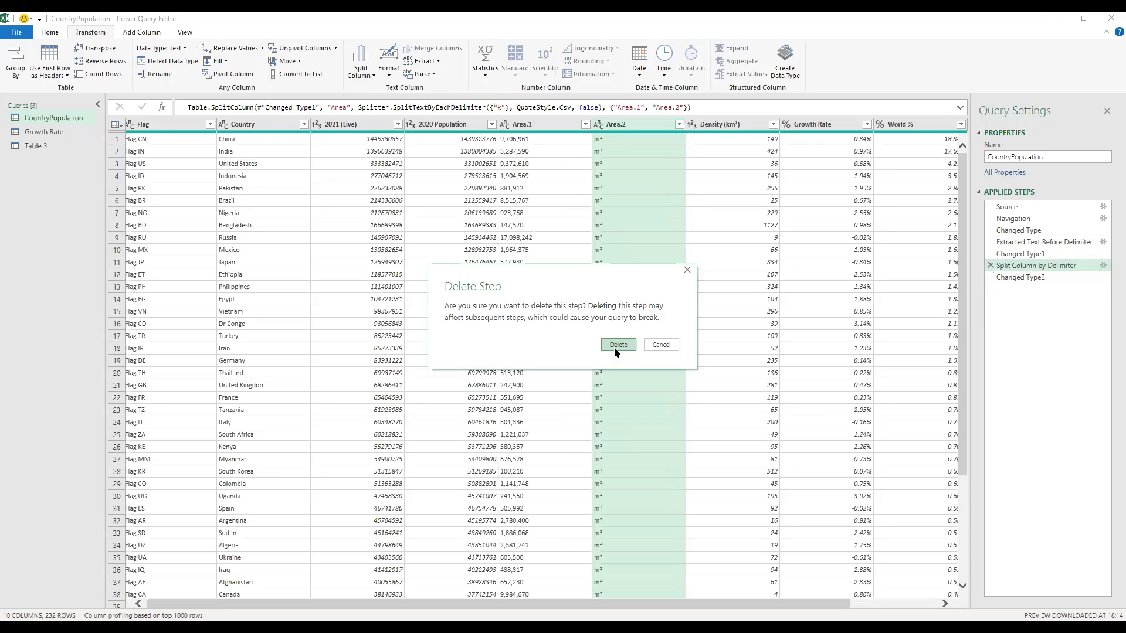
left_click(617, 346)
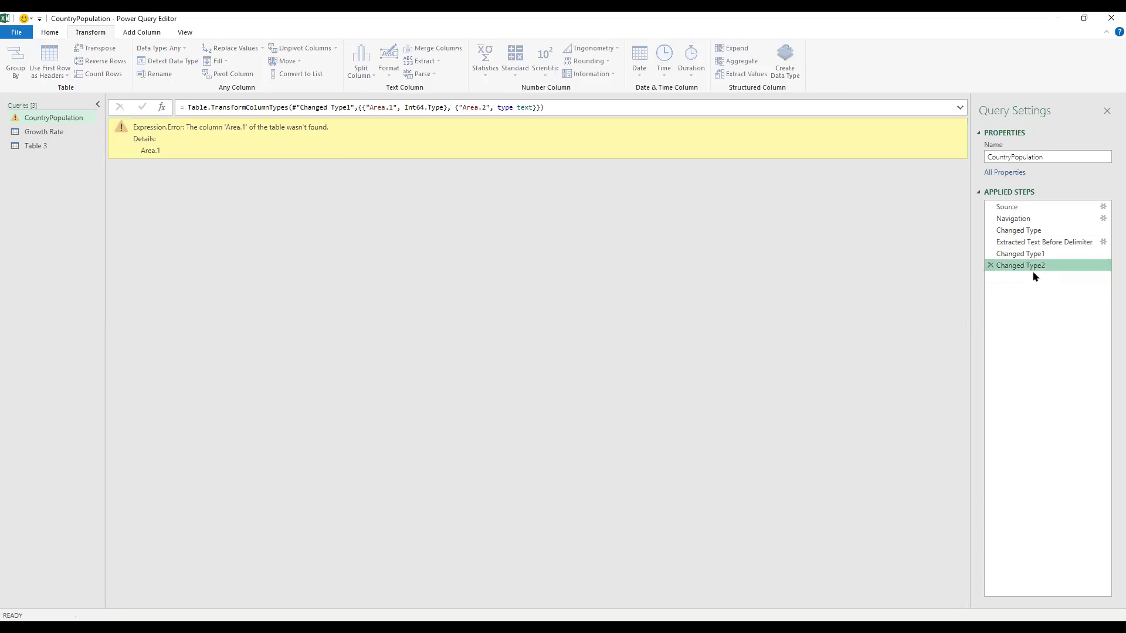
left_click(991, 265)
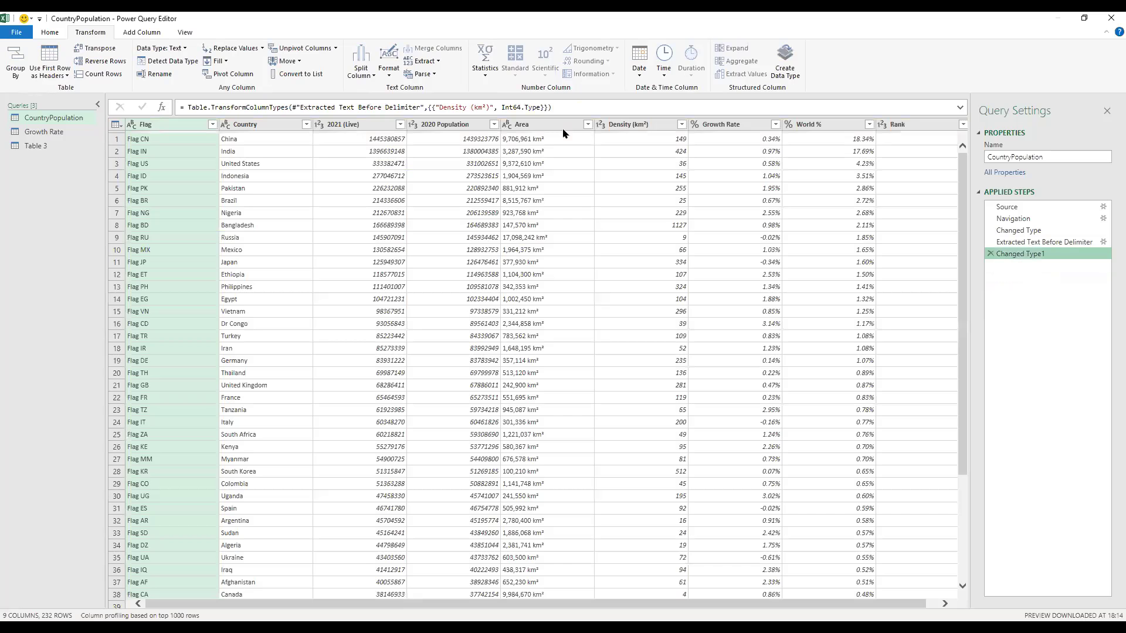
Replace "km²" with an empty value in the Area column, copying the unit text from the Density (km²) name in the formula
left_click(563, 126)
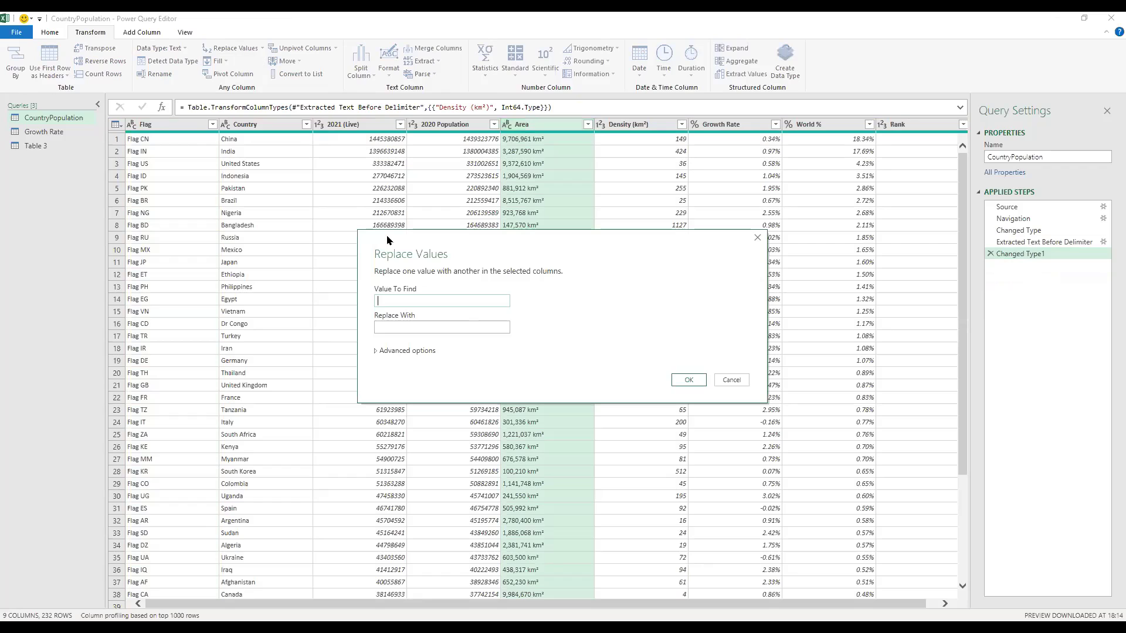
type("km")
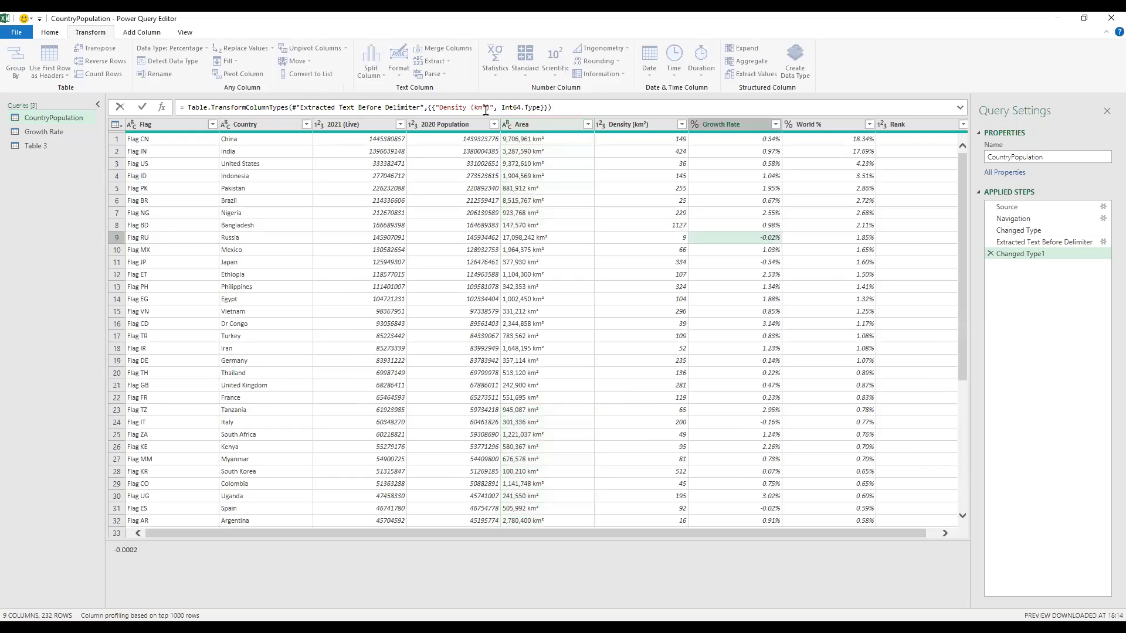
double_click(484, 108)
key("ctrl+c")
left_click(545, 124)
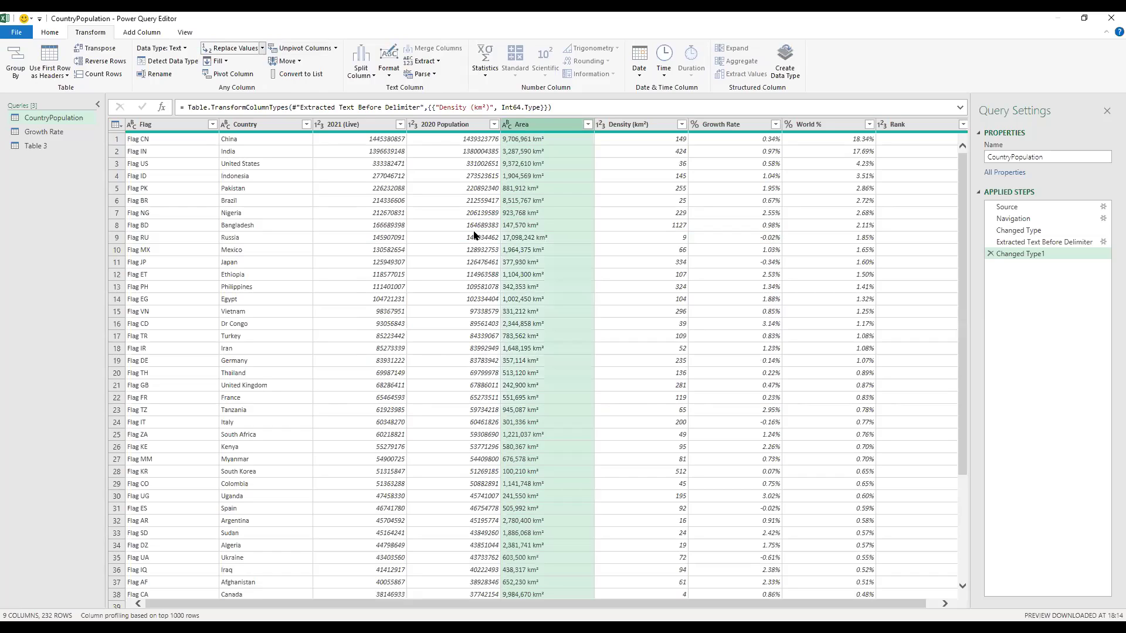
key("ctrl+v")
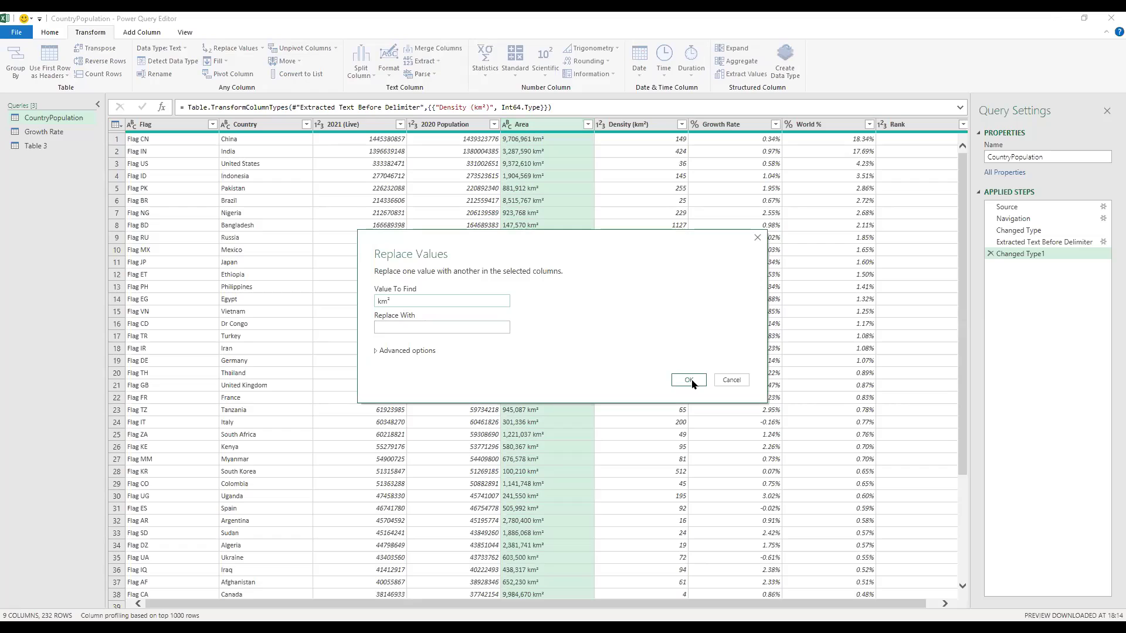
left_click(692, 376)
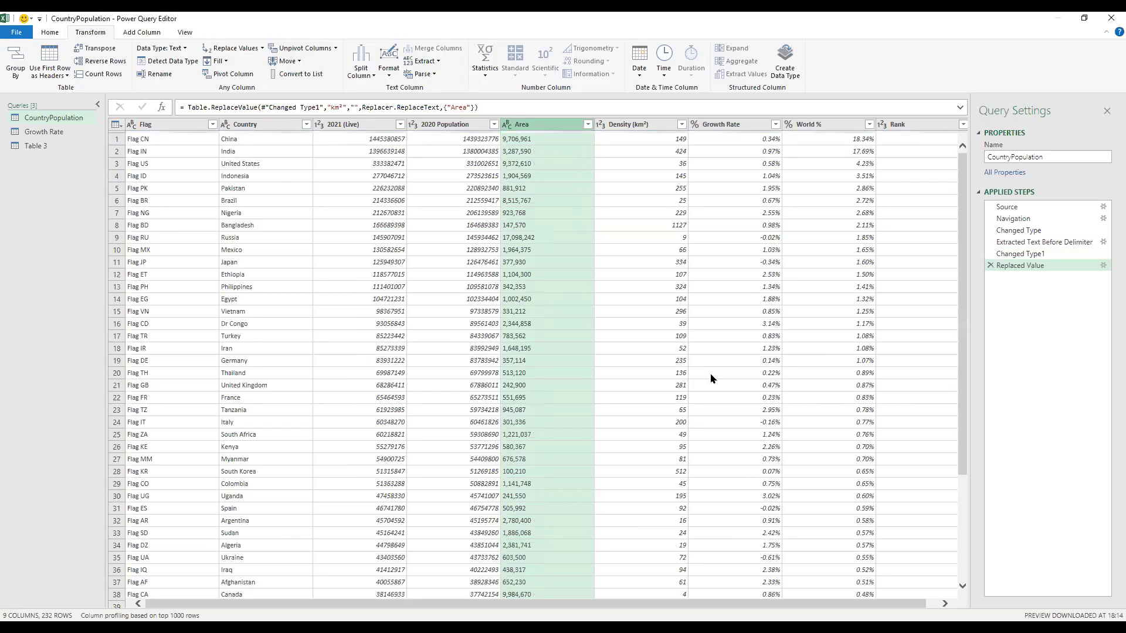
left_click(507, 124)
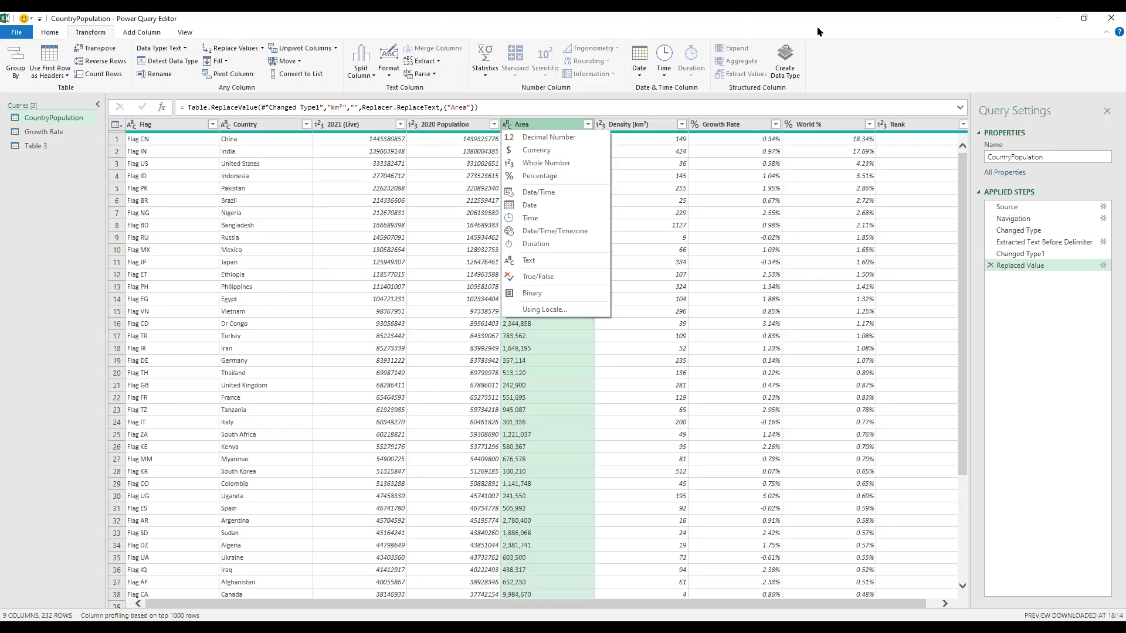
left_click(698, 385)
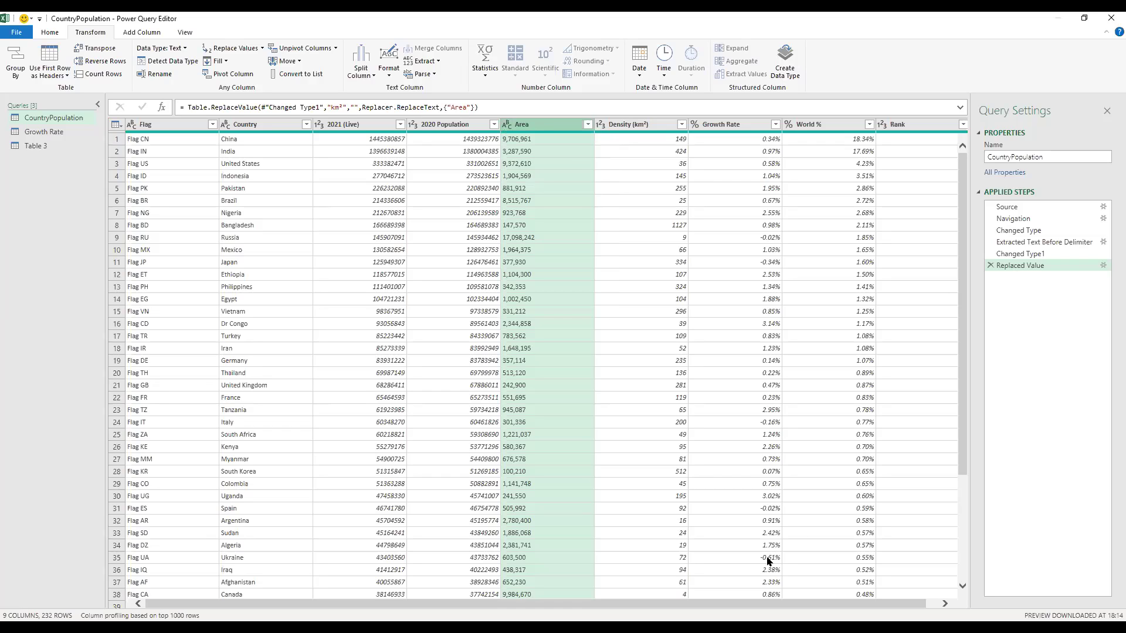
Add an on-screen text annotation reading "M code" above the query editor
left_click(491, 25)
type("M code")
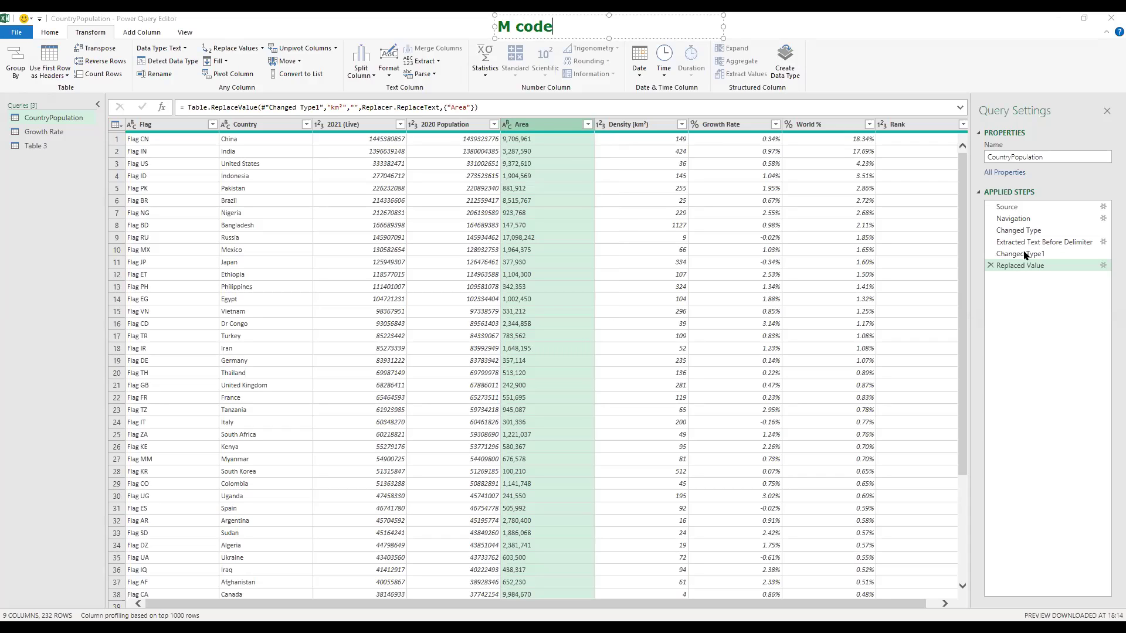
left_click(949, 206)
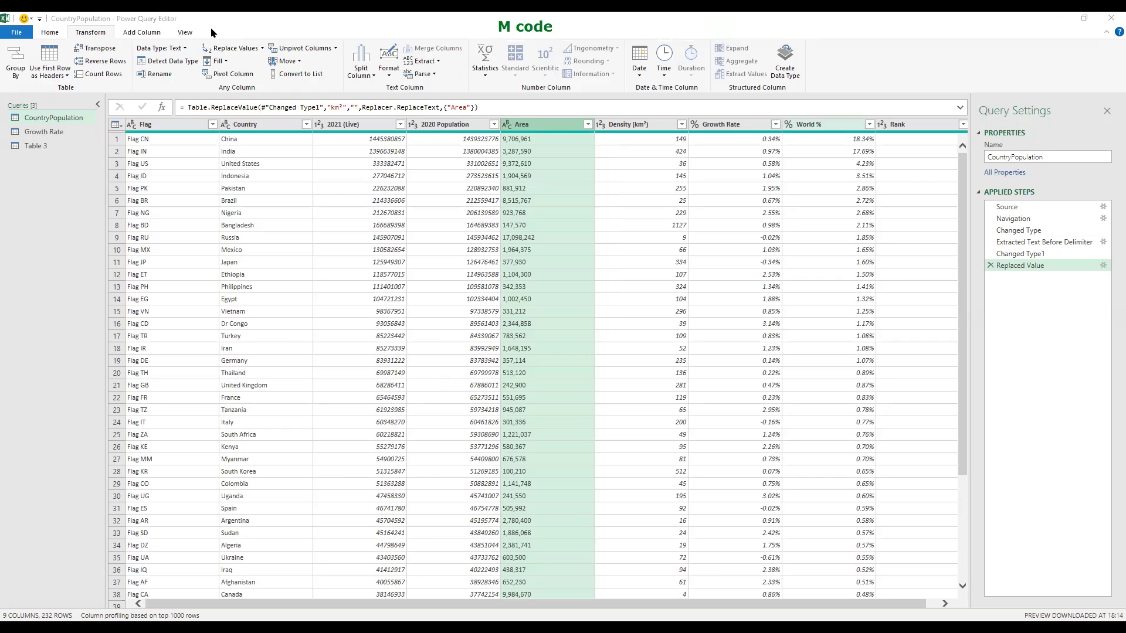
Review the CountryPopulation query's M code in the Advanced Editor and close it without making changes
left_click(181, 35)
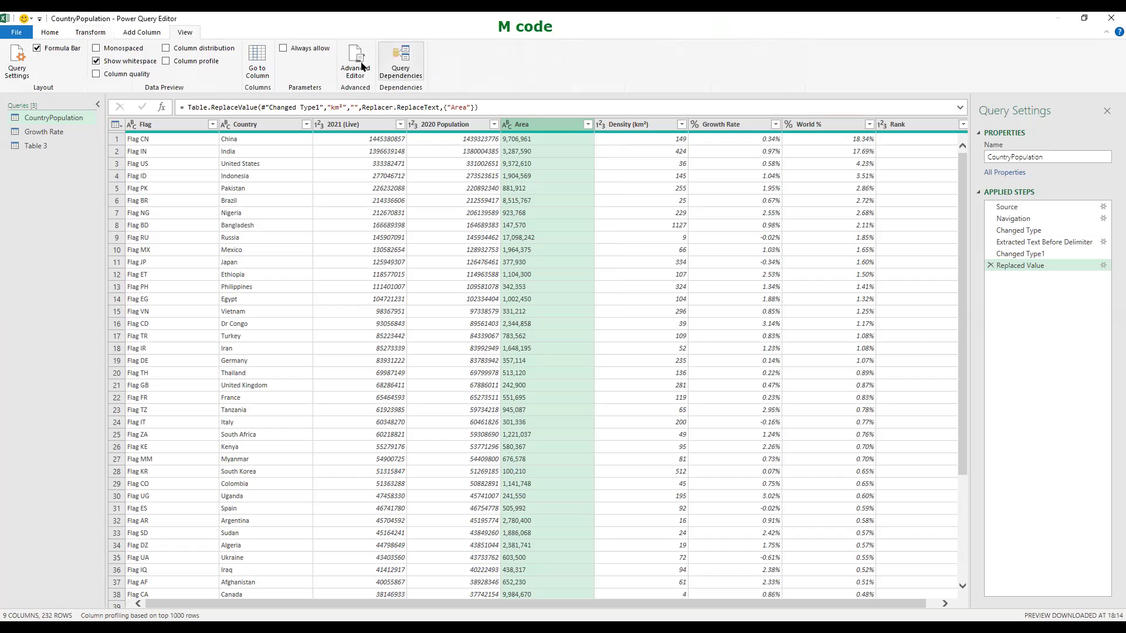
left_click(362, 66)
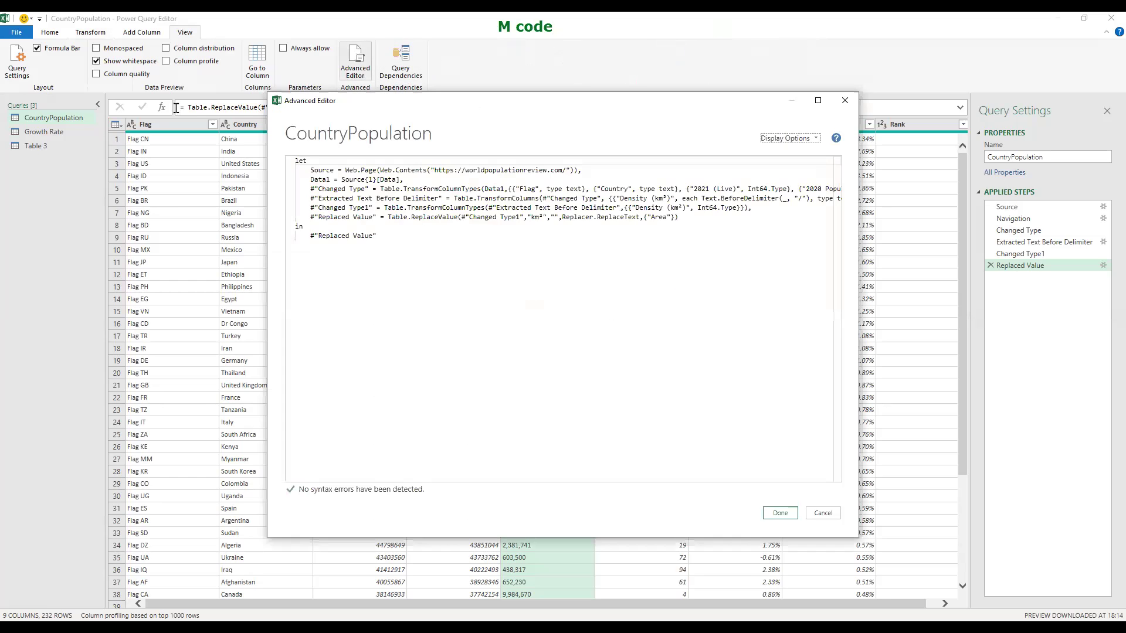
left_click(833, 108)
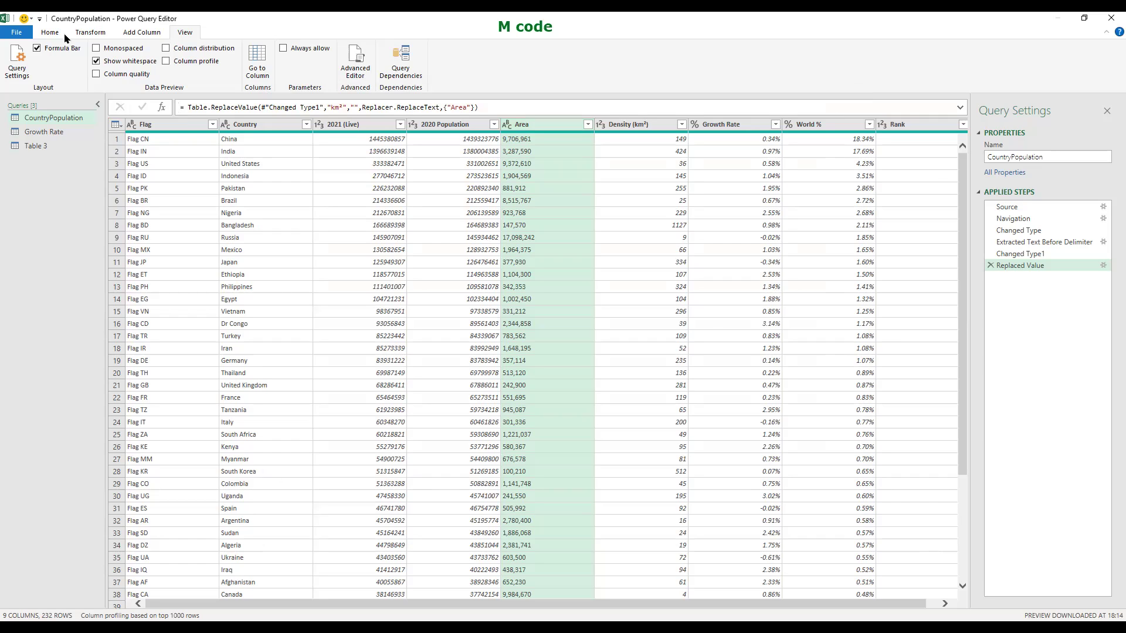
left_click(89, 36)
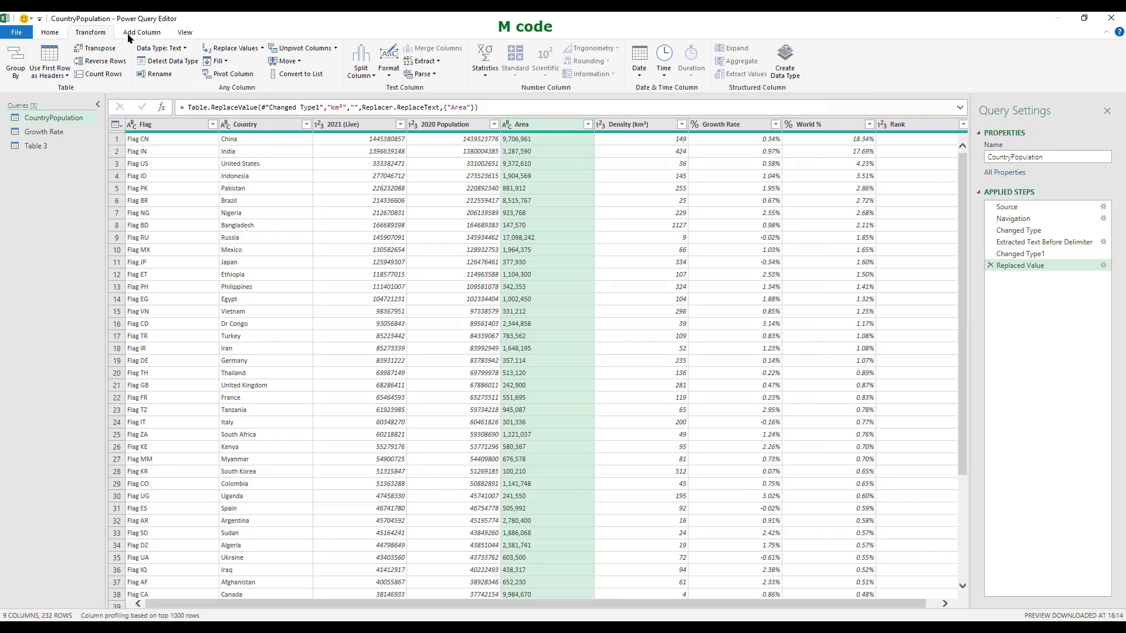
left_click(47, 33)
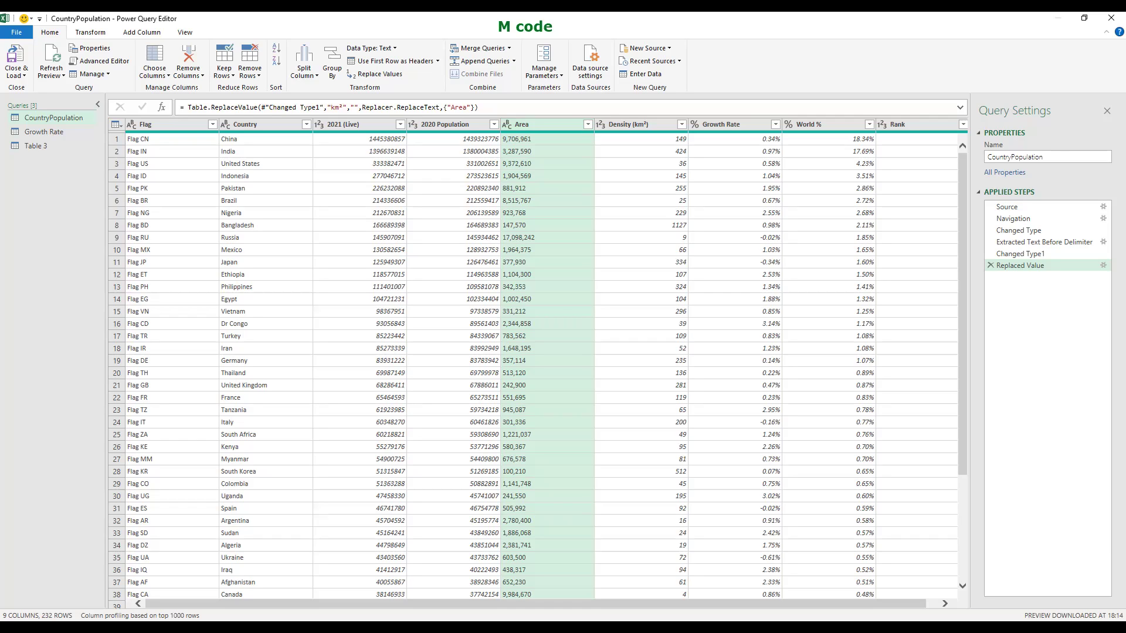
Switch to the web browser and search for "m code power query"
key("alt+Tab")
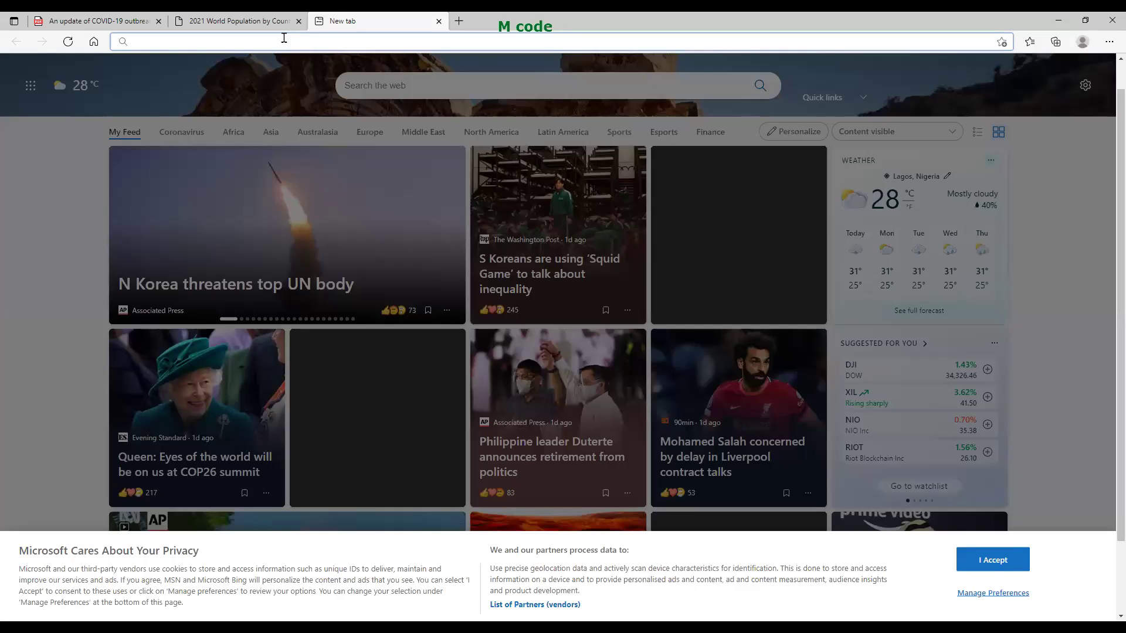
type("m code")
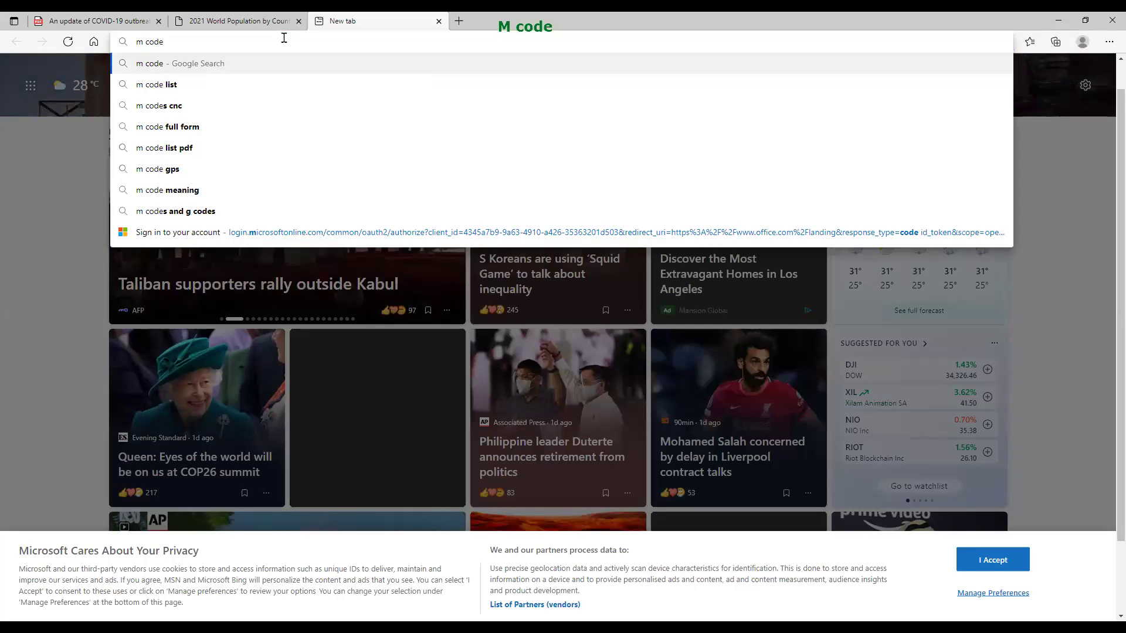
type(" [p")
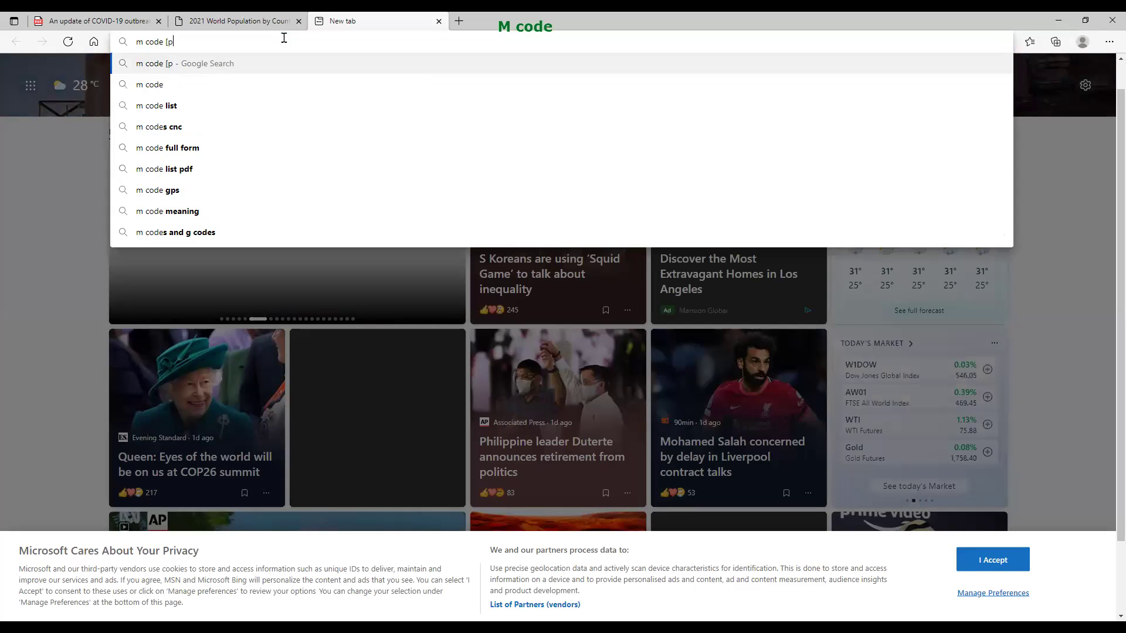
key("BackSpace")
key("BackSpace")
type("po")
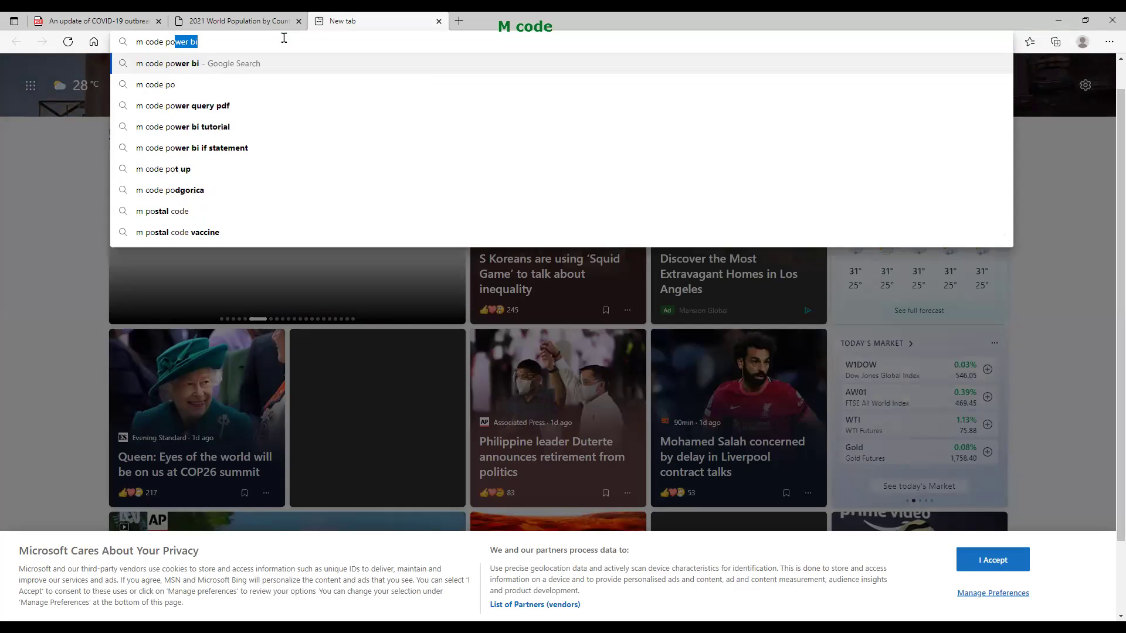
type("wer b")
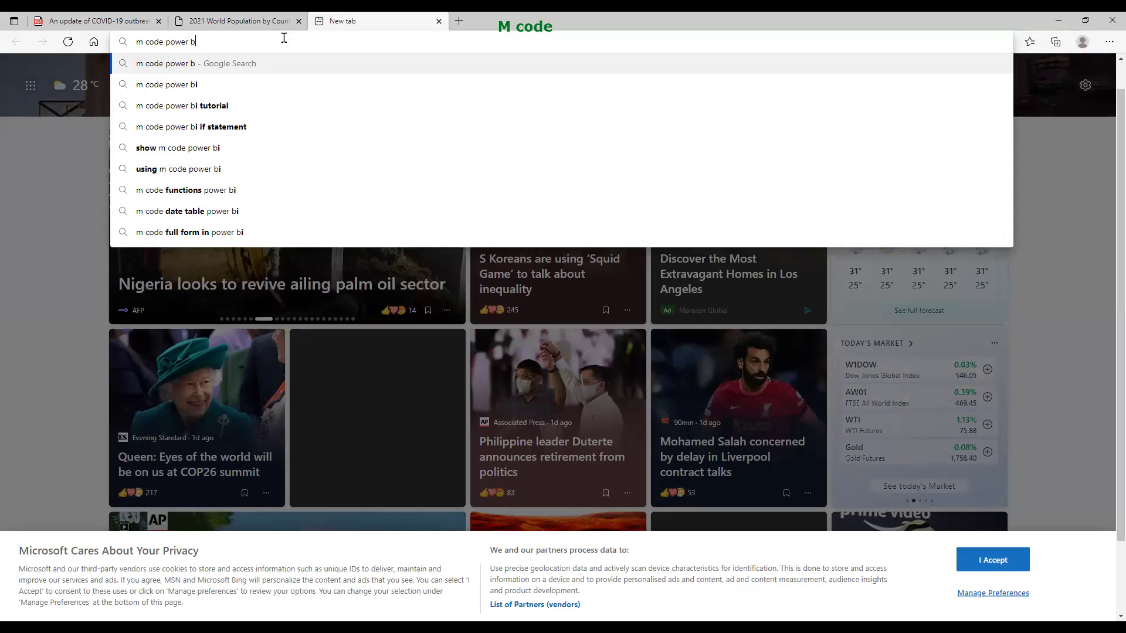
key("BackSpace")
type("query")
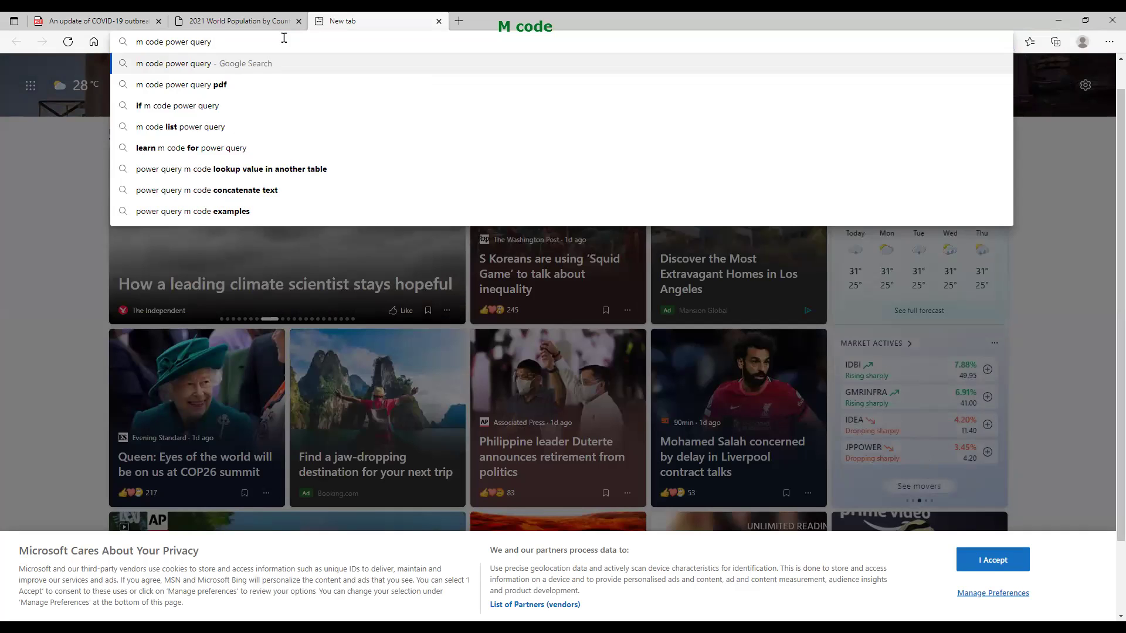
key("Return")
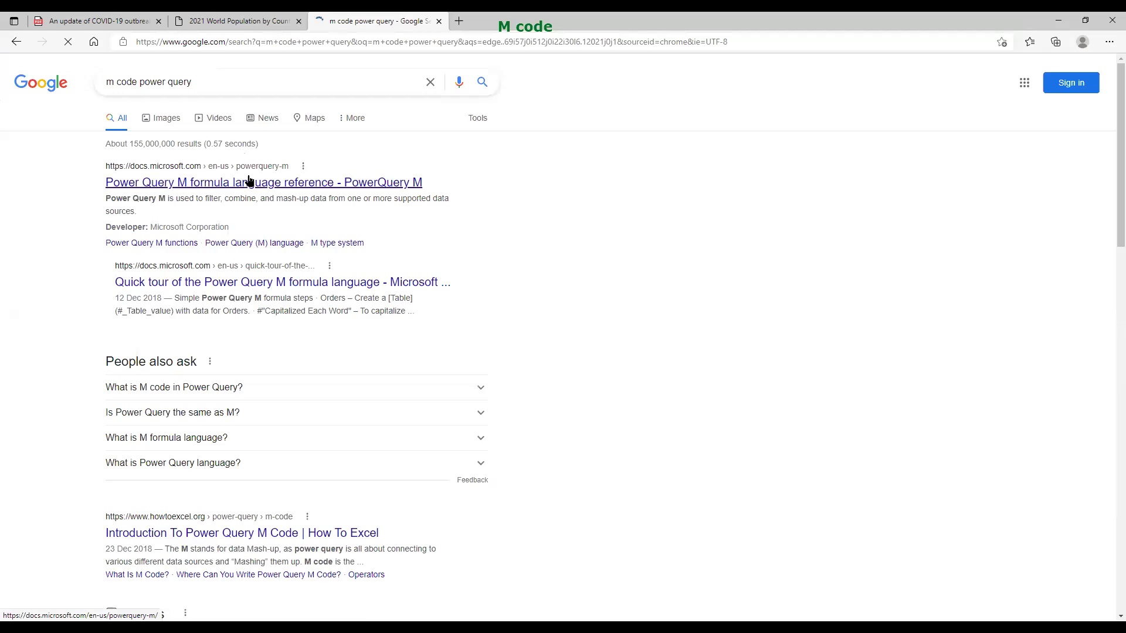
Open Microsoft's Power Query M formula language reference, expand the language specification topics, and return to the Power Query Editor
left_click(248, 181)
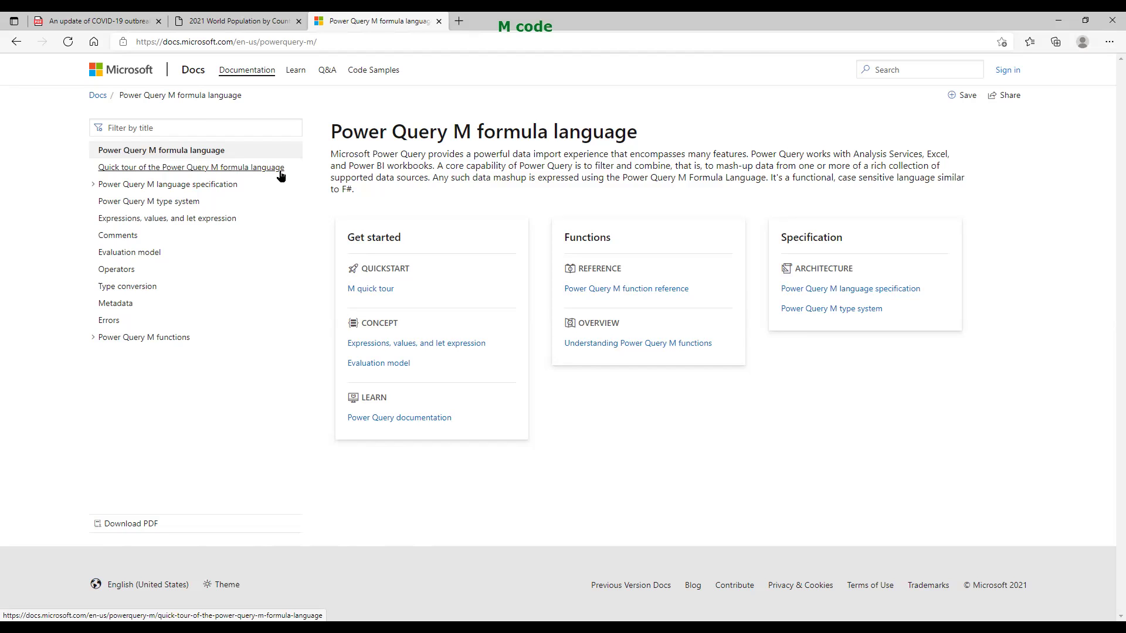
left_click(240, 186)
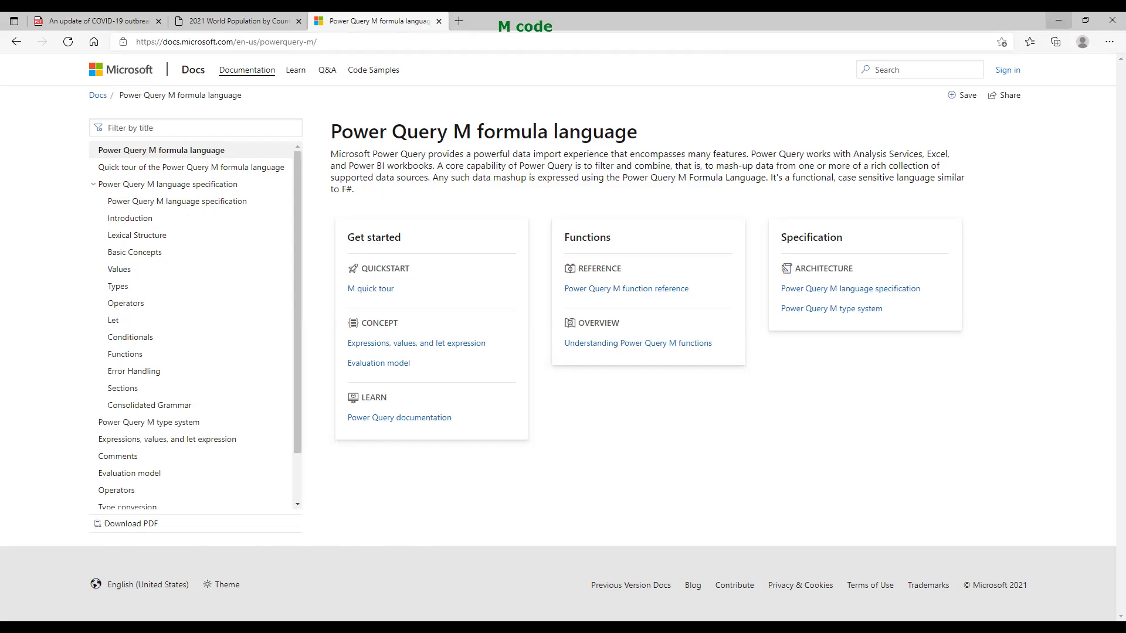
left_click(1058, 20)
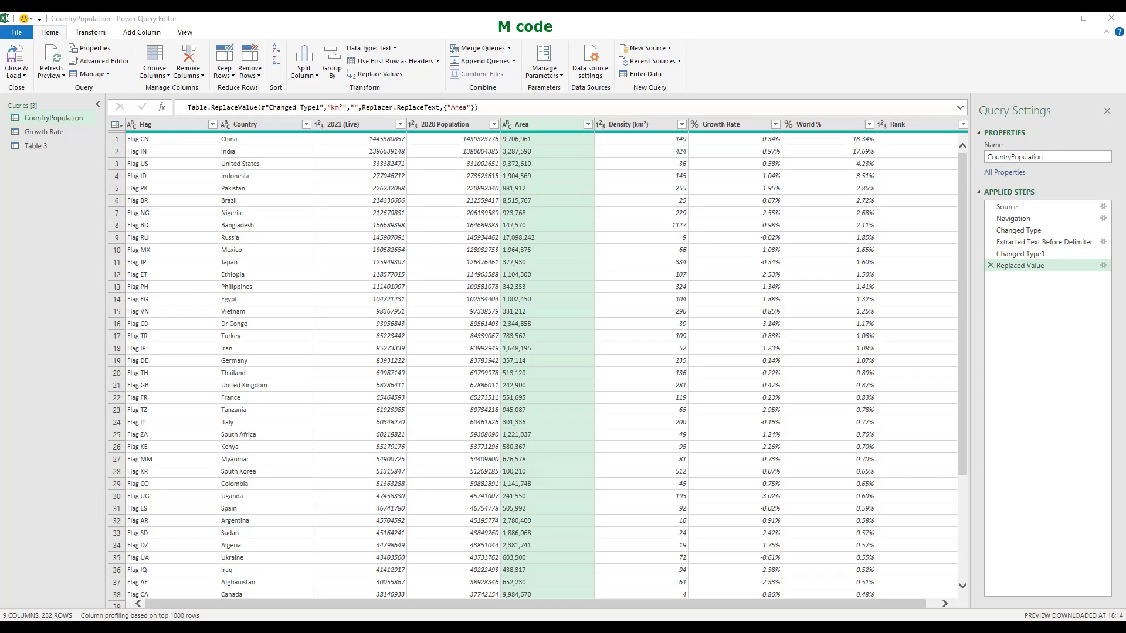
Close the query editor and load the queries into the workbook
left_click(8, 78)
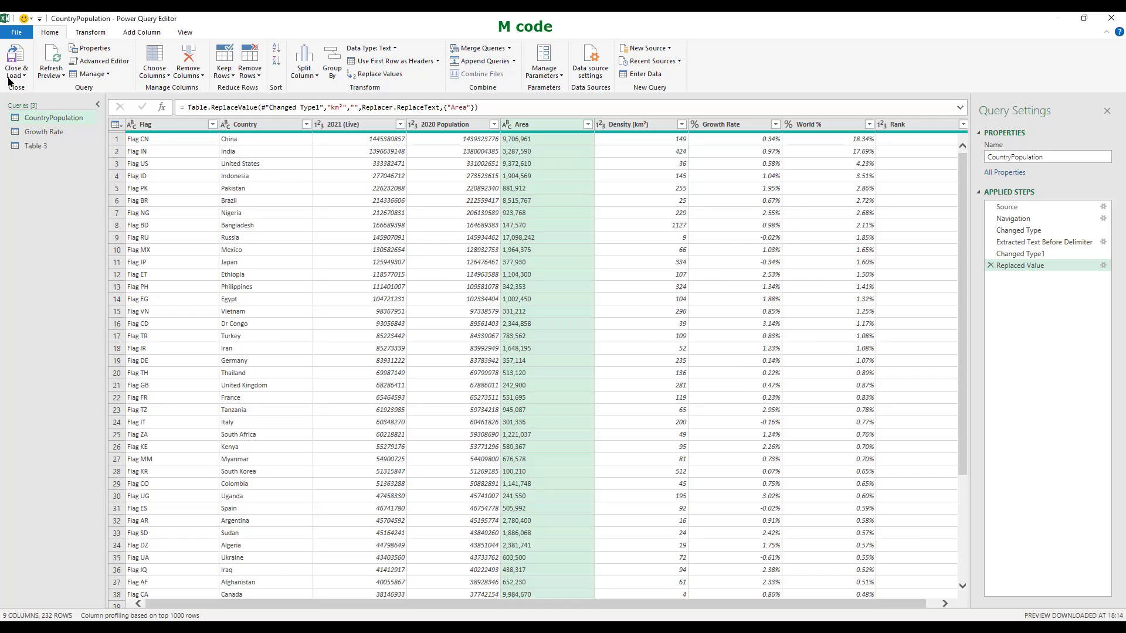